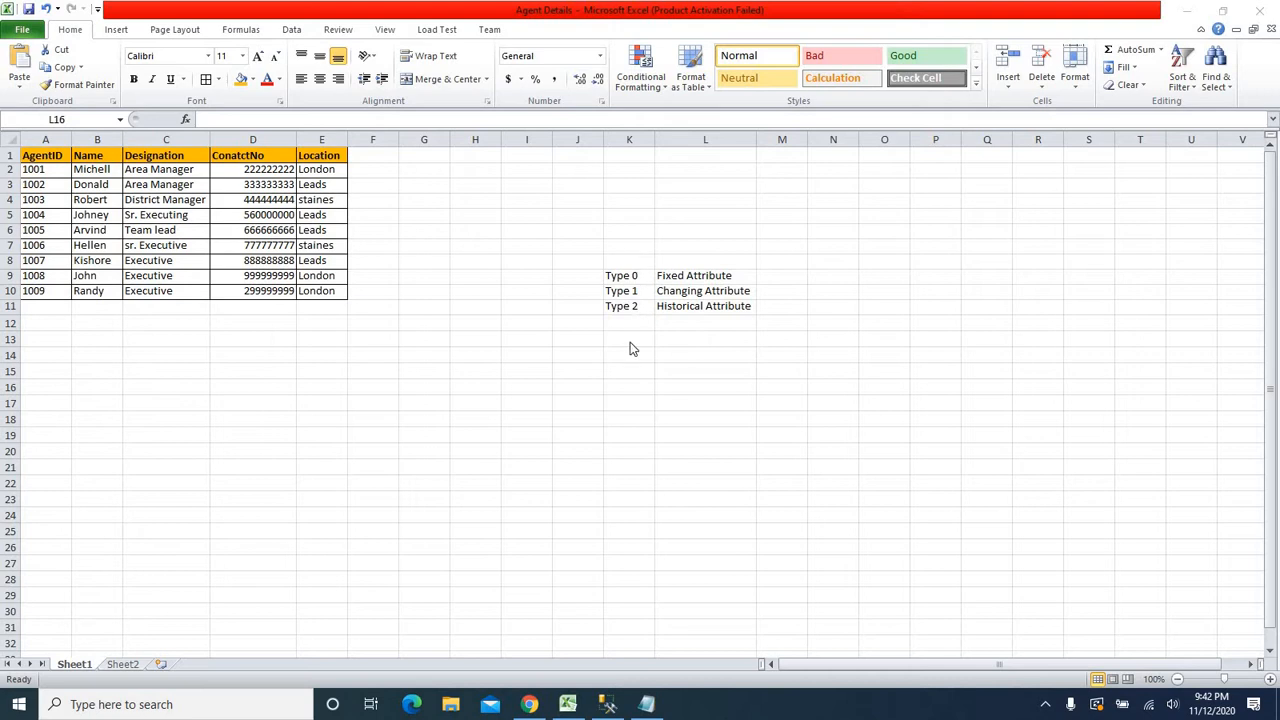
Review the attribute type list in K9:L11, focusing on the Type 0 Fixed Attribute row
left_click_drag(618, 278, 714, 323)
left_click(691, 383)
left_click(631, 278)
left_click(683, 373)
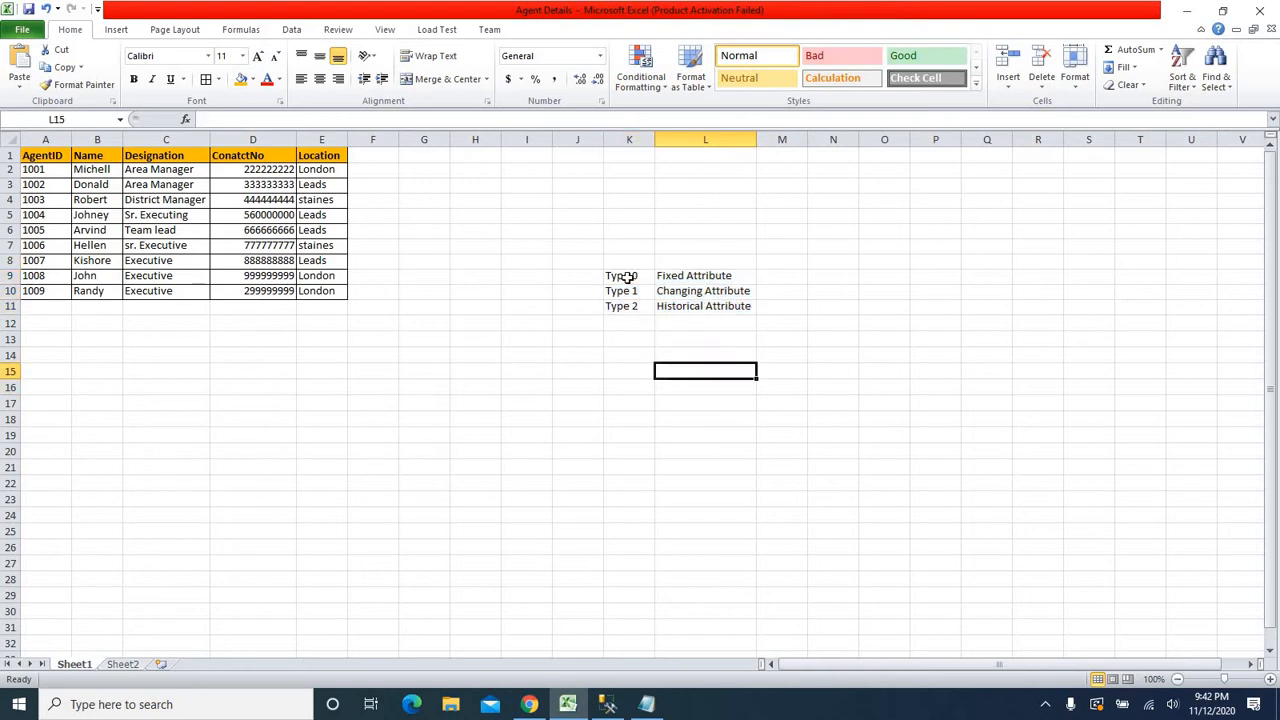
left_click_drag(623, 276, 697, 275)
left_click(693, 354)
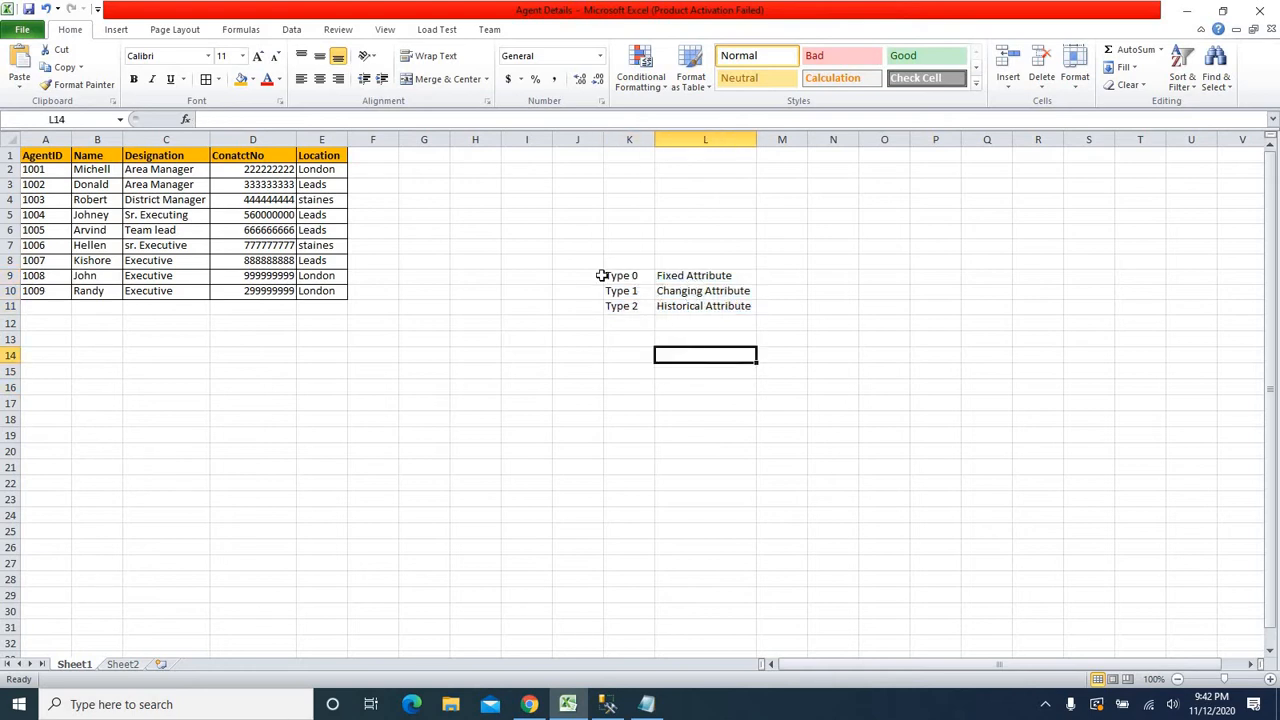
Examine the Name column of the agent table as the example of a fixed attribute
left_click(97, 139)
left_click(91, 170)
left_click(96, 140)
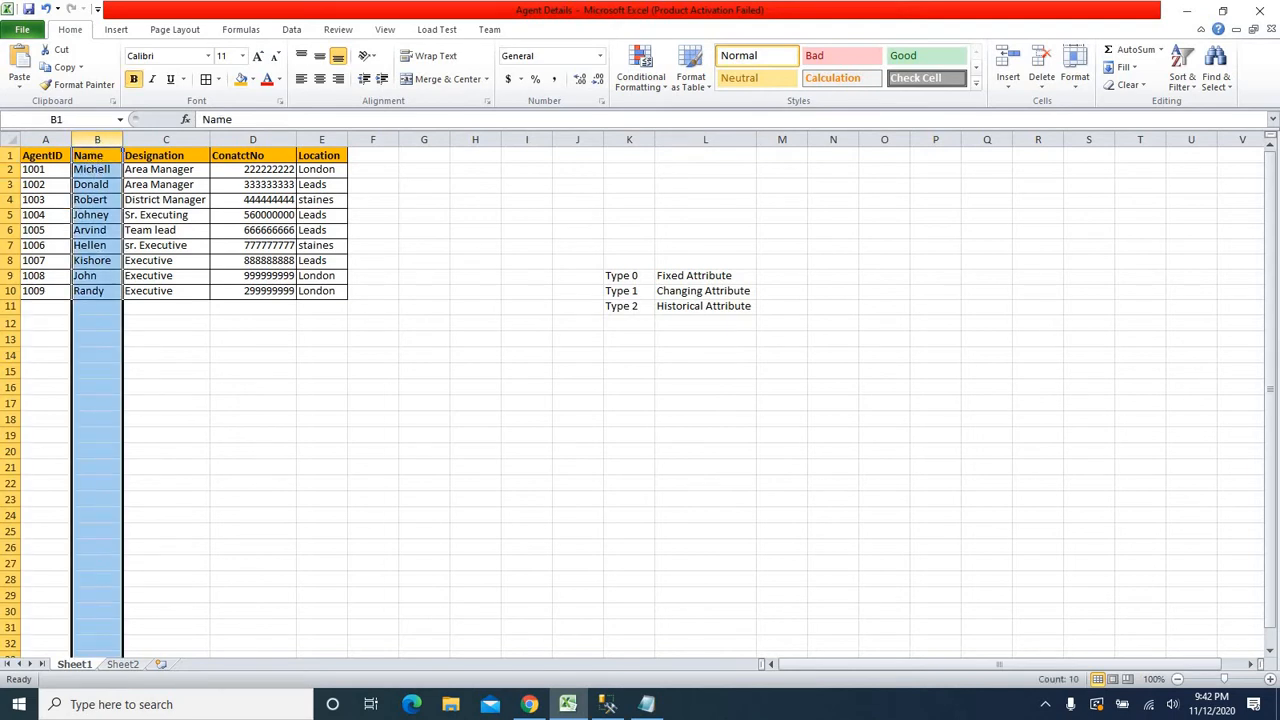
left_click(95, 182)
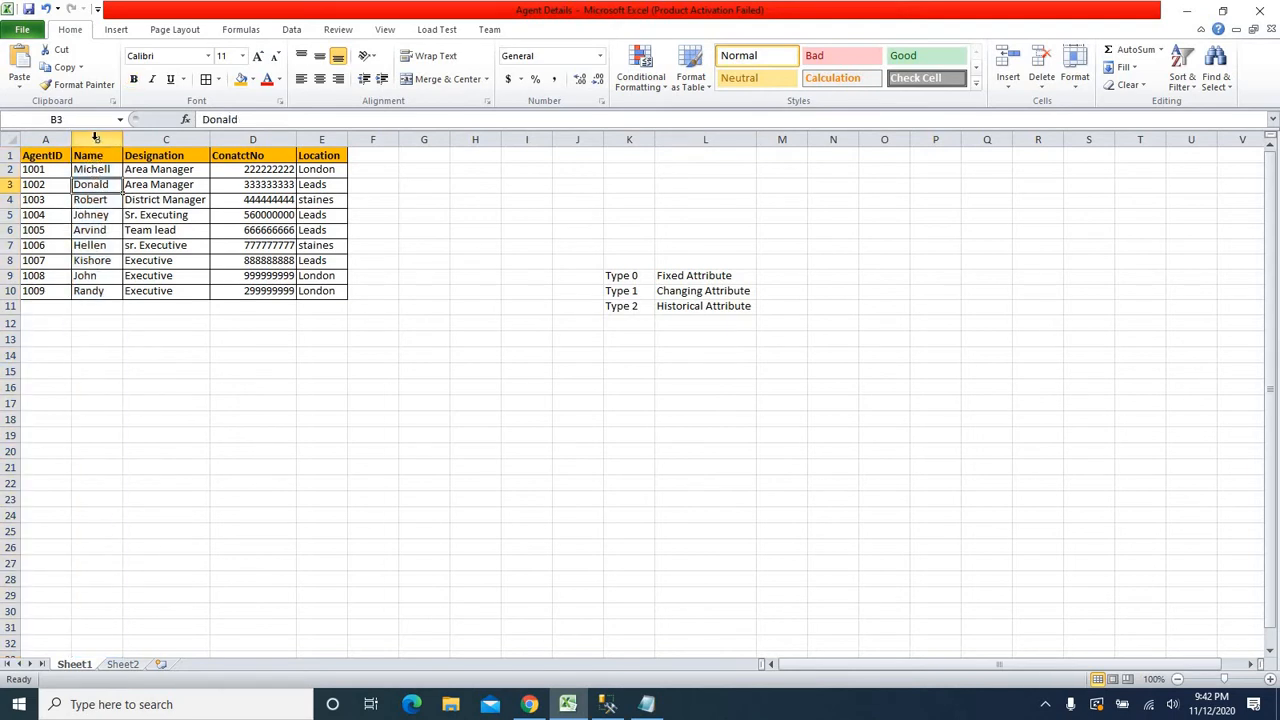
left_click(95, 138)
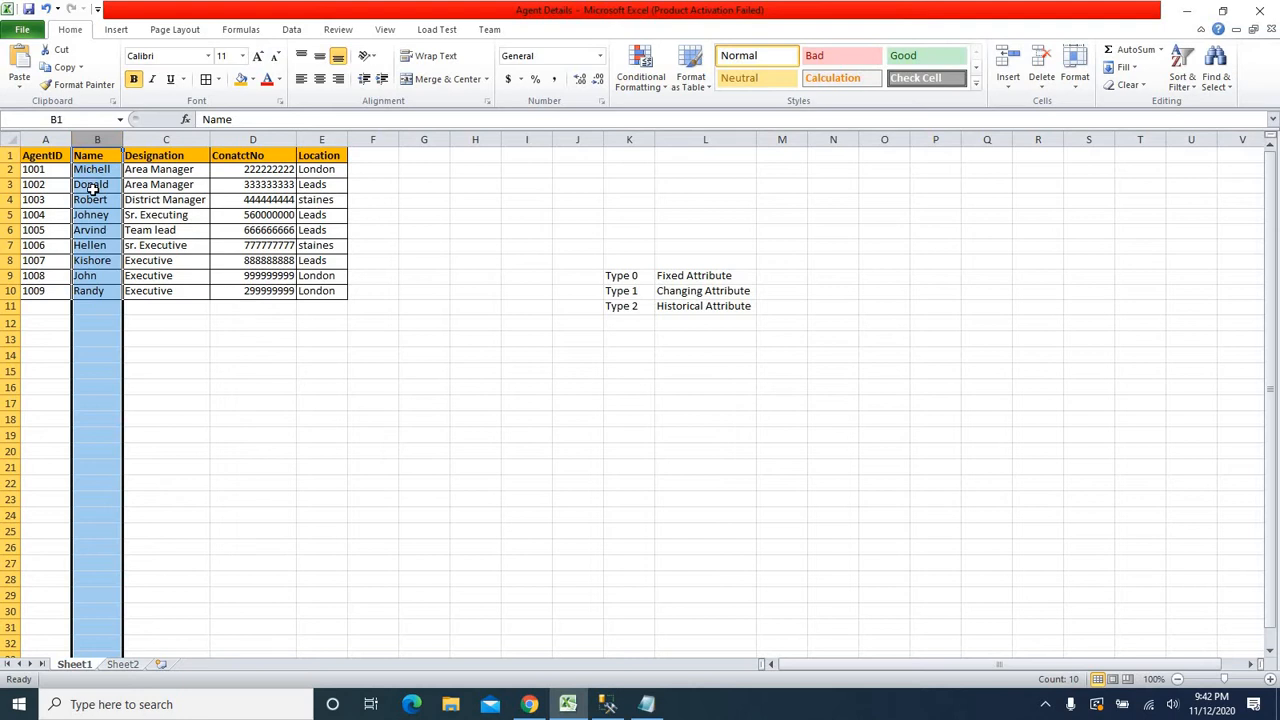
left_click(97, 172)
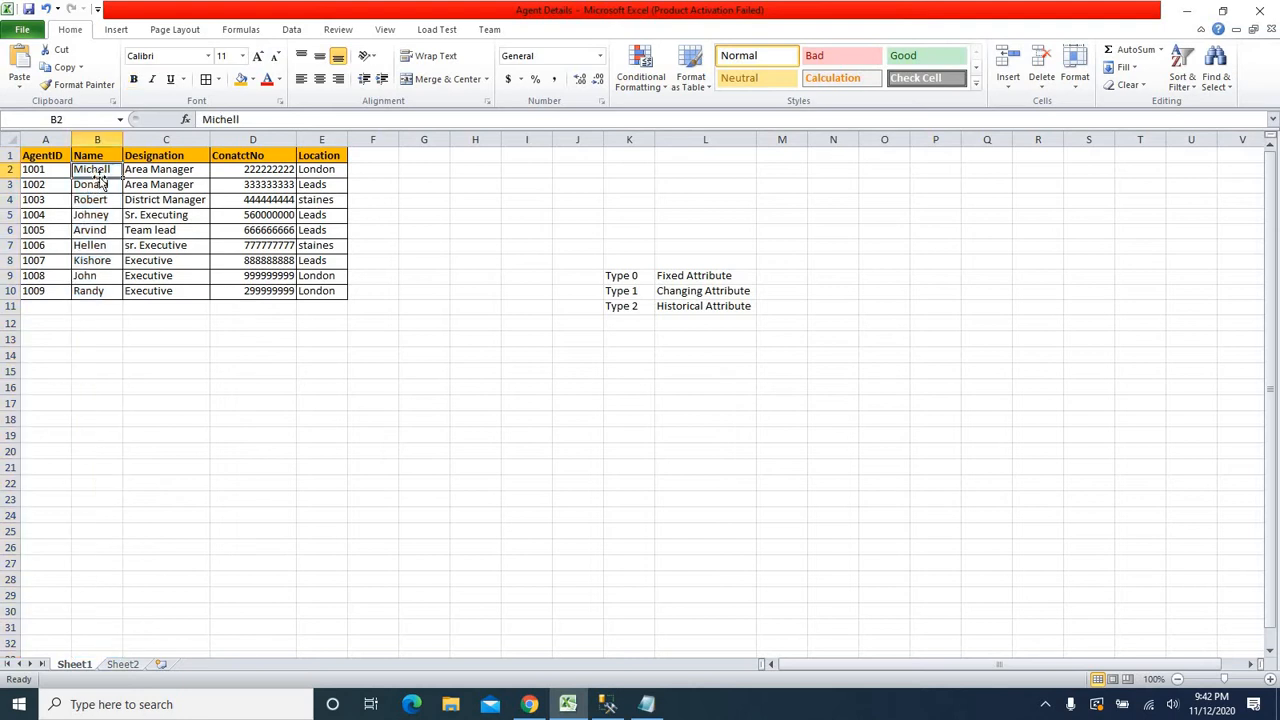
Examine the Type 1 Changing Attribute row together with the ConatctNo and Location columns of the agent table
left_click_drag(612, 291, 705, 291)
left_click(669, 338)
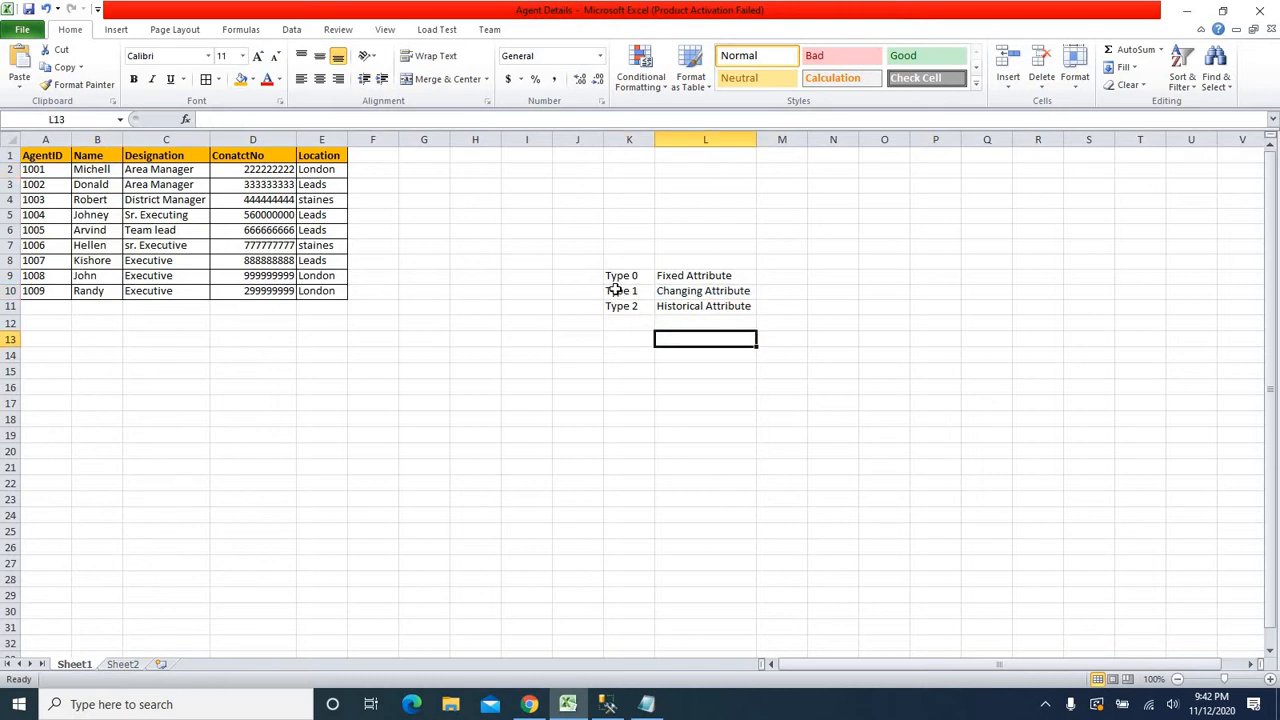
left_click_drag(614, 290, 737, 290)
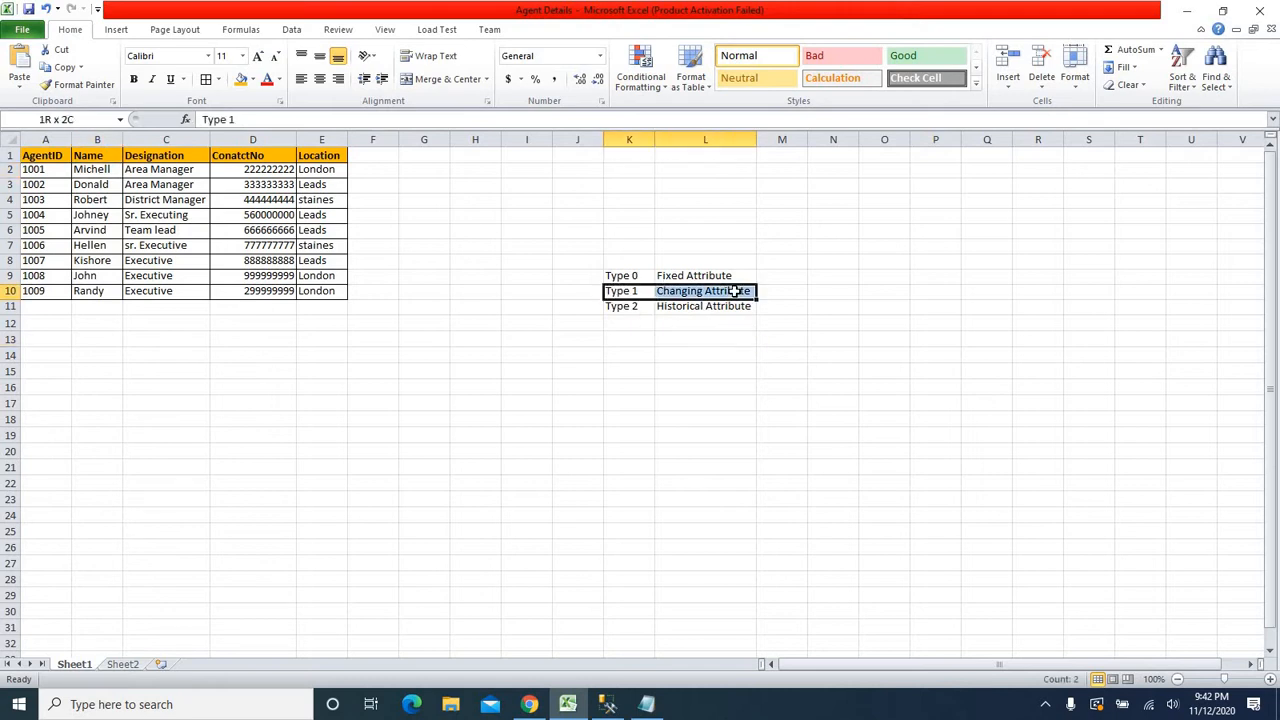
left_click(262, 139)
left_click_drag(301, 139, 307, 139)
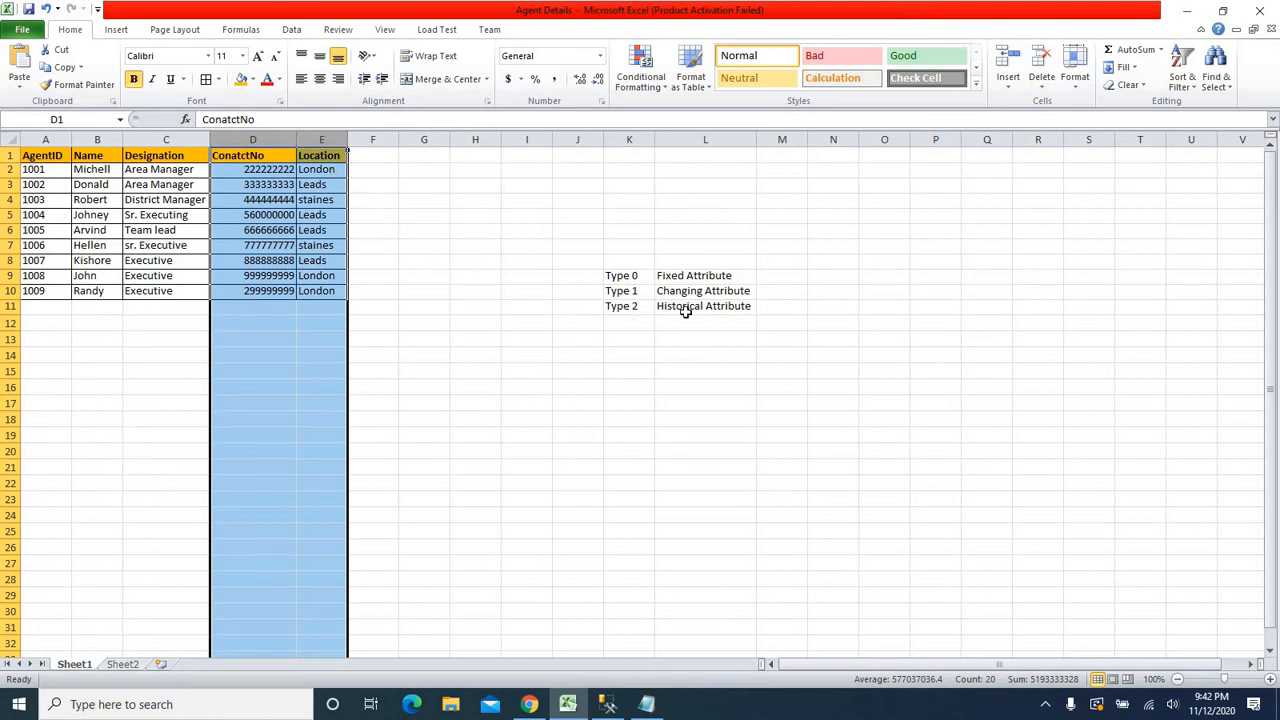
left_click(638, 369)
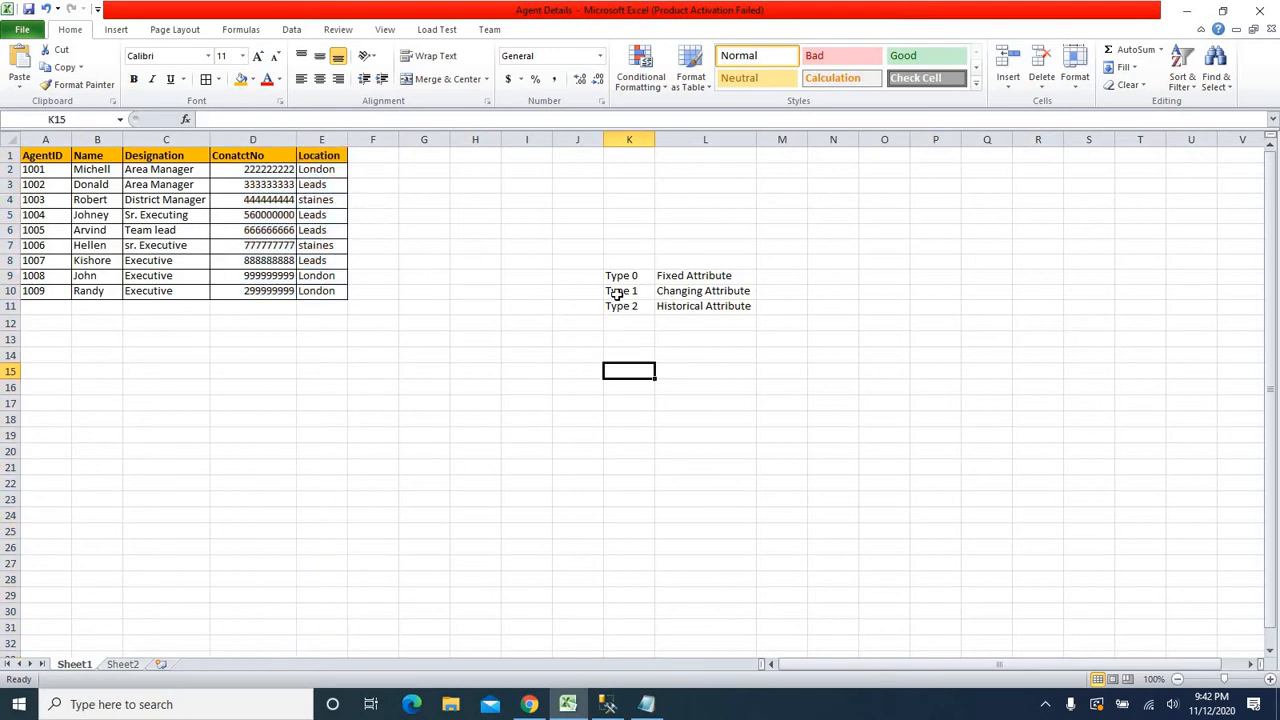
left_click_drag(617, 293, 730, 290)
left_click(683, 369)
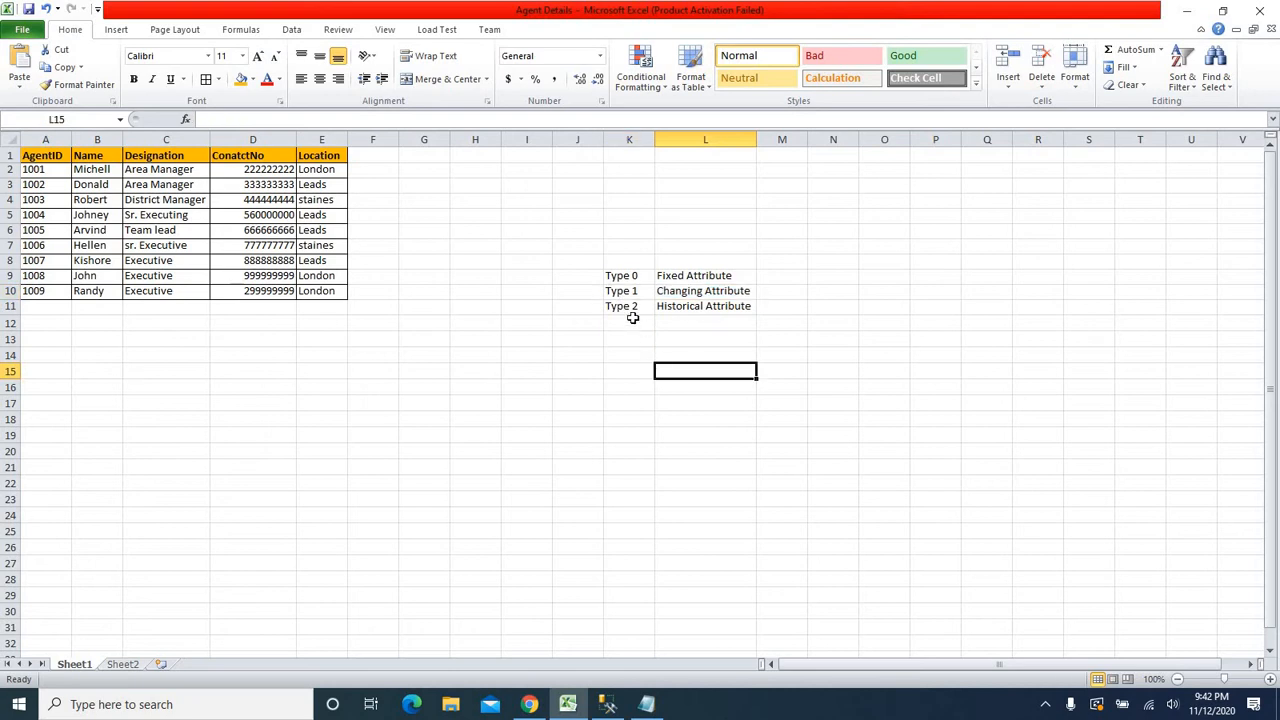
Highlight the Type 2 Historical Attribute row in the attribute type list for review
left_click(628, 307)
left_click_drag(628, 307, 706, 316)
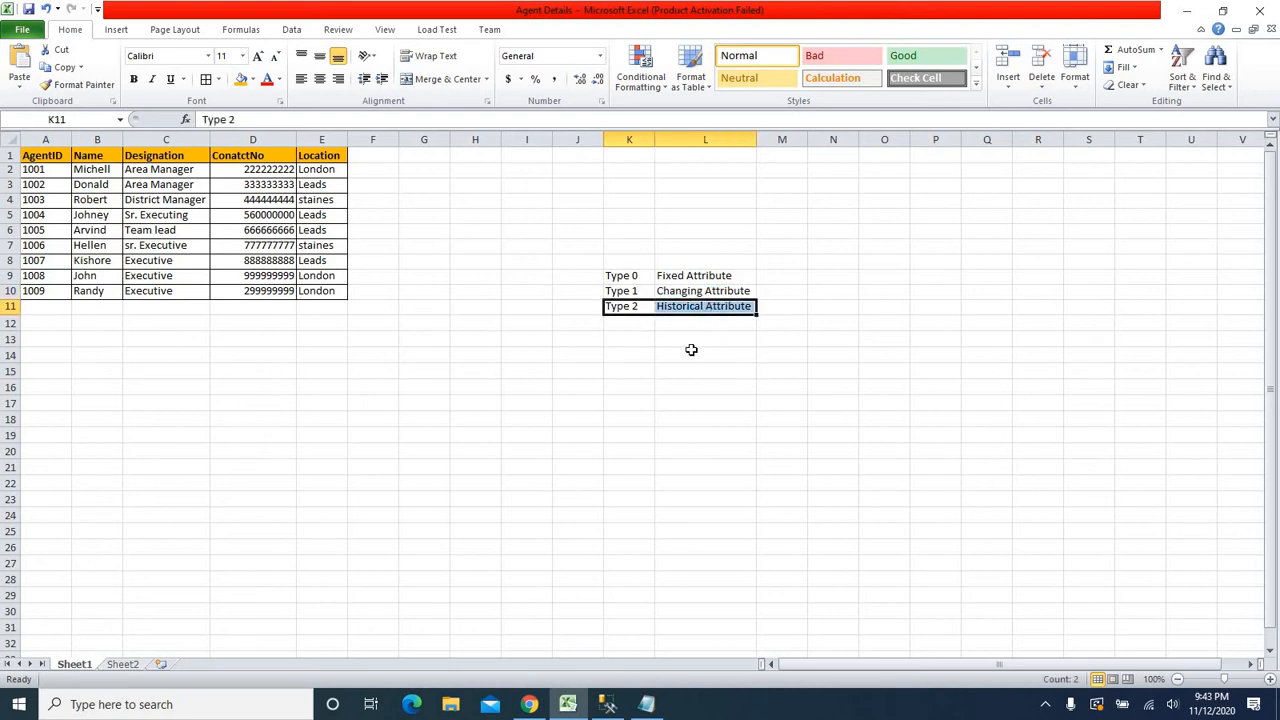
left_click(680, 353)
left_click(628, 307)
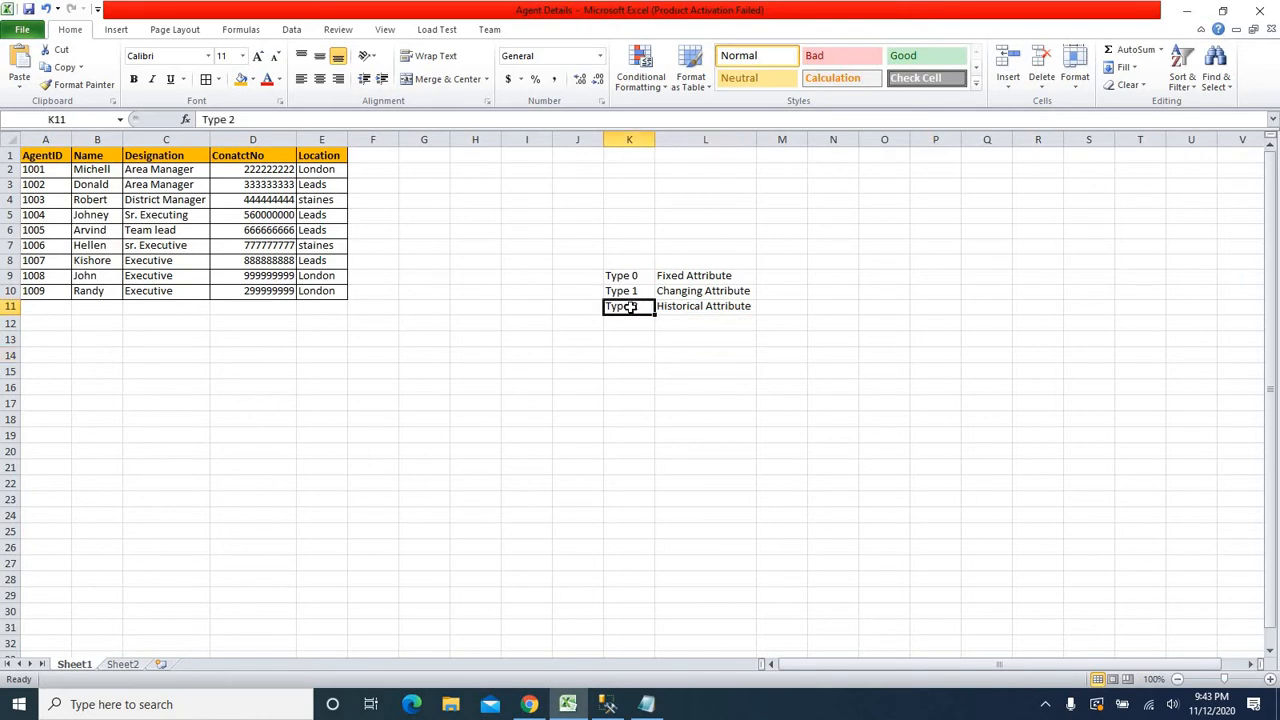
left_click_drag(628, 307, 689, 305)
left_click(645, 357)
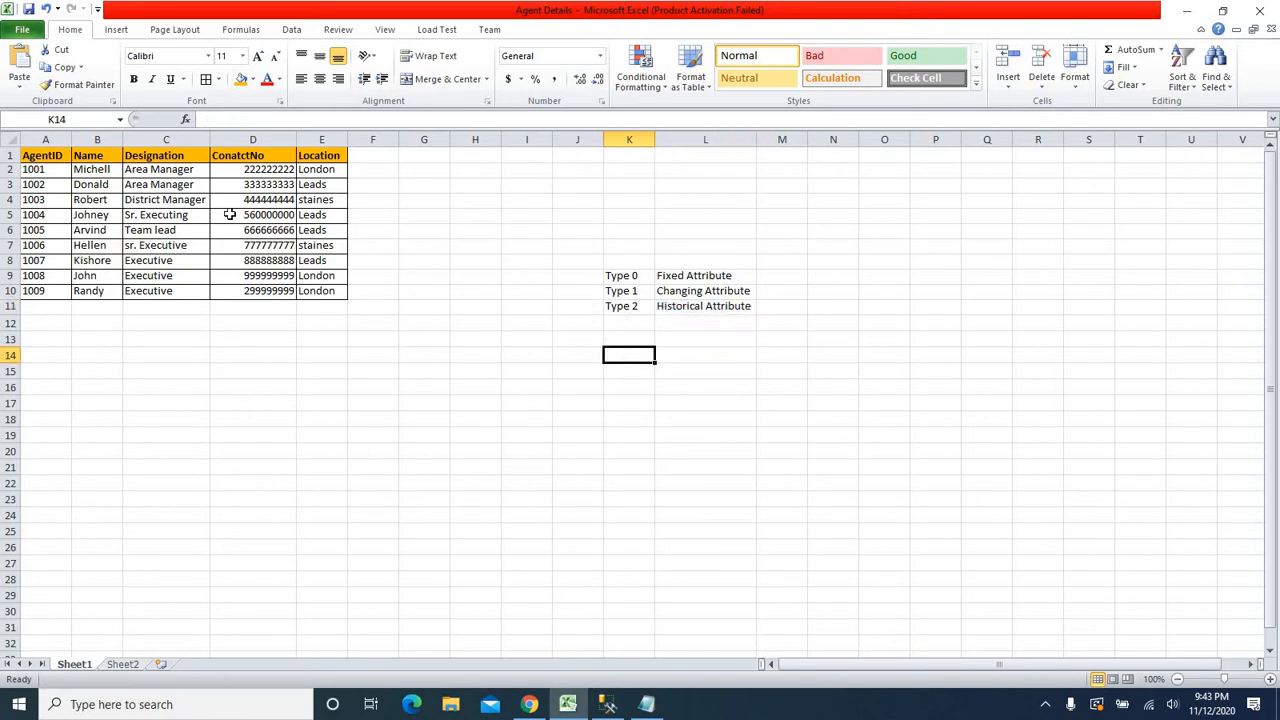
Examine the Designation column, comparing Area Manager in row 2 with the other designations below it
left_click(175, 134)
left_click(166, 262)
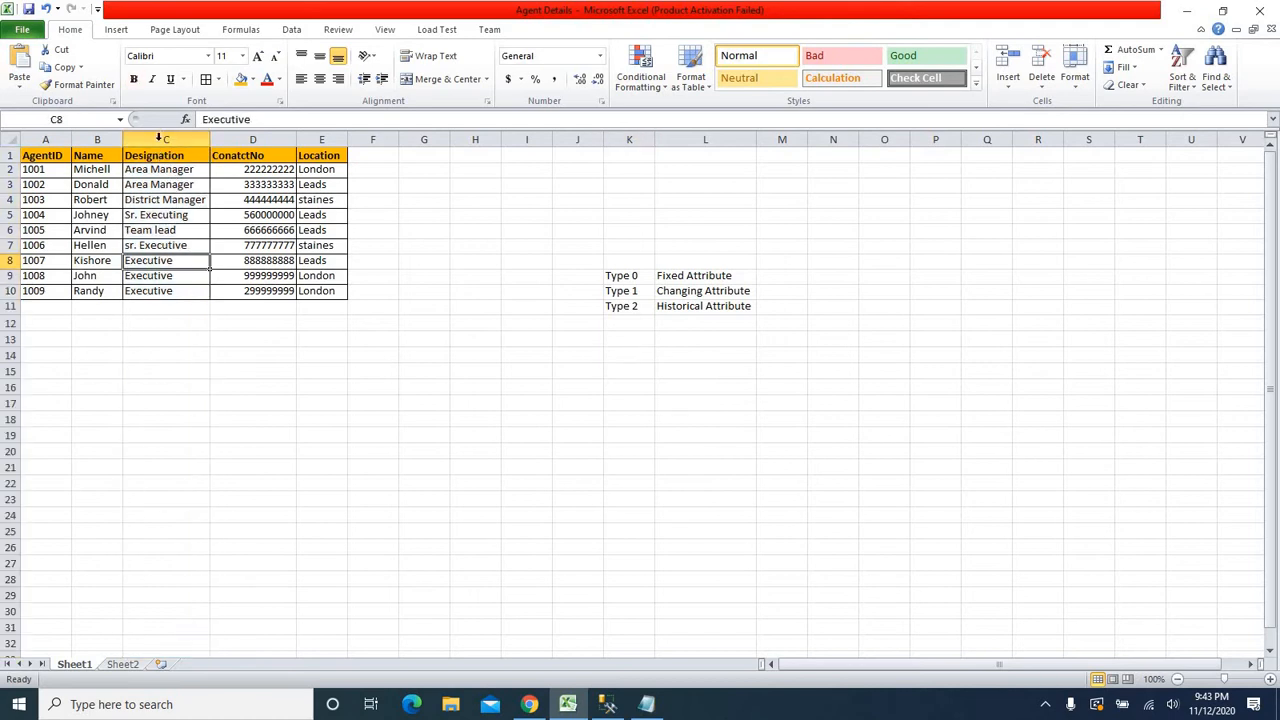
left_click(158, 137)
left_click(174, 230)
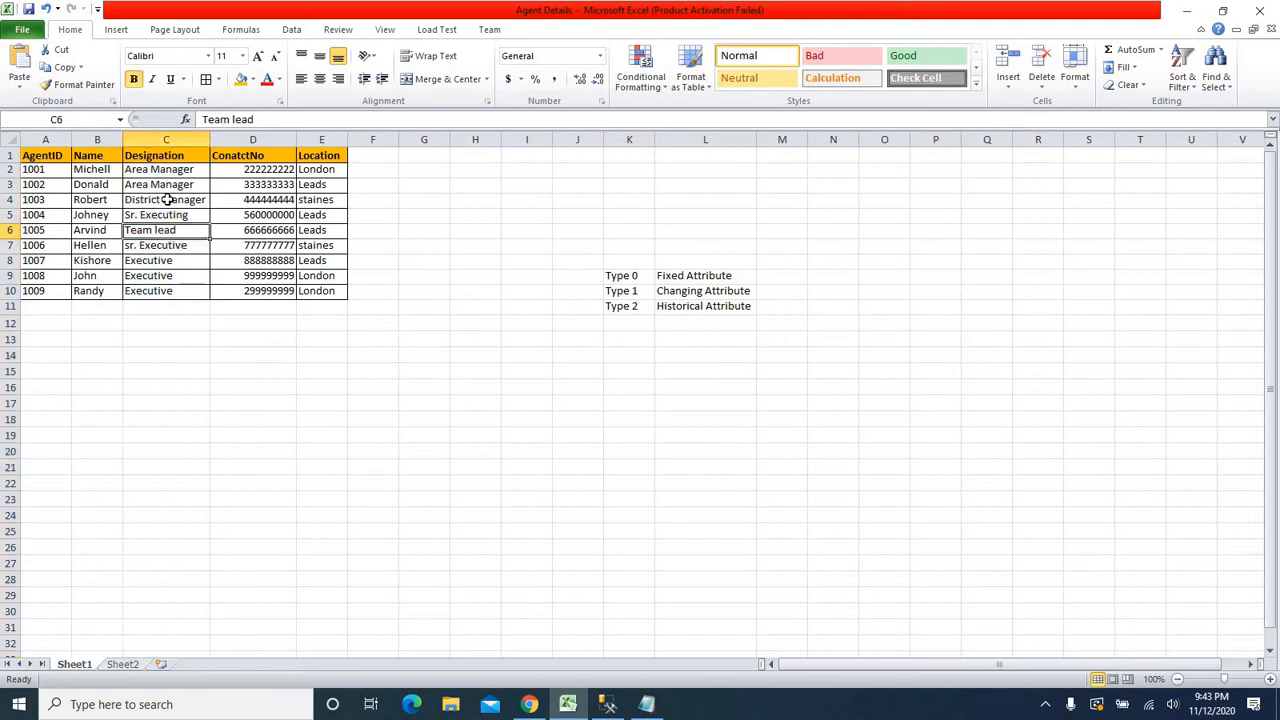
left_click(157, 169)
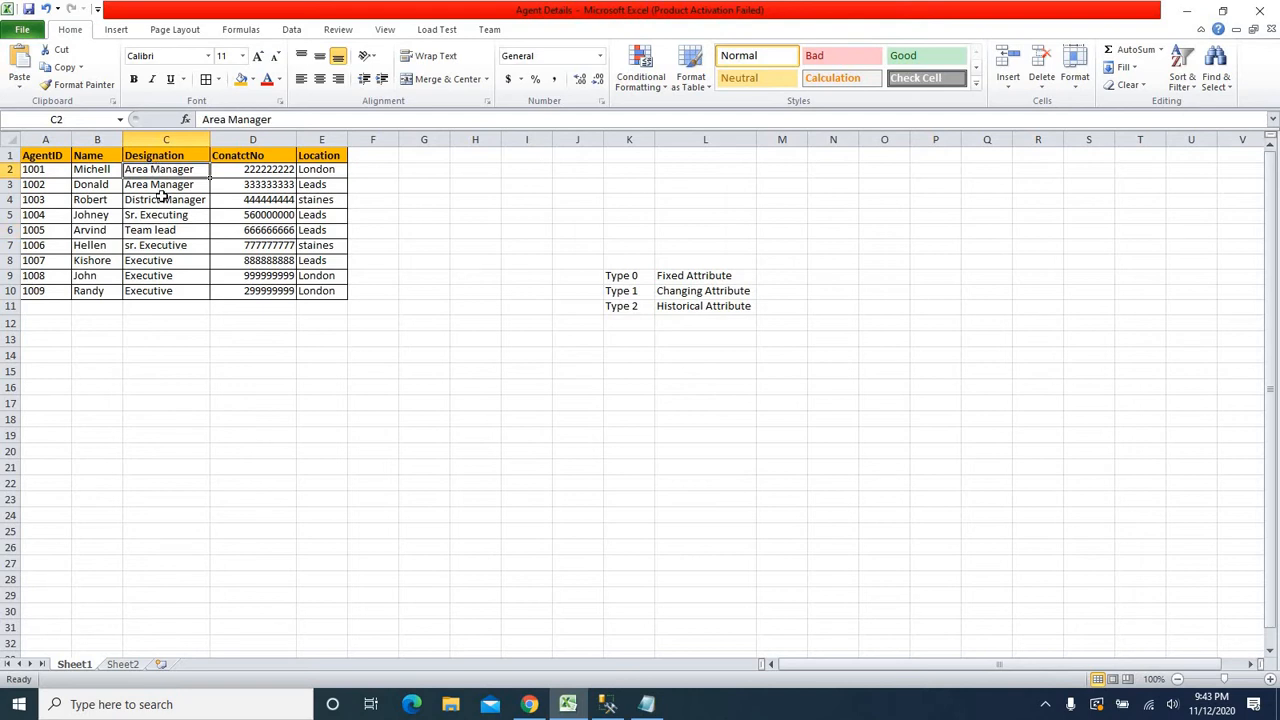
left_click(162, 198)
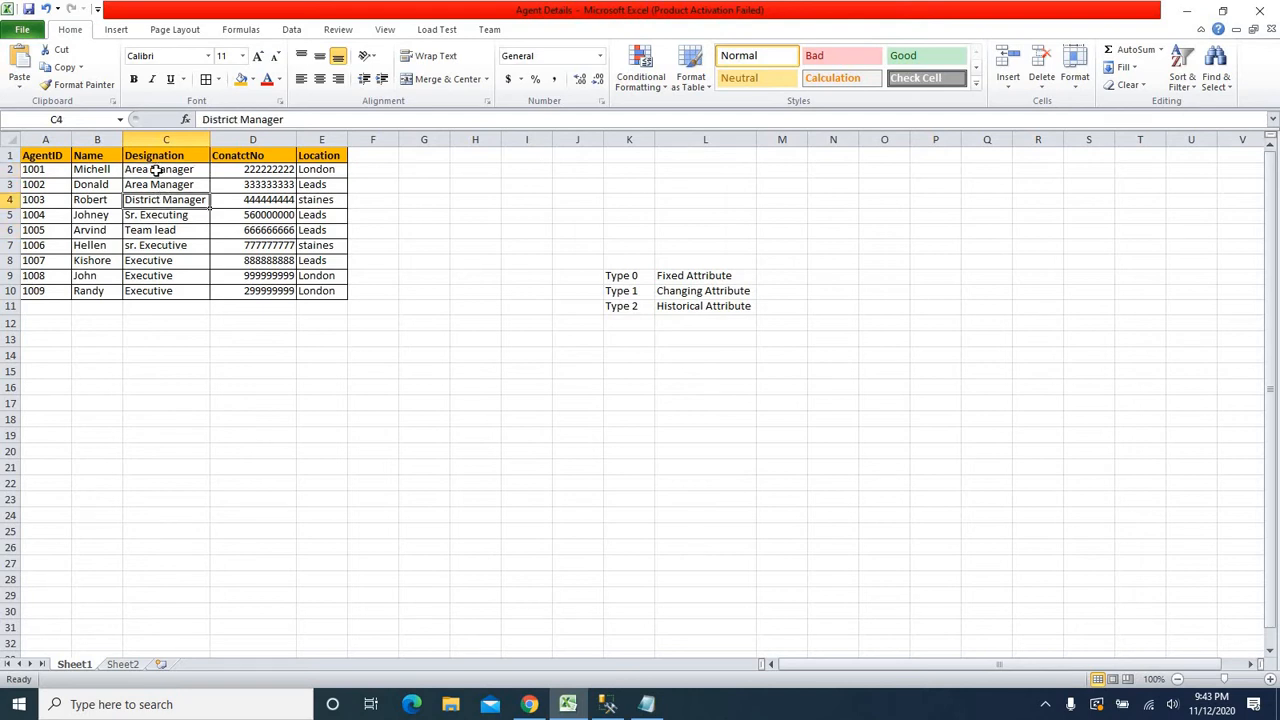
left_click(157, 169)
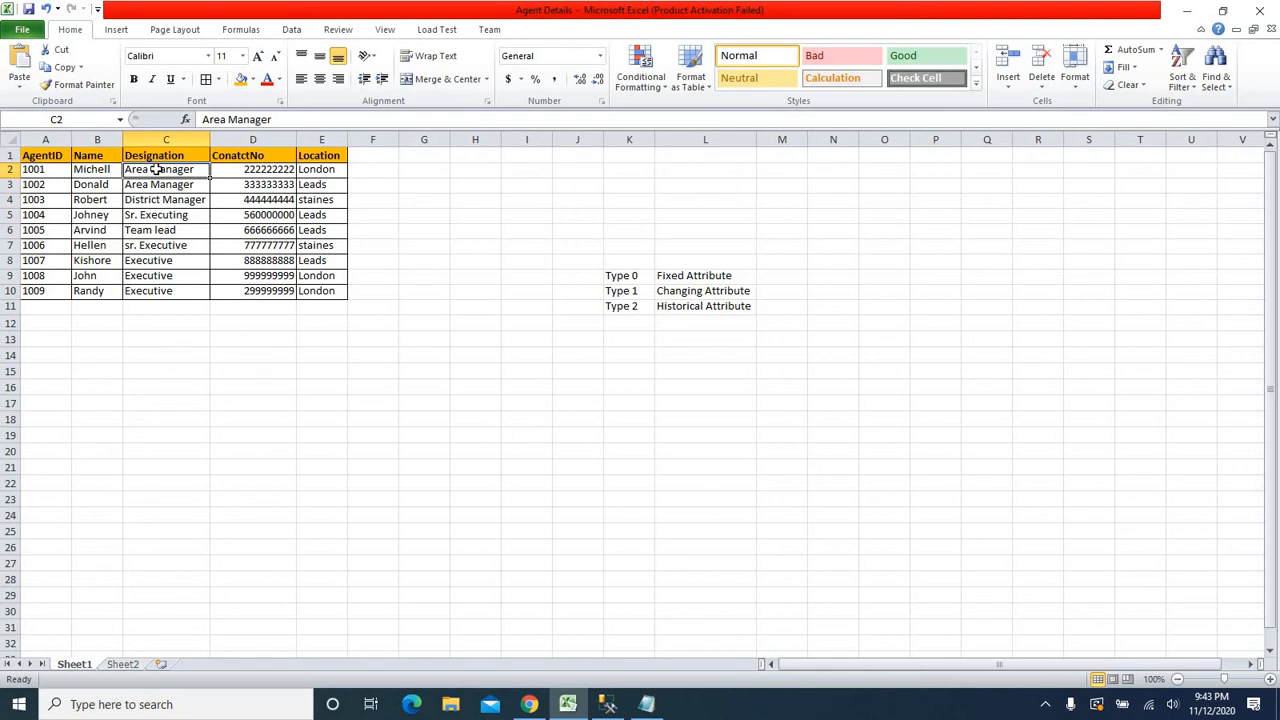
left_click(176, 216)
left_click(160, 170)
left_click(172, 236)
left_click(168, 175)
left_click(168, 229)
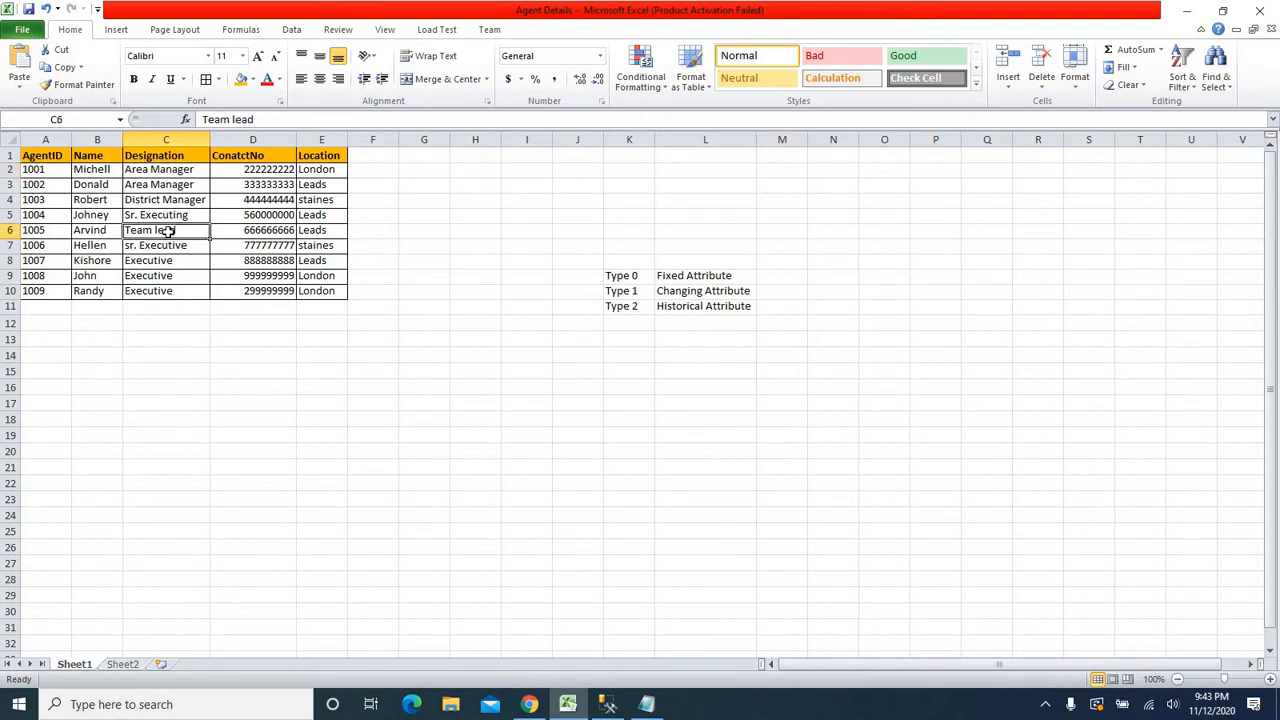
left_click(170, 140)
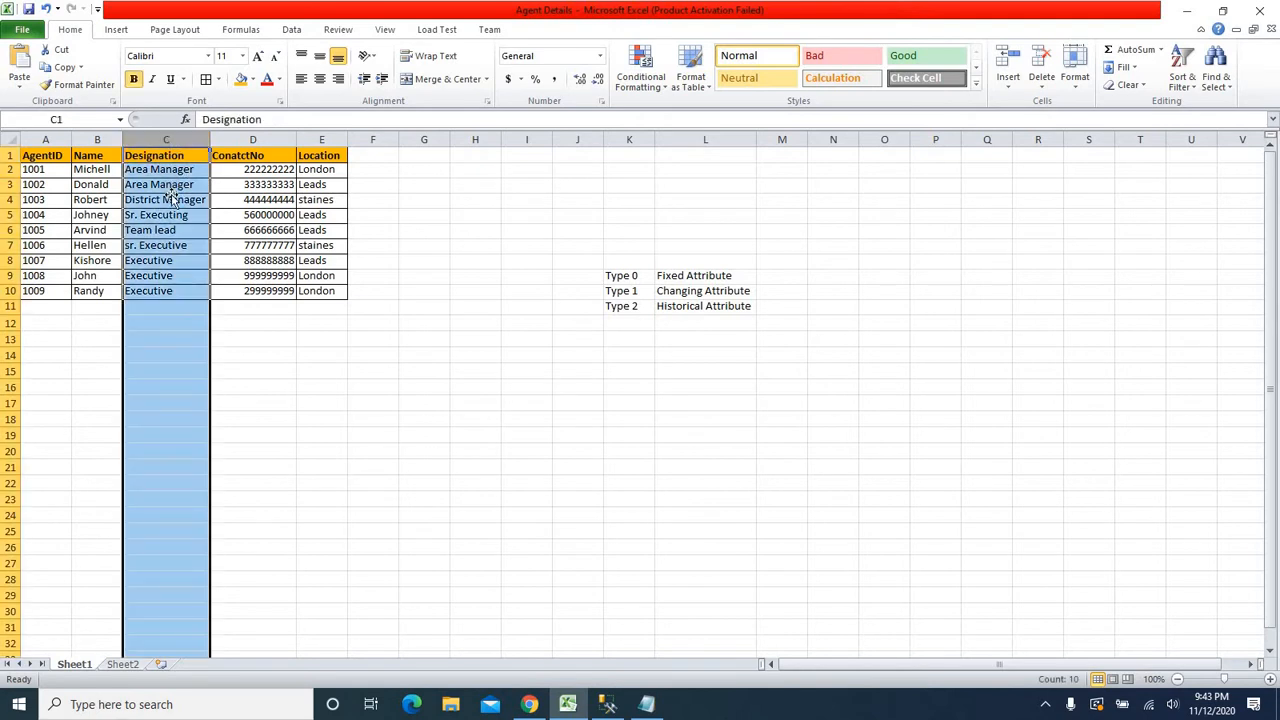
Review the whole agent table, relating its Designation column to the Type 2 Historical Attribute entry
left_click_drag(40, 155, 314, 297)
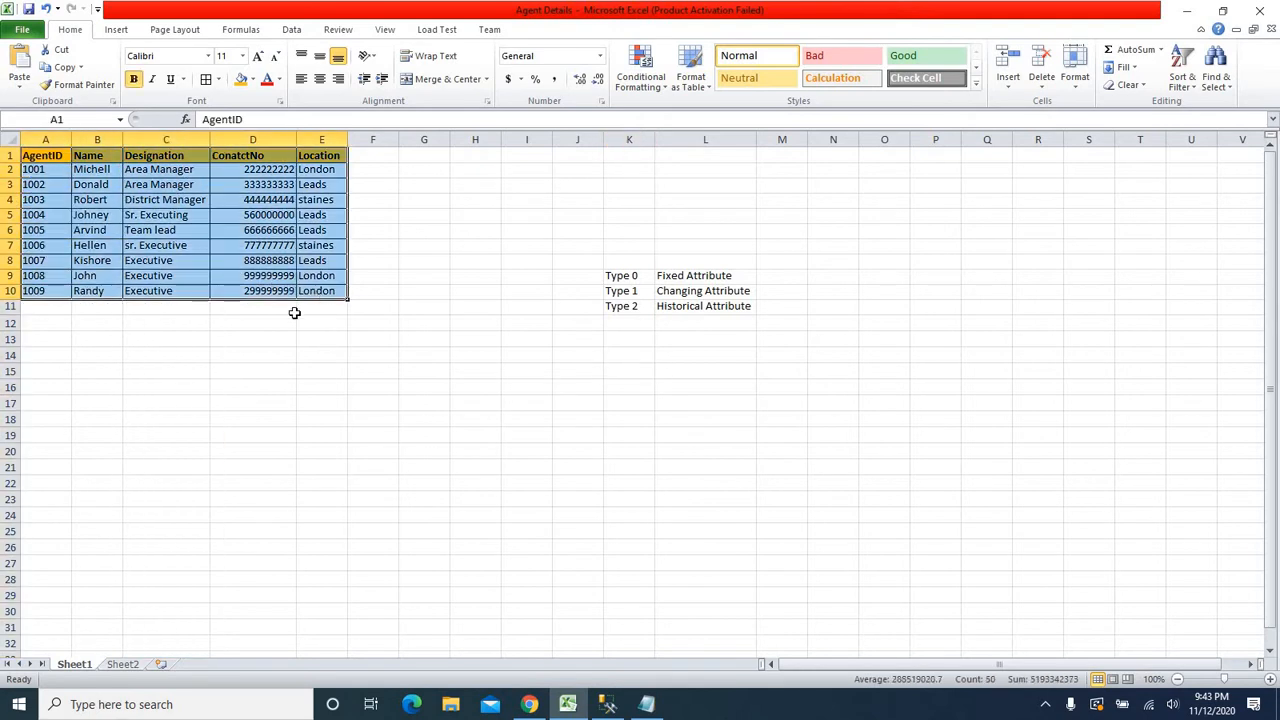
left_click(322, 339)
left_click(166, 140)
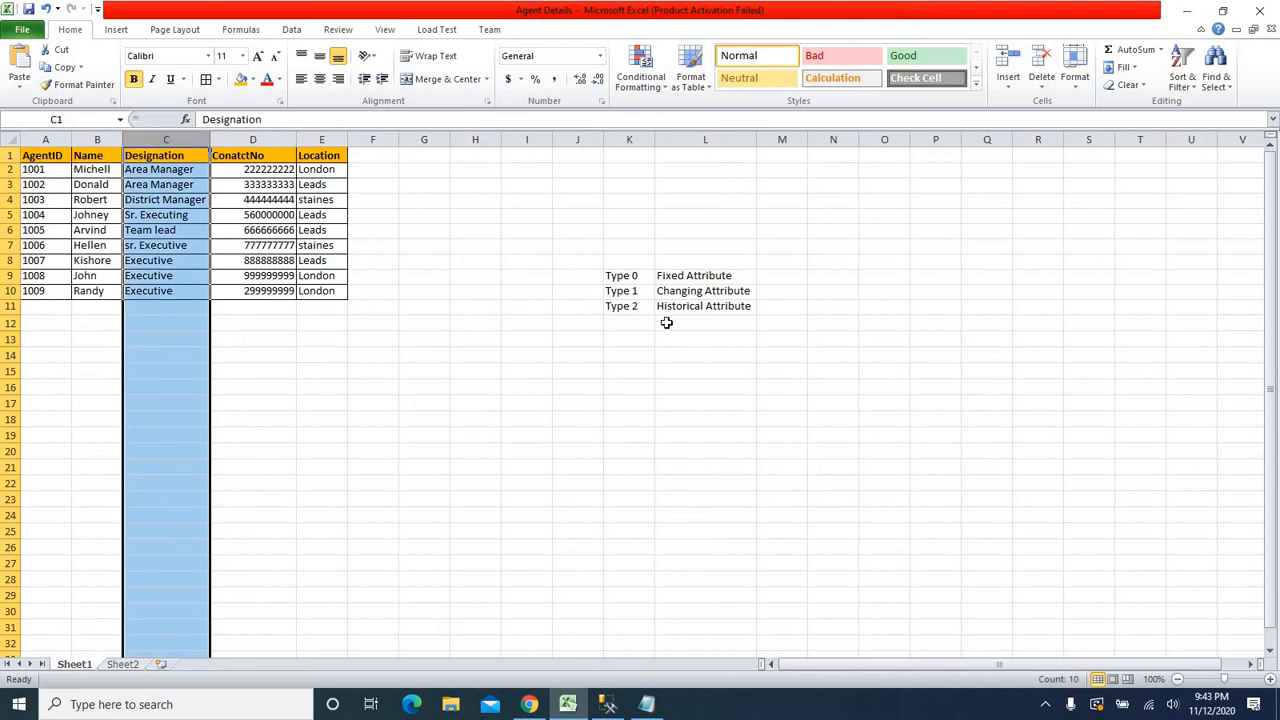
left_click(715, 370)
left_click_drag(627, 311, 740, 306)
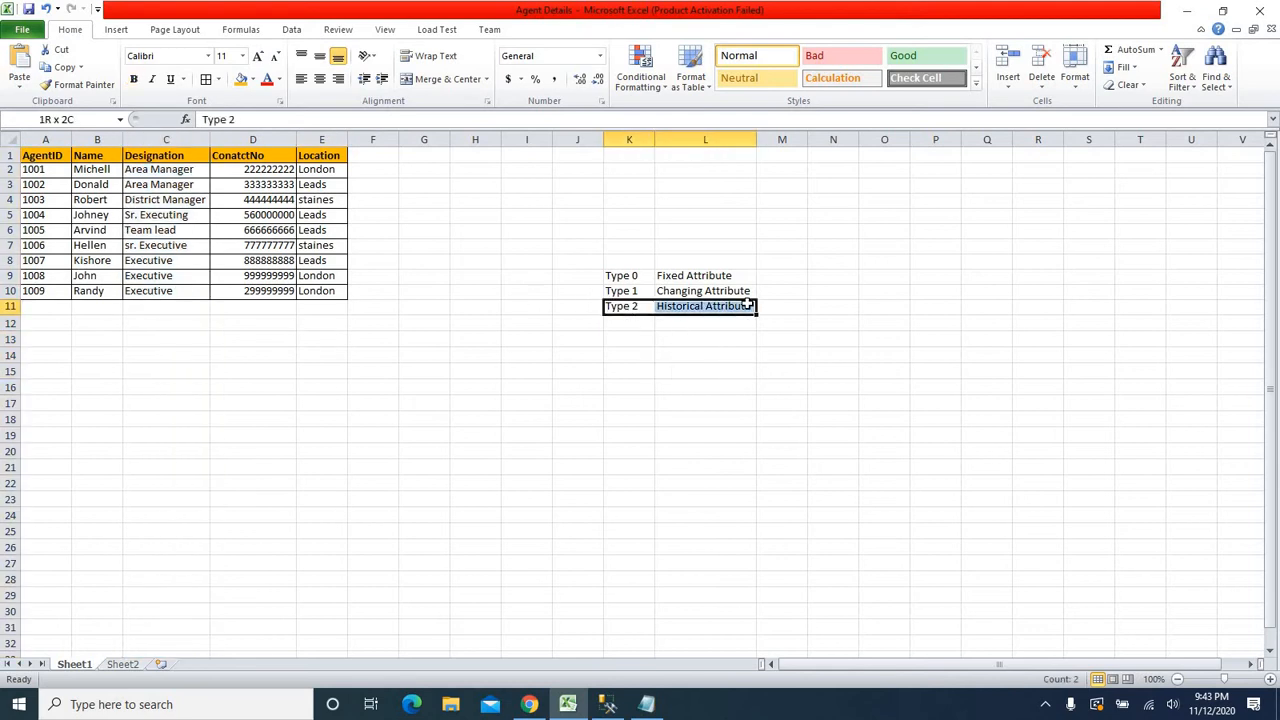
left_click(670, 387)
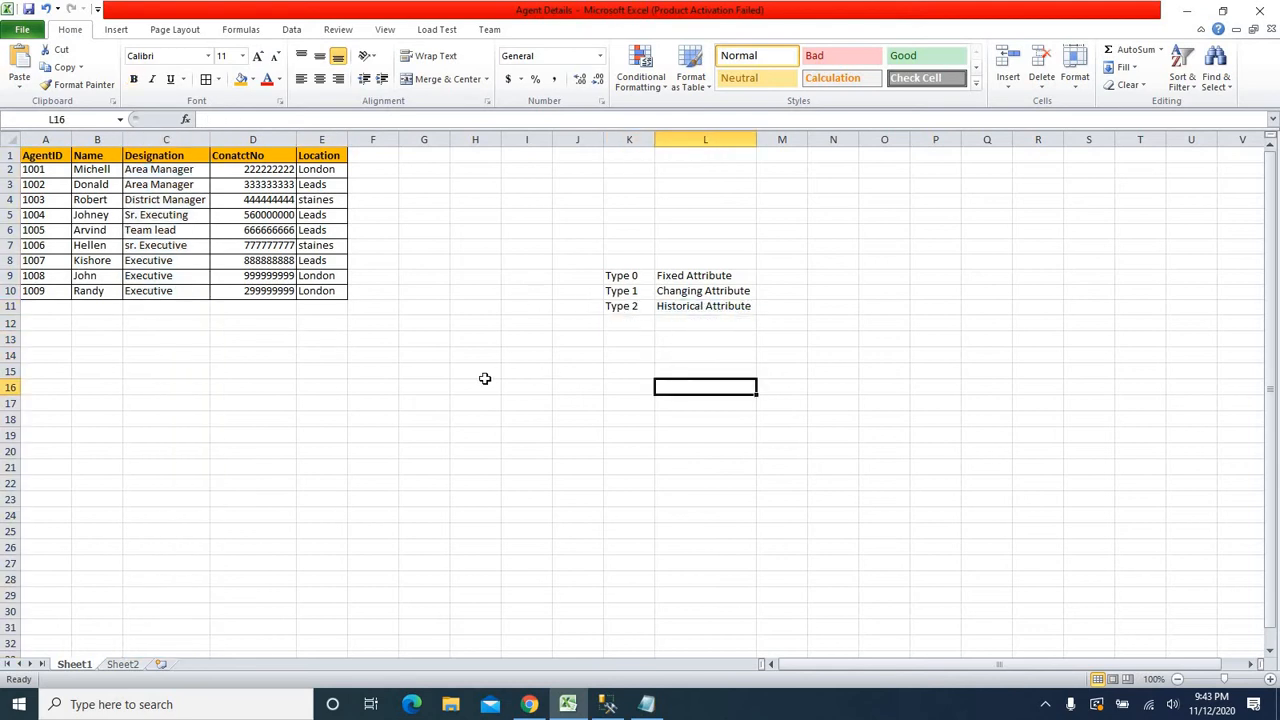
Switch to the Notepad notes and review the three rules, focusing on rule 1 about inserting unmatched AgentIDs
left_click(648, 706)
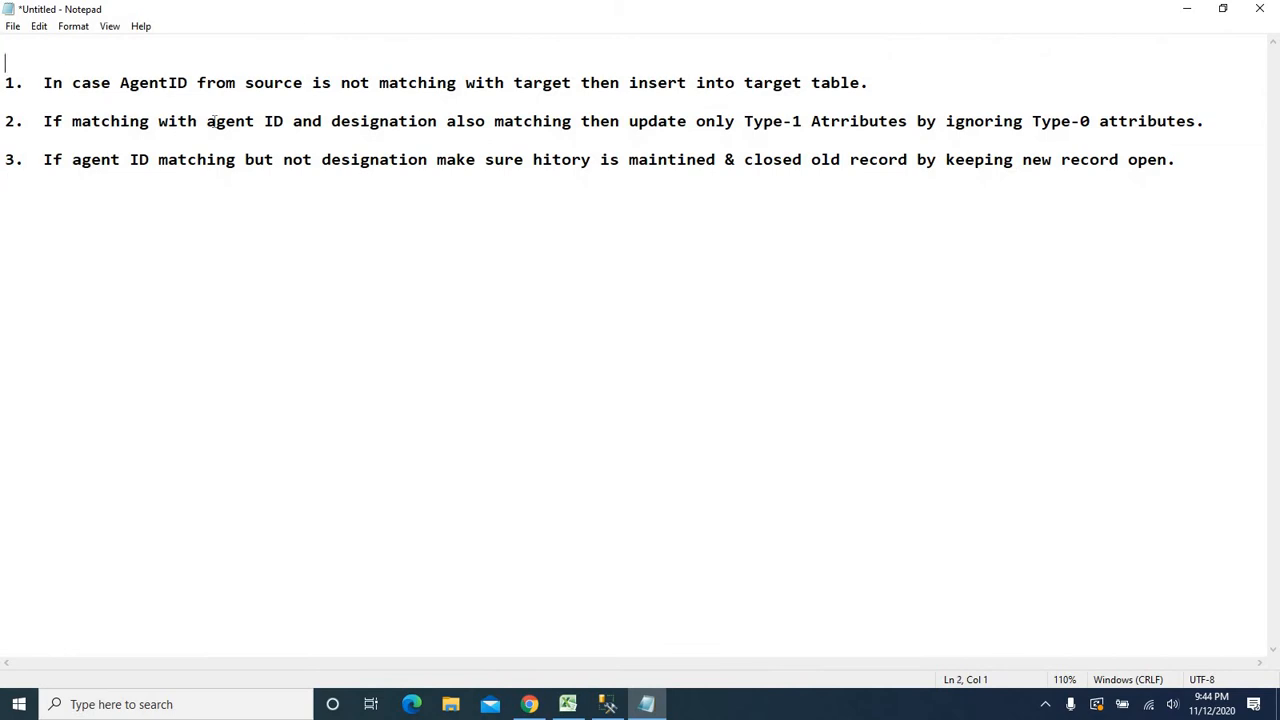
left_click_drag(33, 58, 1204, 199)
left_click(620, 261)
left_click_drag(14, 72, 40, 100)
left_click(329, 258)
left_click_drag(869, 81, 5, 84)
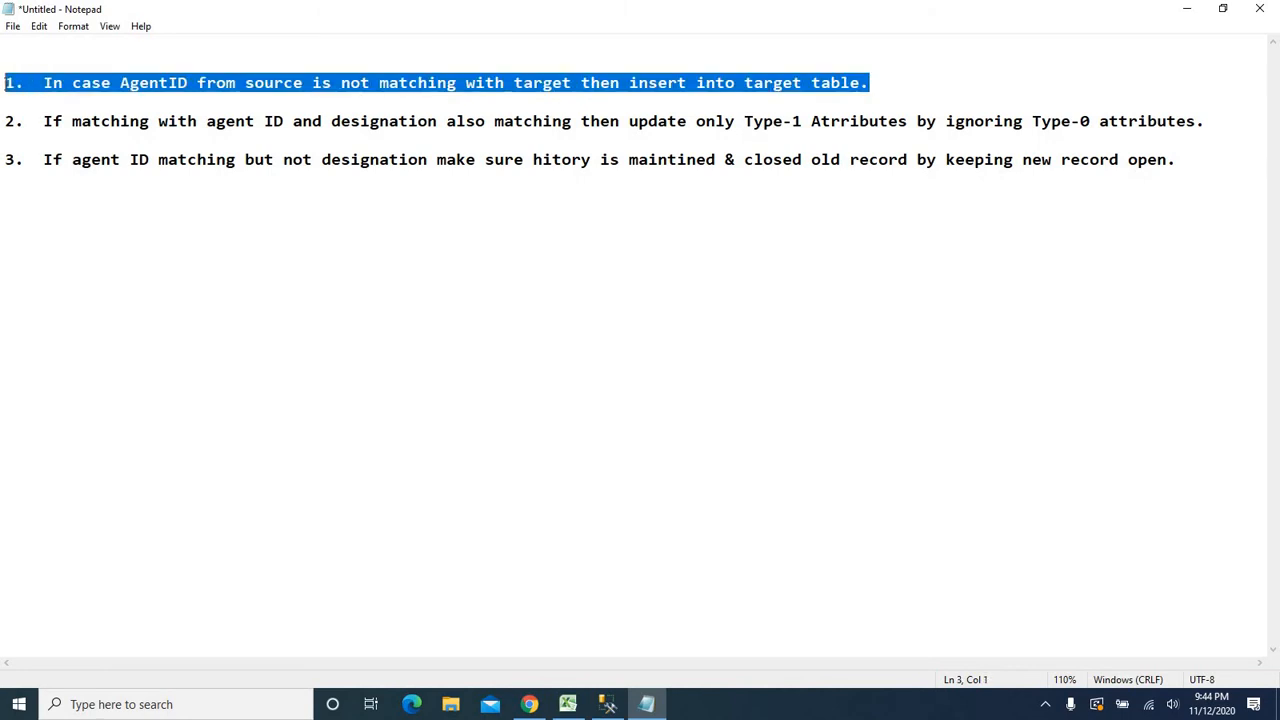
left_click(151, 253)
Examine rule 2 in the notes, covering matching agent ID and designation and the Type-1 attribute update
left_click_drag(84, 144, 284, 110)
left_click(45, 134)
left_click(250, 136)
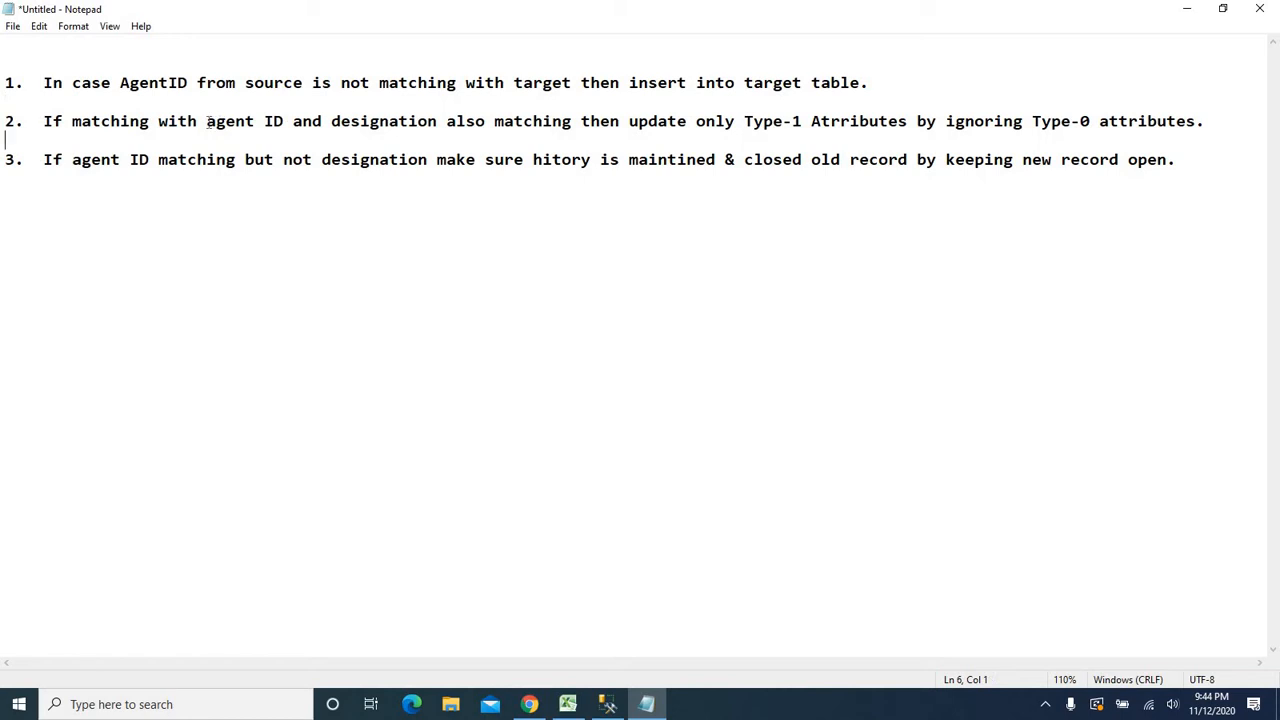
left_click_drag(208, 121, 437, 121)
left_click(457, 132)
double_click(384, 121)
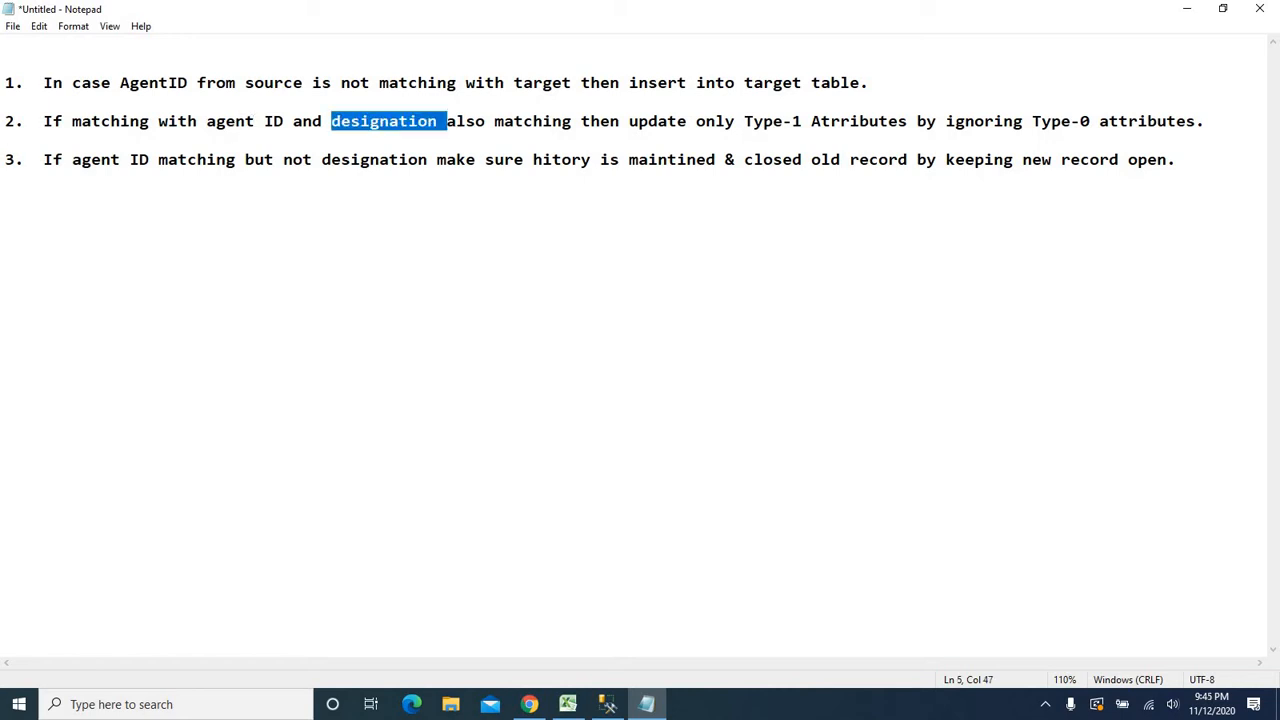
left_click_drag(494, 121, 929, 121)
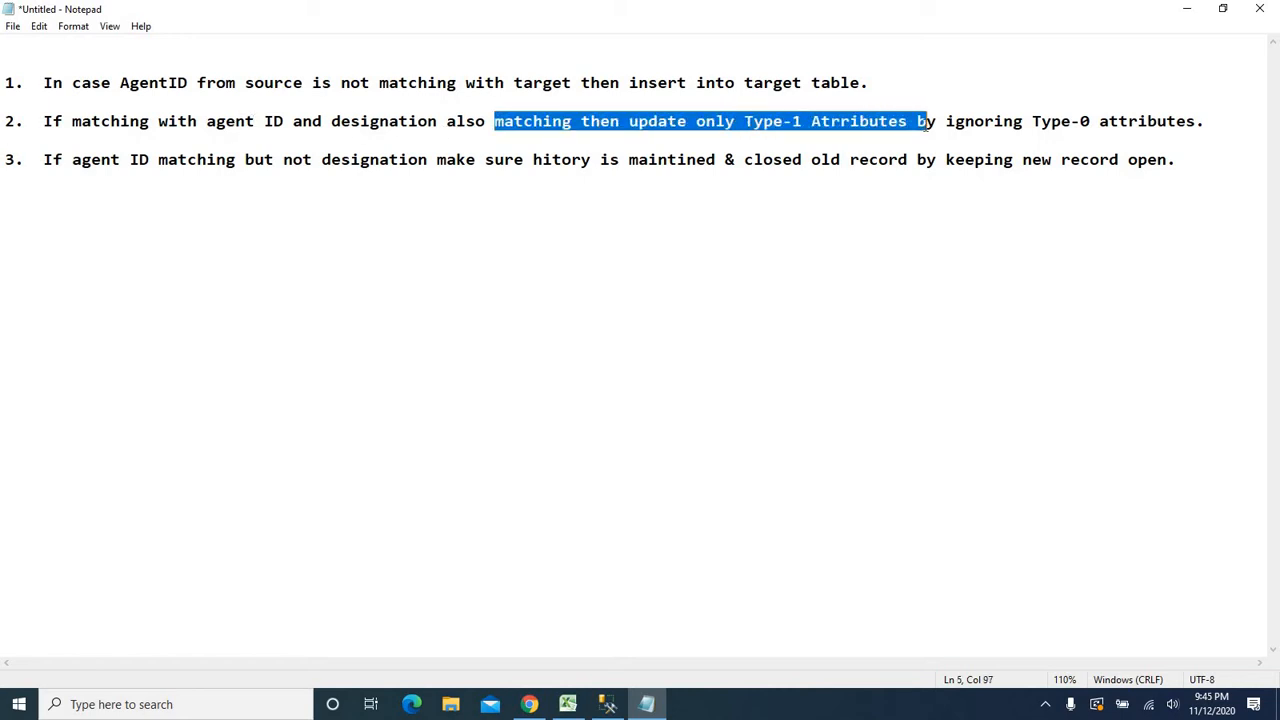
left_click(924, 136)
Examine rule 3 in the notes, covering an unmatched designation and keeping the record history
left_click_drag(15, 160, 163, 249)
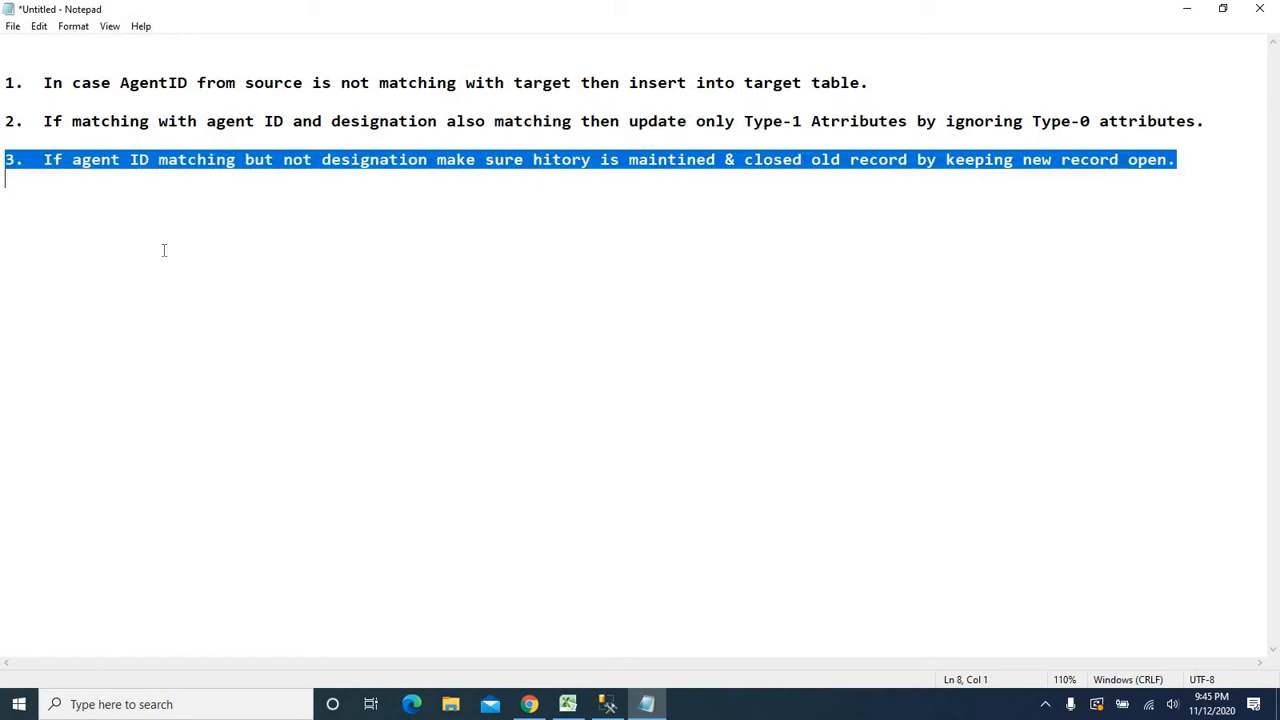
left_click(163, 249)
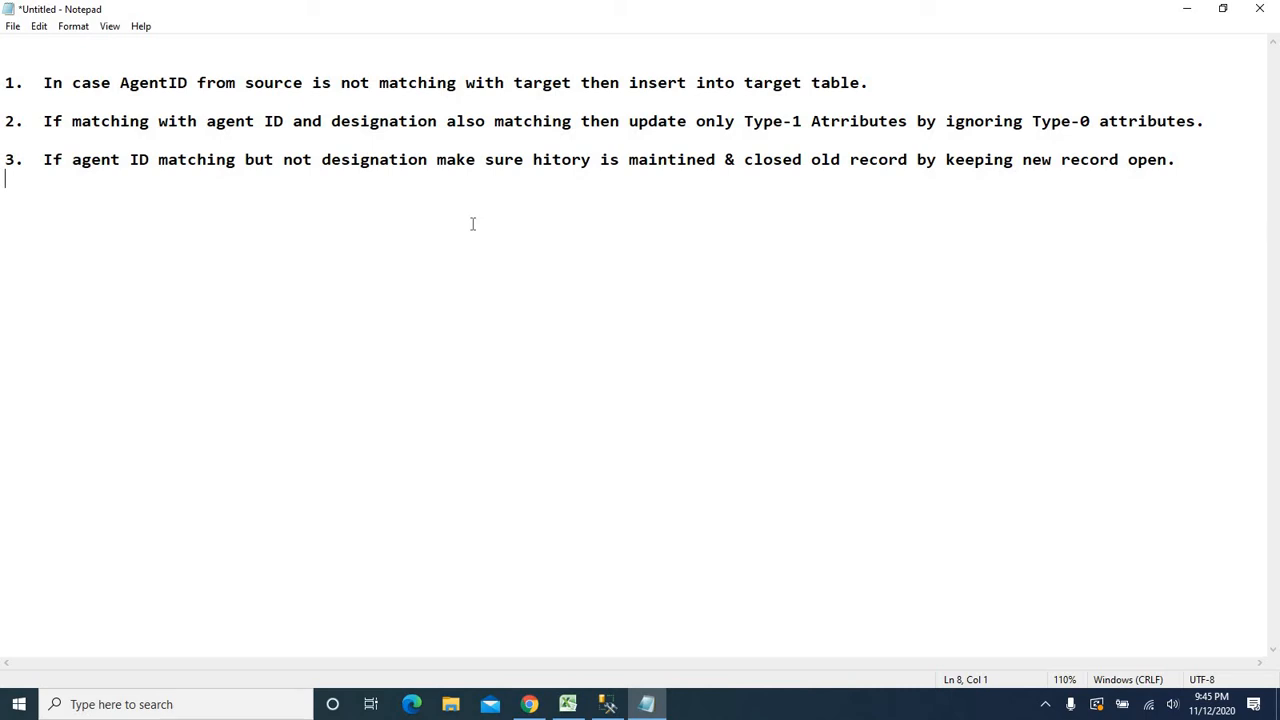
left_click_drag(533, 160, 698, 160)
double_click(374, 160)
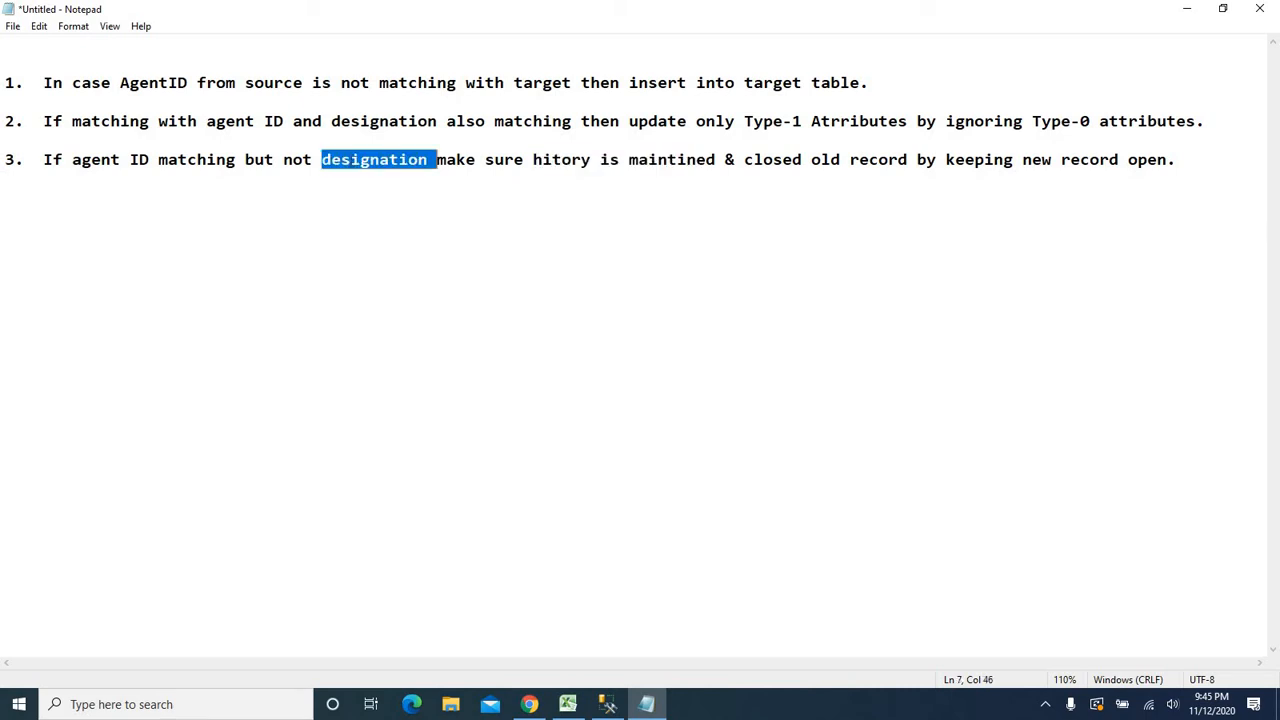
left_click(374, 192)
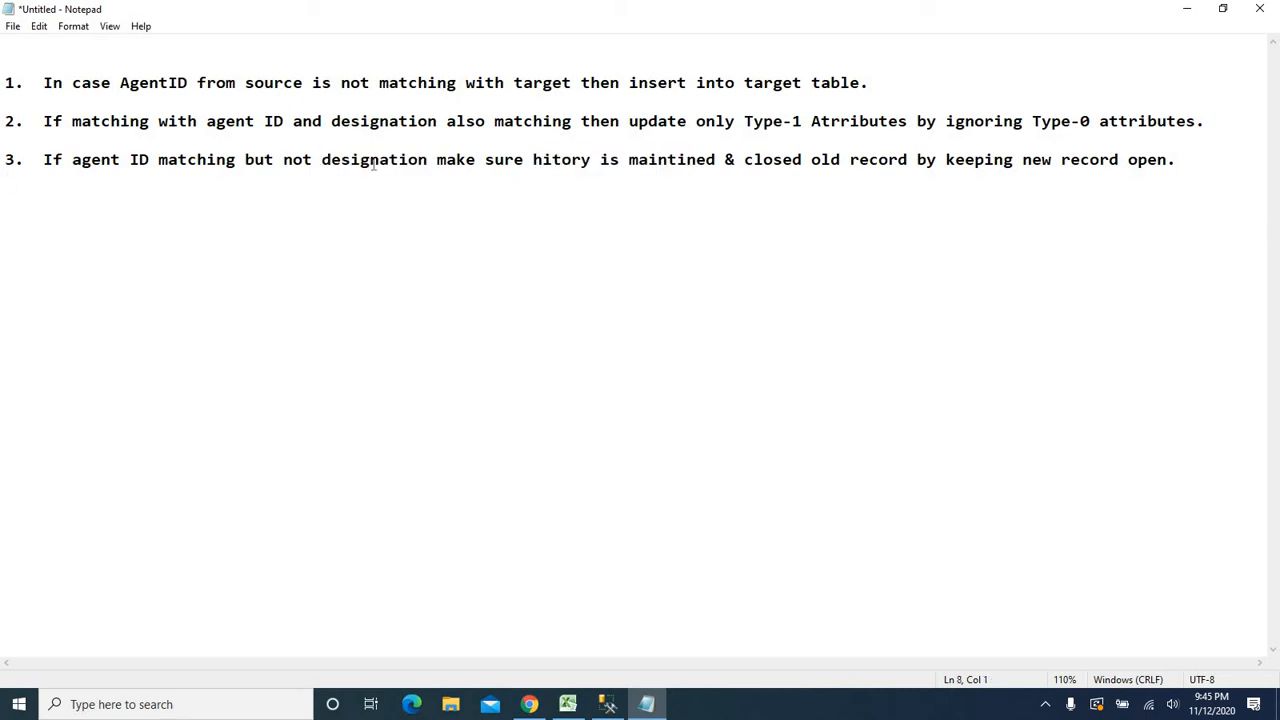
double_click(372, 160)
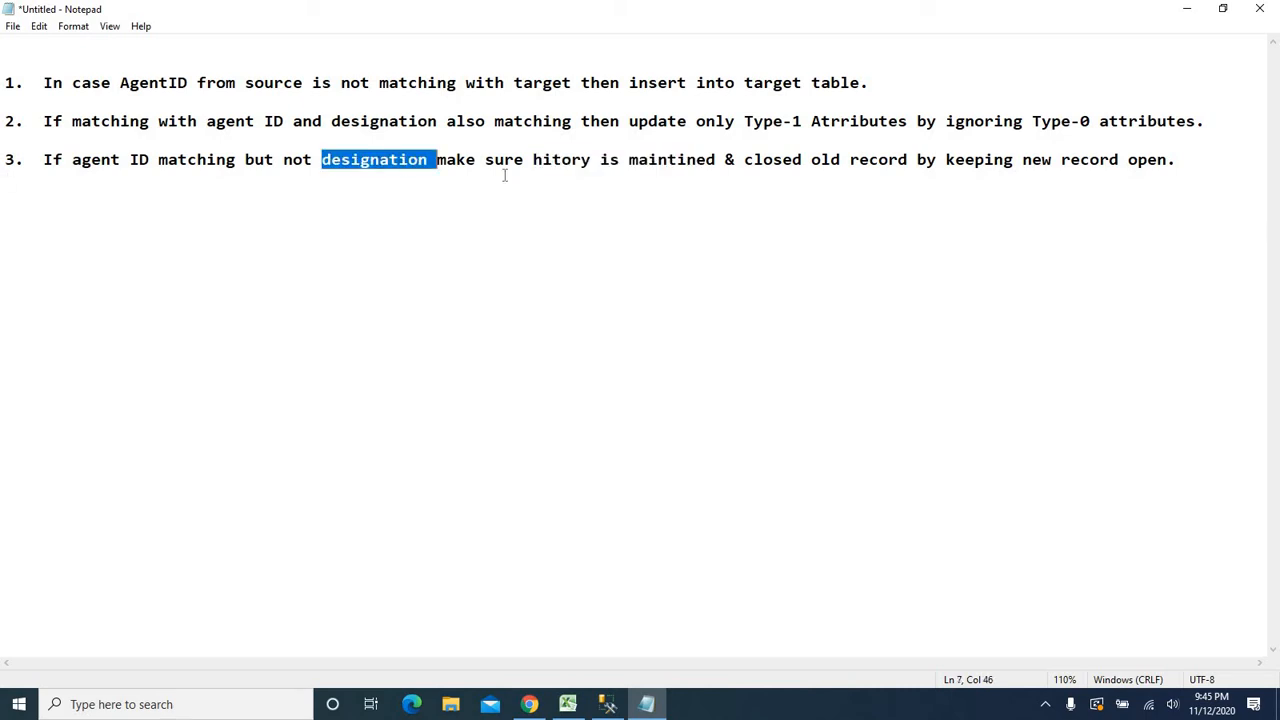
Examine the part of rule 3 about closing the old record and keeping the new record open
double_click(760, 162)
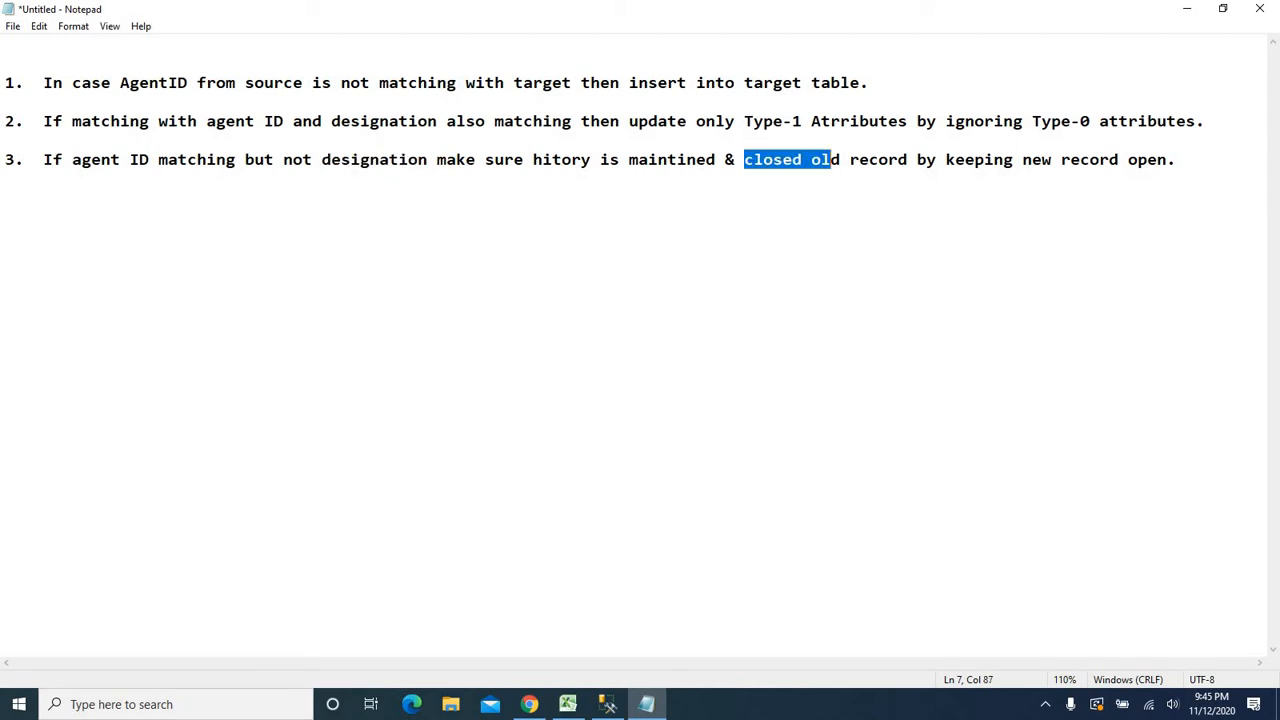
left_click(745, 171)
left_click_drag(744, 165, 20, 180)
left_click(1194, 174)
left_click(58, 100)
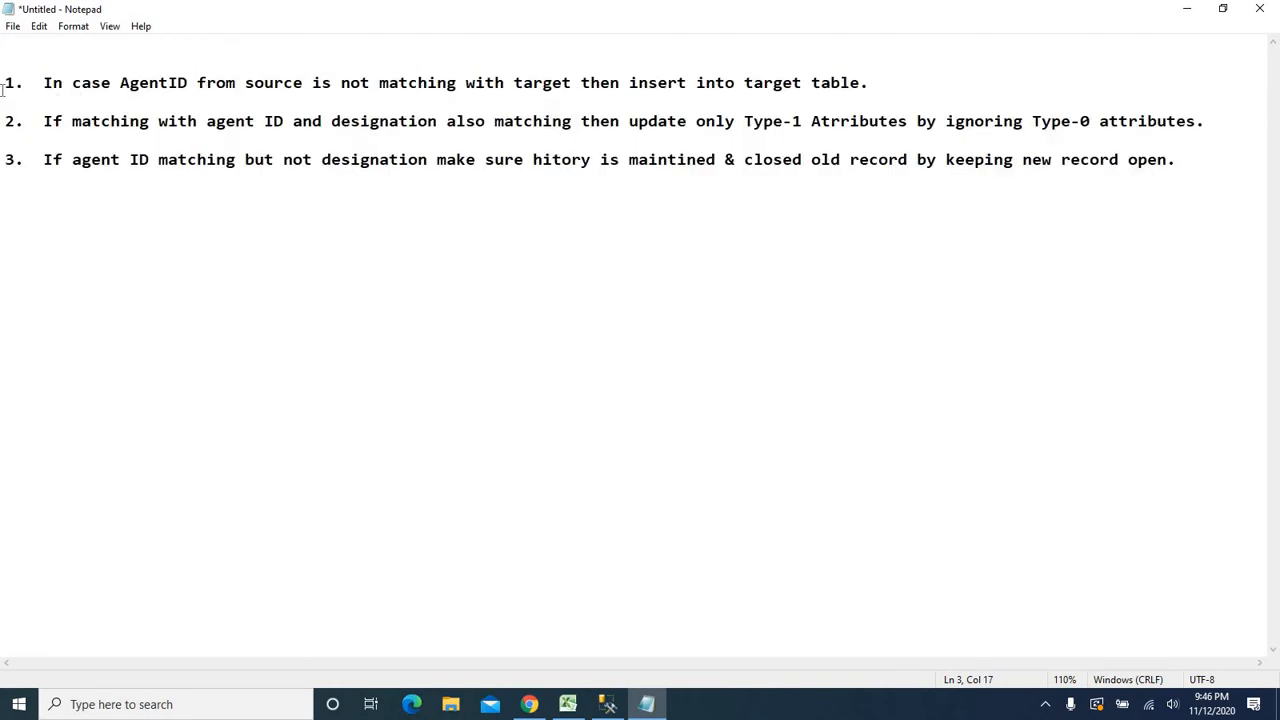
Recap rule 1 on inserting unmatched AgentIDs and rule 2 on matching agent ID and designation
left_click_drag(3, 84, 807, 105)
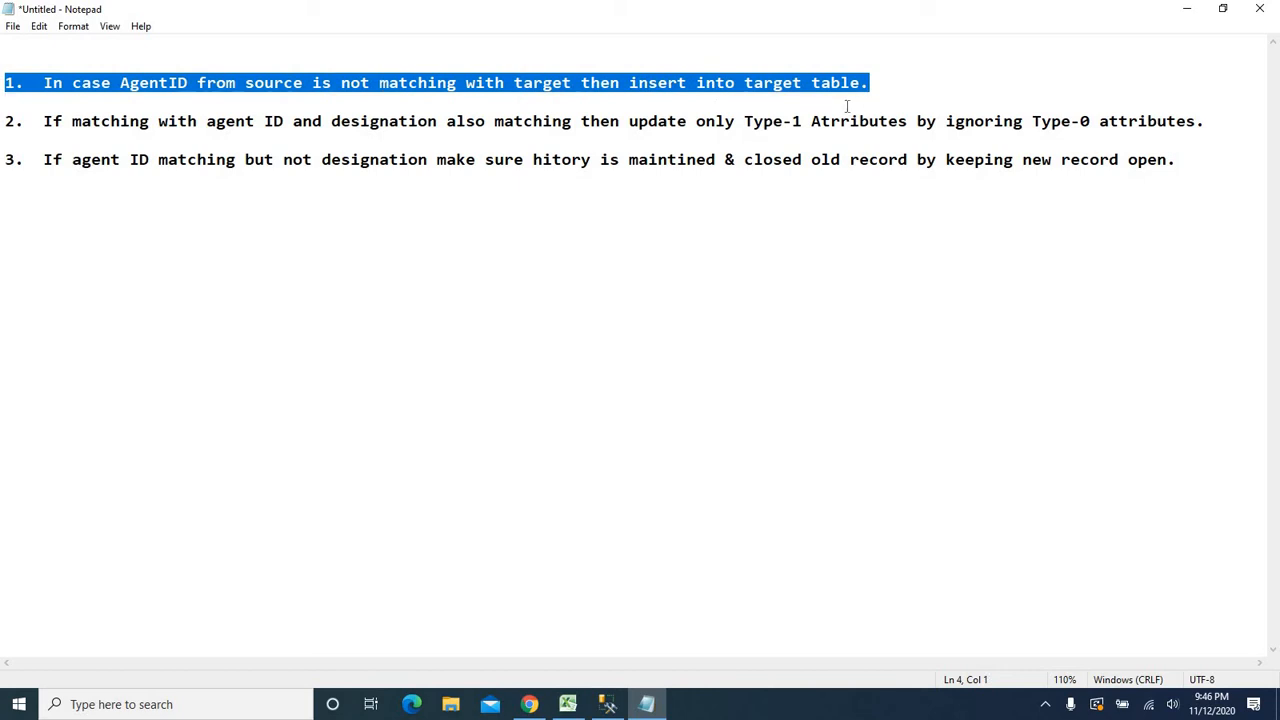
left_click(772, 103)
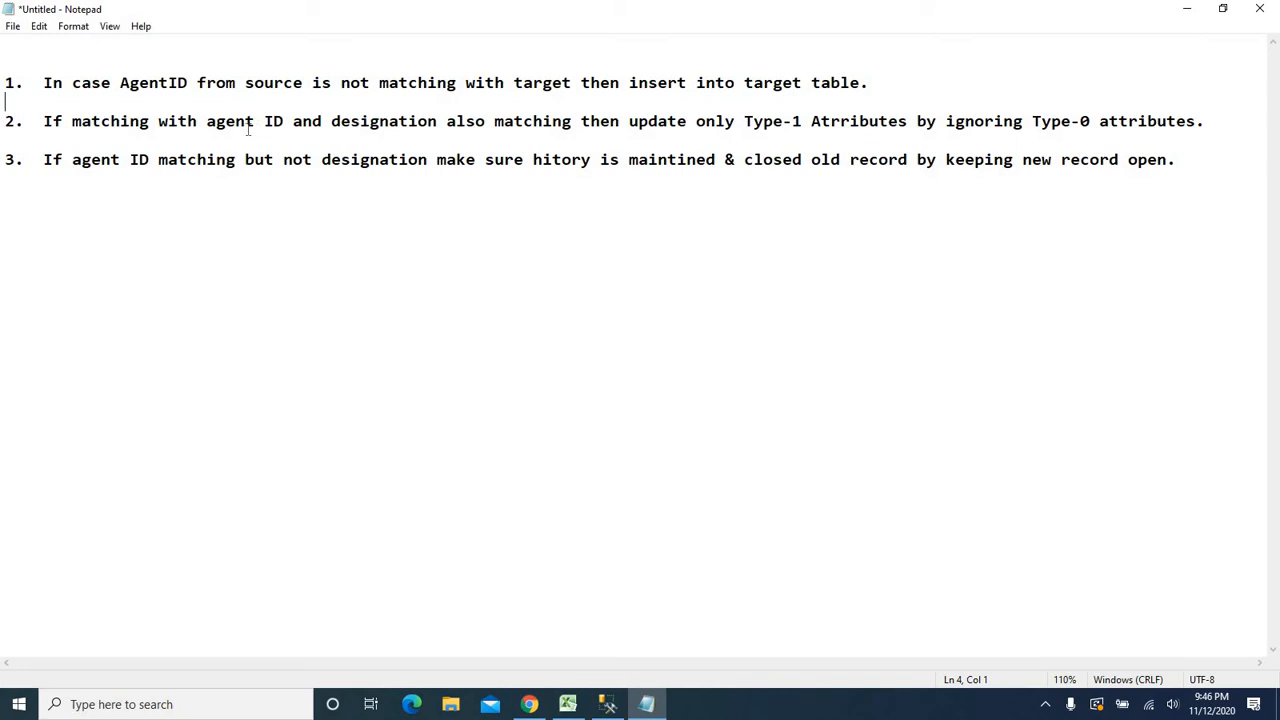
left_click(253, 121)
double_click(372, 121)
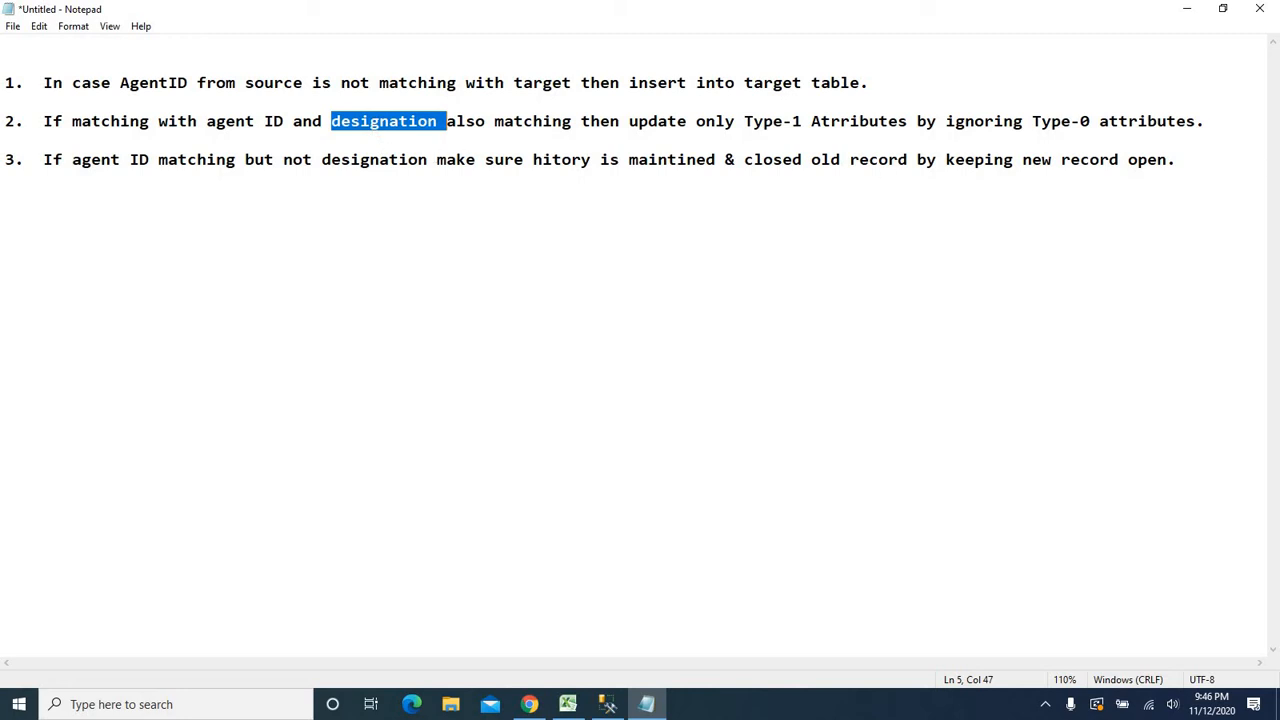
Reread rule 3 in full, from the unmatched designation and maintained history to closing the old record, and recheck it alongside rule 2
left_click_drag(1210, 122, 263, 169)
left_click(16, 175)
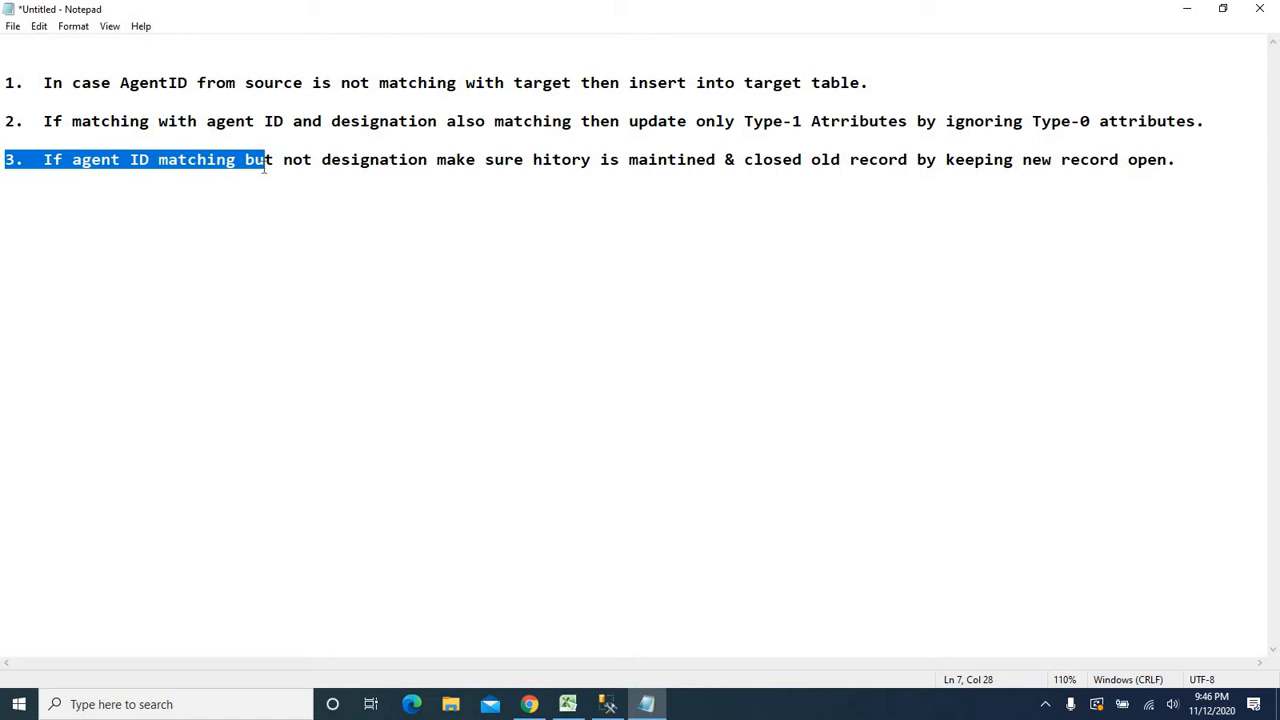
left_click_drag(265, 169, 716, 164)
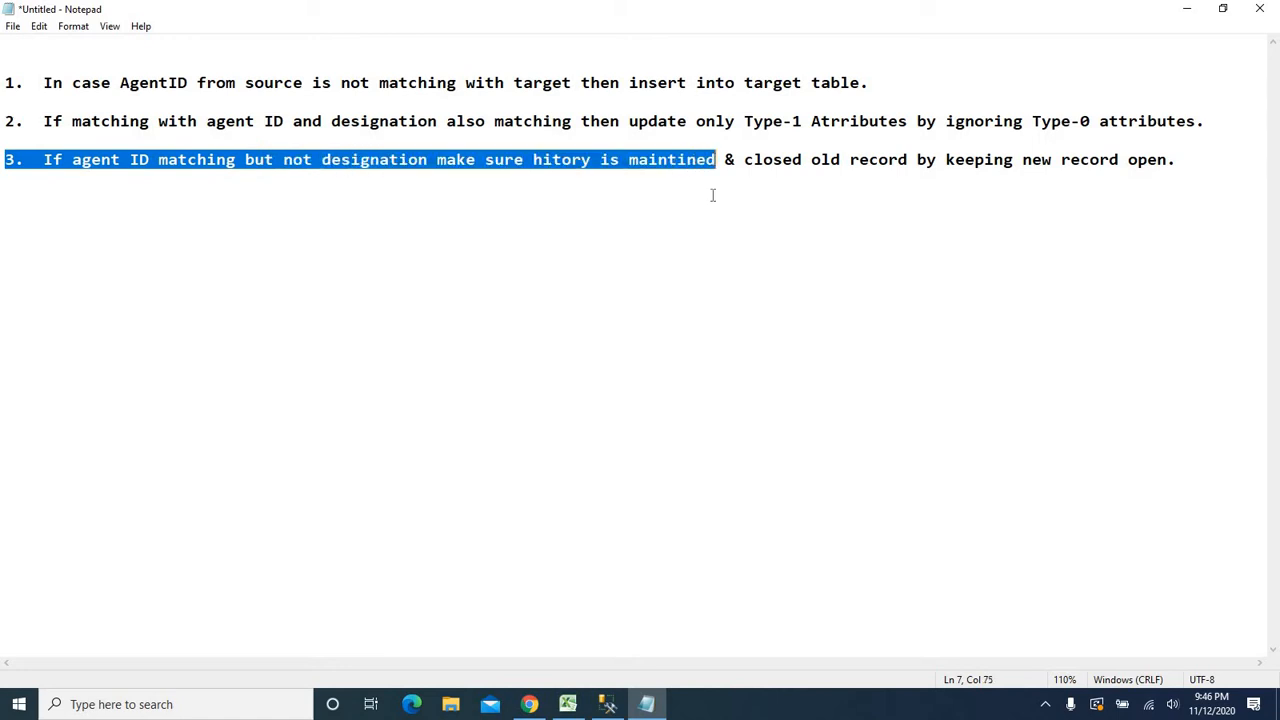
left_click(668, 231)
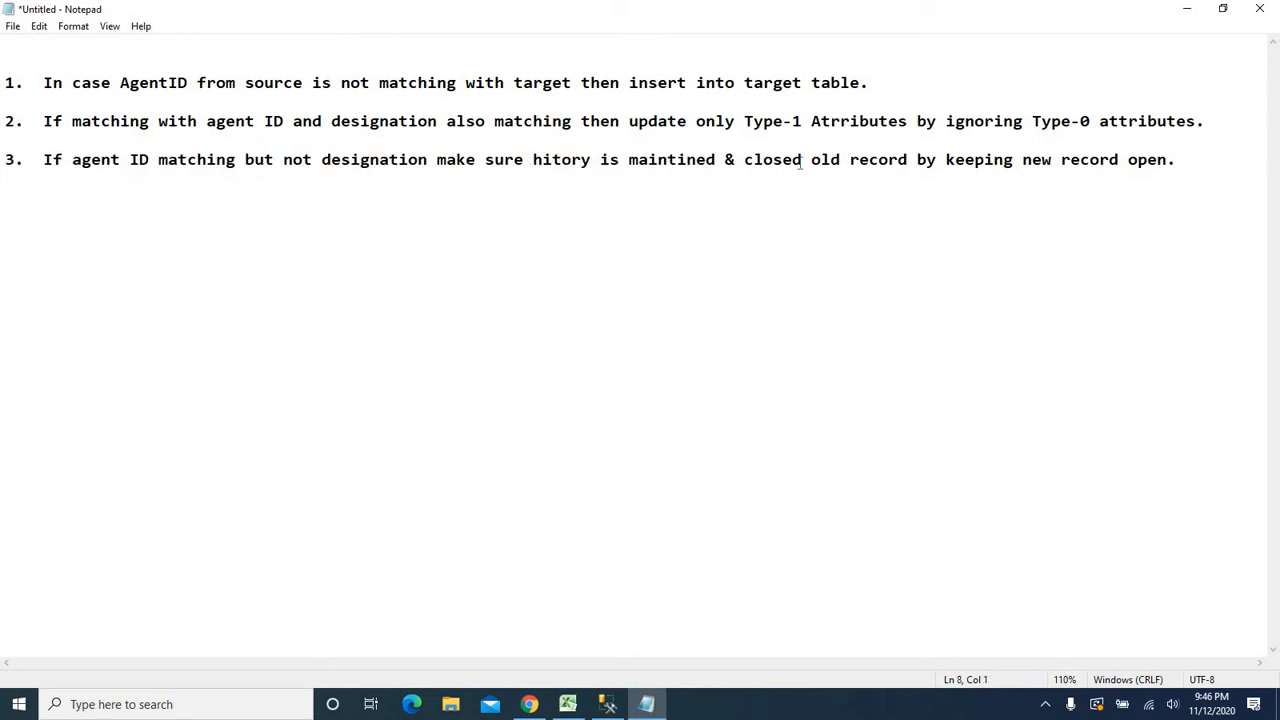
left_click_drag(745, 160, 826, 158)
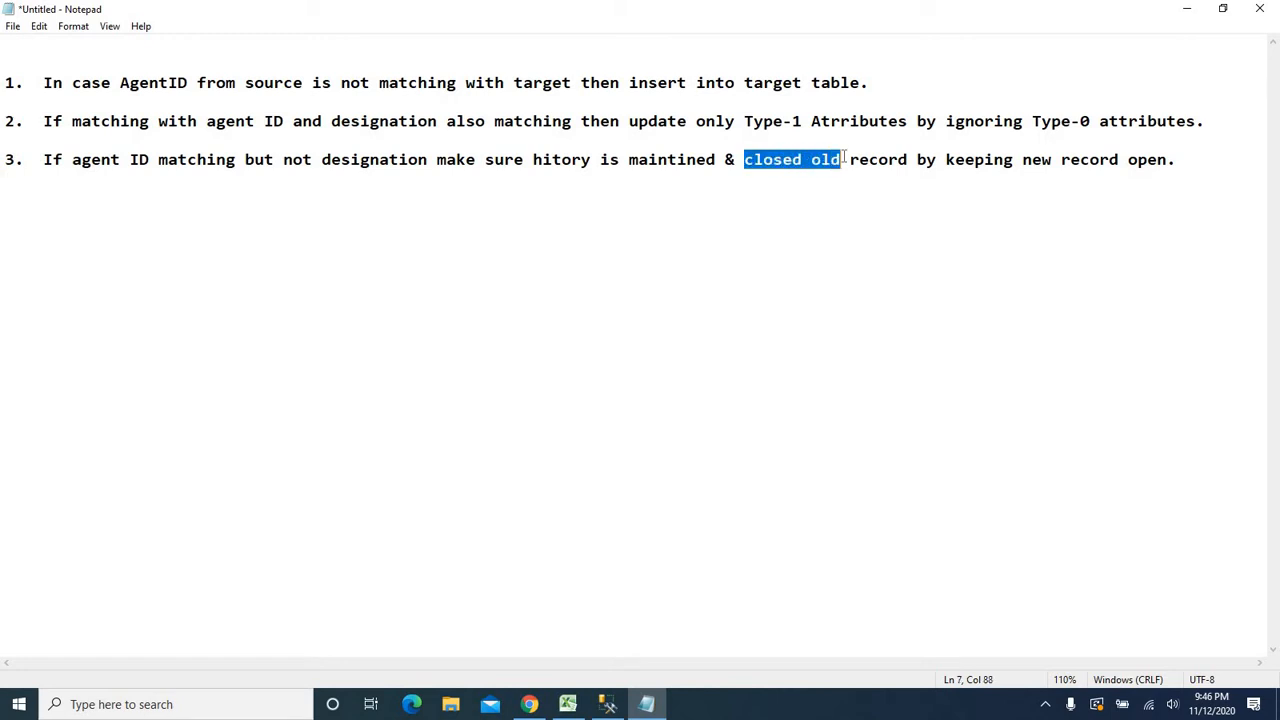
left_click_drag(844, 159, 1195, 164)
left_click(1197, 171)
key("ctrl+shift+Left")
key("ctrl+shift+Left")
key("ctrl+shift+Left")
key("ctrl+shift+Left")
key("ctrl+shift+Left")
key("ctrl+shift+Left")
key("ctrl+shift+Left")
key("ctrl+shift+Left")
key("ctrl+shift+Left")
key("ctrl+shift+Left")
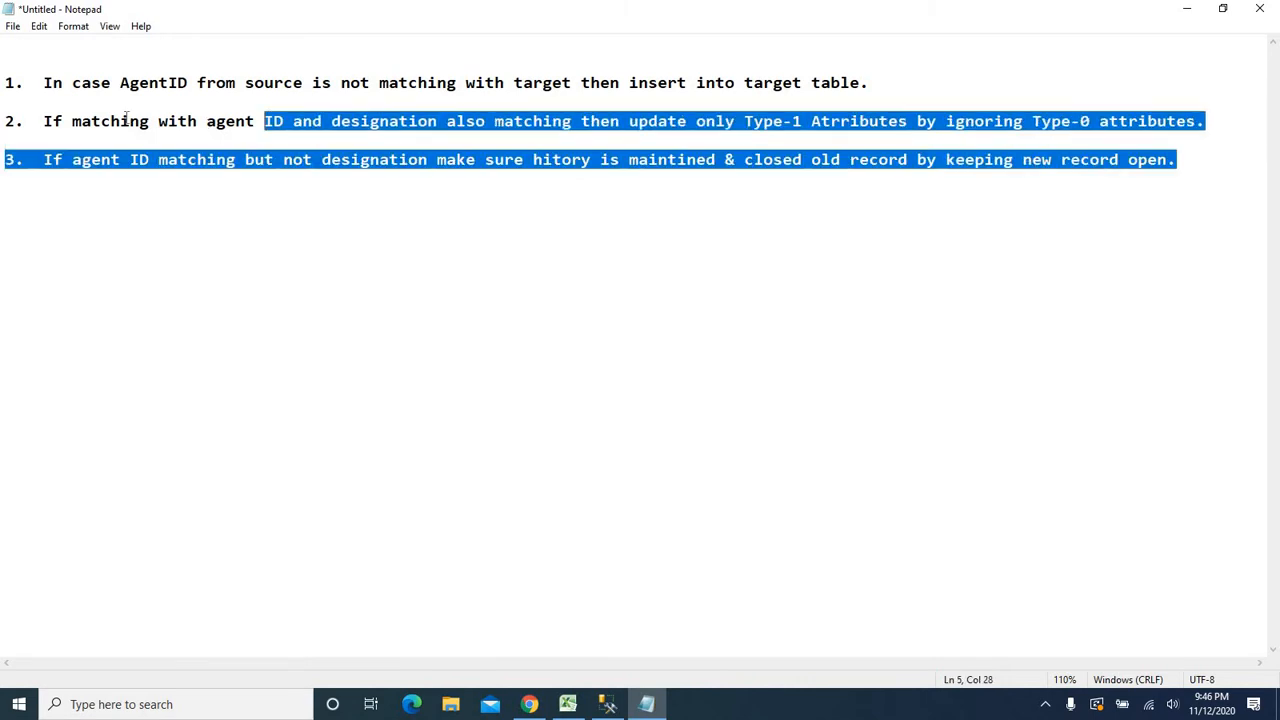
key("Right")
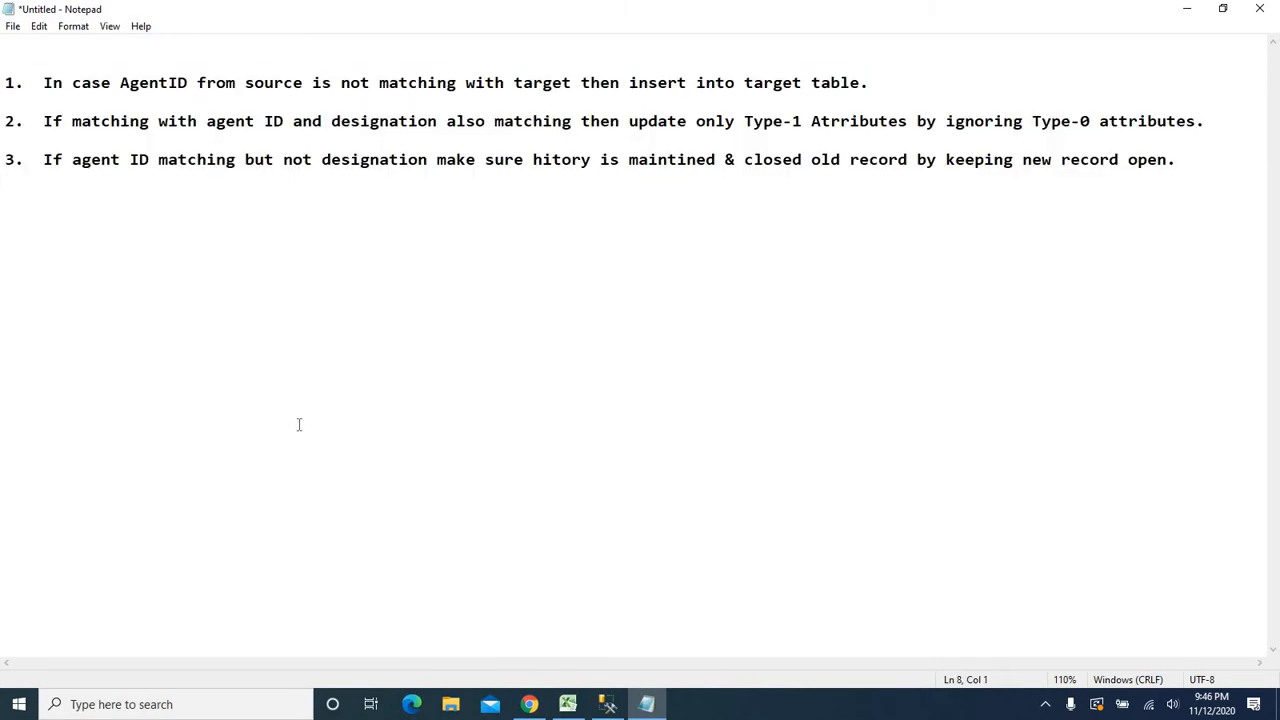
Switch to the Azure portal in Chrome and open the kradlsdemo storage account's development container to check the Agent Details.xlsx blob
left_click(530, 705)
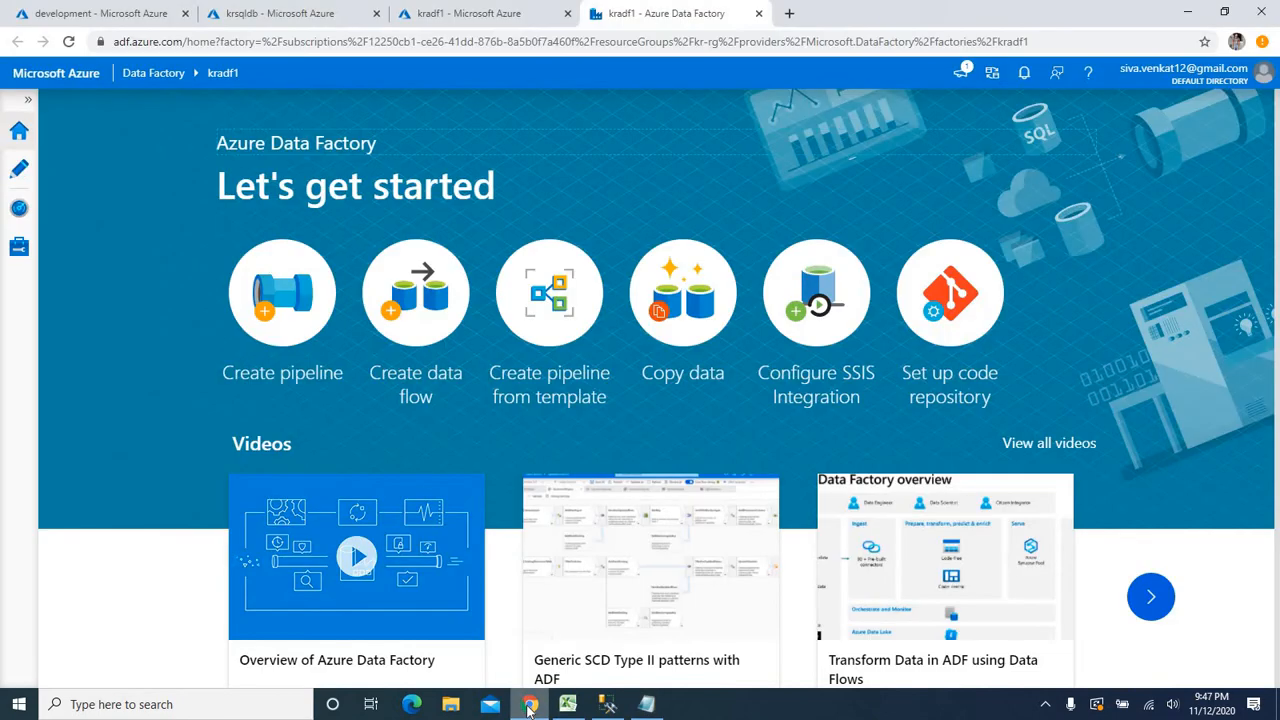
left_click(104, 16)
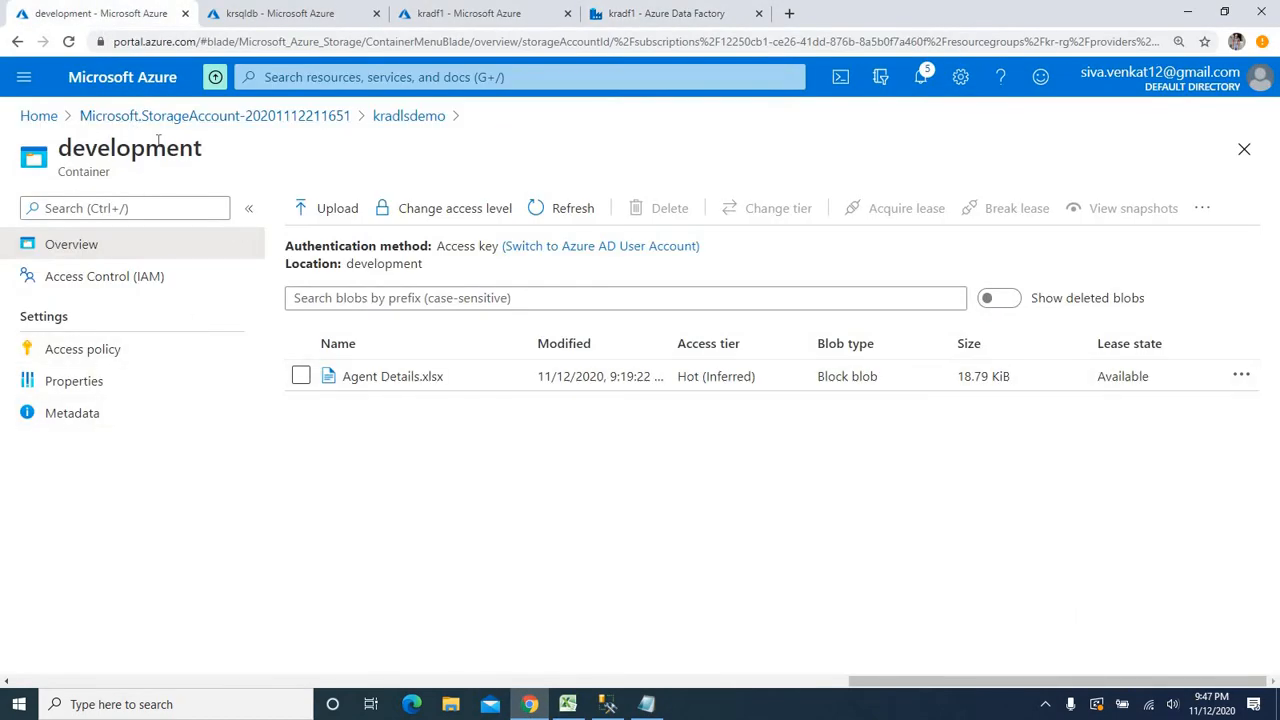
left_click(48, 118)
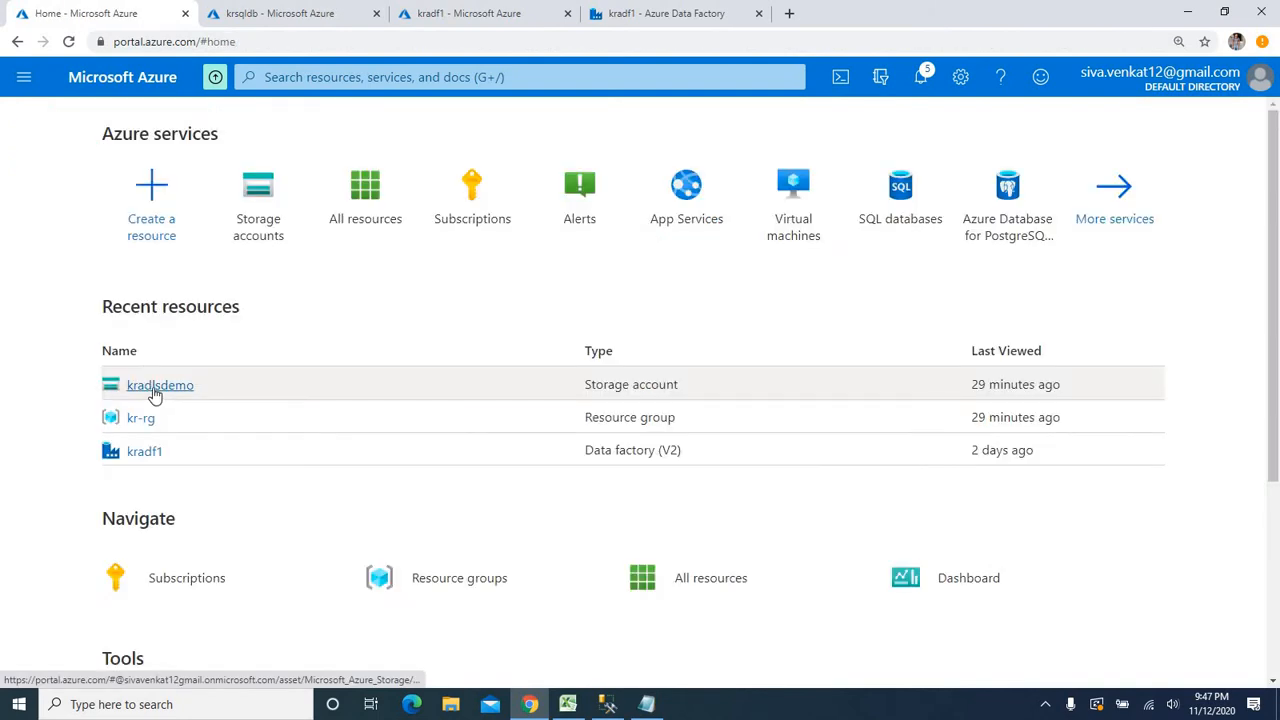
left_click(145, 391)
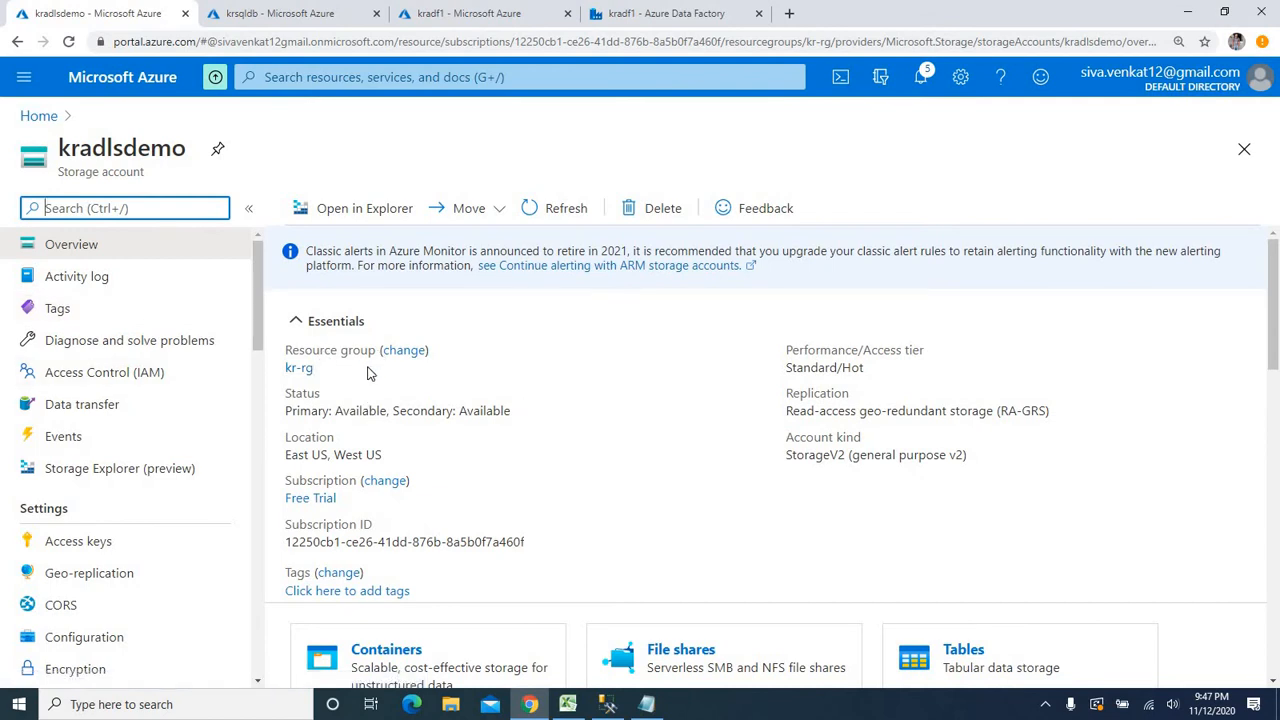
scroll(368, 373, "down", 3)
left_click(375, 331)
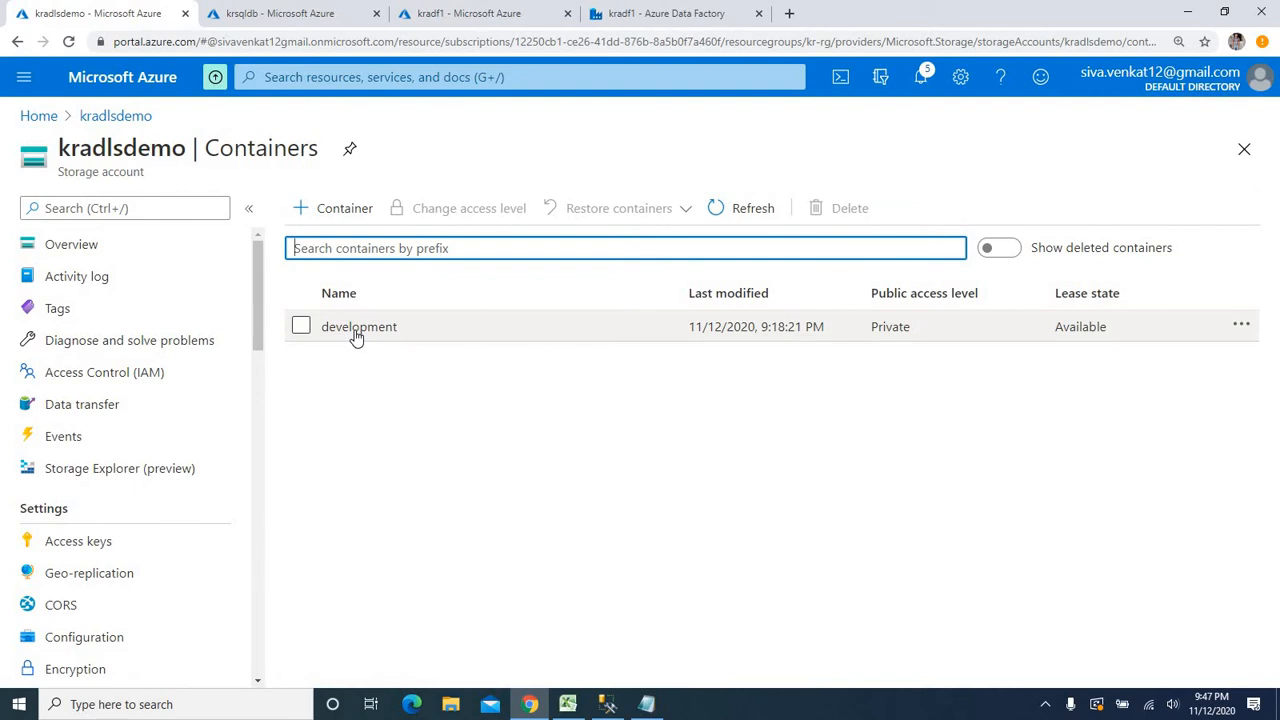
left_click(357, 327)
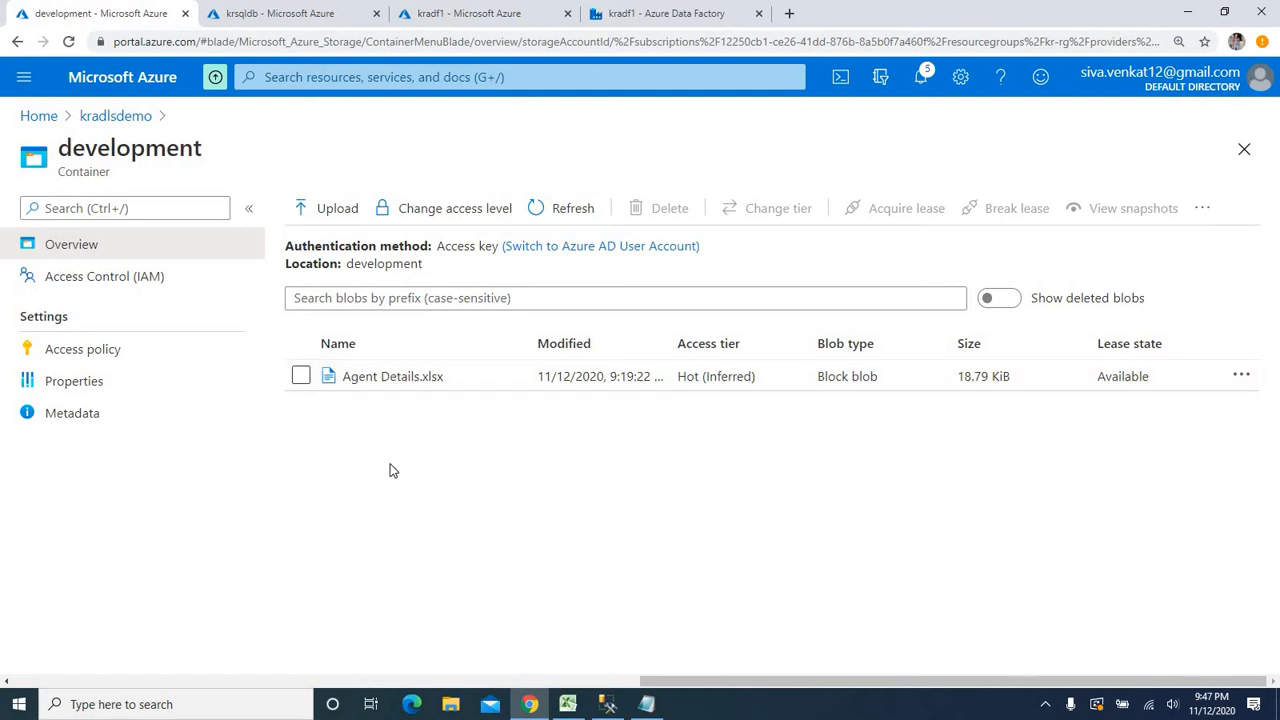
triple_click(368, 356)
left_click(392, 475)
Switch to SQL Server Management Studio and examine the create table statement for dim_agent and its column list
left_click(623, 17)
left_click(608, 615)
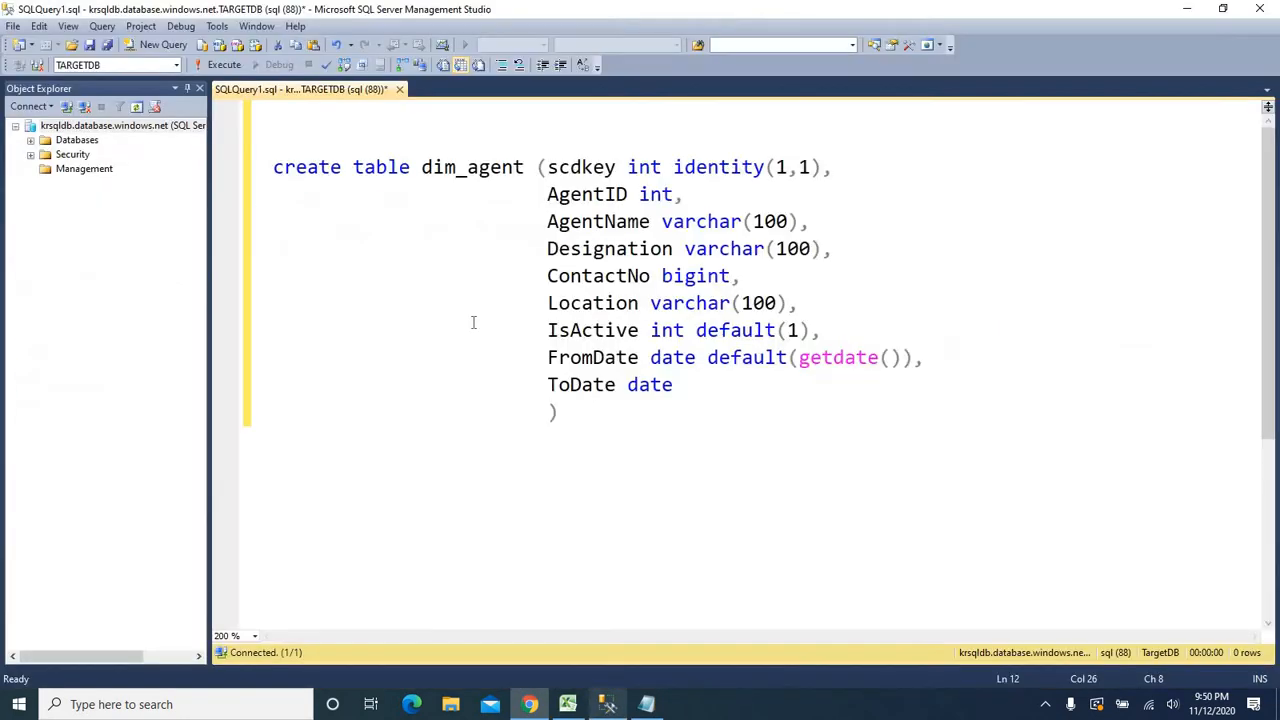
left_click(410, 302)
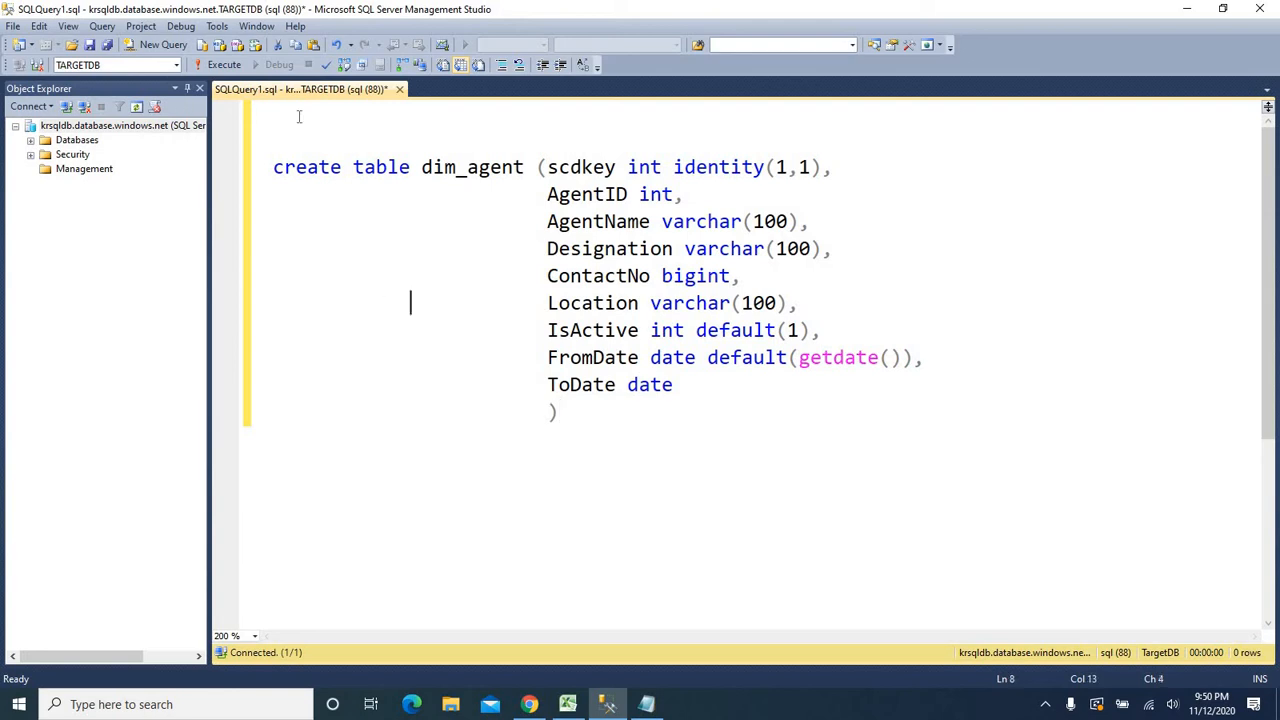
double_click(449, 174)
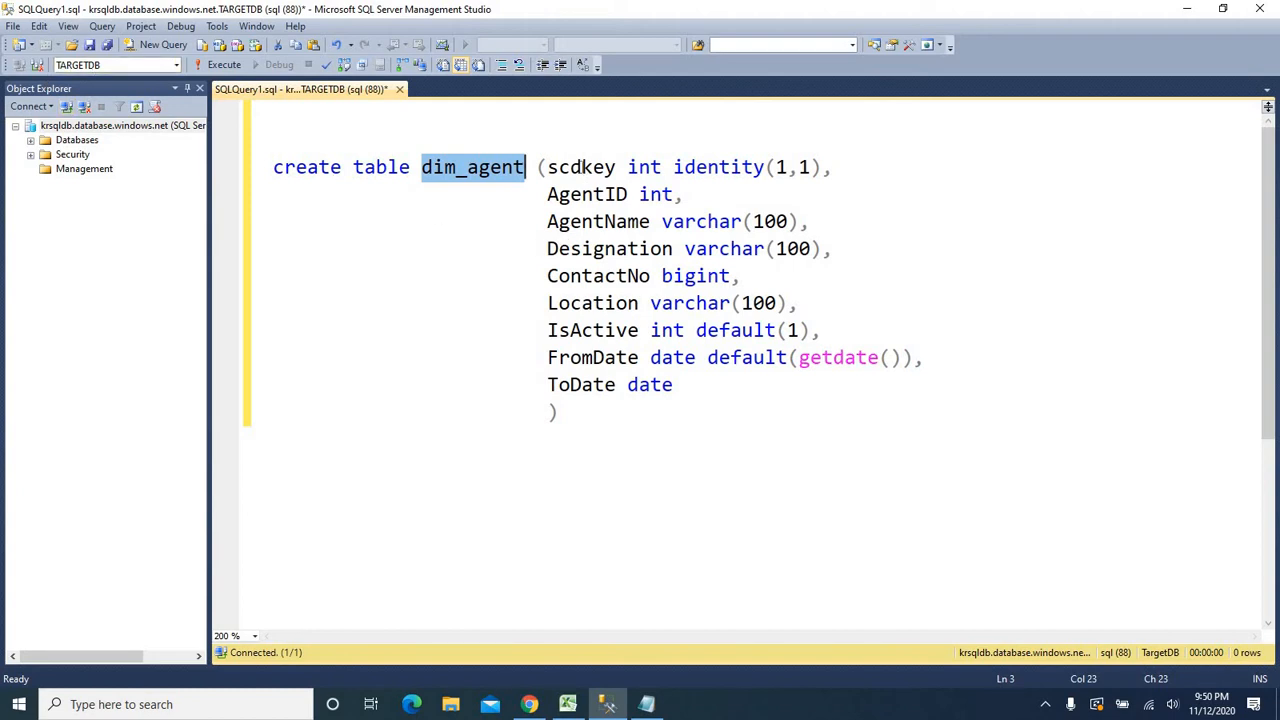
left_click_drag(688, 390, 548, 168)
Examine the scdkey column definition, covering its int type and identity(1,1) setting
double_click(590, 168)
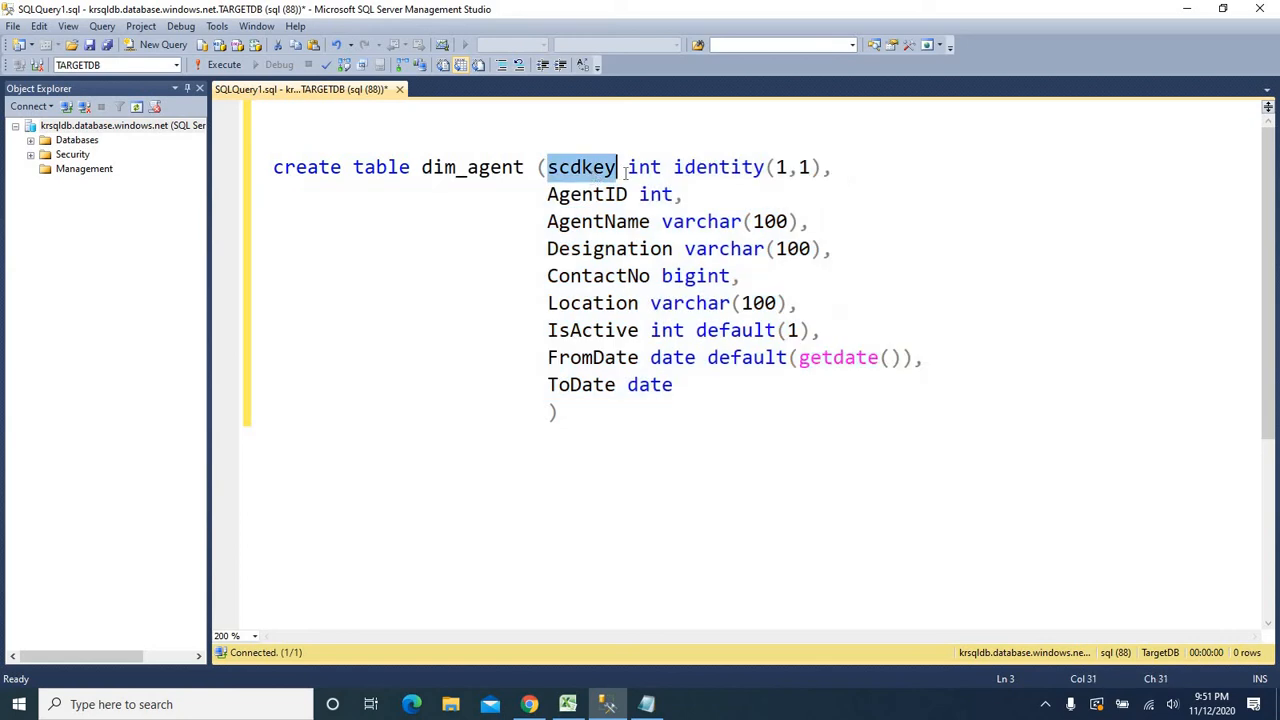
double_click(648, 172)
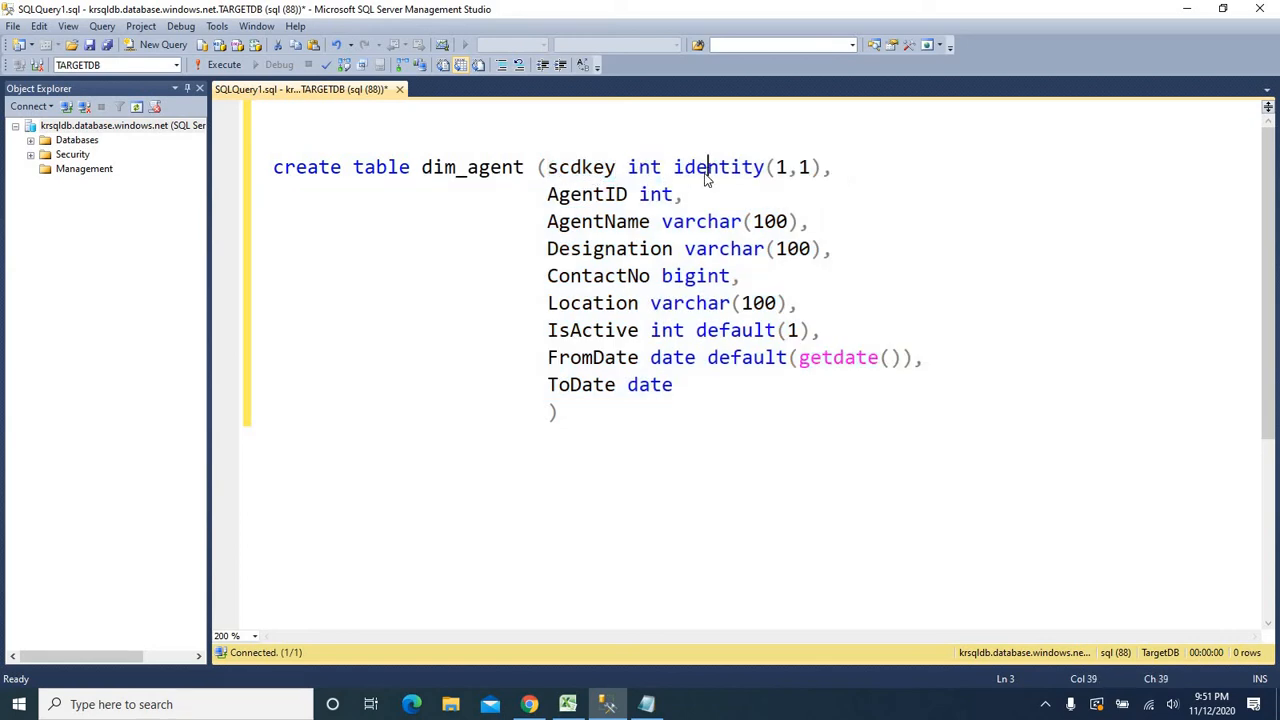
double_click(710, 172)
left_click_drag(848, 173, 548, 168)
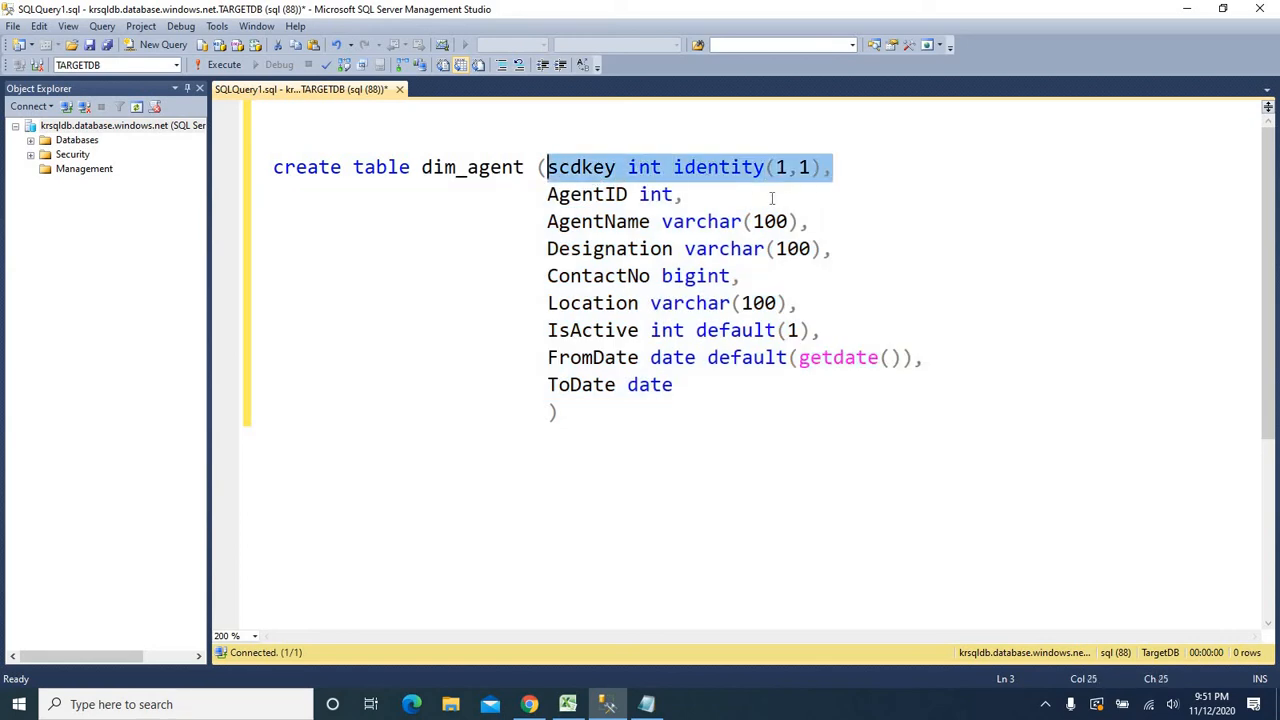
left_click(846, 174)
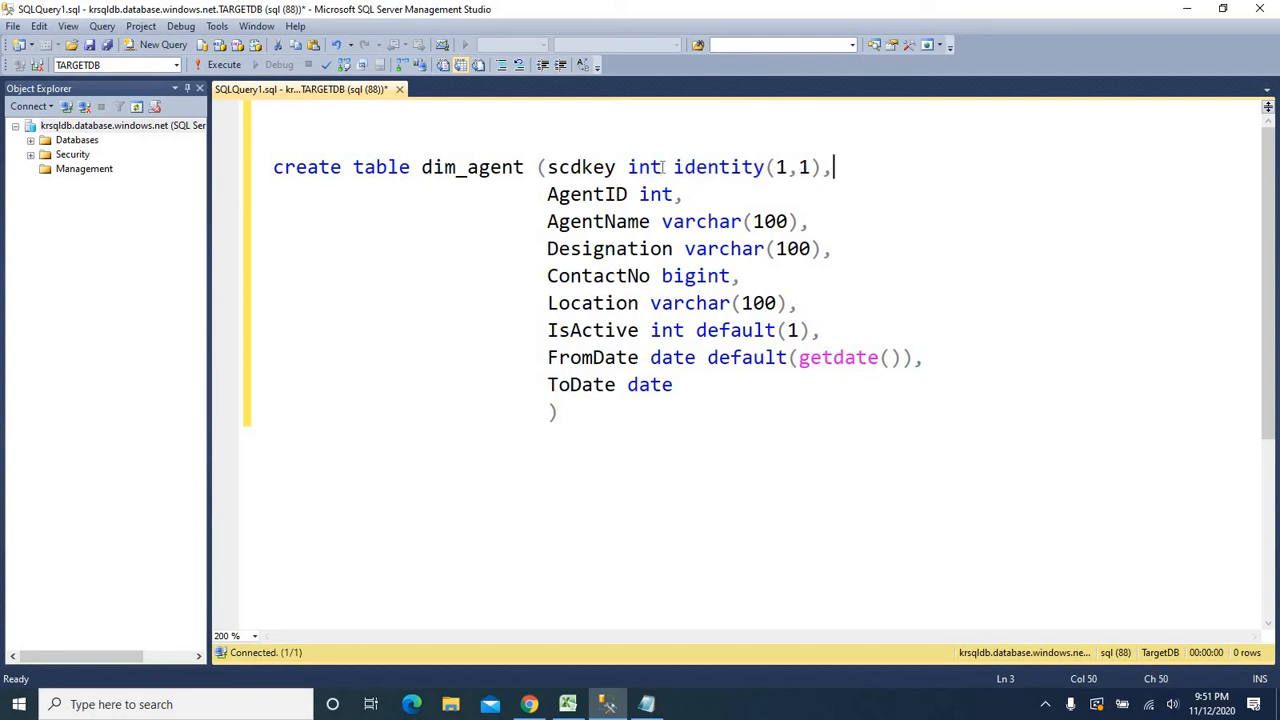
Review the AgentID, AgentName, Designation, ContactNo and Location columns and their data types in the dim_agent script
double_click(576, 198)
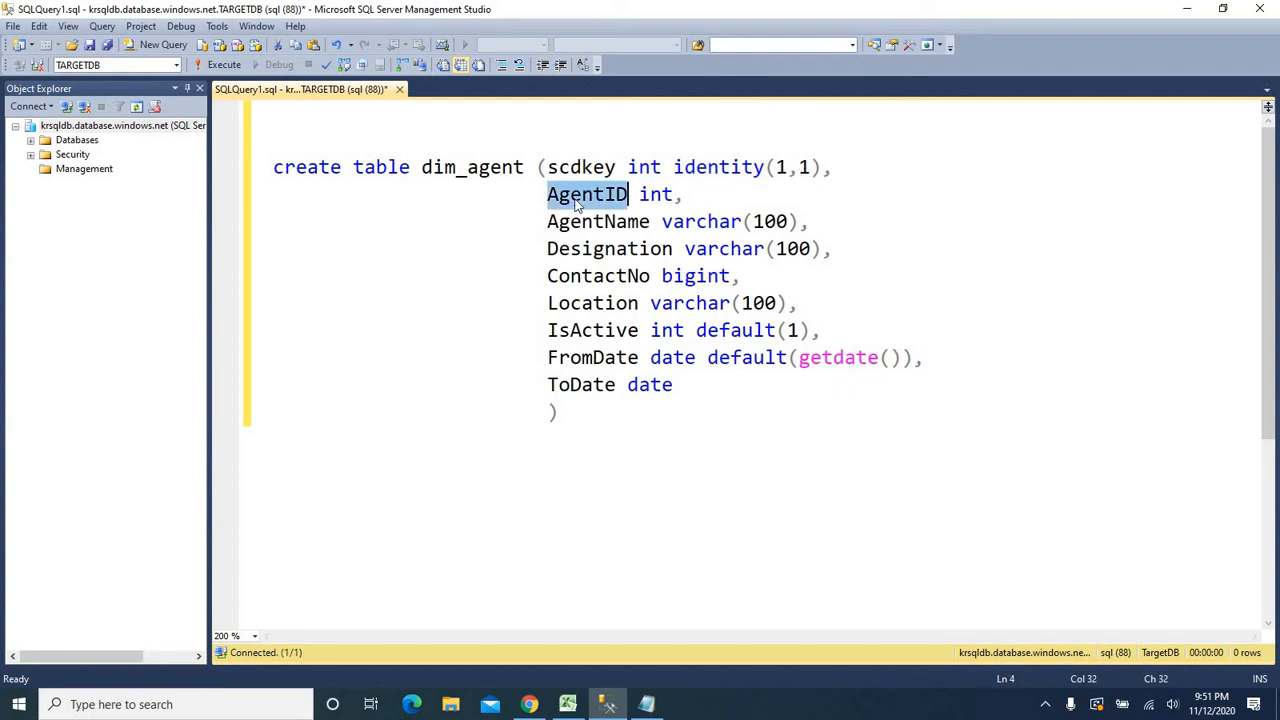
double_click(662, 196)
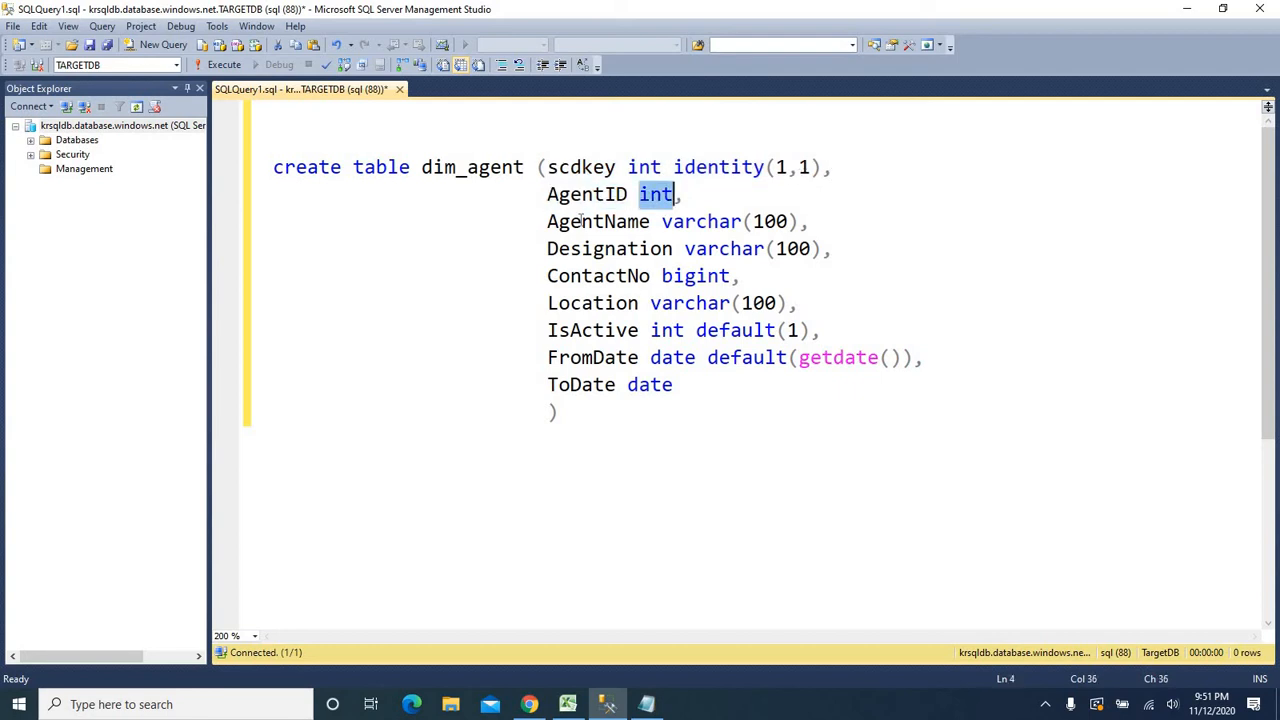
double_click(583, 223)
left_click(697, 221)
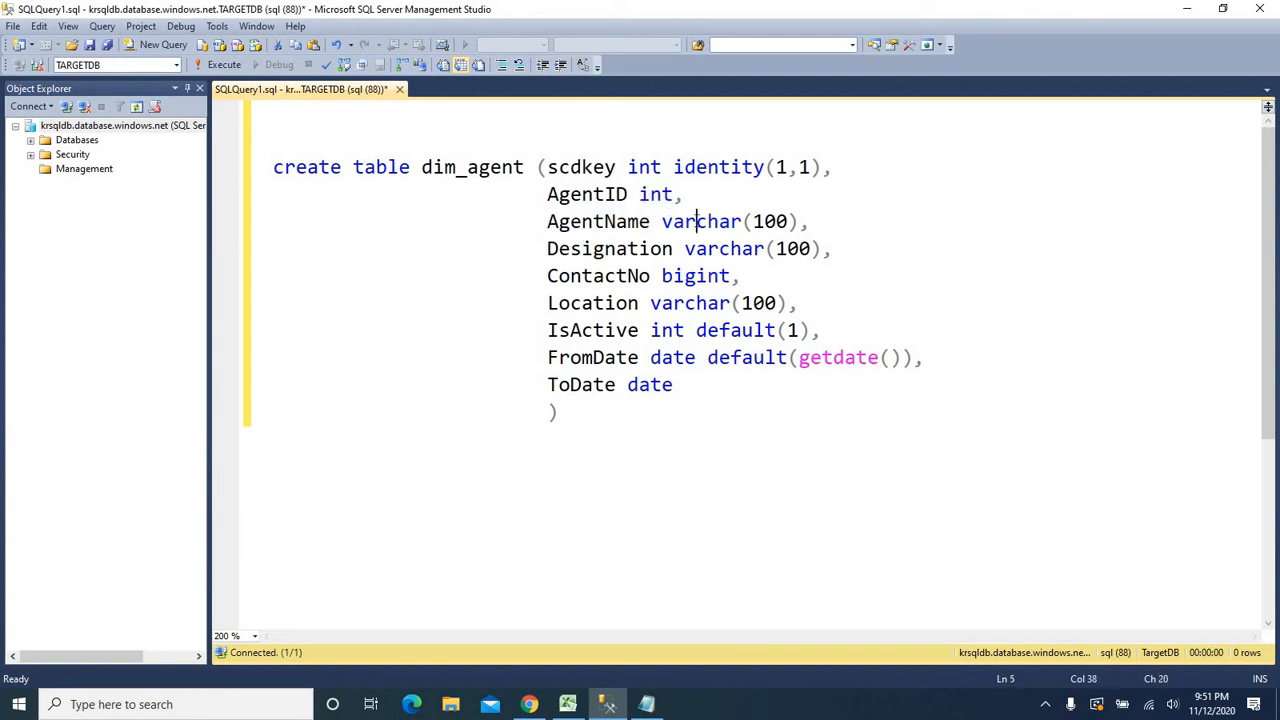
double_click(576, 250)
double_click(730, 249)
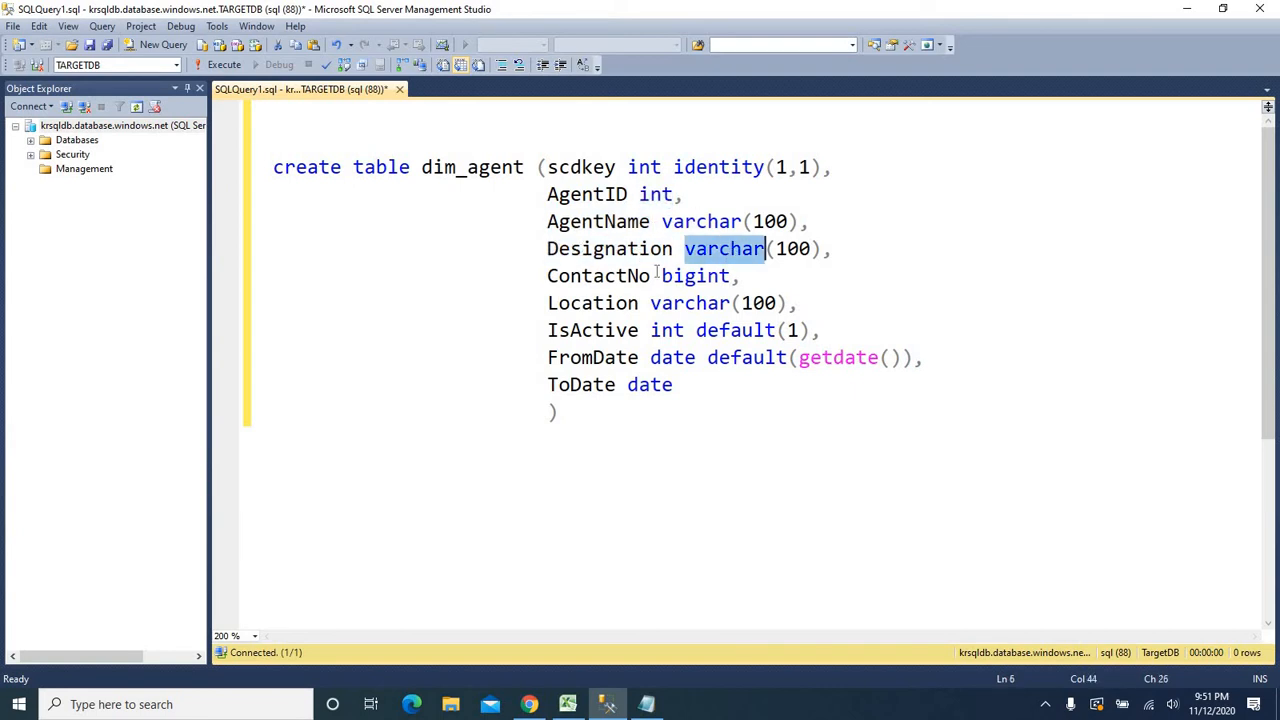
double_click(598, 277)
double_click(689, 277)
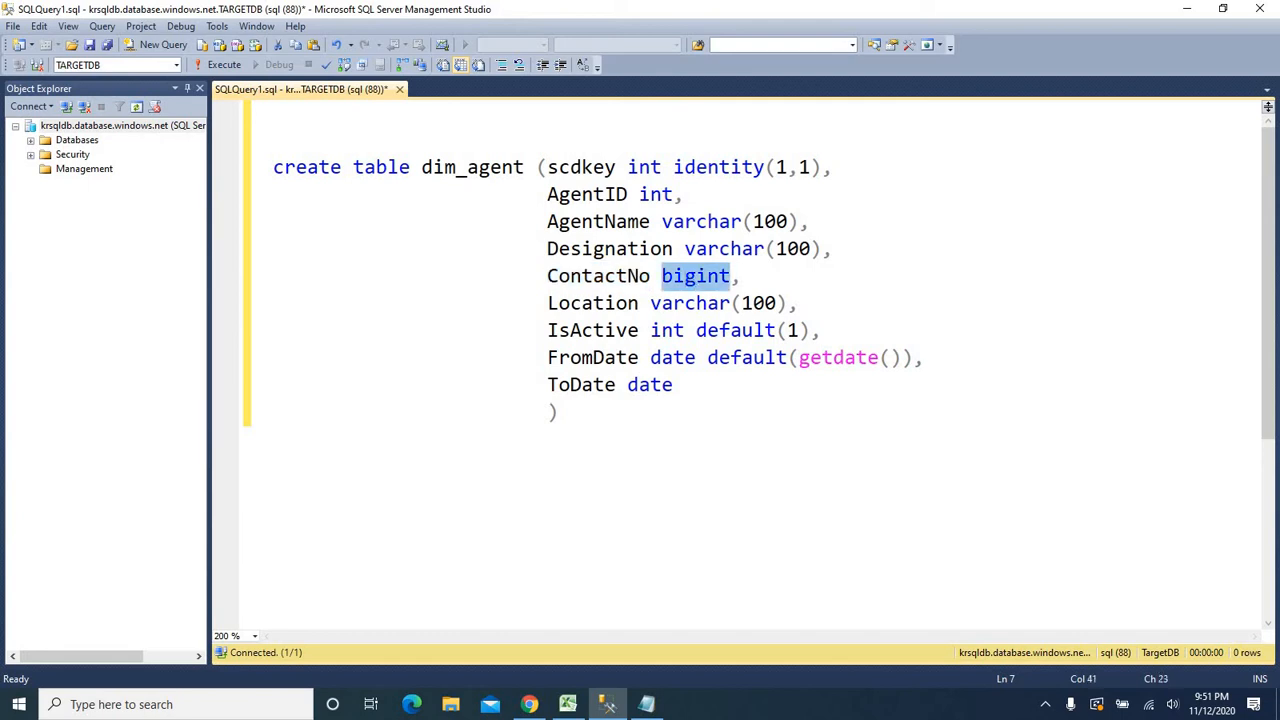
double_click(592, 305)
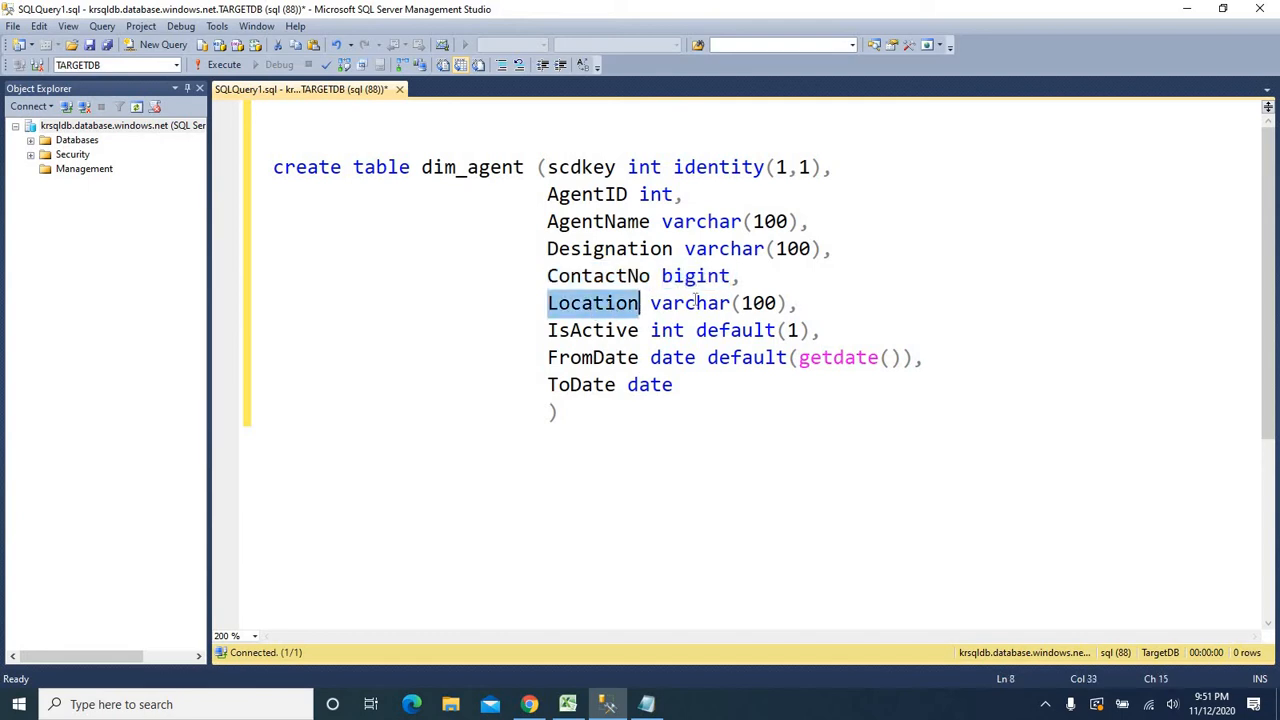
Examine the IsActive column definition, including its int type and default of 1
double_click(596, 330)
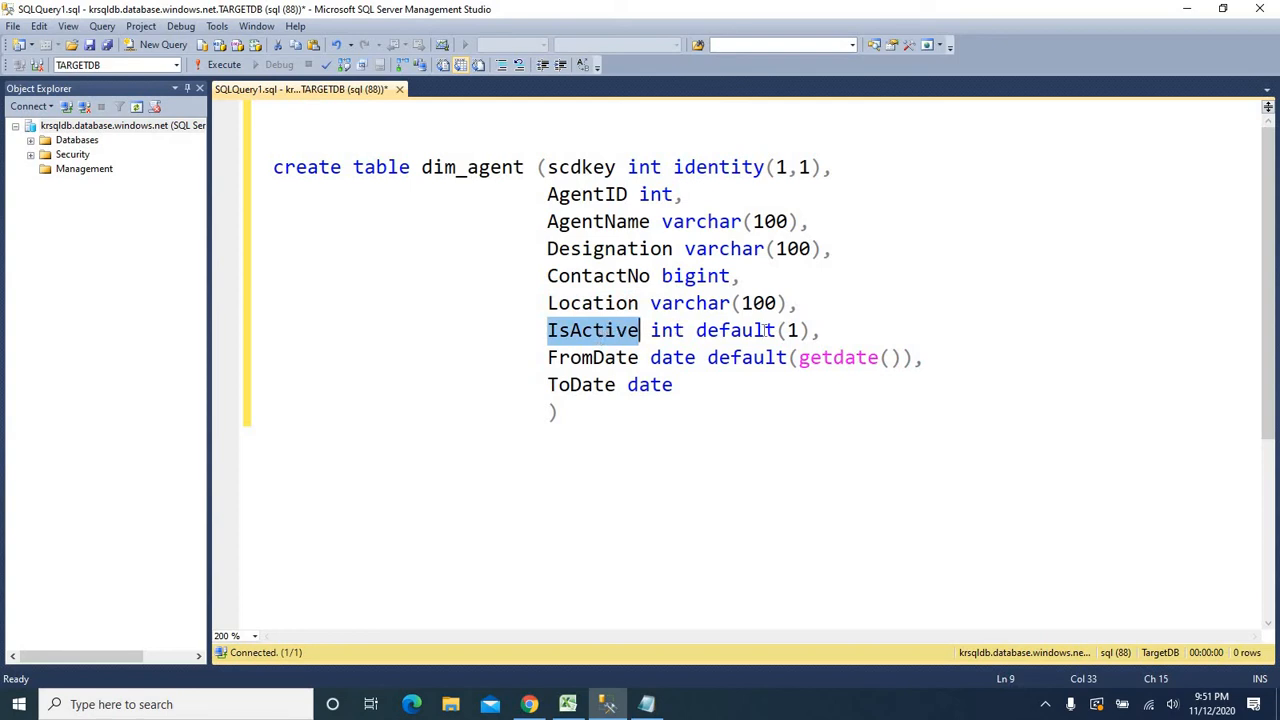
left_click_drag(812, 330, 547, 330)
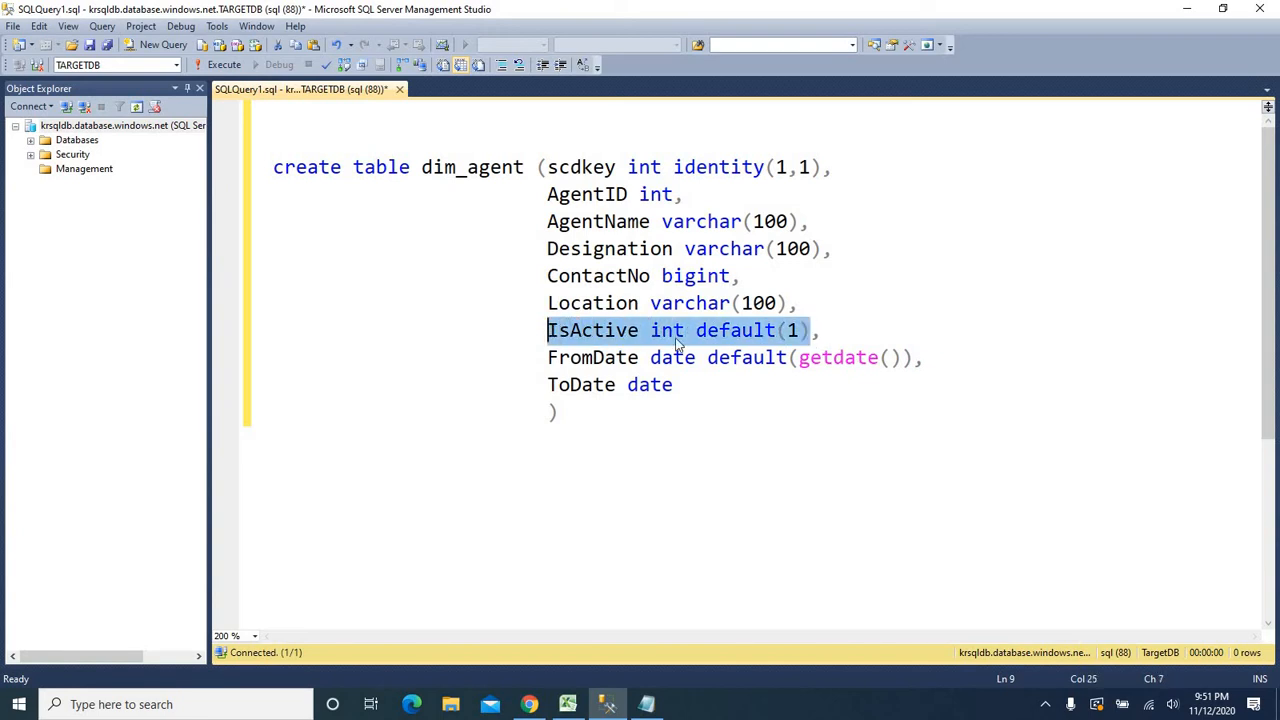
left_click(803, 331)
left_click(851, 326)
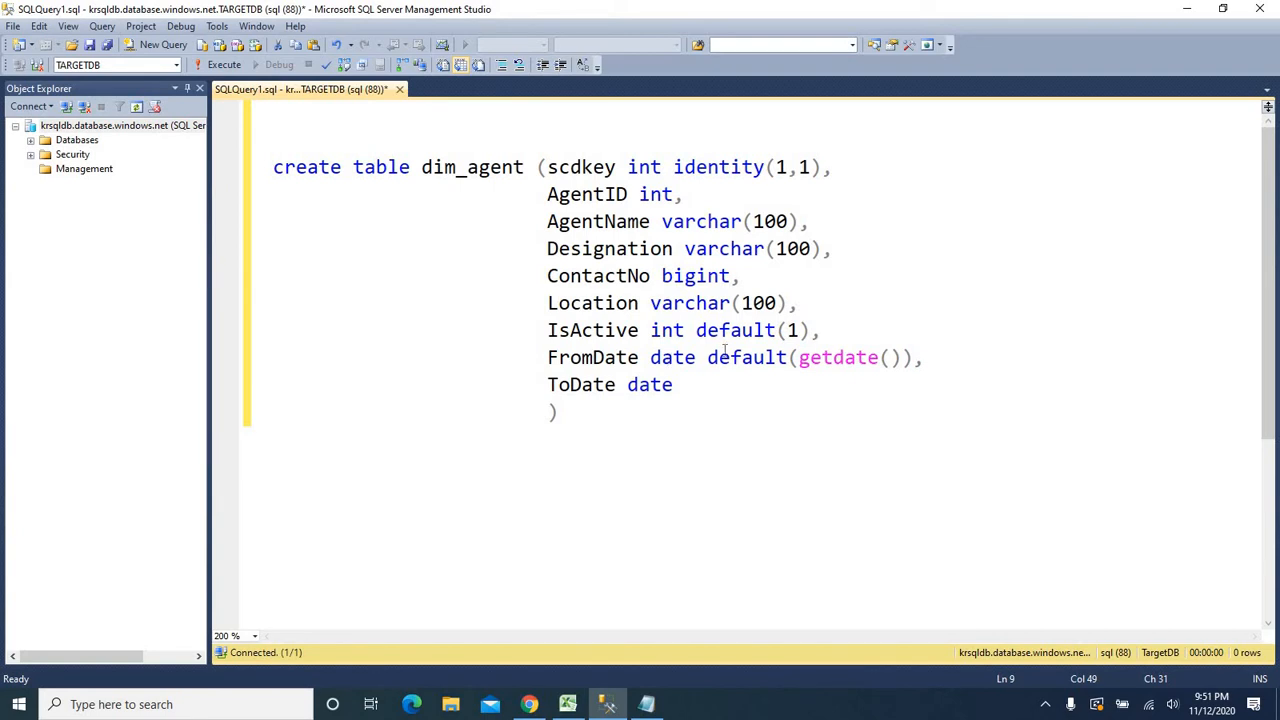
Examine the FromDate column with its getdate() default and the ToDate column in the dim_agent script
double_click(593, 357)
double_click(675, 358)
left_click_drag(903, 358, 803, 362)
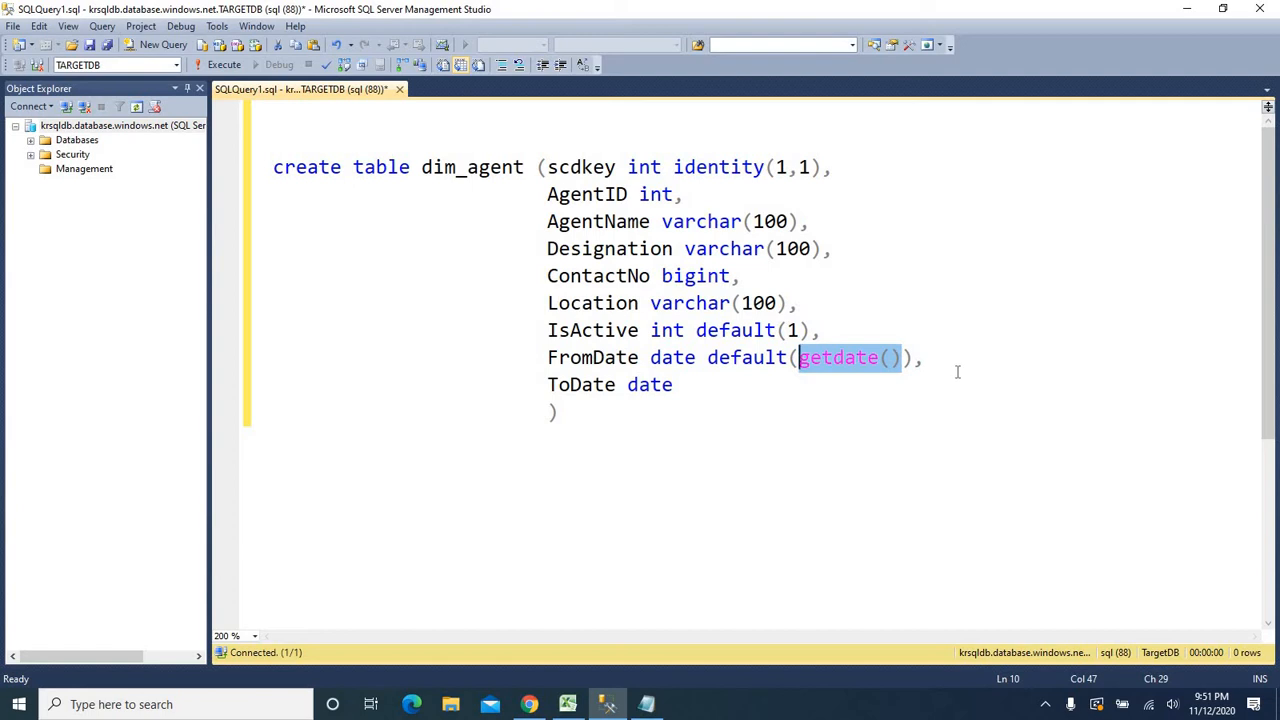
double_click(583, 385)
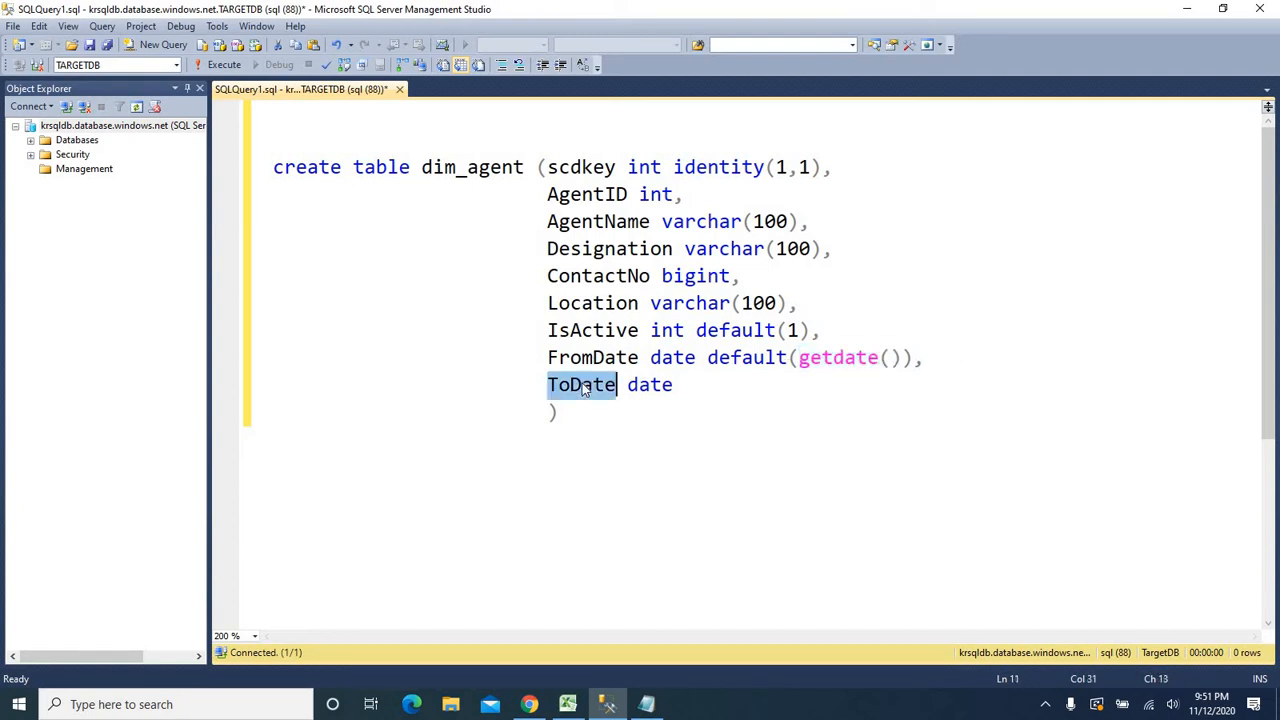
Create the dim_agent table by running the complete create table statement against TARGETDB
double_click(690, 394)
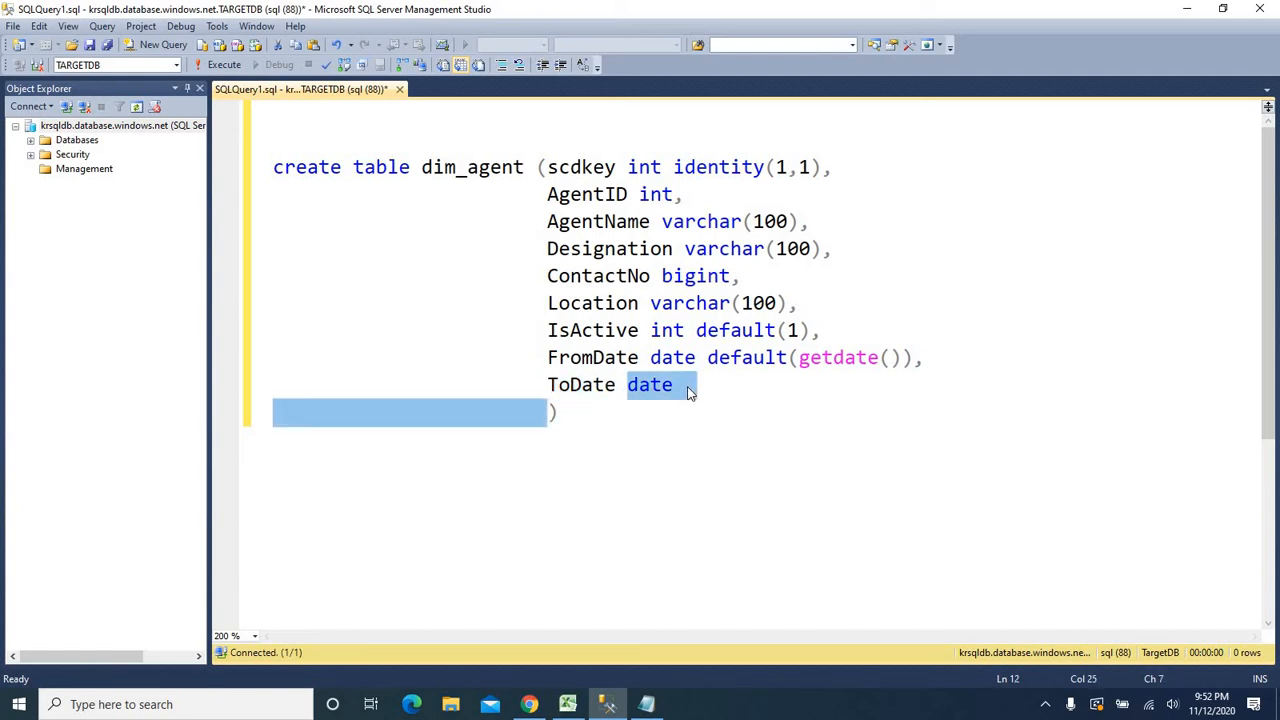
left_click(688, 388)
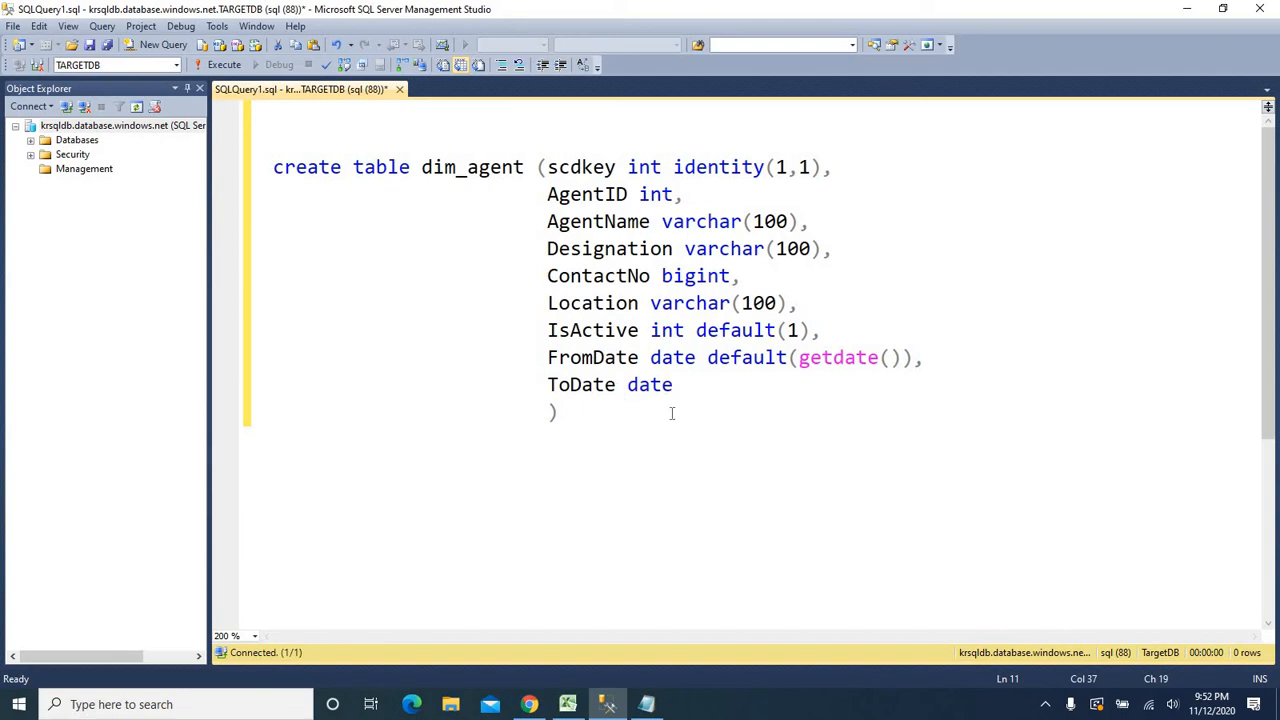
left_click_drag(558, 414, 532, 177)
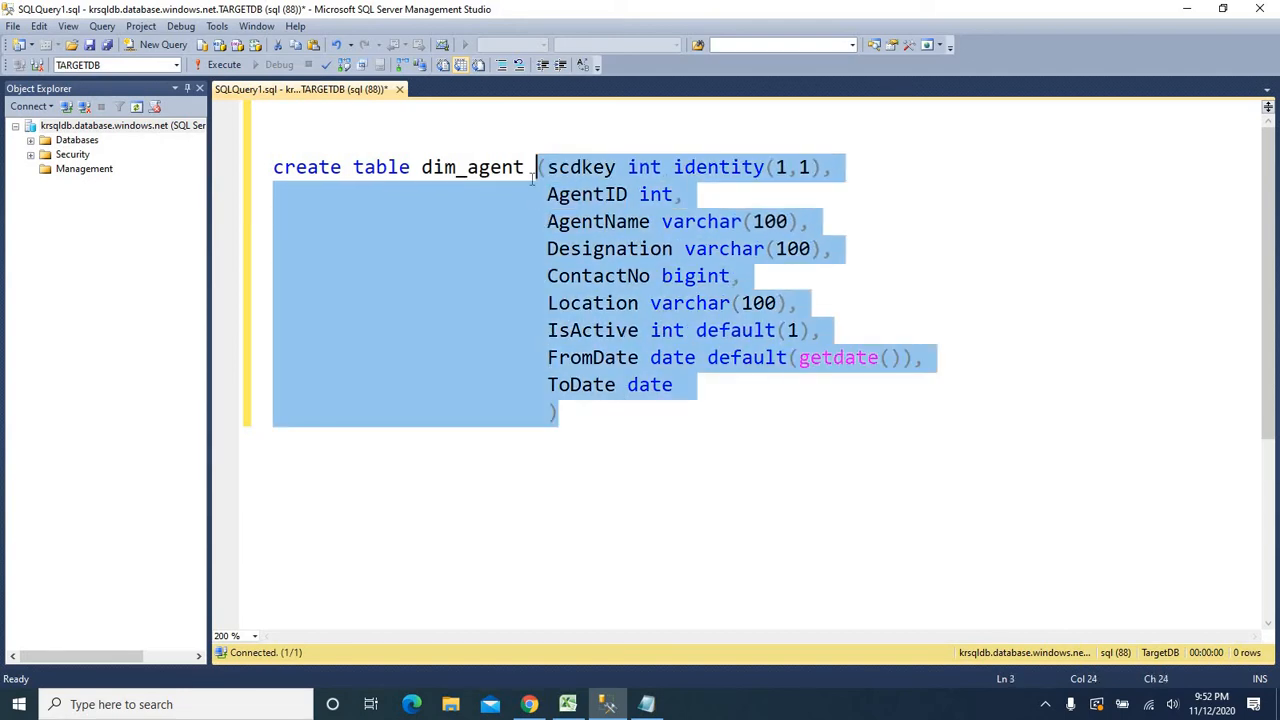
left_click(604, 429)
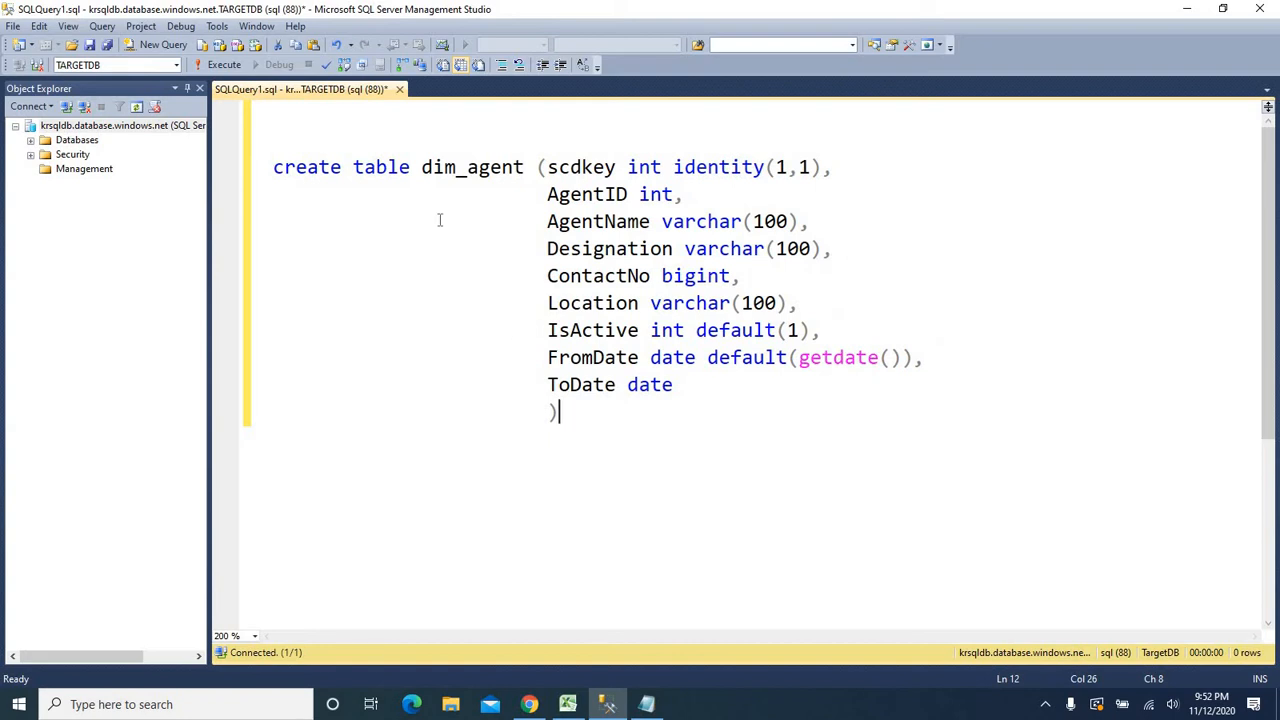
left_click_drag(557, 412, 272, 170)
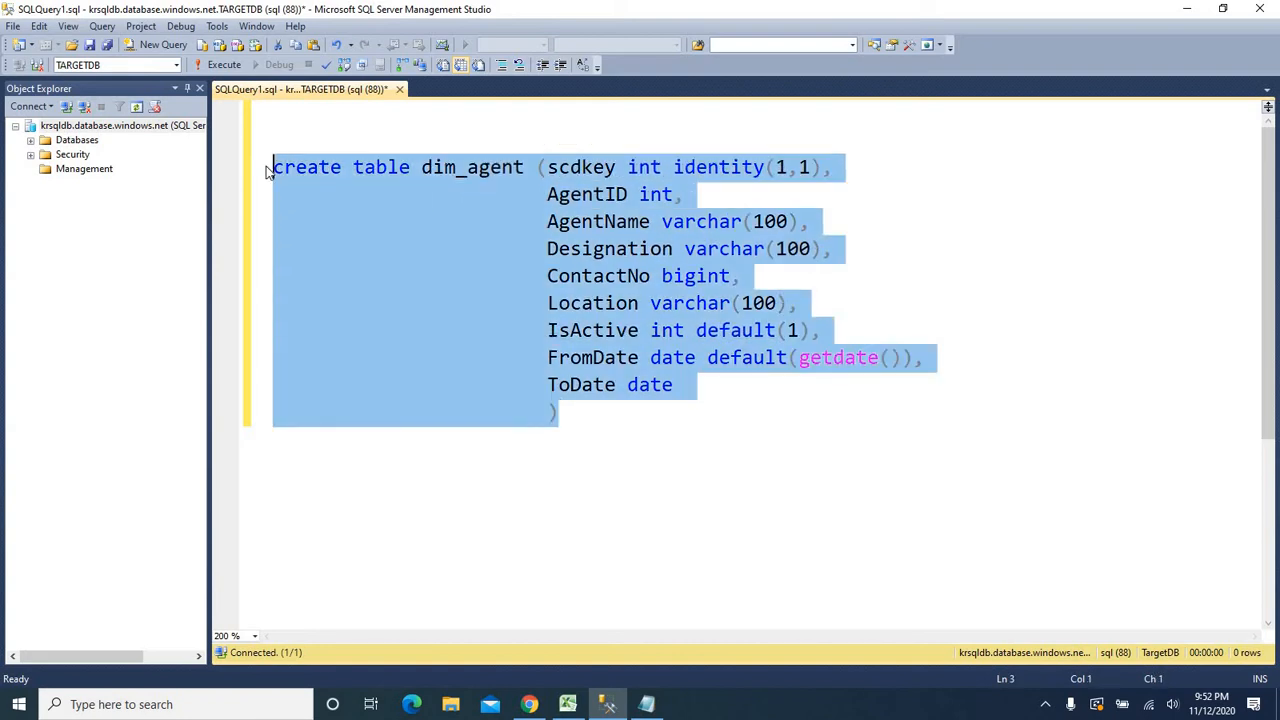
left_click(220, 64)
Add the query "select * from dim_agent" below the table script and run only that statement
key("ctrl+End")
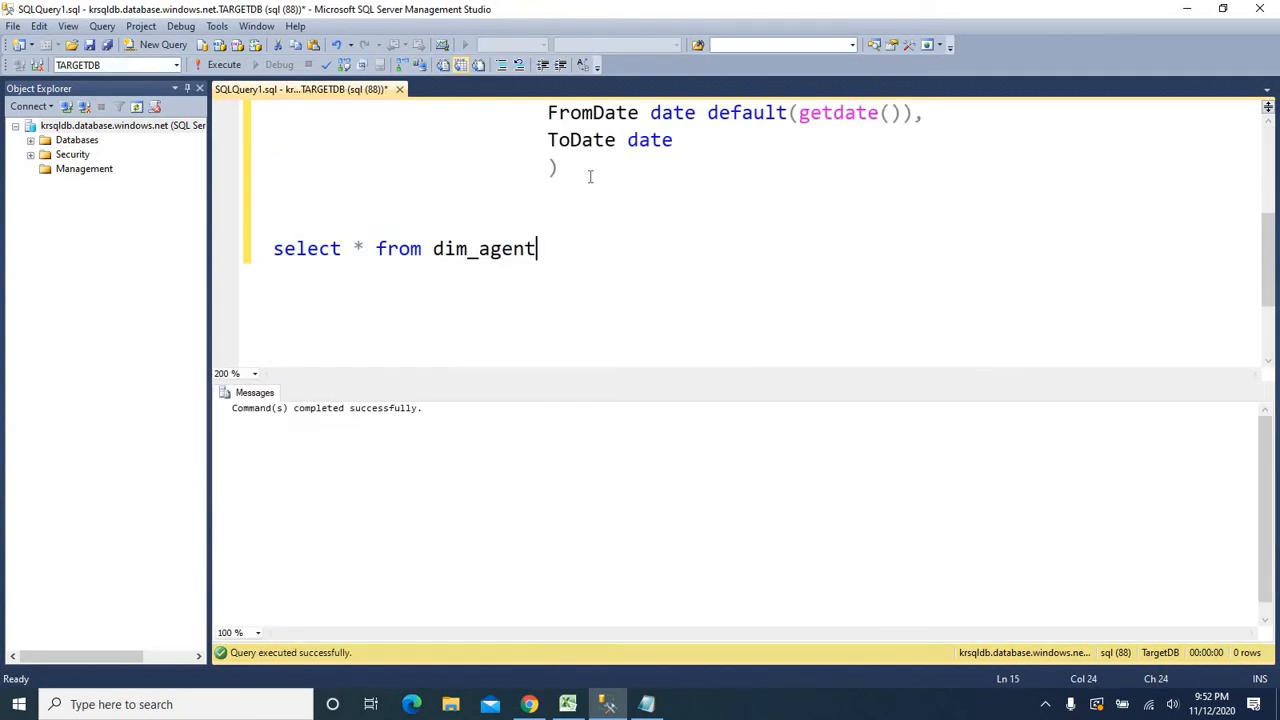
key("shift+Home")
key("F5")
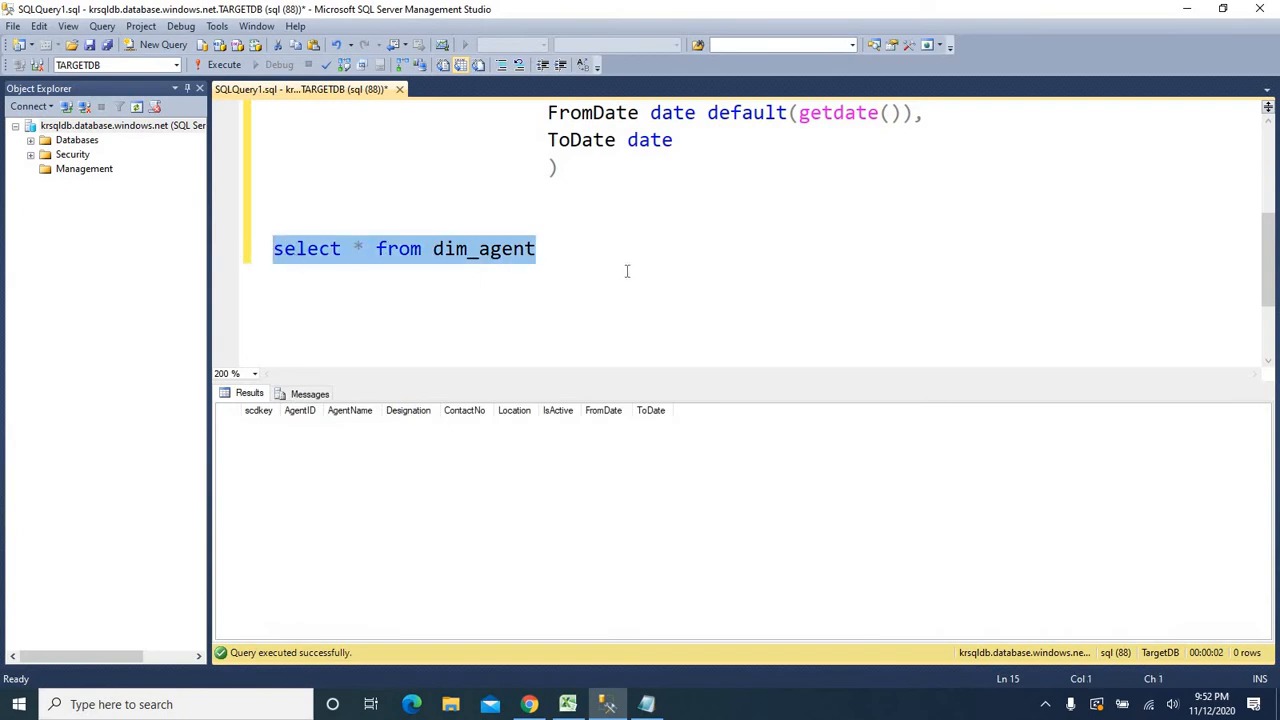
left_click(628, 268)
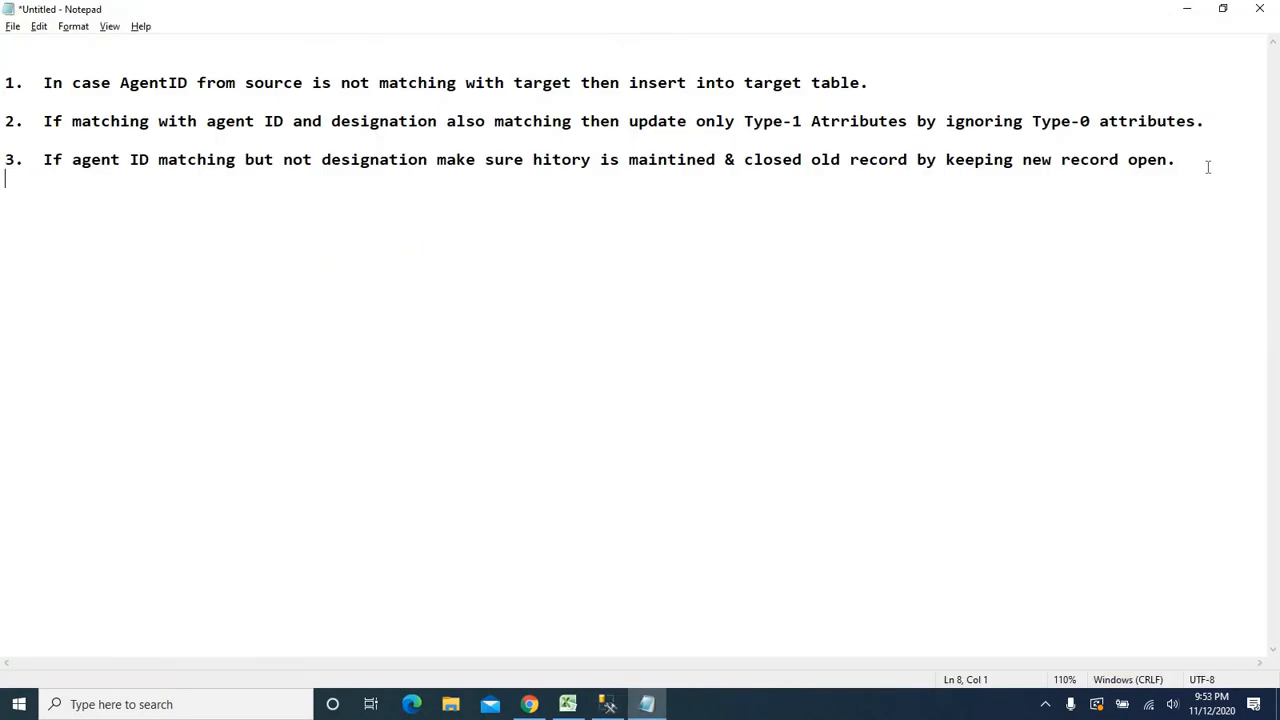
Switch to Notepad and review the three matching rules for inserting, updating Type-1 attributes and maintaining history
key("shift+Left")
key("shift+Left")
key("shift+Left")
key("shift+Left")
key("shift+Left")
key("shift+Left")
key("shift+Left")
key("shift+Left")
key("shift+Left")
key("ctrl+a")
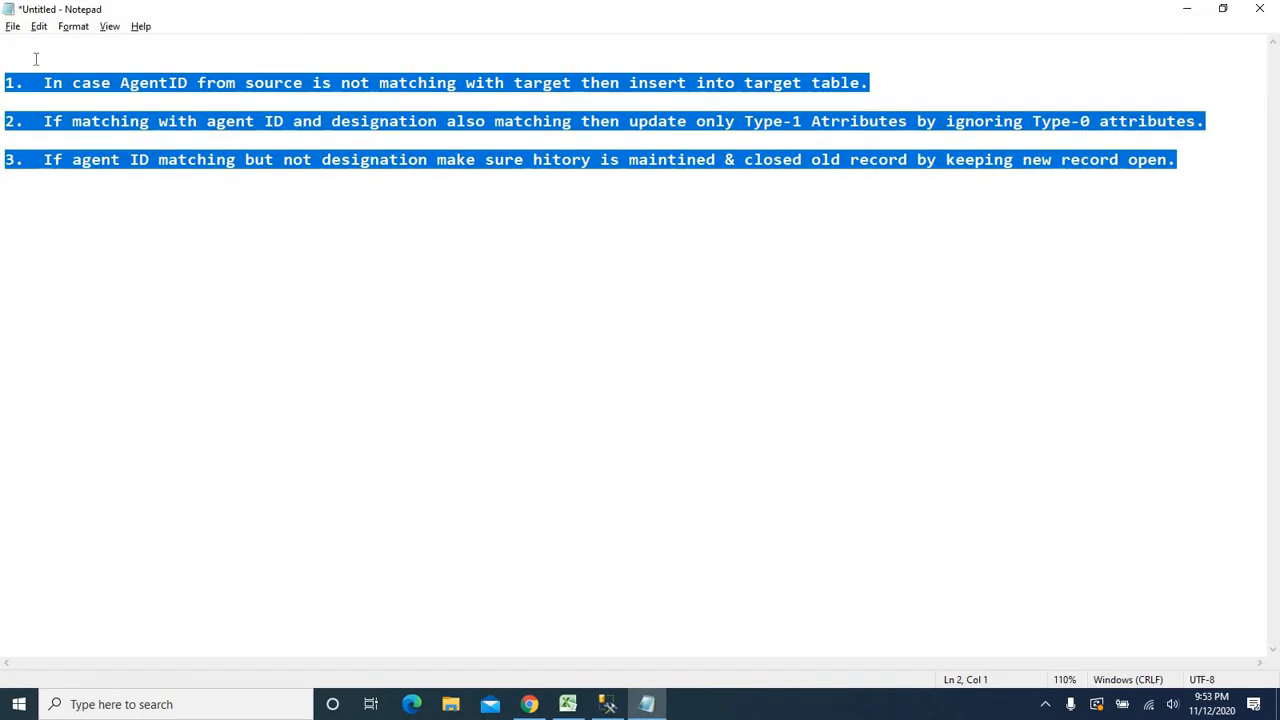
left_click(35, 59)
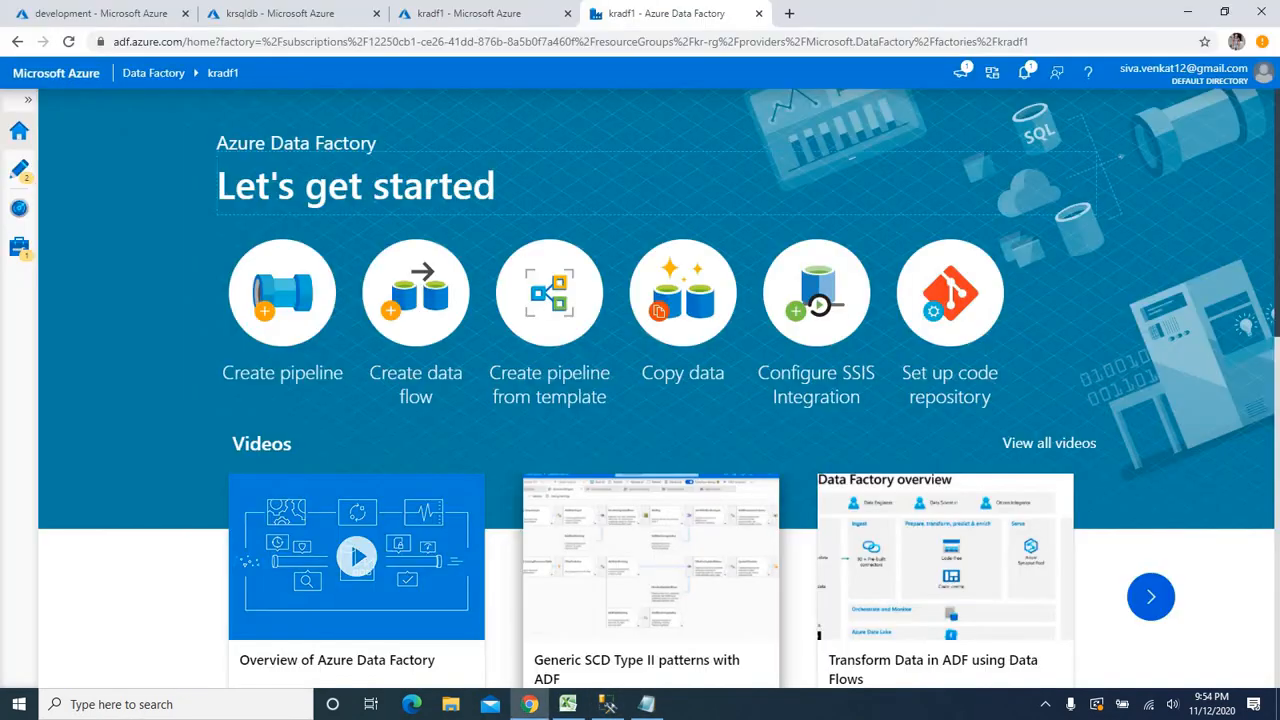
Switch to Azure Data Factory, add two blank pipelines and turn on data flow debug with AutoResolveIntegrationRuntime
left_click(268, 322)
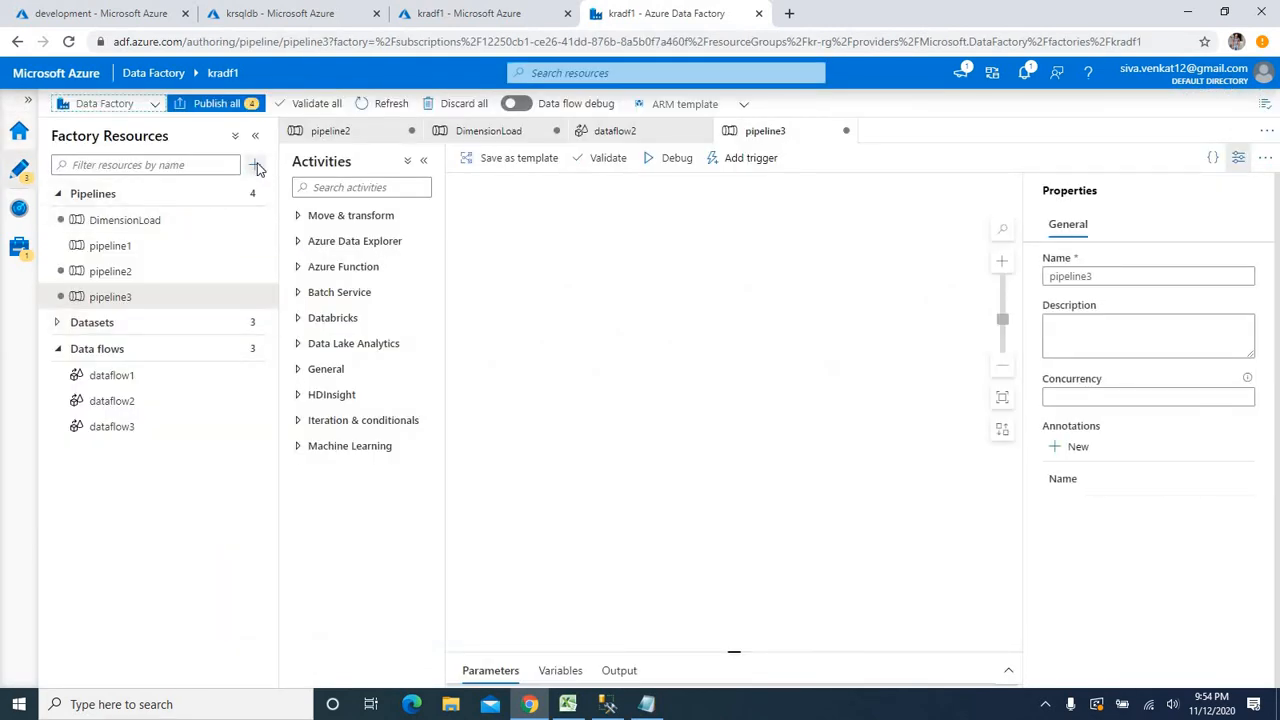
left_click(255, 165)
left_click(290, 189)
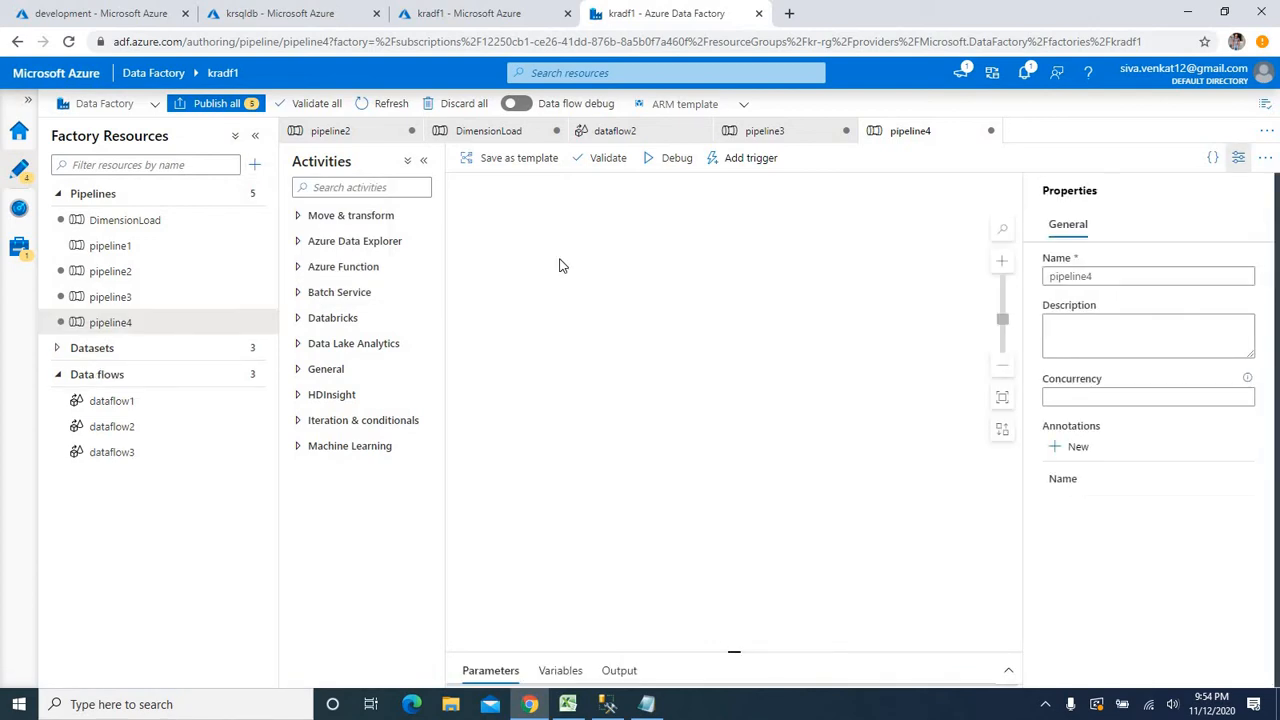
left_click(516, 104)
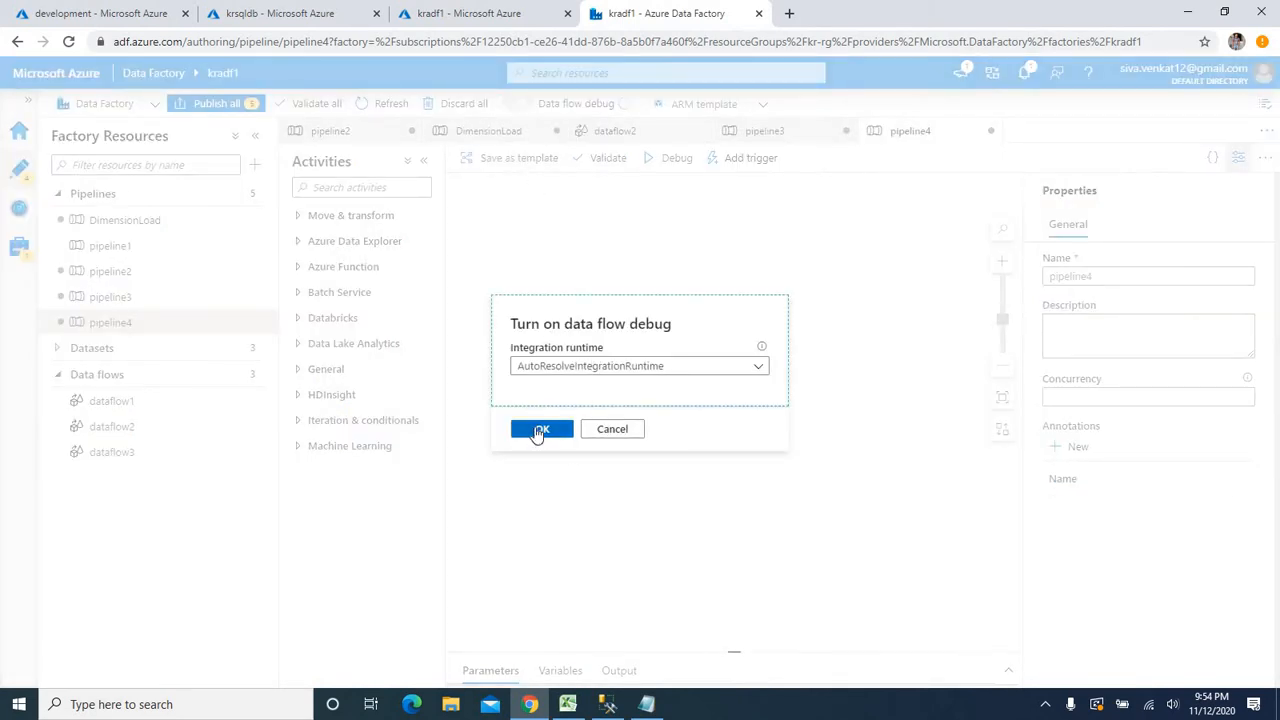
left_click(538, 429)
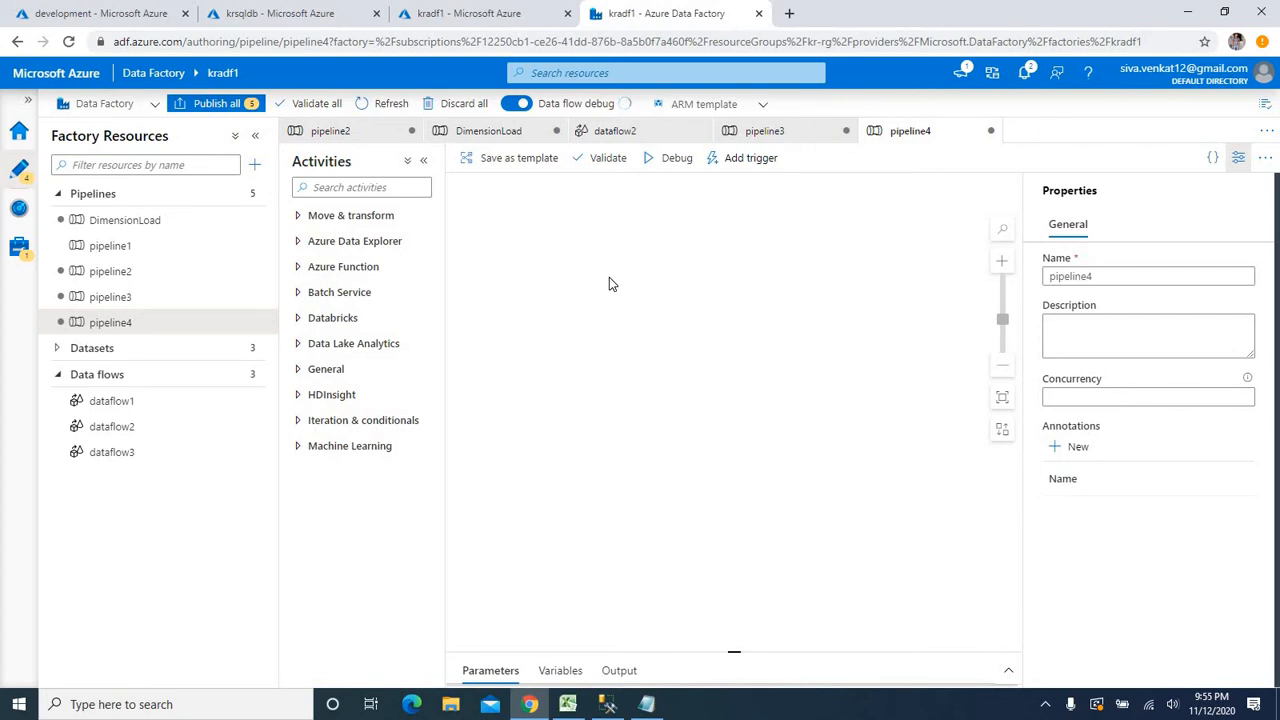
Add a Data flow activity to pipeline4 that uses a newly created code-free data flow
left_click(255, 135)
left_click(77, 218)
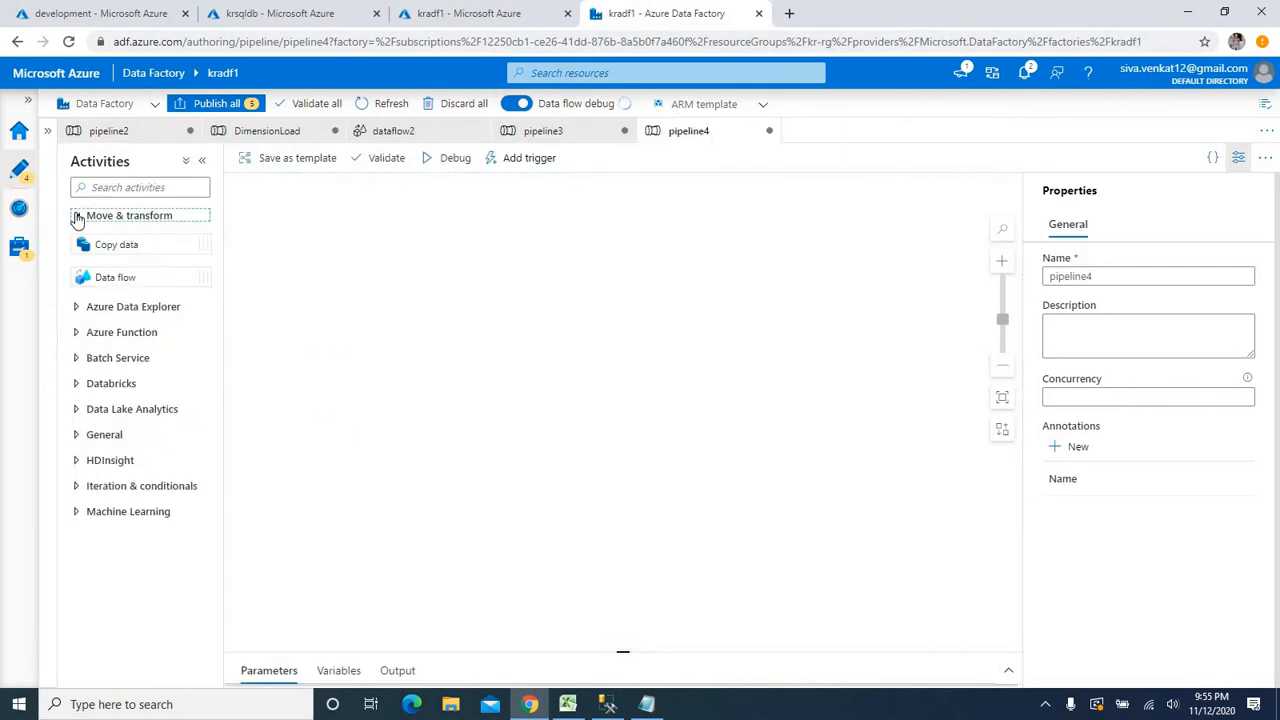
left_click_drag(198, 274, 423, 251)
left_click(970, 248)
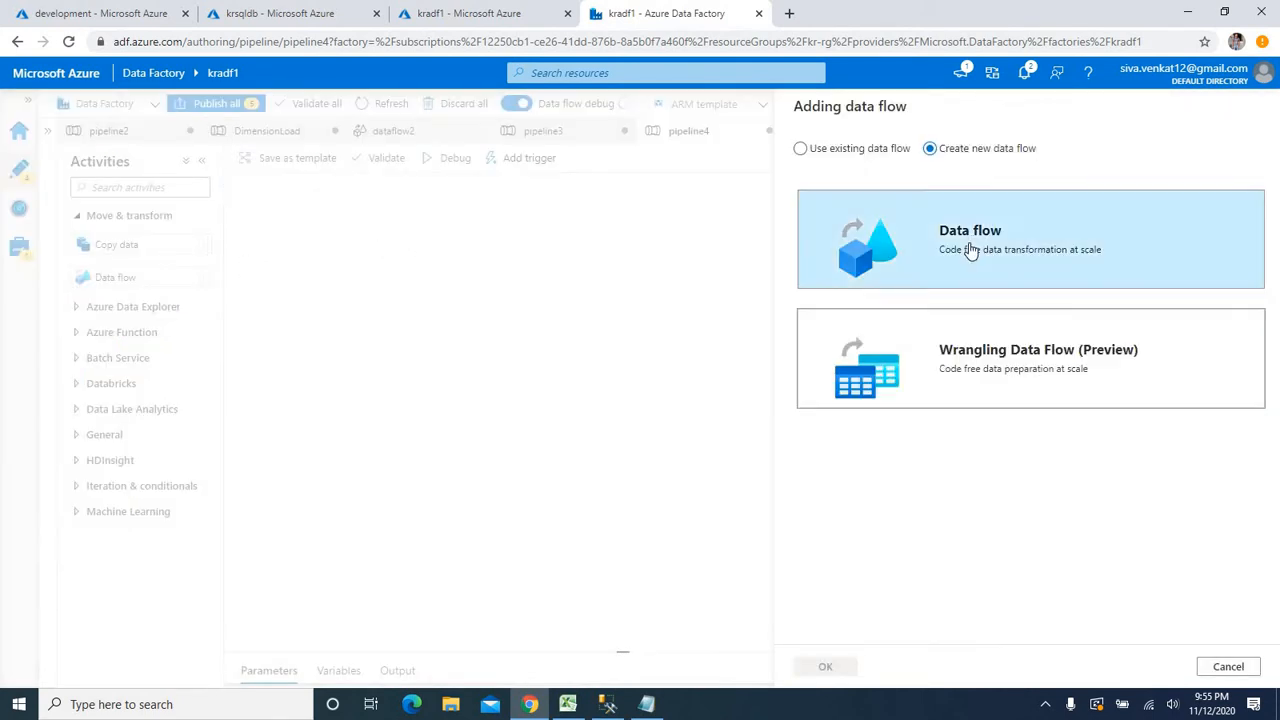
left_click(826, 678)
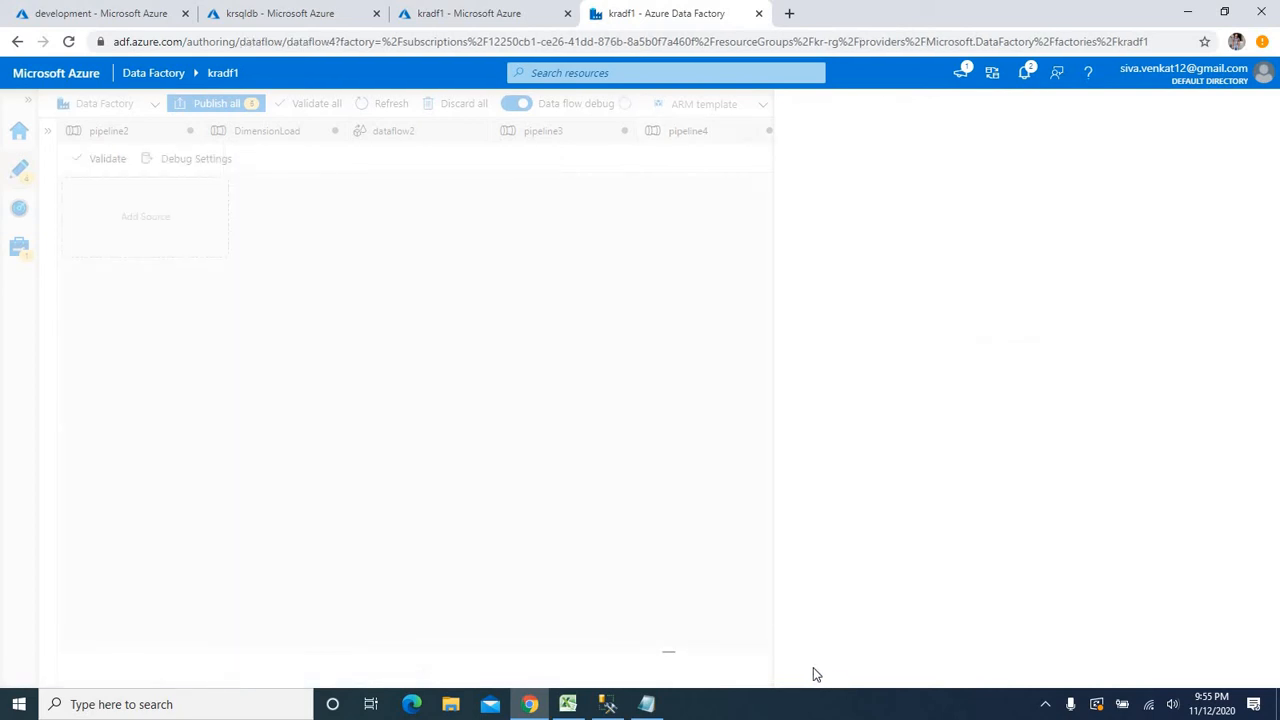
Add a source to the new data flow and name its output stream ADLS
left_click_drag(163, 213, 225, 222)
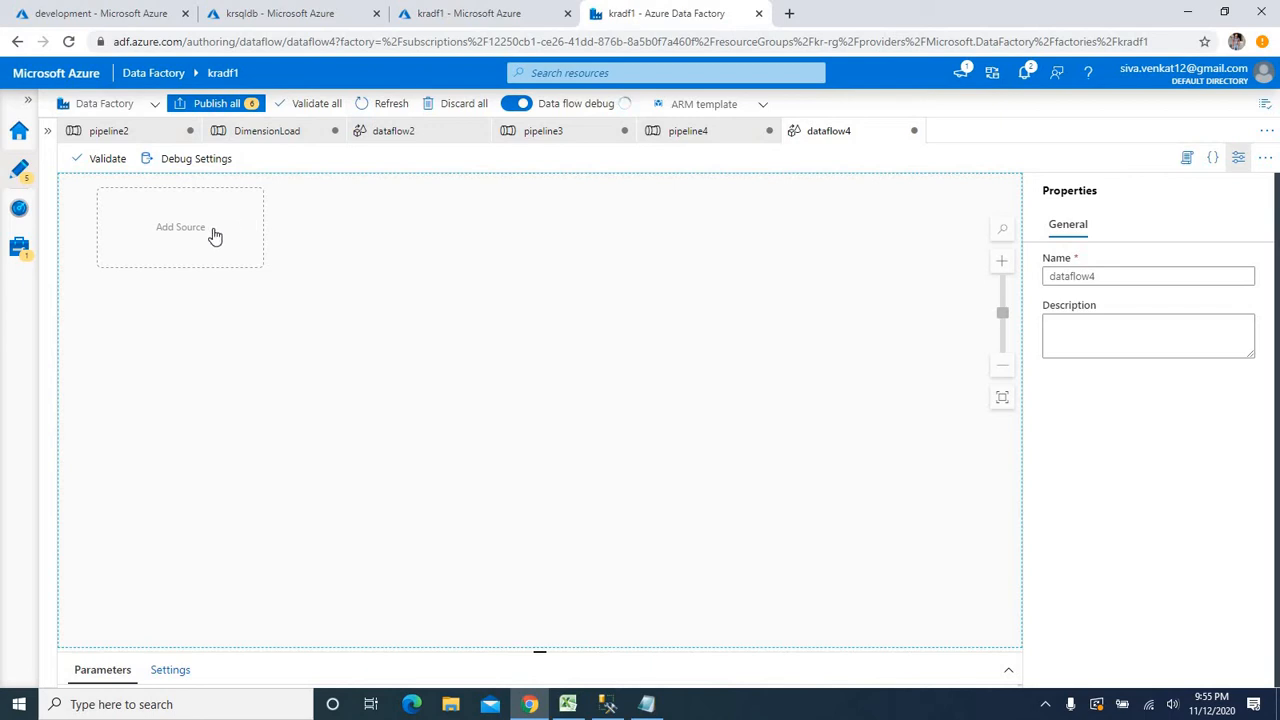
left_click(214, 237)
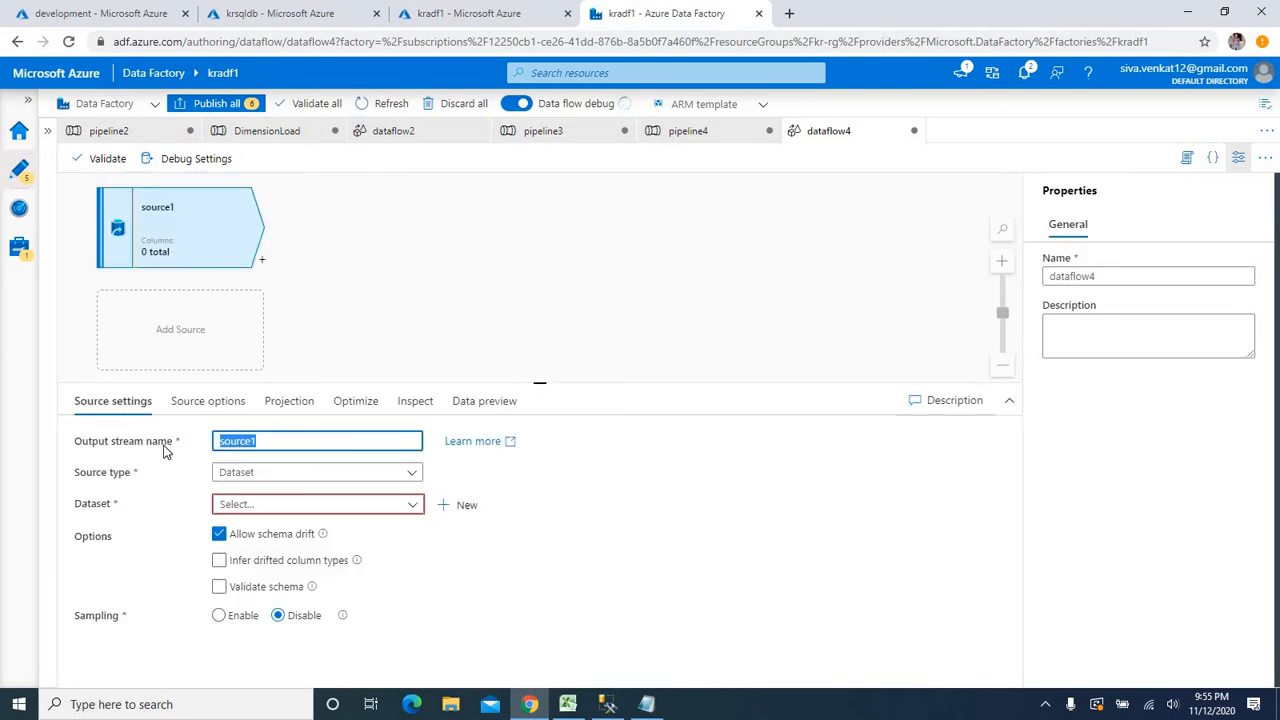
type("ADLS")
Create a new Azure Data Lake Storage Gen2 dataset in Excel format for the ADLS source, named ds_ADLSAGent
left_click(446, 505)
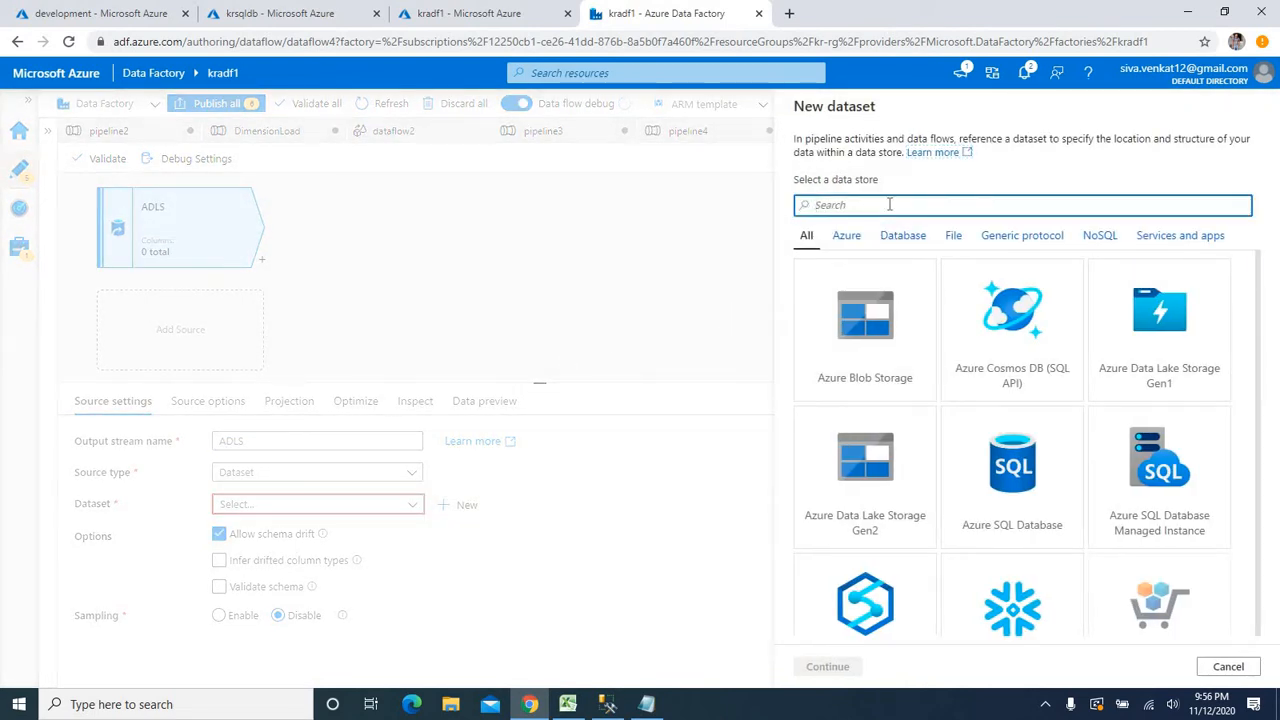
type("gen")
left_click(1012, 358)
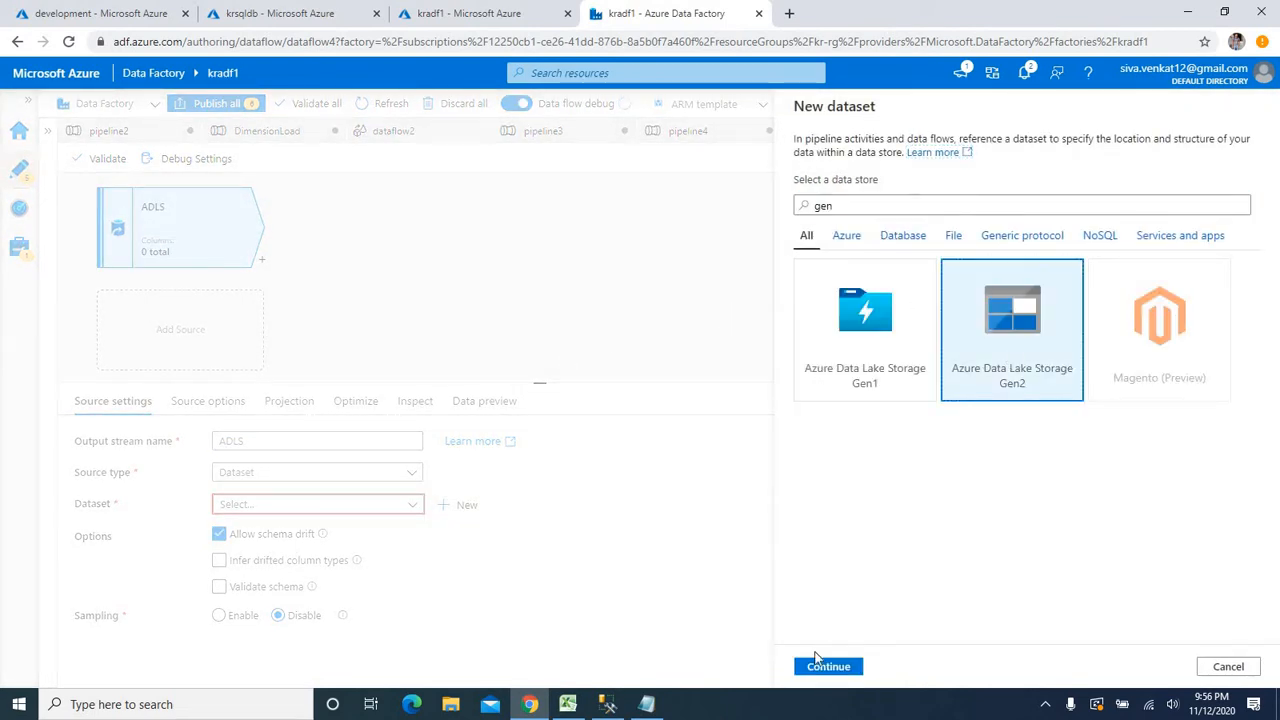
left_click(820, 666)
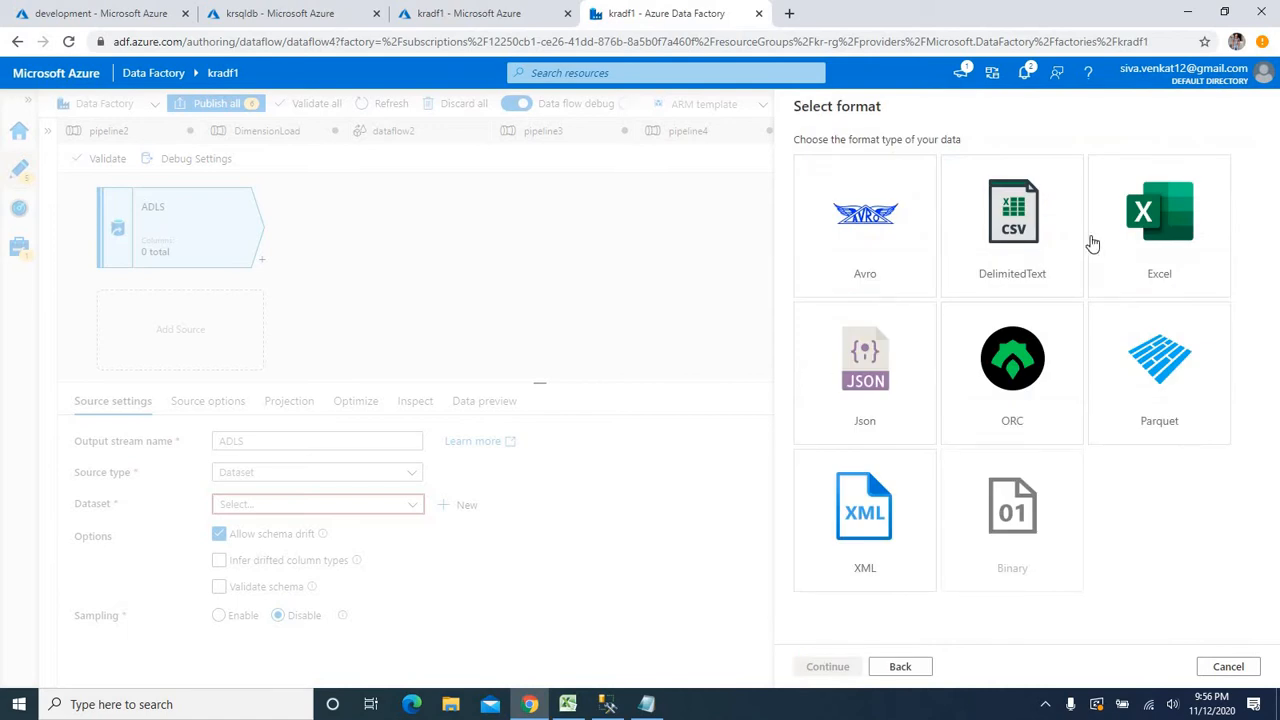
left_click(1170, 226)
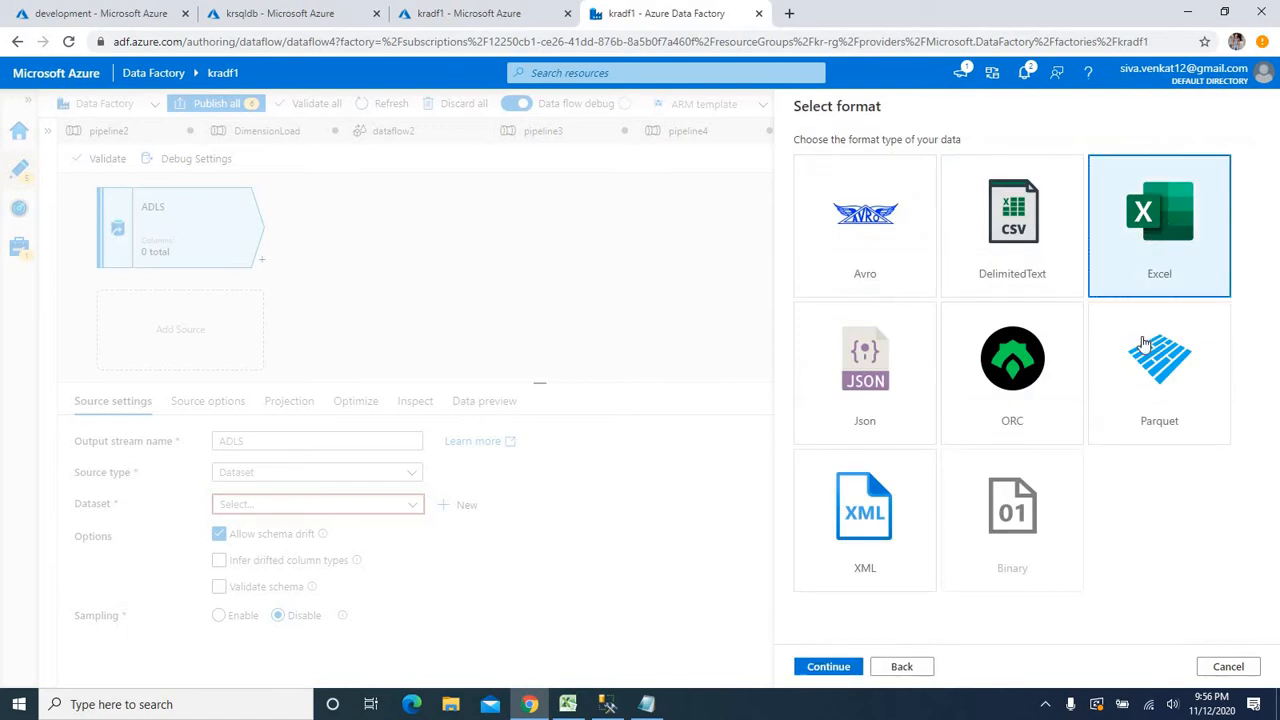
left_click(830, 666)
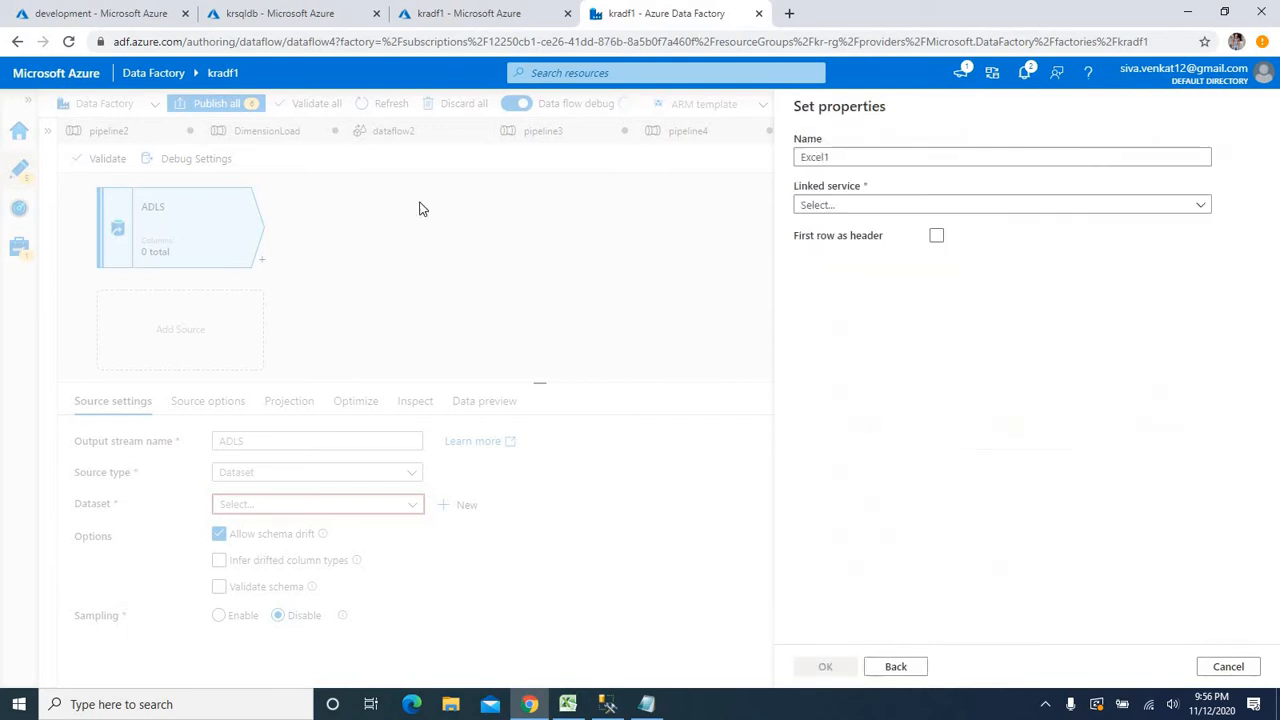
type("ds_ADLSAGent")
Start a new linked service for the ds_ADLSAGent dataset and name it ls_ADLSExcel
left_click(840, 207)
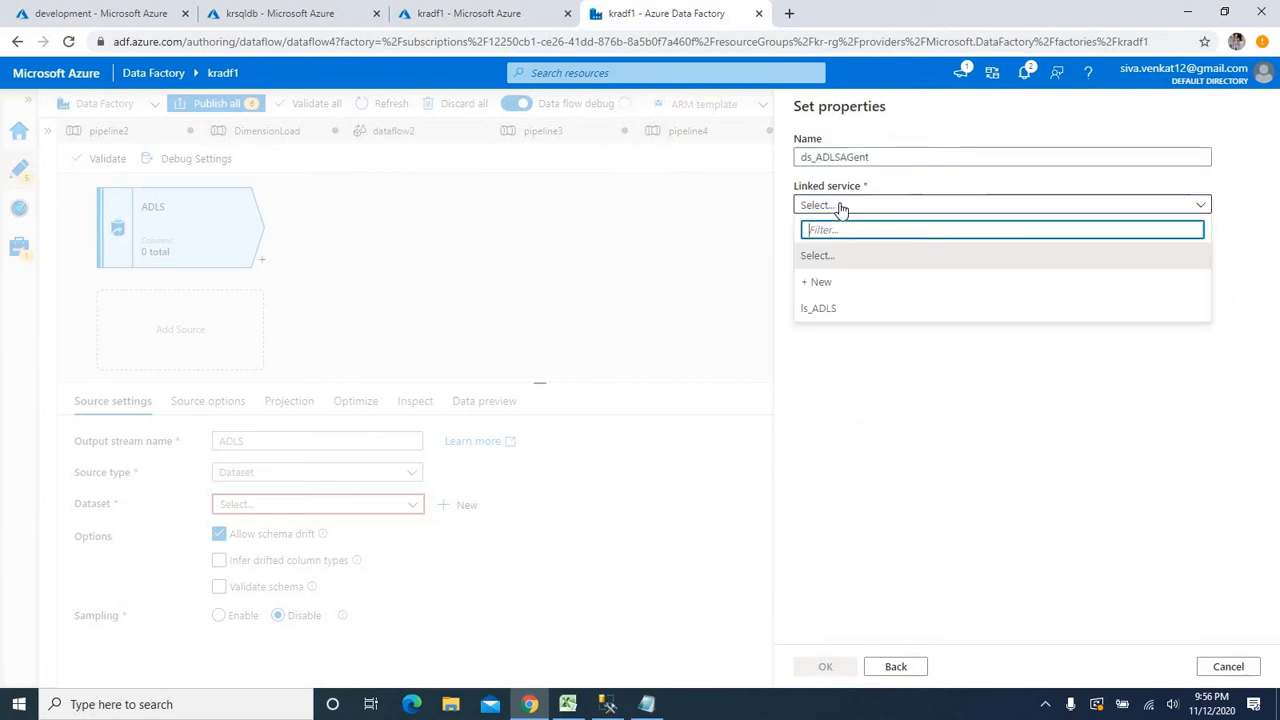
left_click(829, 285)
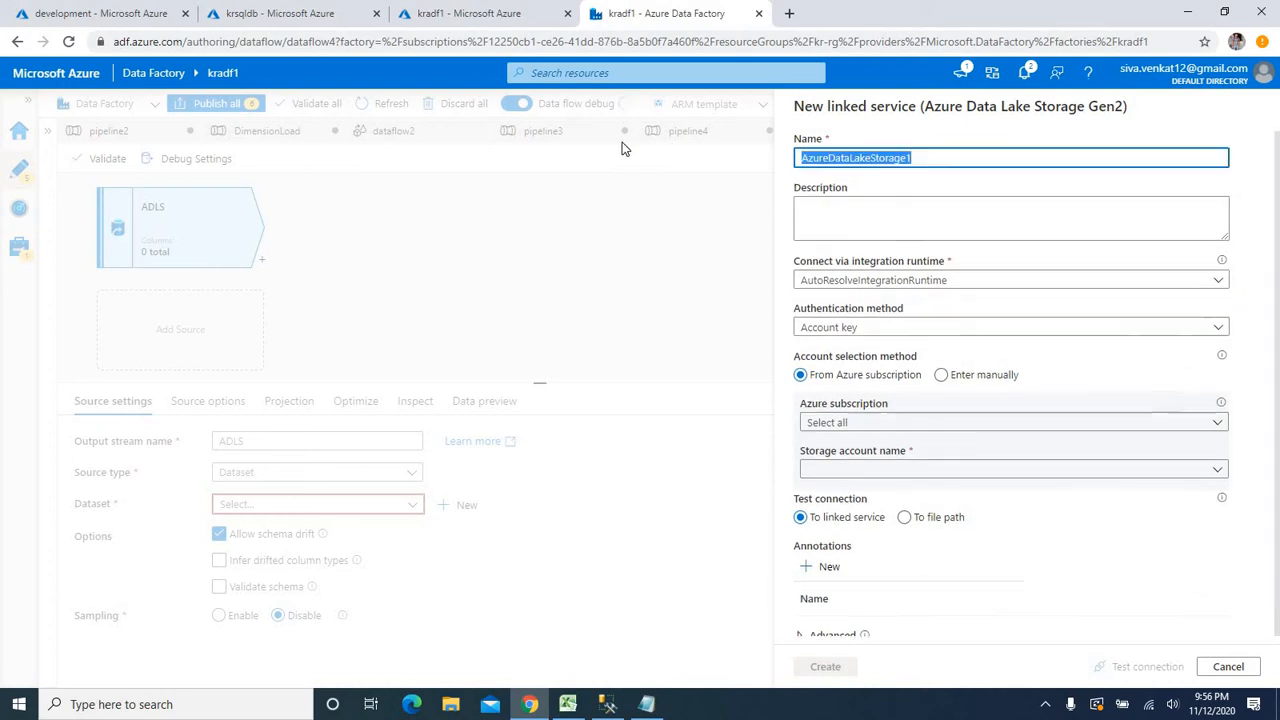
type("ls_ADLS")
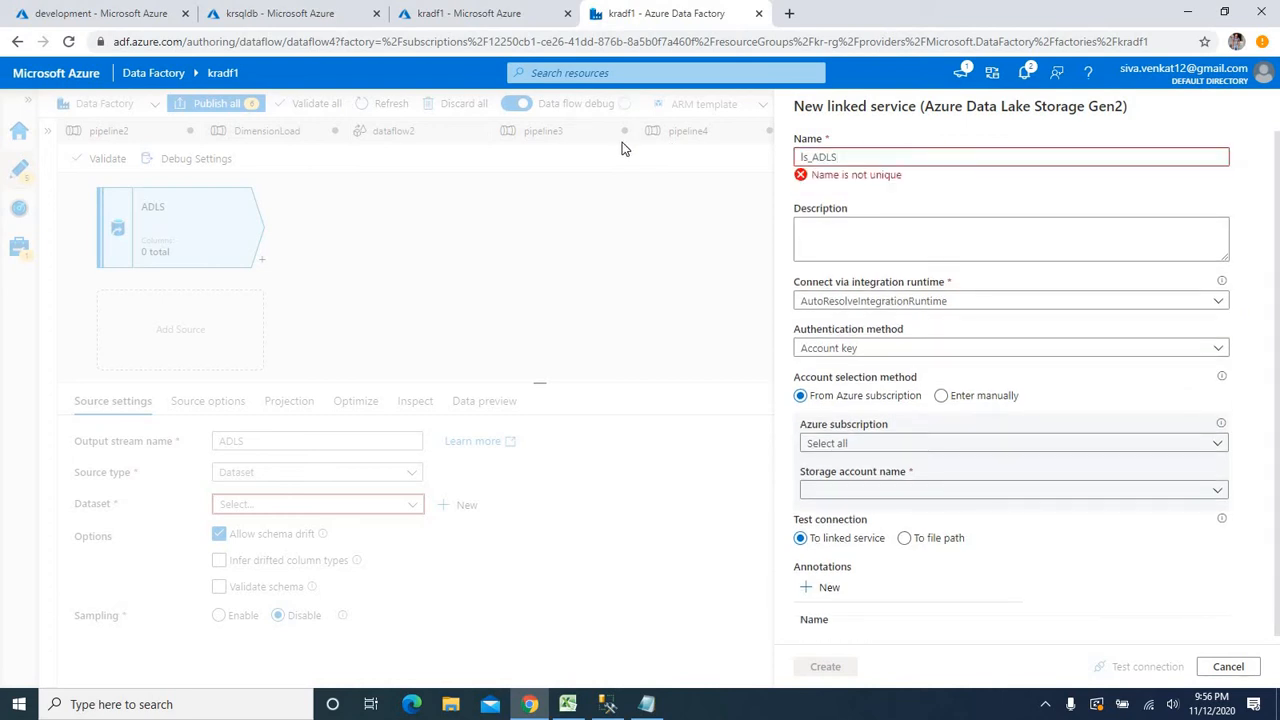
type("1")
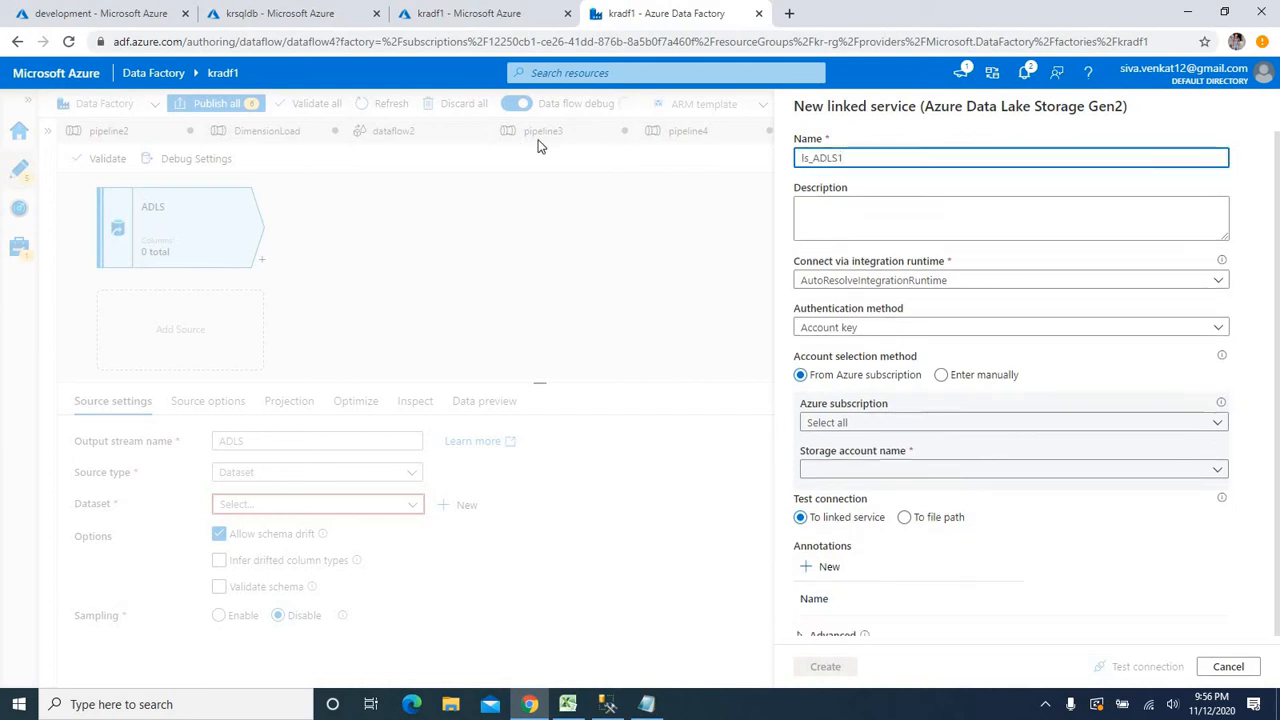
key("BackSpace")
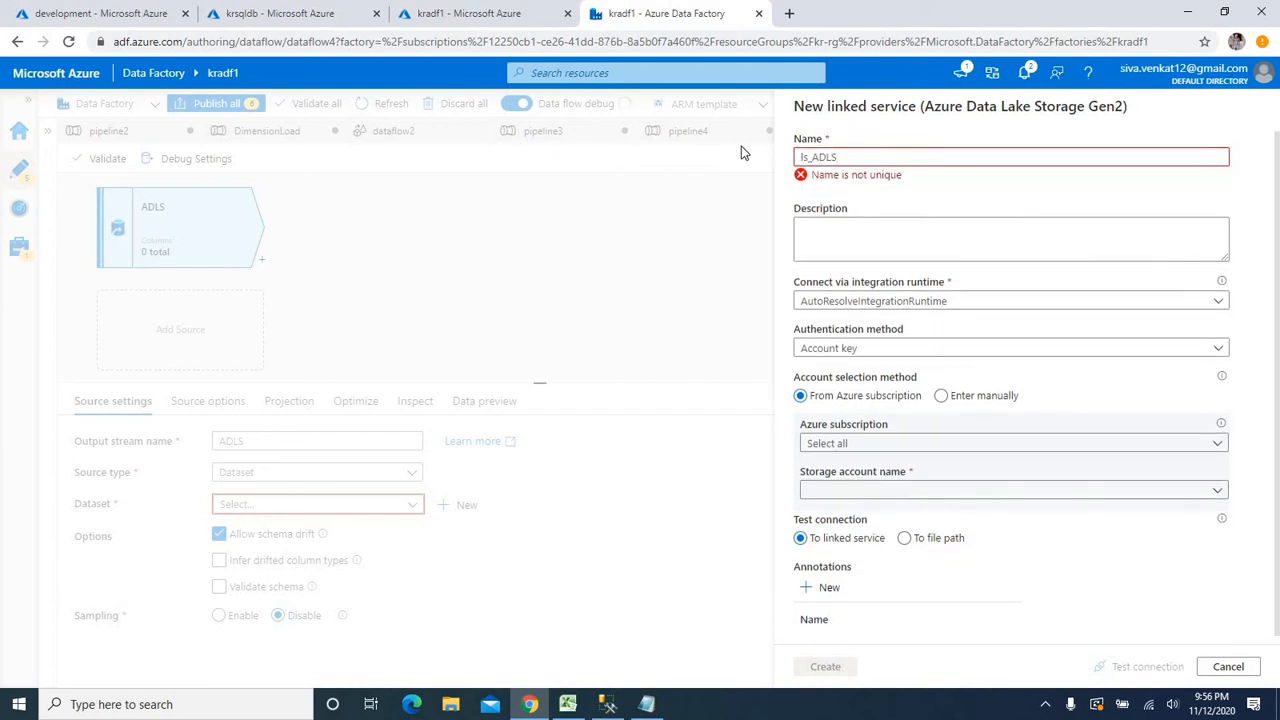
type("Excel")
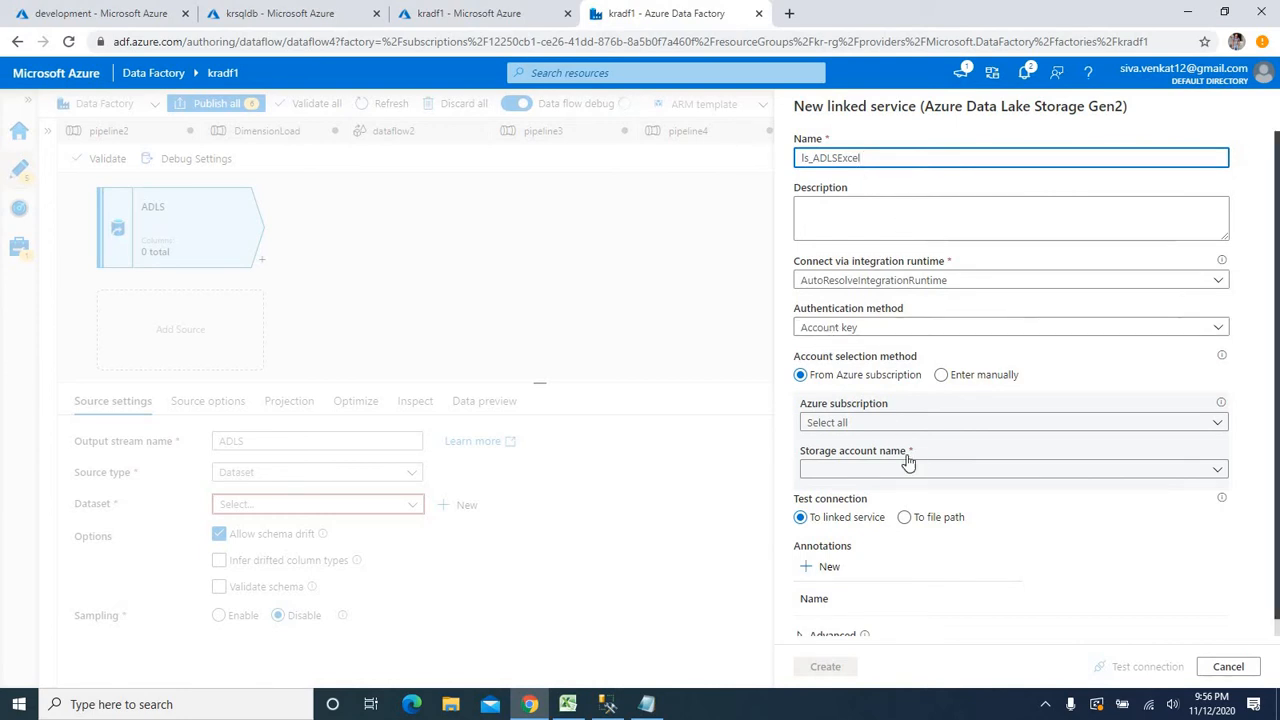
Choose the Free Trial subscription and the kradlsdemo storage account, and create the ls_ADLSExcel linked service
left_click(902, 425)
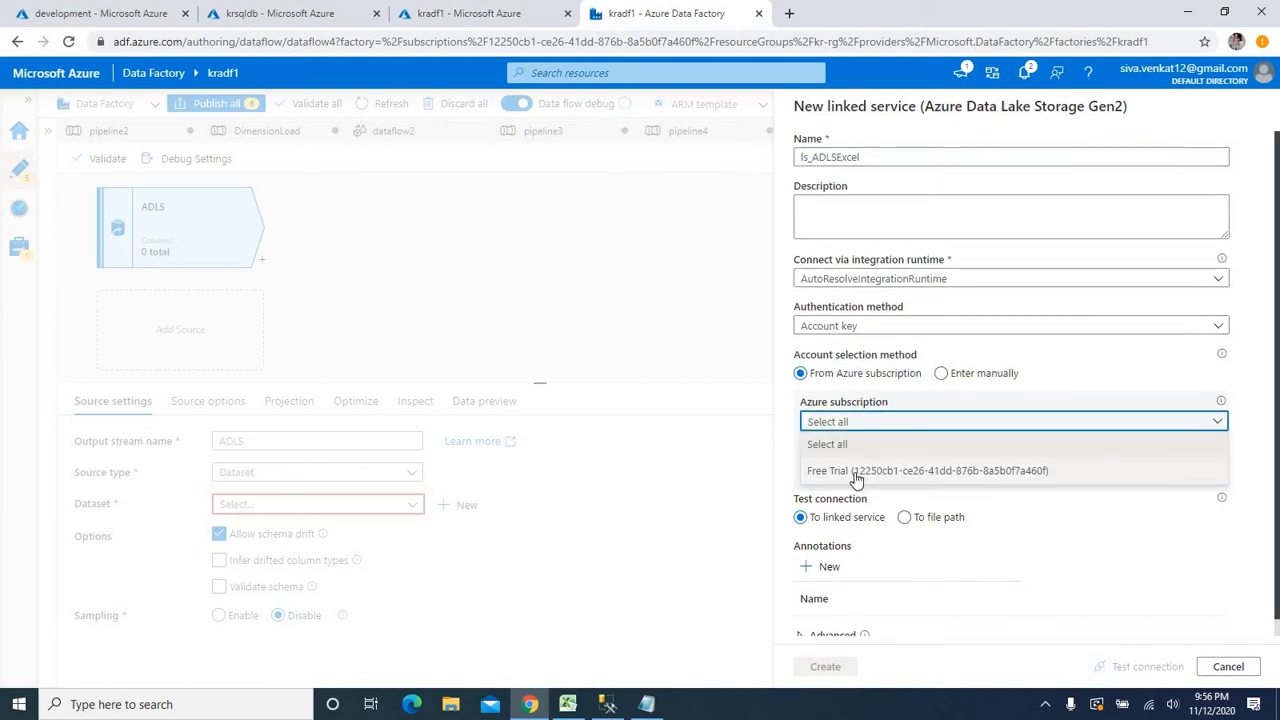
left_click(857, 474)
left_click(868, 467)
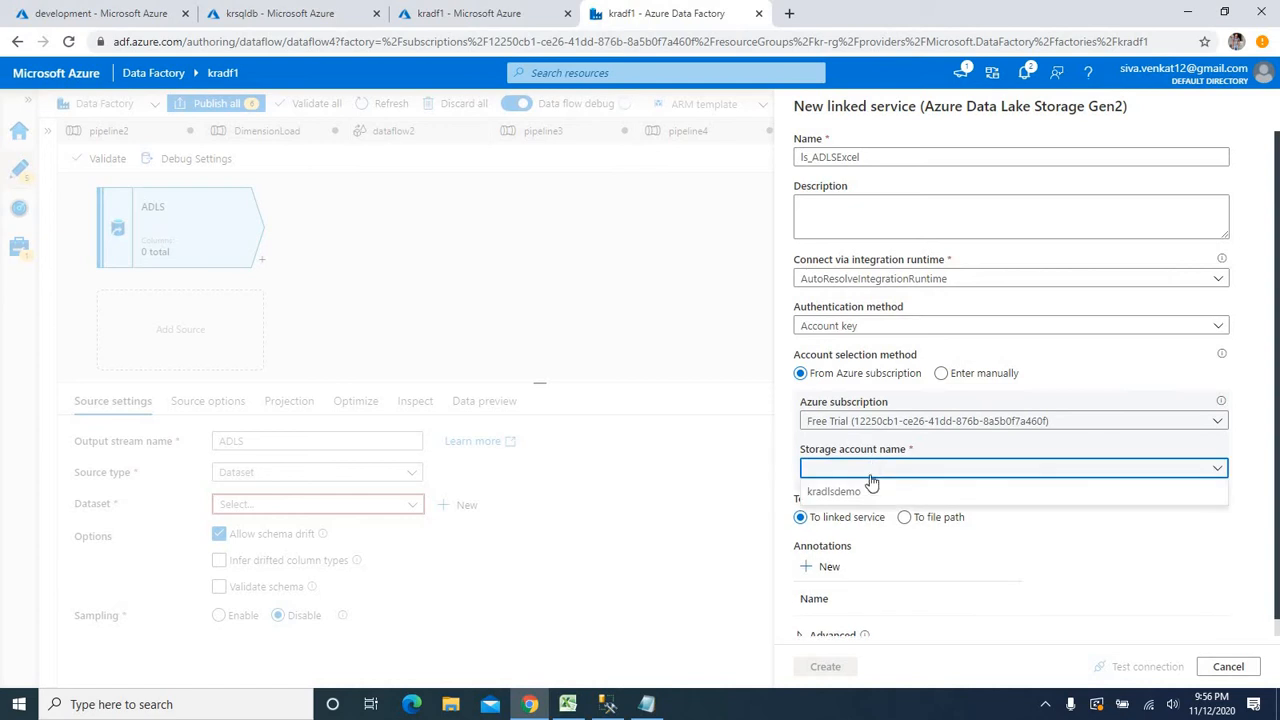
left_click(843, 493)
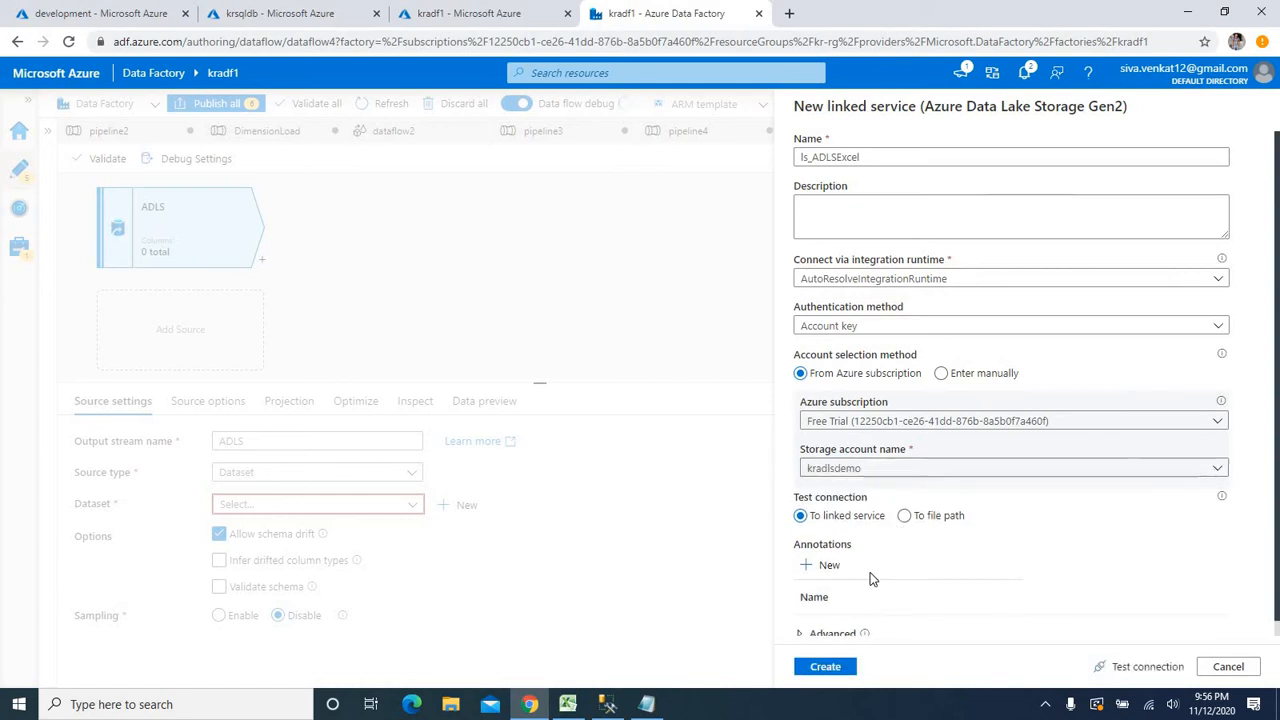
left_click(825, 667)
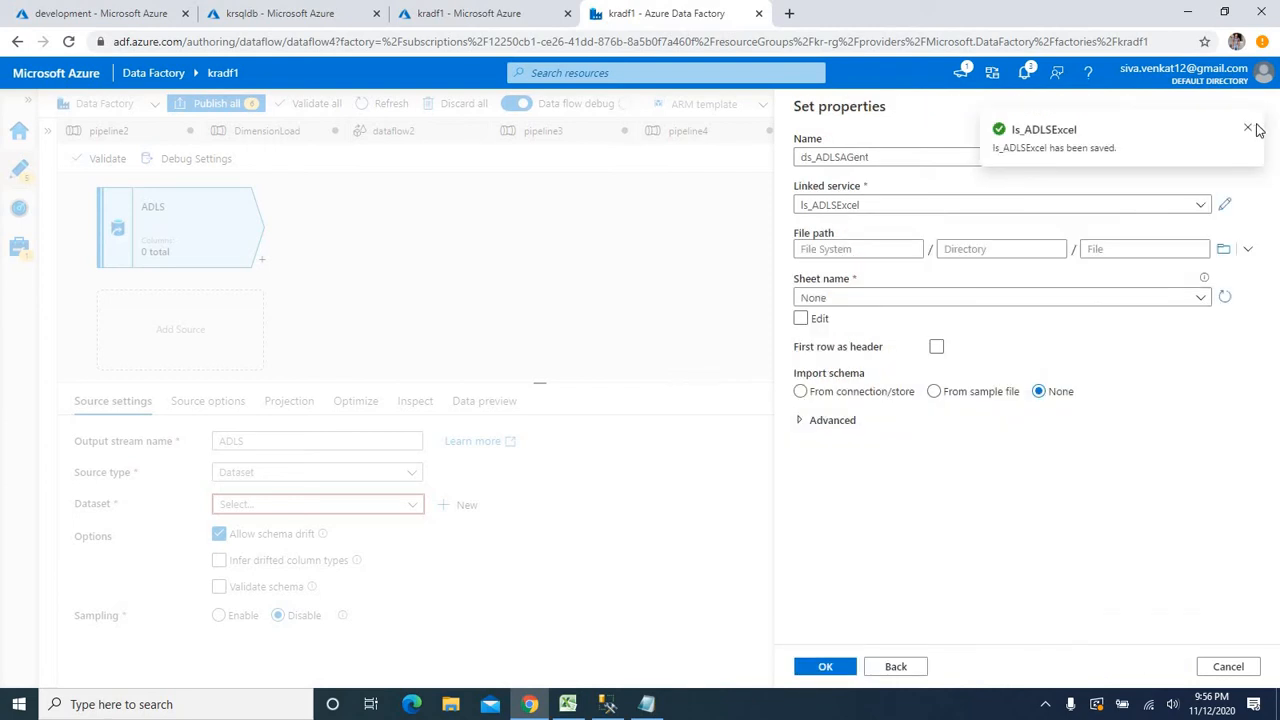
left_click(1247, 128)
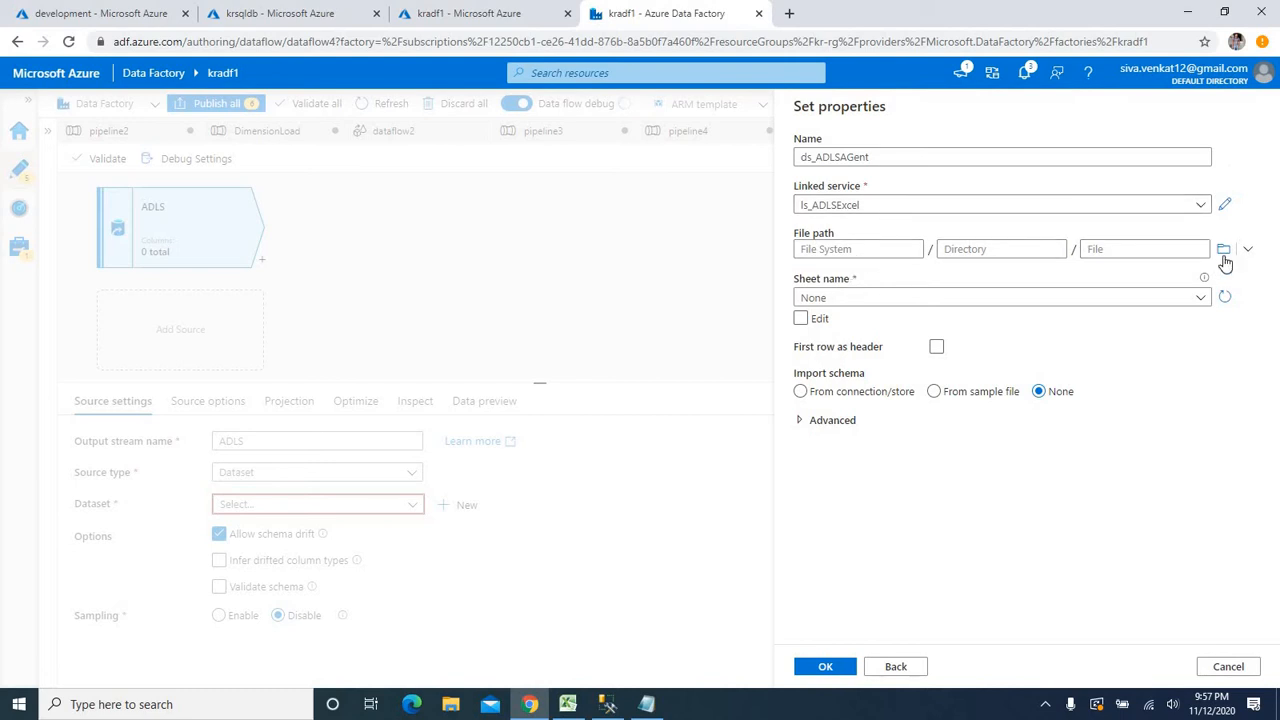
Set the dataset's file path to Agent Details.xlsx in the development file system
left_click(1225, 251)
left_click(884, 204)
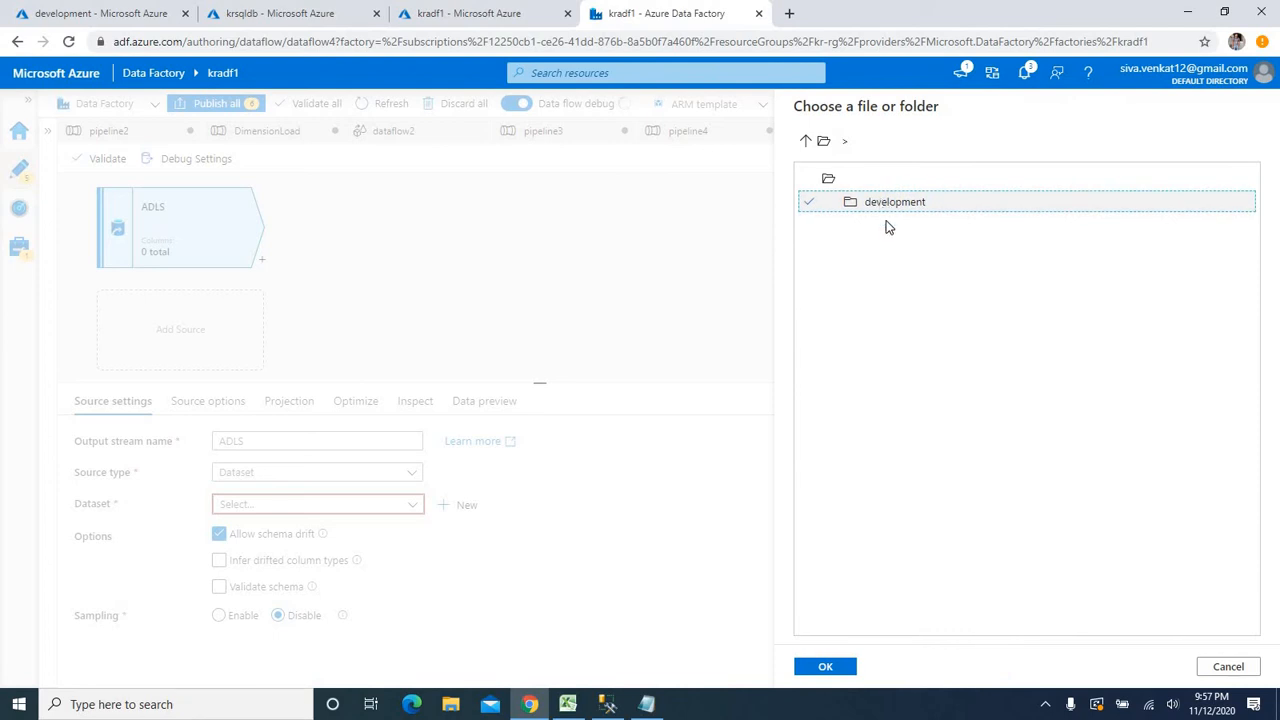
double_click(900, 207)
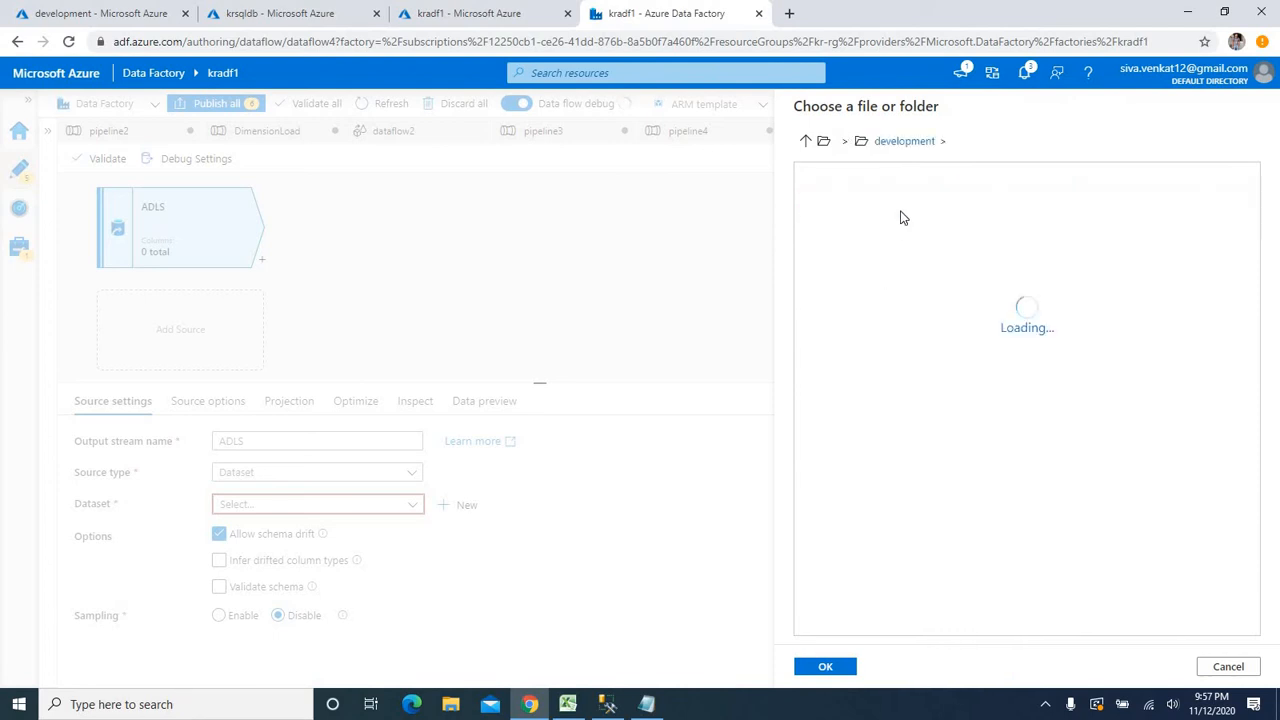
left_click(899, 211)
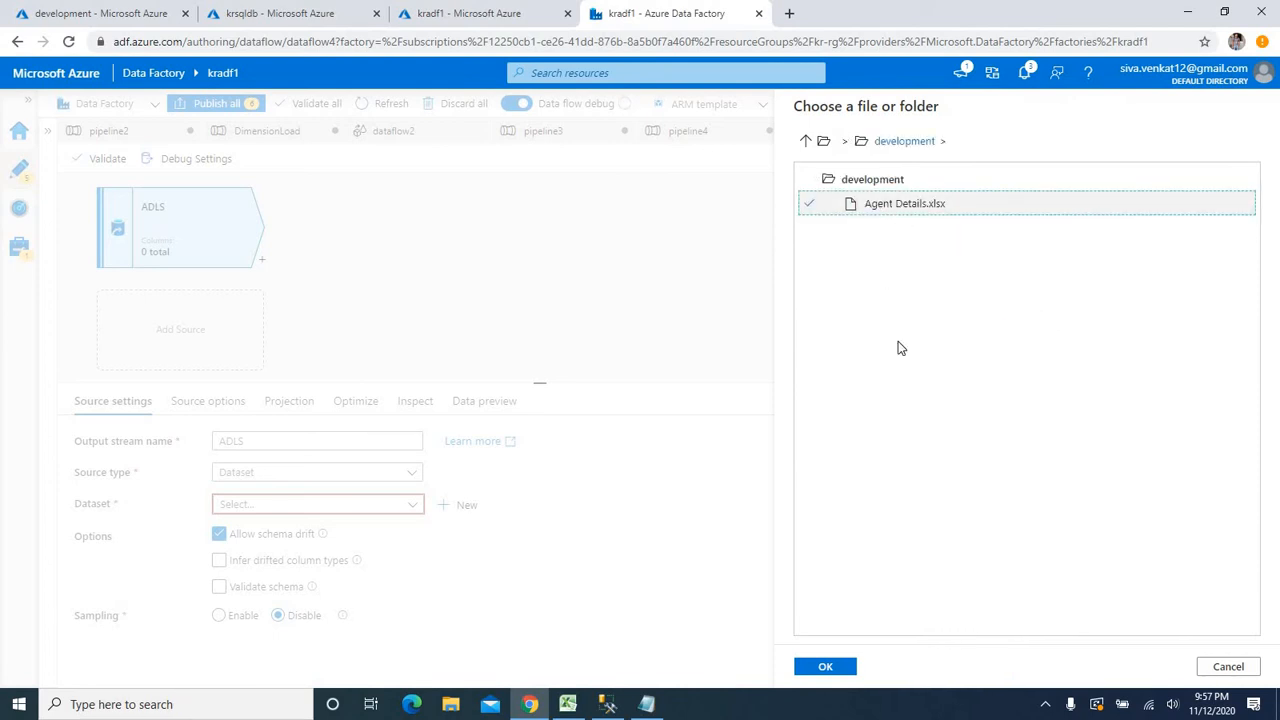
left_click(826, 667)
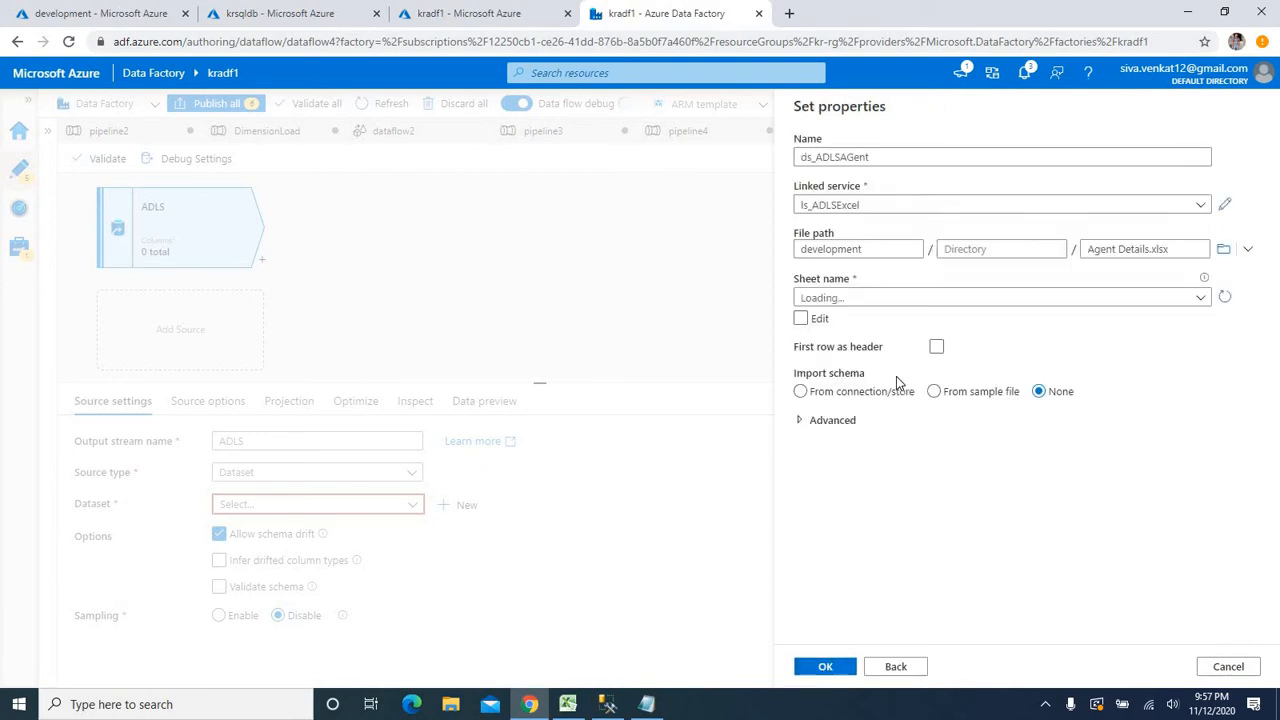
Use Sheet1 with the first row as header for the ds_ADLSAGent dataset and create it
left_click(946, 299)
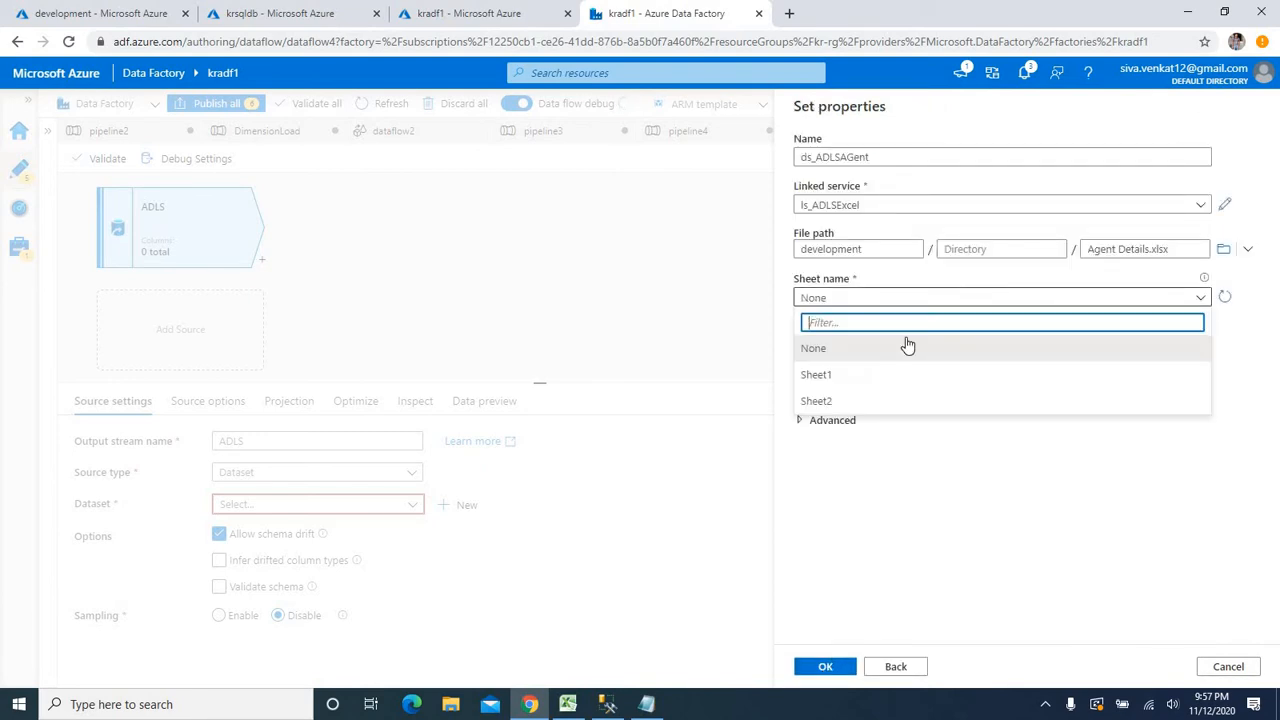
left_click(818, 378)
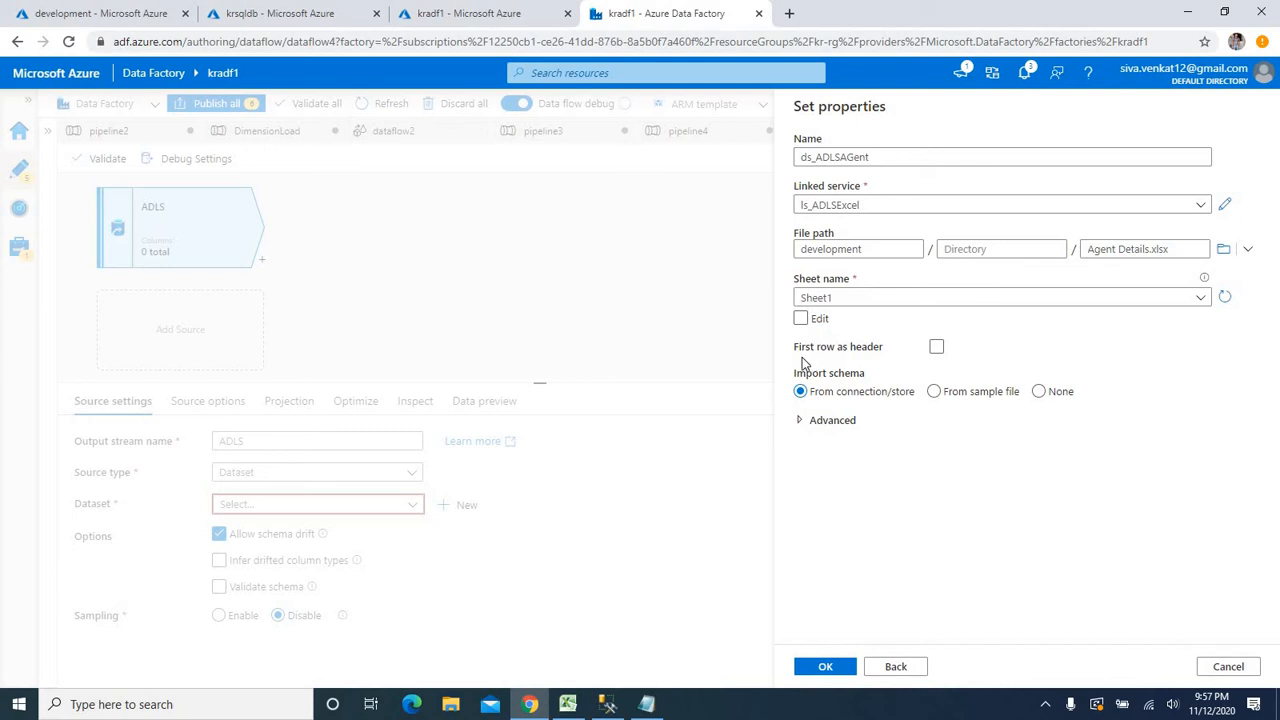
left_click(936, 348)
left_click(938, 348)
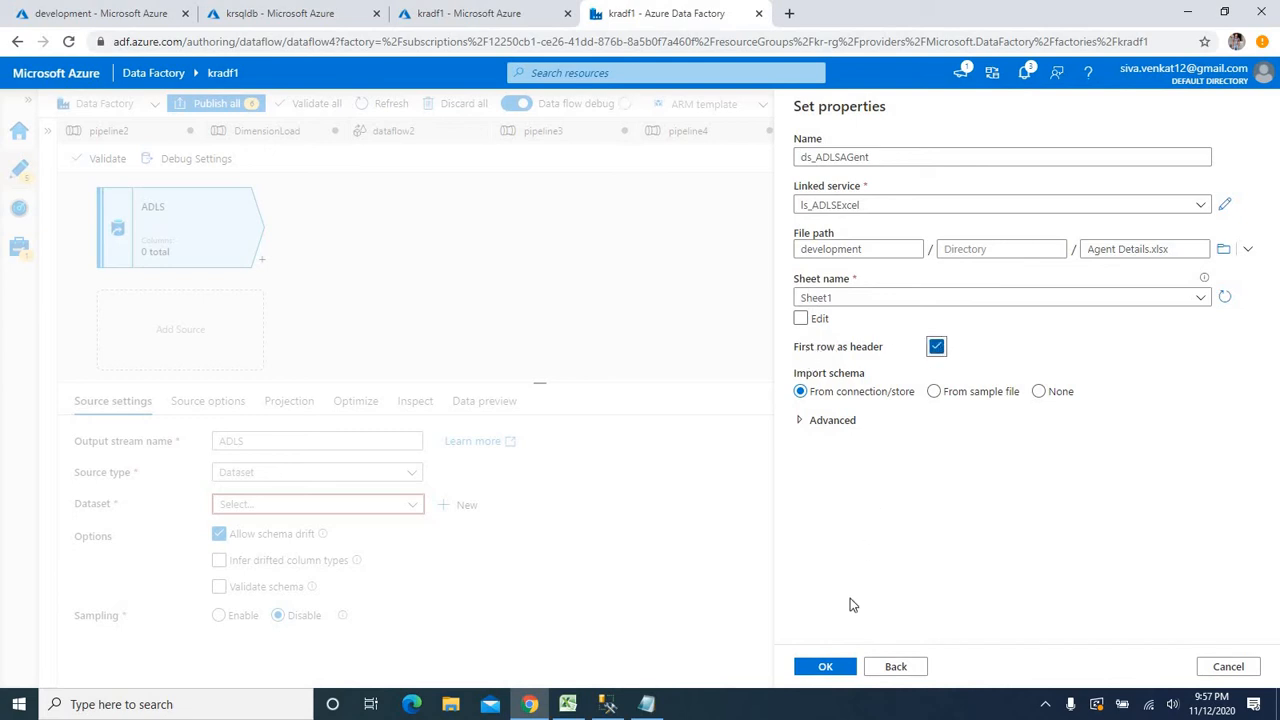
left_click(829, 668)
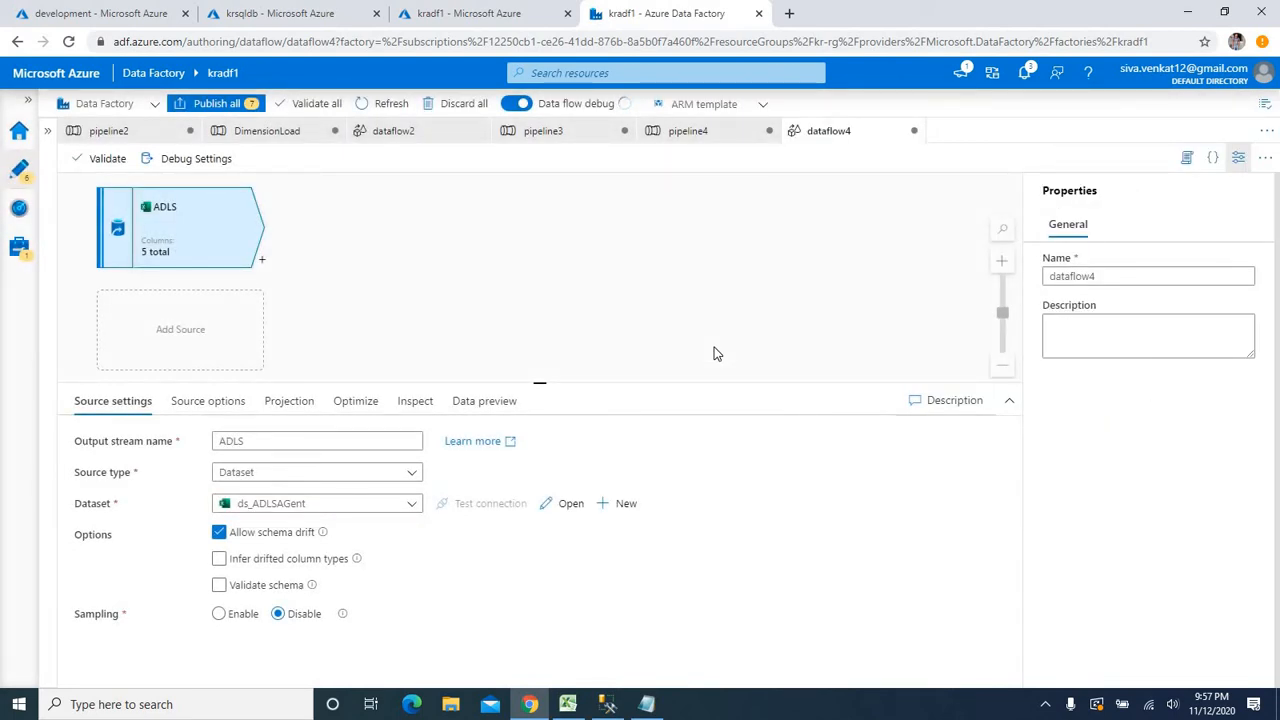
Add a second source, check scdkey in the dim_agent script in SQL Server Management Studio, and name the source's output stream MaxKey
left_click(220, 320)
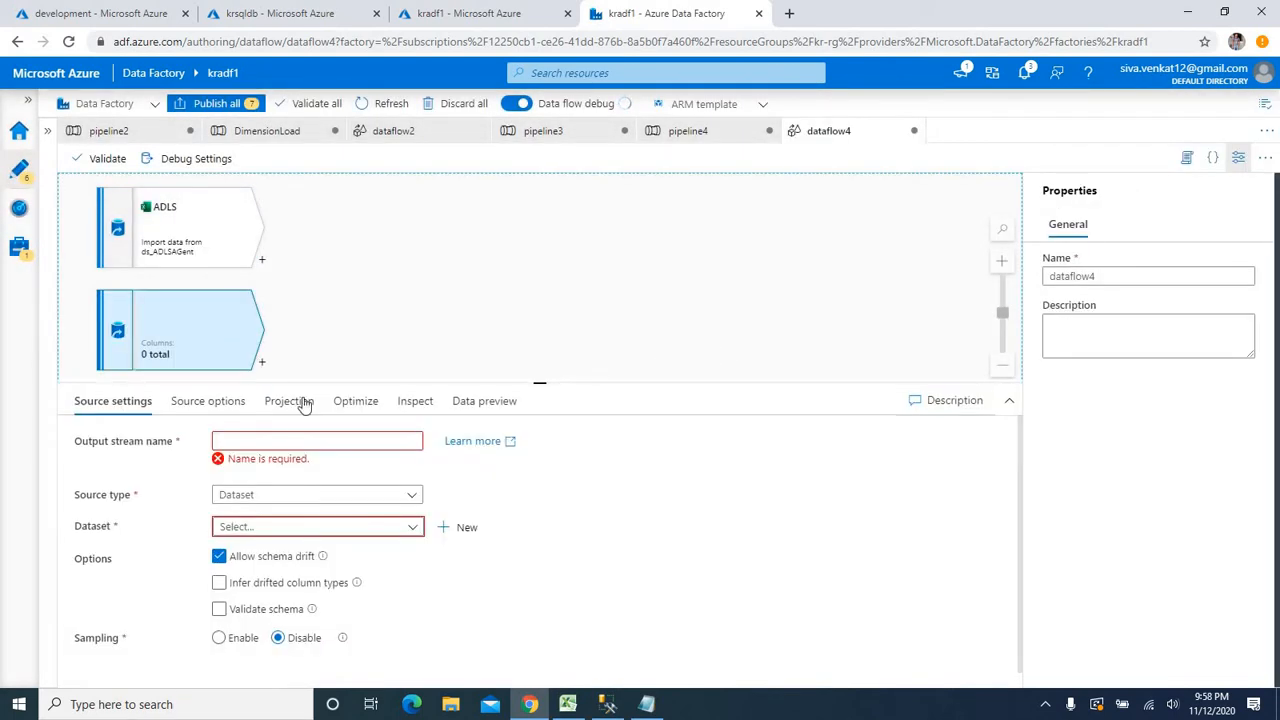
left_click(309, 445)
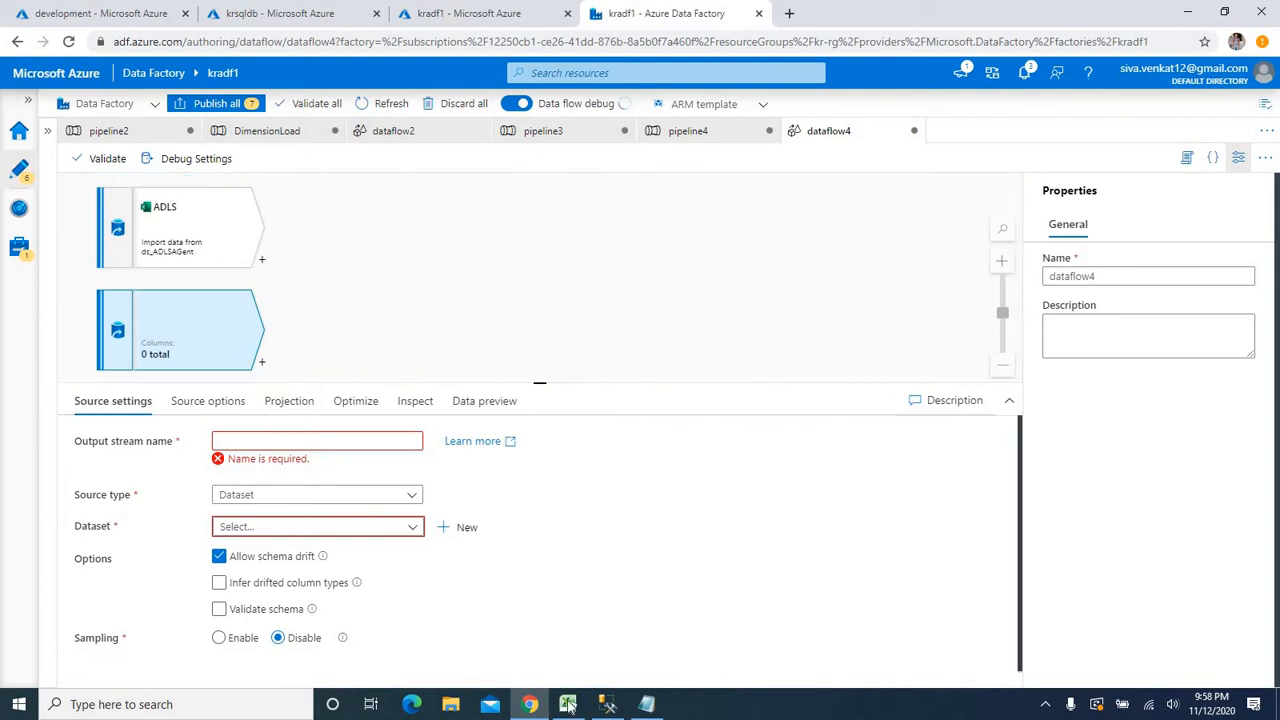
left_click(607, 705)
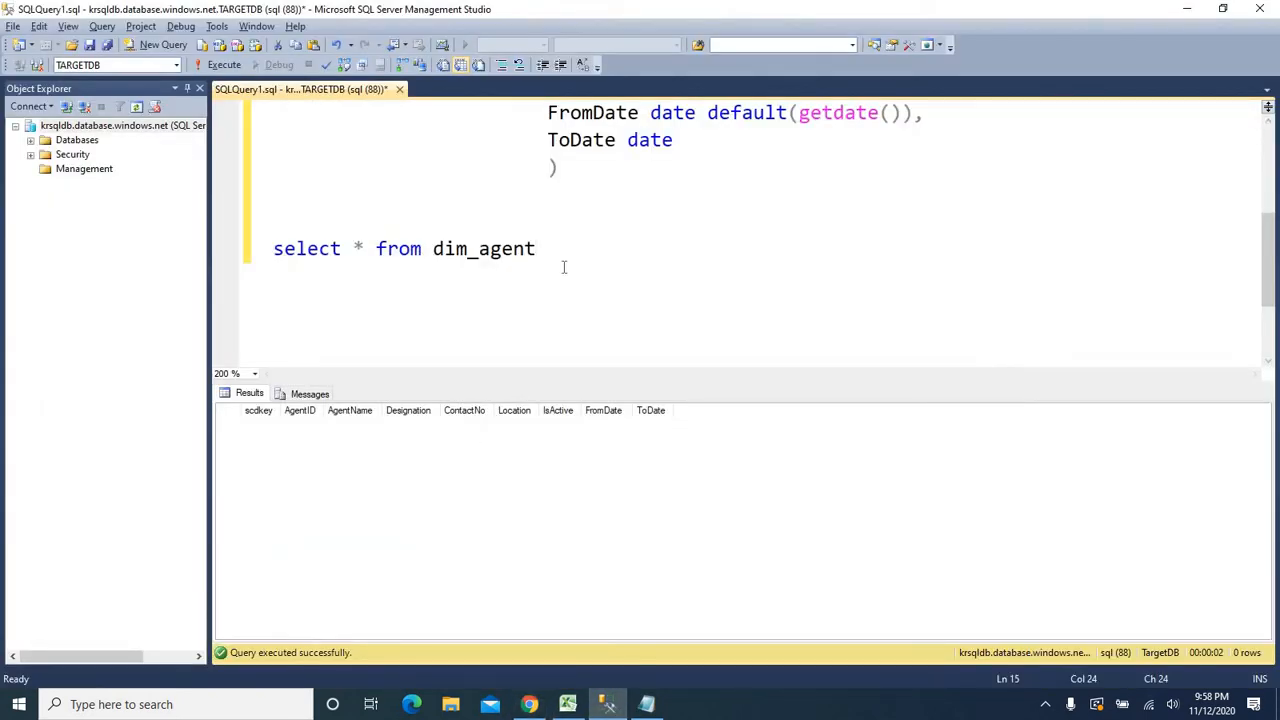
scroll(615, 310, "up", 3)
double_click(588, 166)
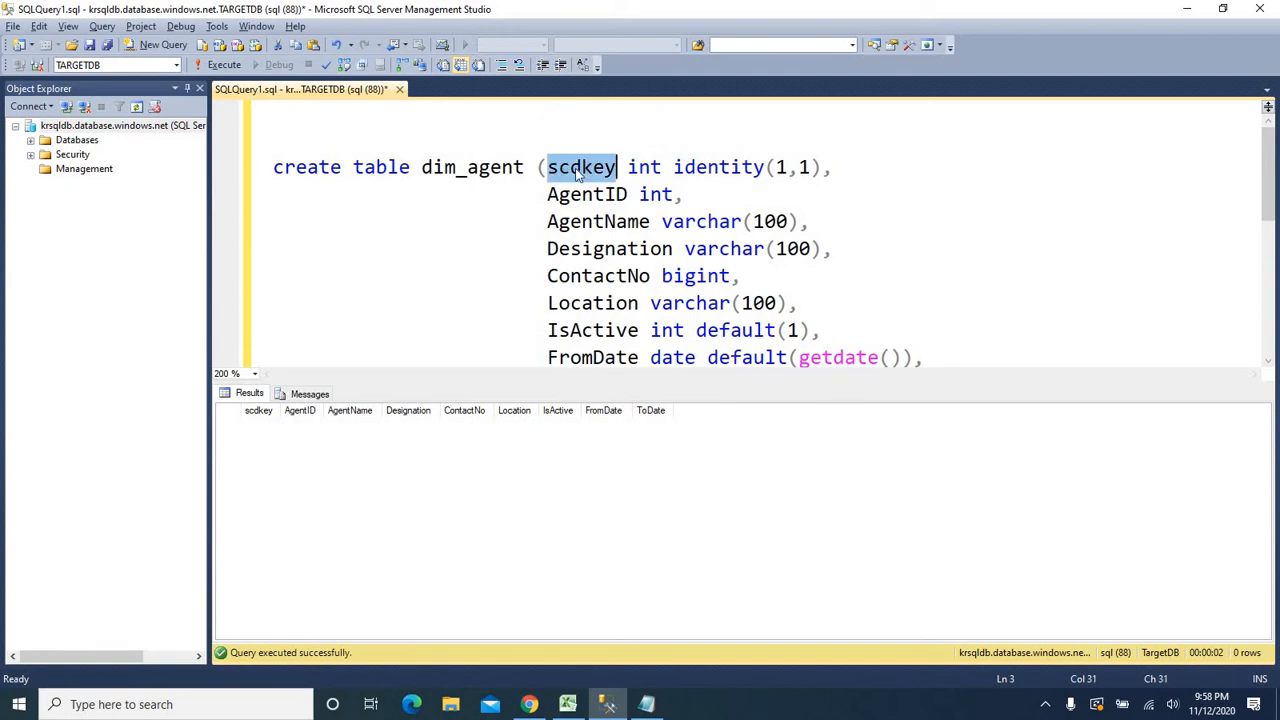
left_click(851, 171)
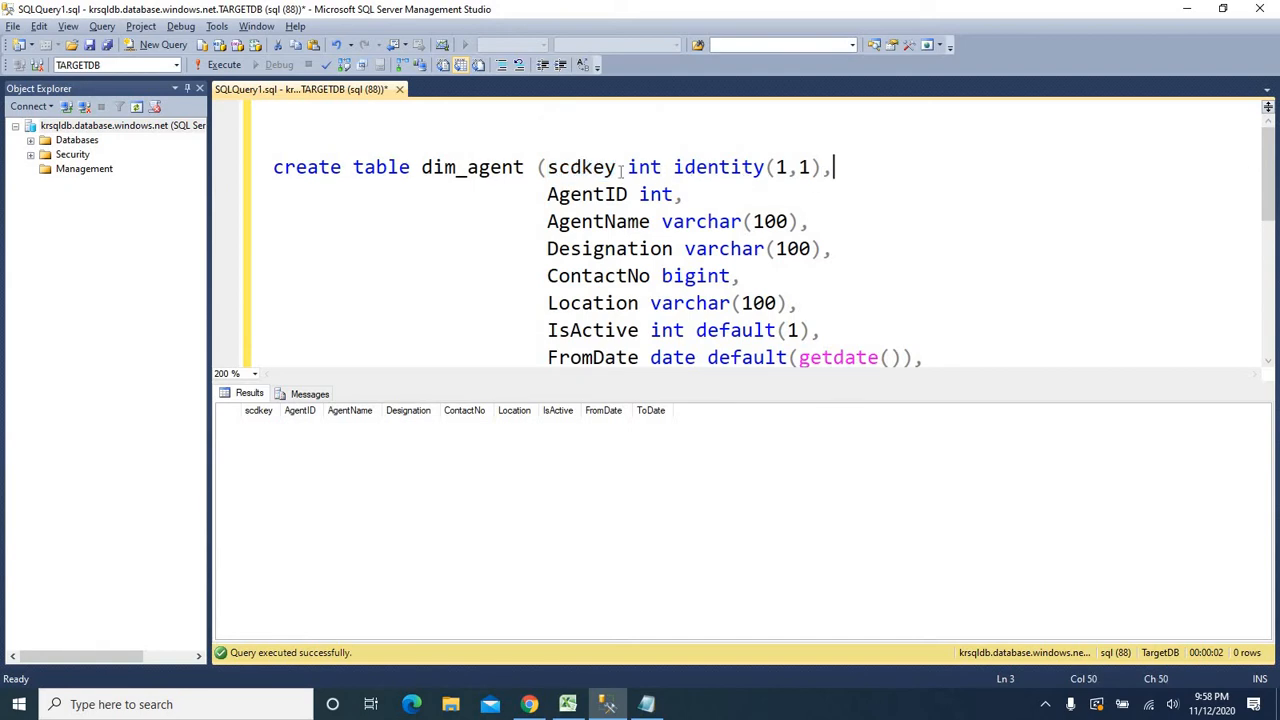
double_click(598, 173)
key("alt+Tab")
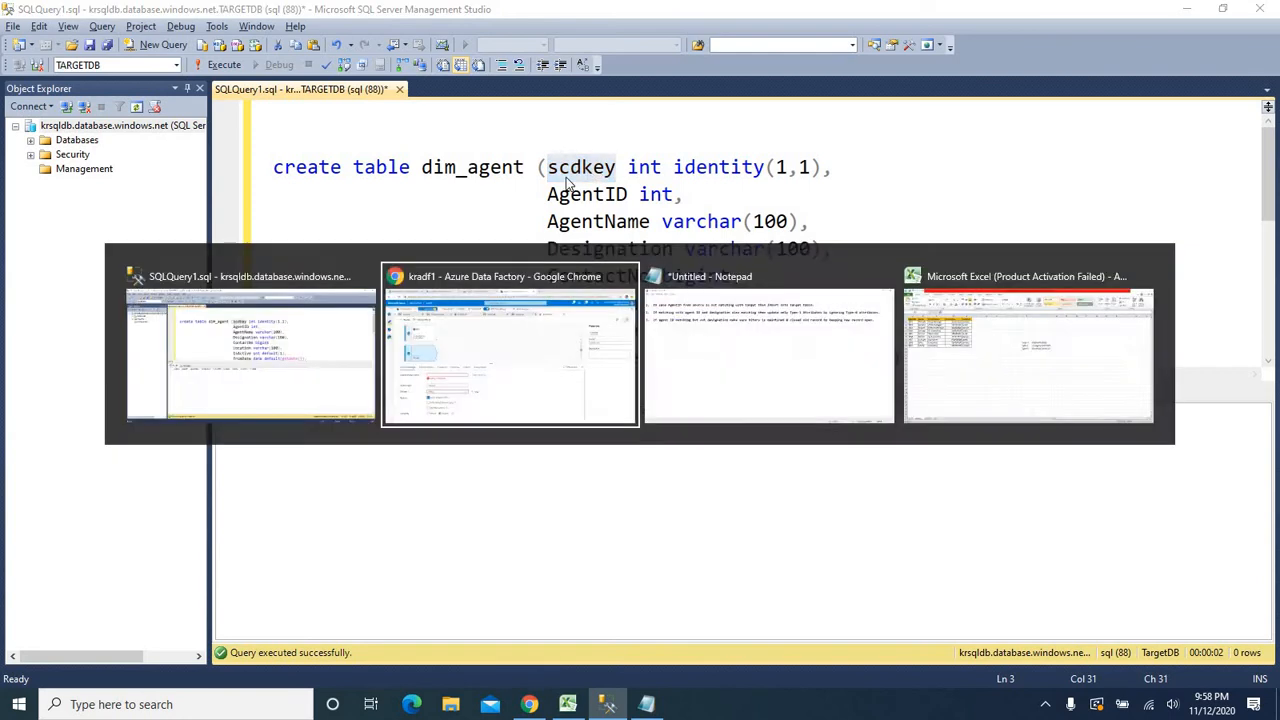
type("MaxKey")
left_click(346, 479)
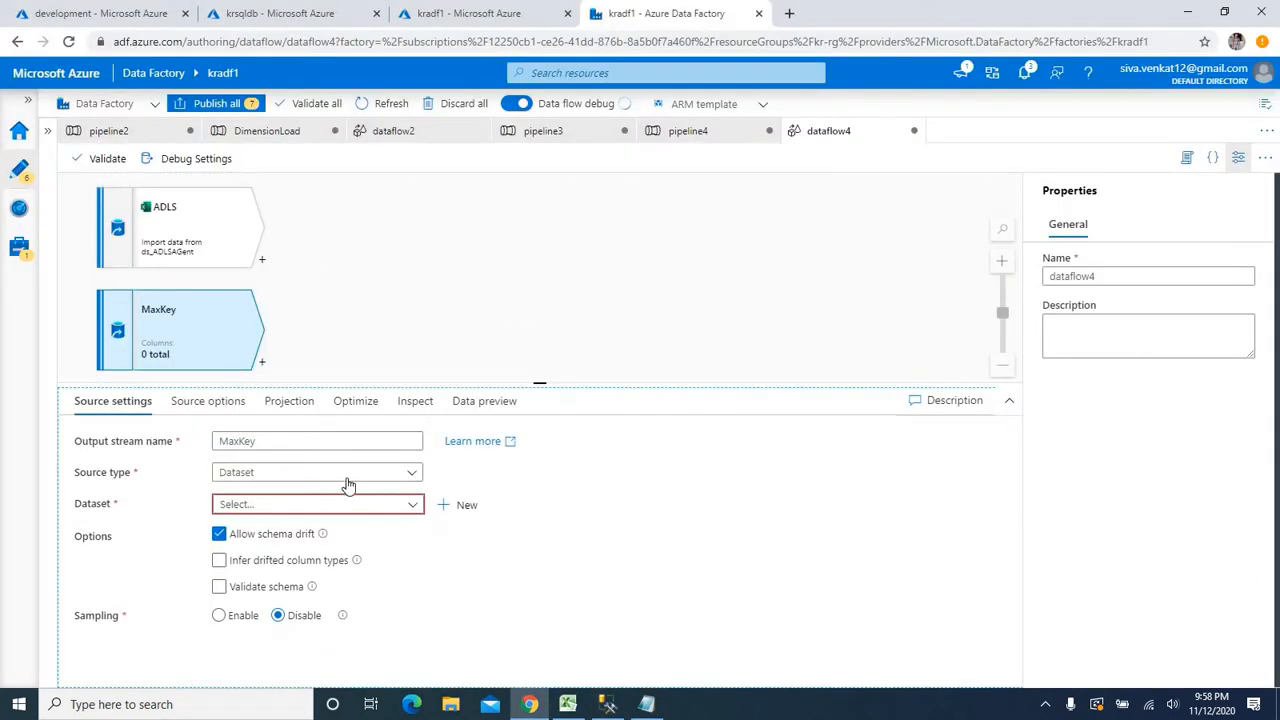
Start a new Azure SQL Database dataset for the MaxKey source and name it ds_targetDB
left_click(455, 505)
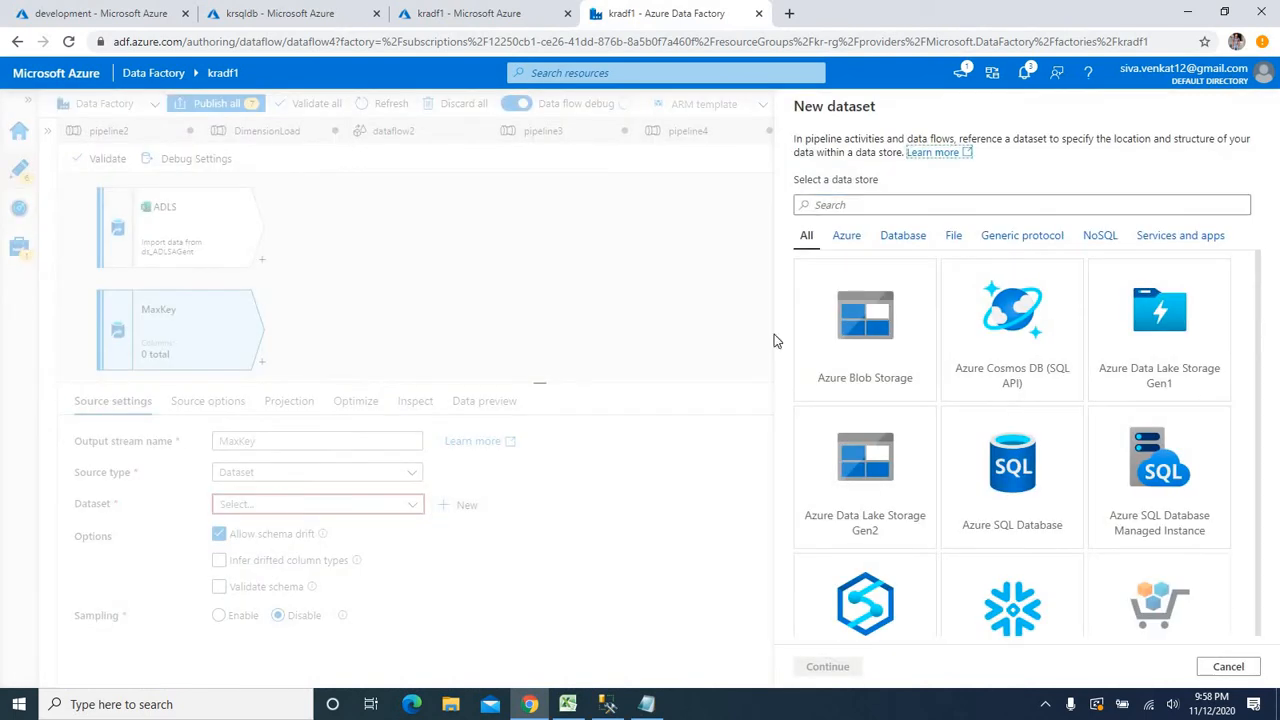
left_click(883, 206)
type("sql")
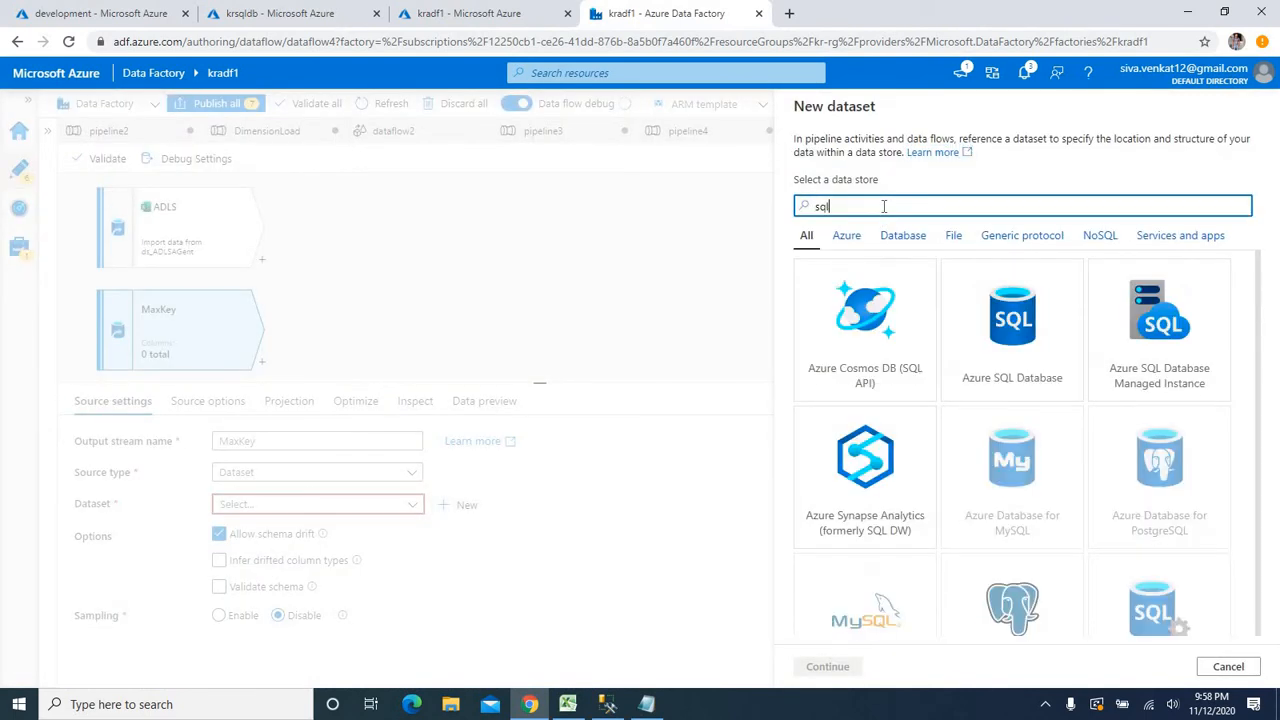
left_click(1030, 285)
left_click(826, 666)
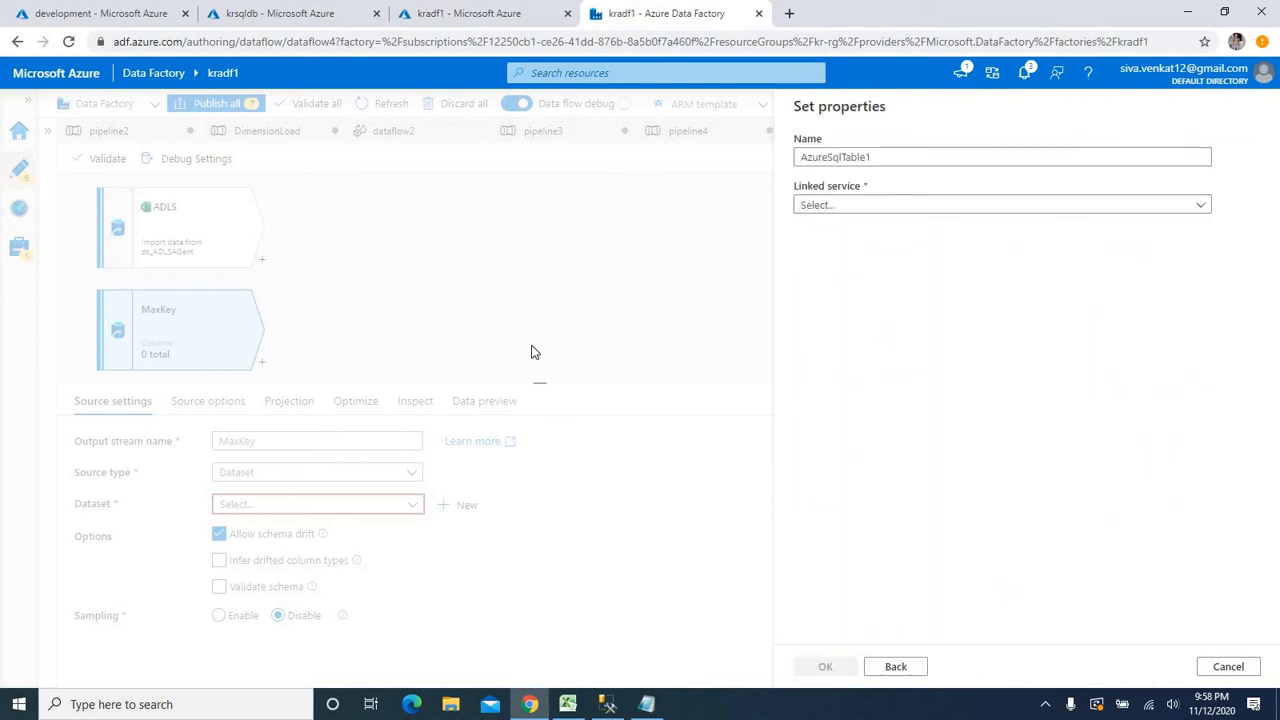
type("ds")
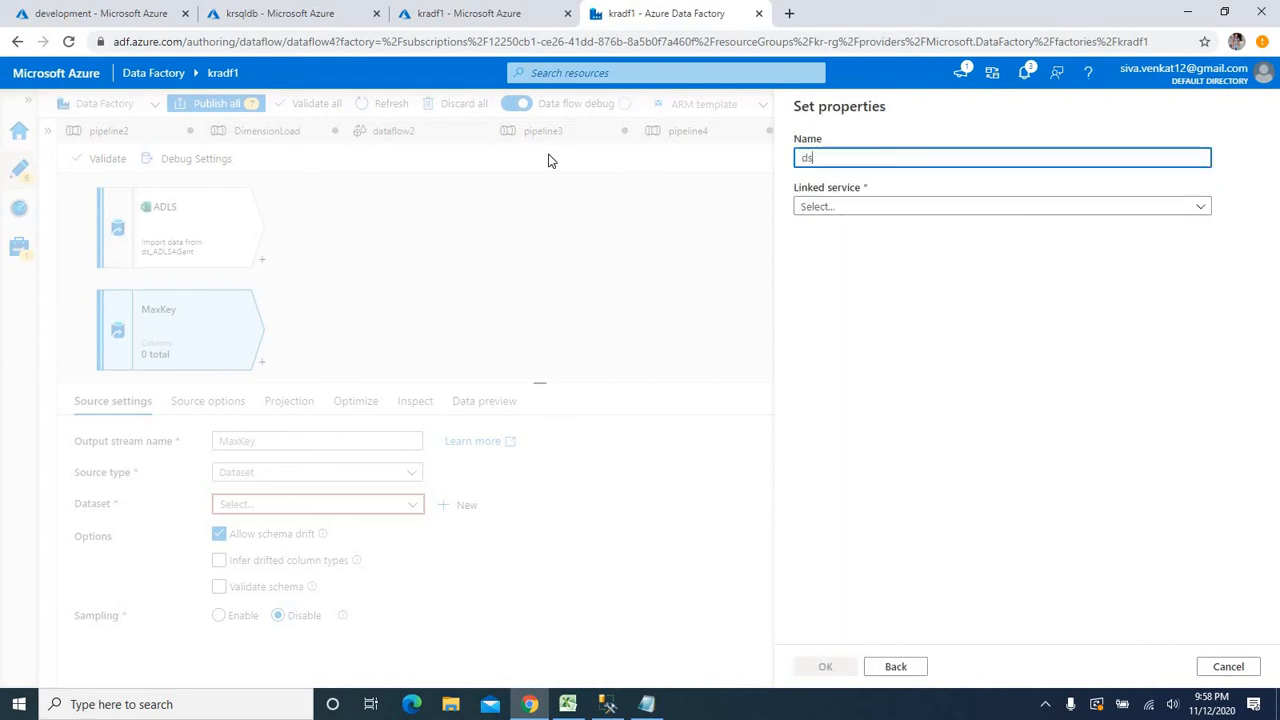
type("_targetDB")
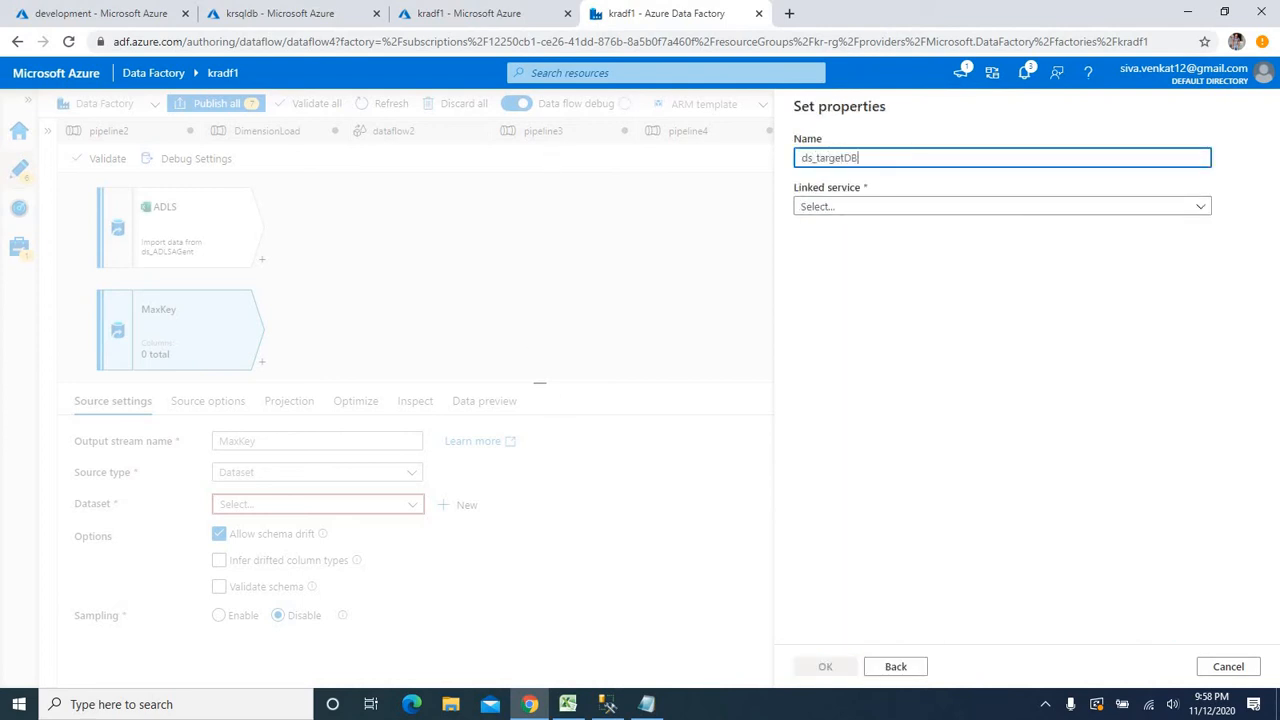
Start a new linked service for the ds_targetDB dataset and name it ls_targetDB
left_click(850, 206)
left_click(817, 283)
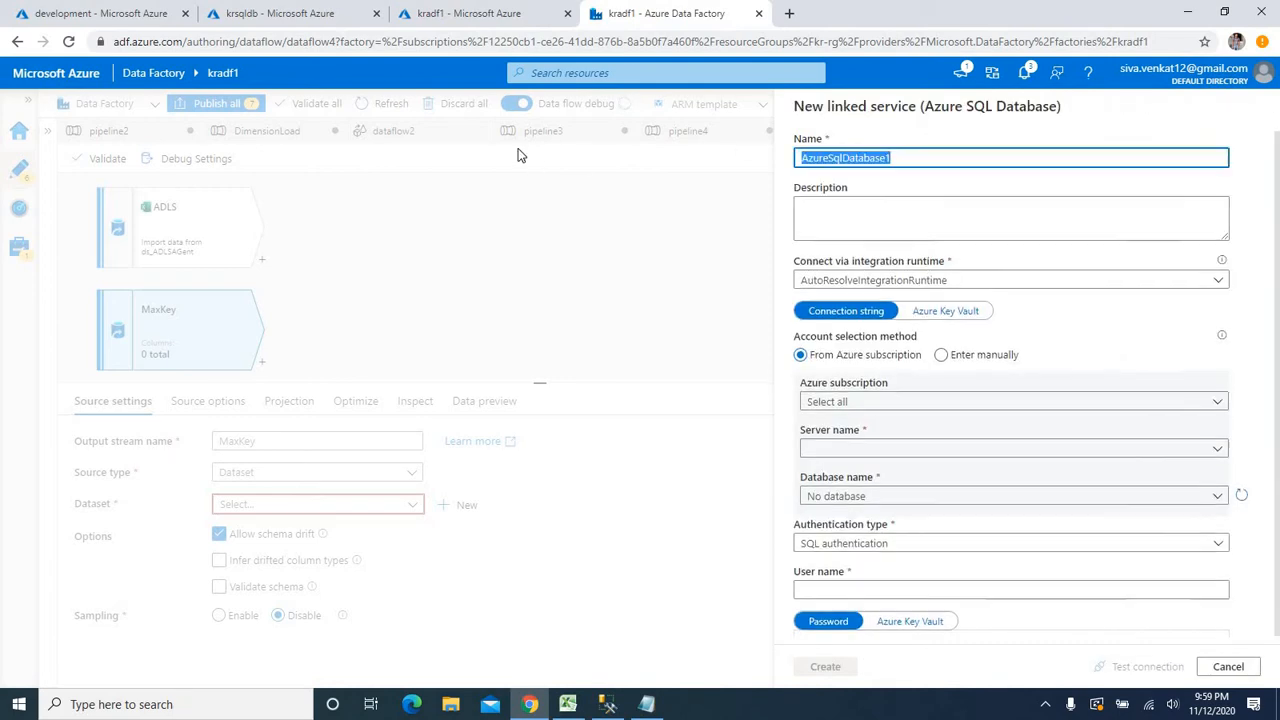
type("ls")
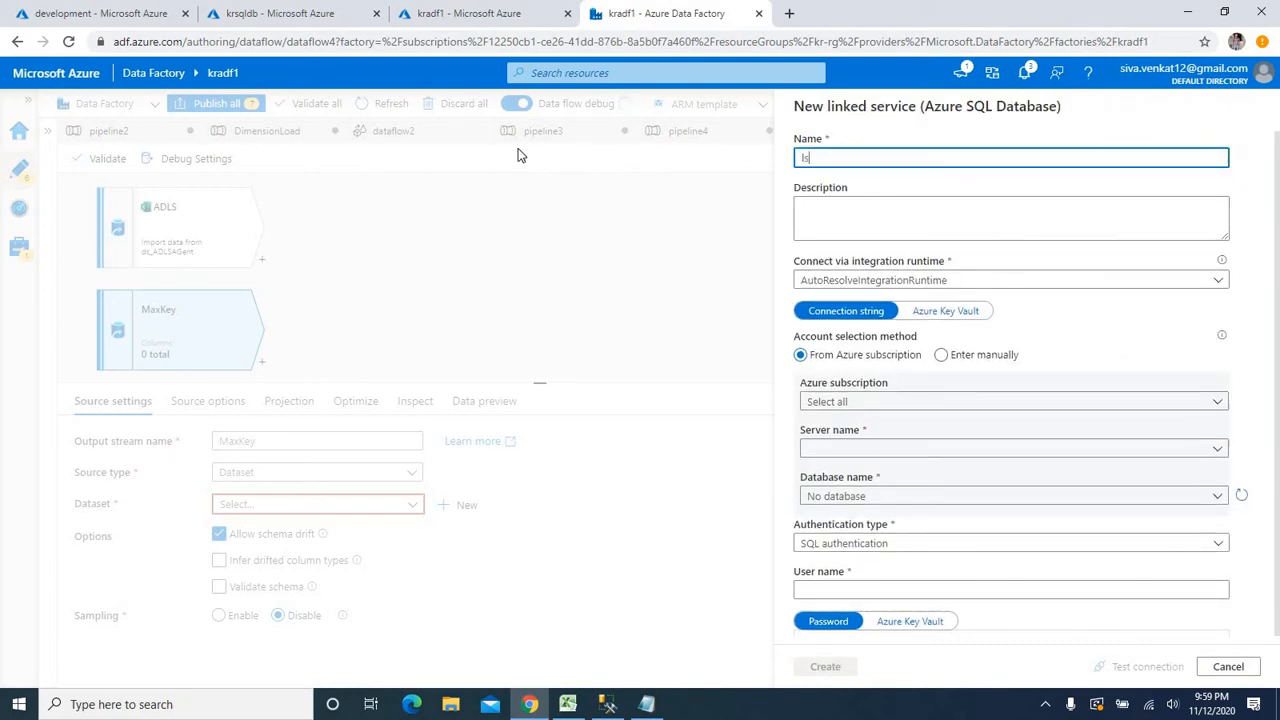
type("_targetDB")
Choose the Free Trial subscription, the krsqldb server and the TargetDB database for the linked service
left_click(868, 410)
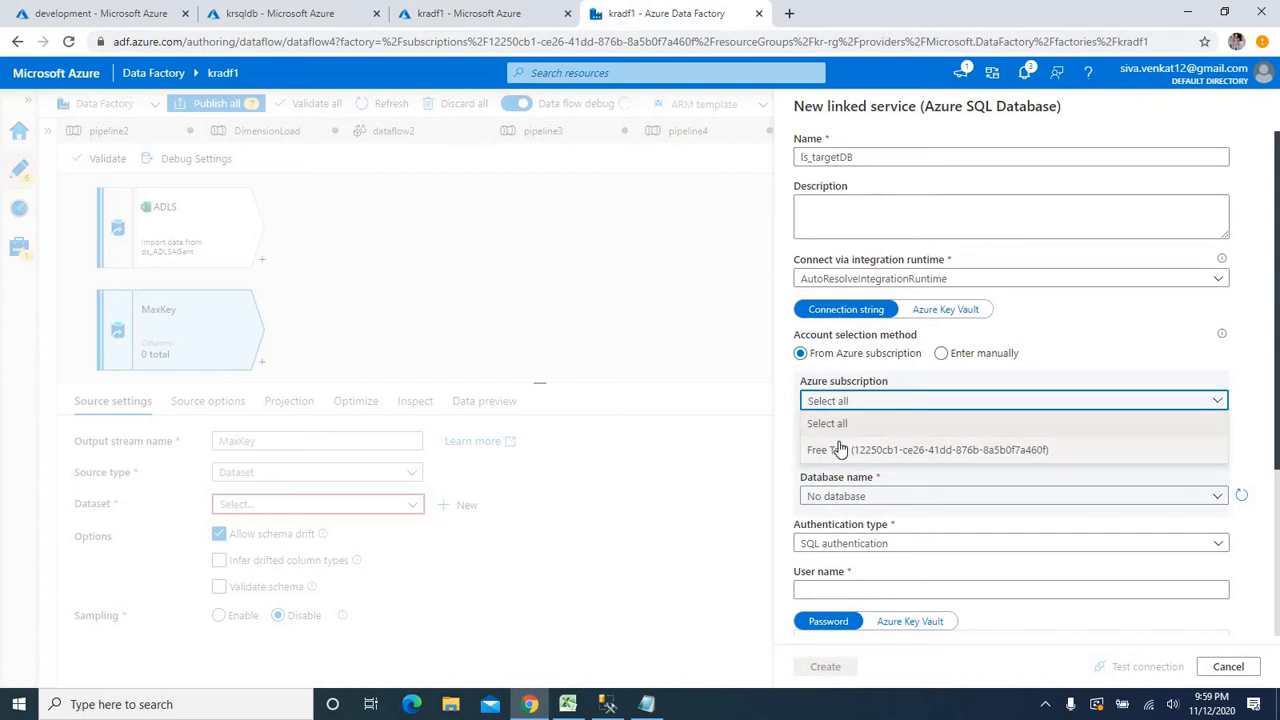
left_click(858, 457)
left_click(868, 457)
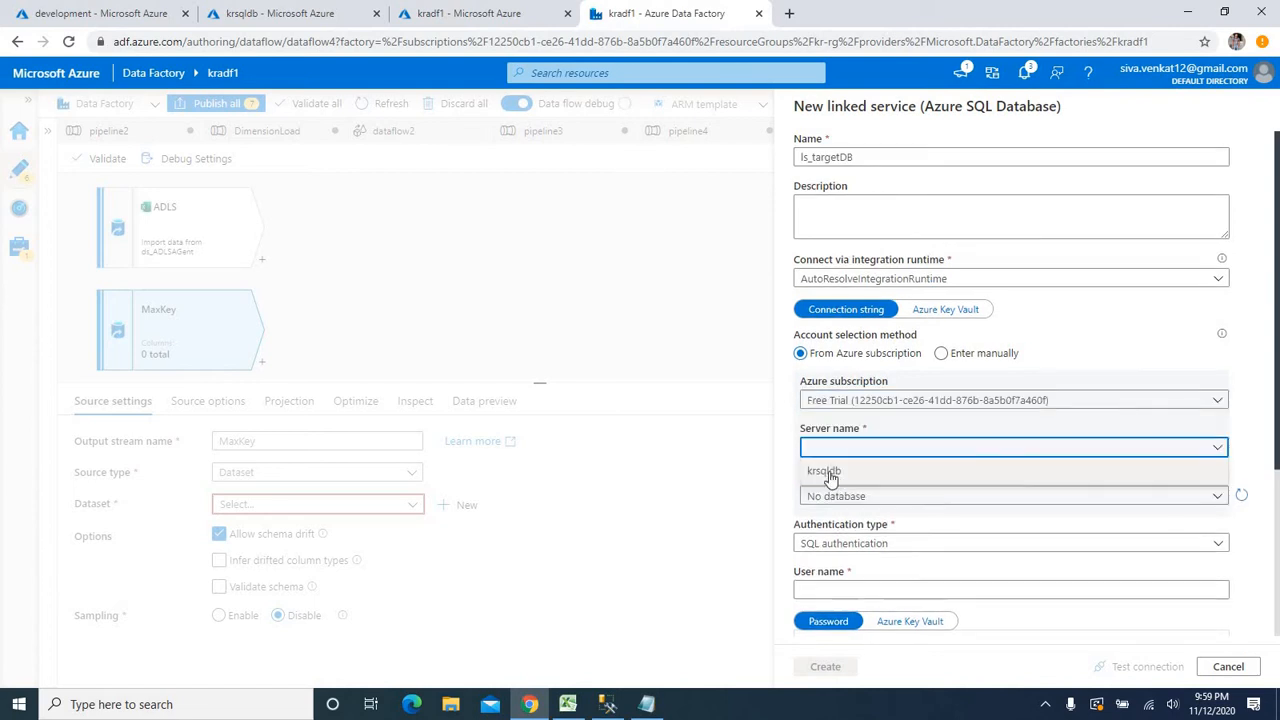
left_click(830, 477)
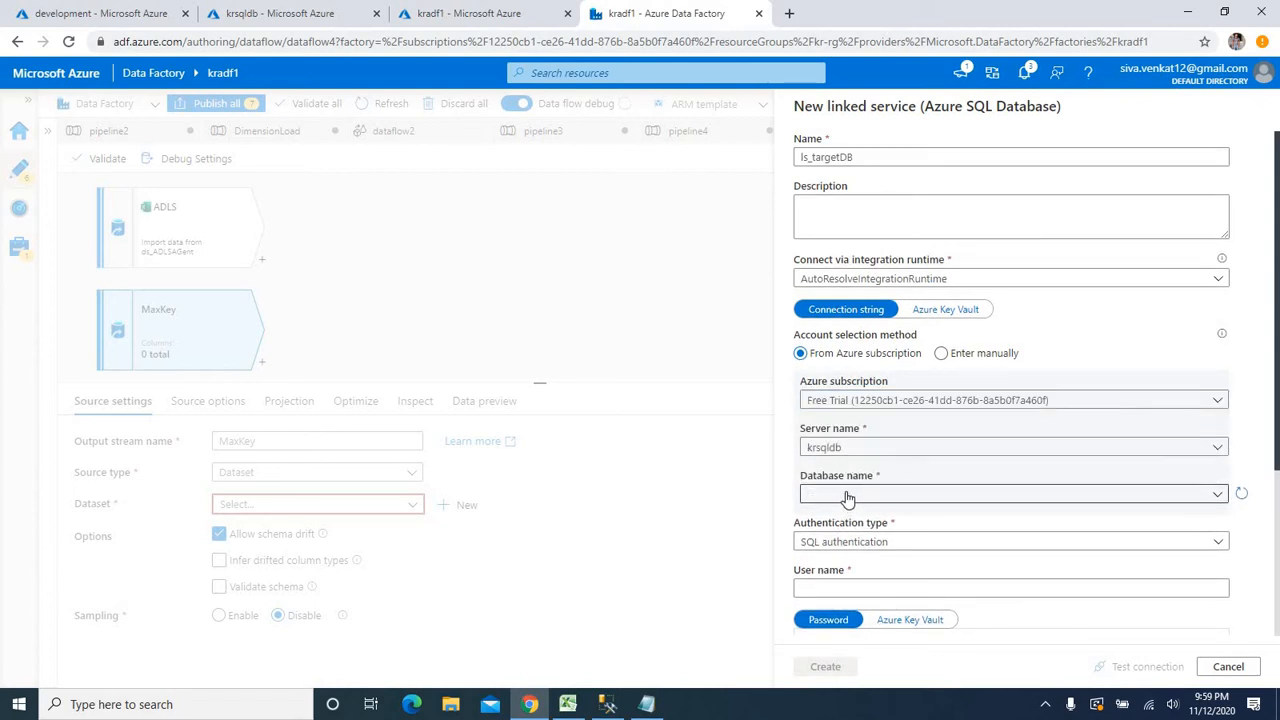
left_click(846, 497)
left_click(826, 519)
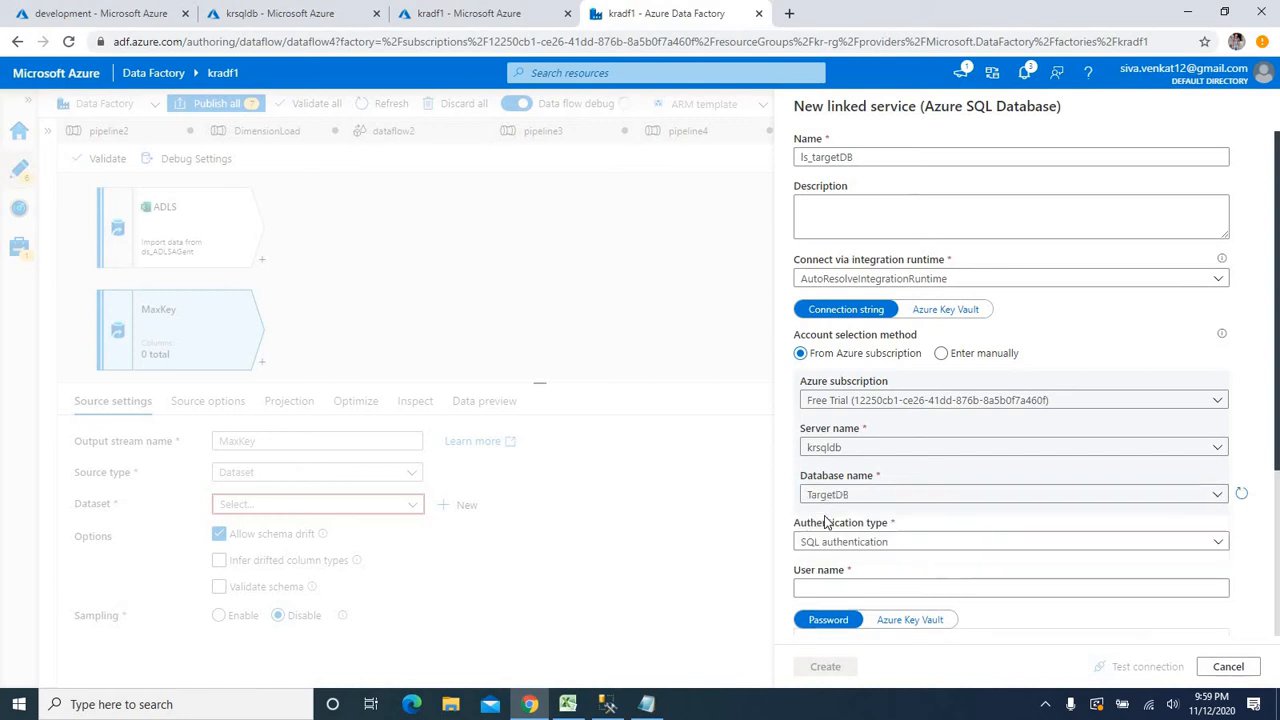
Enter sql as the user name and fill in the database password, and create the ls_targetDB linked service
type("sql")
key("Tab")
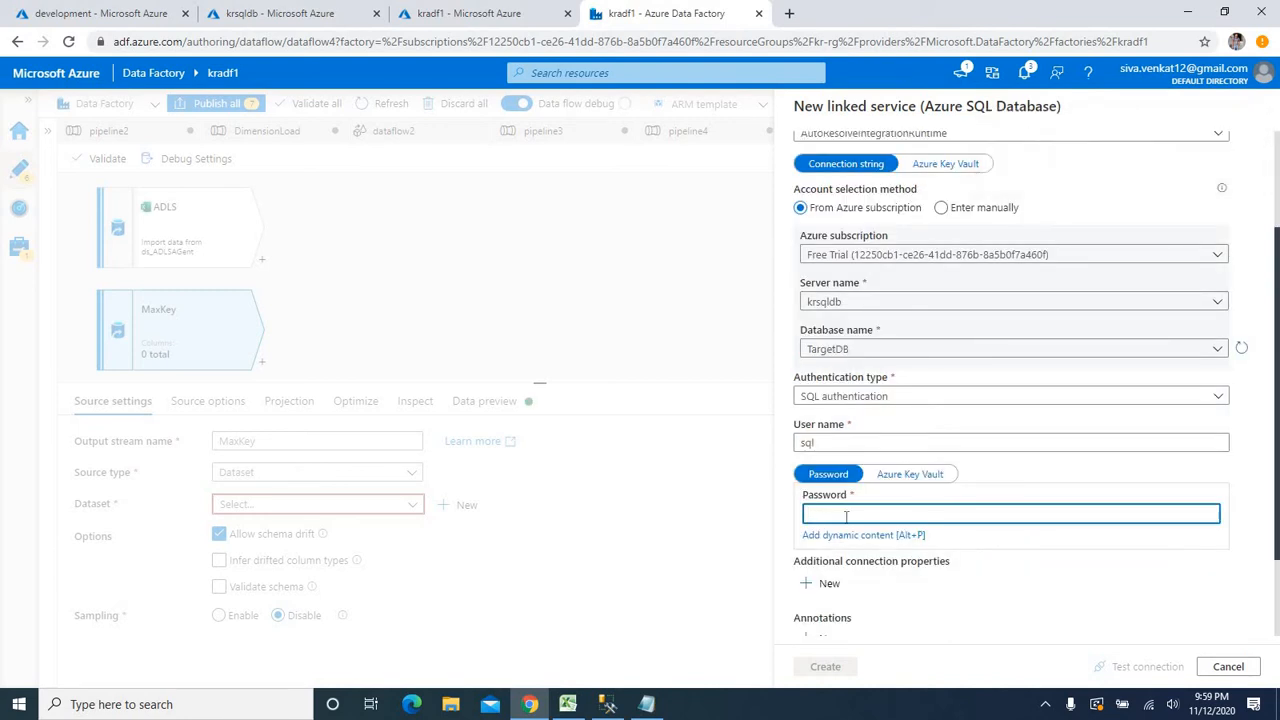
type("•••••")
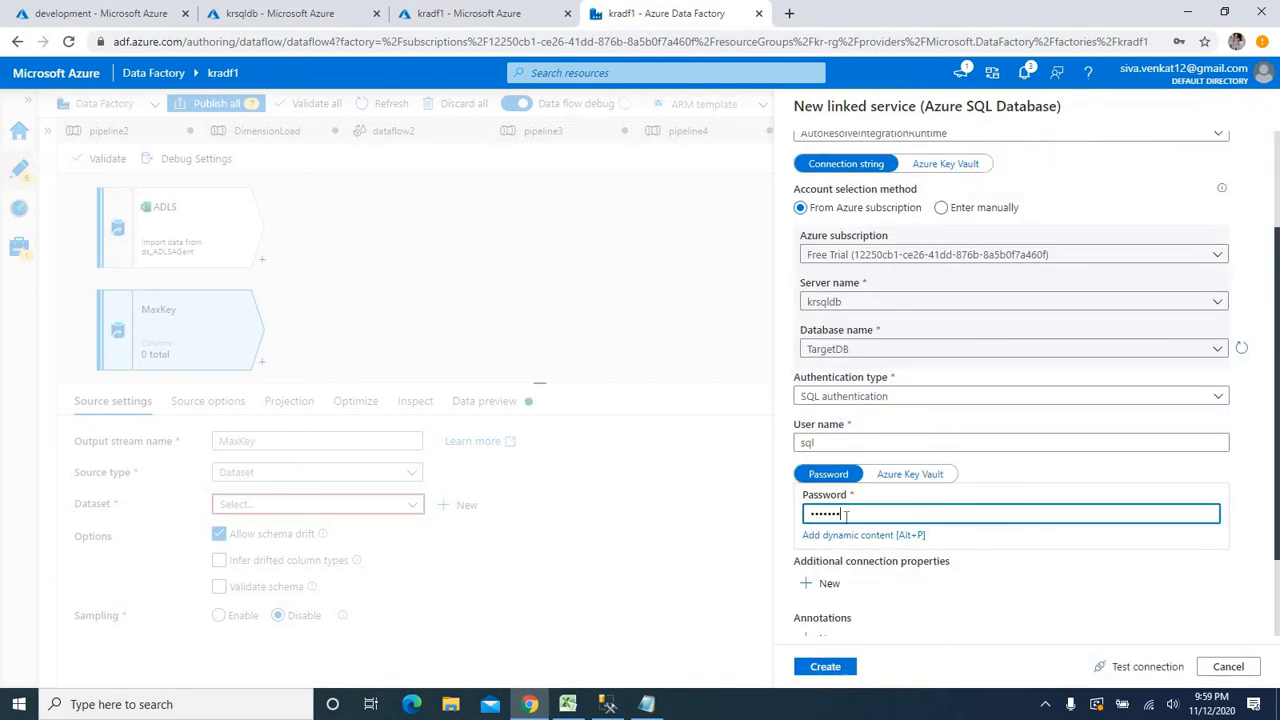
left_click(822, 667)
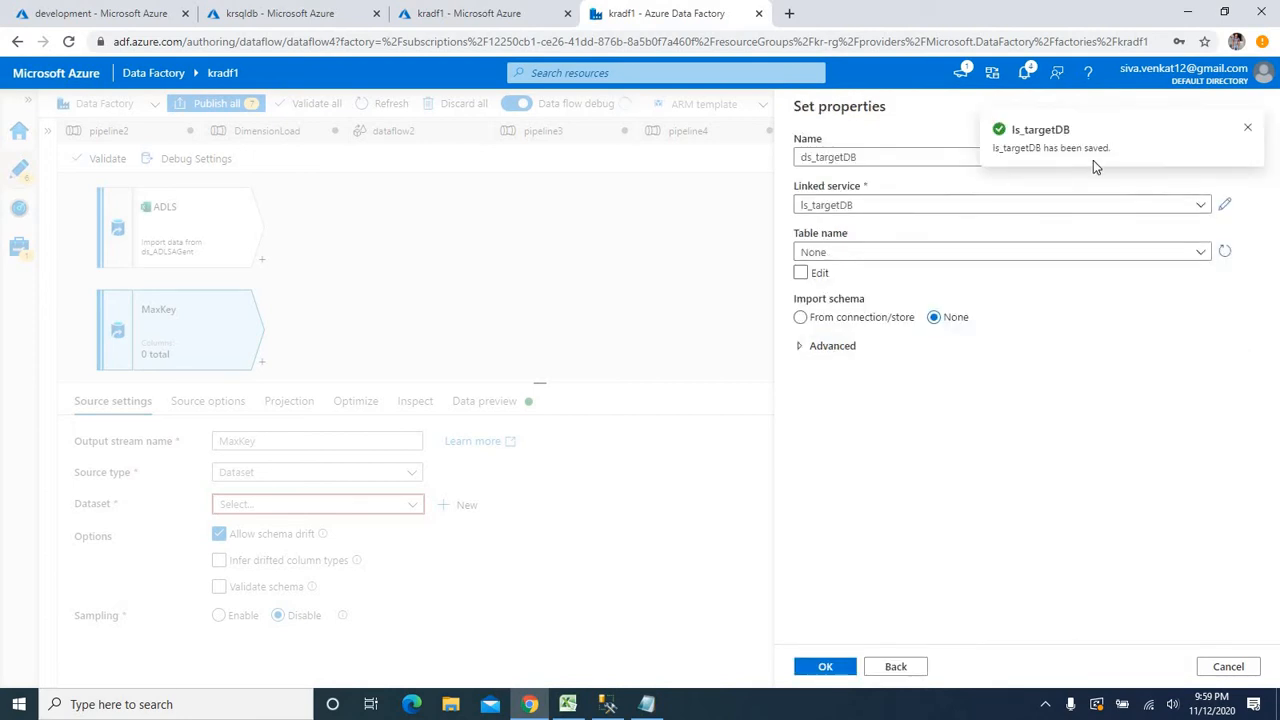
Select the dbo.dim_agent table for the ds_targetDB dataset and create the dataset
left_click(1202, 254)
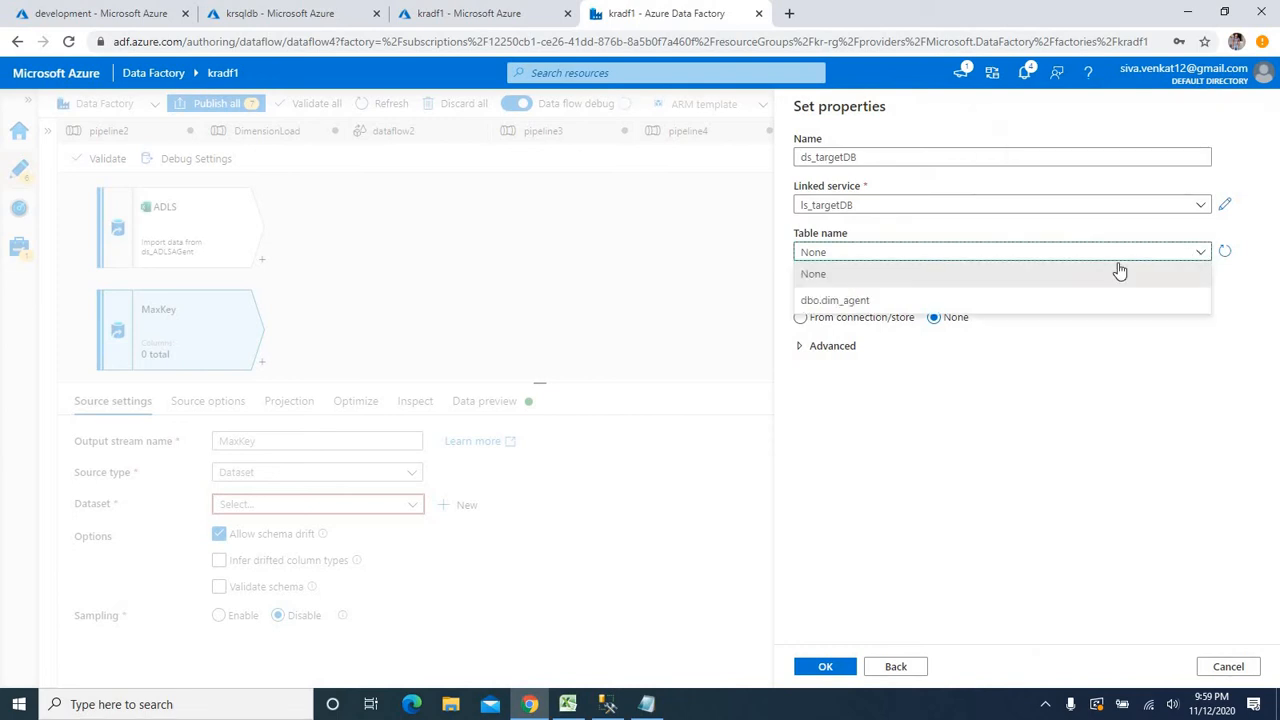
left_click(866, 303)
left_click(865, 303)
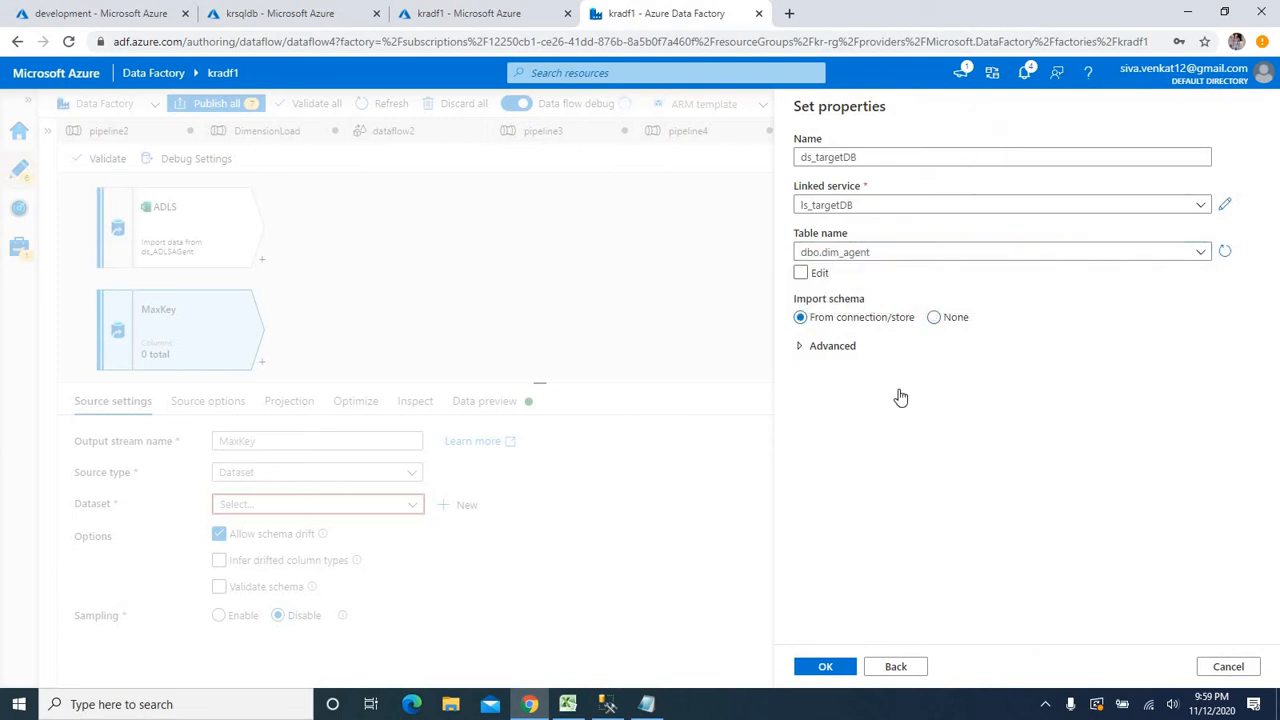
left_click(830, 668)
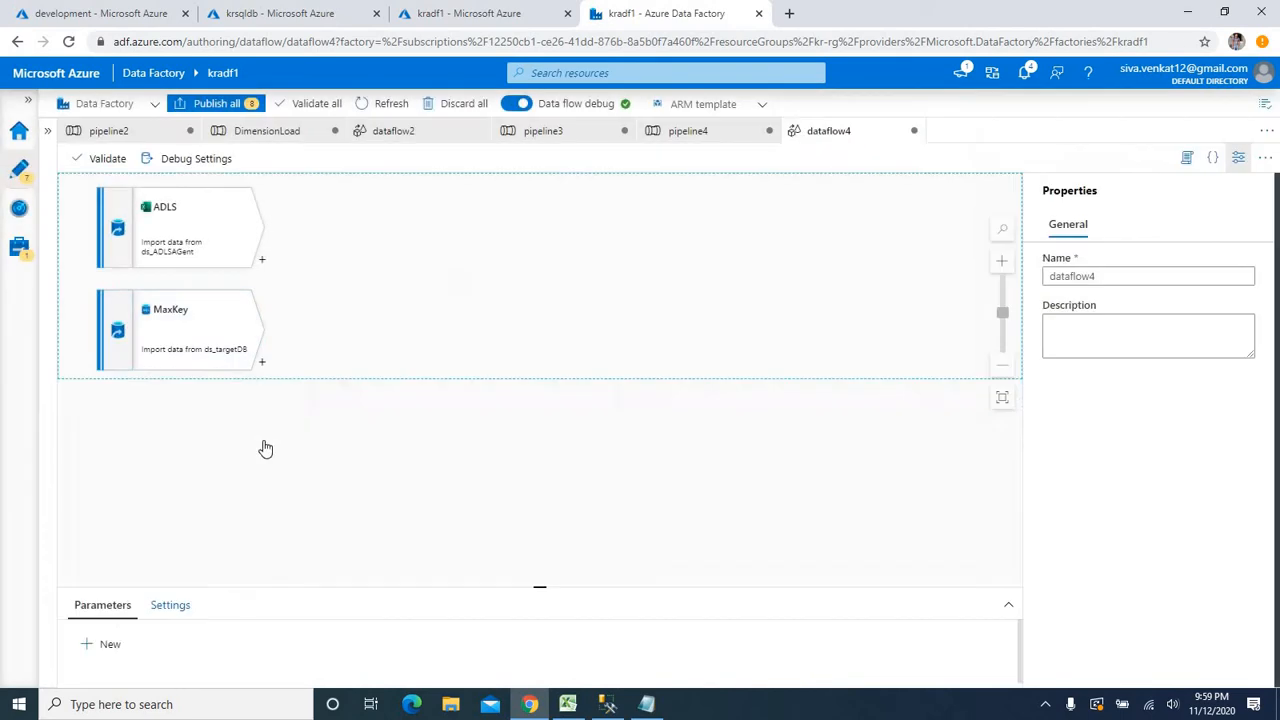
Switch the MaxKey source's input from the whole table to a query
left_click(207, 338)
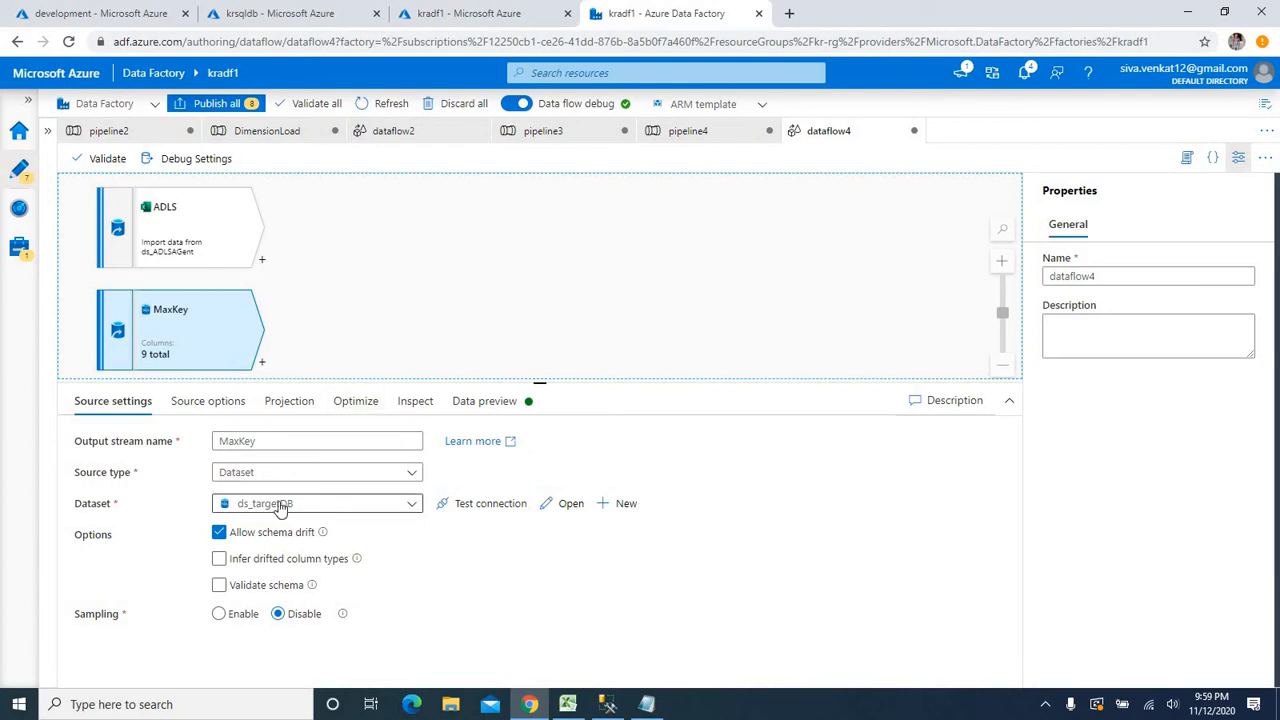
left_click(208, 404)
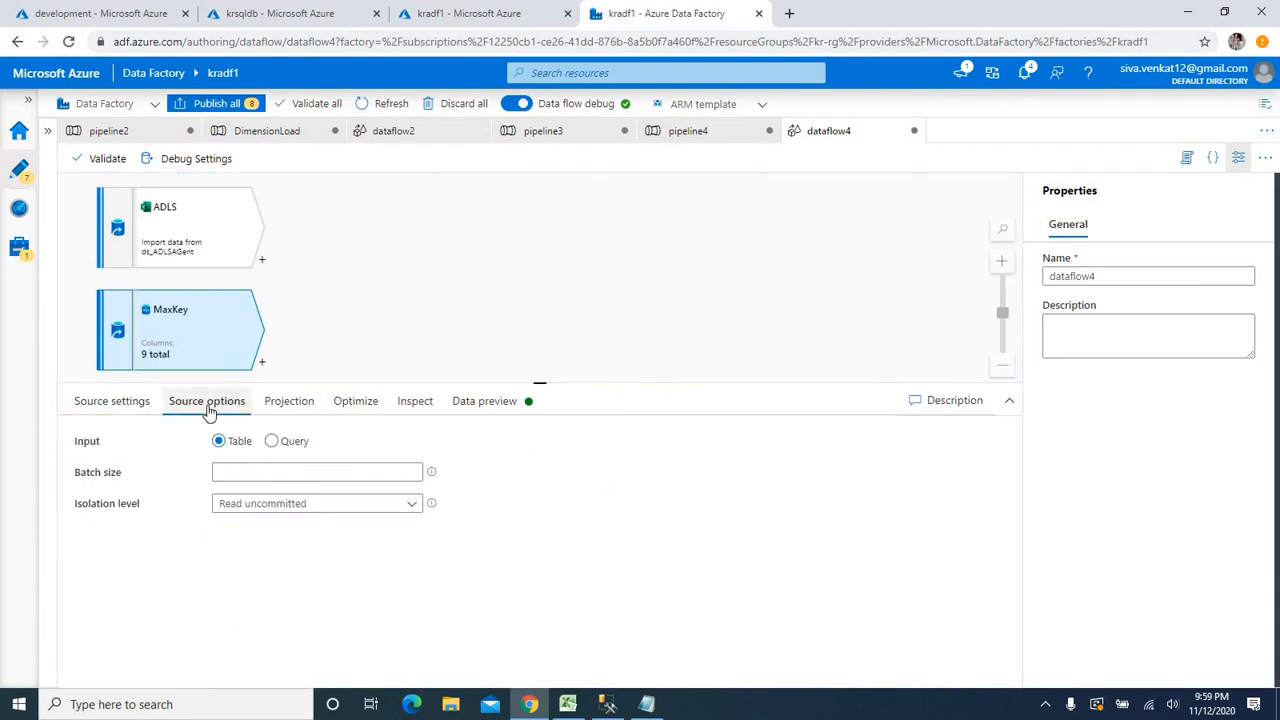
left_click(272, 441)
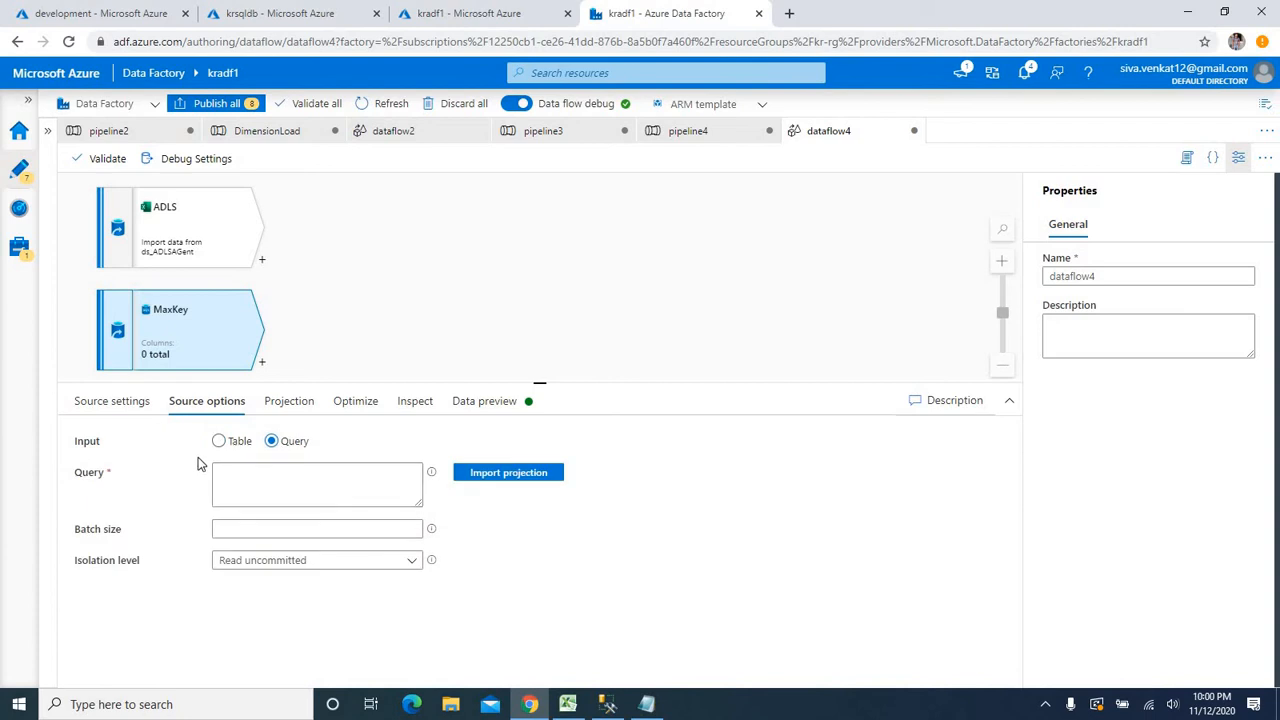
Enter the MaxKey query "select max(scdkey) as Maxkey from dim_agent" and import its projection
left_click(272, 485)
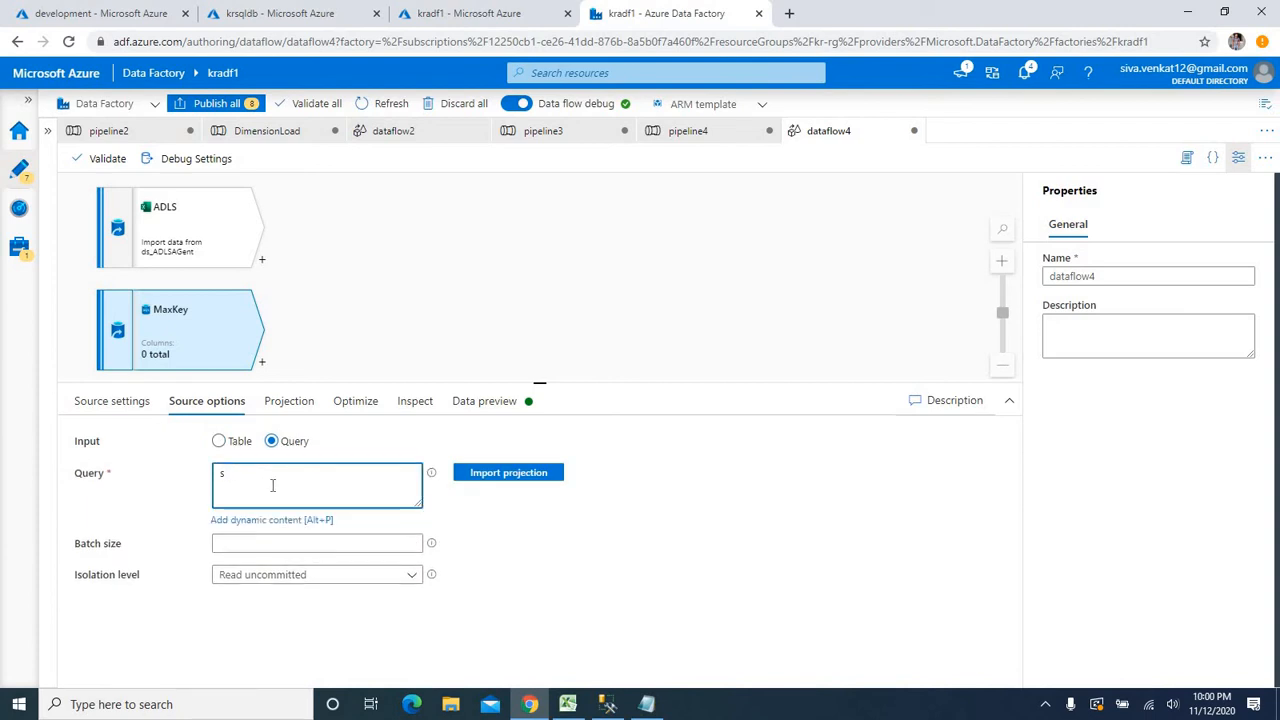
type("selct")
type("as maxkey")
key("Left")
key("Left")
key("Left")
key("Left")
key("Left")
key("BackSpace")
type("M")
left_click(373, 473)
type("from")
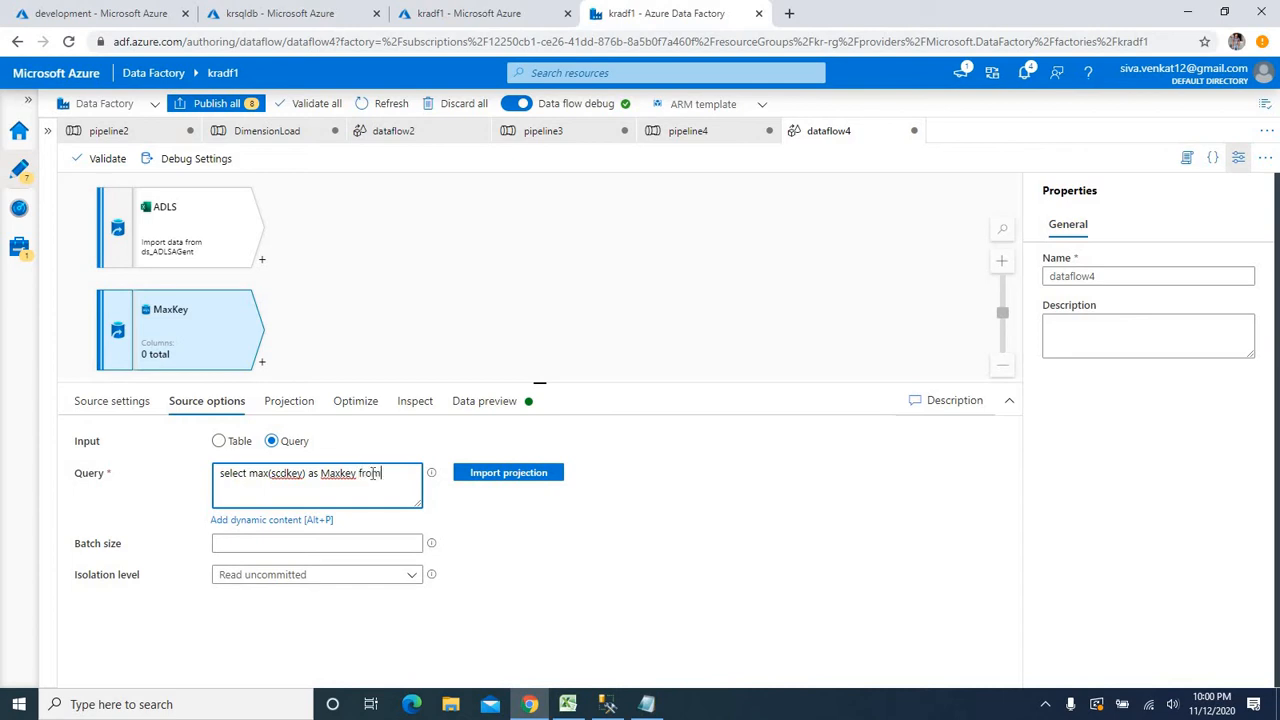
type(" dim_agent")
left_click(494, 483)
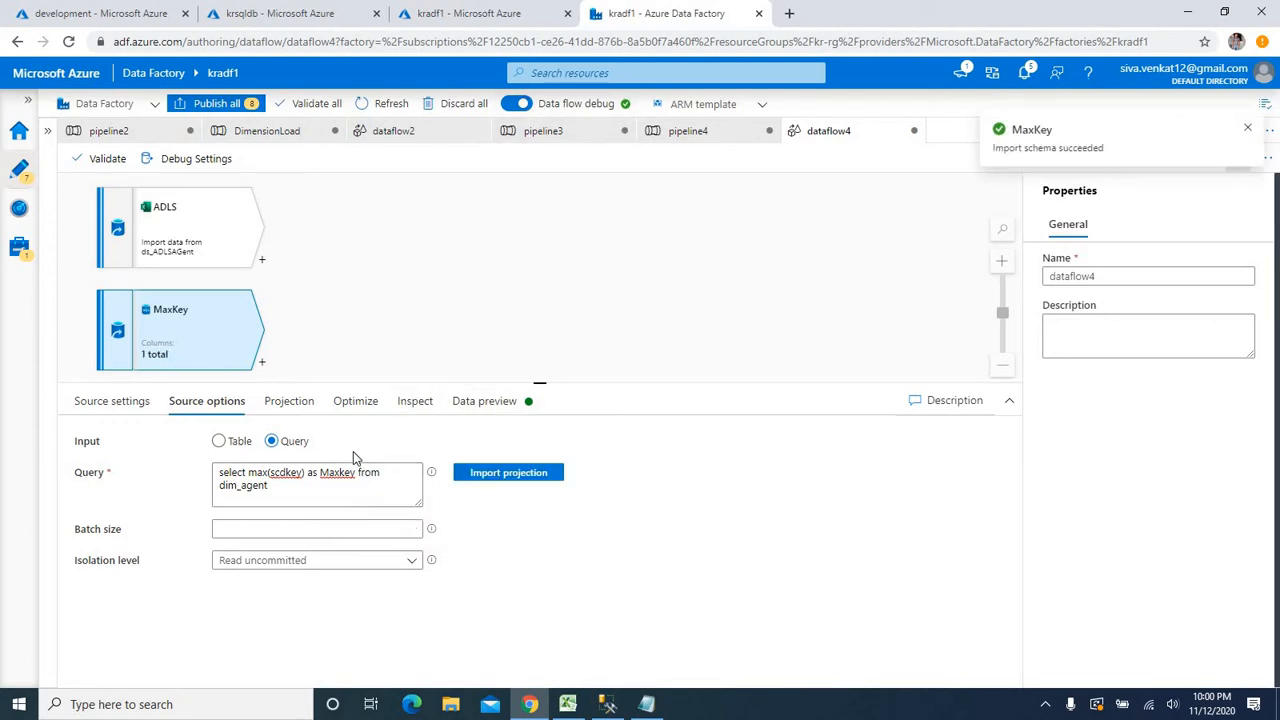
Add a Select transformation after the ADLS source
left_click(355, 272)
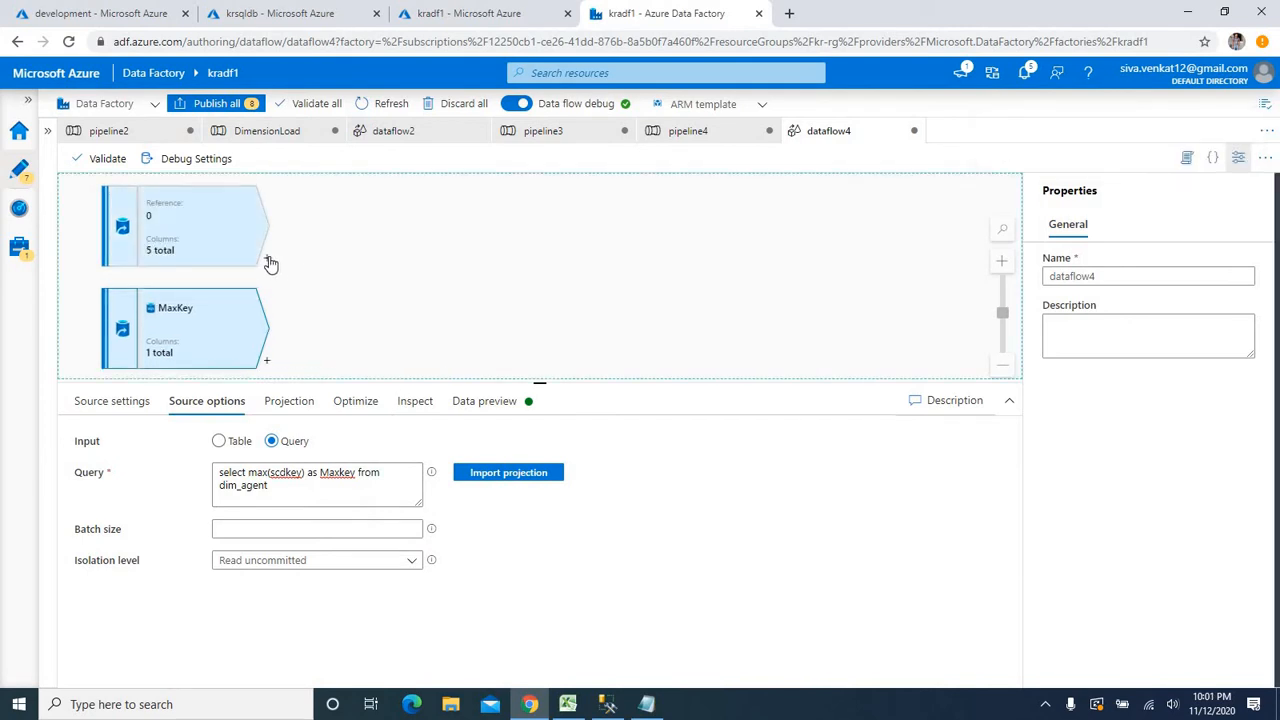
left_click(317, 266)
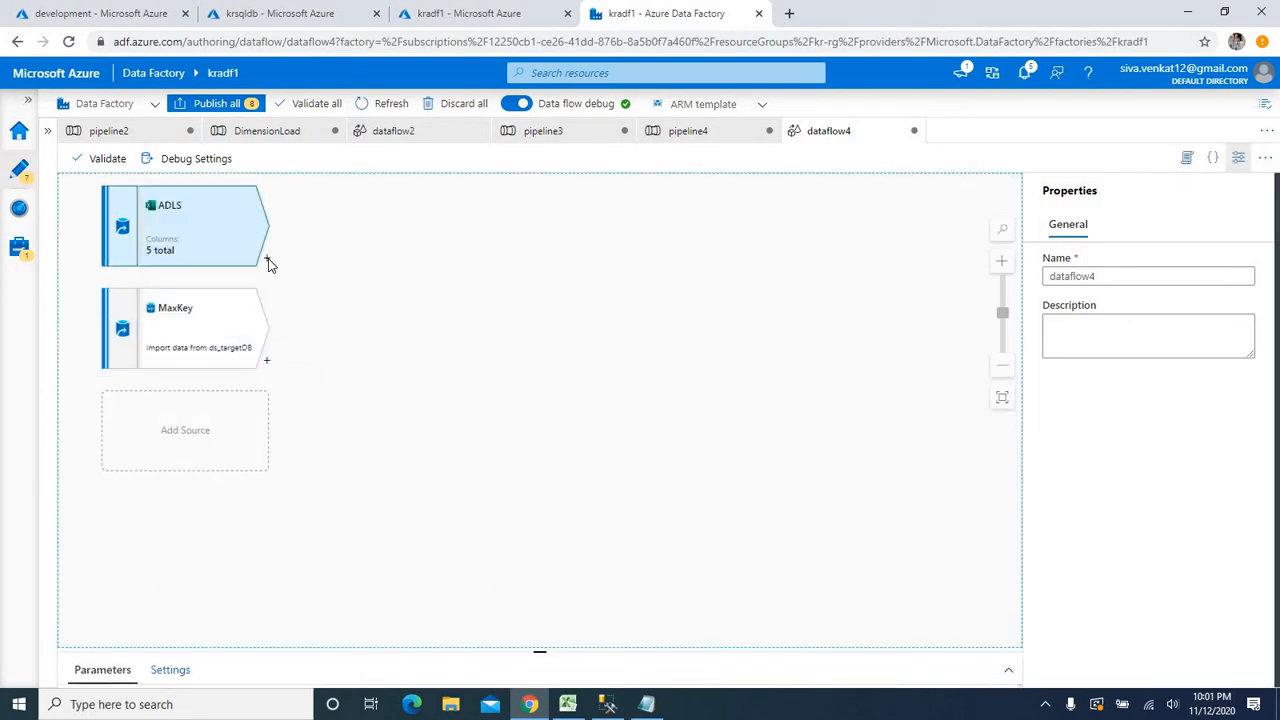
left_click(266, 260)
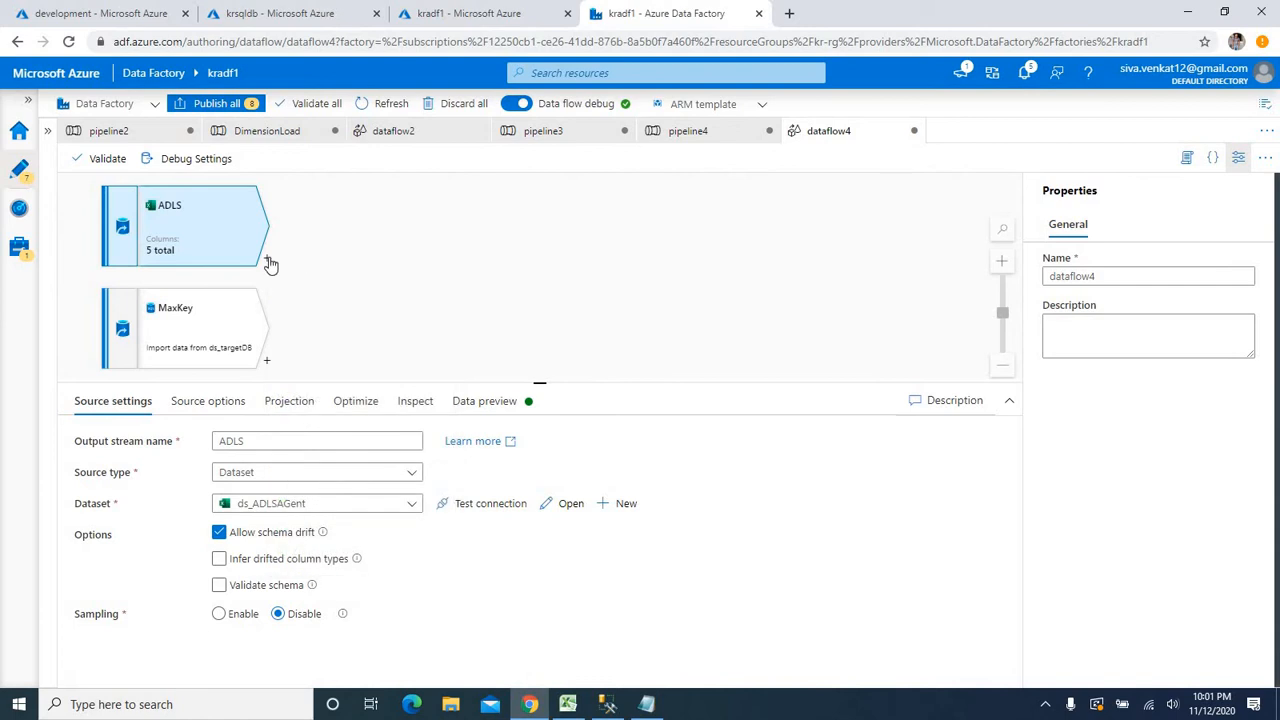
left_click(267, 262)
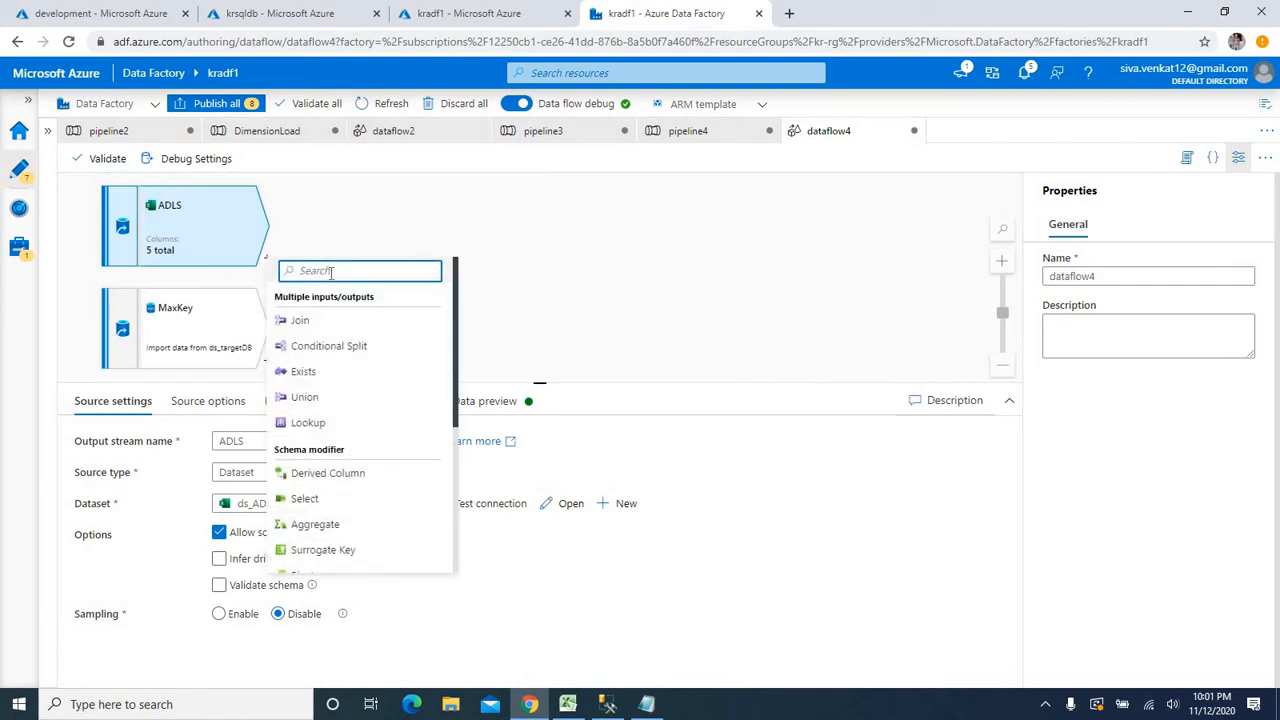
type("sel")
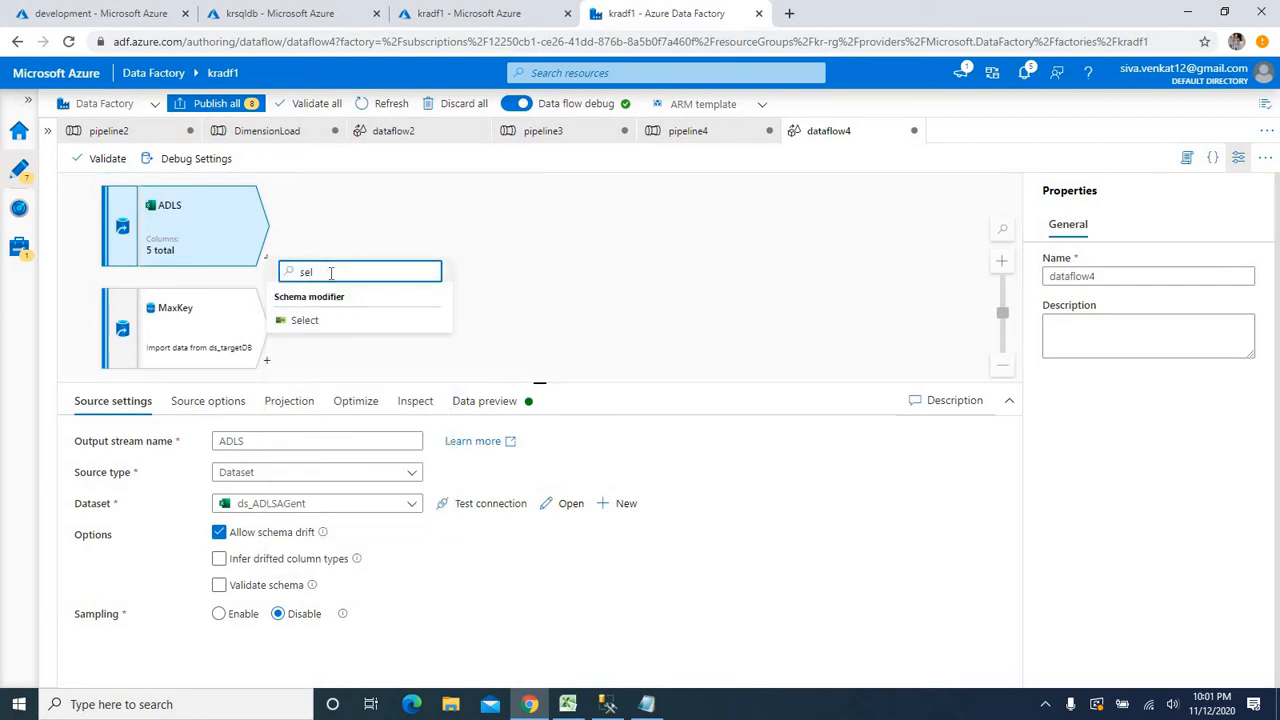
left_click(297, 322)
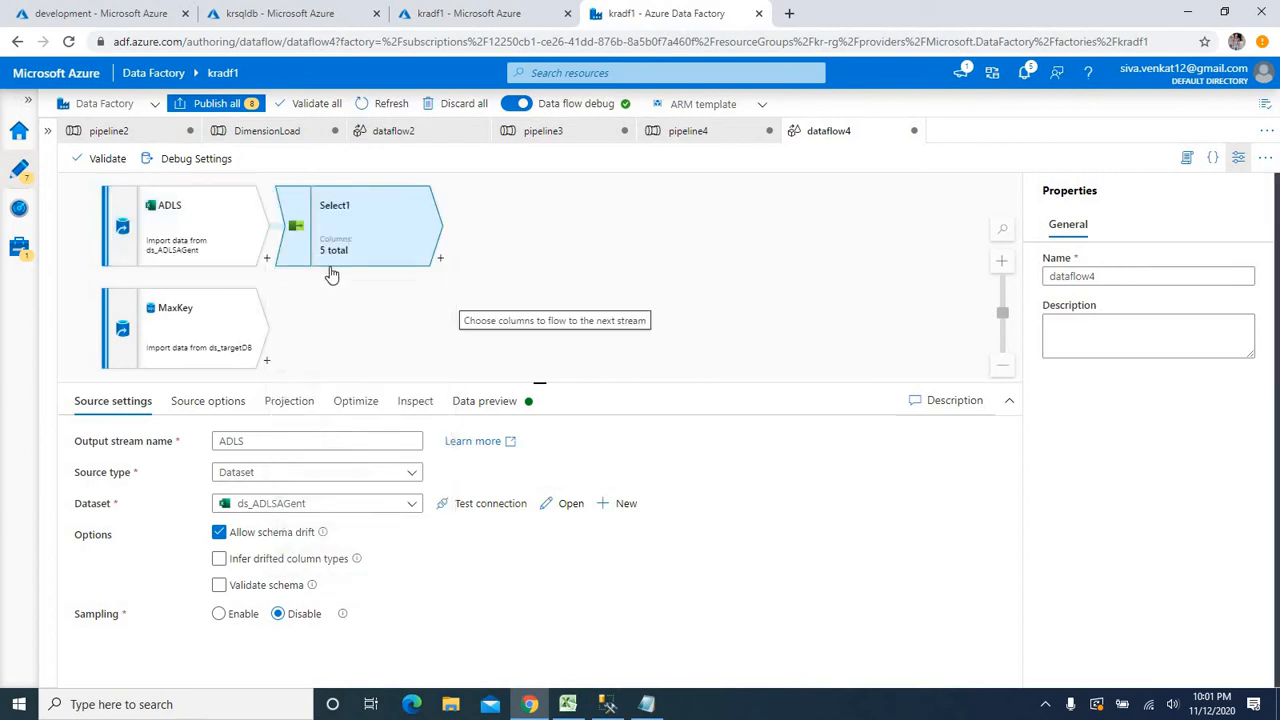
Rename the Select1 output columns to src_AgentID, src_Name, src_Designation, src_ConatctNo and src_Location
left_click(190, 213)
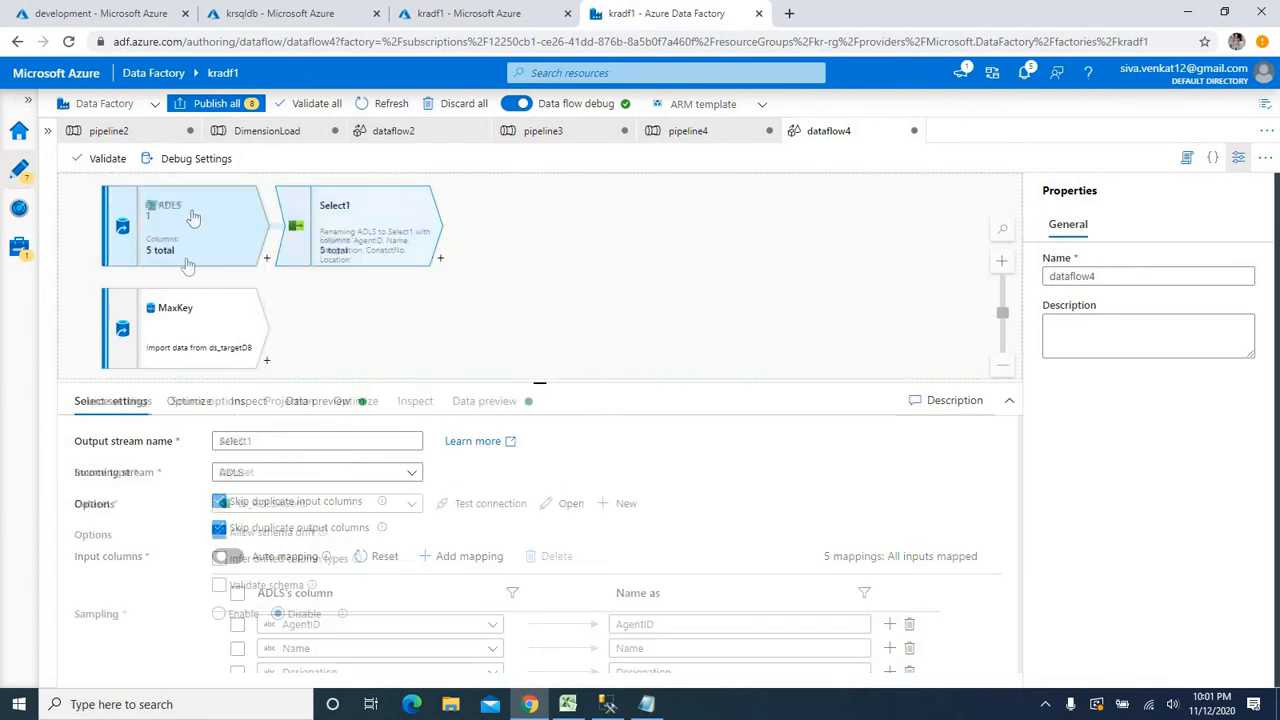
left_click(347, 224)
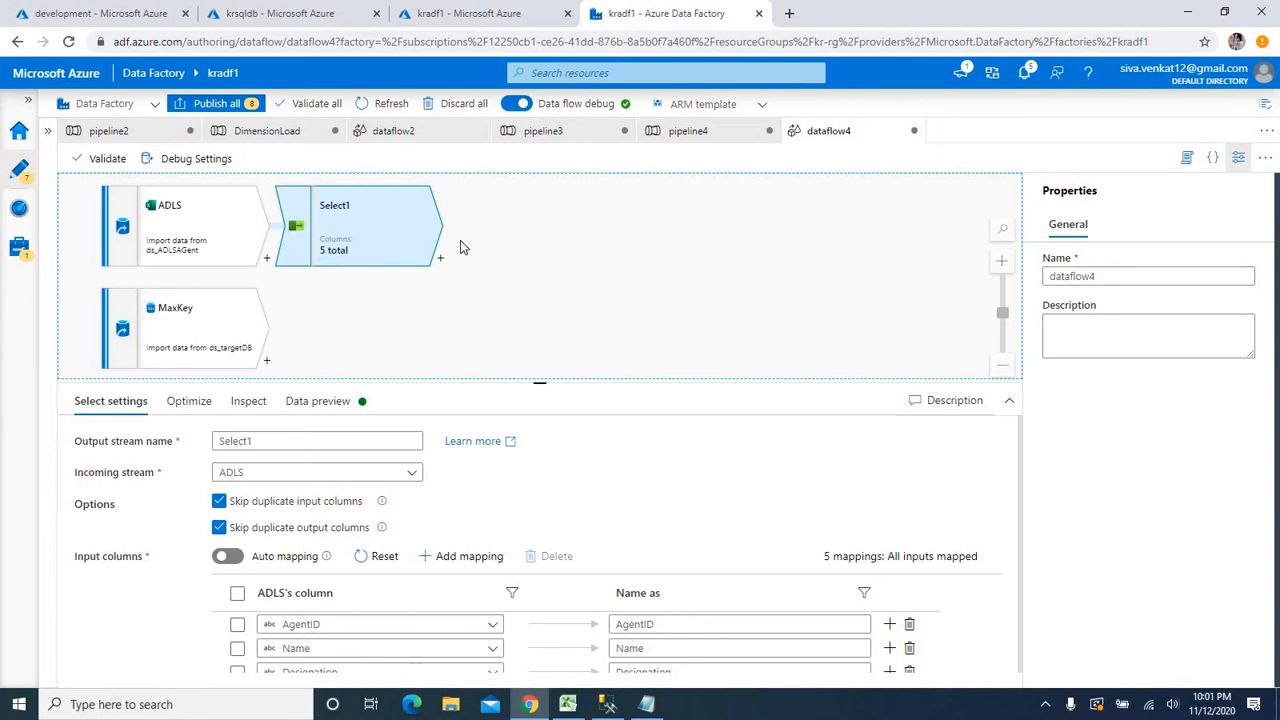
left_click_drag(546, 382, 546, 287)
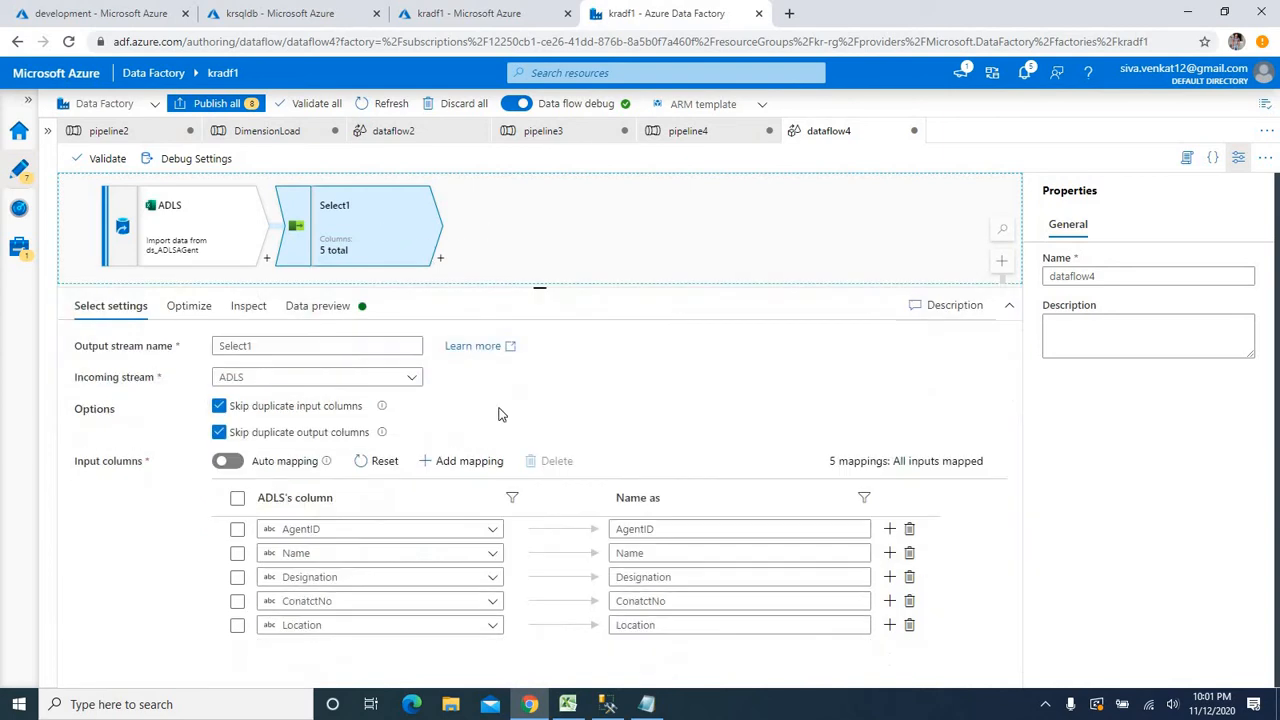
left_click(622, 529)
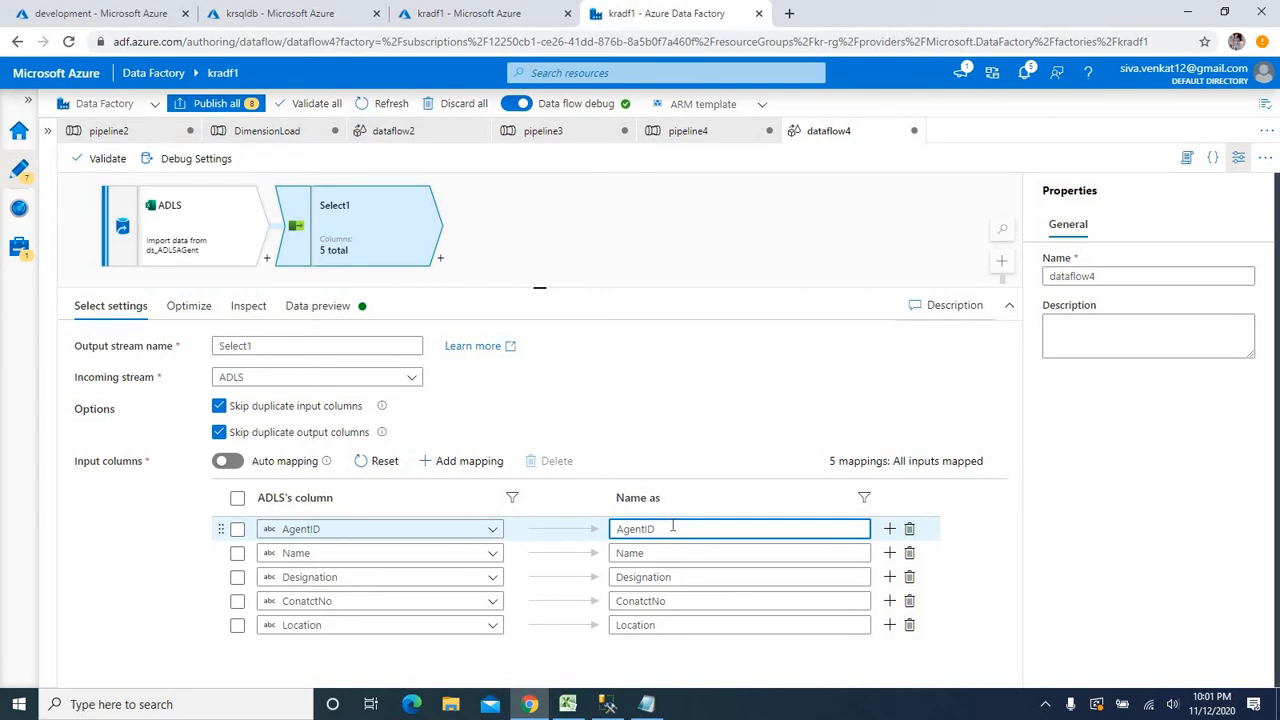
type("src_")
left_click(617, 553)
type("src_")
left_click(617, 577)
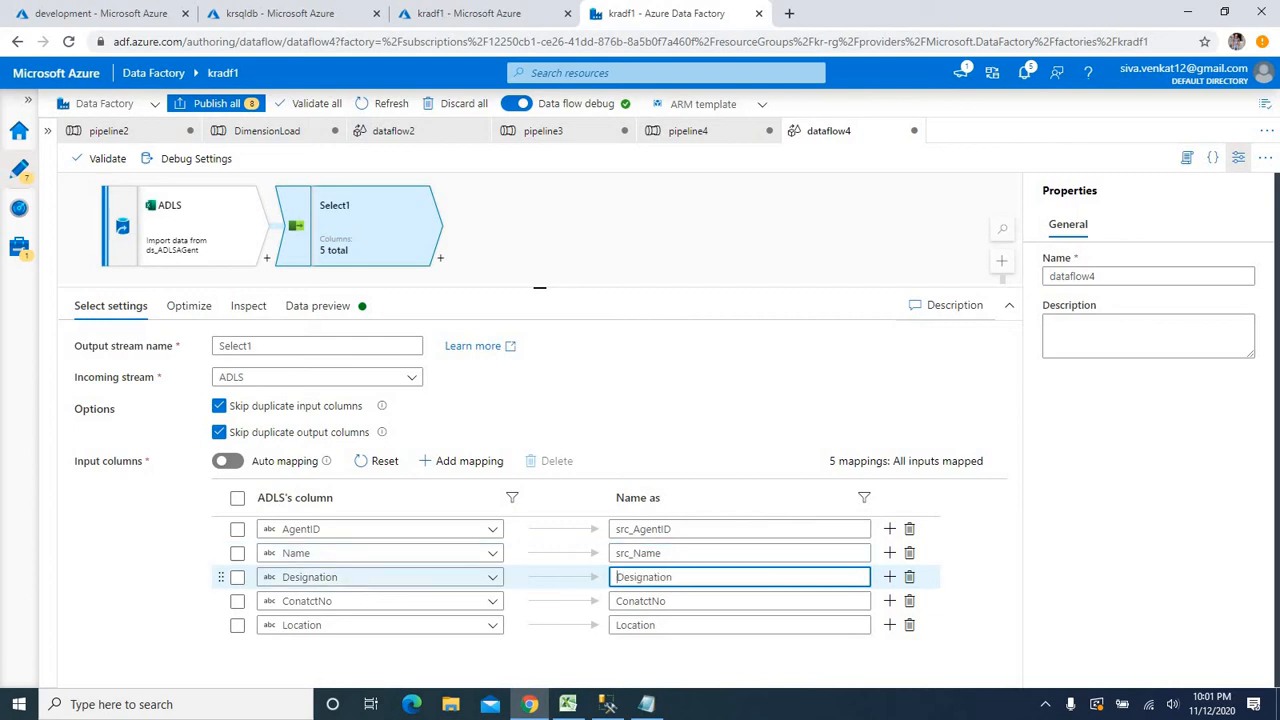
type("src_")
left_click(617, 601)
type("src_")
left_click(617, 624)
type("src_")
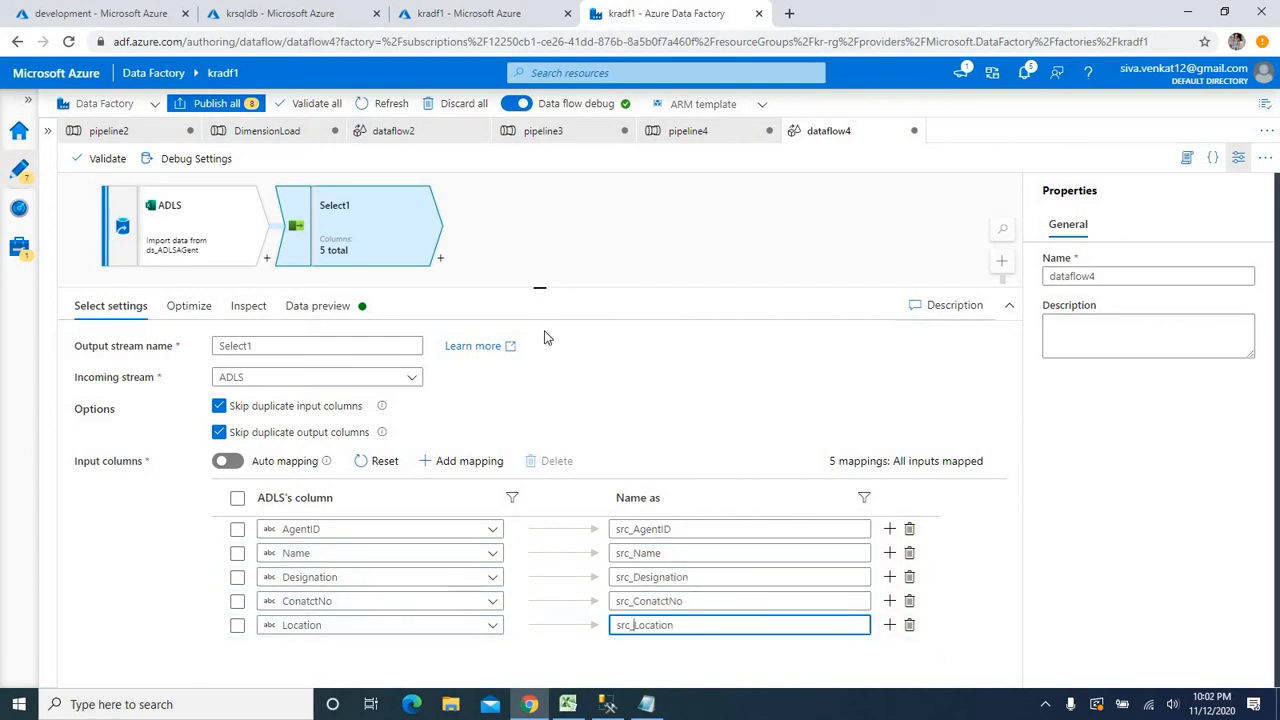
left_click_drag(540, 288, 548, 360)
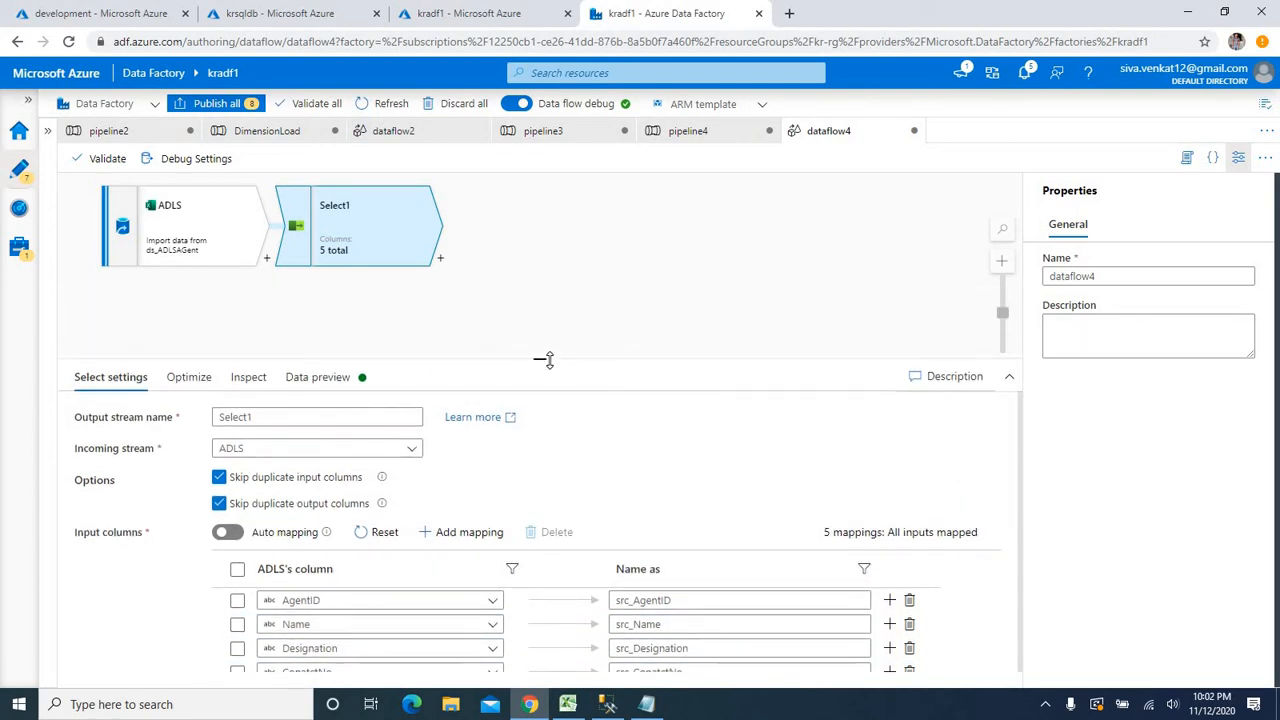
left_click_drag(548, 360, 549, 331)
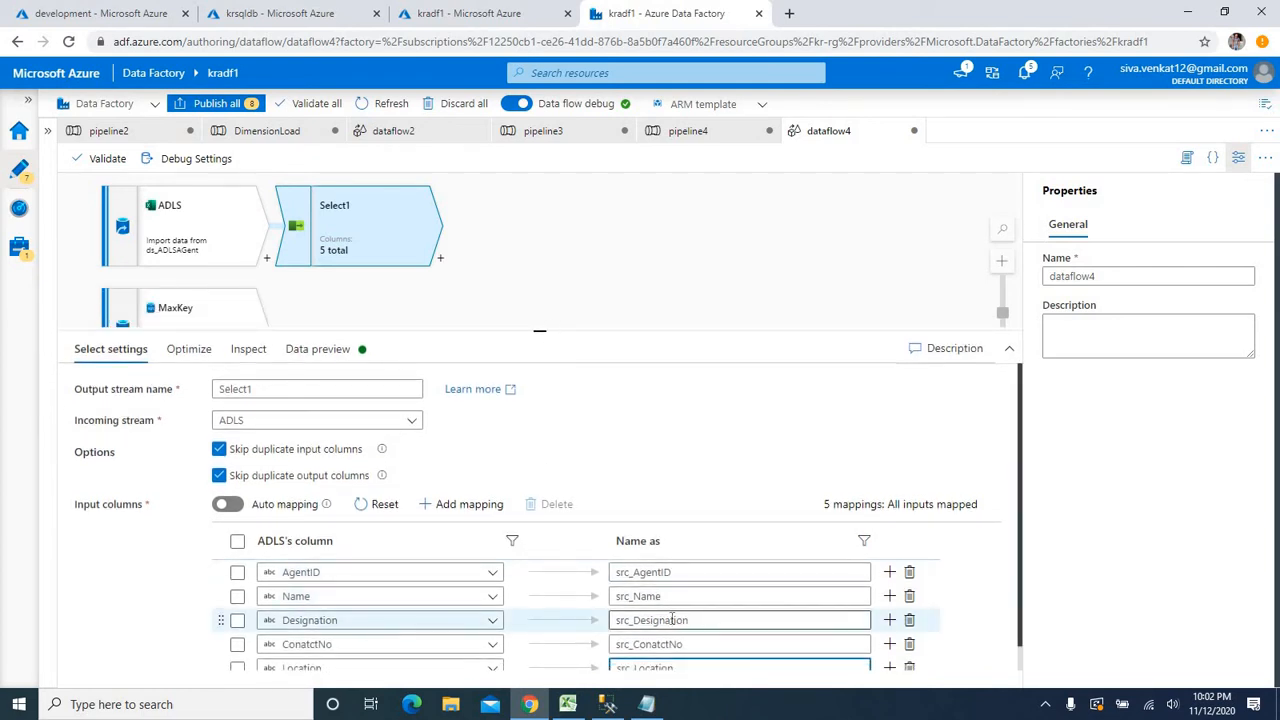
scroll(653, 580, "down", 1)
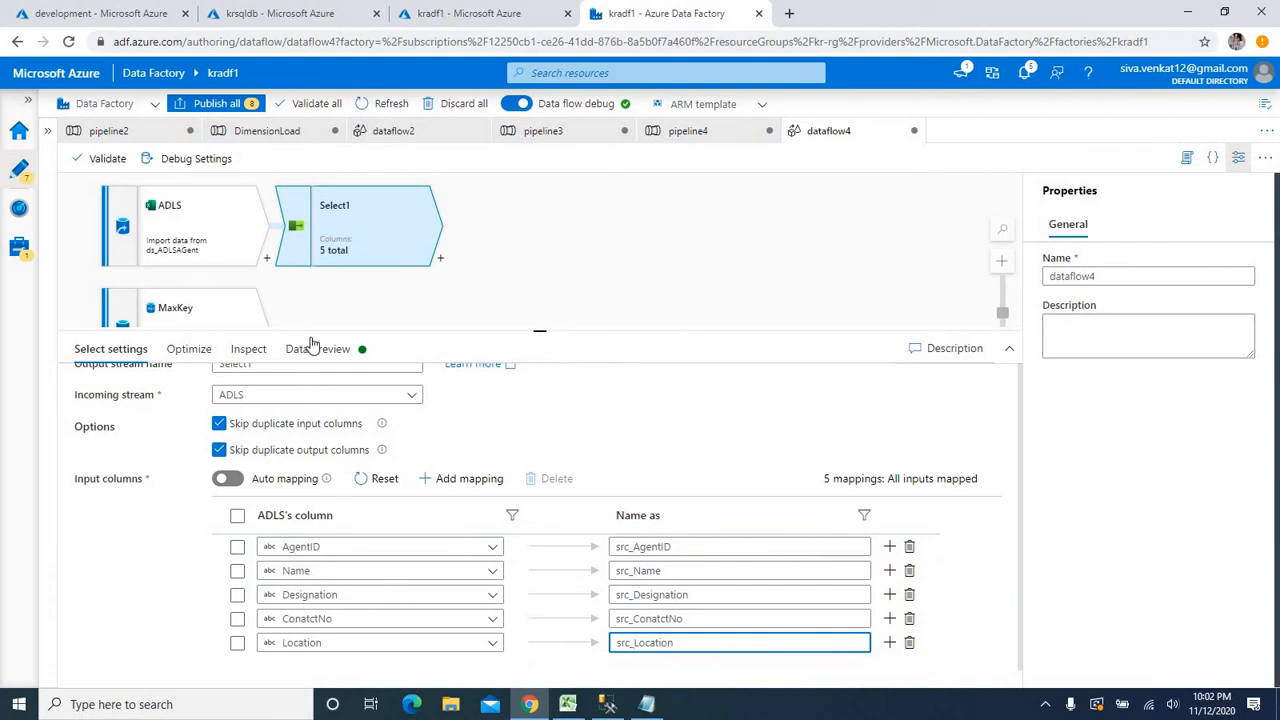
scroll(430, 385, "up", 1)
Check AgentID's data type in the dim_agent script in SQL Server Management Studio and set AgentID to integer in the ADLS source's projection
left_click(350, 282)
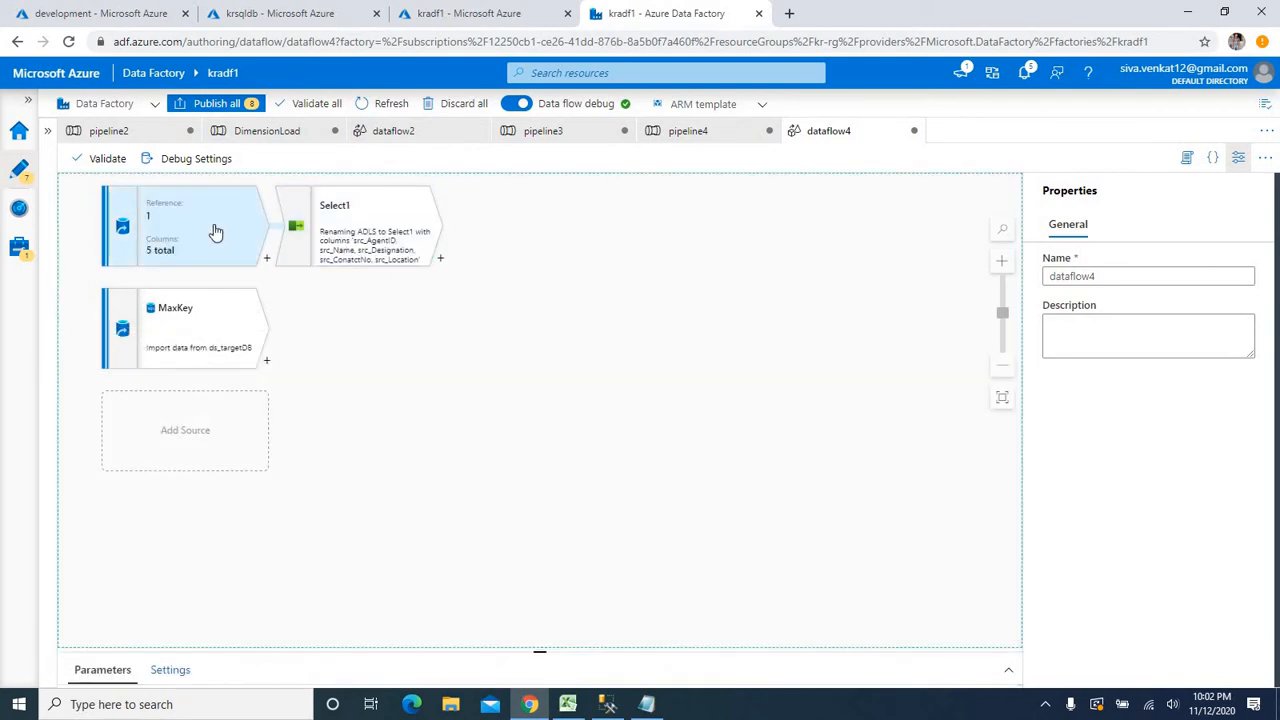
left_click(215, 232)
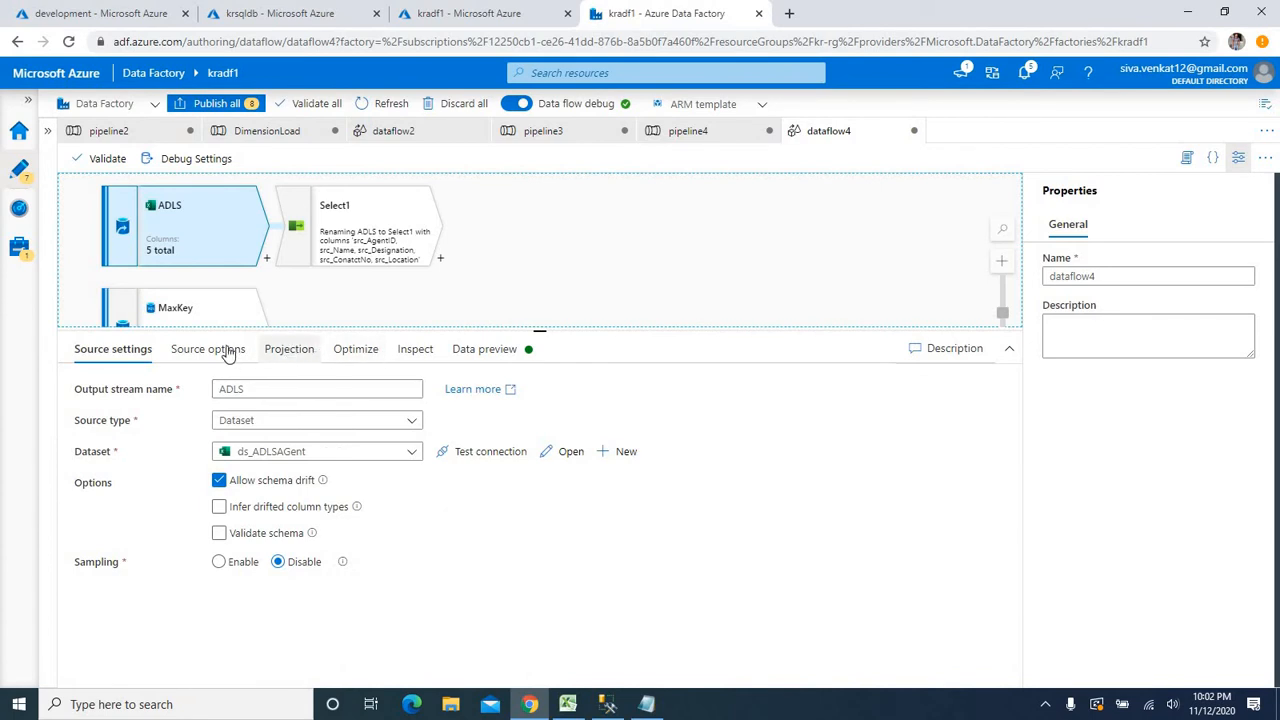
left_click(285, 356)
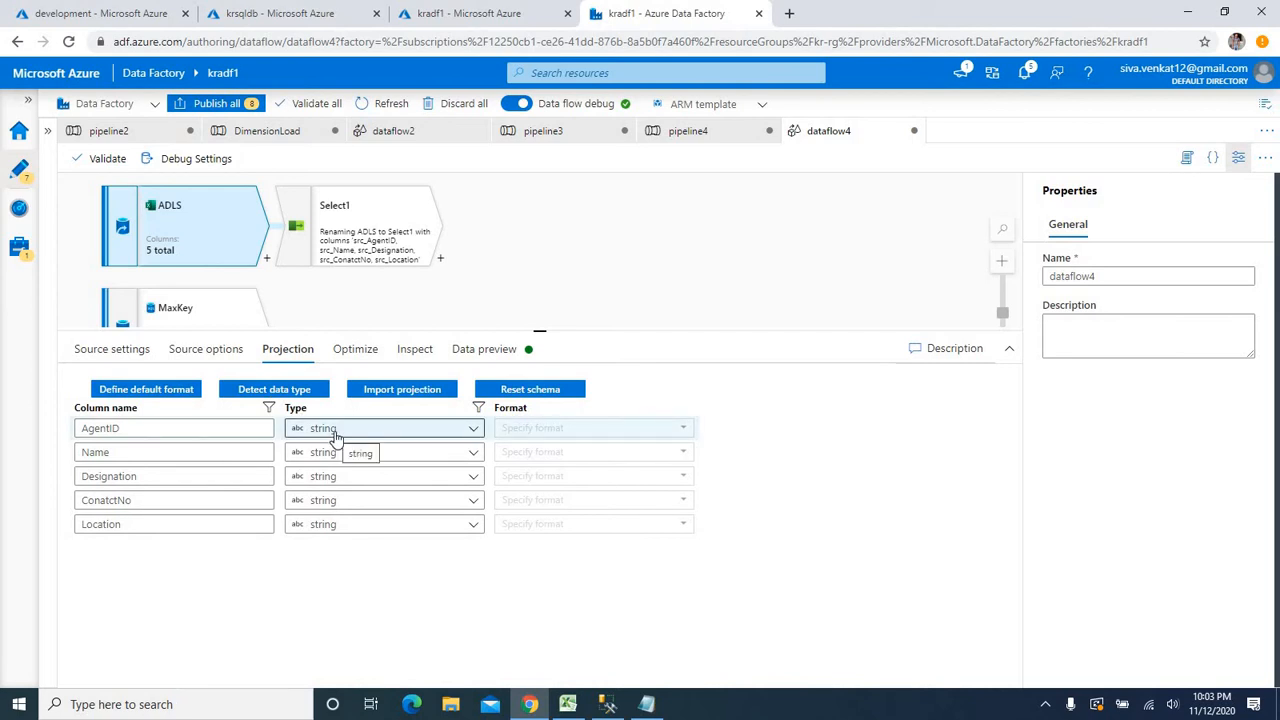
left_click(608, 704)
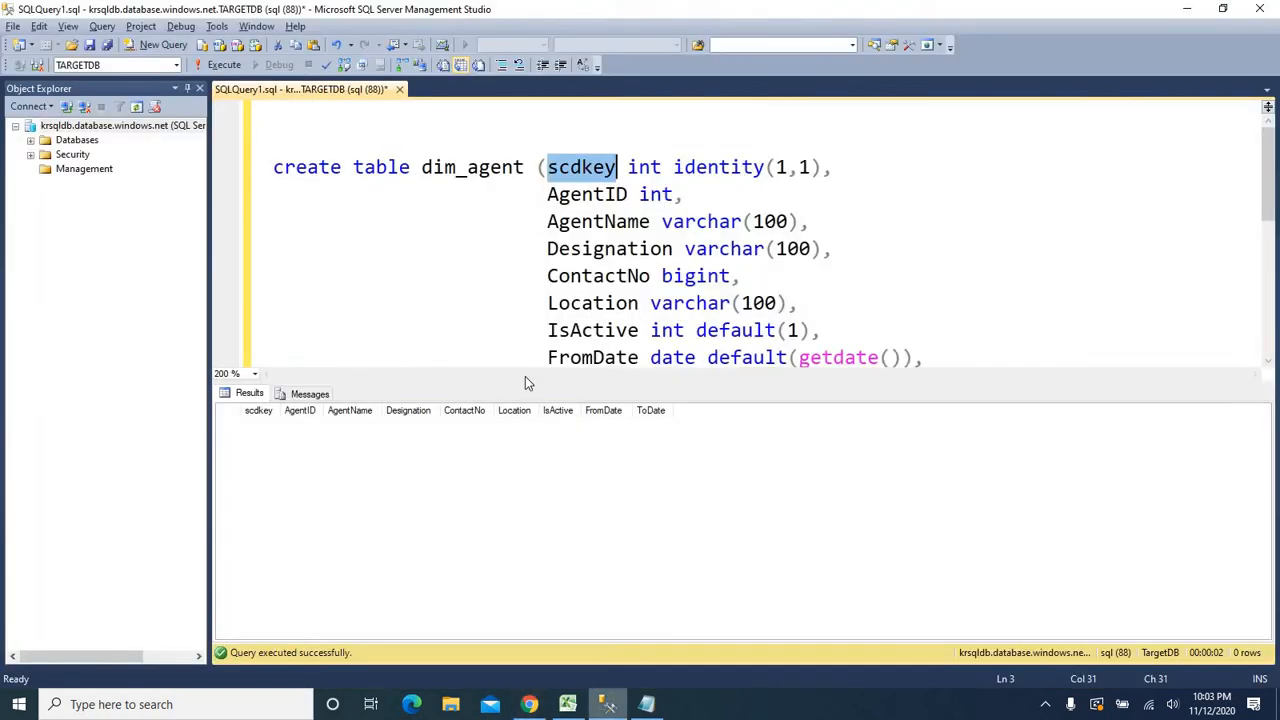
double_click(601, 200)
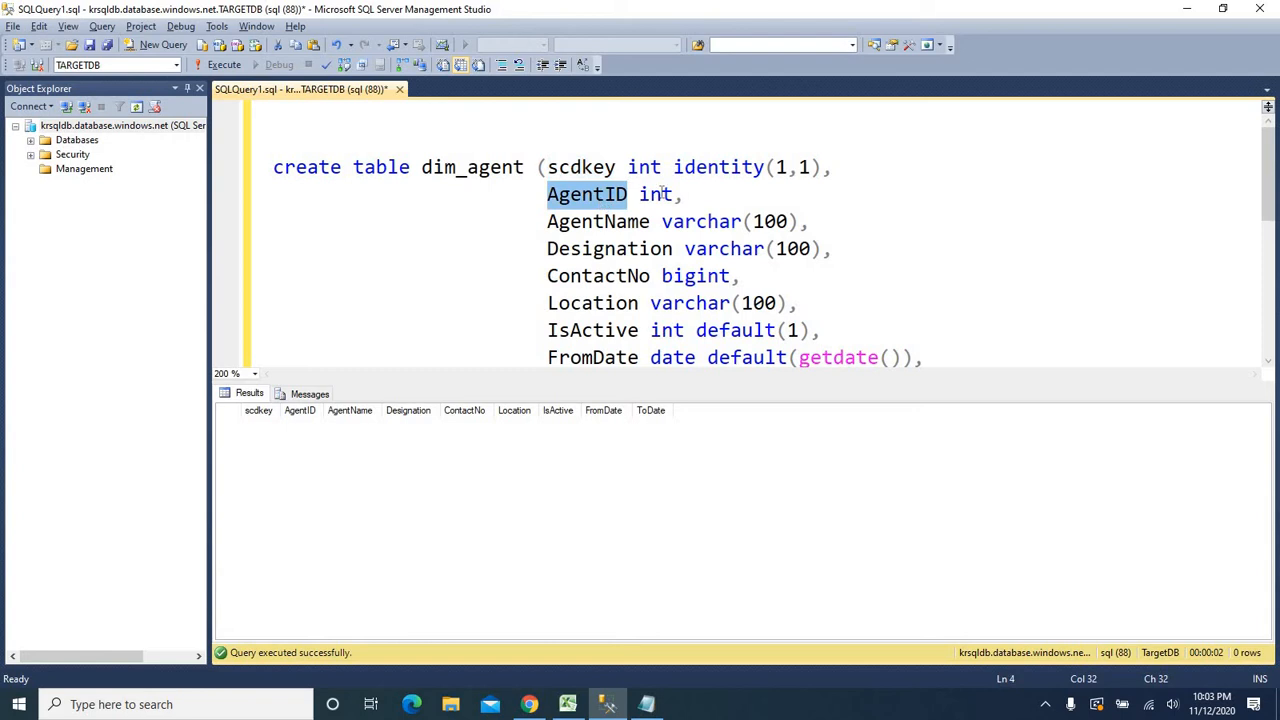
left_click_drag(683, 194, 536, 194)
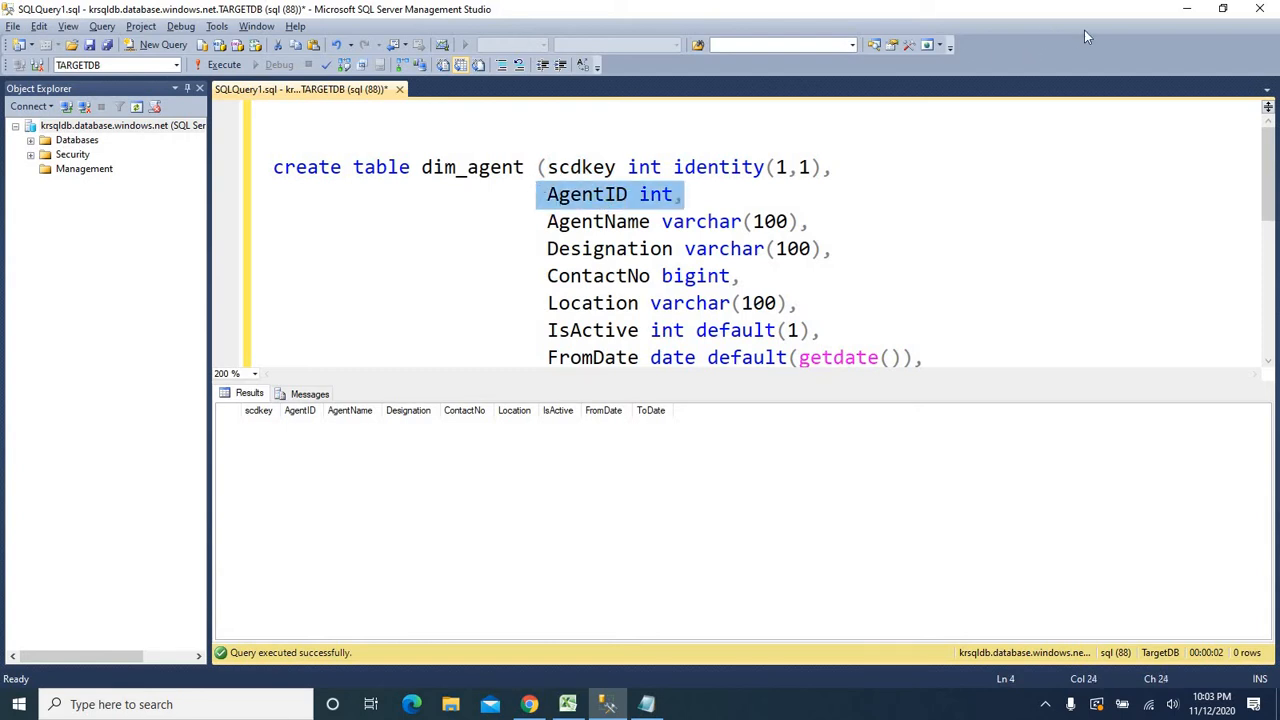
left_click(1184, 12)
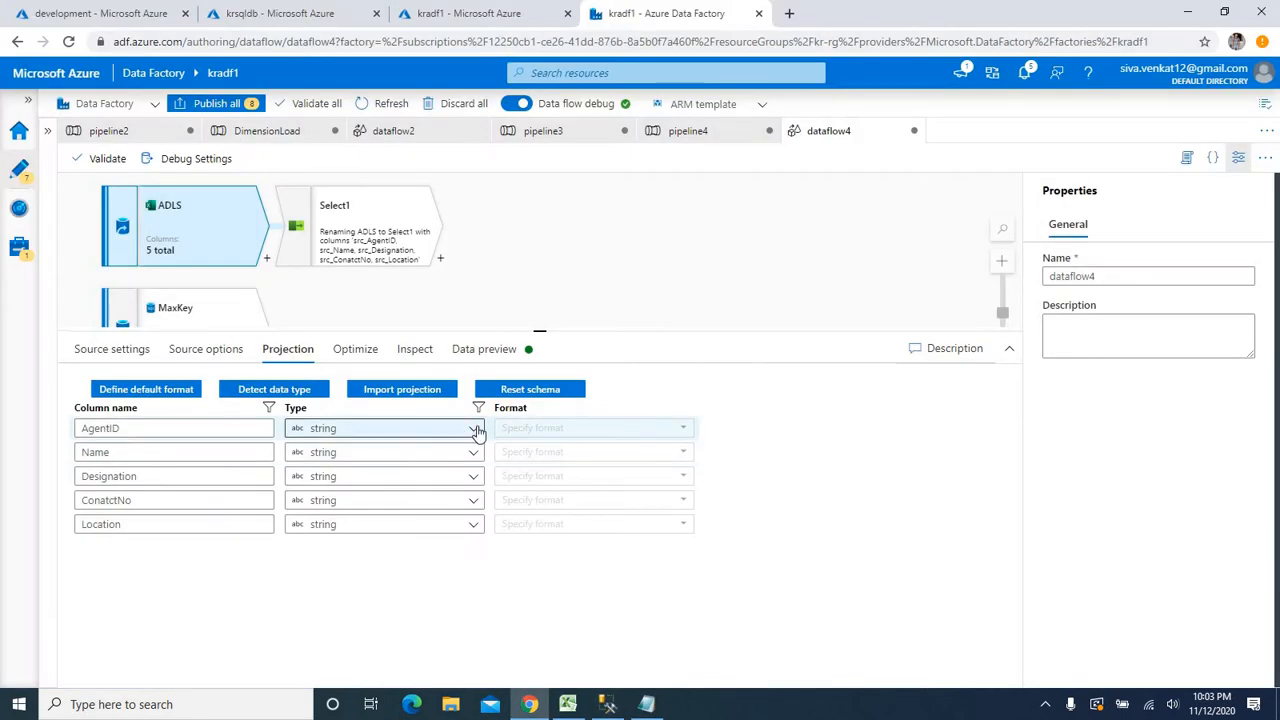
left_click(330, 428)
left_click(320, 508)
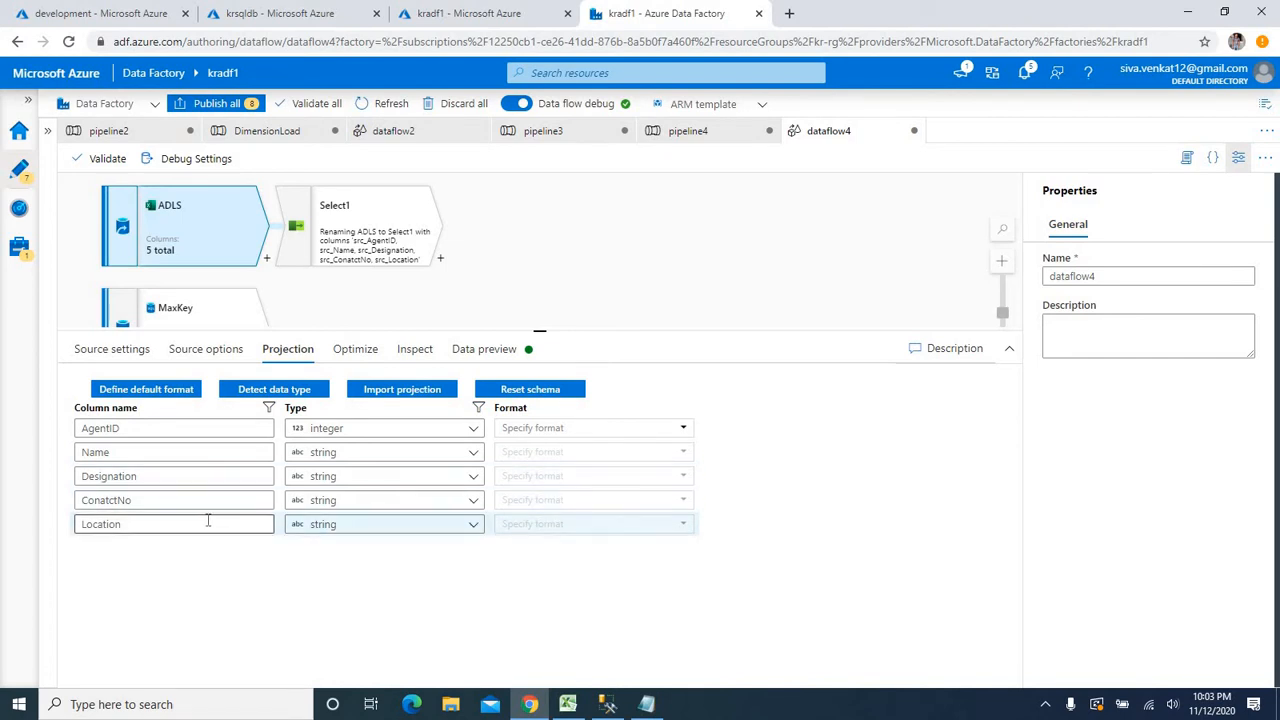
Check ContactNo's data type in the dim_agent script in SQL Server Management Studio and set ConatctNo to long in the ADLS source's projection
left_click(349, 500)
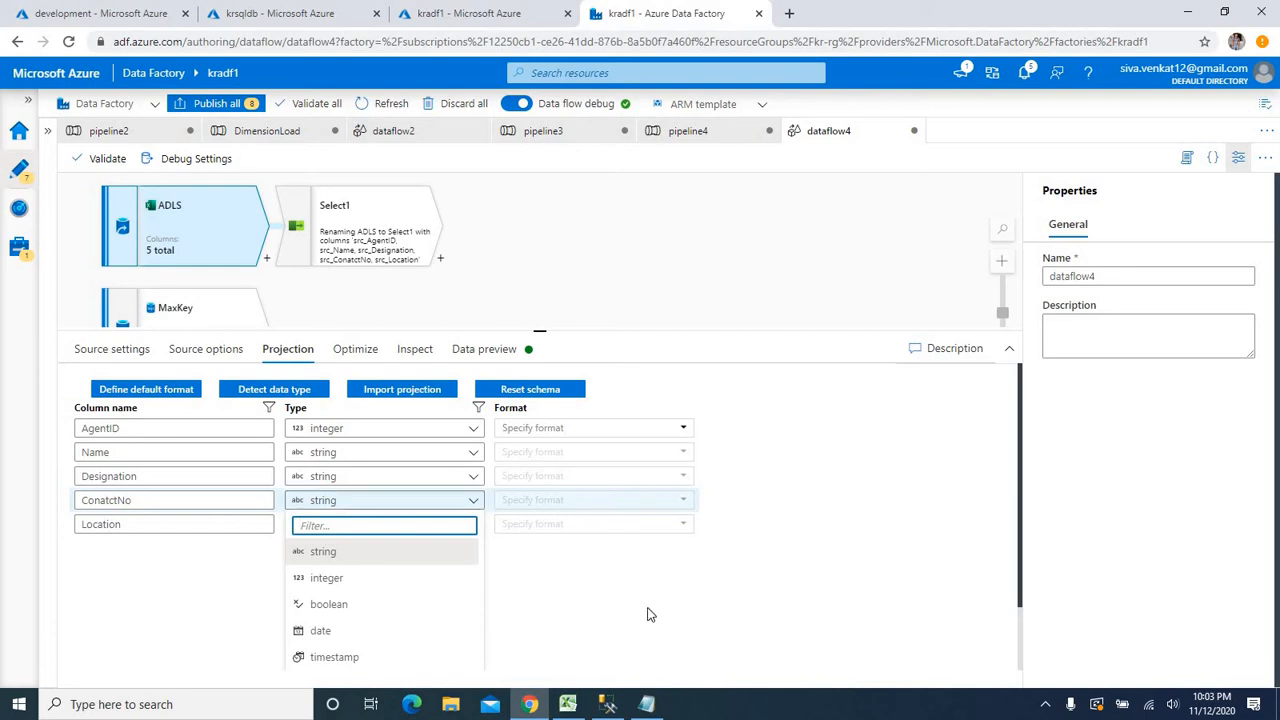
left_click(607, 704)
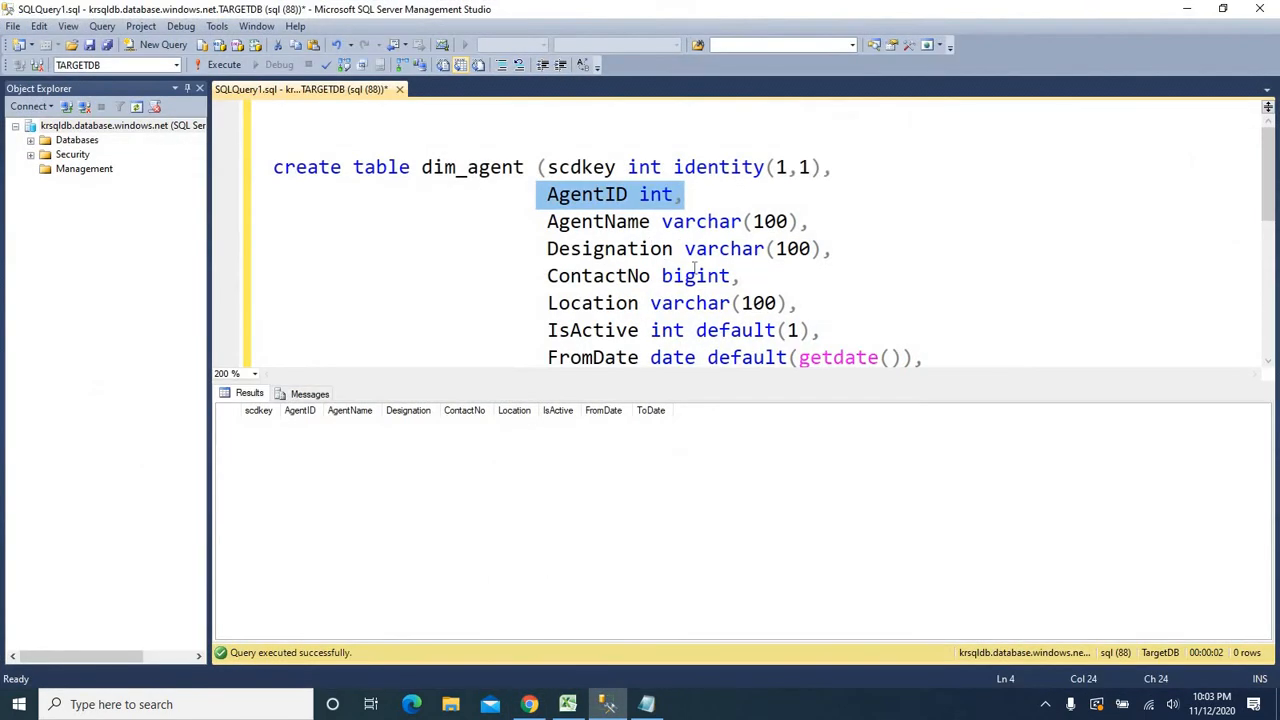
double_click(613, 282)
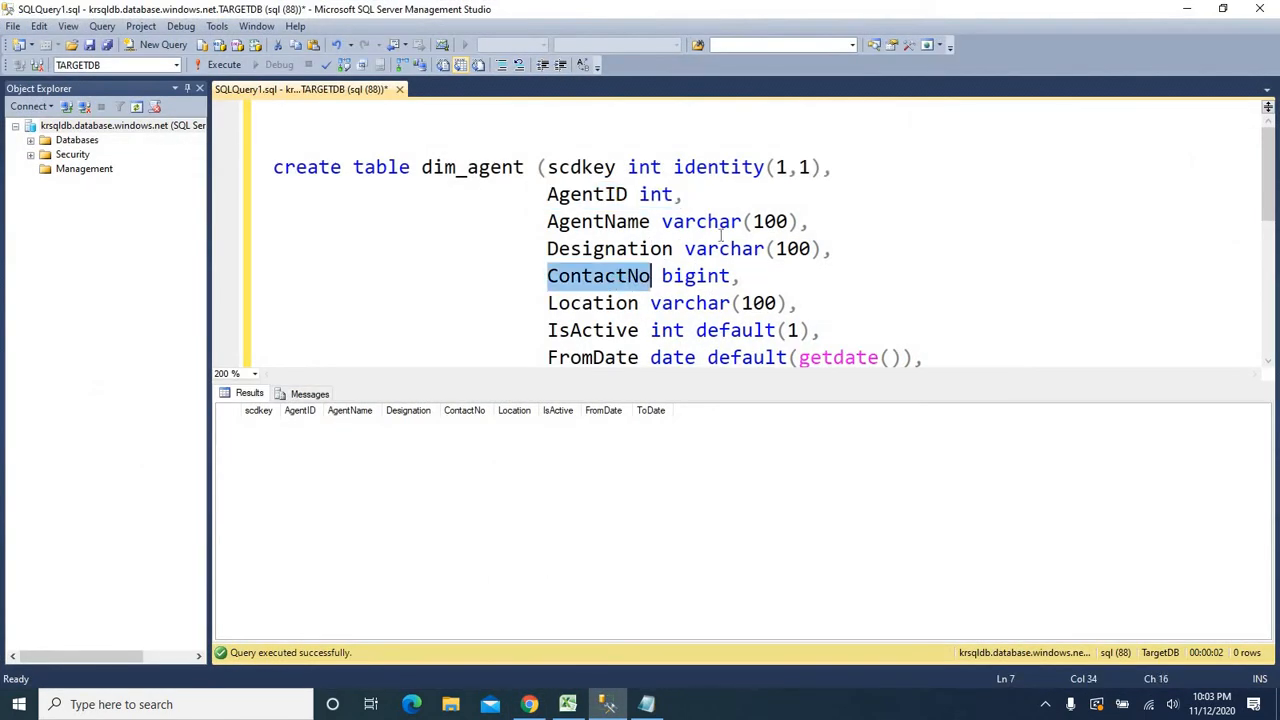
left_click(1187, 9)
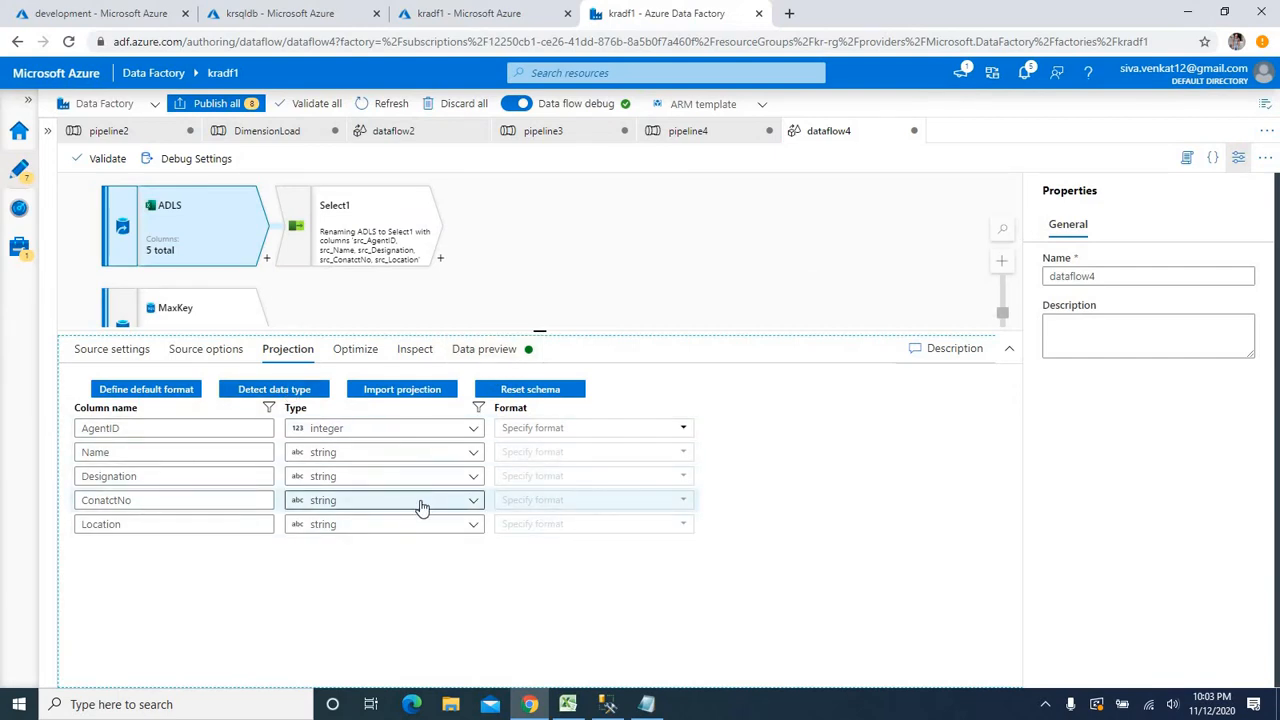
left_click(462, 505)
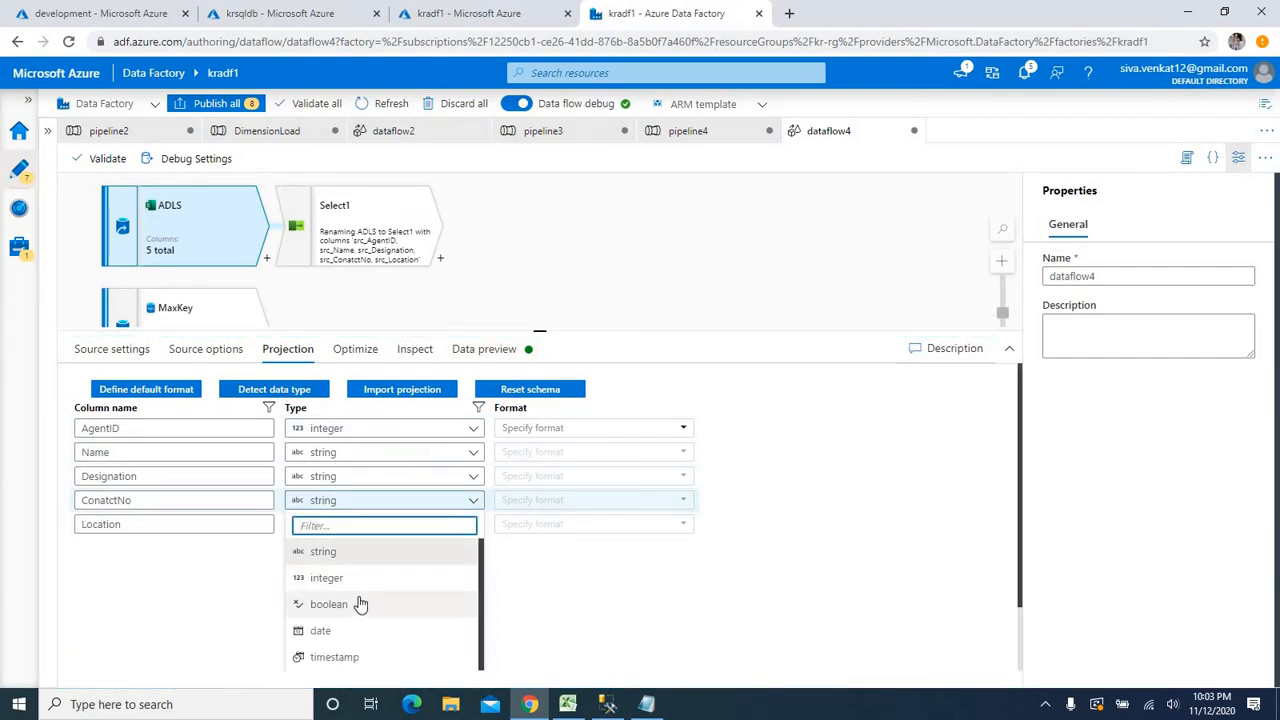
type("lon")
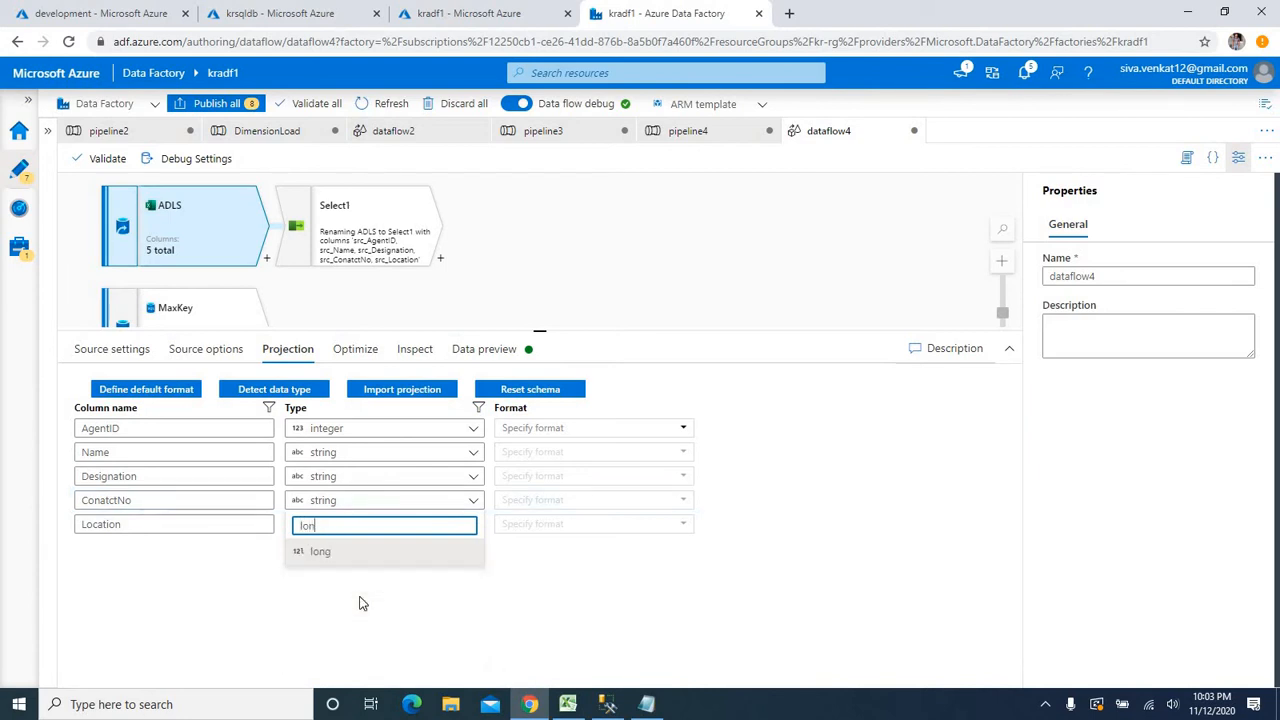
key("Return")
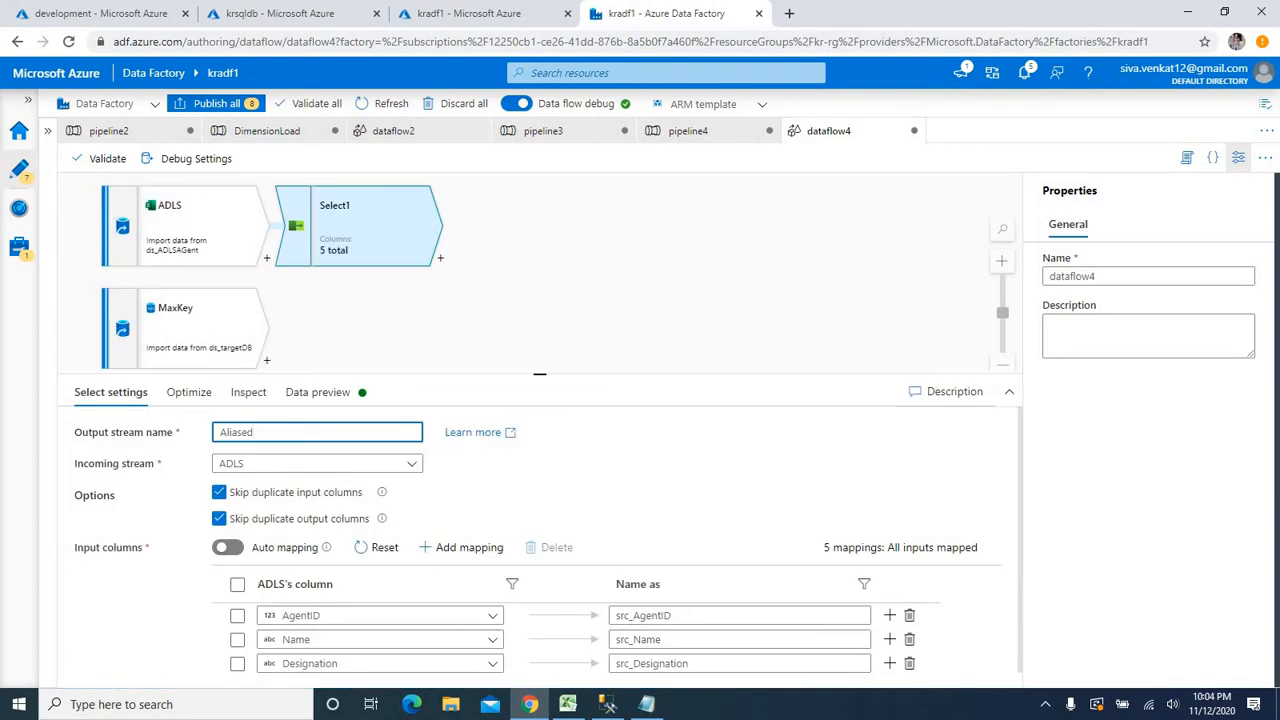
Name the Select transformation's output stream Aliased and look over the ADLS source's projection
left_click(391, 286)
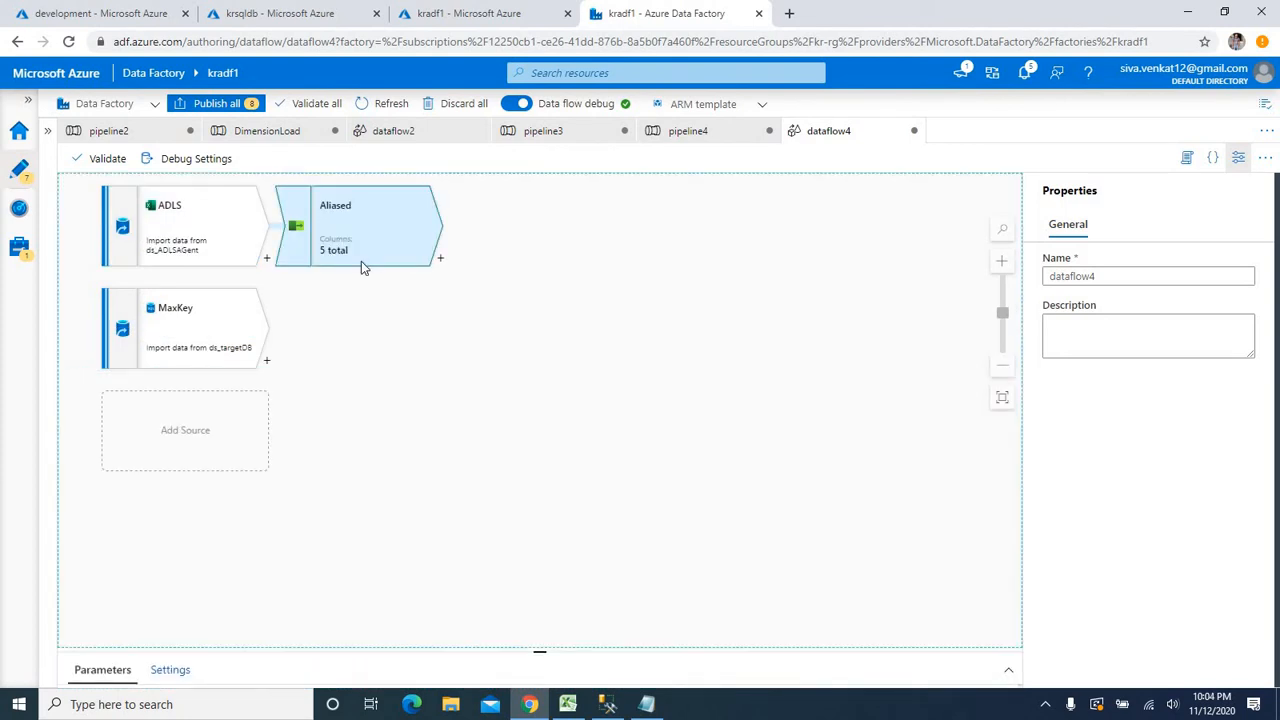
left_click(362, 268)
left_click(503, 289)
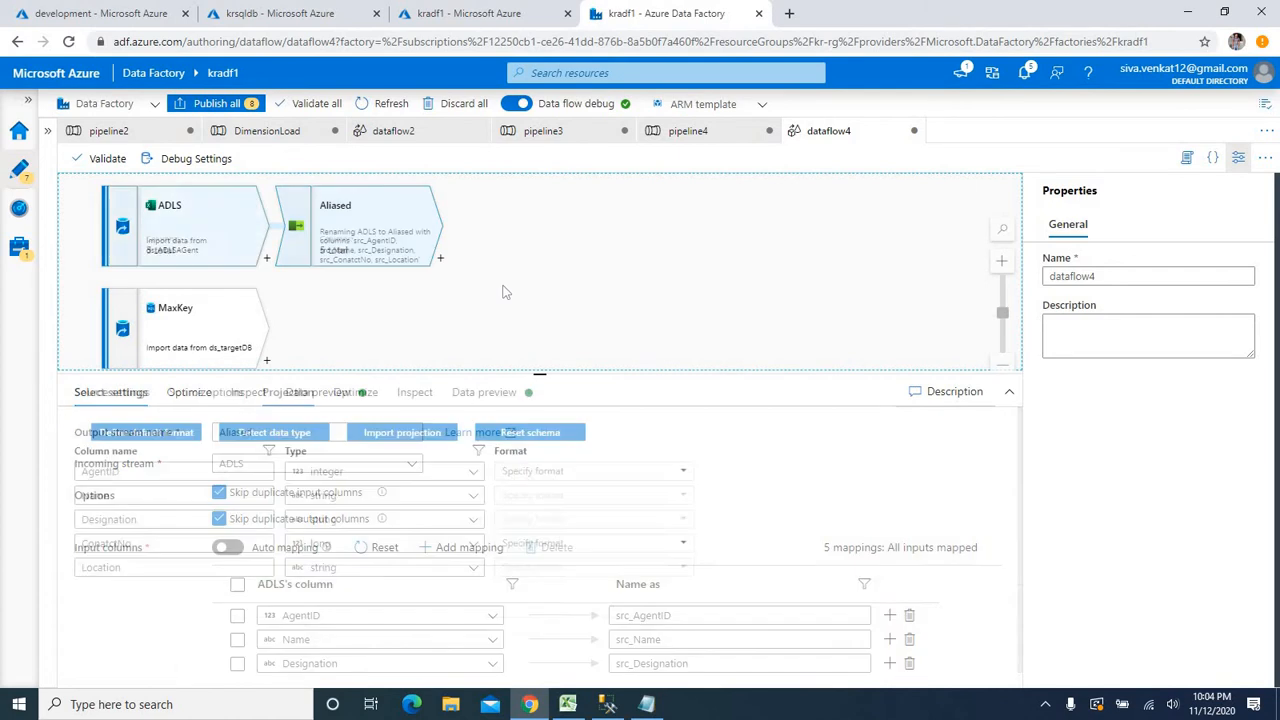
left_click(213, 321)
left_click(215, 238)
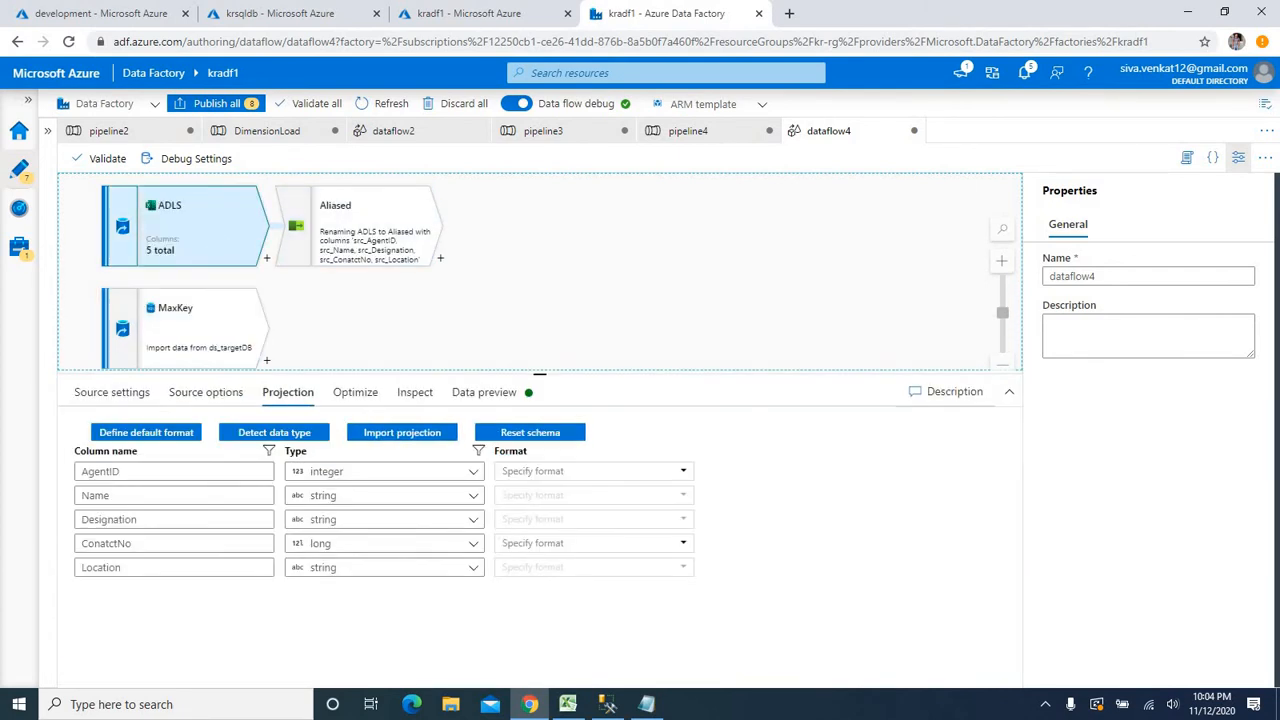
Add a Join transformation after Aliased, named CrossJoin, with MaxKey as its right stream
left_click(440, 258)
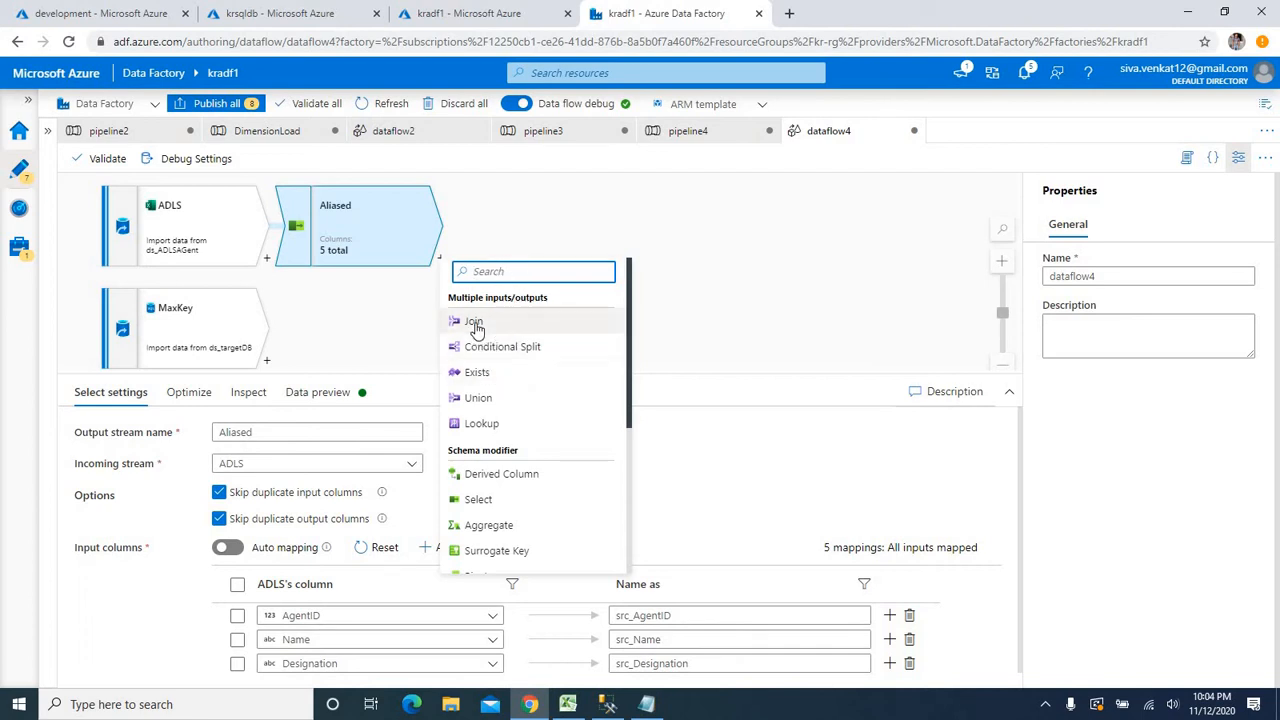
left_click(474, 324)
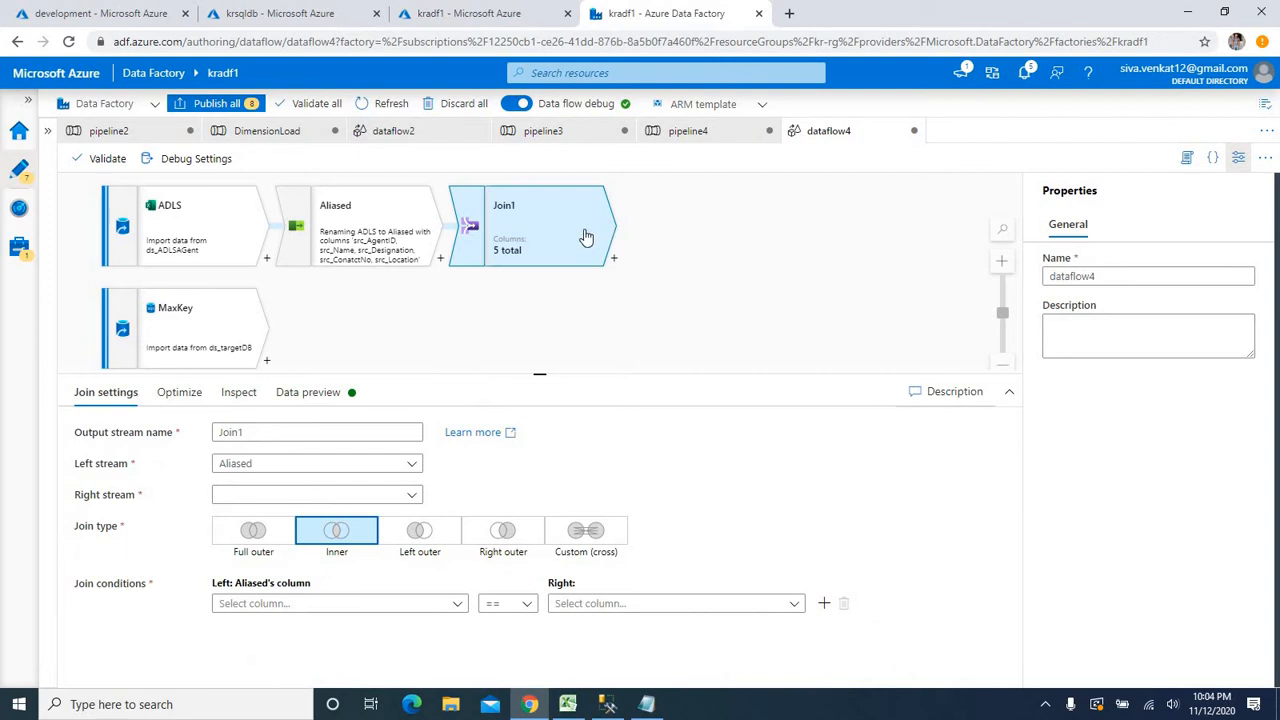
left_click_drag(260, 433, 171, 438)
type("Cro")
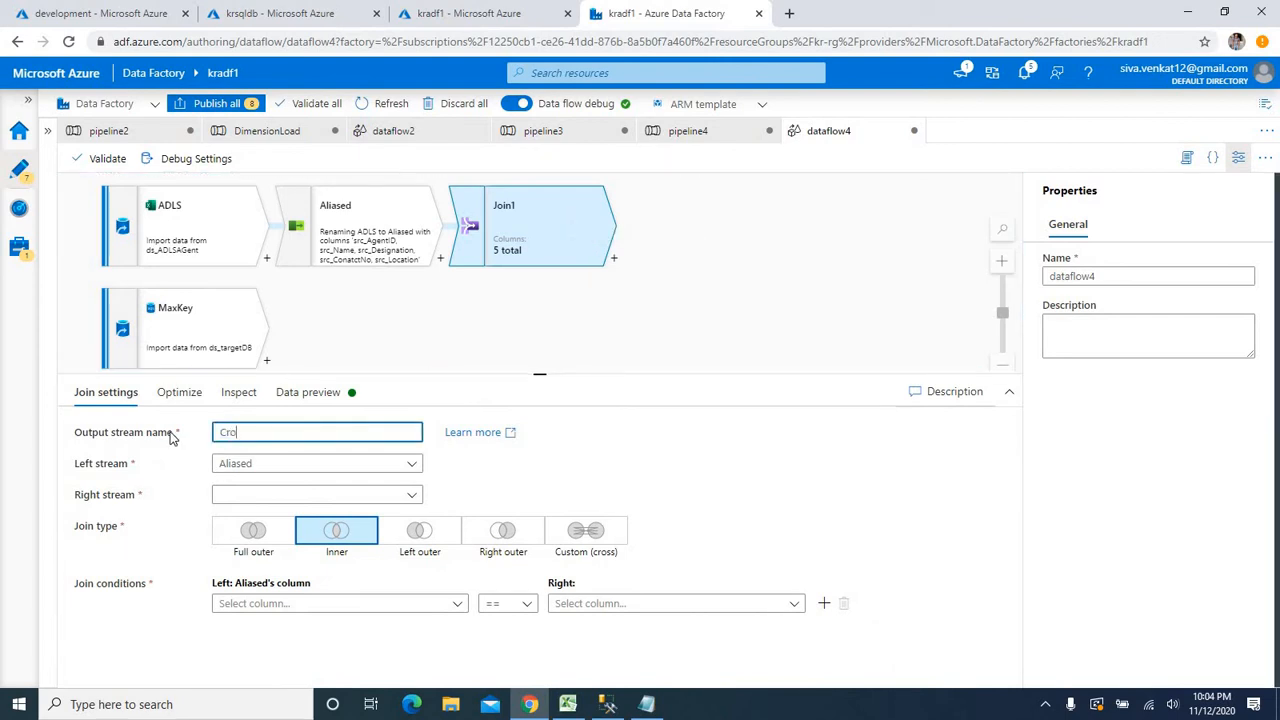
type("ssJoin")
left_click(251, 497)
left_click(286, 547)
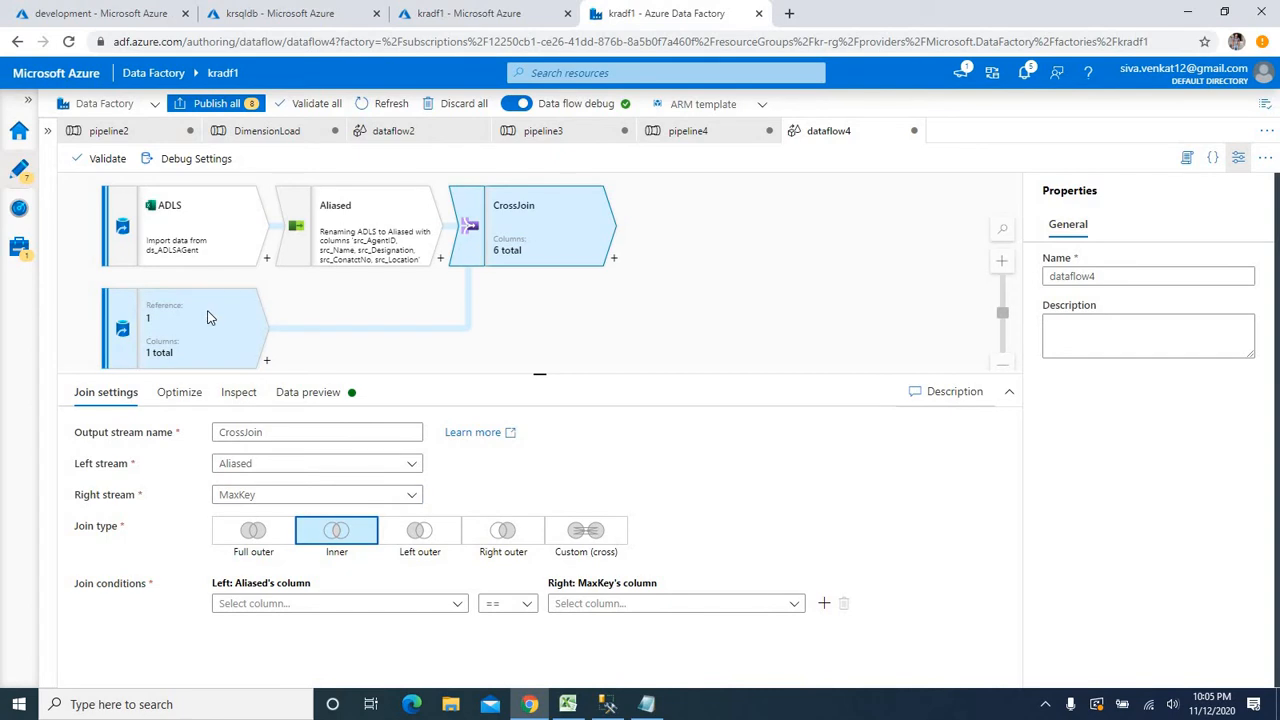
Set CrossJoin's join type to Custom (cross) with the condition 1==1
left_click(547, 256)
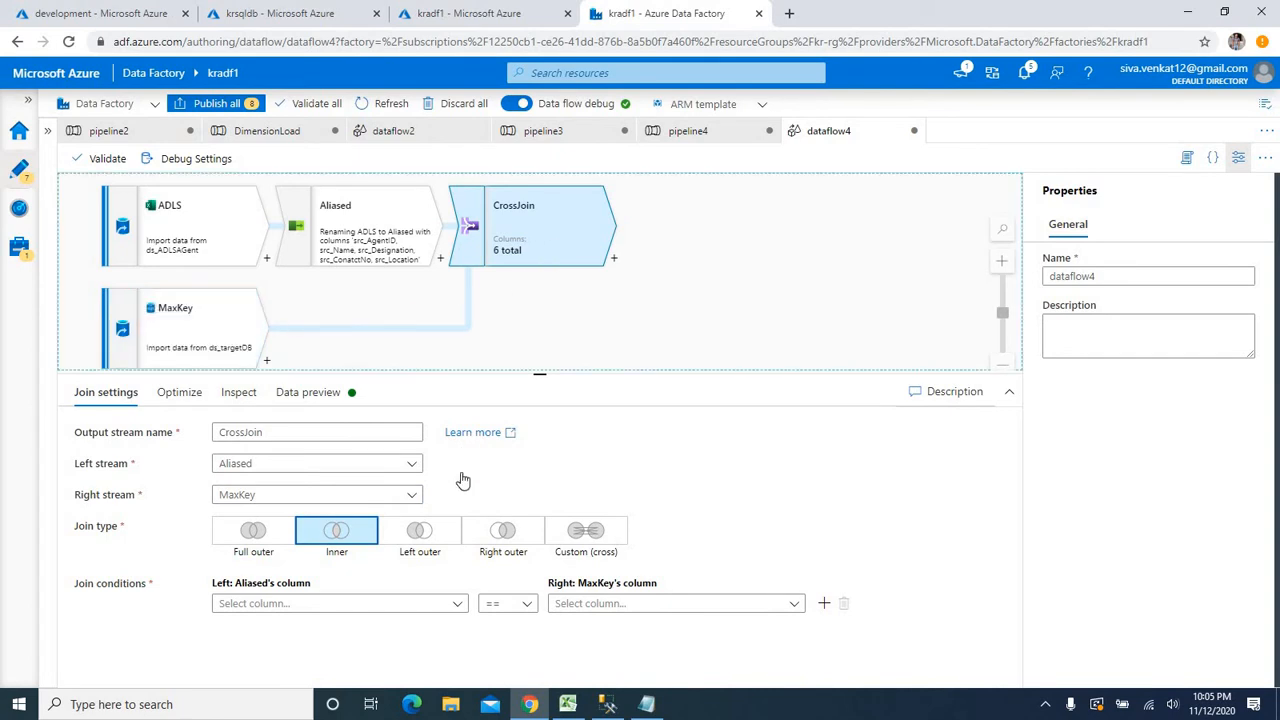
left_click(598, 550)
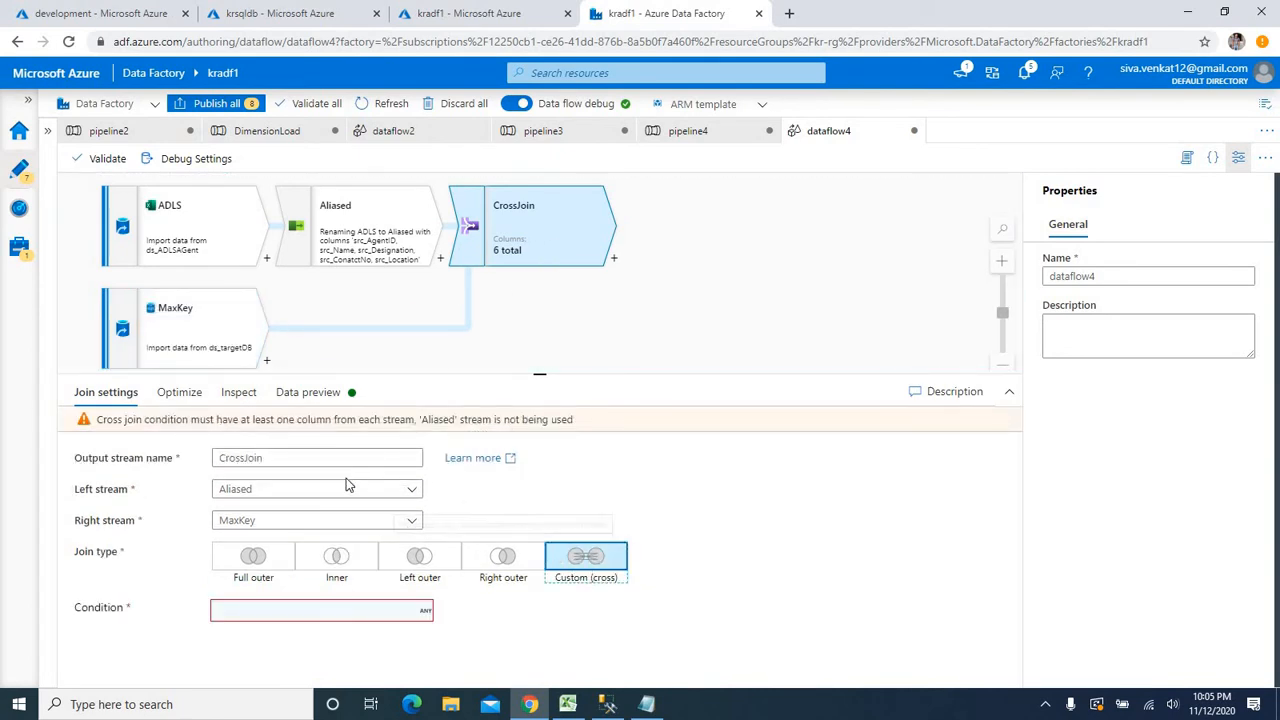
left_click(297, 613)
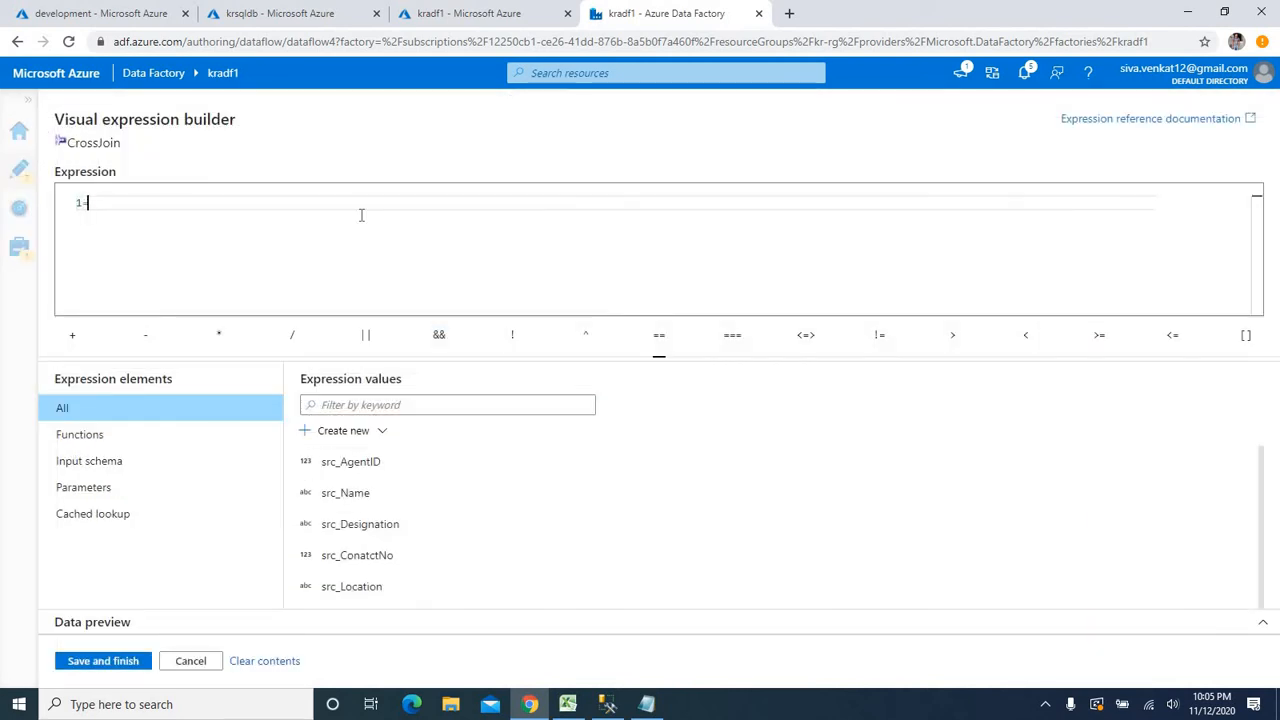
type("1==1")
key("Return")
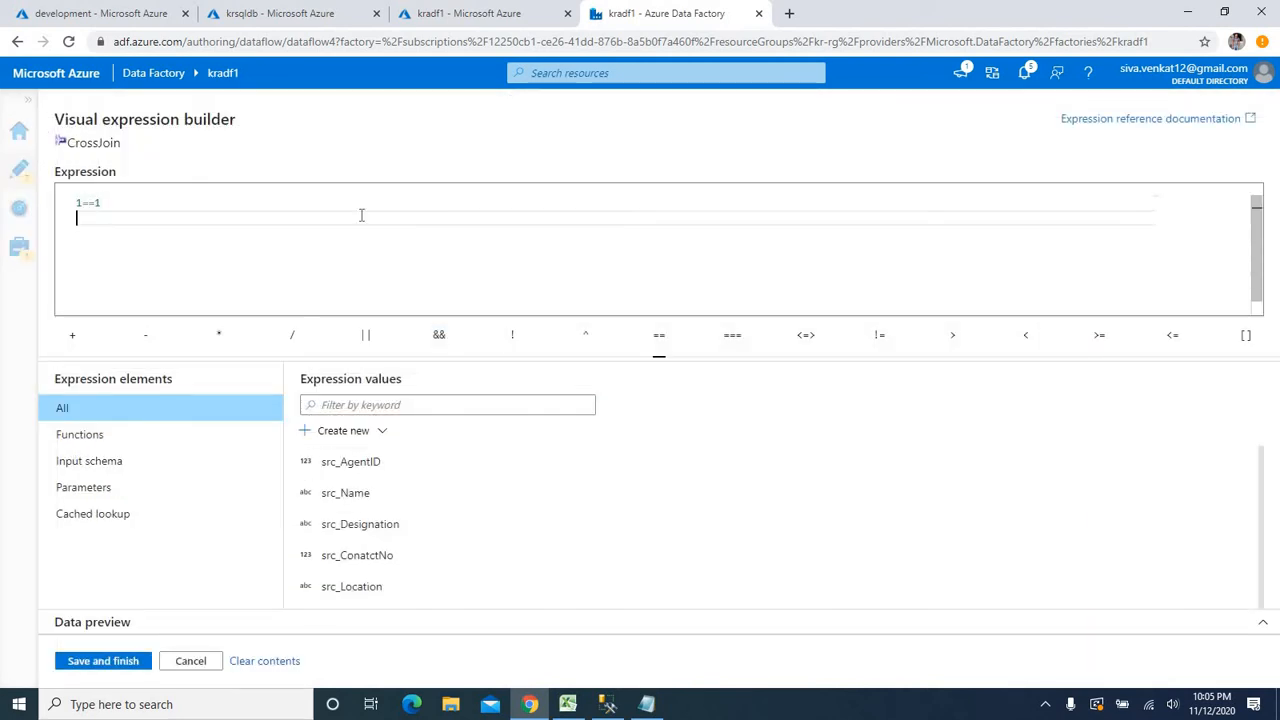
key("BackSpace")
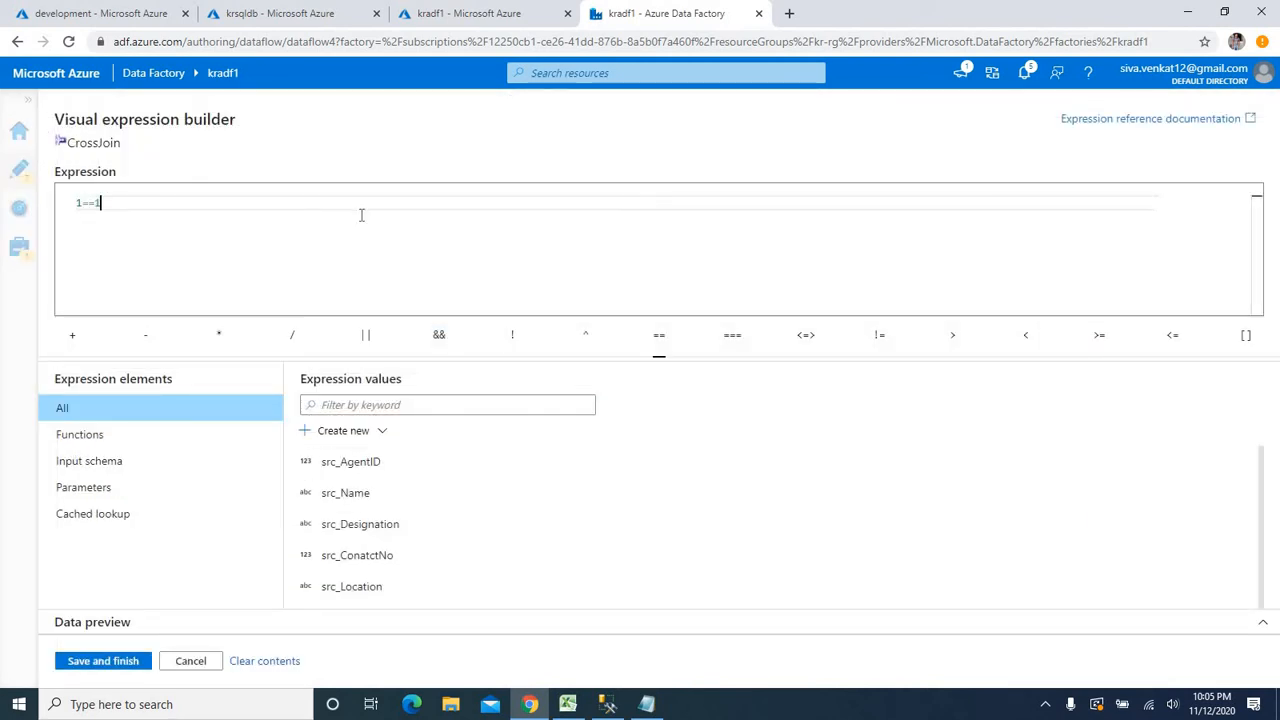
left_click(125, 665)
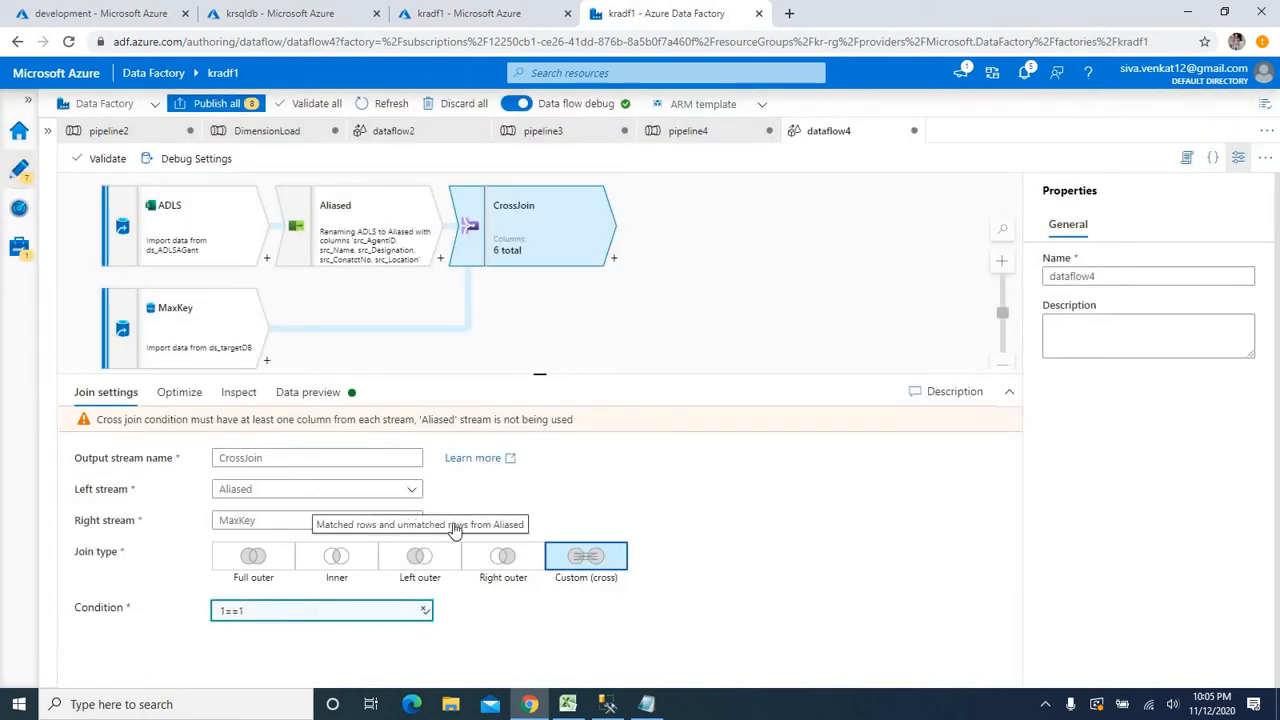
Load the data preview of the Aliased transformation and look through its rows
left_click(360, 225)
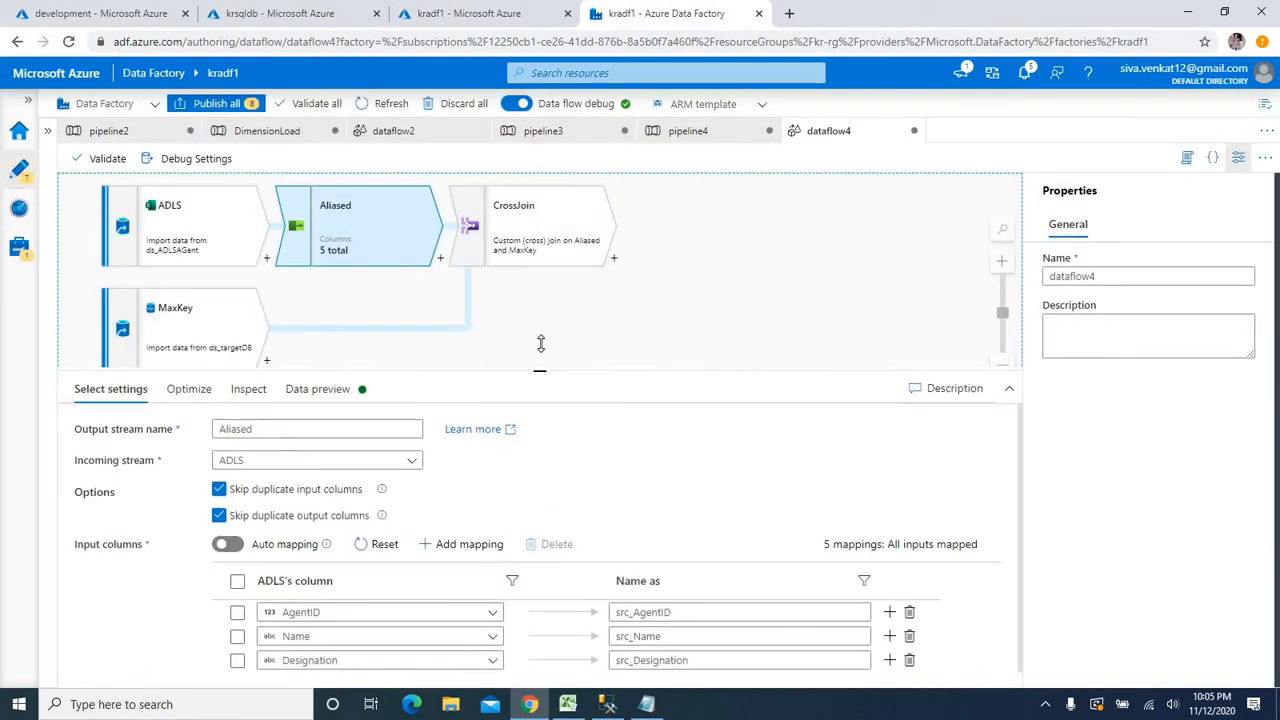
left_click(318, 360)
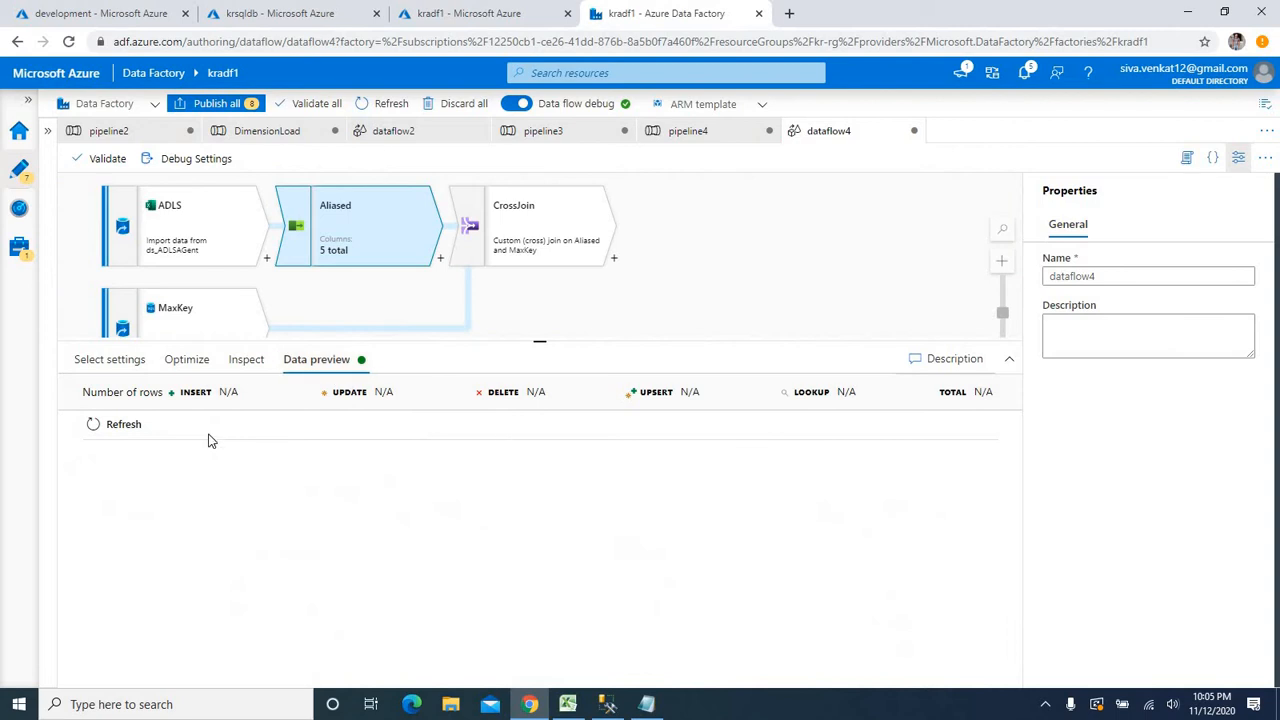
left_click(110, 428)
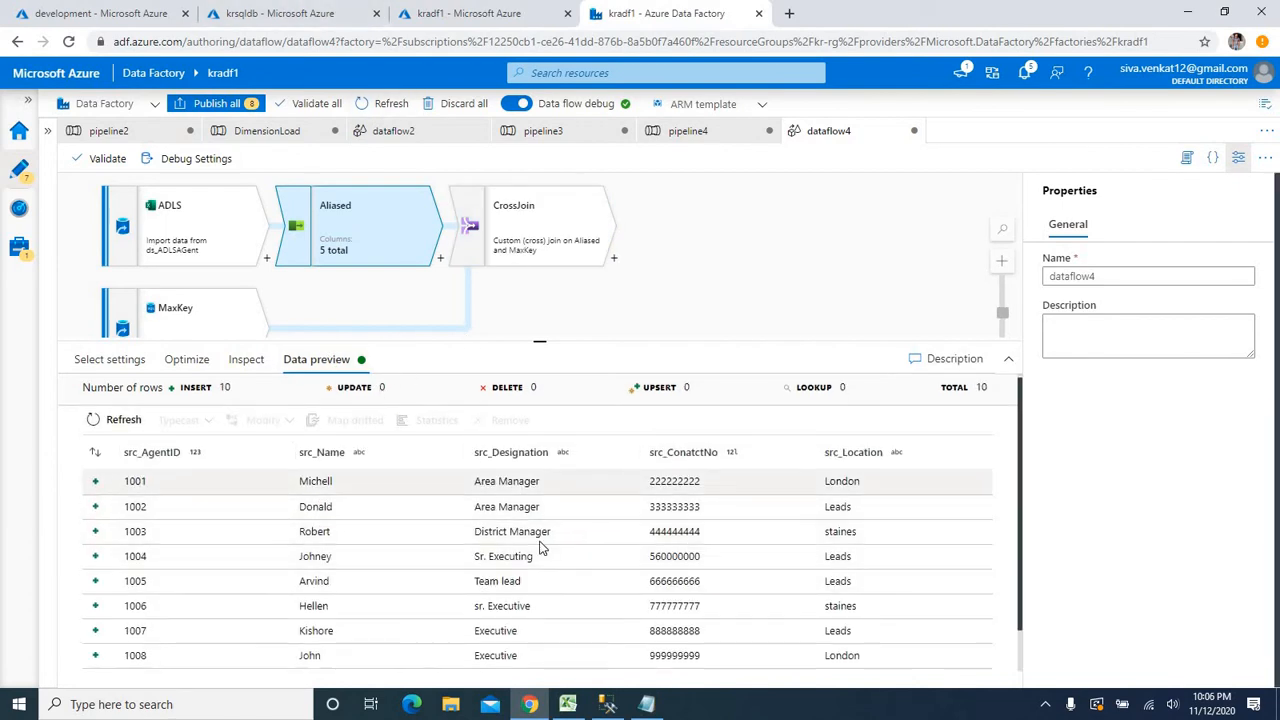
scroll(543, 543, "down", 1)
scroll(215, 600, "up", 1)
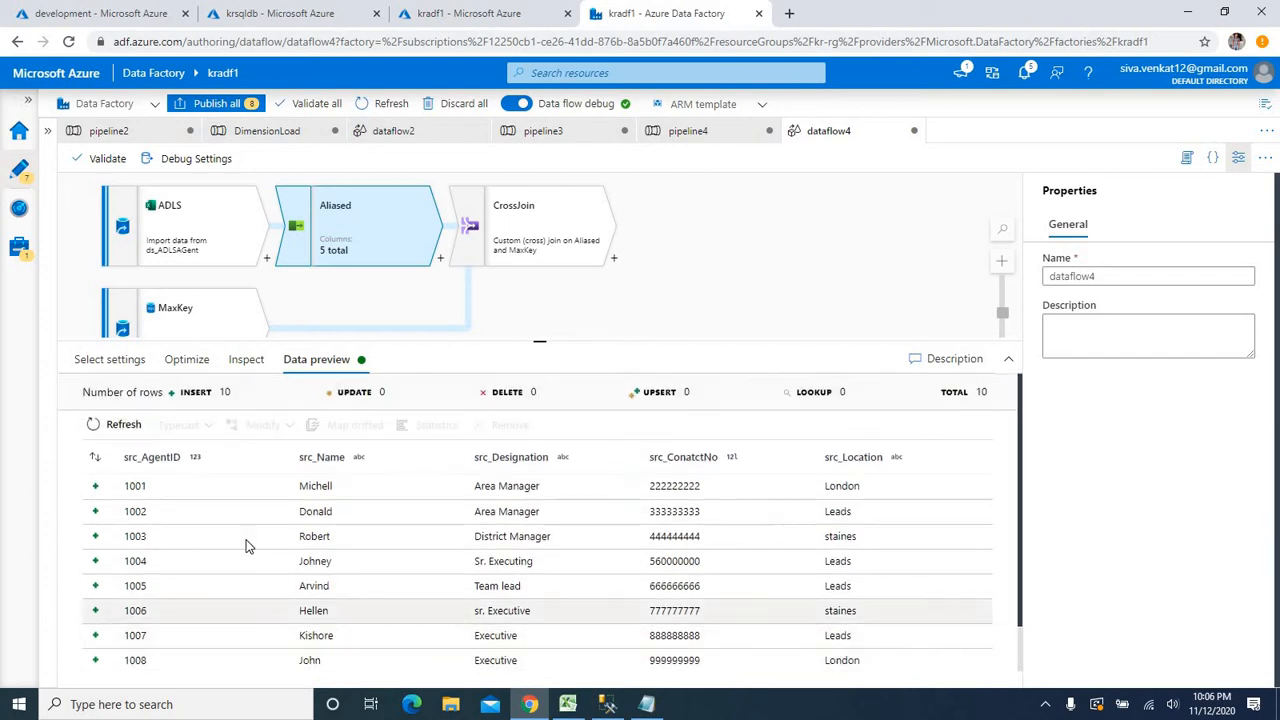
Load the CrossJoin data preview to examine the agent rows combined with Maxkey
left_click(574, 251)
left_click(108, 432)
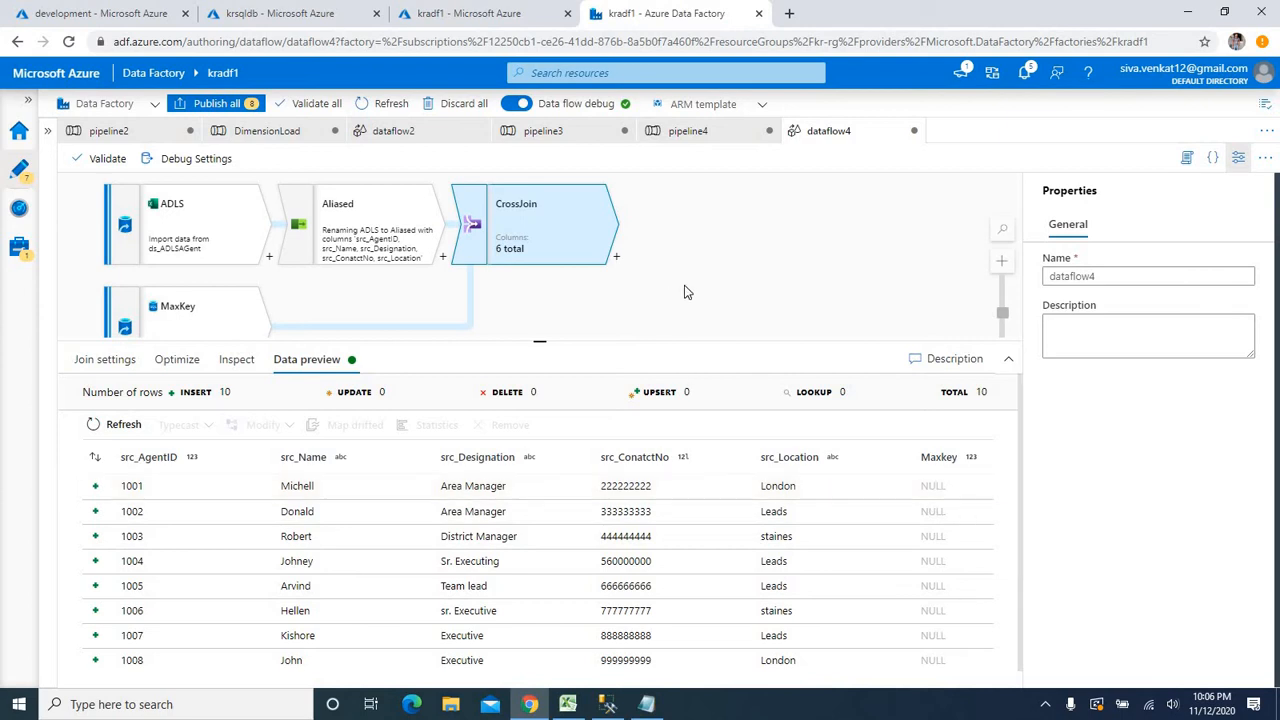
left_click(525, 237)
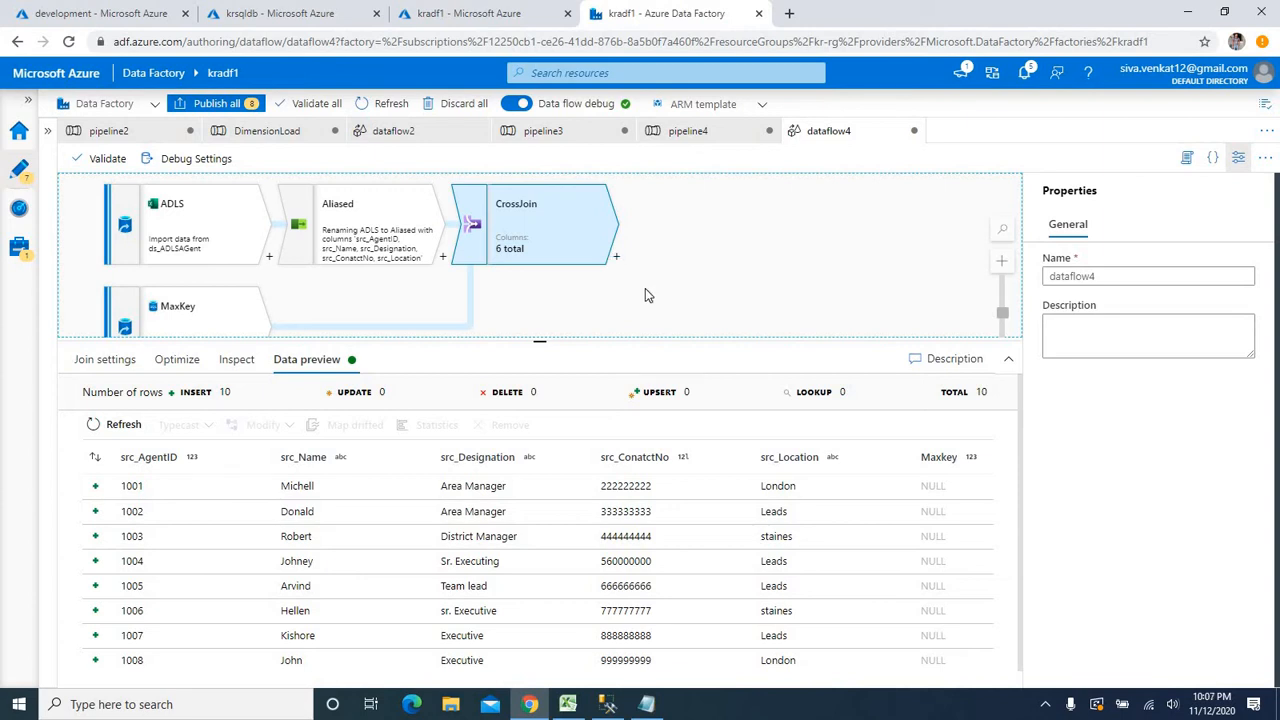
left_click(210, 228)
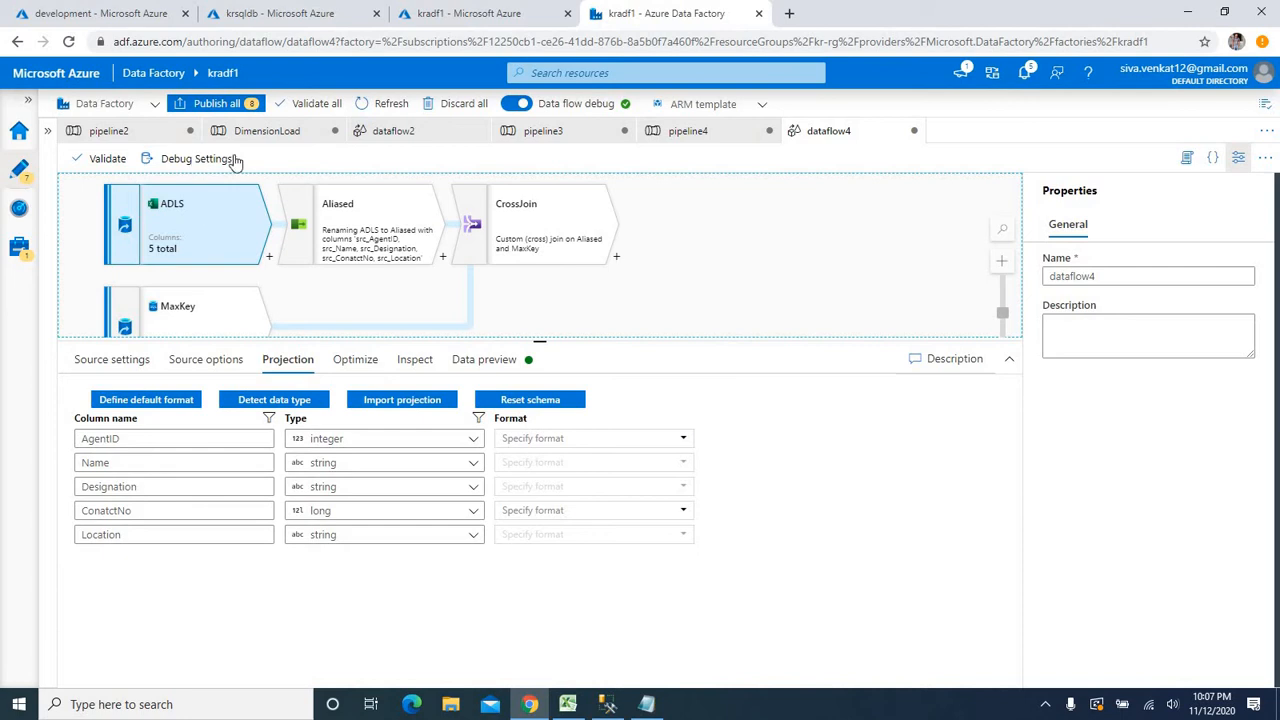
Add another Join transformation after CrossJoin and set its join type to Left outer
left_click(616, 262)
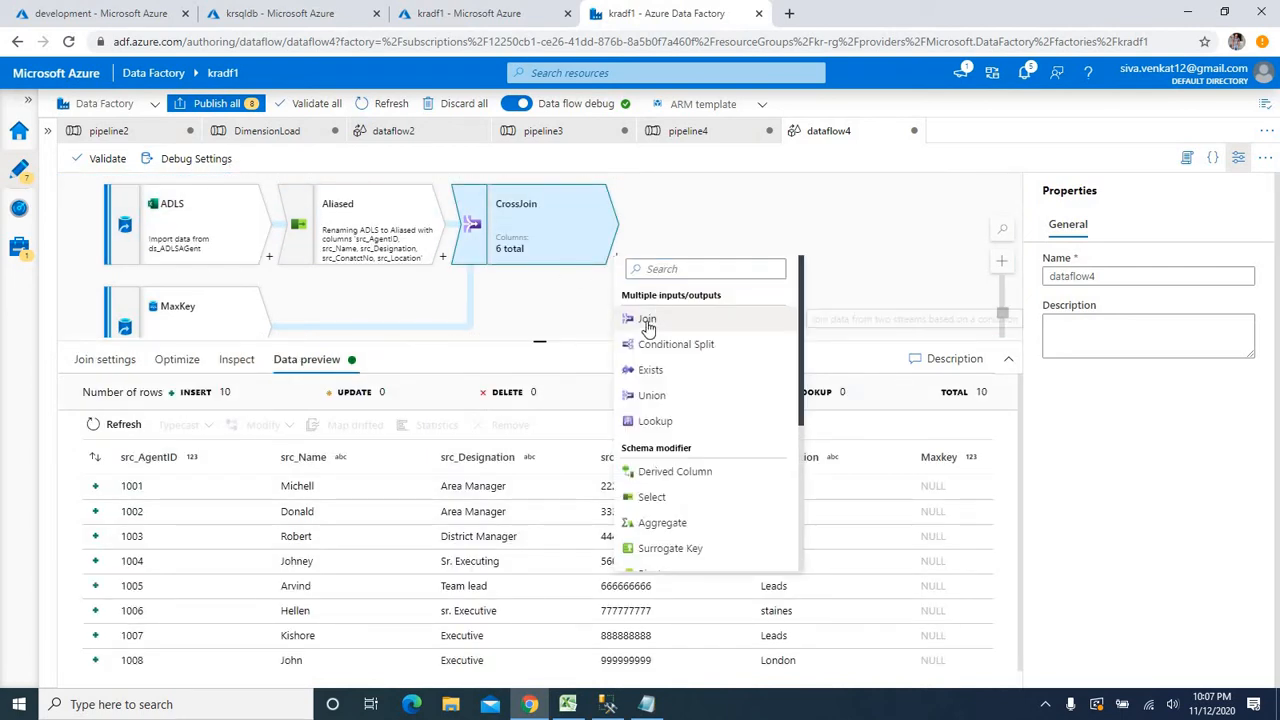
left_click(647, 321)
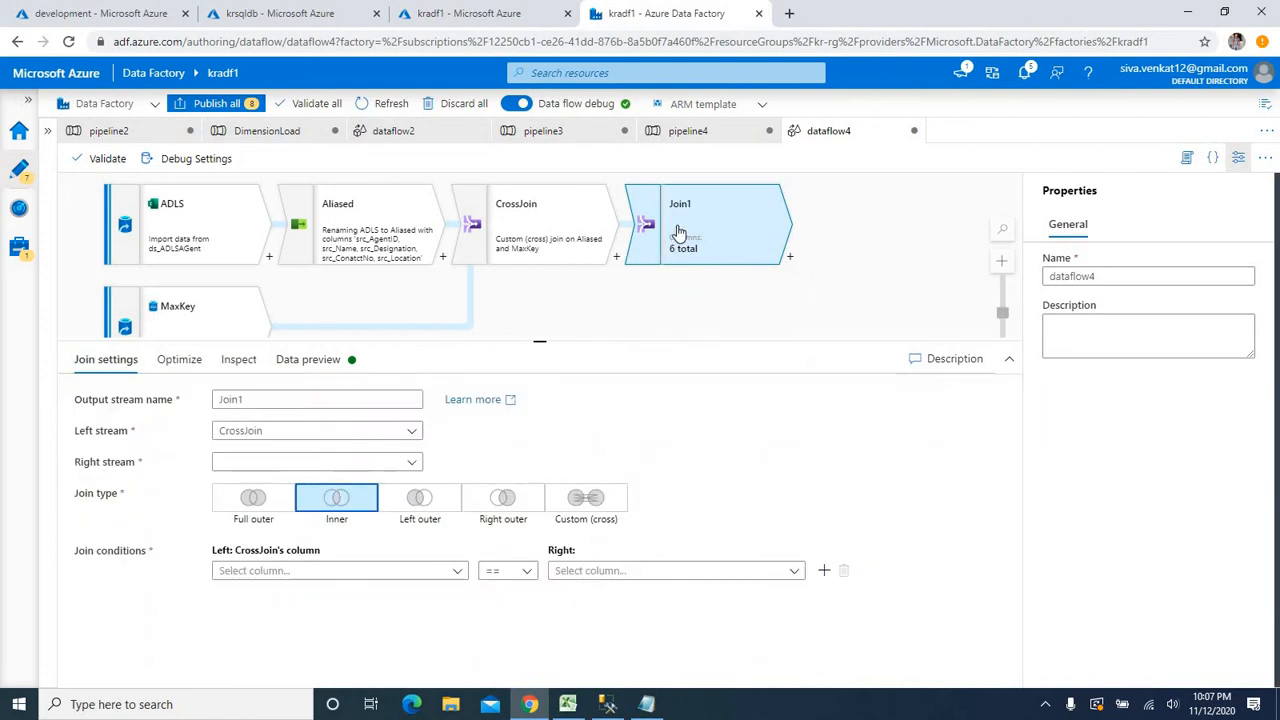
left_click(679, 232)
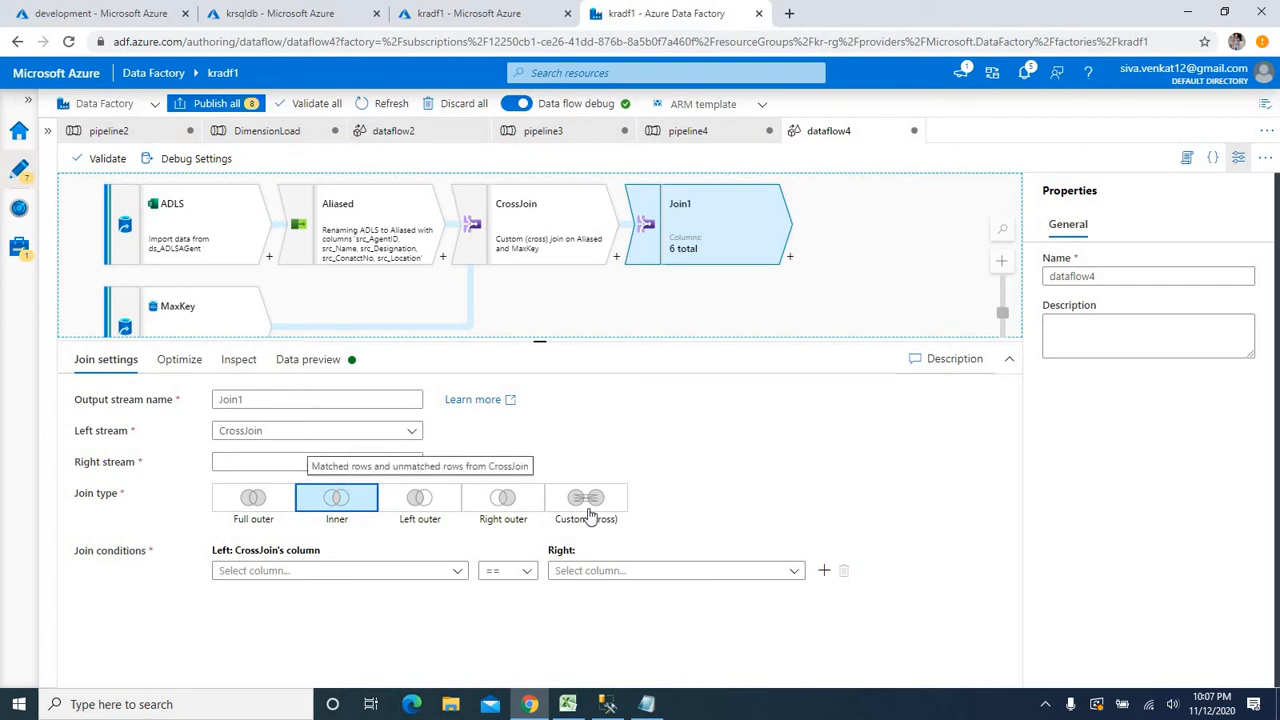
left_click(417, 502)
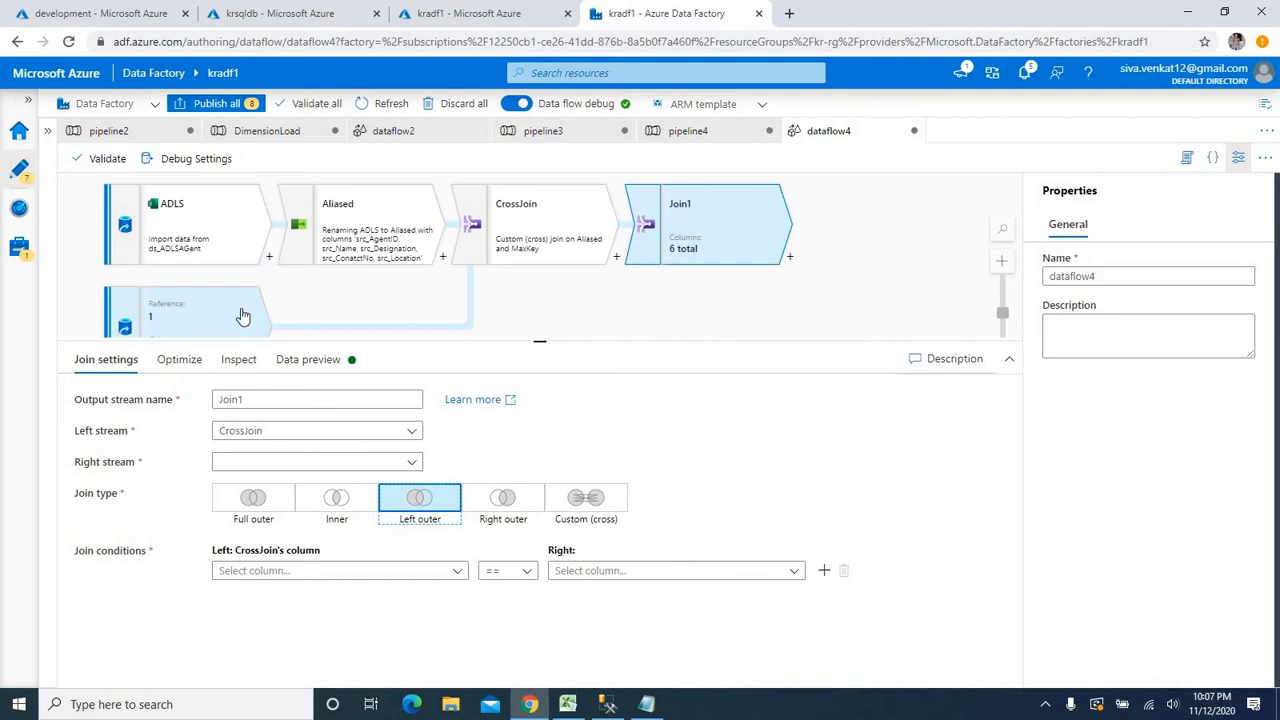
left_click(731, 246)
Add a new source below MaxKey and name its output stream Dim_Agent
scroll(638, 272, "down", 1)
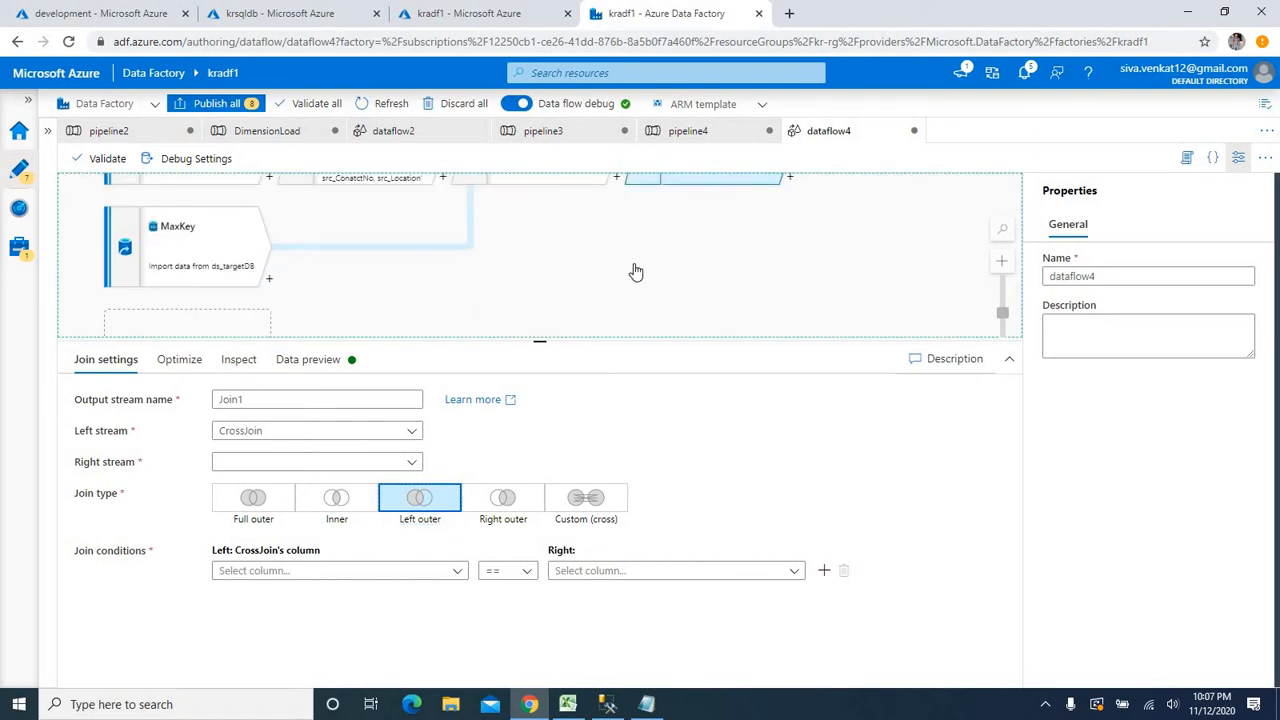
scroll(636, 272, "up", 1)
scroll(335, 289, "down", 2)
left_click(205, 278)
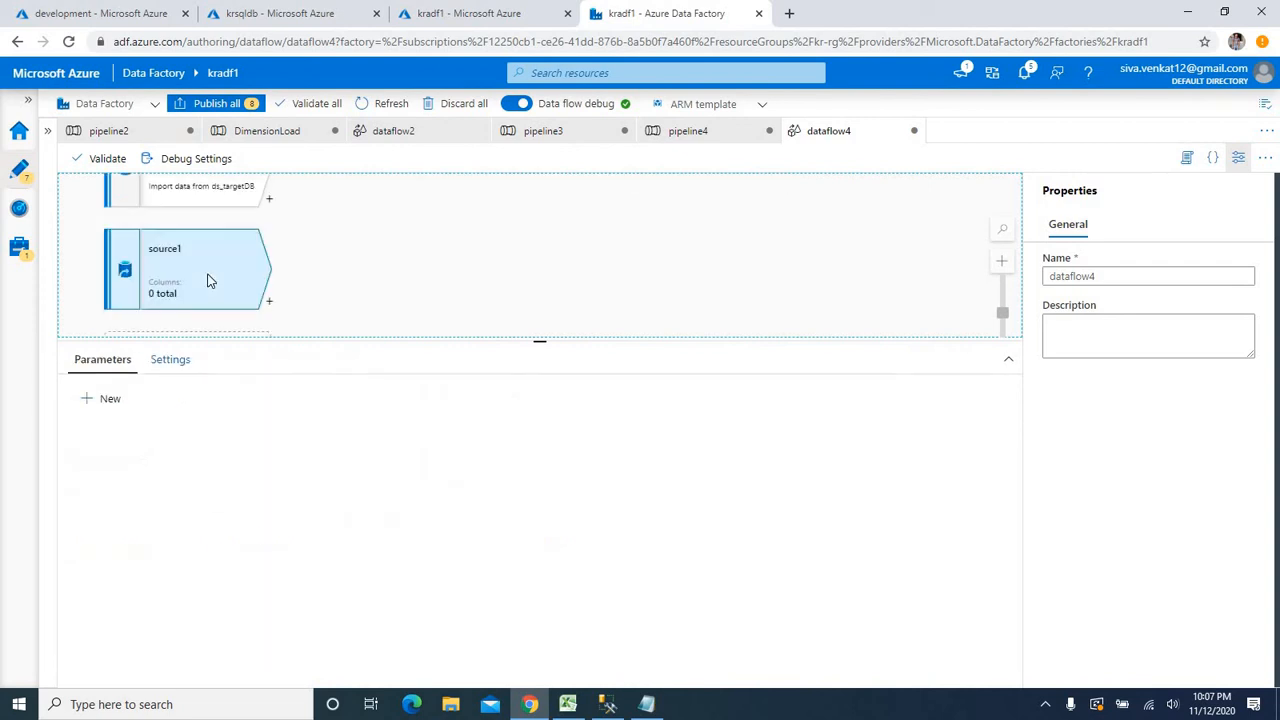
double_click(243, 404)
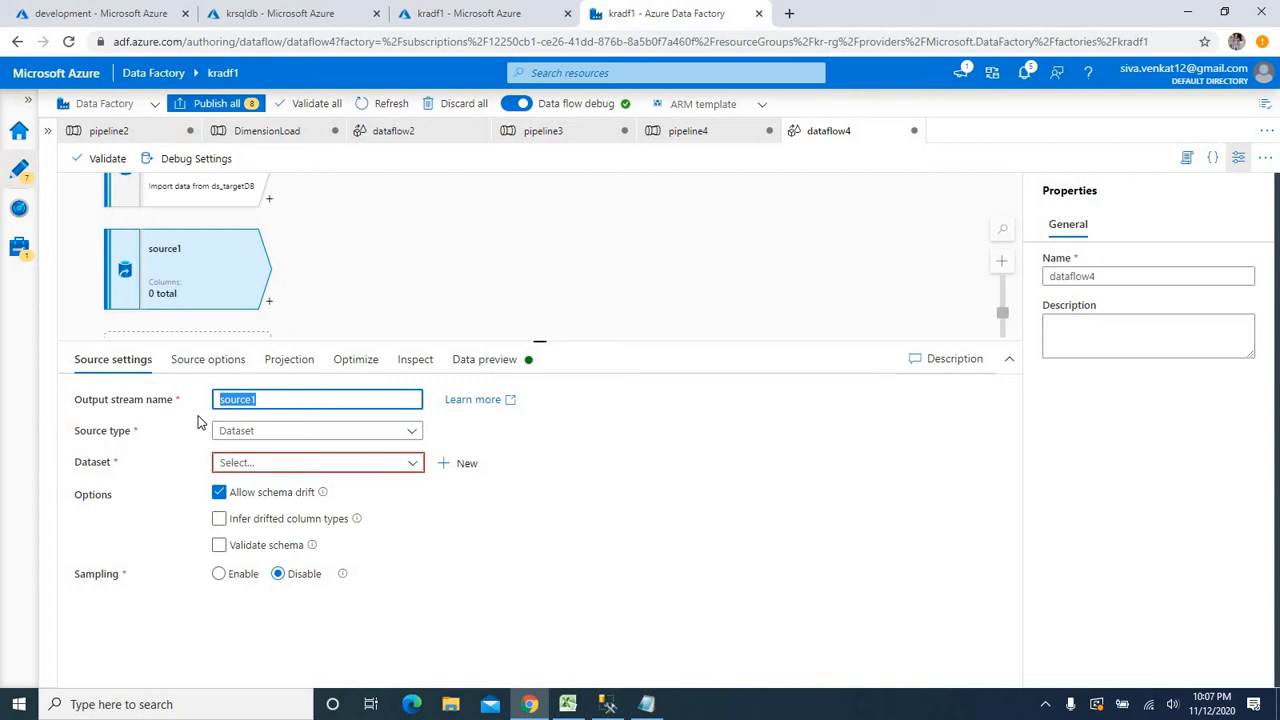
key("BackSpace")
type("Dim_Agent")
scroll(576, 244, "up", 3)
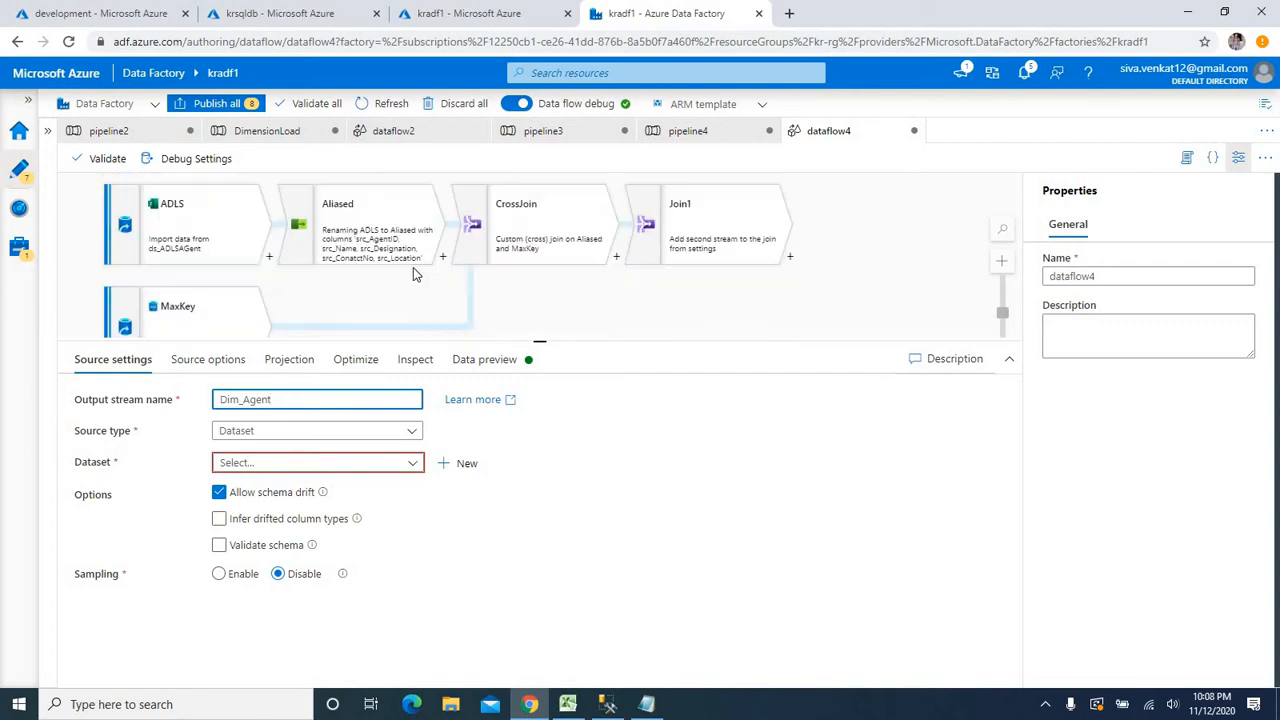
Rename the new source's output stream to DimAgent and set its dataset to ds_targetDB
mouse_move(686, 246)
left_click(461, 468)
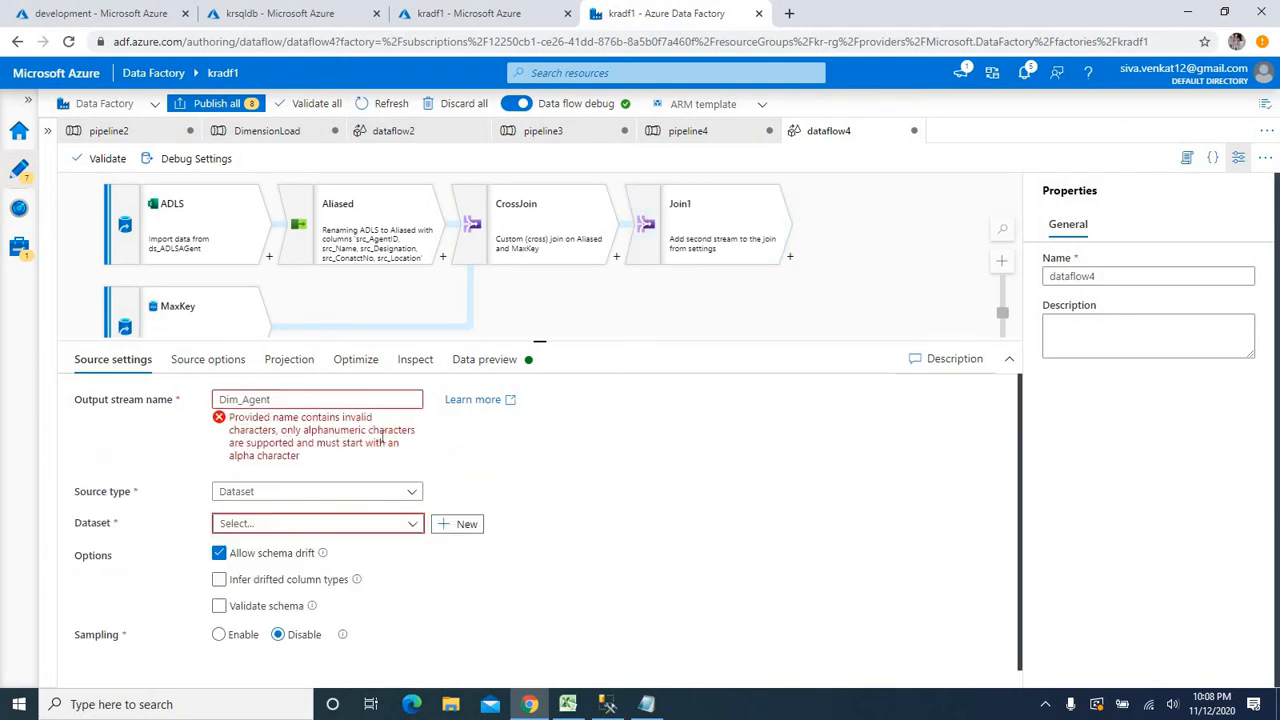
left_click(242, 401)
key("BackSpace")
left_click(300, 523)
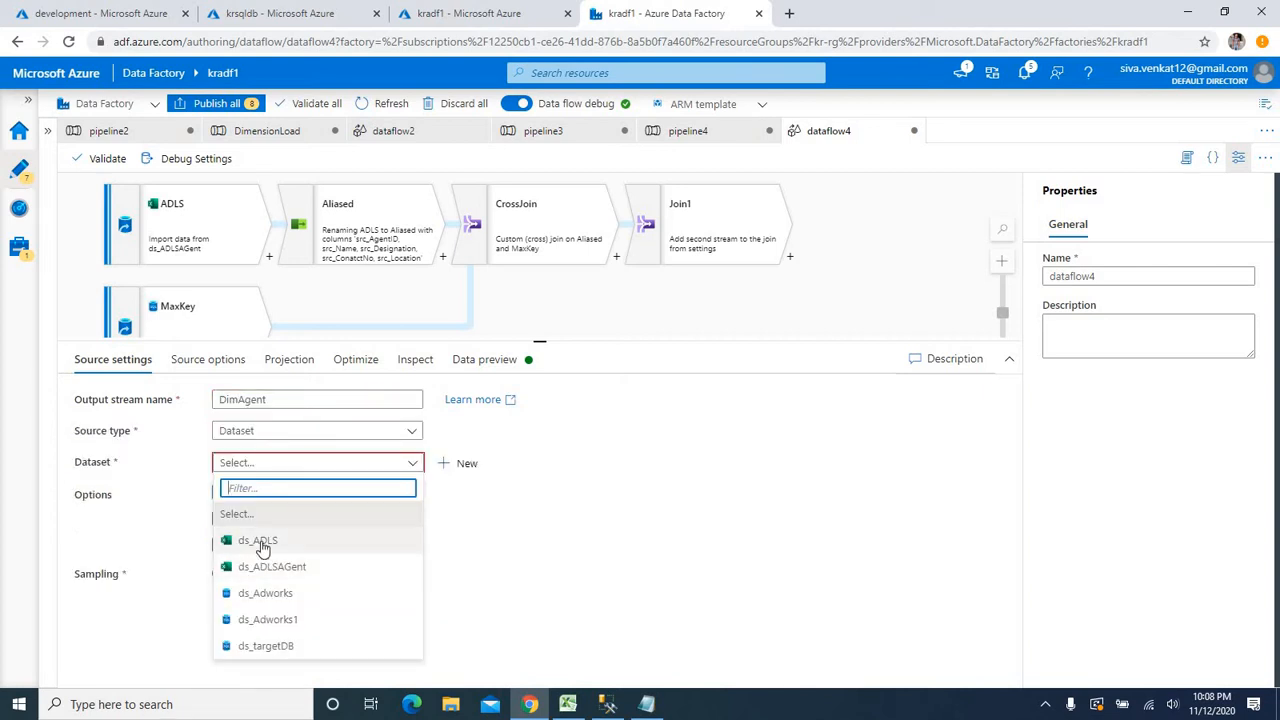
left_click(268, 651)
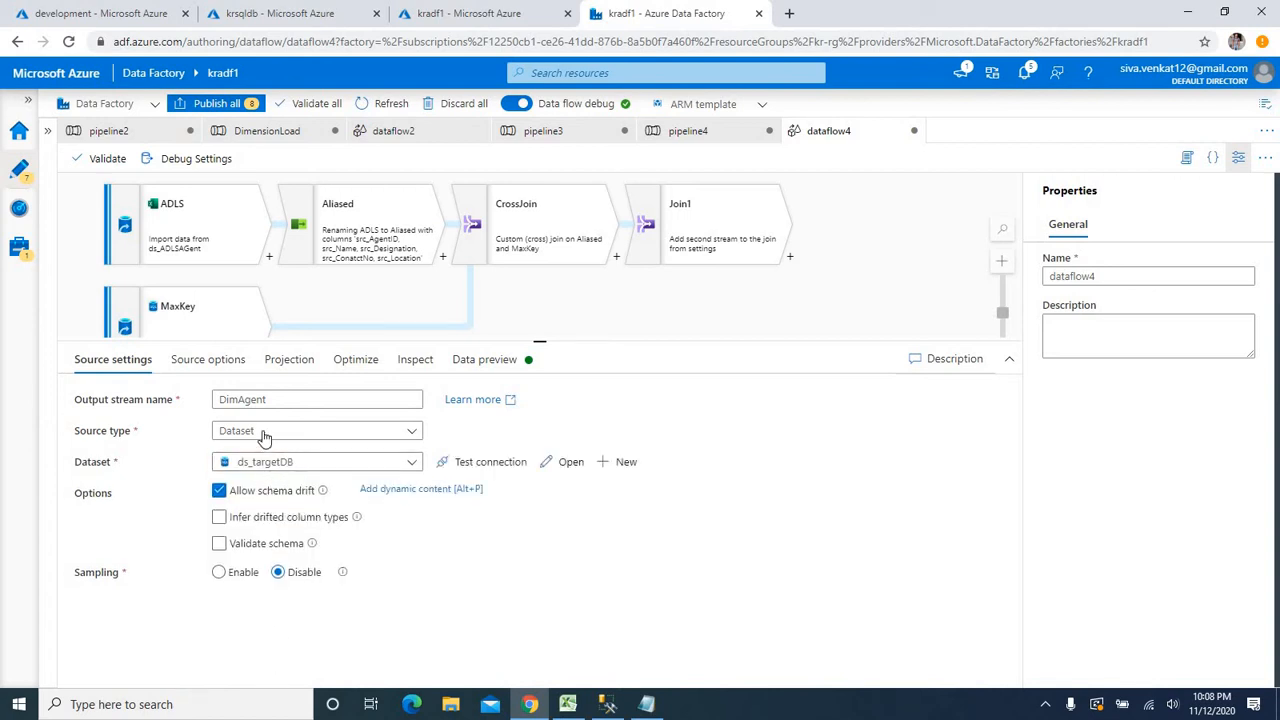
left_click(207, 359)
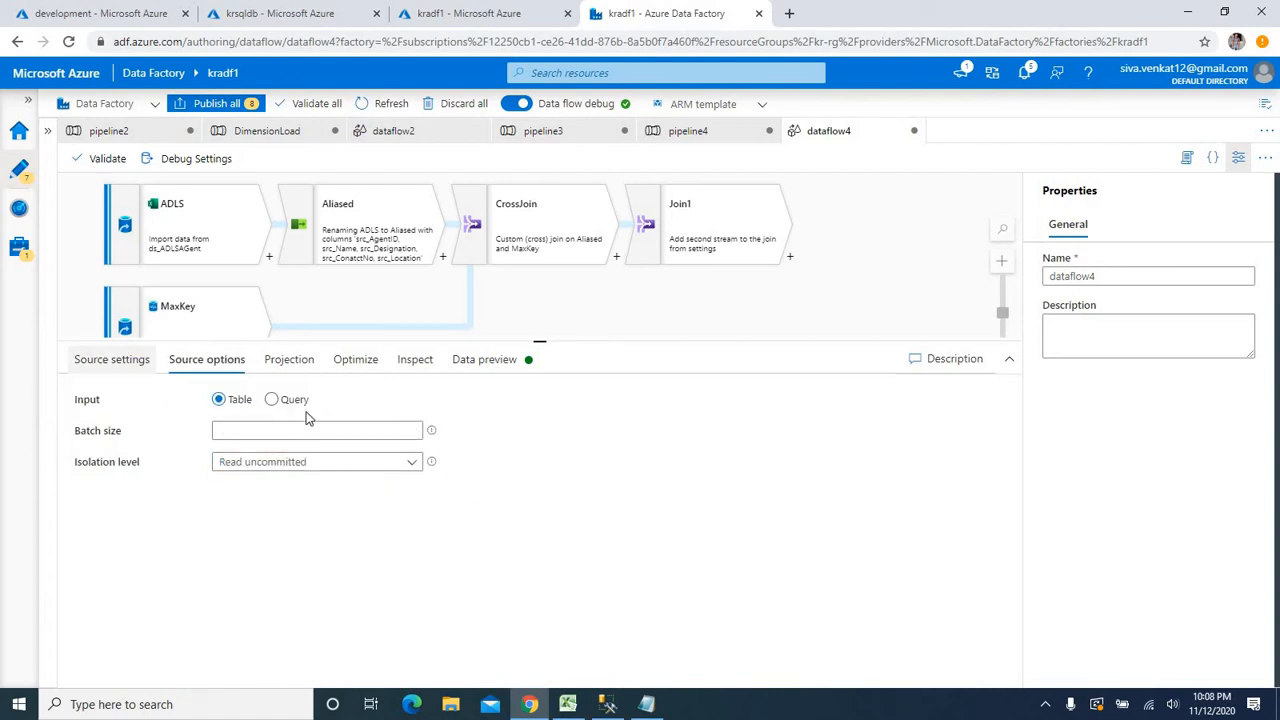
left_click(112, 360)
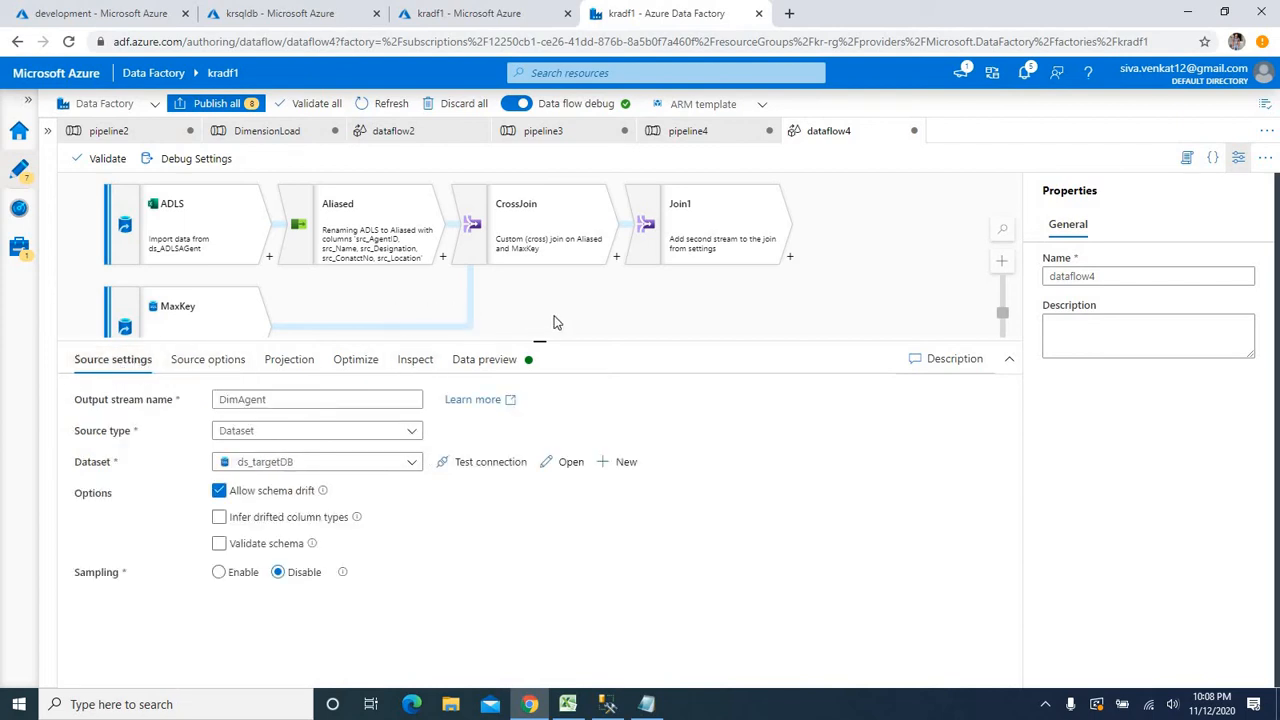
Set the right stream of the Join1 transformation to DimAgent
left_click(700, 245)
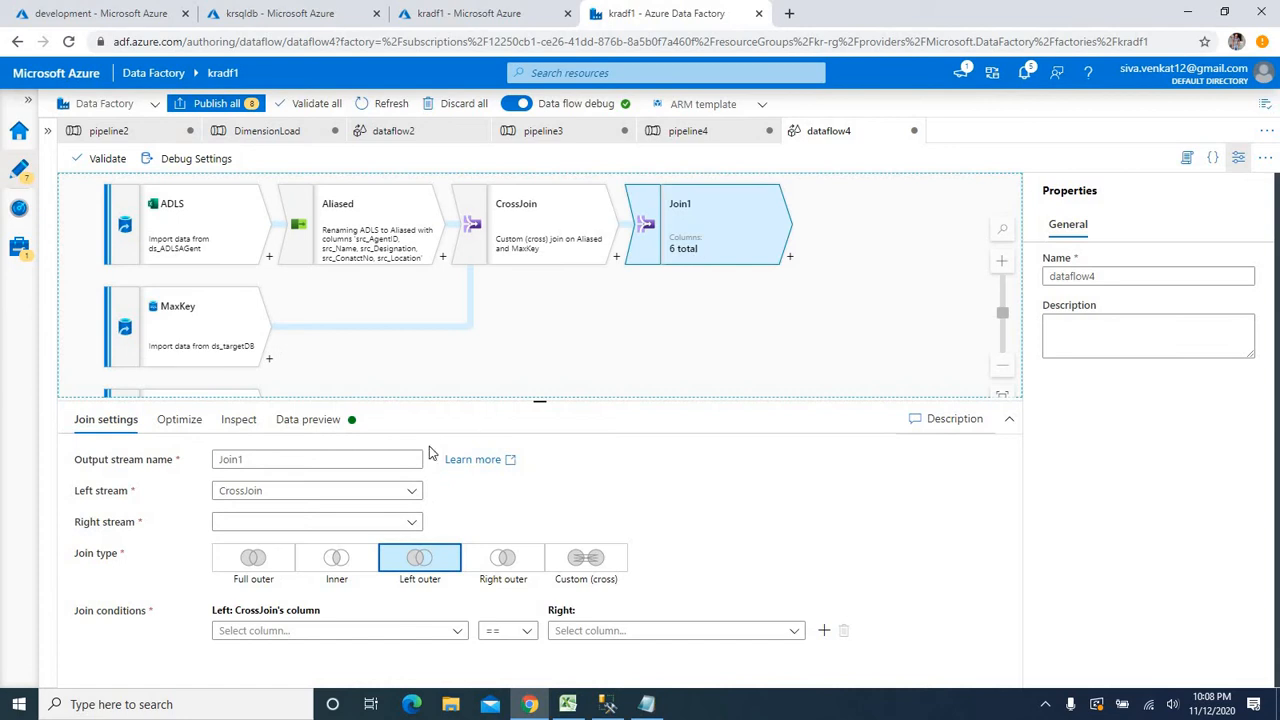
left_click(409, 522)
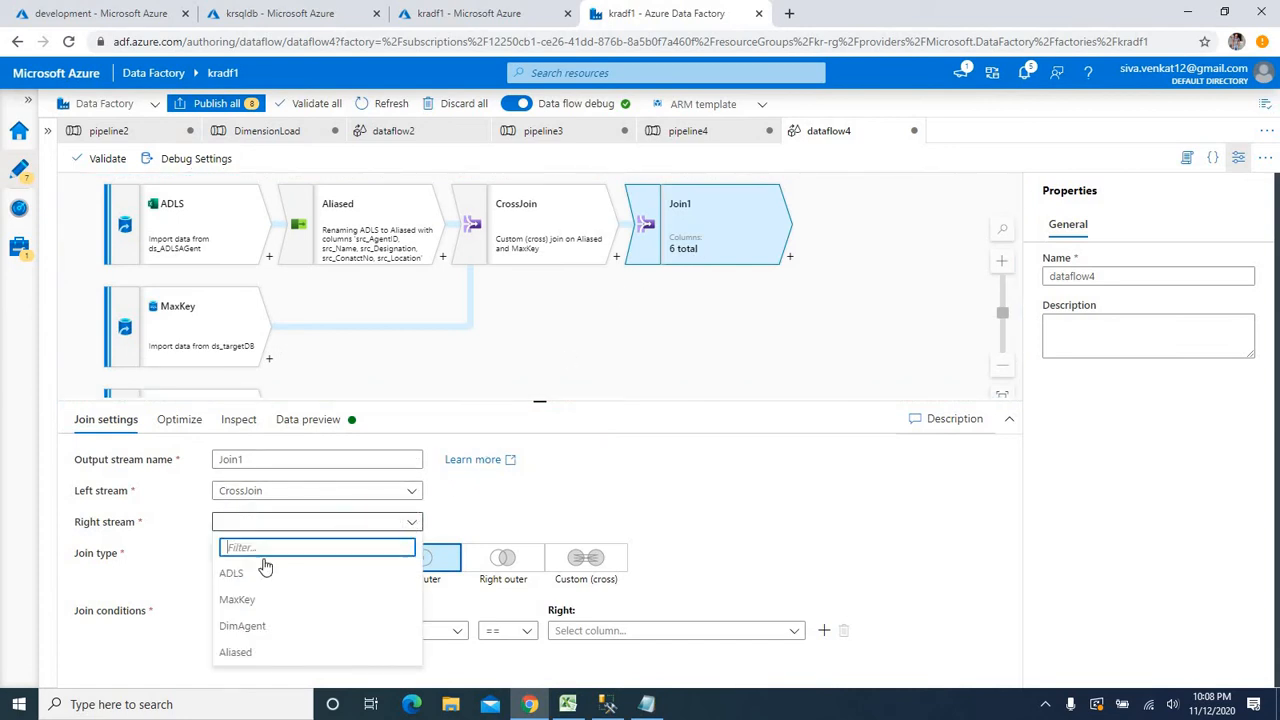
left_click(242, 626)
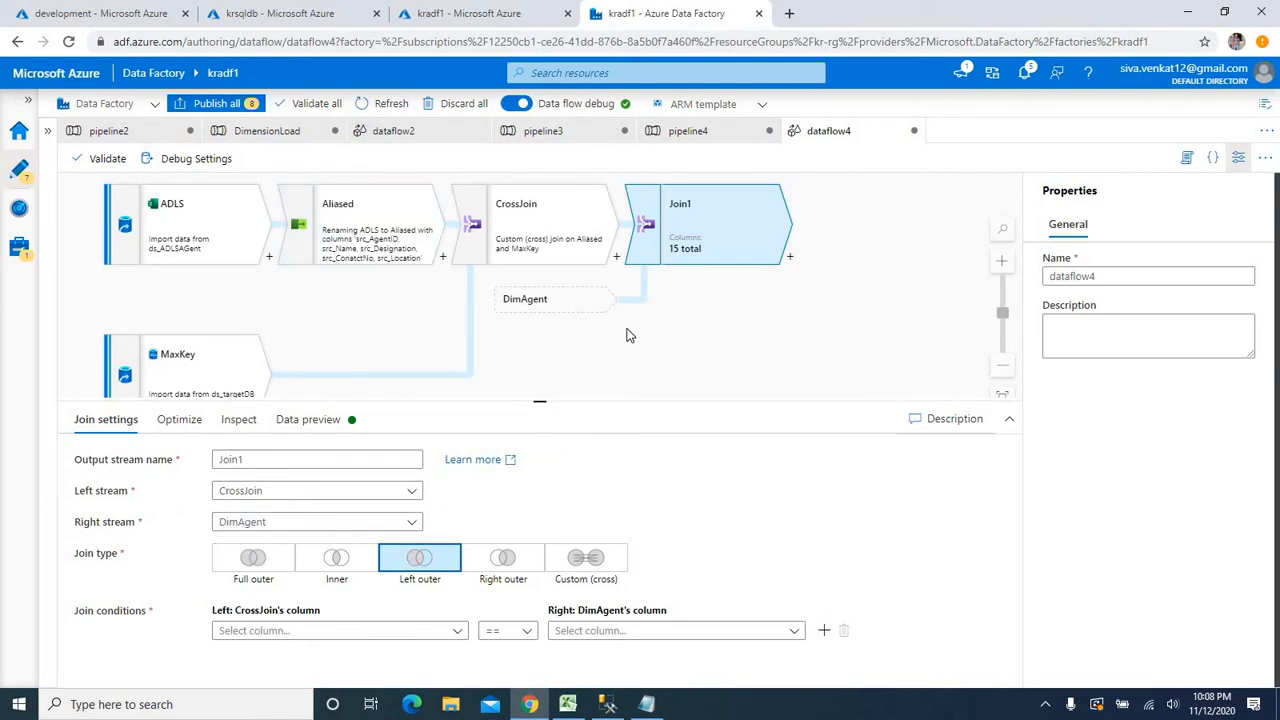
Define the Join1 condition as src_AgentID from CrossJoin equal to AgentID from DimAgent
left_click(310, 631)
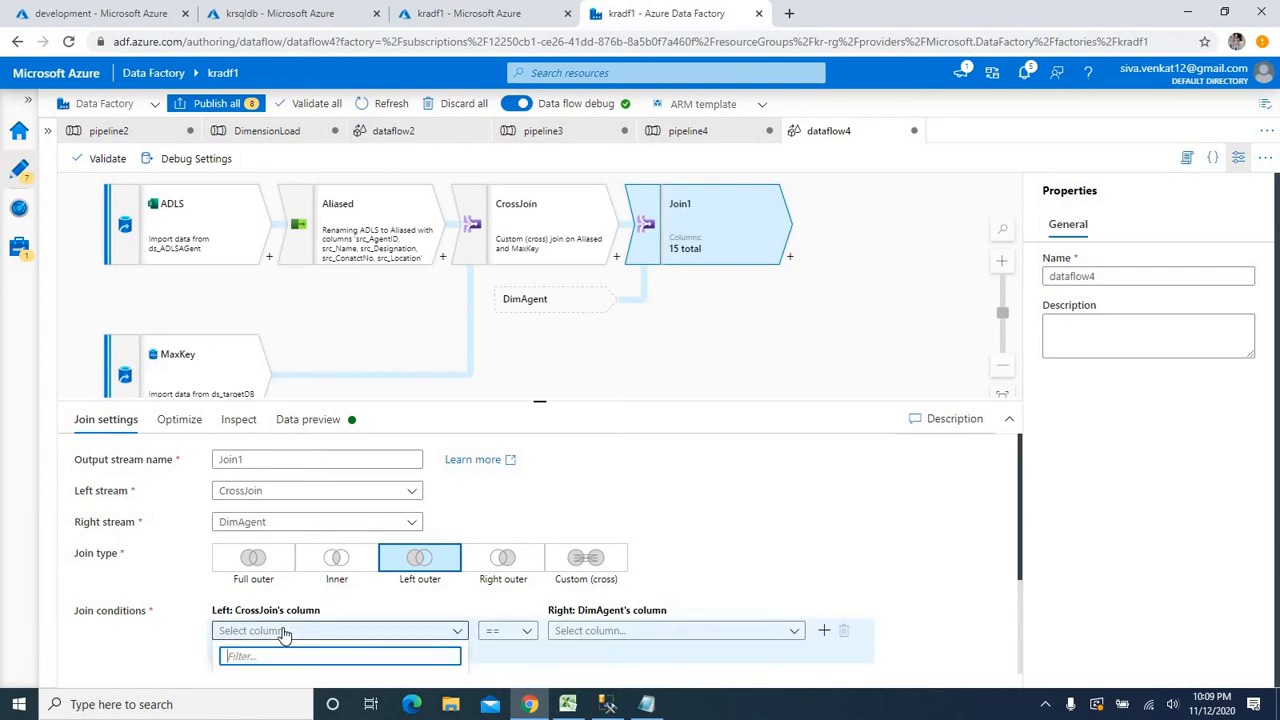
type("agen")
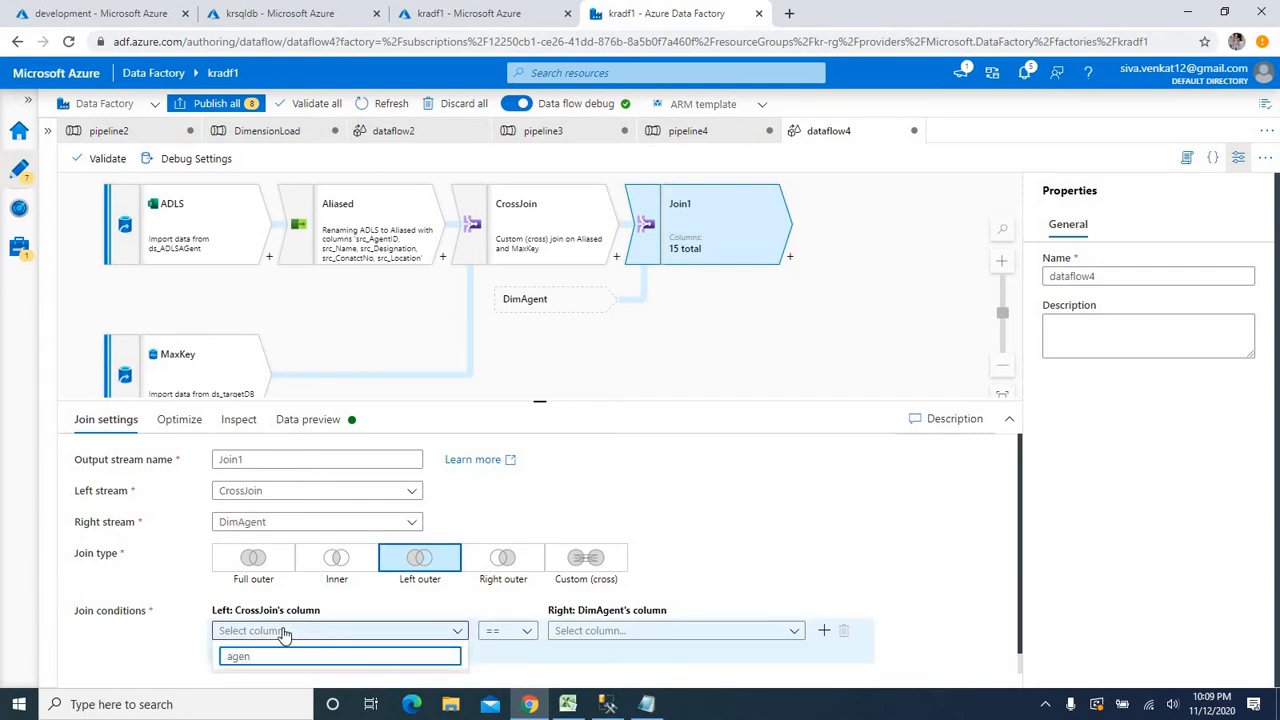
type("t")
key("Return")
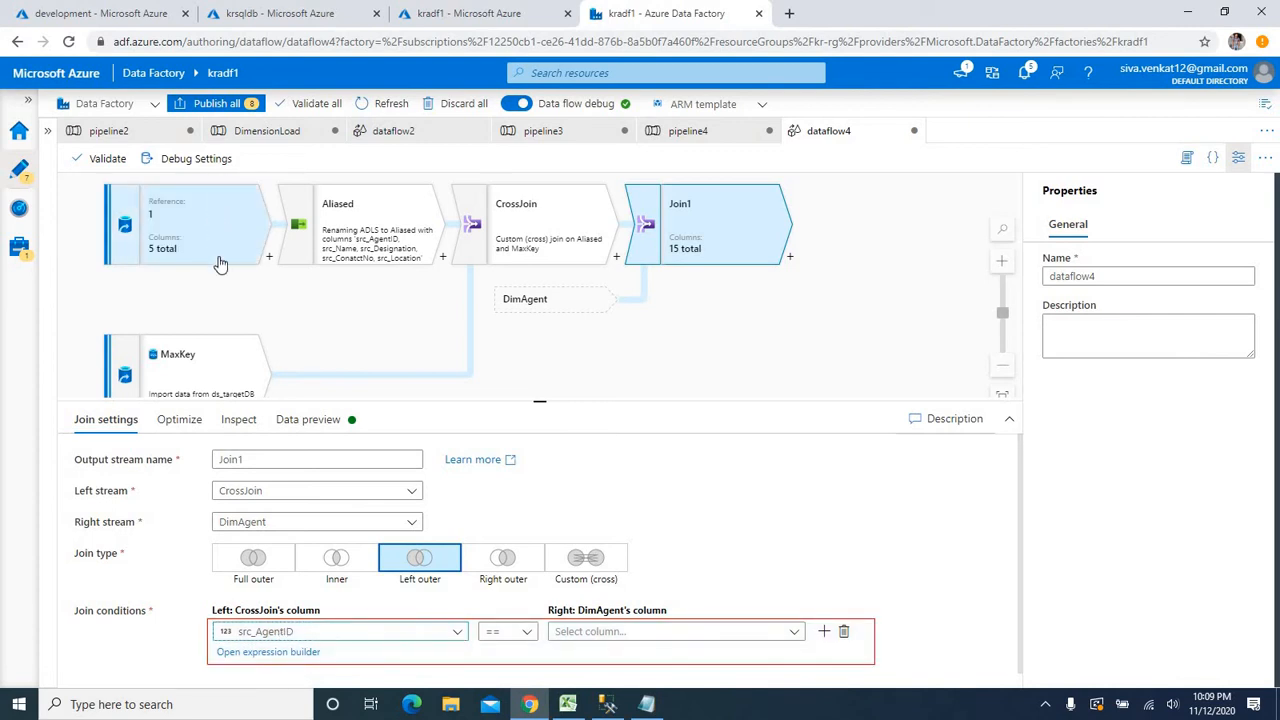
left_click(608, 632)
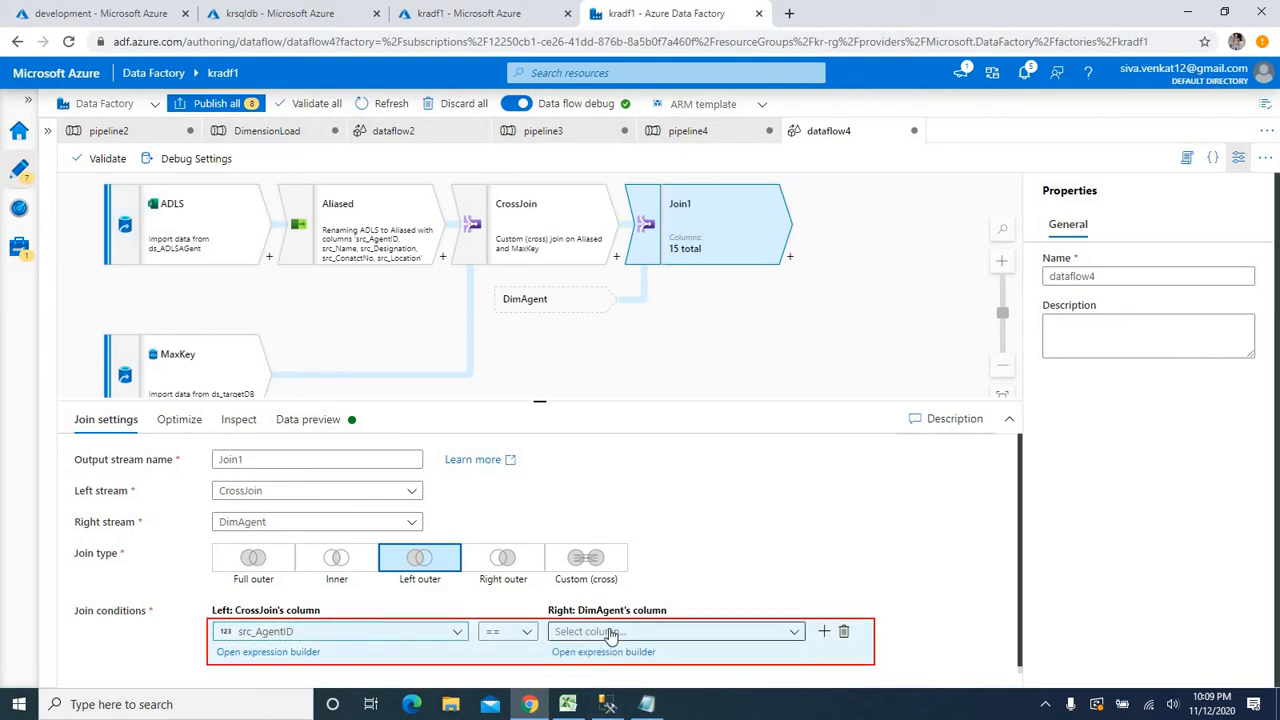
type("agent")
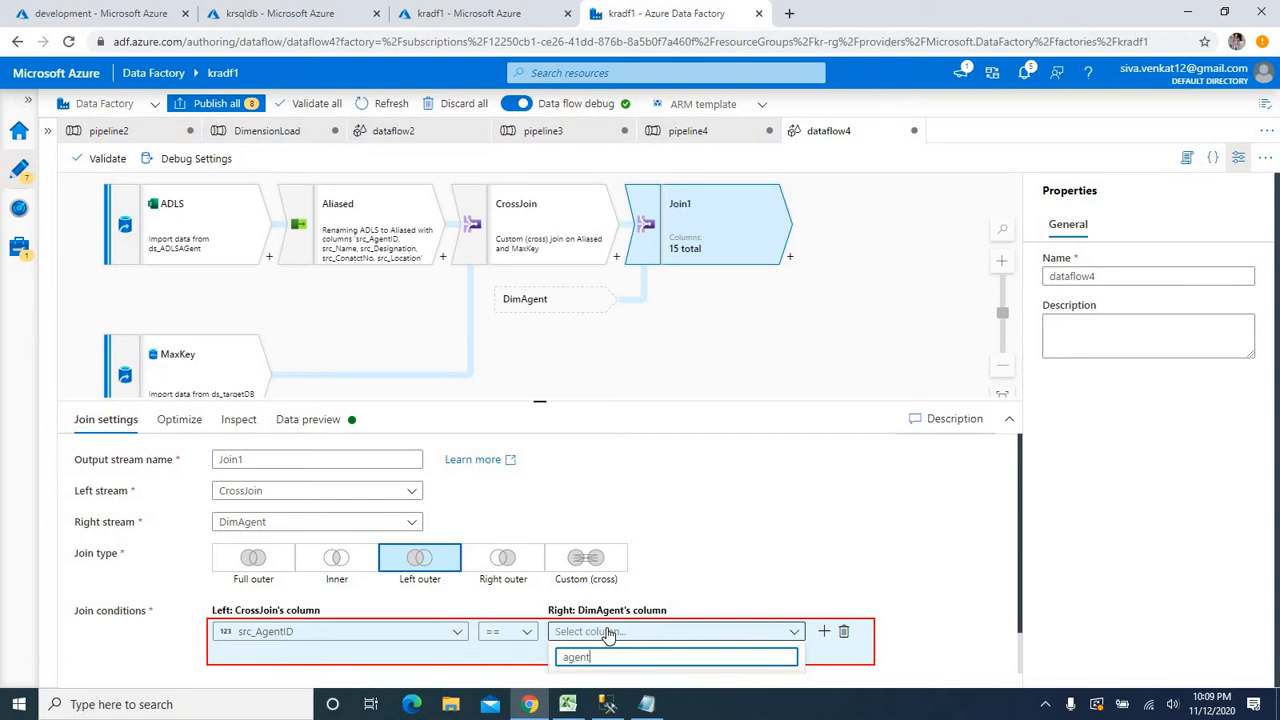
key("Return")
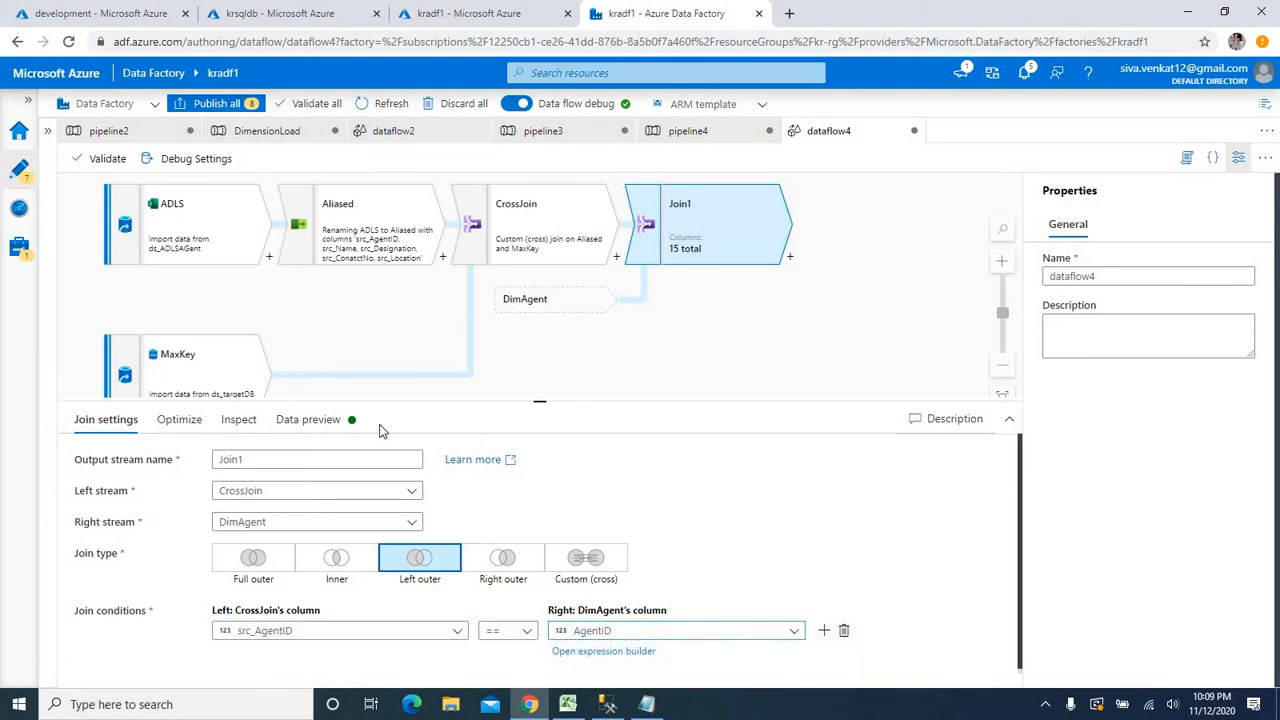
Load the Join1 data preview and look through its rows and columns on both the source and dimension sides
left_click(178, 421)
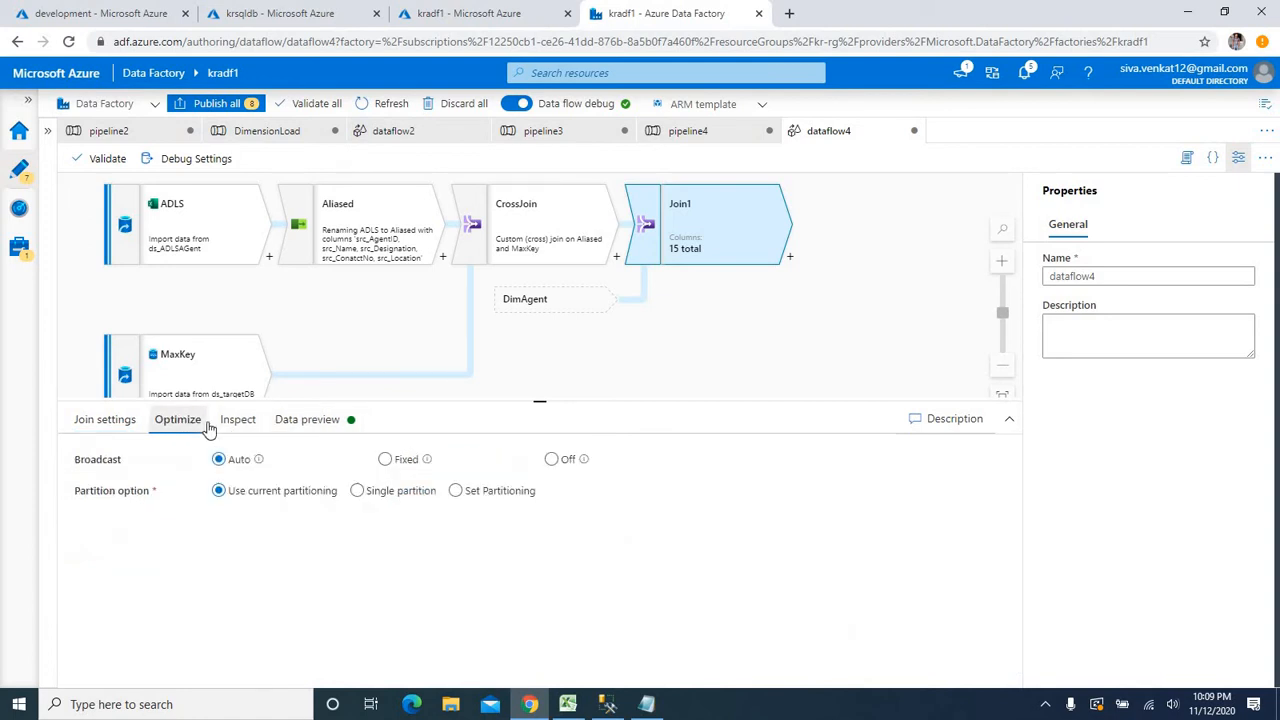
left_click(237, 420)
left_click(300, 421)
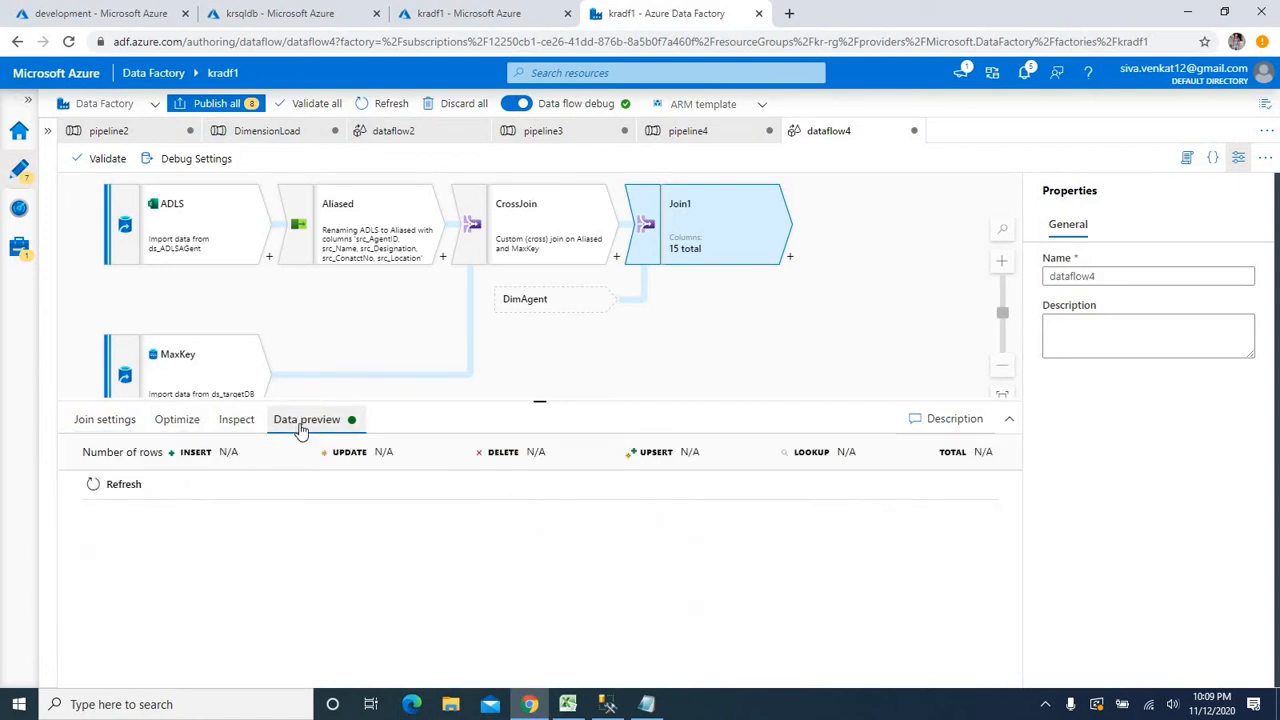
left_click(128, 488)
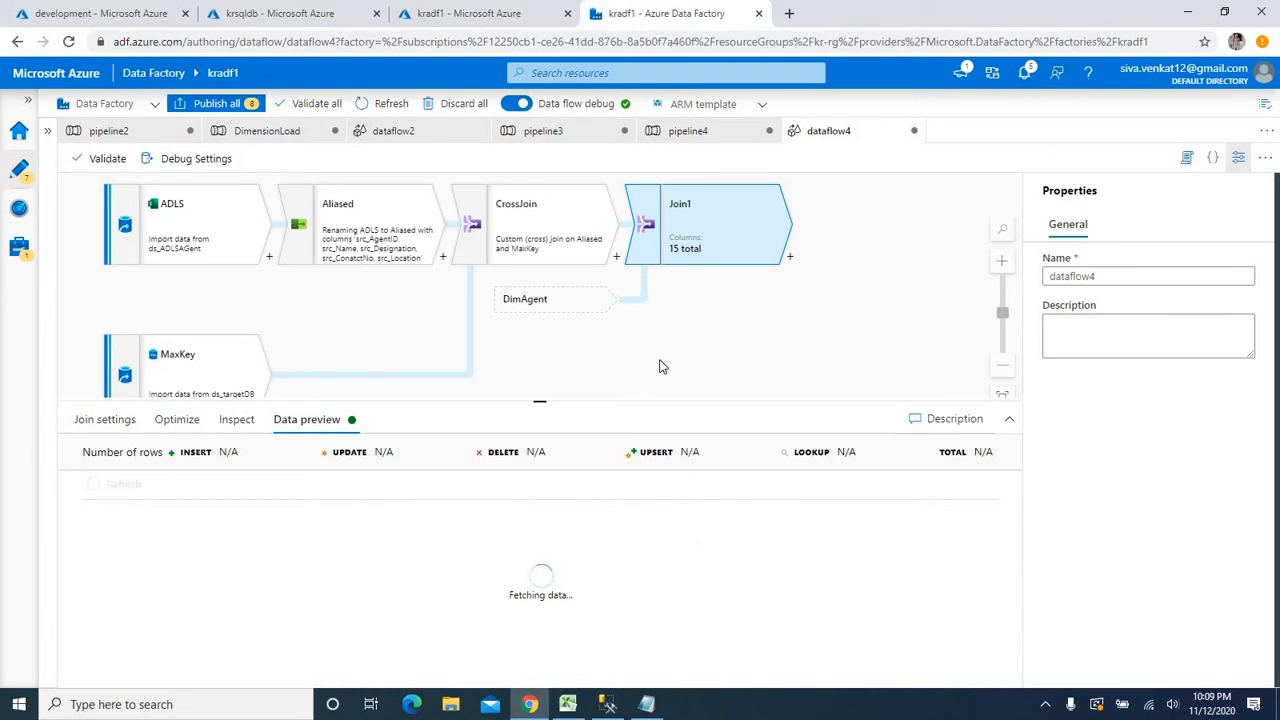
scroll(414, 643, "down", 2)
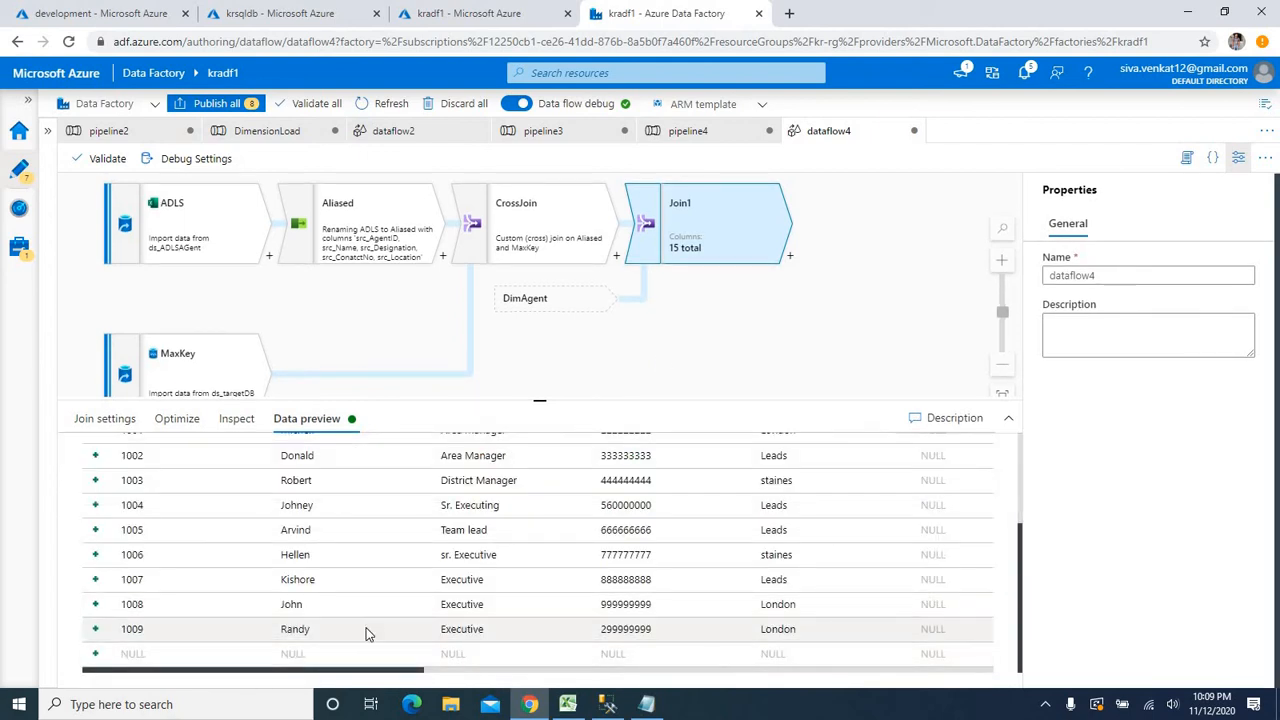
scroll(297, 600, "up", 2)
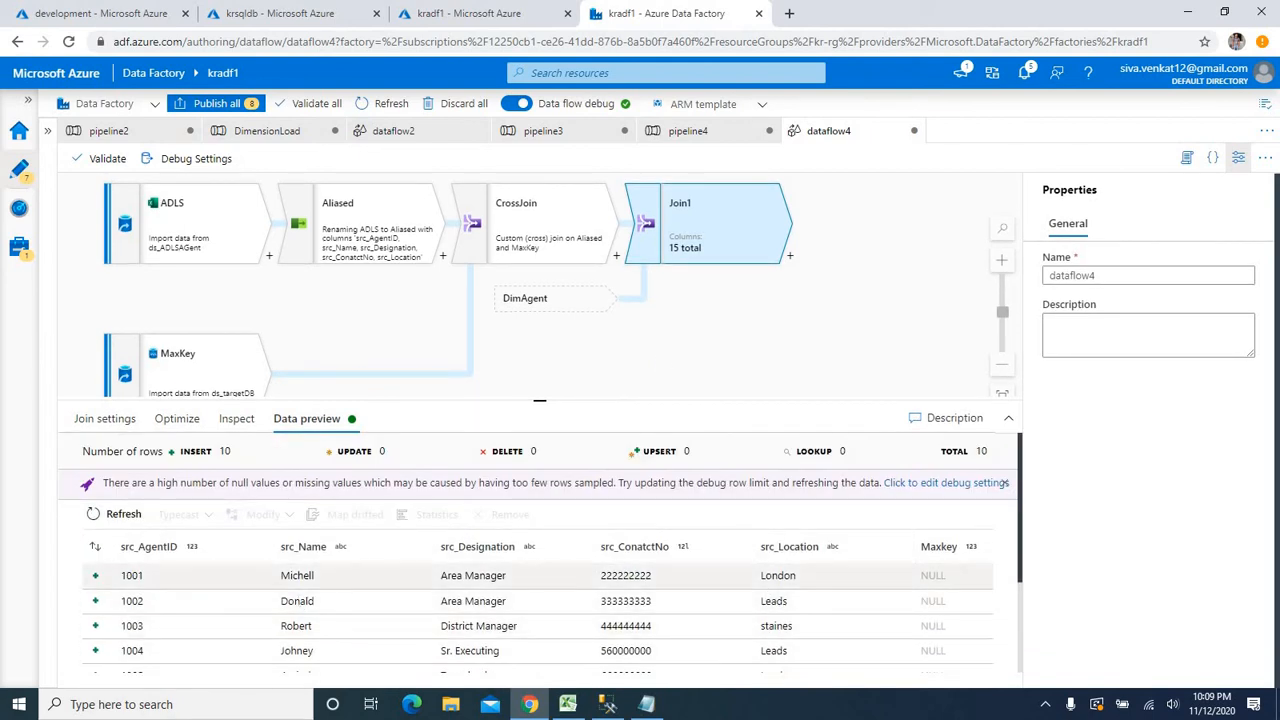
scroll(886, 614, "down", 2)
scroll(785, 635, "up", 2)
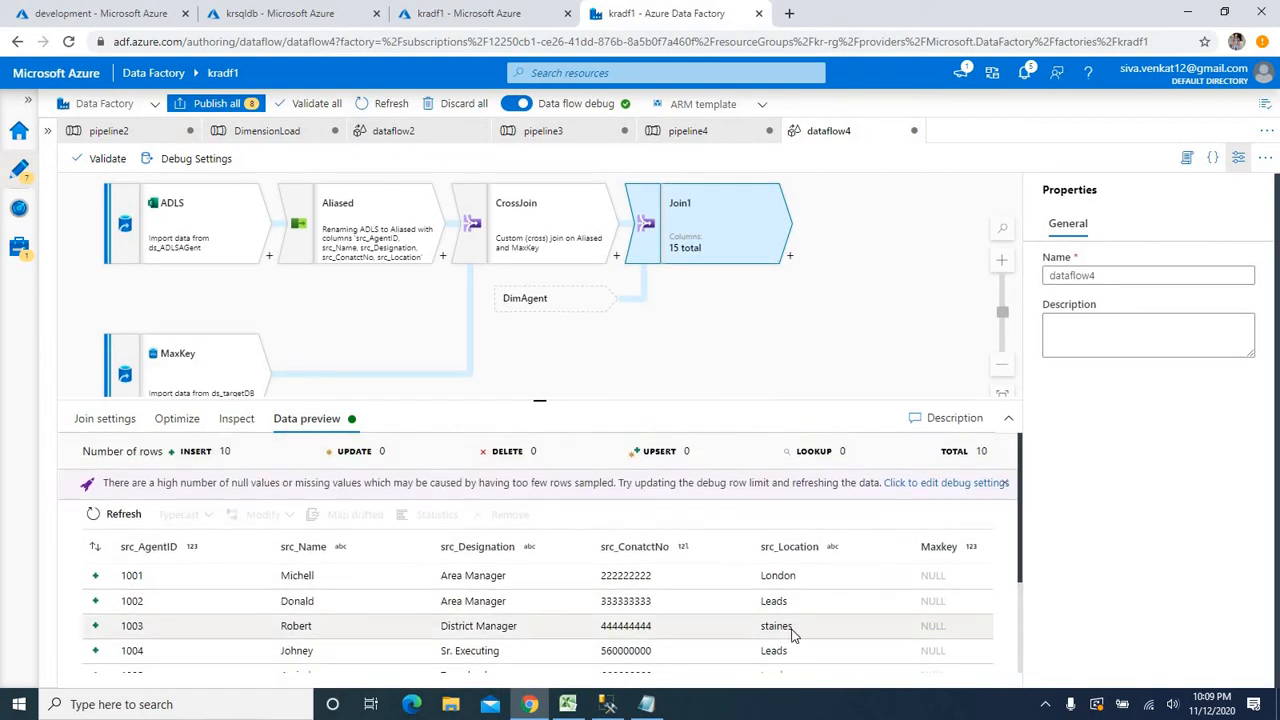
scroll(780, 640, "down", 3)
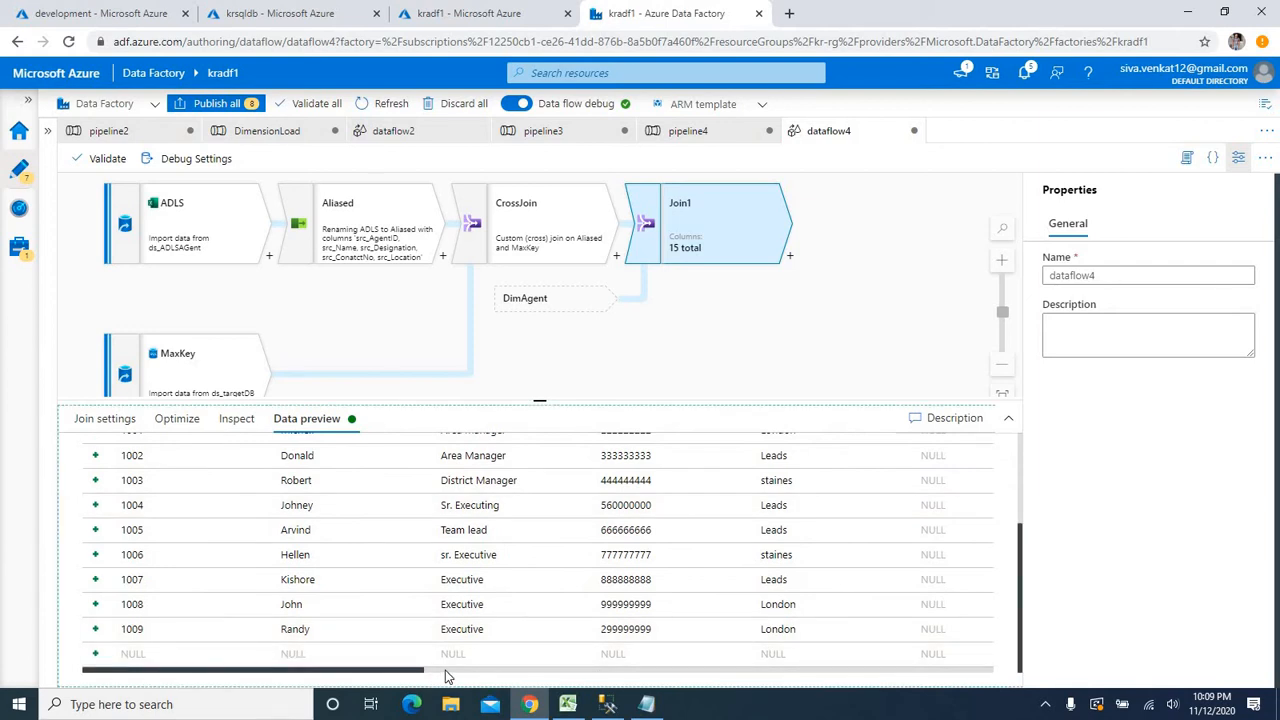
left_click_drag(446, 677, 965, 675)
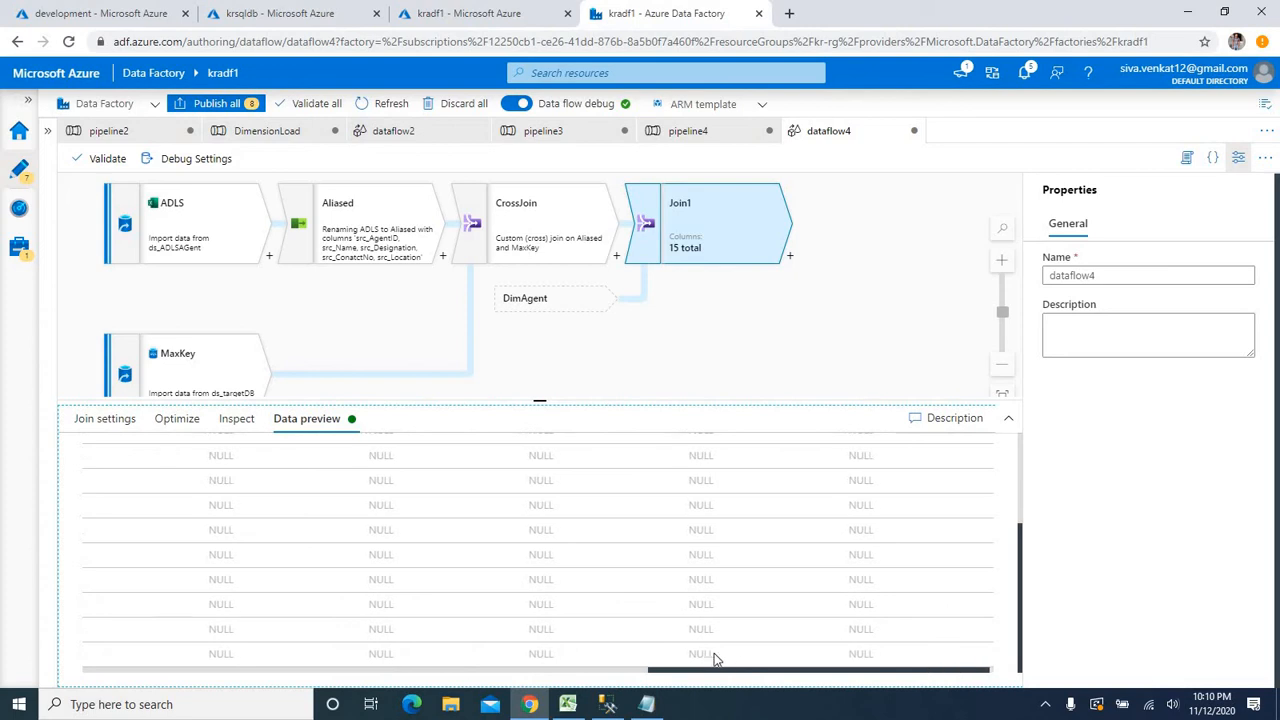
left_click_drag(714, 658, 343, 674)
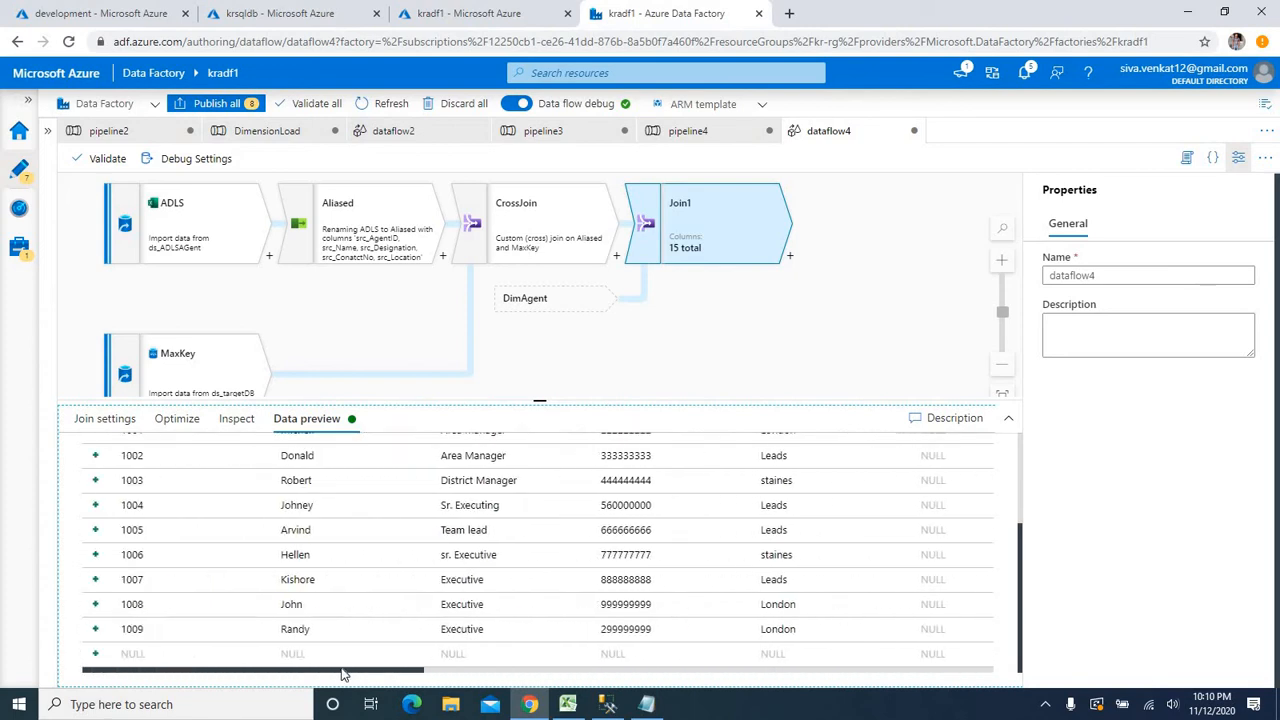
Add a Conditional Split transformation after Join1 and hide the data flow's Properties pane
left_click(710, 344)
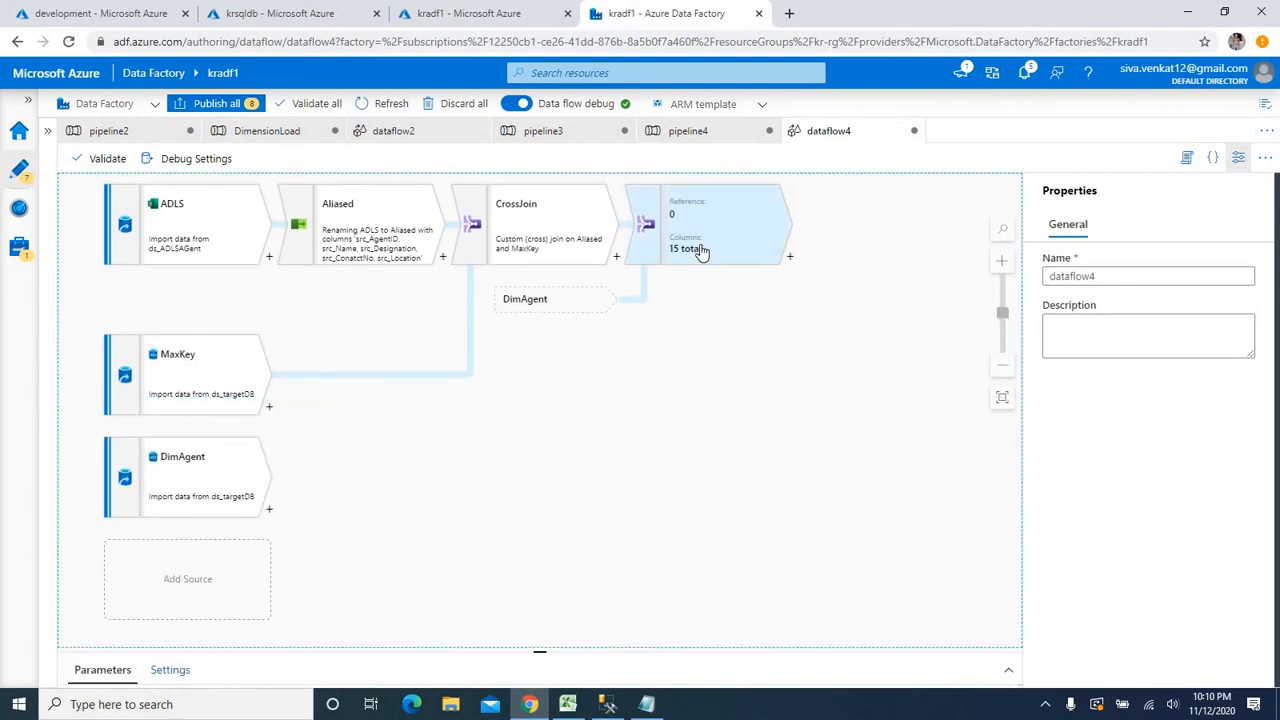
left_click(700, 246)
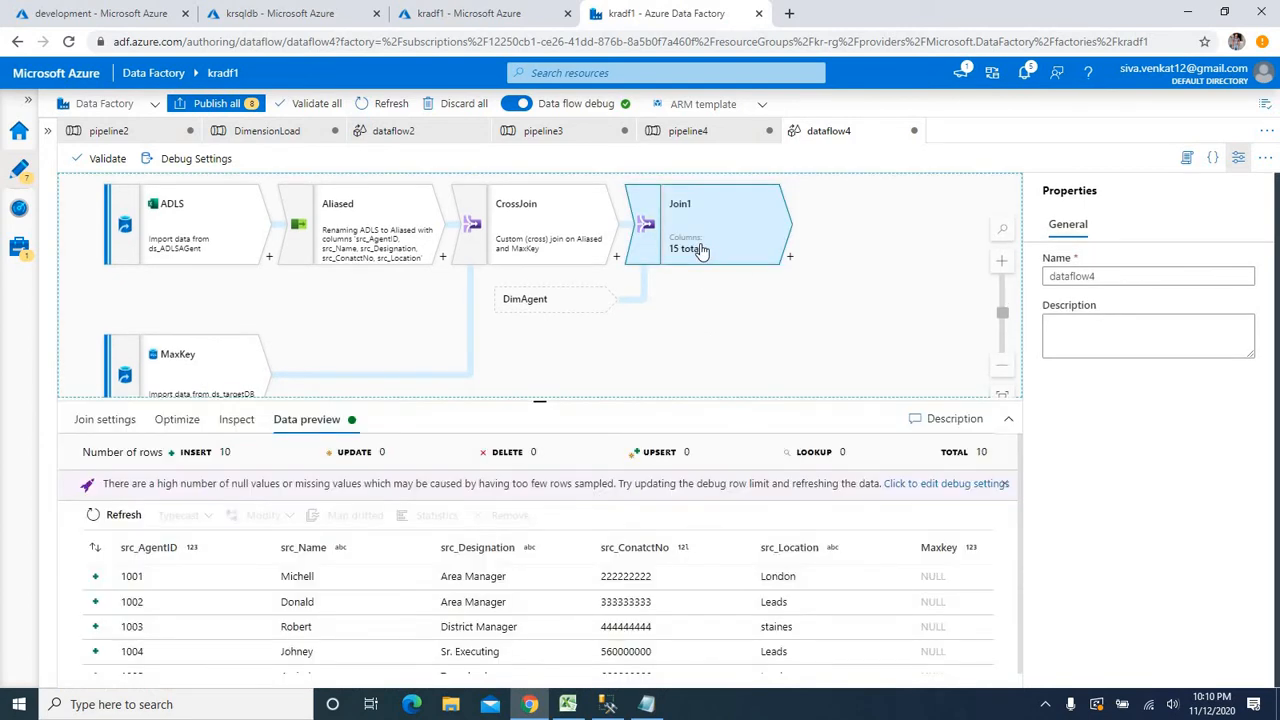
left_click(790, 258)
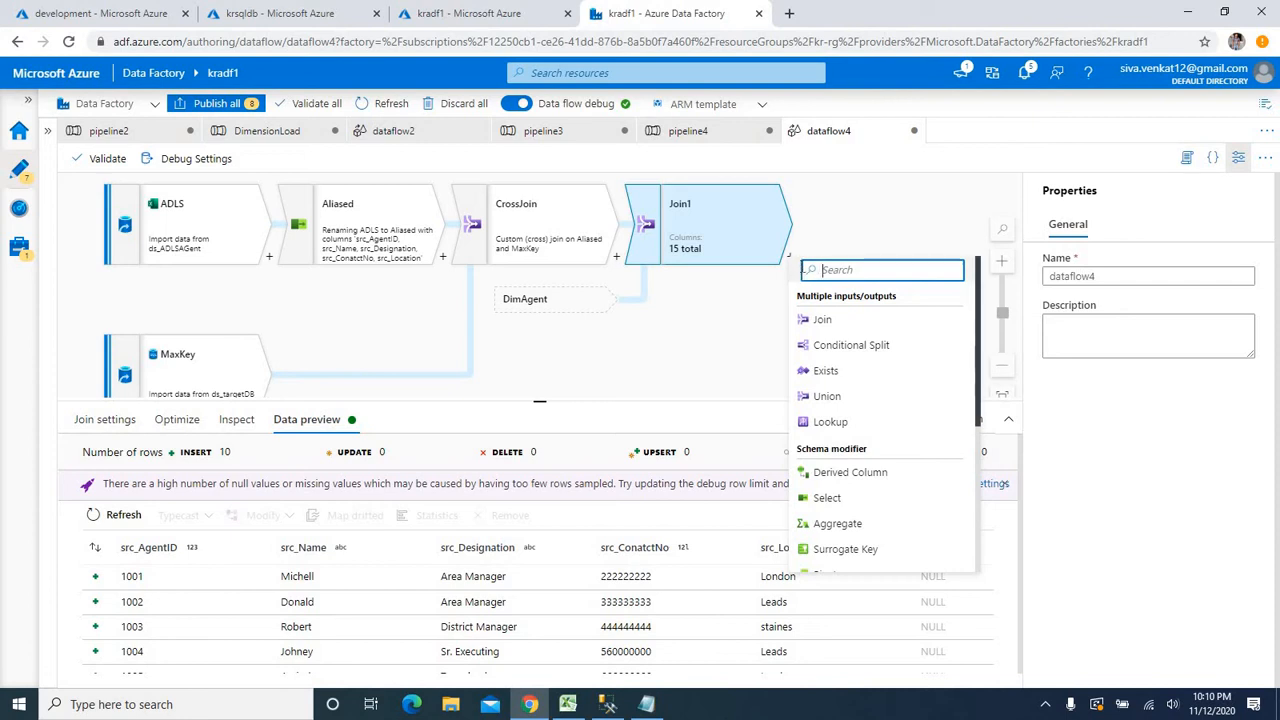
left_click(831, 343)
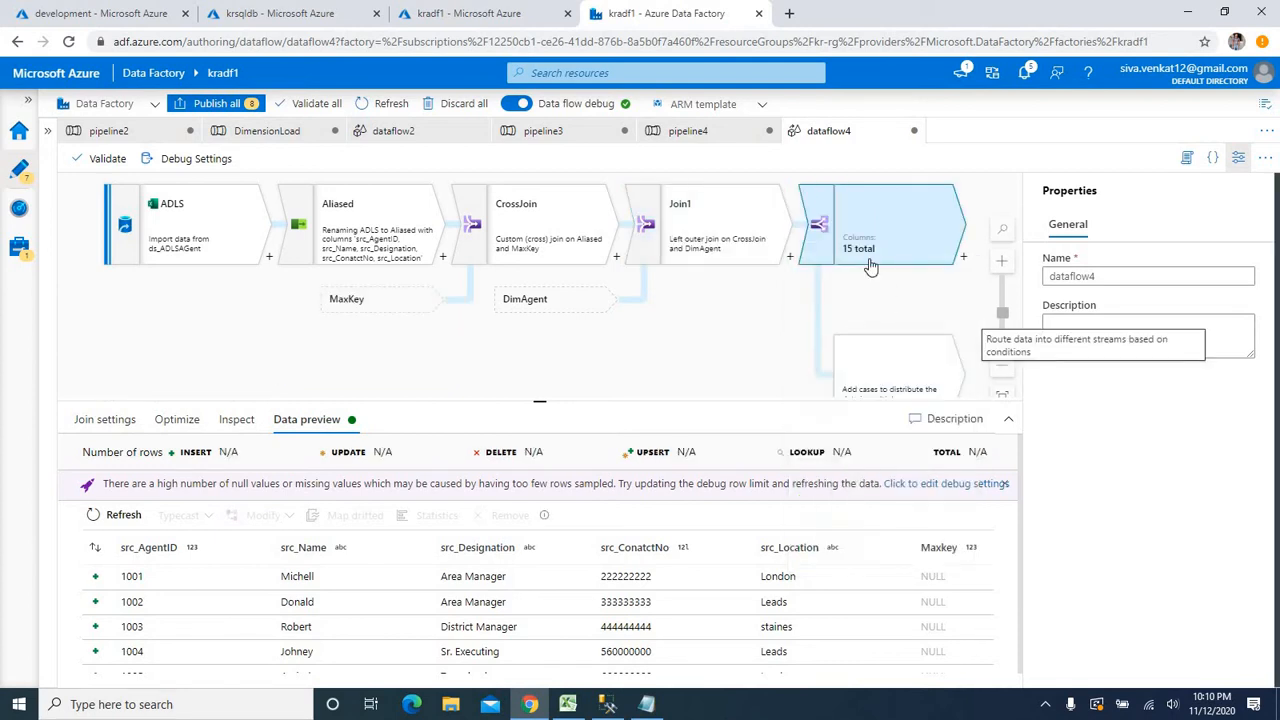
left_click(1238, 158)
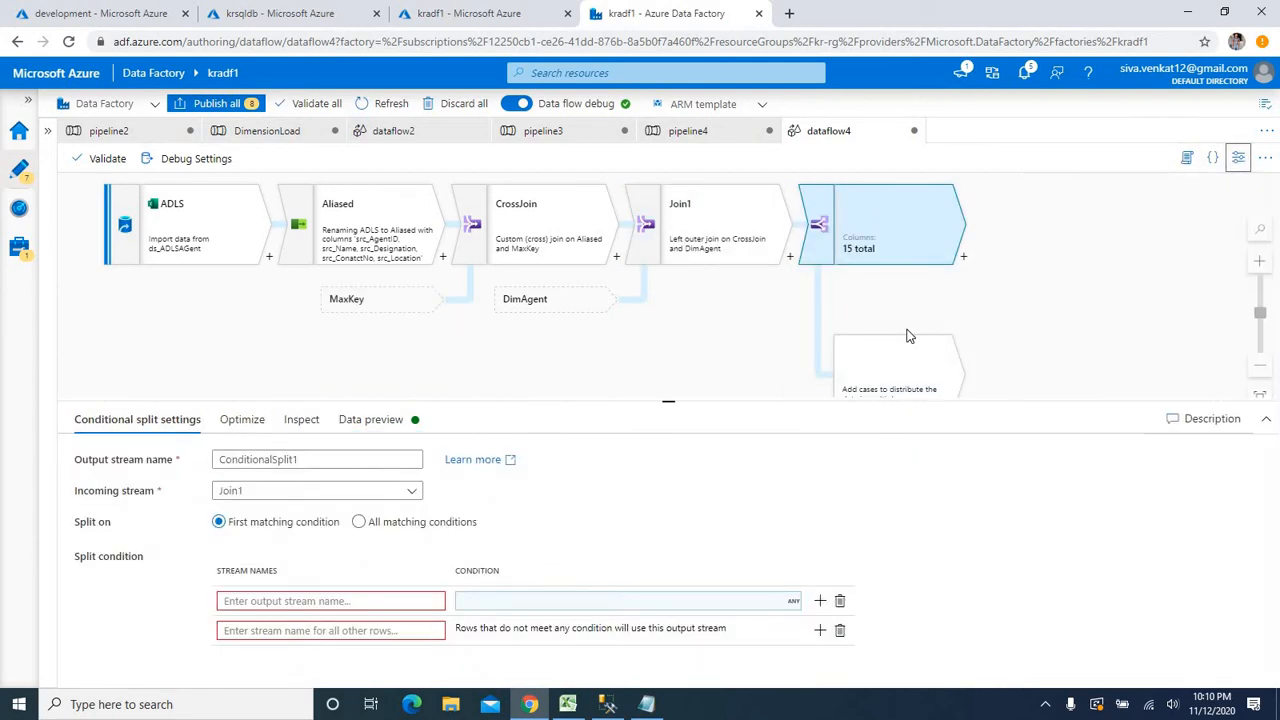
Name the conditional split's output stream Split1
left_click(1258, 368)
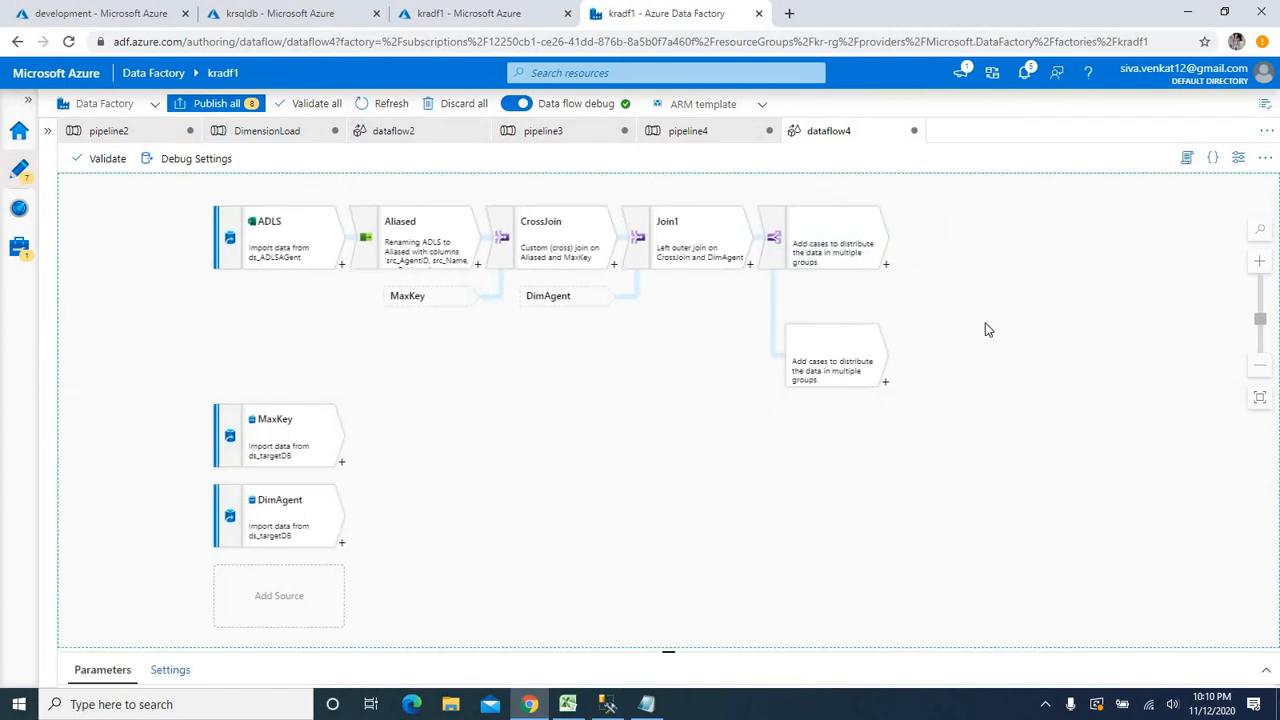
scroll(986, 329, "right", 5)
left_click(737, 254)
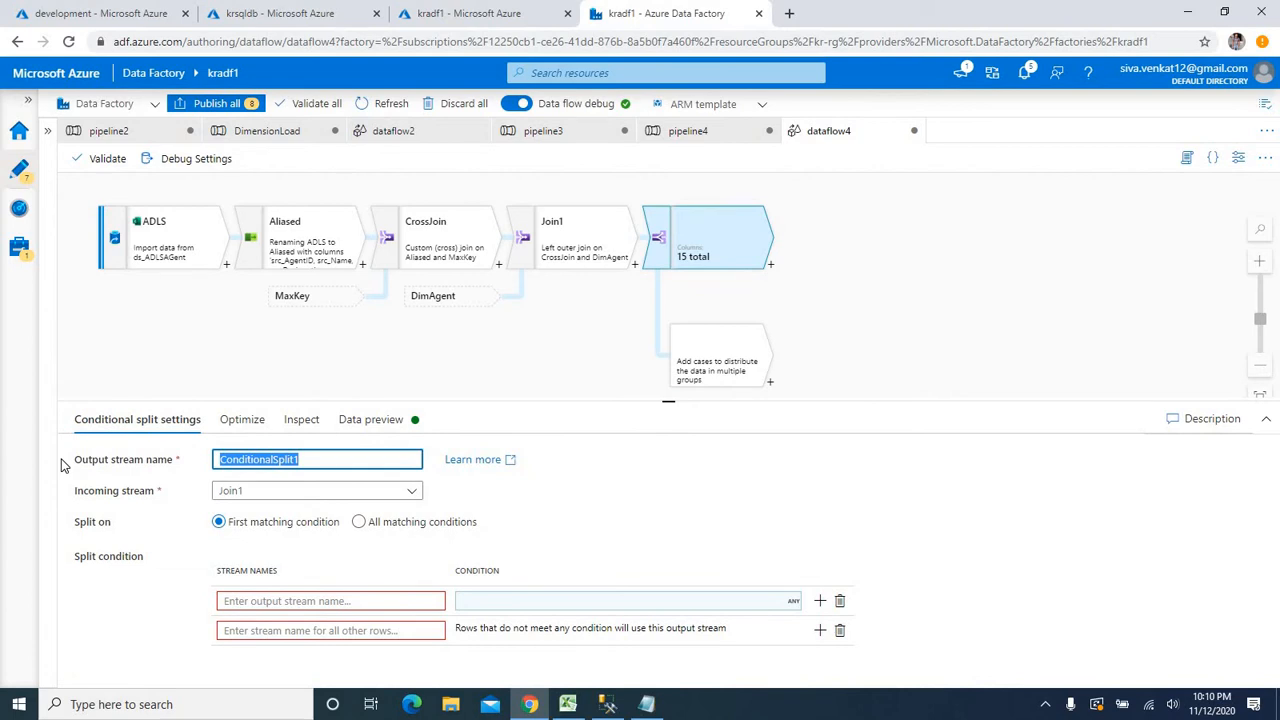
type("Split1")
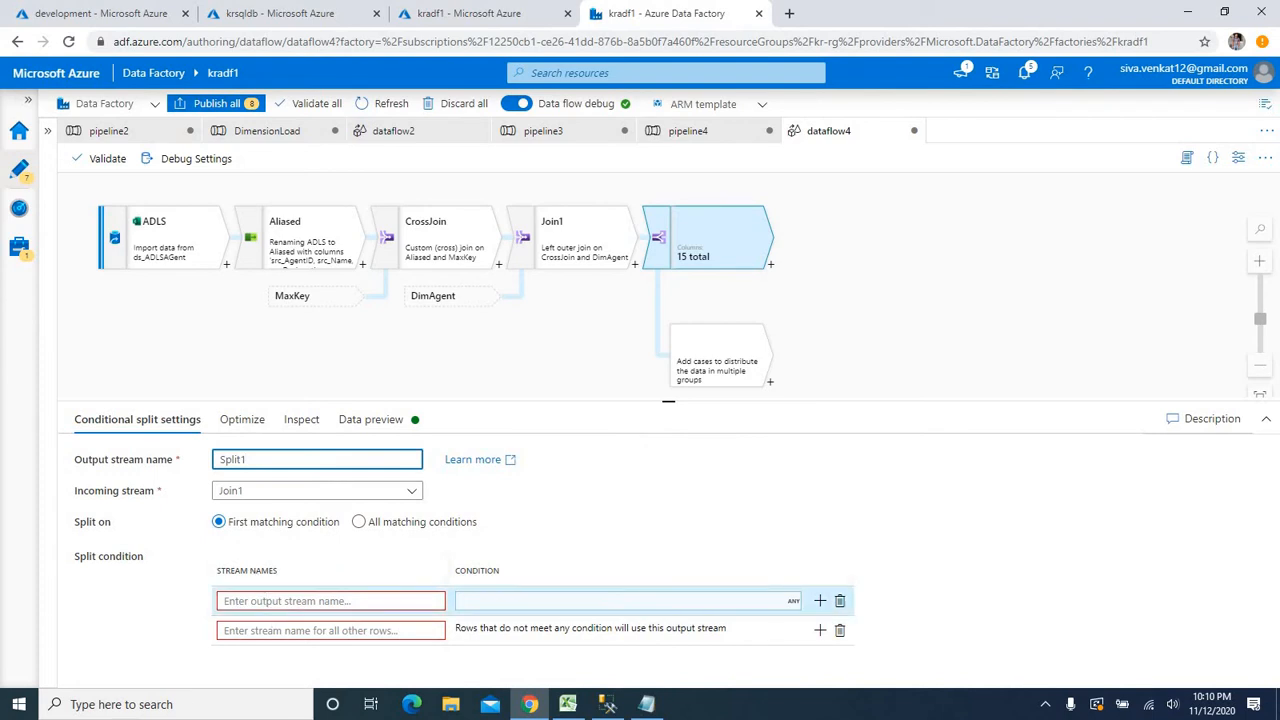
Name the first stream of the split condition Match
left_click(258, 631)
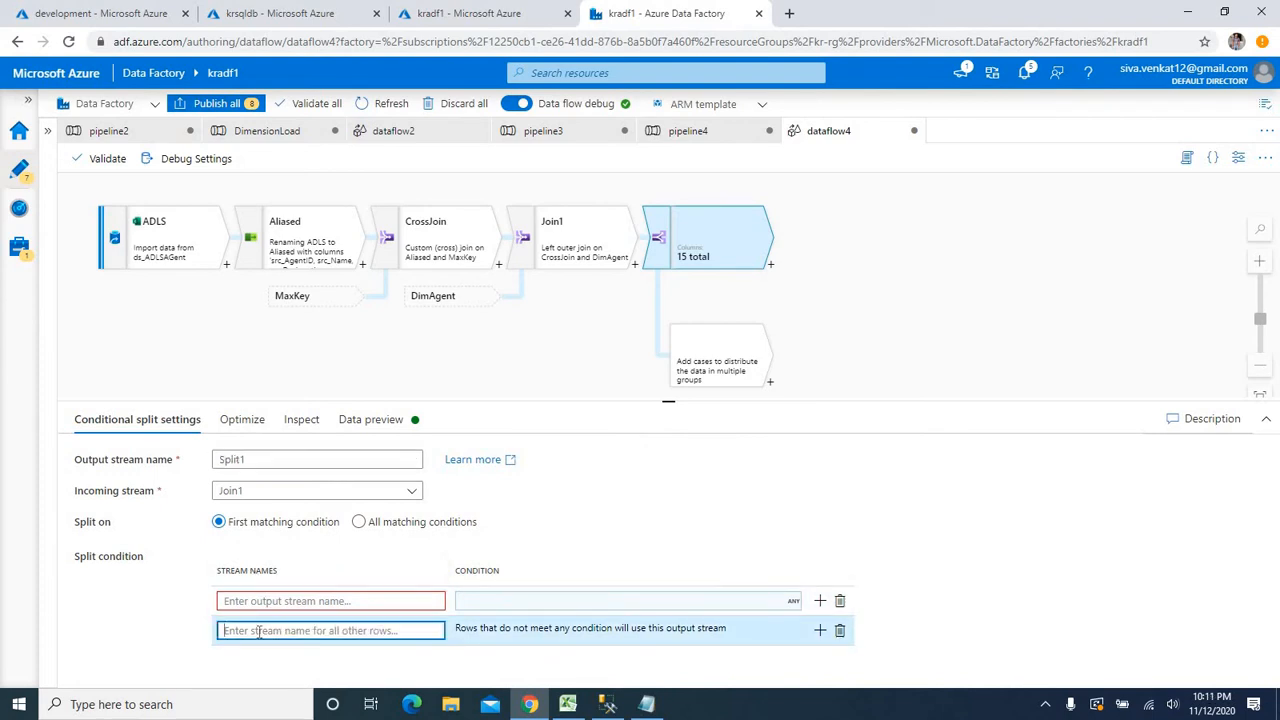
left_click(292, 601)
type("Match")
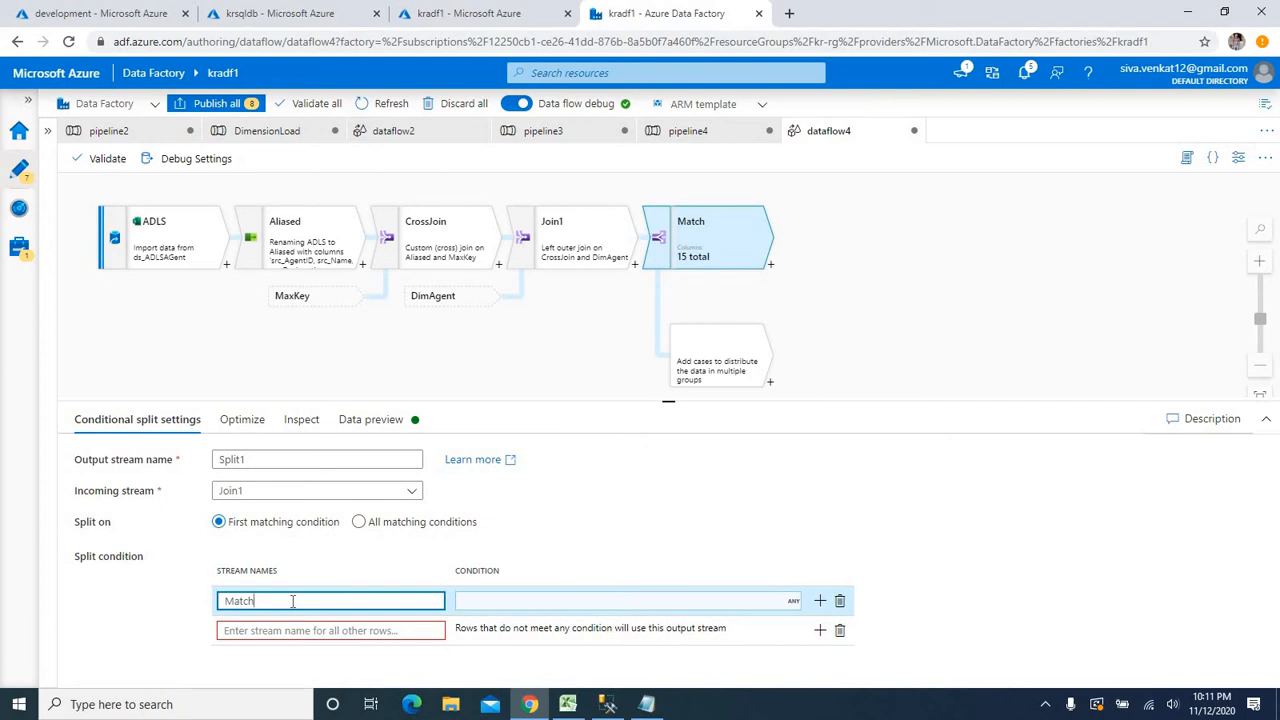
Set the Match stream's split condition to src_AgentID==AgentID in the expression builder
left_click(531, 603)
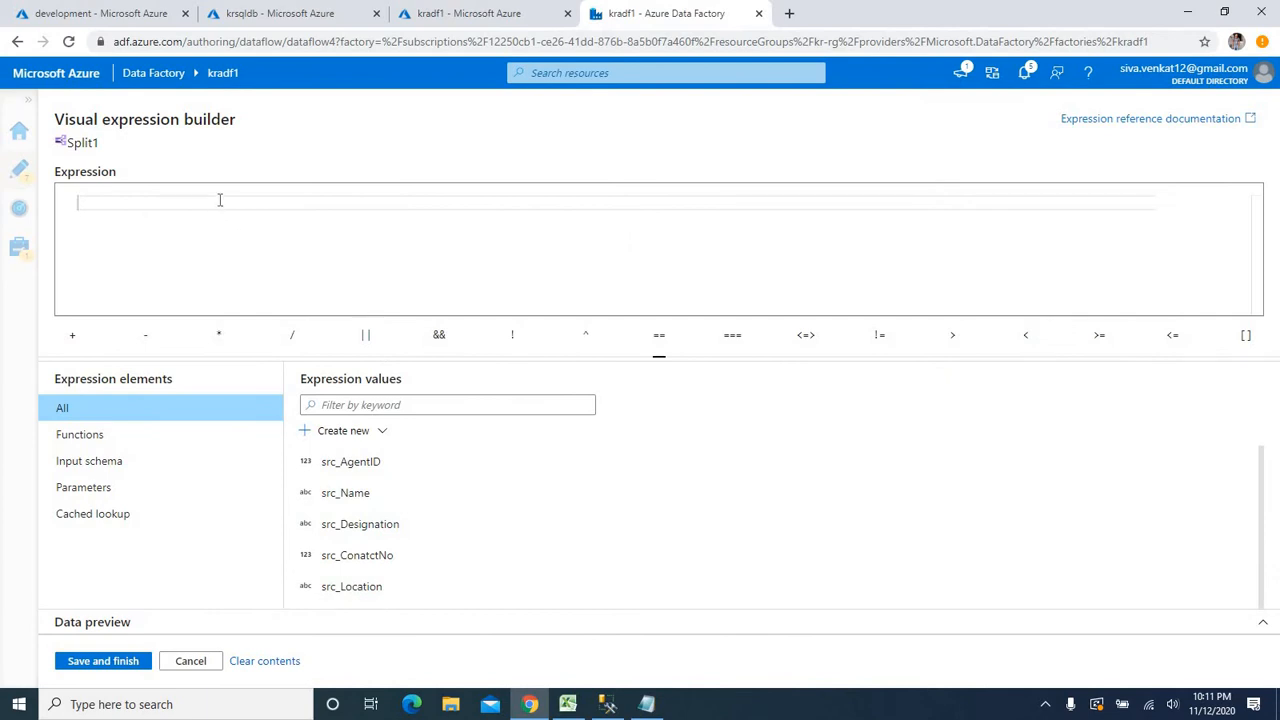
type("a")
key("BackSpace")
type("src_AgentID==agent")
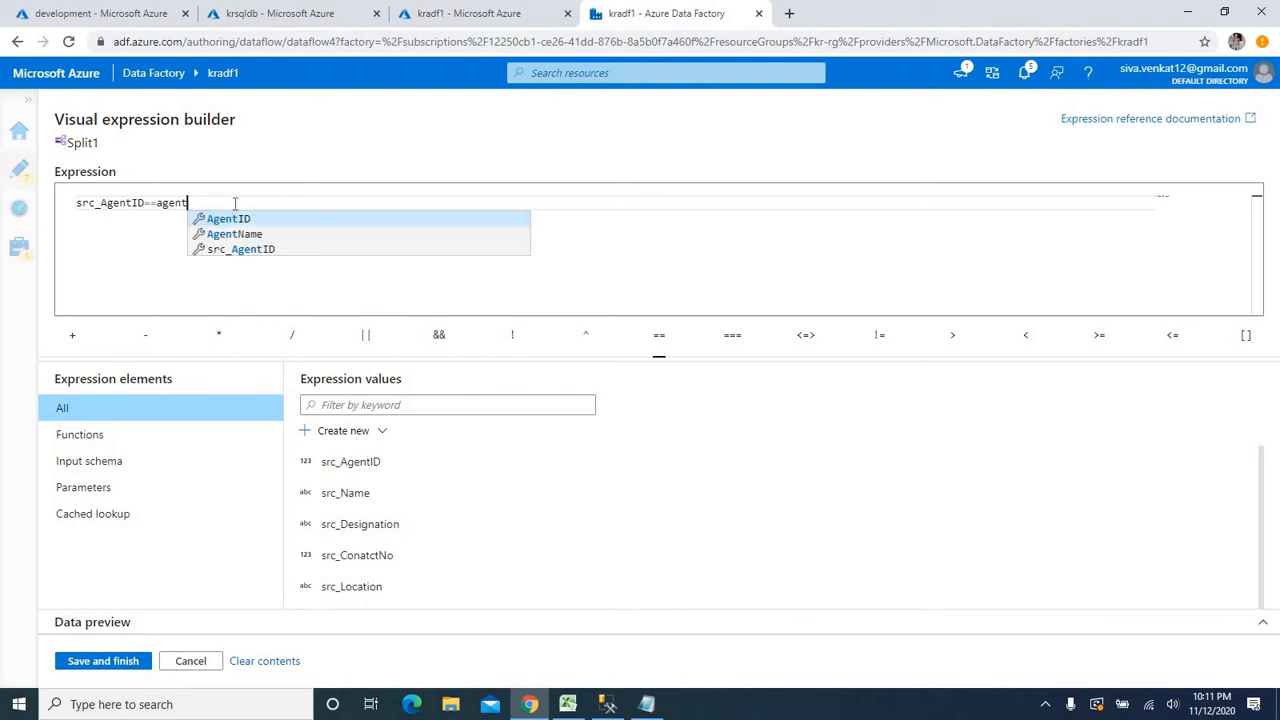
left_click(228, 219)
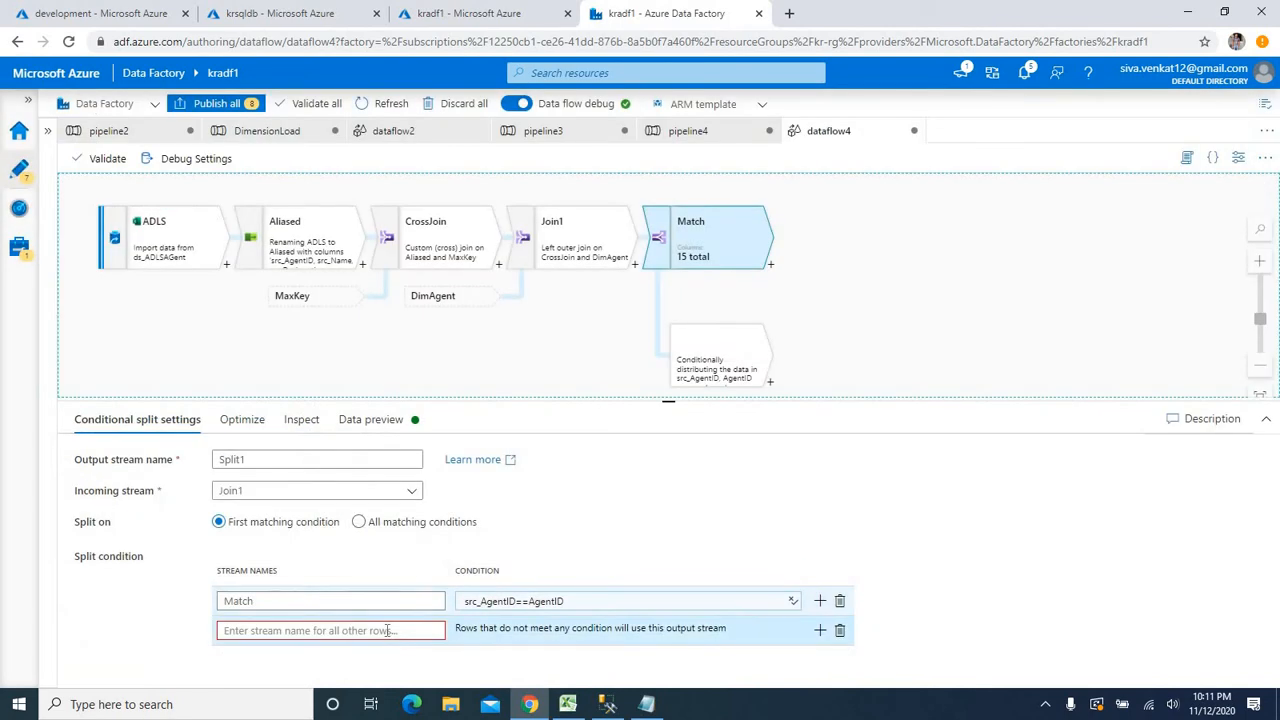
Name the split stream for all rows that meet no condition Unmatched
left_click(387, 630)
type("m")
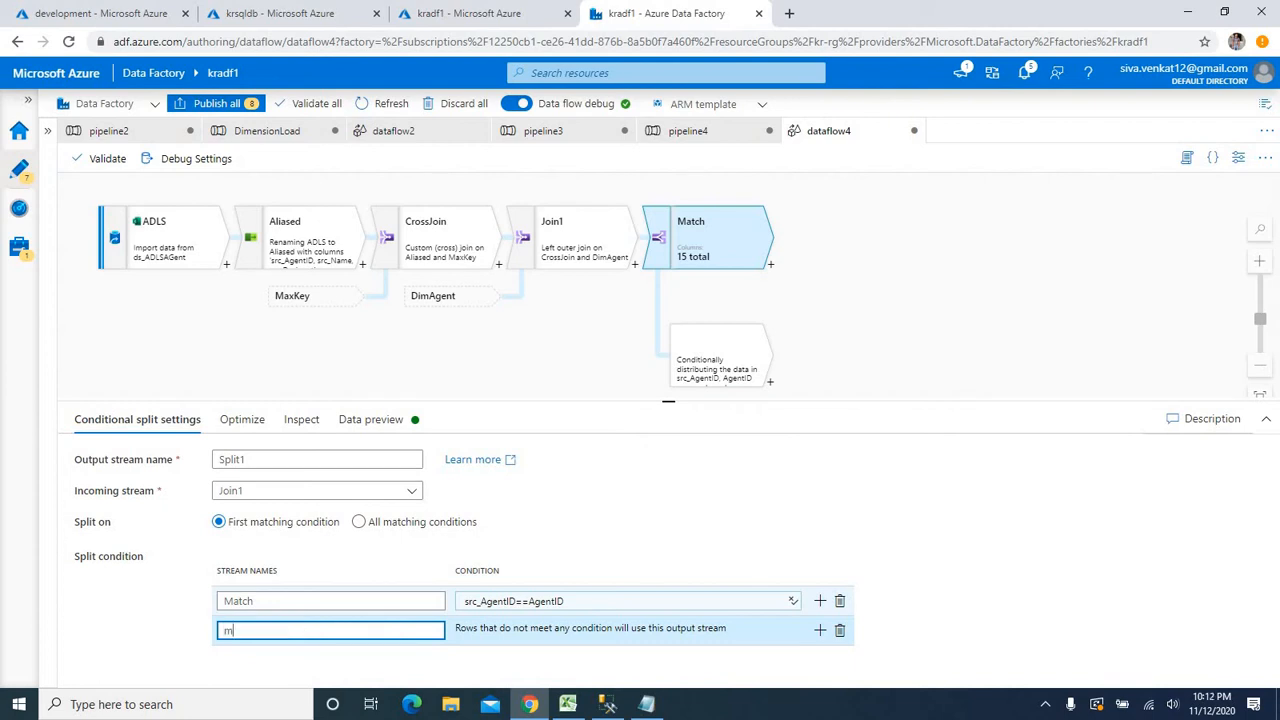
key("BackSpace")
key("BackSpace")
type("mo")
key("BackSpace")
key("BackSpace")
type("u")
key("BackSpace")
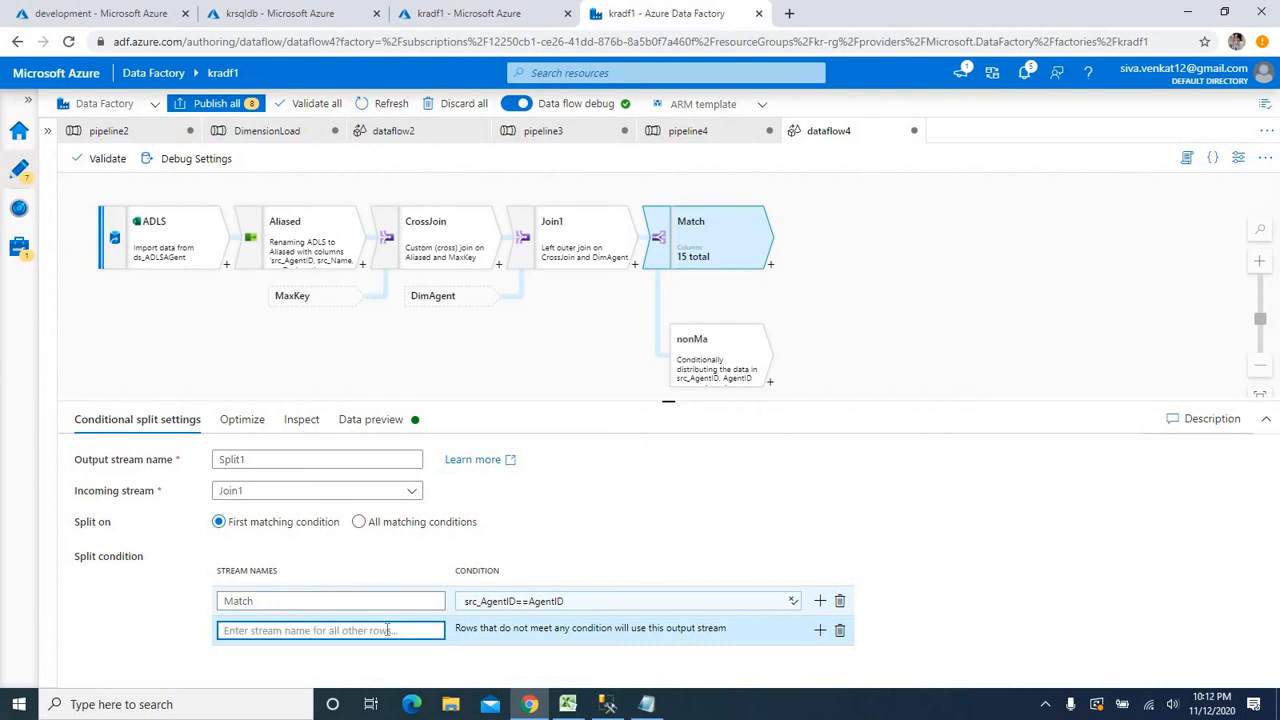
type("Unmatched")
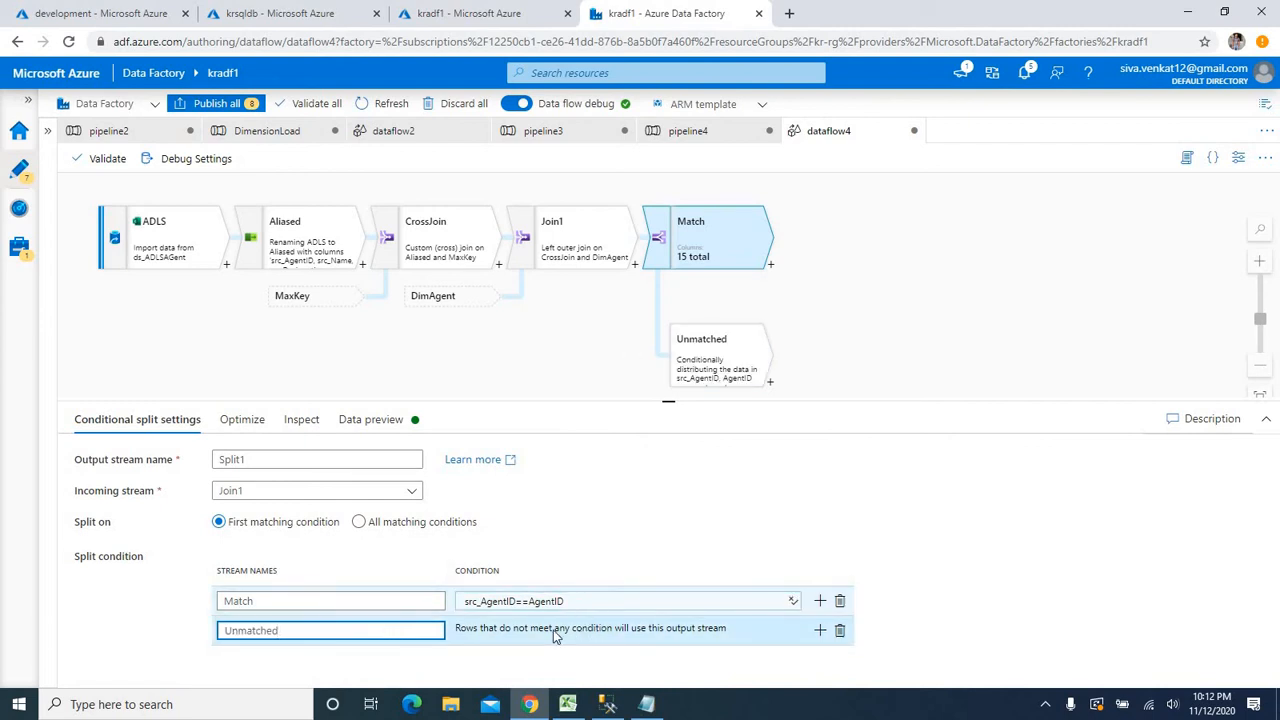
left_click(806, 350)
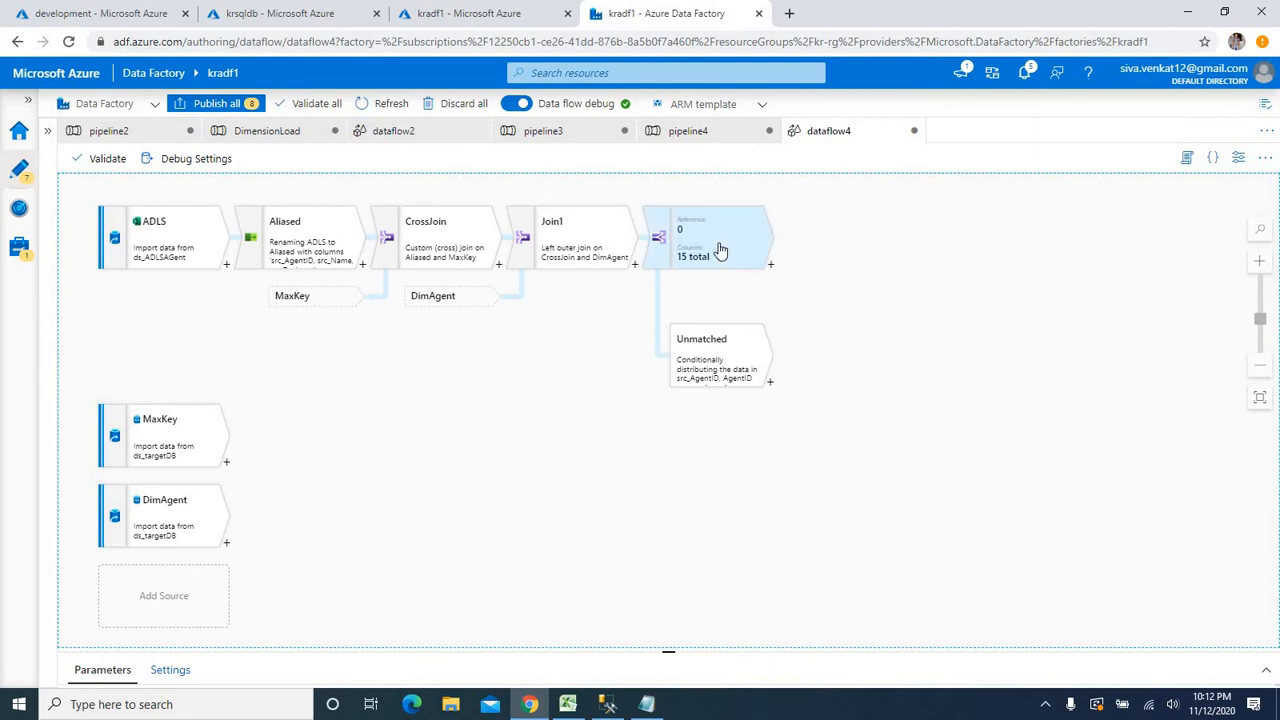
Add a sink after the Unmatched stream and set its dataset to ds_targetDB
left_click_drag(43, 83, 870, 98)
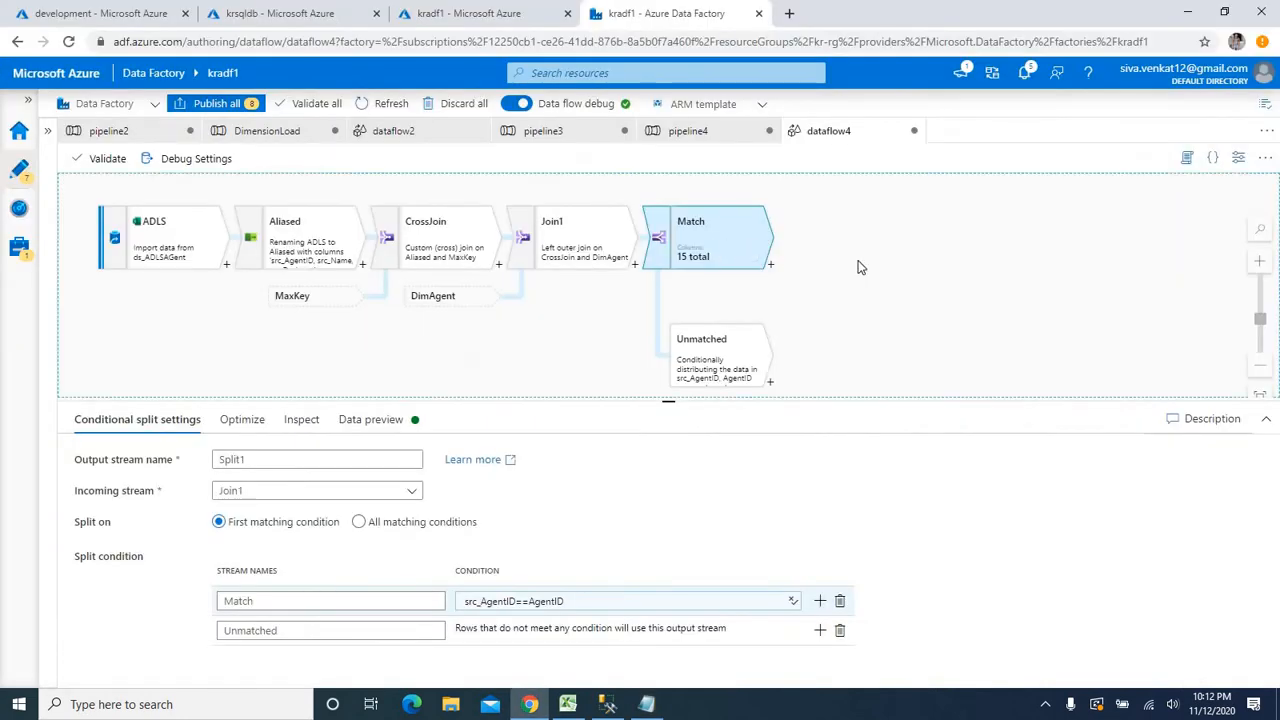
scroll(705, 272, "down", 1)
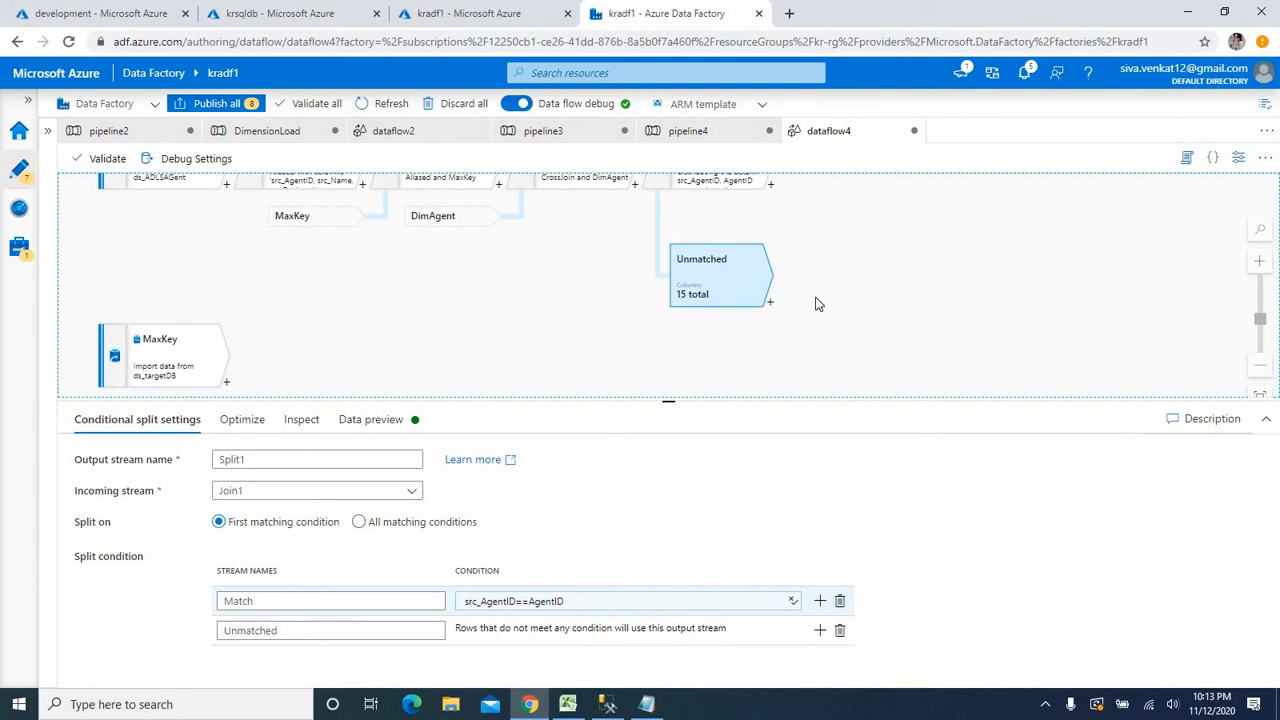
left_click(770, 301)
scroll(860, 500, "down", 1)
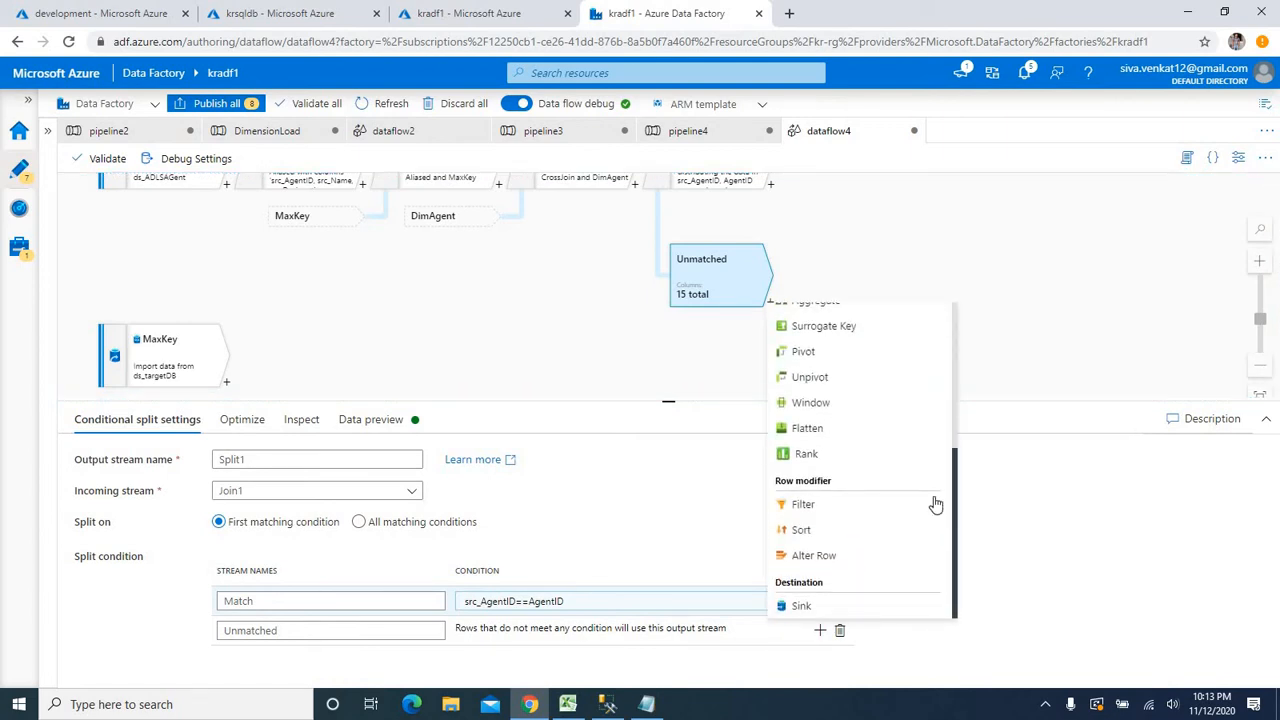
left_click(801, 607)
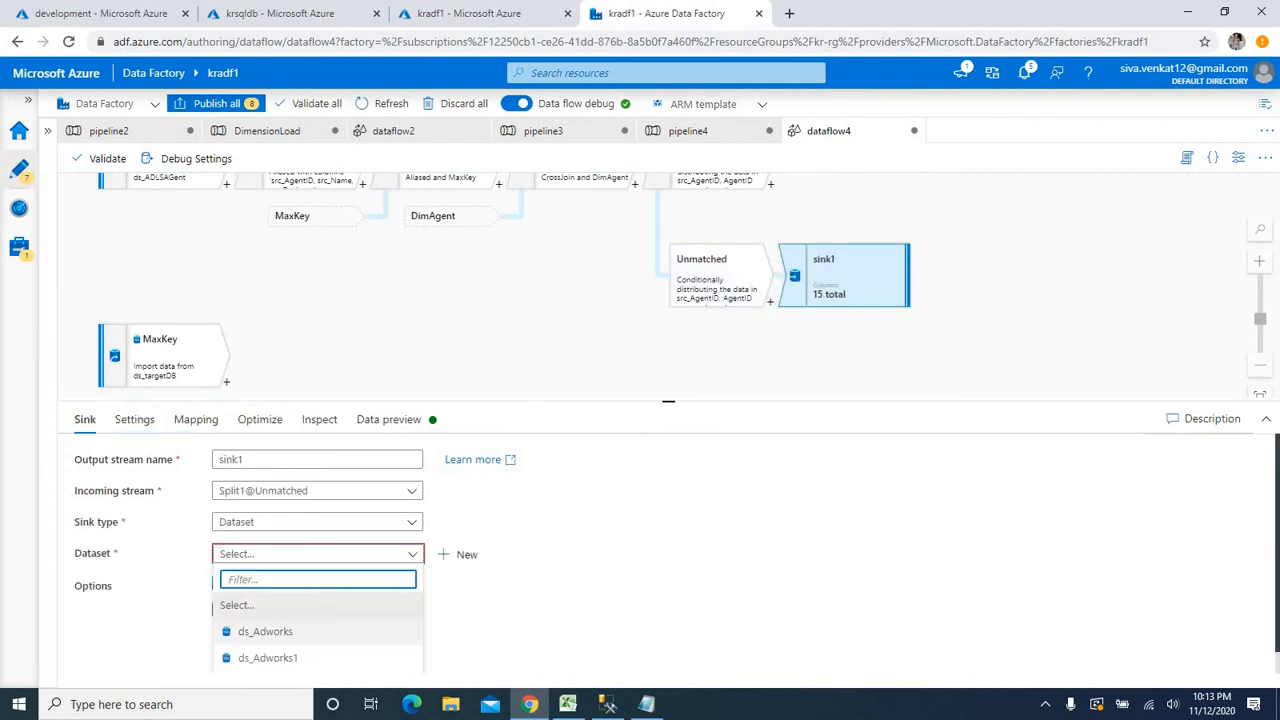
scroll(300, 640, "down", 1)
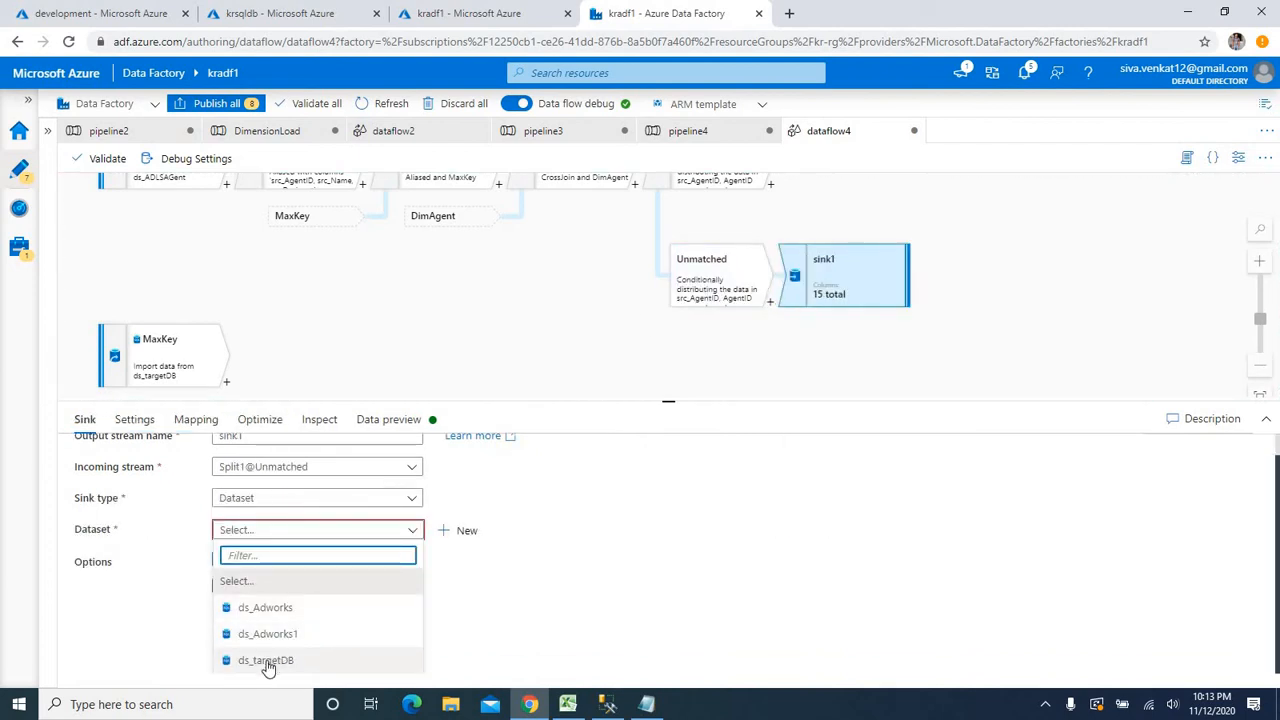
left_click(270, 660)
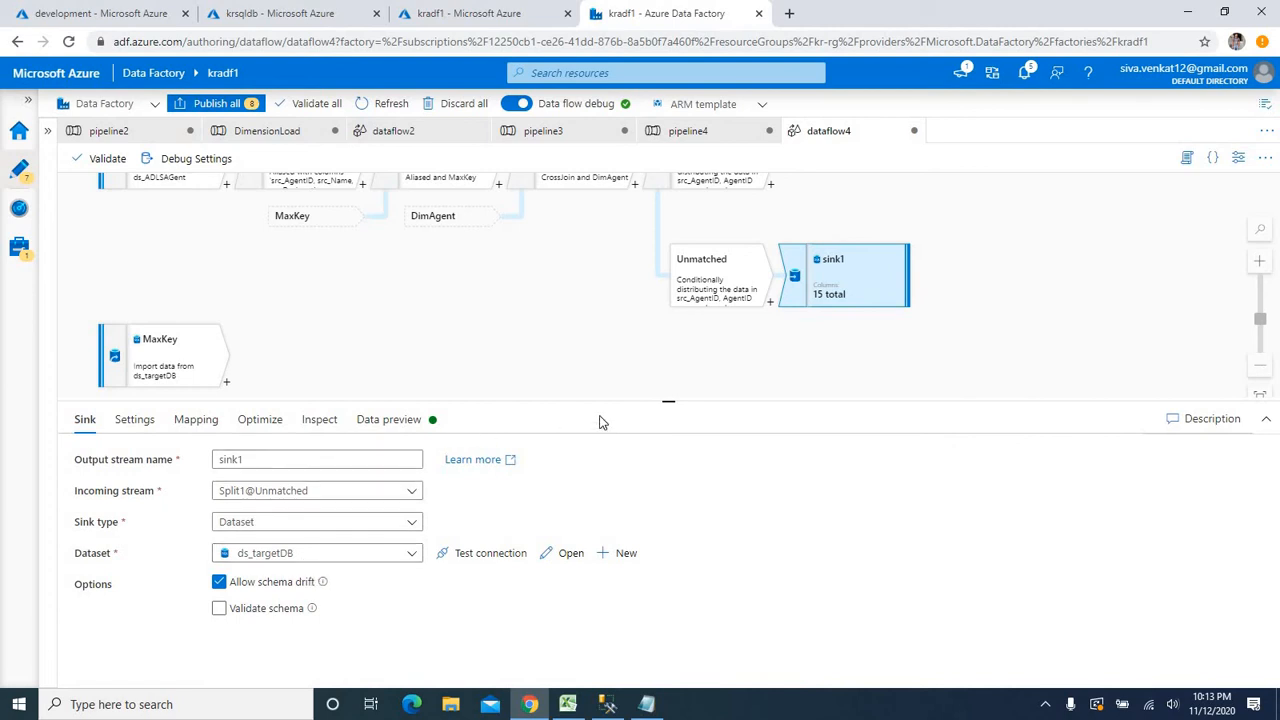
Review sink1's update method settings and turn off auto mapping to list its column mappings
left_click_drag(671, 408, 671, 415)
left_click(134, 427)
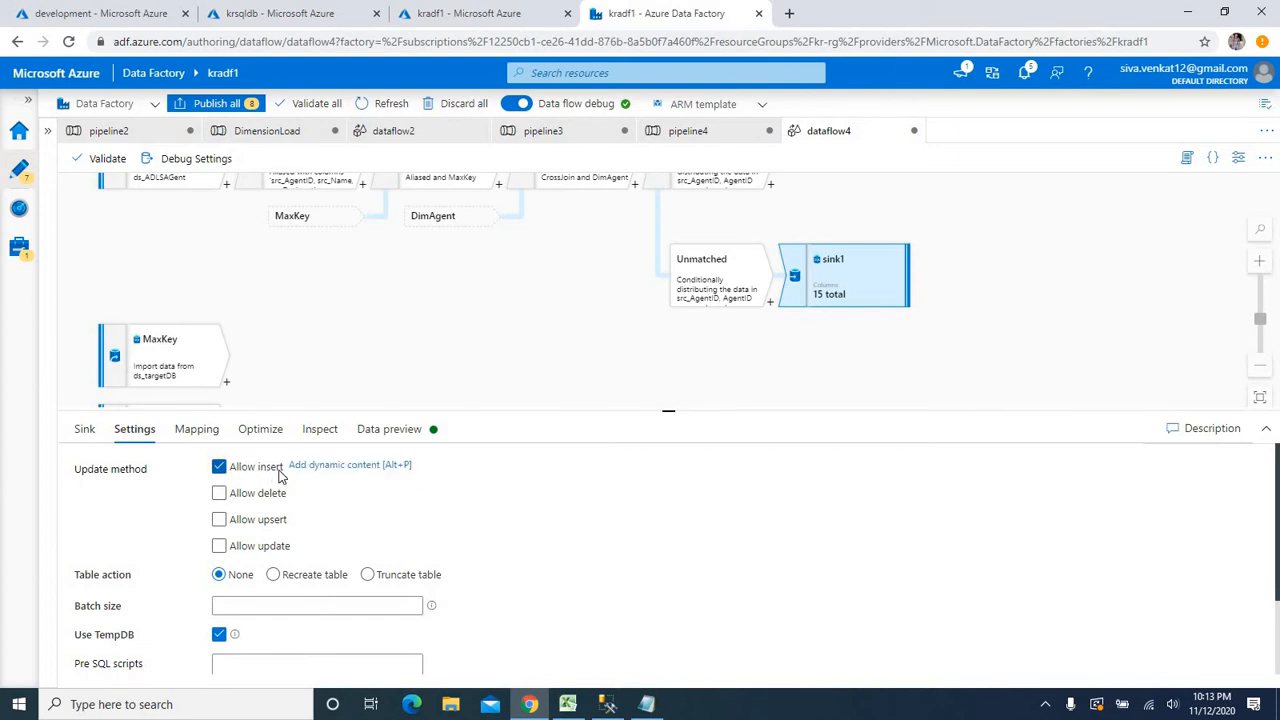
left_click(196, 430)
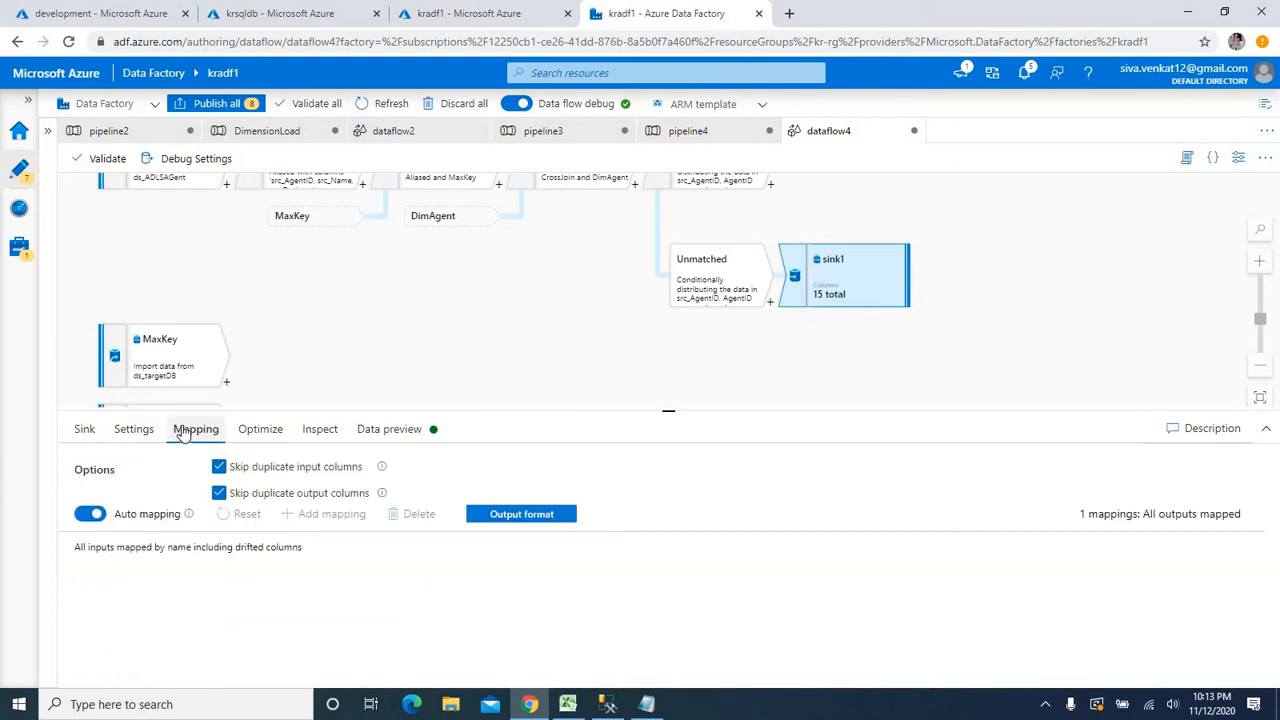
left_click(90, 515)
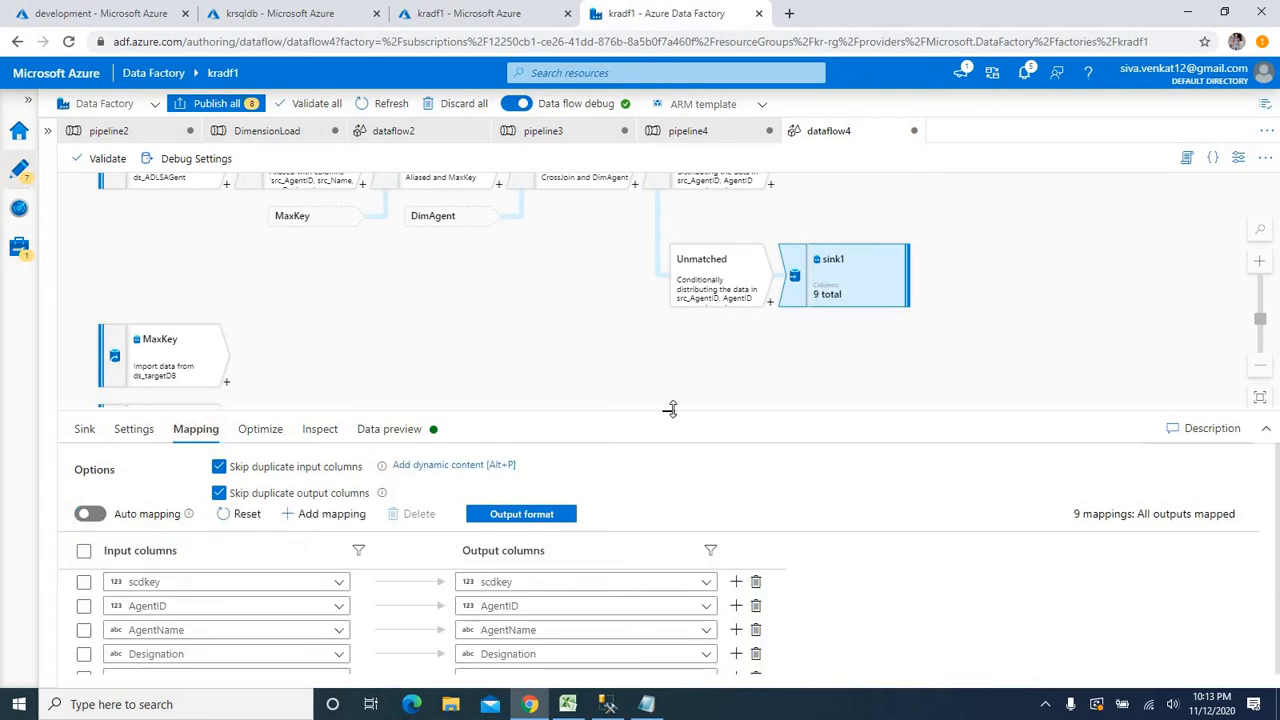
left_click_drag(670, 409, 672, 325)
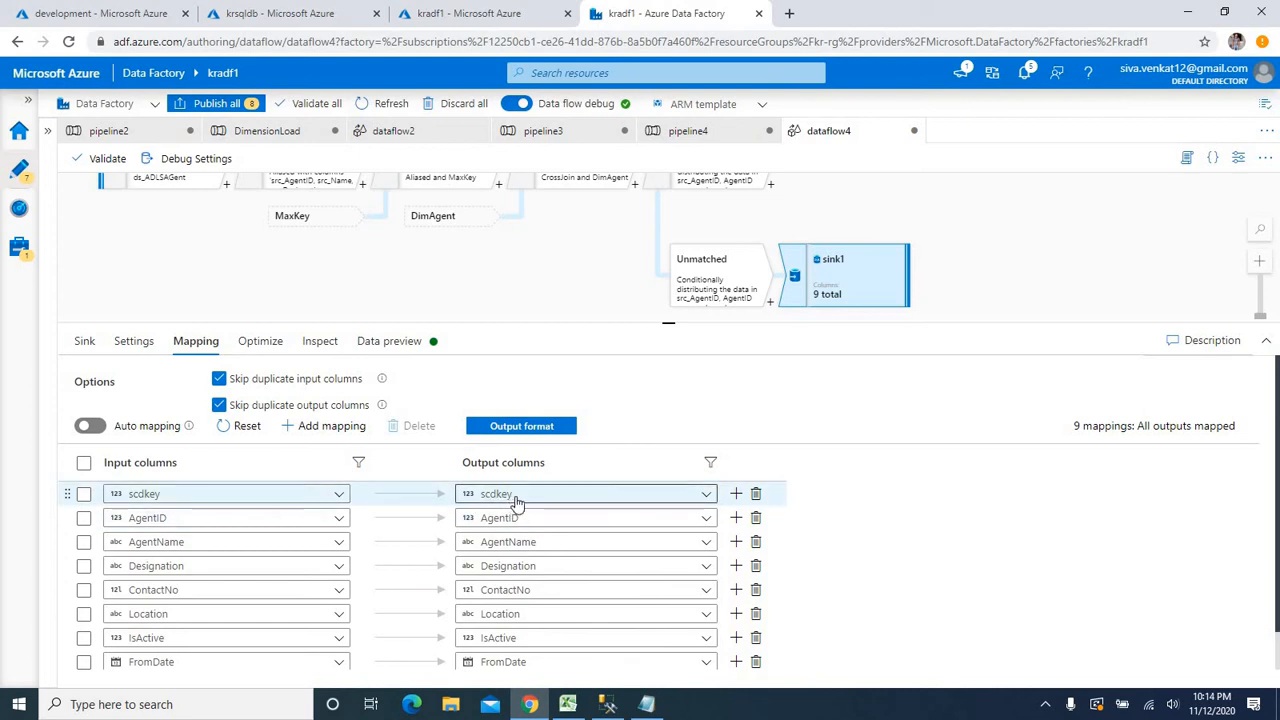
Check the scdkey definition of dim_agent in SQL Server Management Studio and remove the scdkey mapping from sink1 in Azure Data Factory
key("alt+Tab")
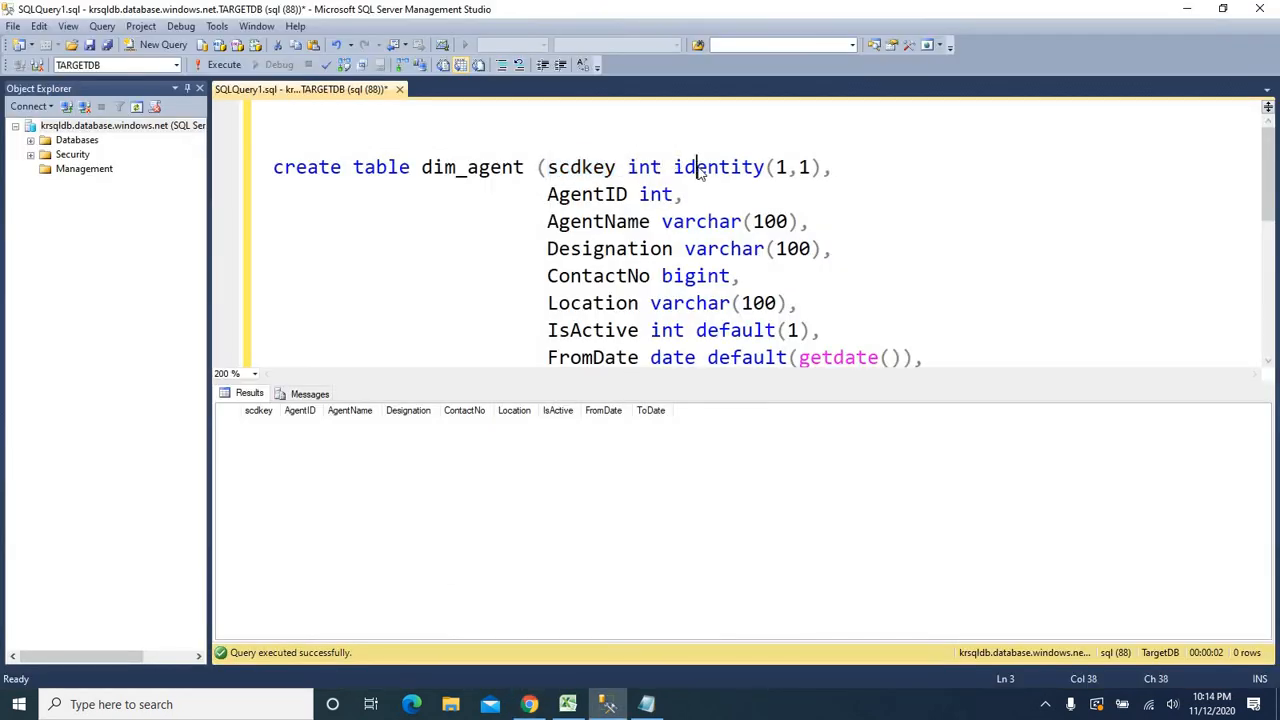
double_click(690, 167)
left_click_drag(845, 168, 548, 167)
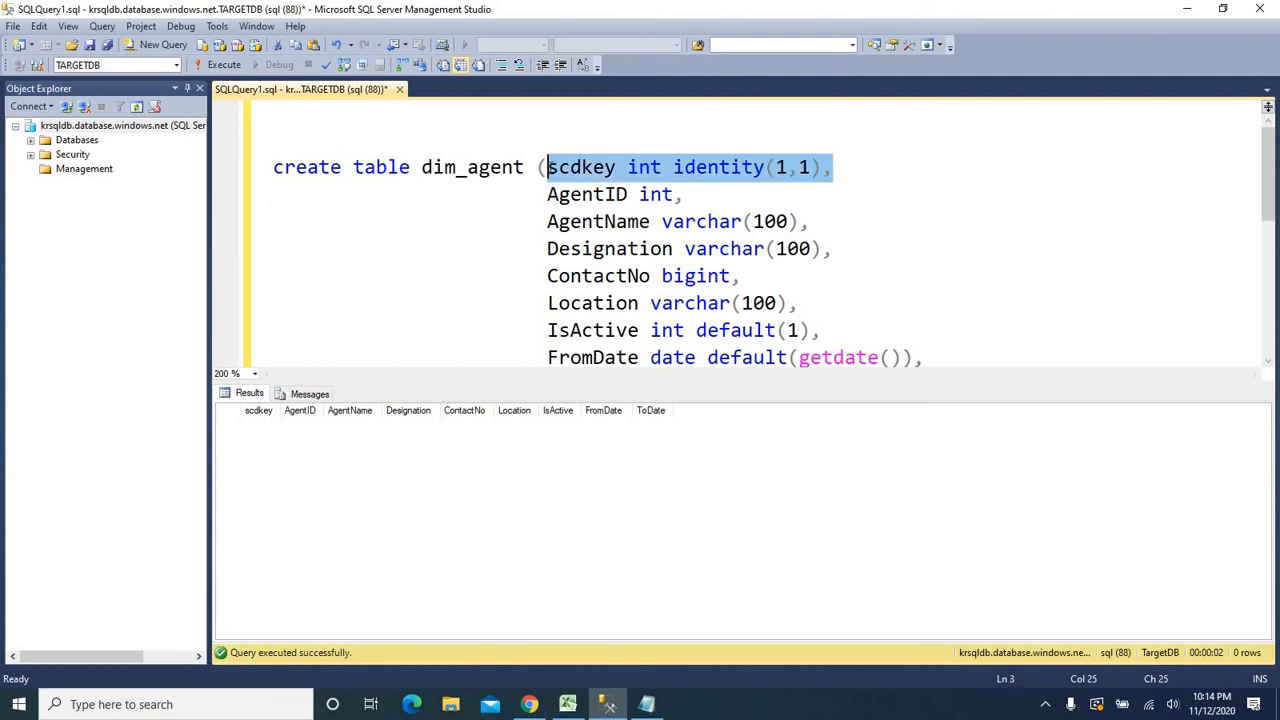
left_click(561, 168)
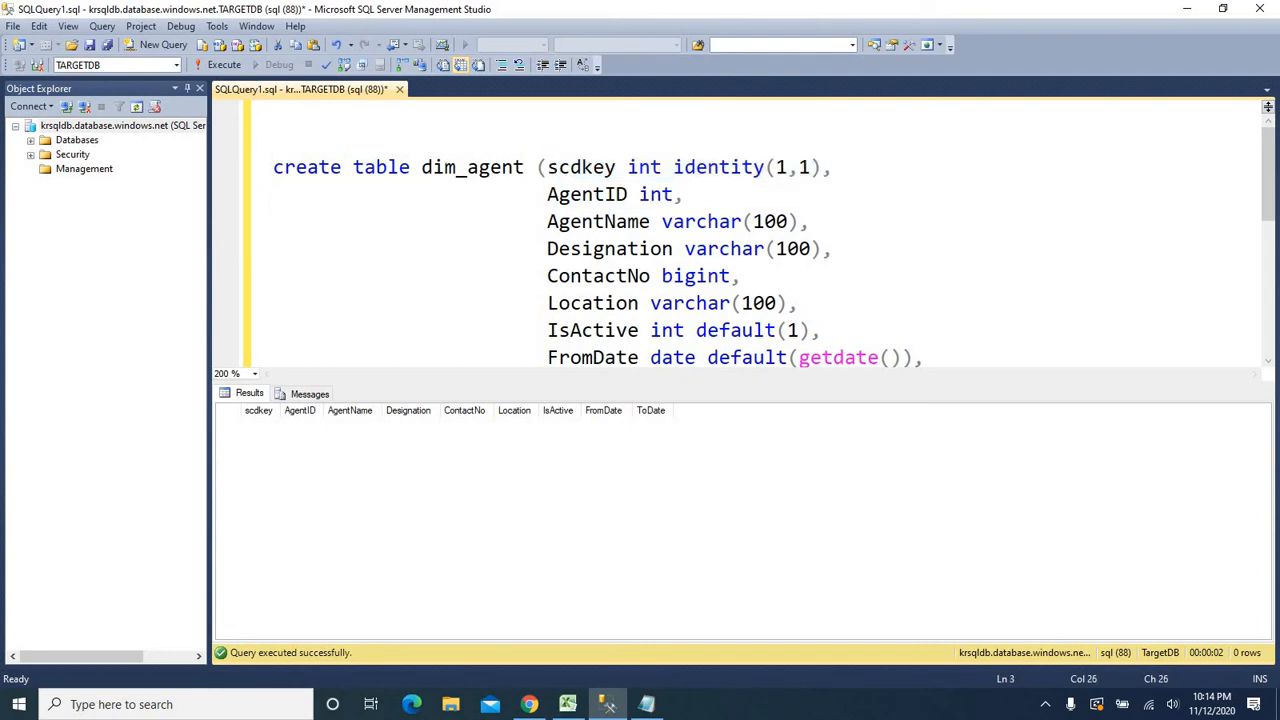
key("alt+Tab")
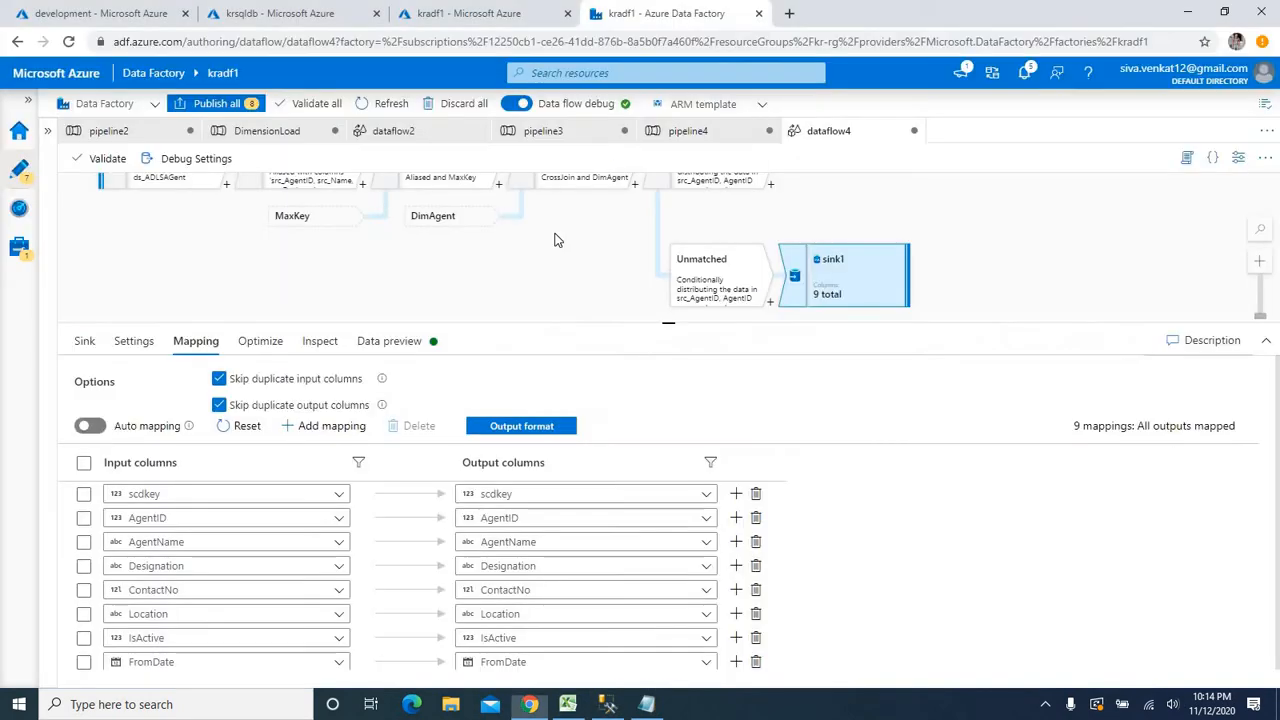
left_click(757, 496)
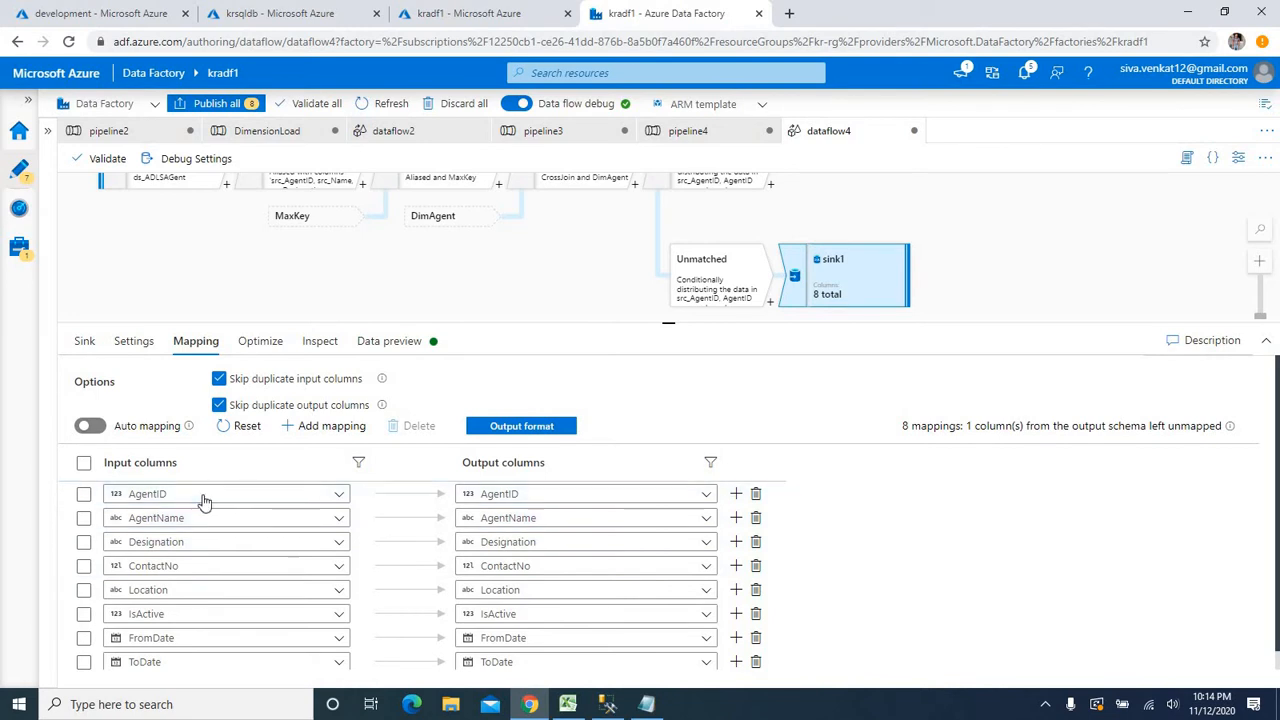
Map the input columns src_AgentID, src_Name and src_Designation to the outputs AgentID, AgentName and Designation in sink1
left_click(338, 494)
left_click(290, 518)
left_click(325, 520)
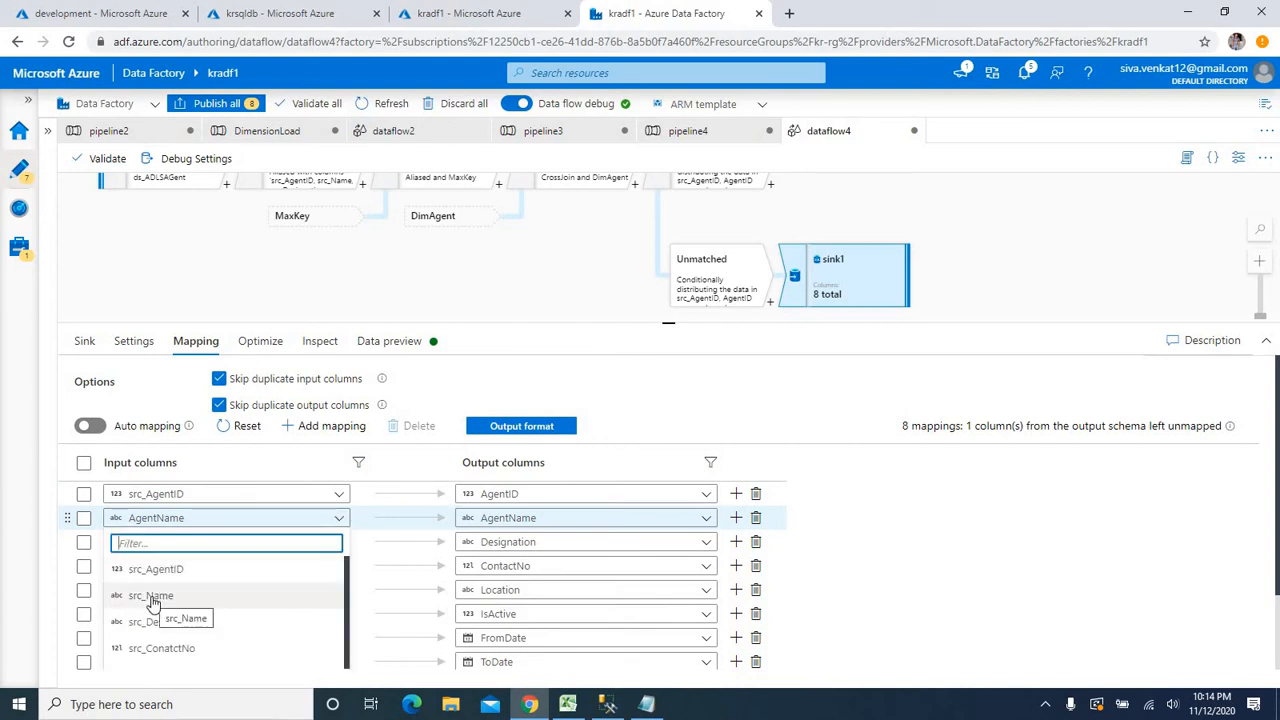
left_click(150, 596)
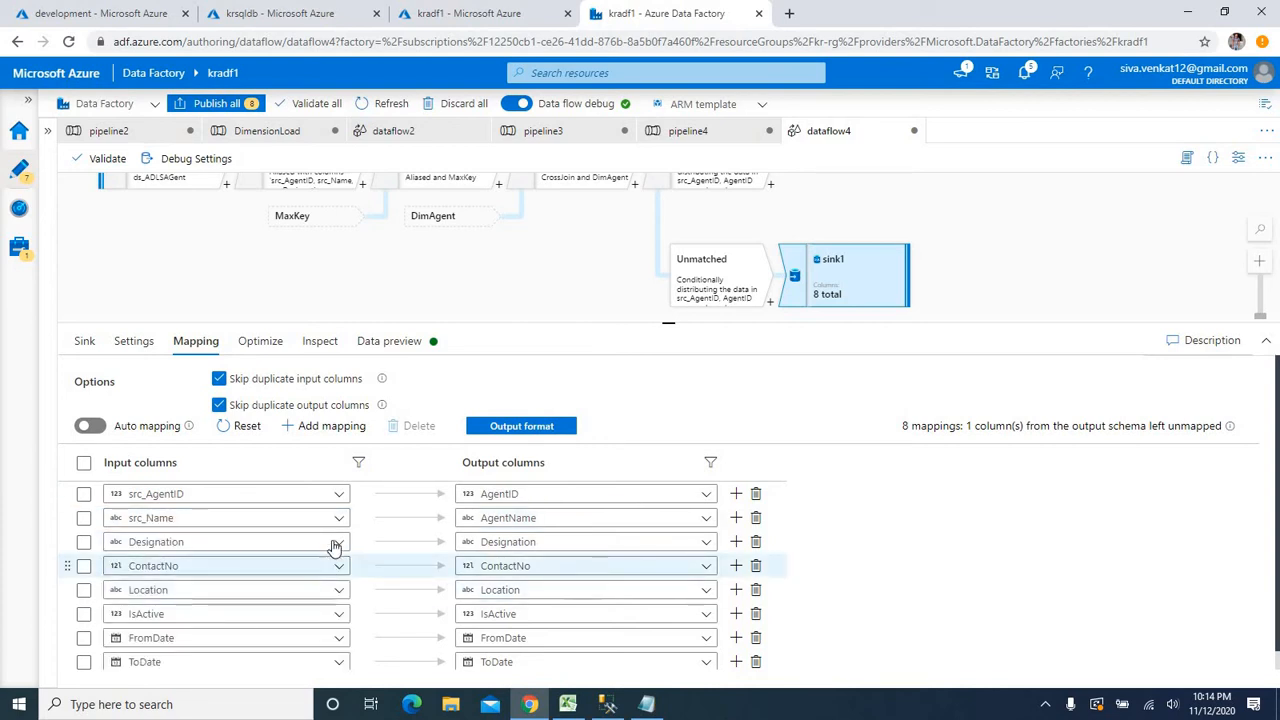
left_click(336, 542)
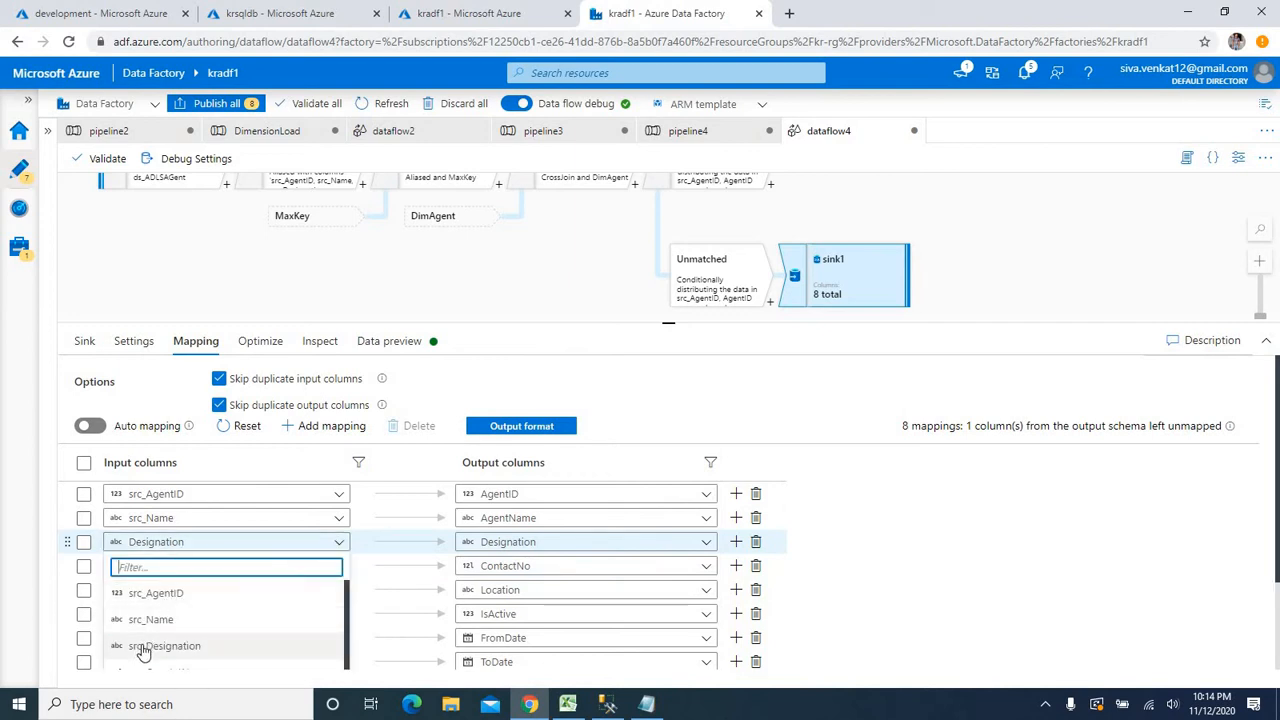
left_click(150, 646)
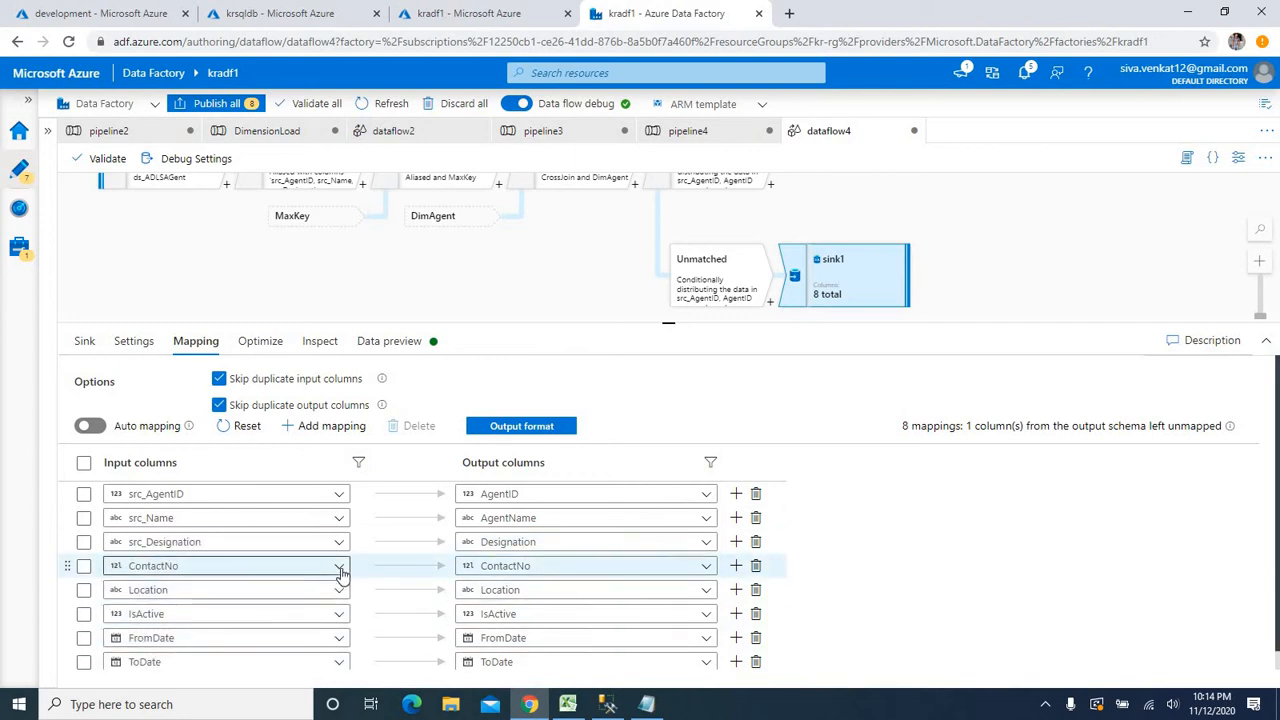
Map the input columns src_ConatctNo and src_Location to the outputs ContactNo and Location in sink1
left_click(338, 567)
scroll(157, 640, "down", 3)
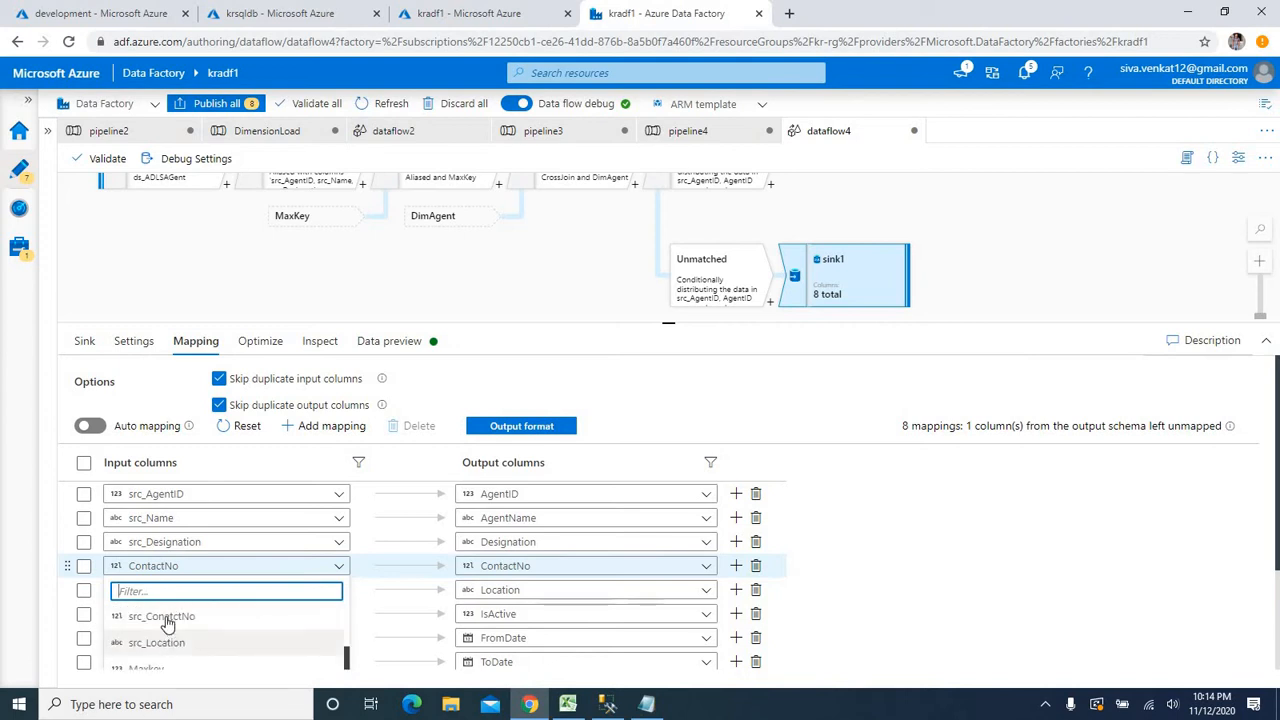
left_click(163, 616)
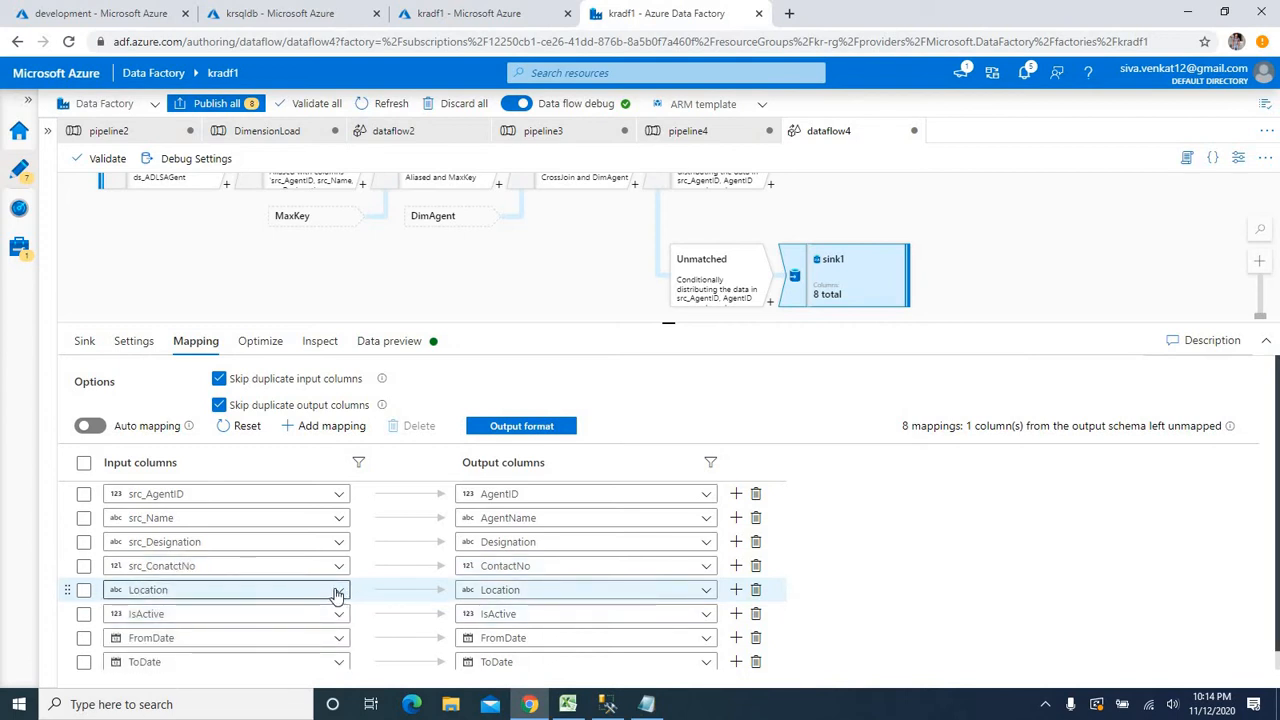
left_click(338, 590)
scroll(171, 648, "down", 3)
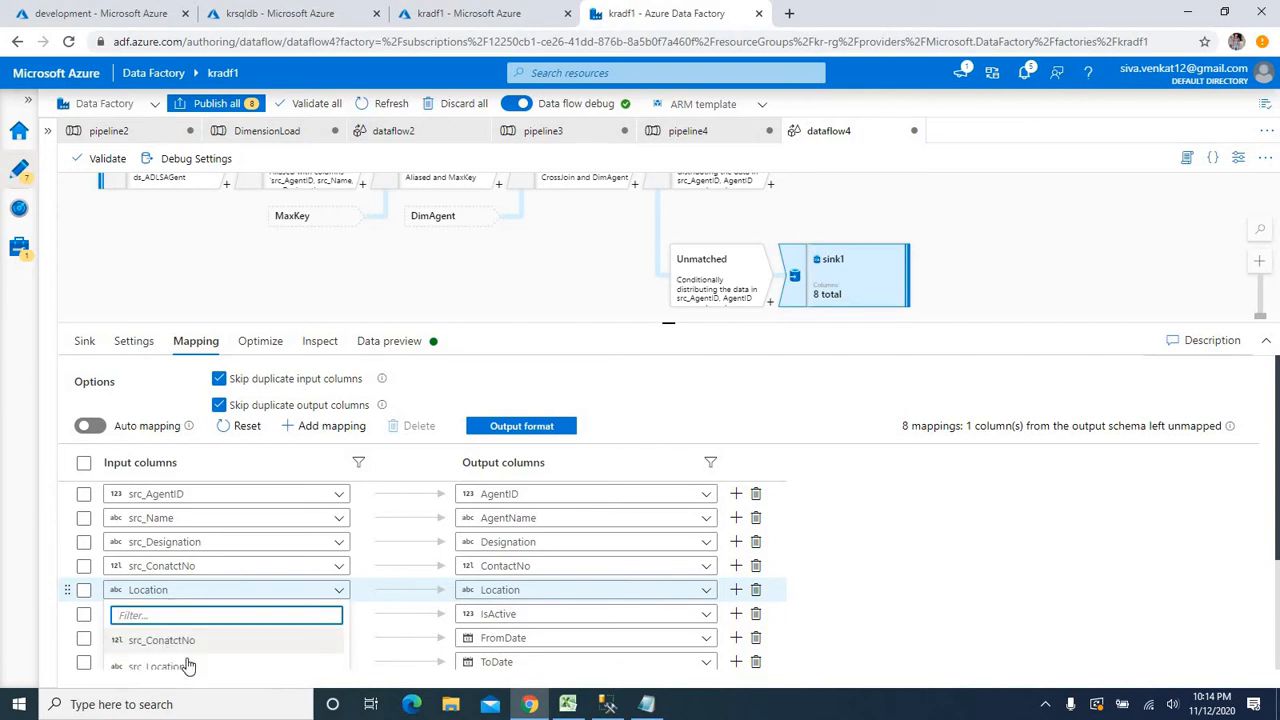
left_click(168, 665)
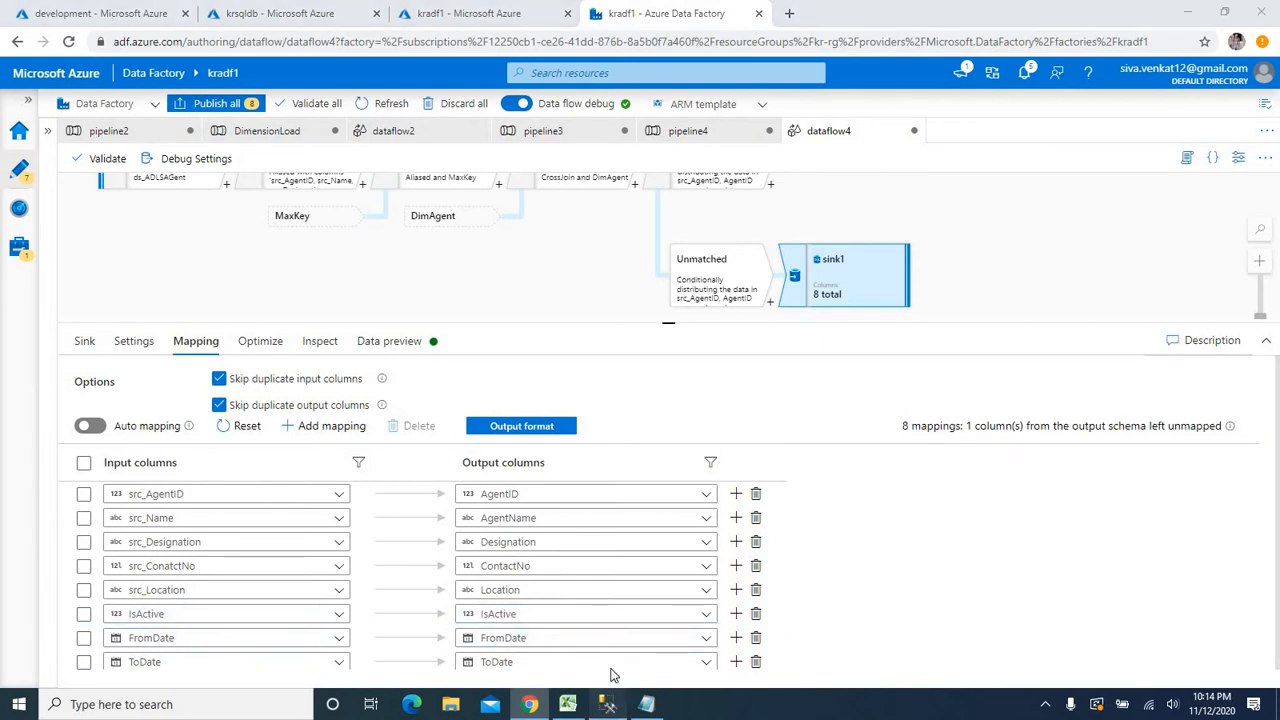
Check the IsActive default in the dim_agent script in SQL Server Management Studio and remove the IsActive mapping from sink1 in Azure Data Factory
left_click(607, 704)
scroll(790, 285, "down", 1)
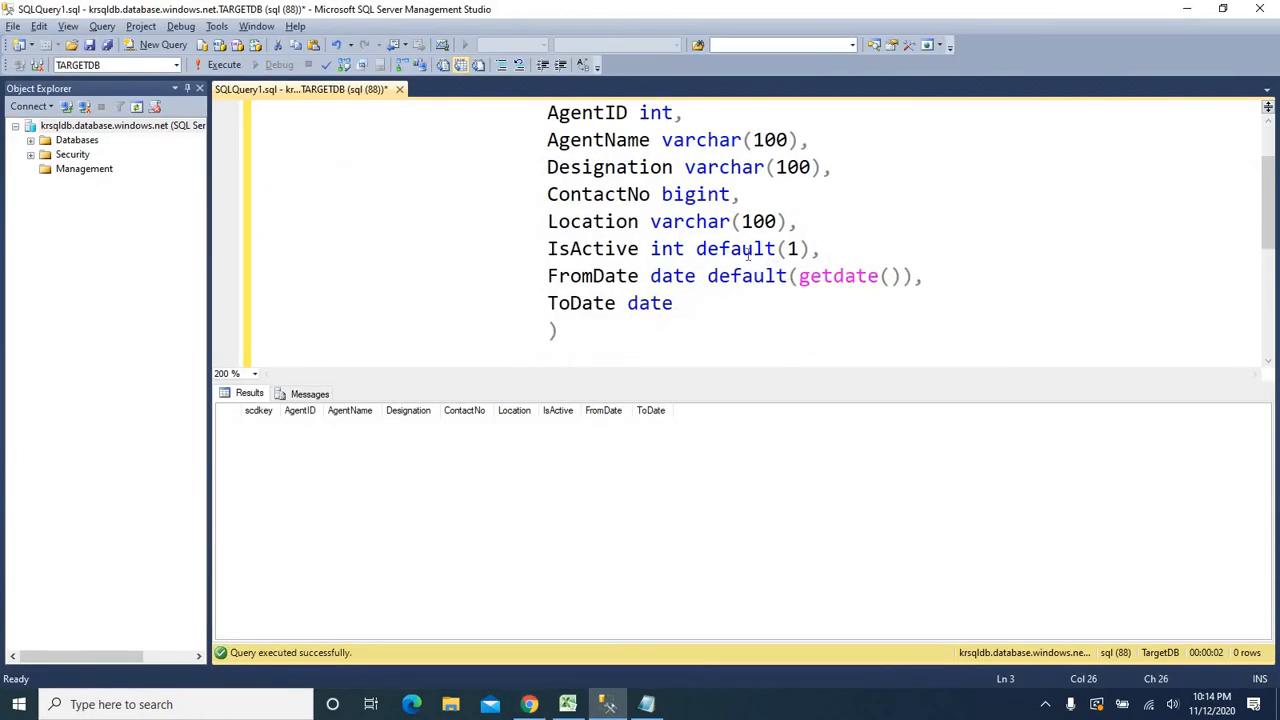
triple_click(745, 250)
left_click_drag(836, 248, 540, 246)
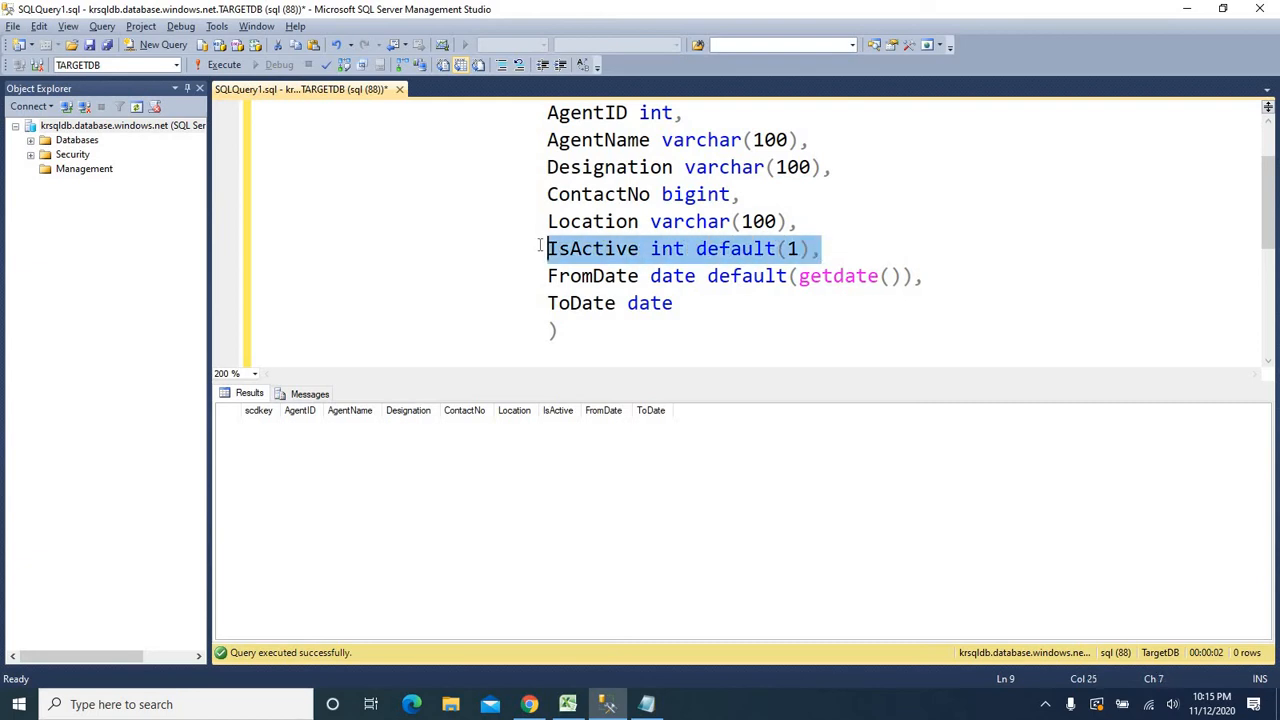
left_click(800, 252)
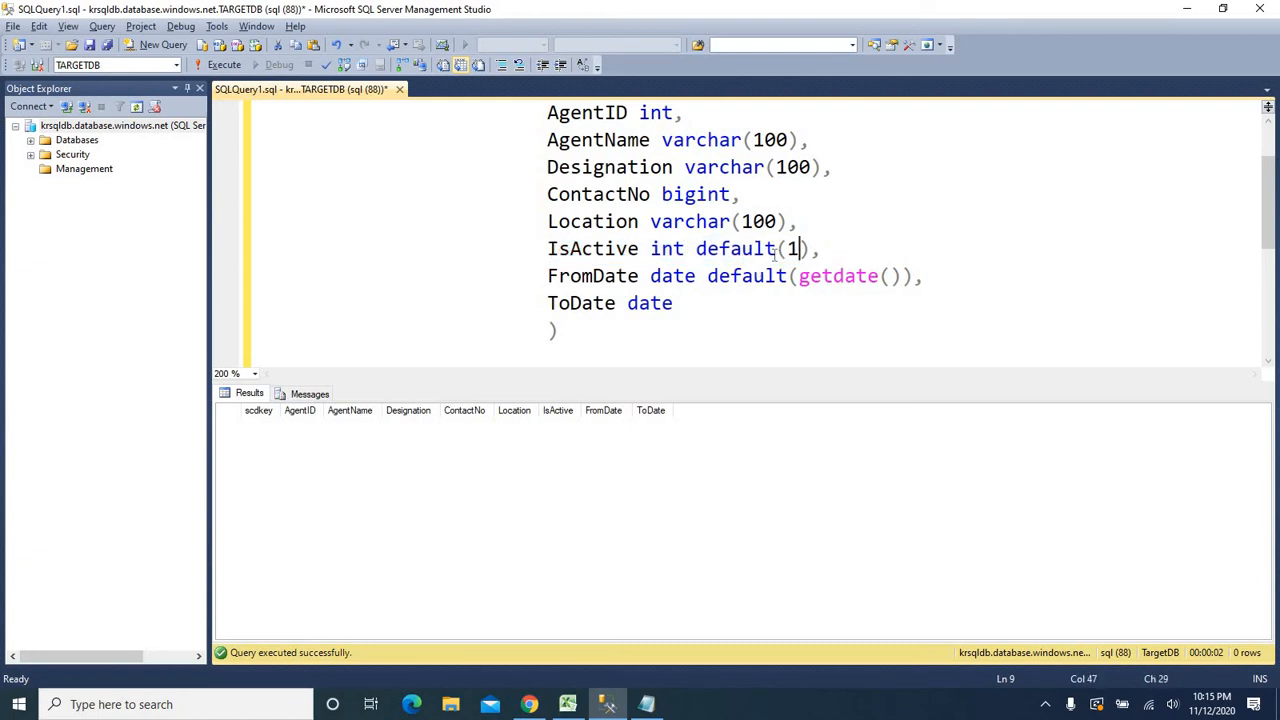
left_click_drag(828, 249, 650, 248)
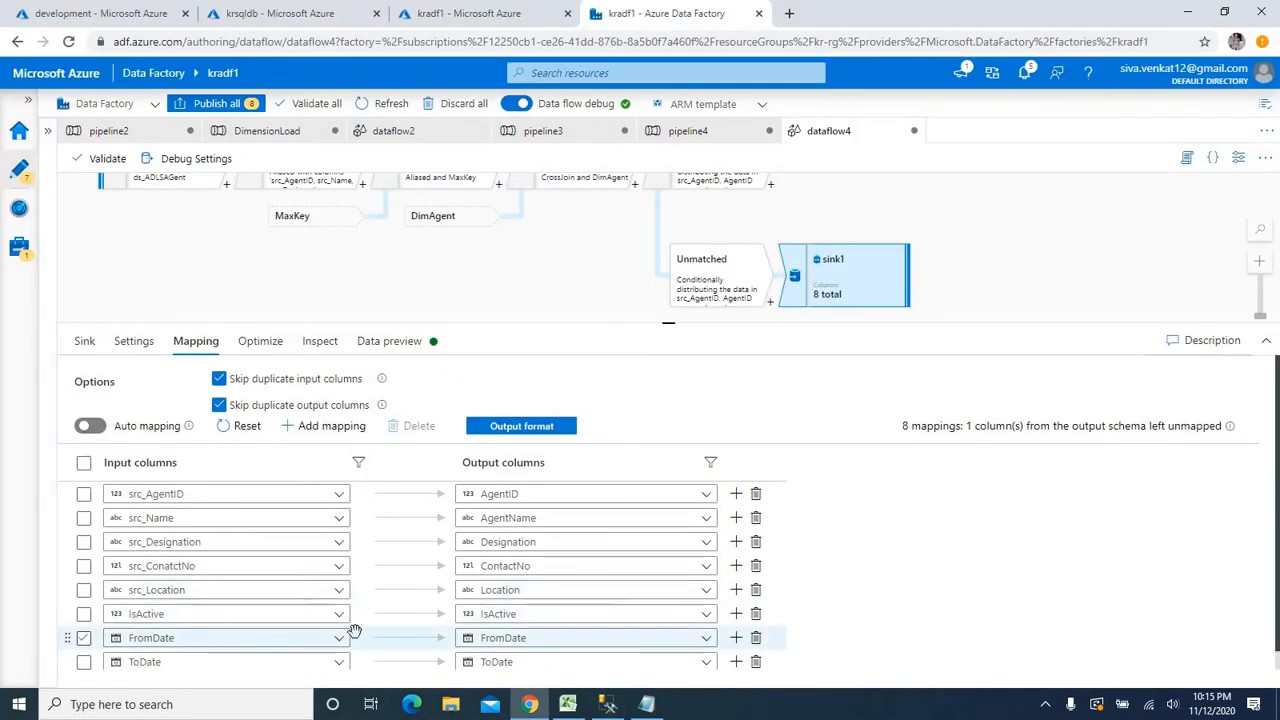
left_click(756, 614)
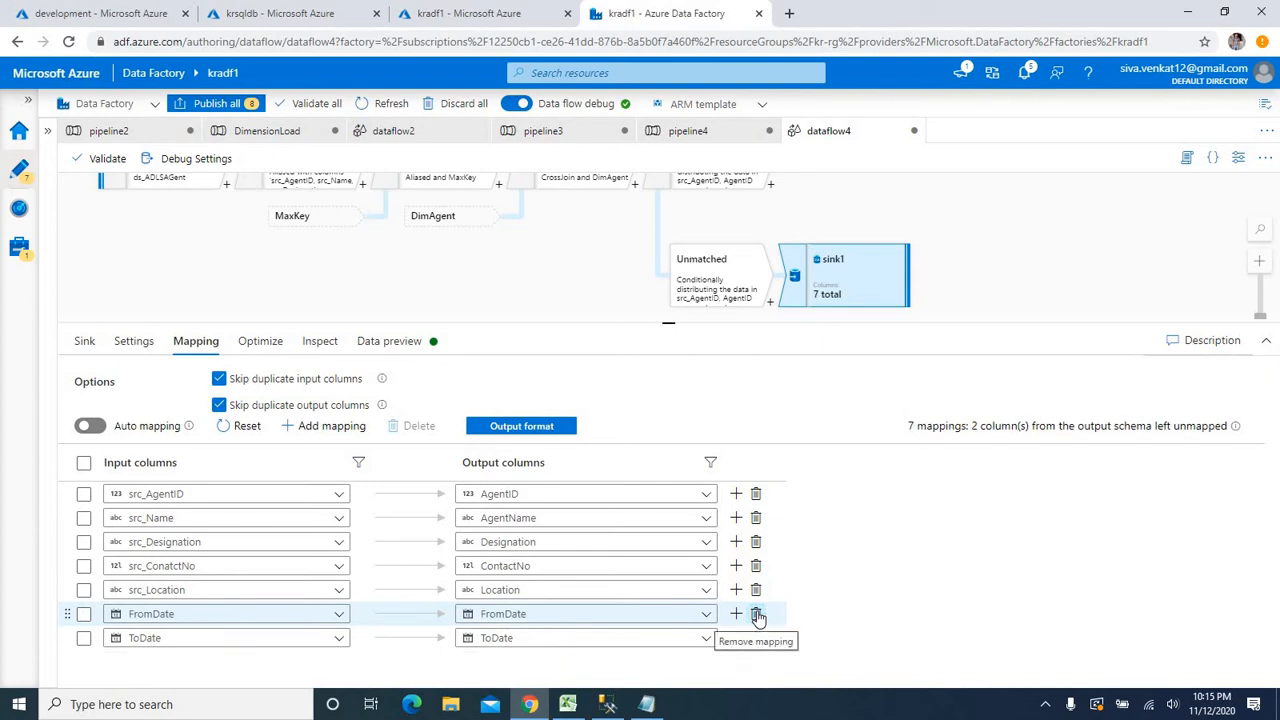
Check the FromDate default in the dim_agent script in SQL Server Management Studio and remove the FromDate and ToDate mappings from sink1 in Azure Data Factory
left_click(608, 704)
double_click(752, 278)
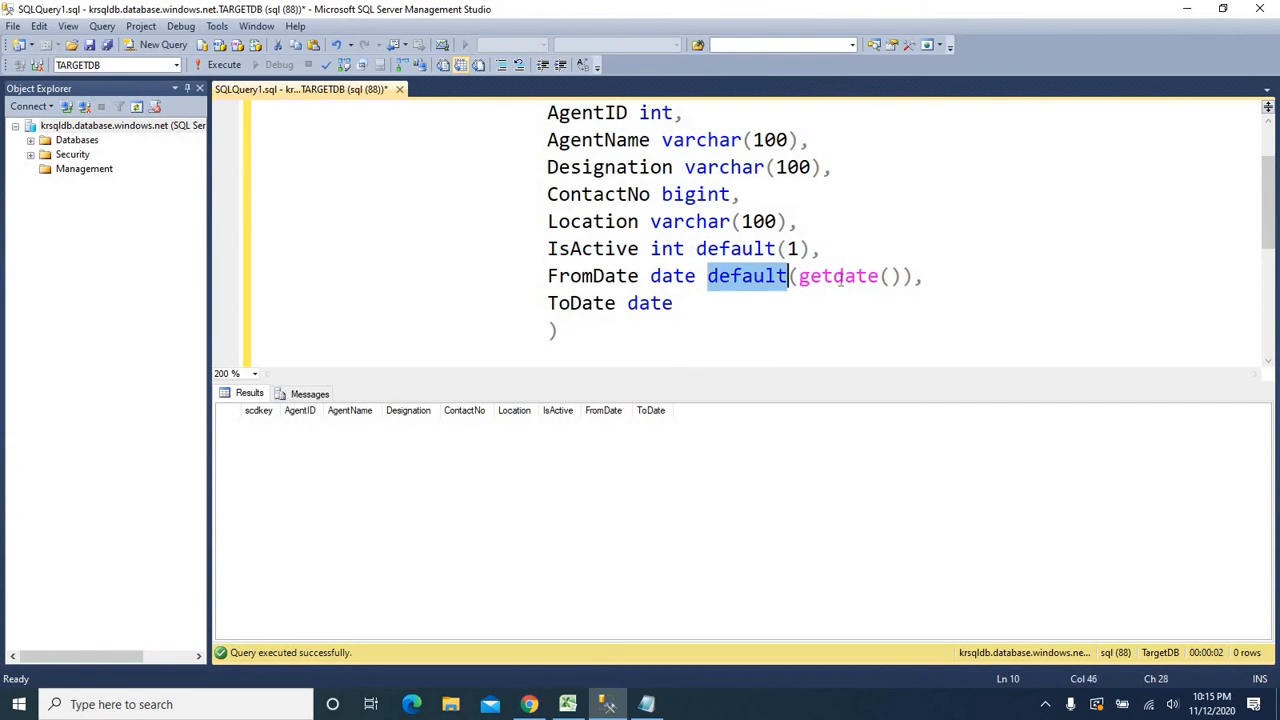
double_click(838, 277)
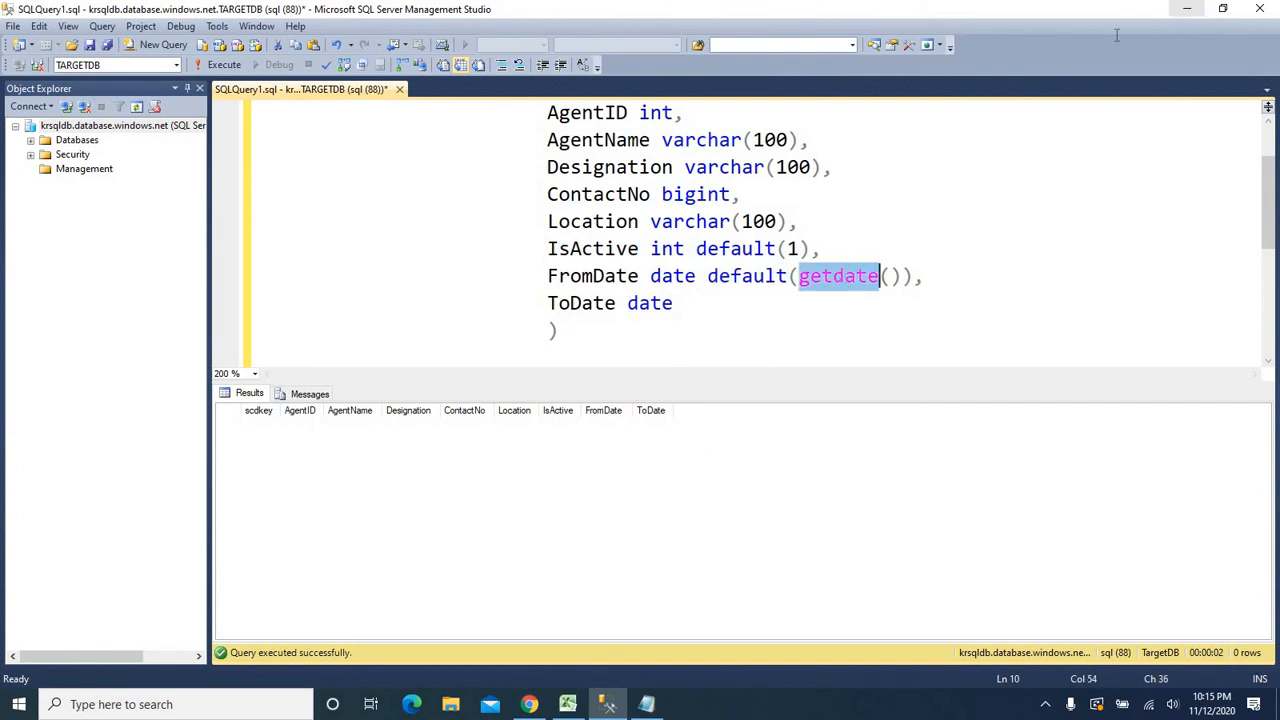
left_click(1184, 12)
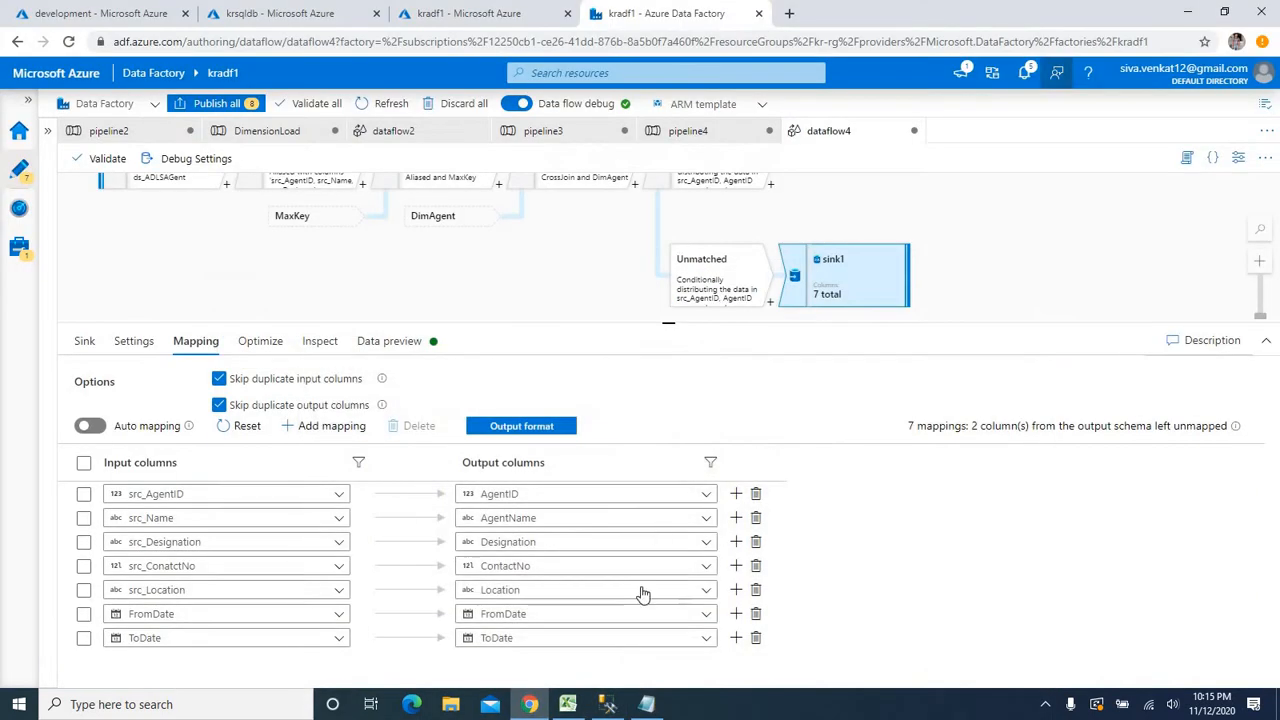
left_click(756, 616)
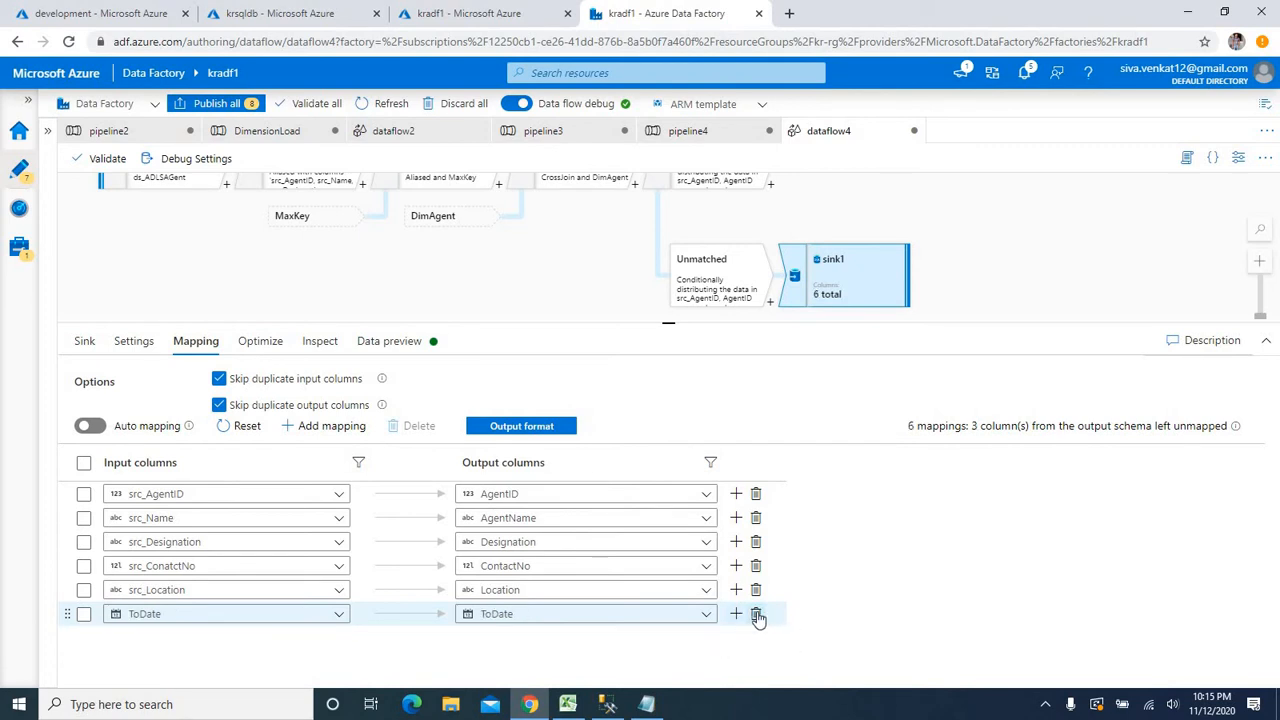
left_click(756, 614)
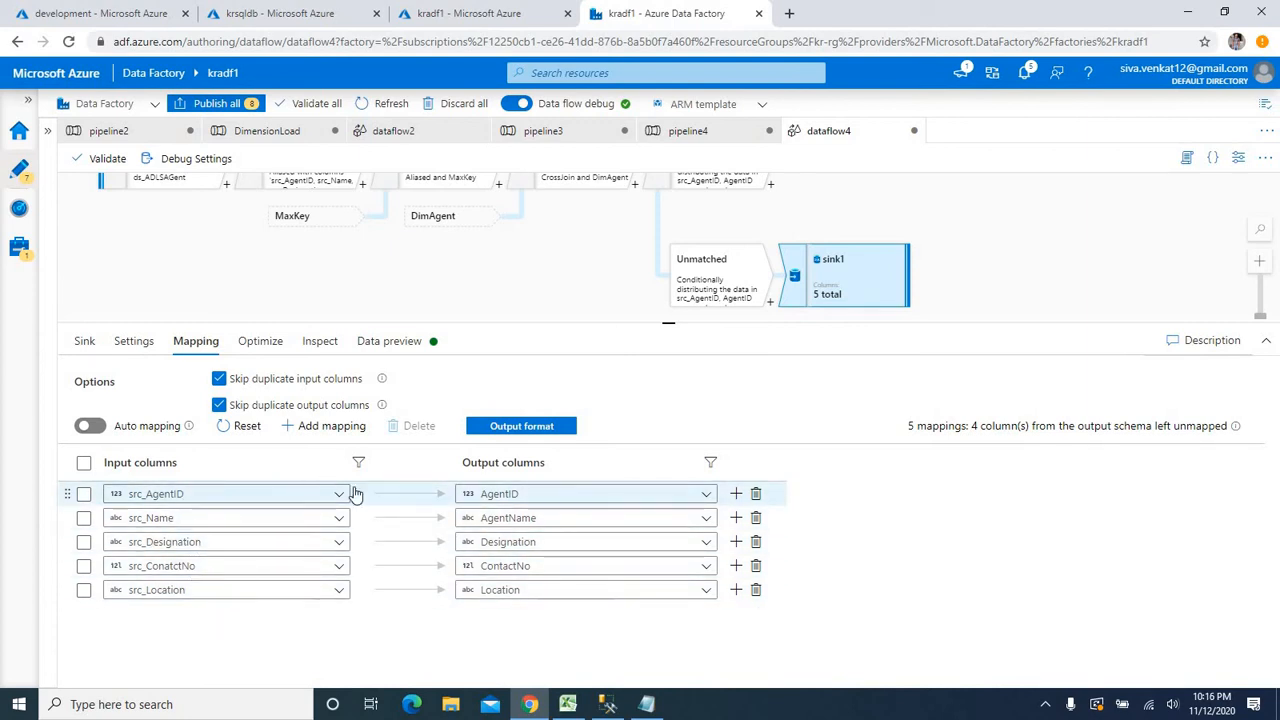
left_click(390, 654)
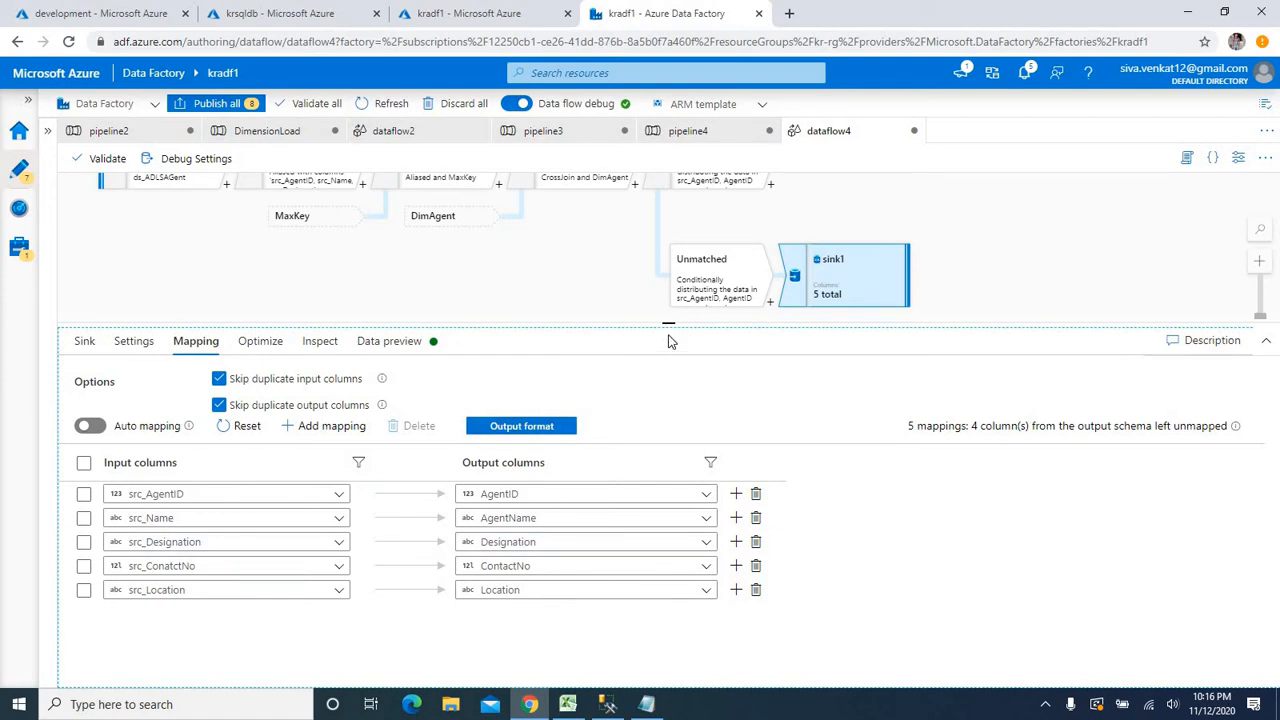
Examine rule 2 in the Notepad requirements, covering matching agent ID and designation with Type-1 and Type-0 attributes, and return to Azure Data Factory
left_click_drag(668, 322, 666, 507)
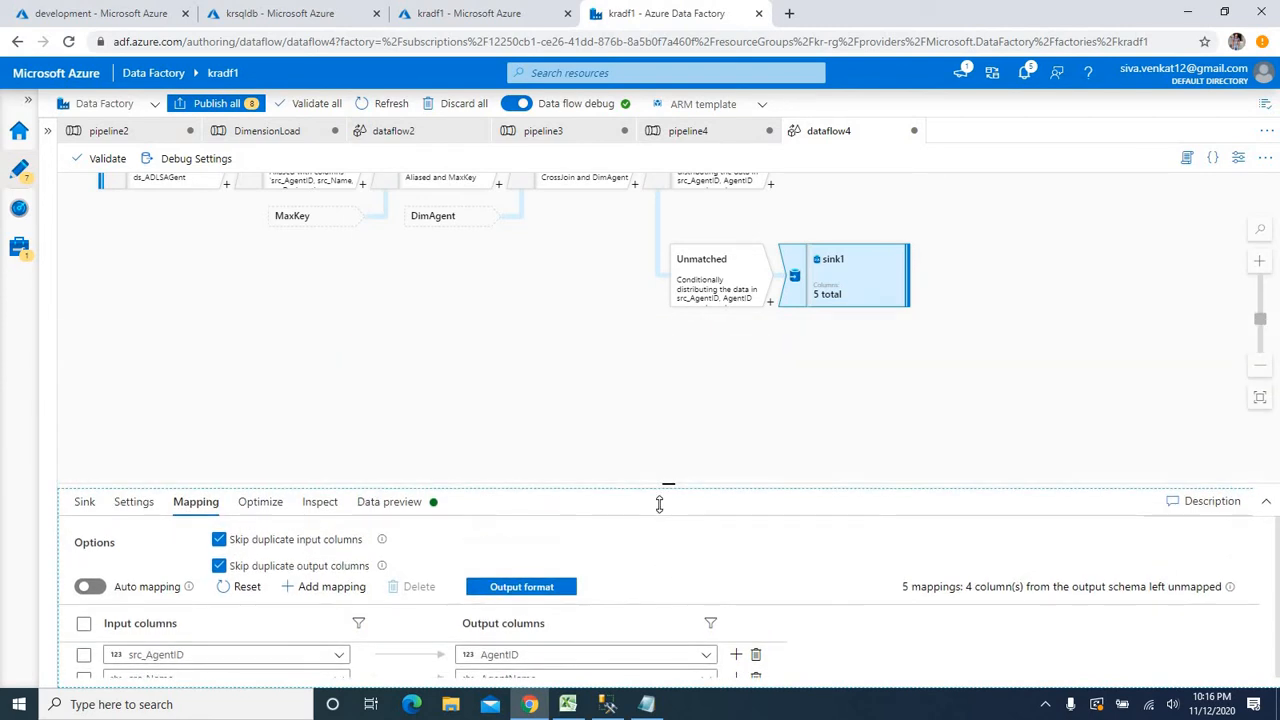
scroll(761, 434, "up", 1)
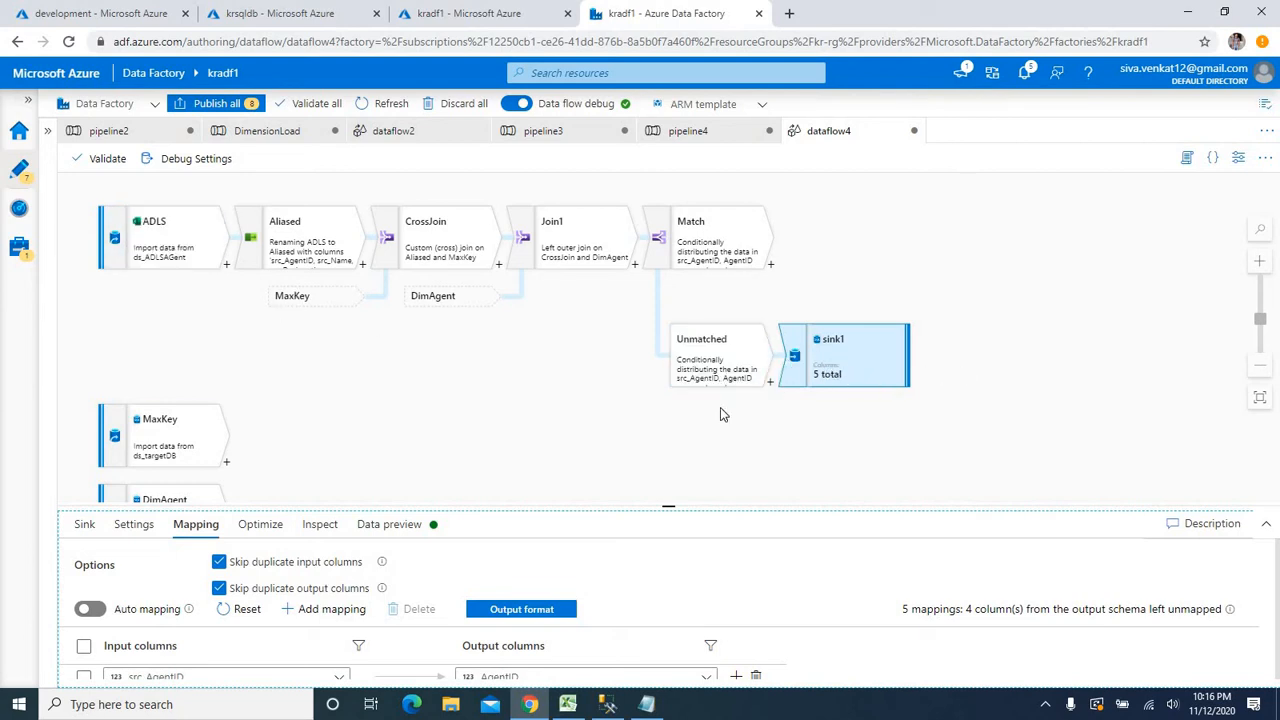
left_click(648, 706)
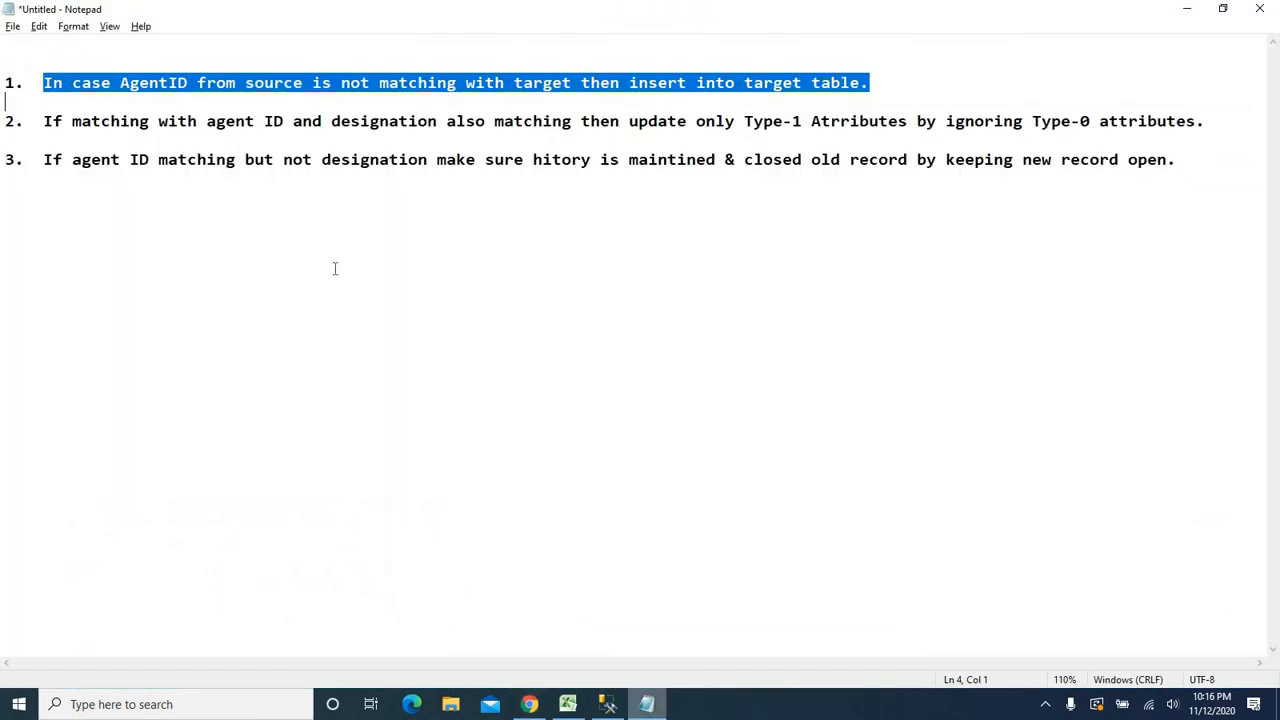
left_click(289, 249)
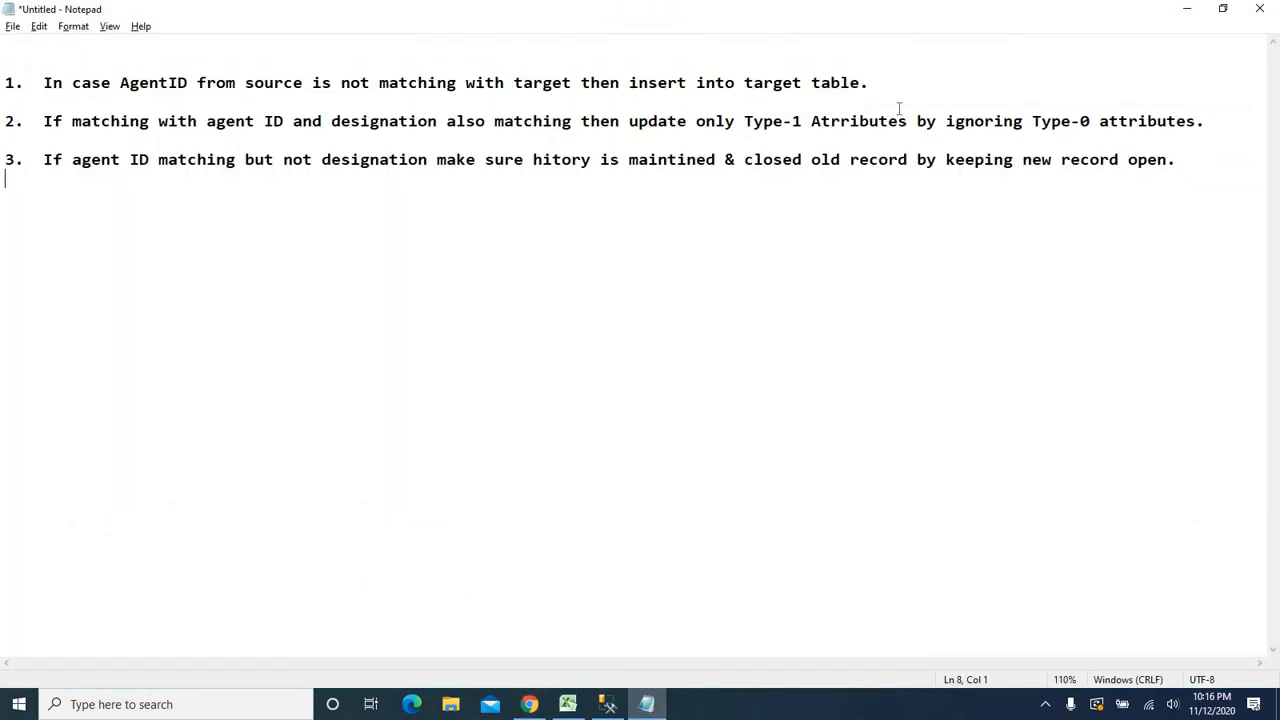
left_click_drag(1210, 121, 150, 98)
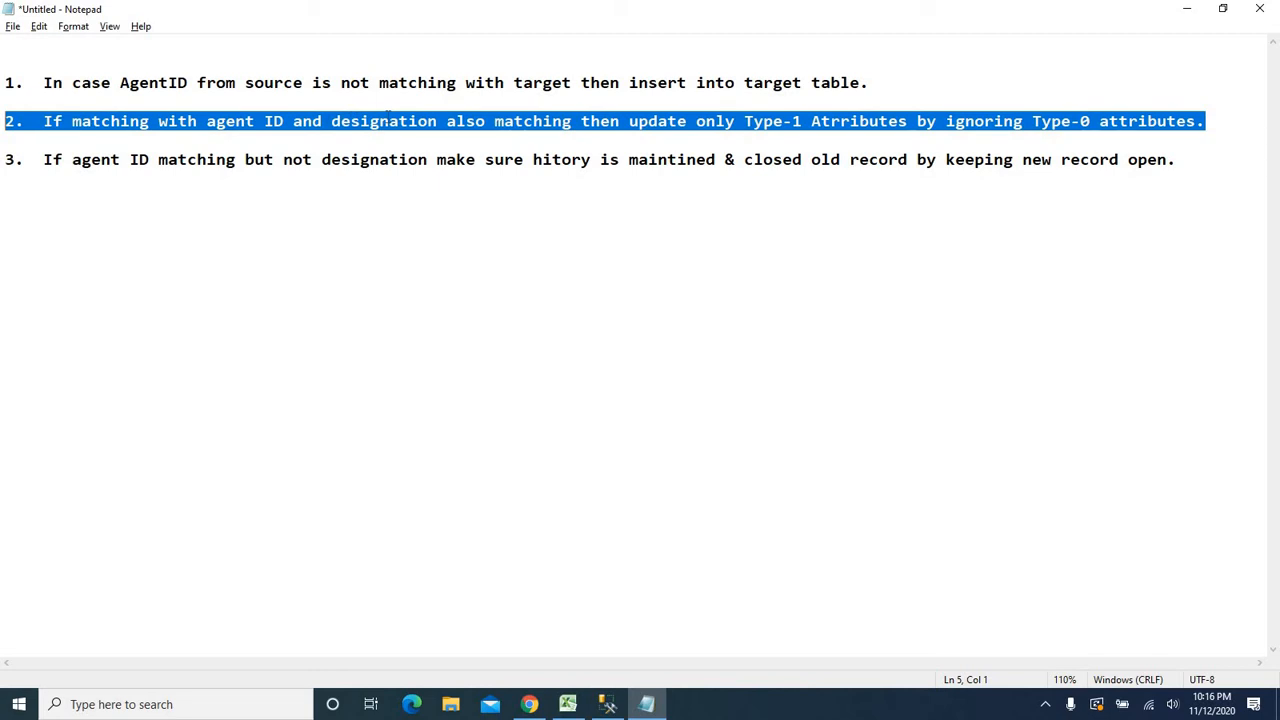
double_click(389, 121)
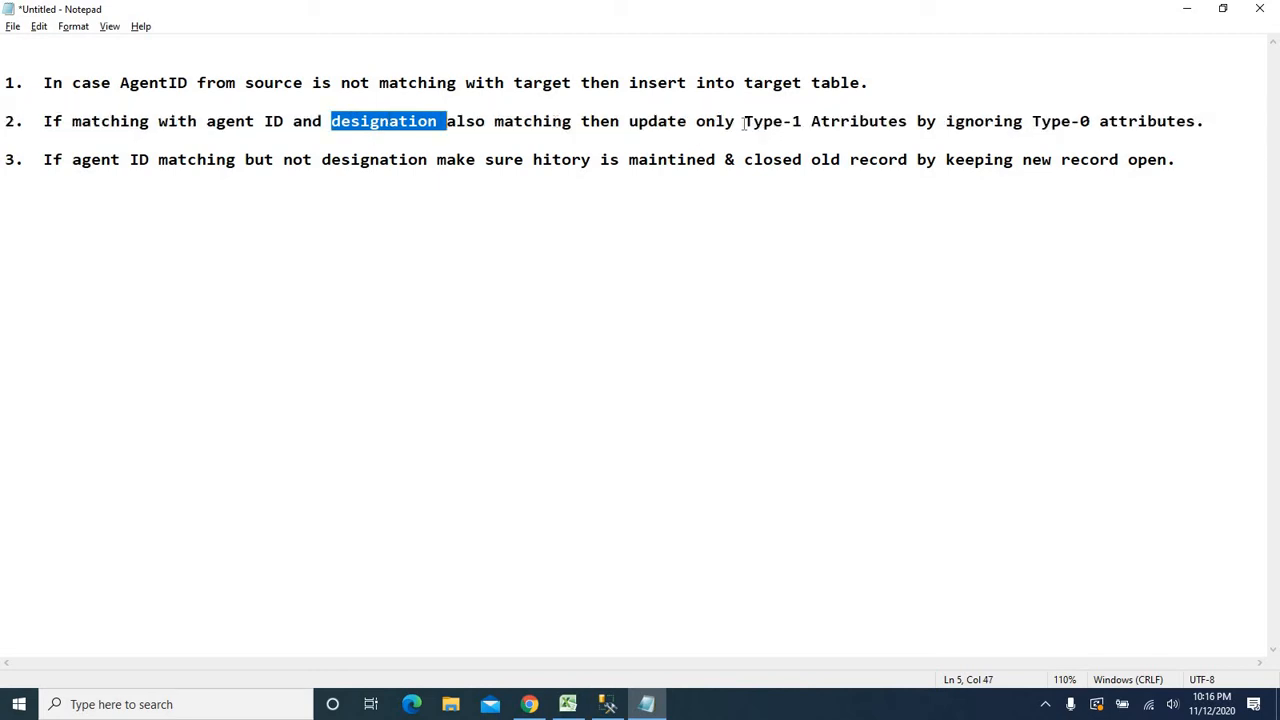
left_click_drag(745, 121, 916, 121)
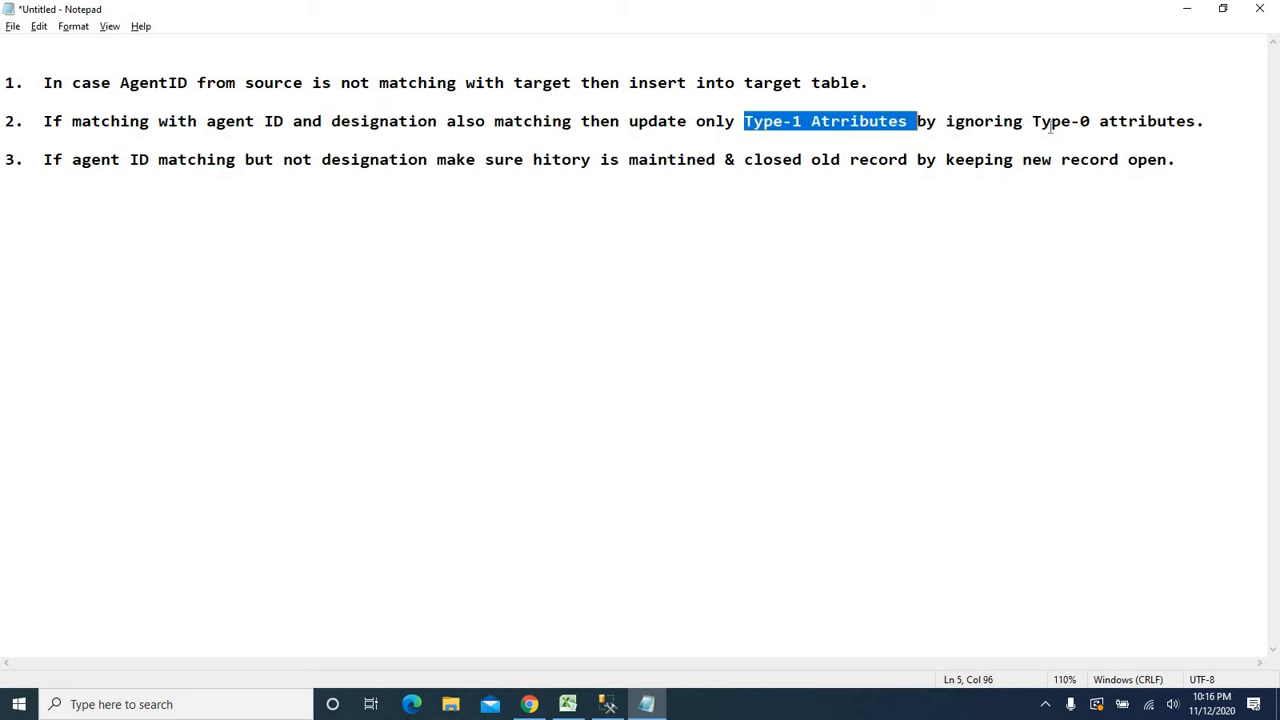
left_click_drag(1033, 121, 1082, 121)
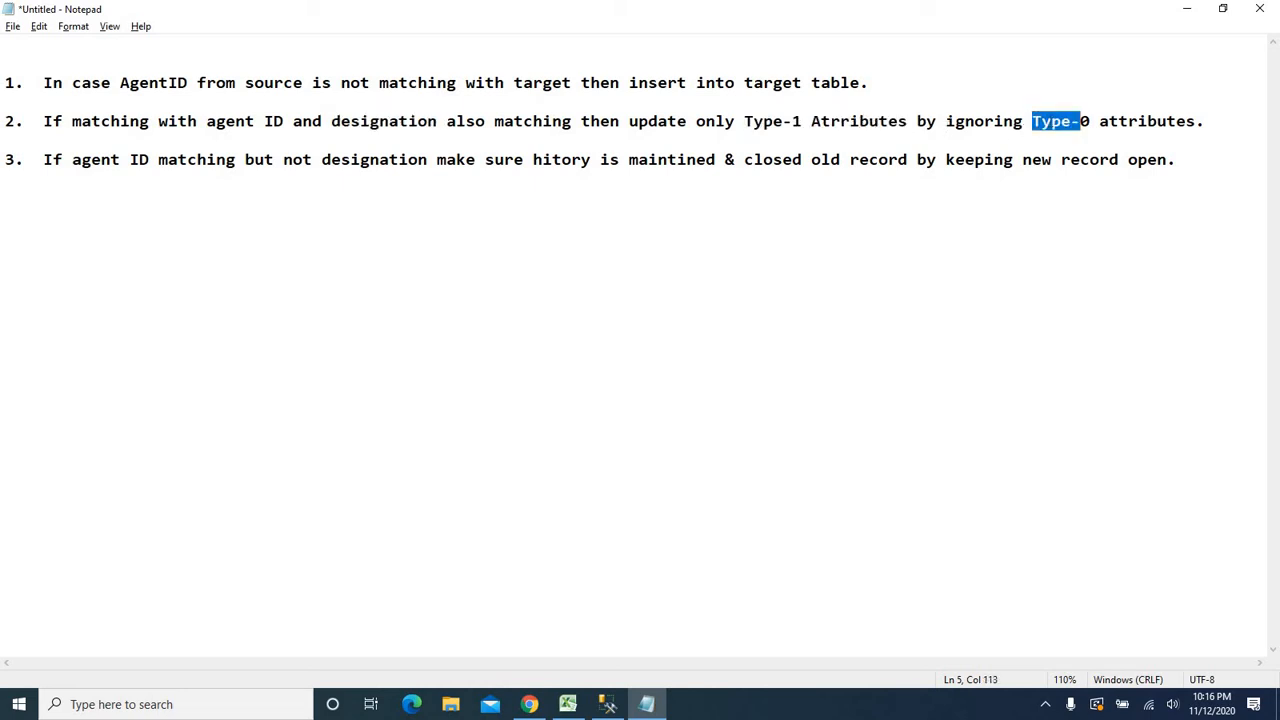
left_click(1210, 121)
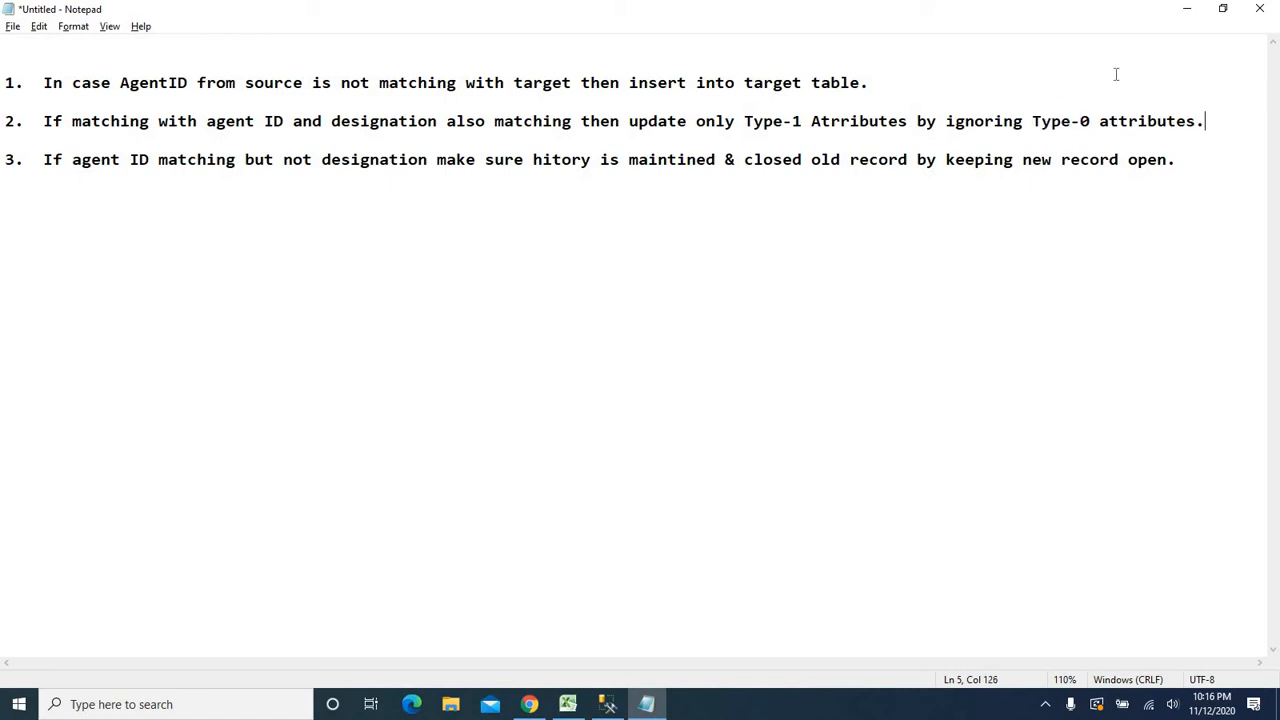
left_click(1187, 8)
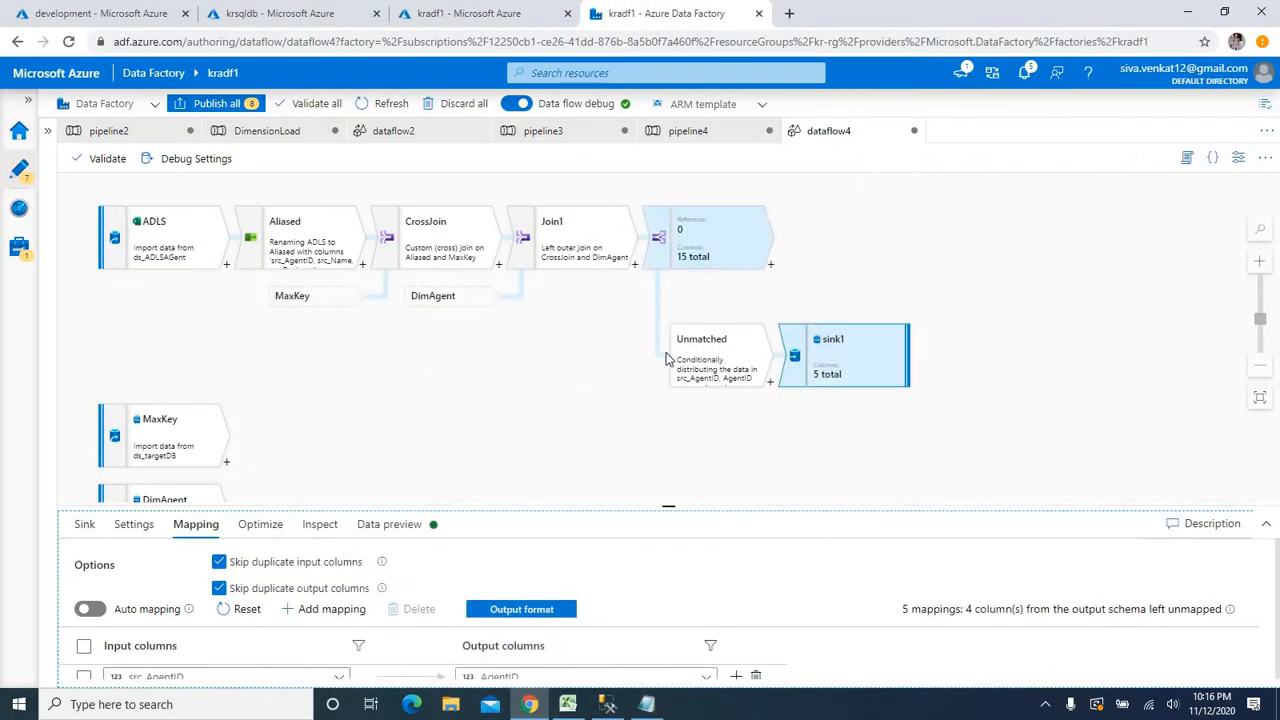
Add a Join transformation after the Match output of the conditional split
left_click(731, 251)
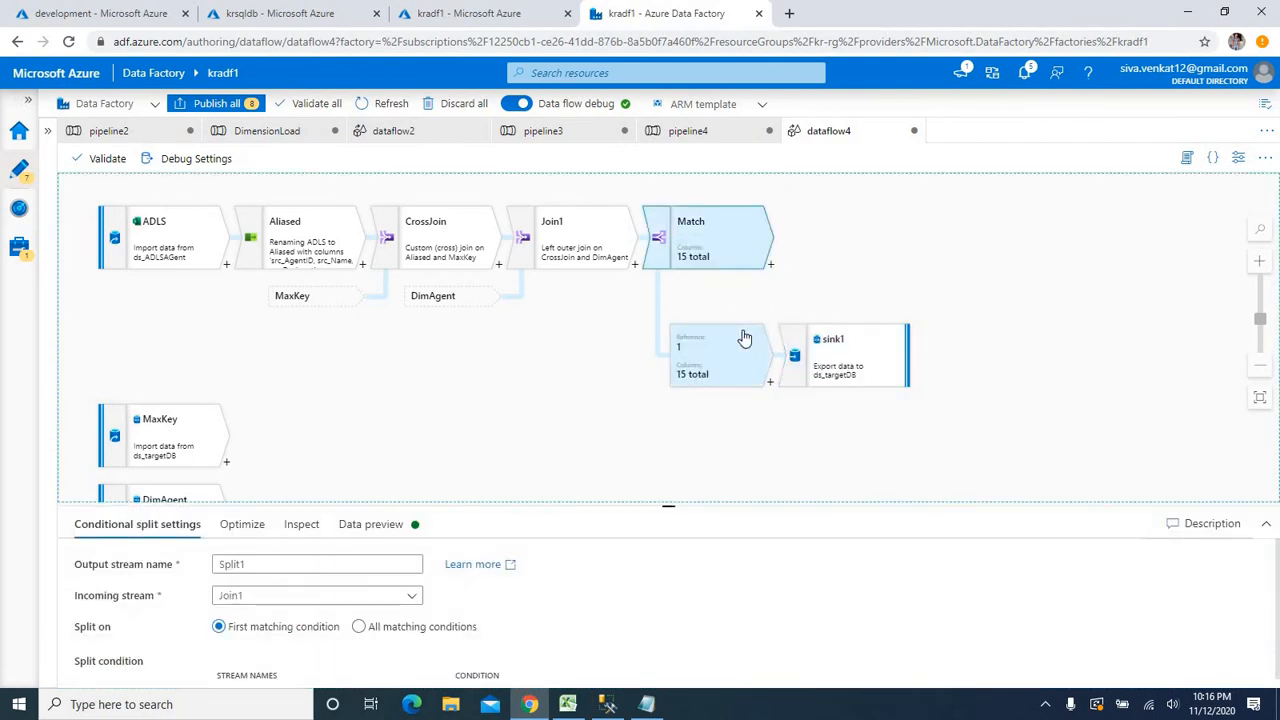
left_click(771, 268)
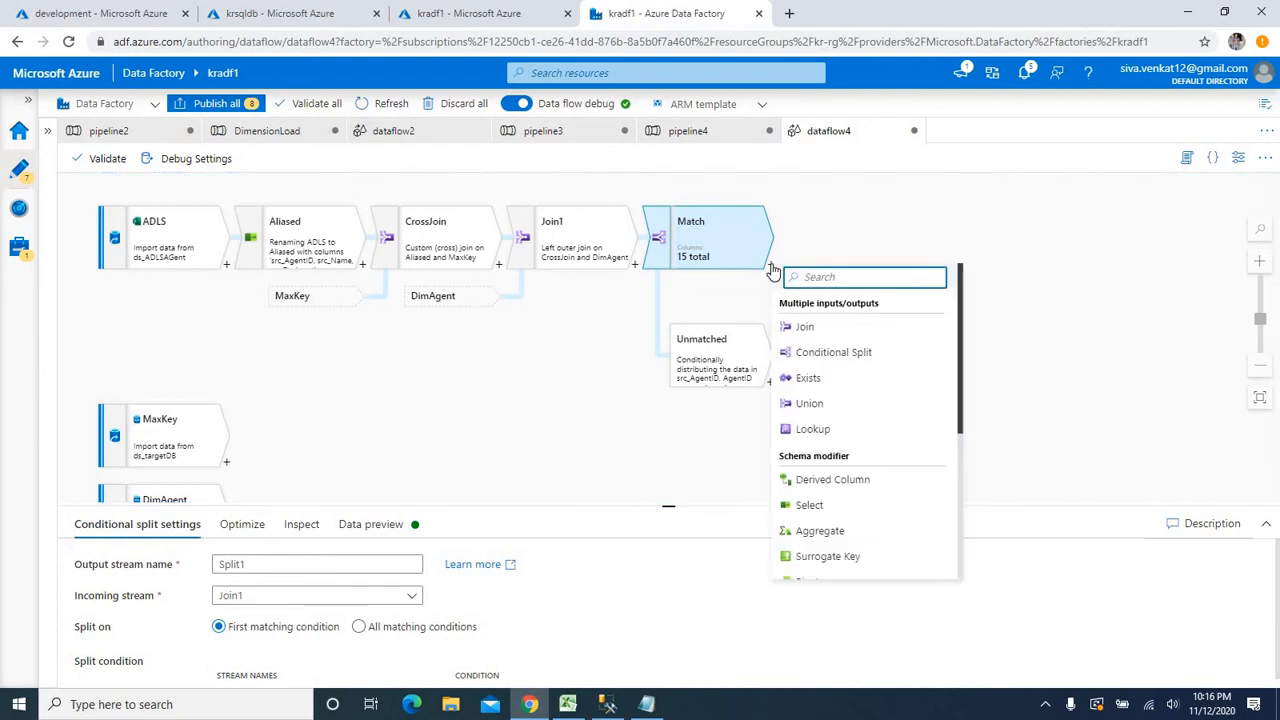
left_click(784, 322)
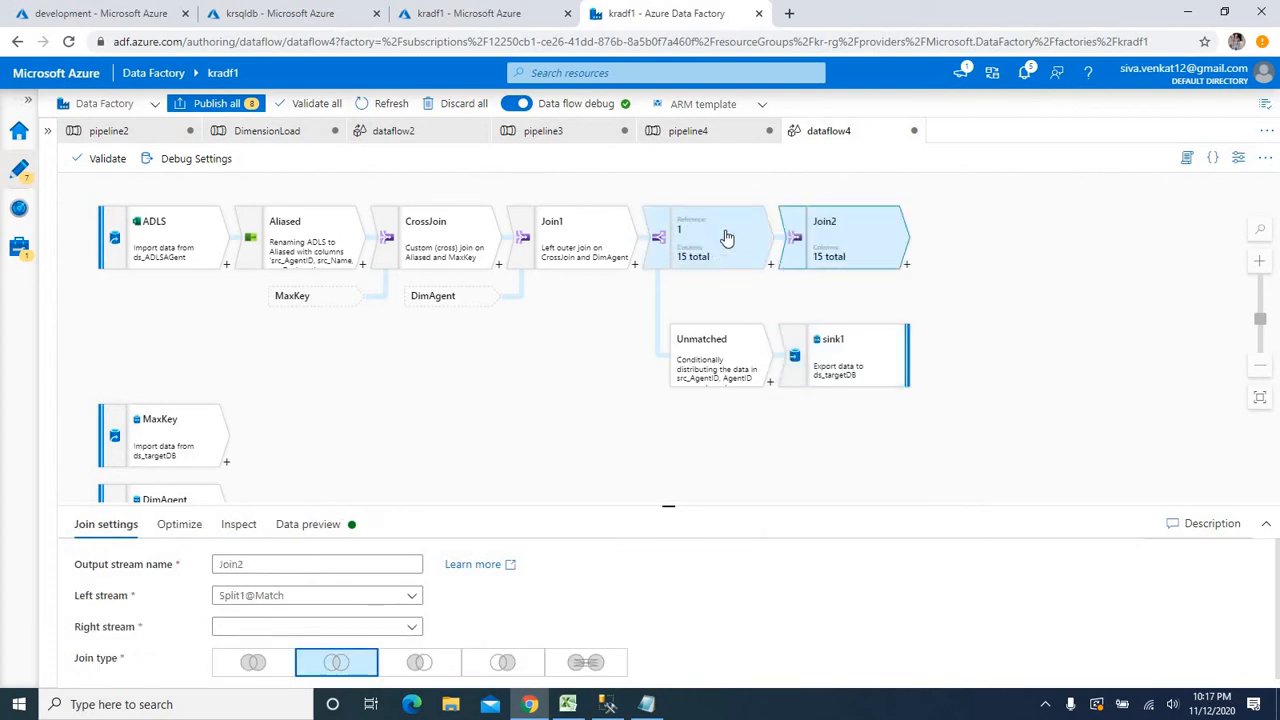
left_click(853, 233)
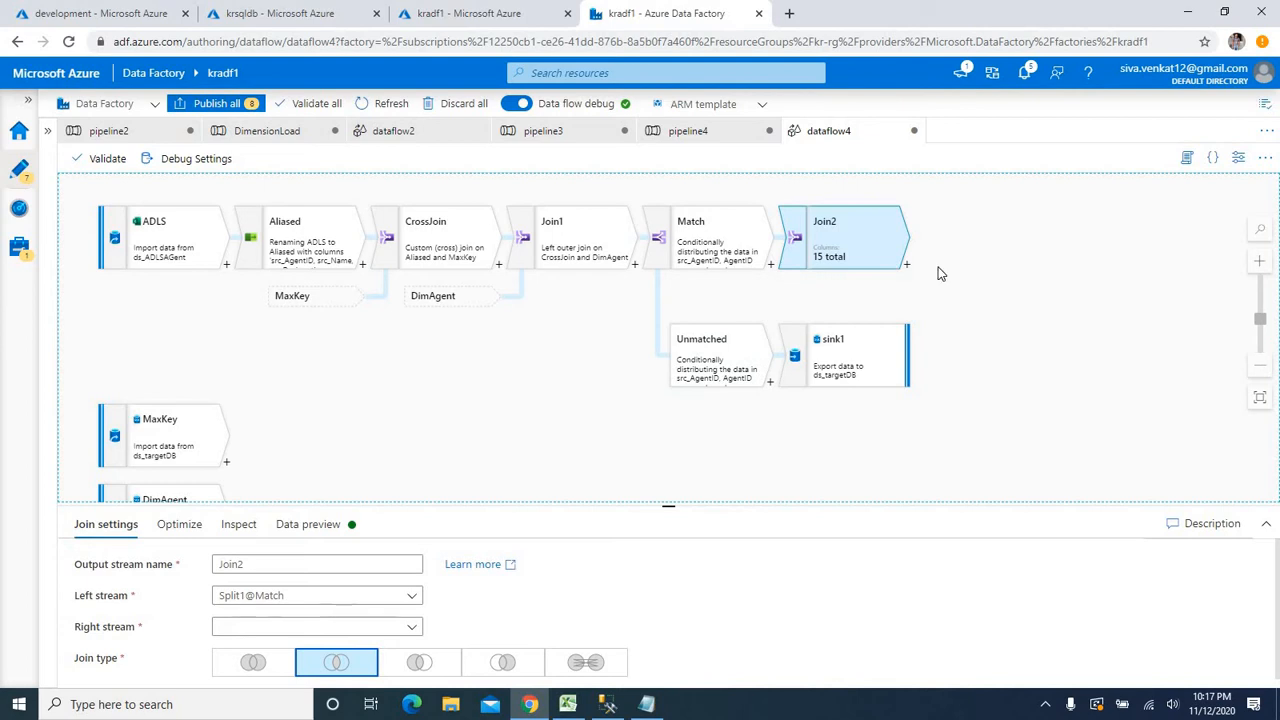
left_click_drag(668, 506, 669, 516)
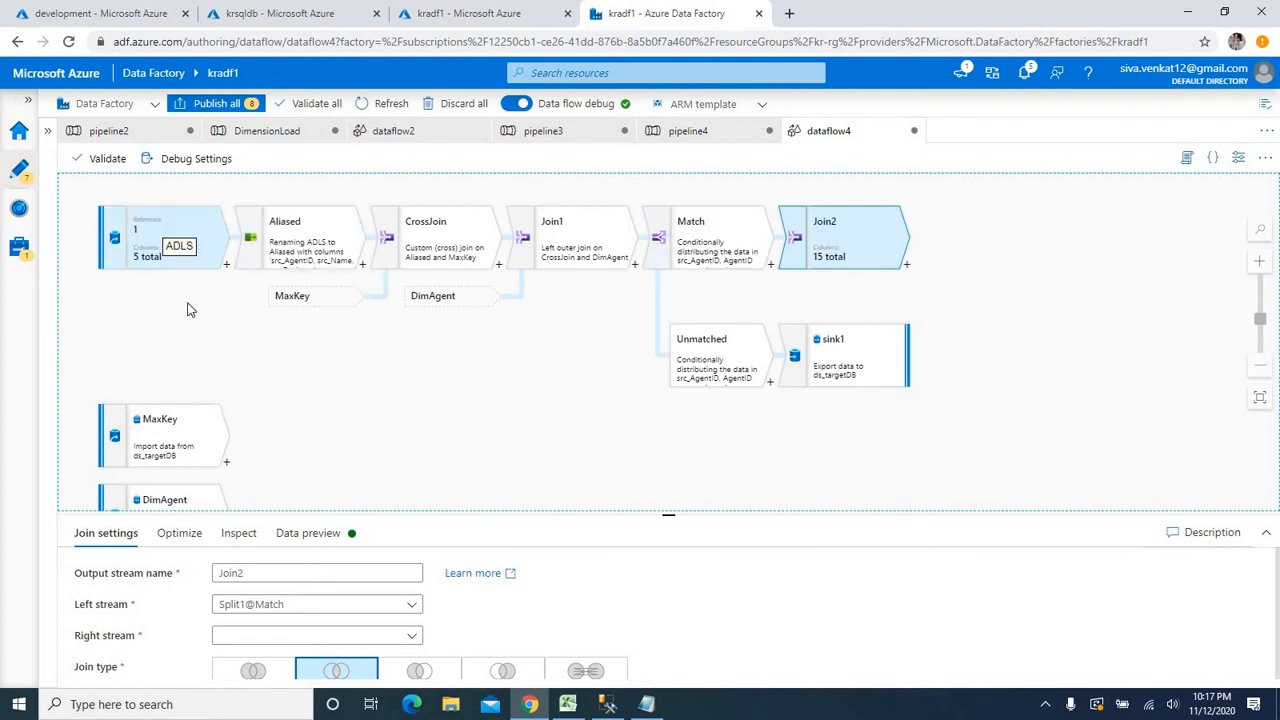
scroll(180, 300, "down", 2)
left_click(194, 428)
right_click(188, 425)
left_click(230, 444)
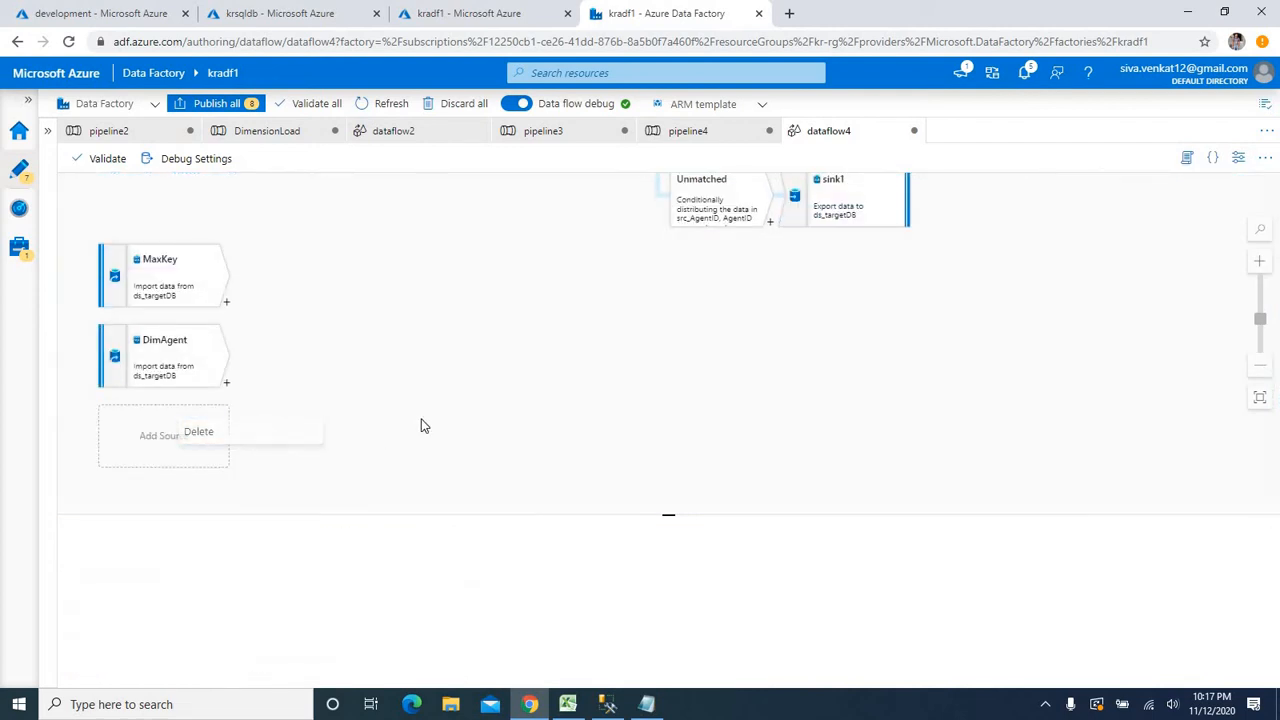
mouse_move(194, 366)
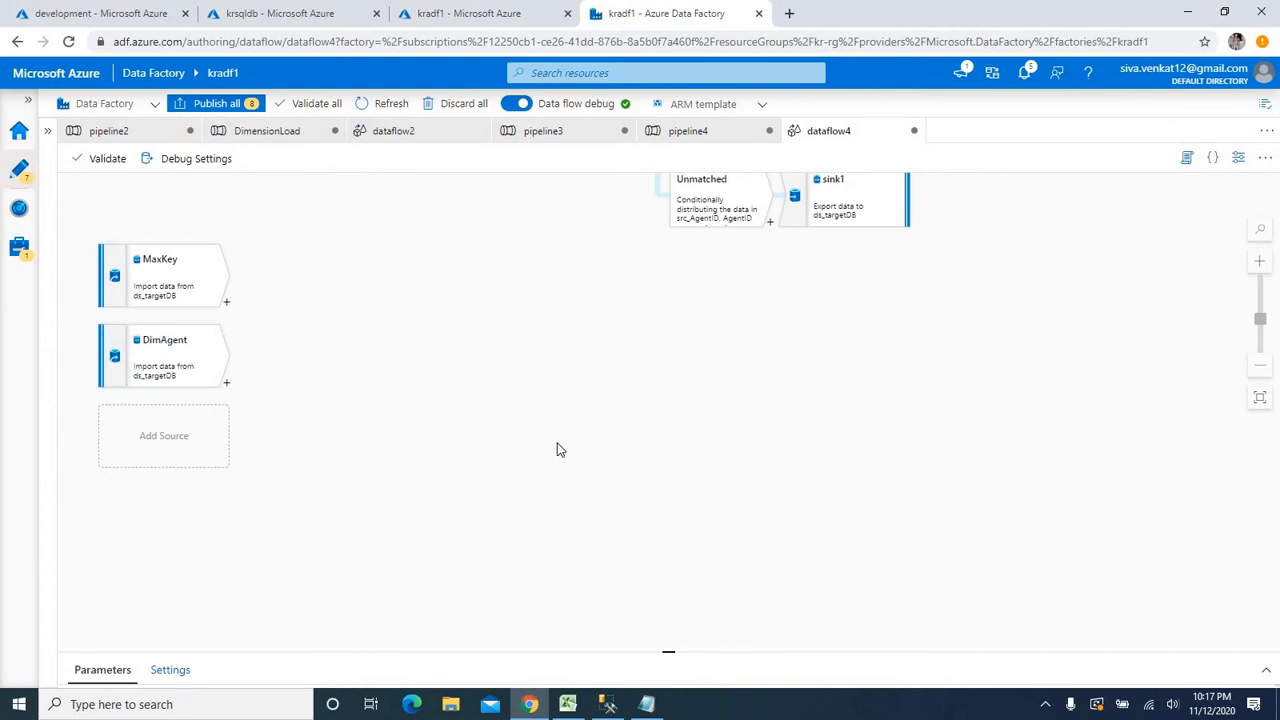
Set the right stream of Join2 to DimAgent and its join type to Left outer
scroll(557, 450, "up", 3)
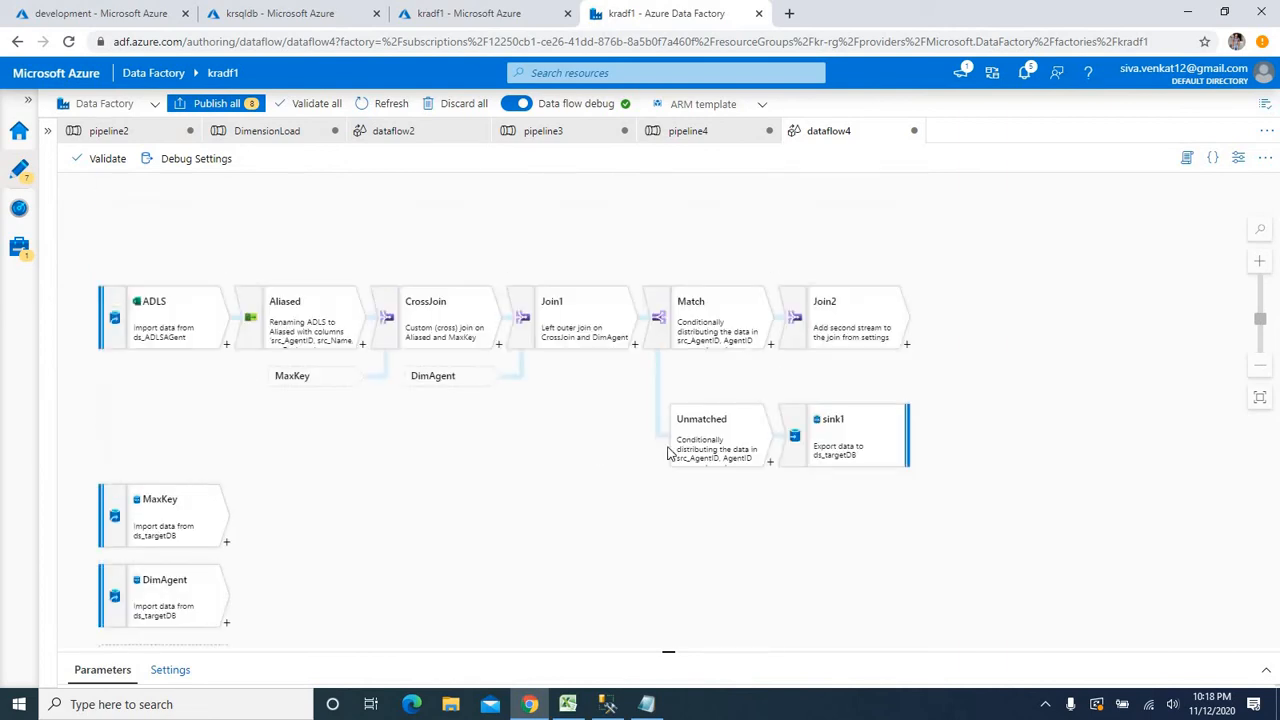
left_click(848, 324)
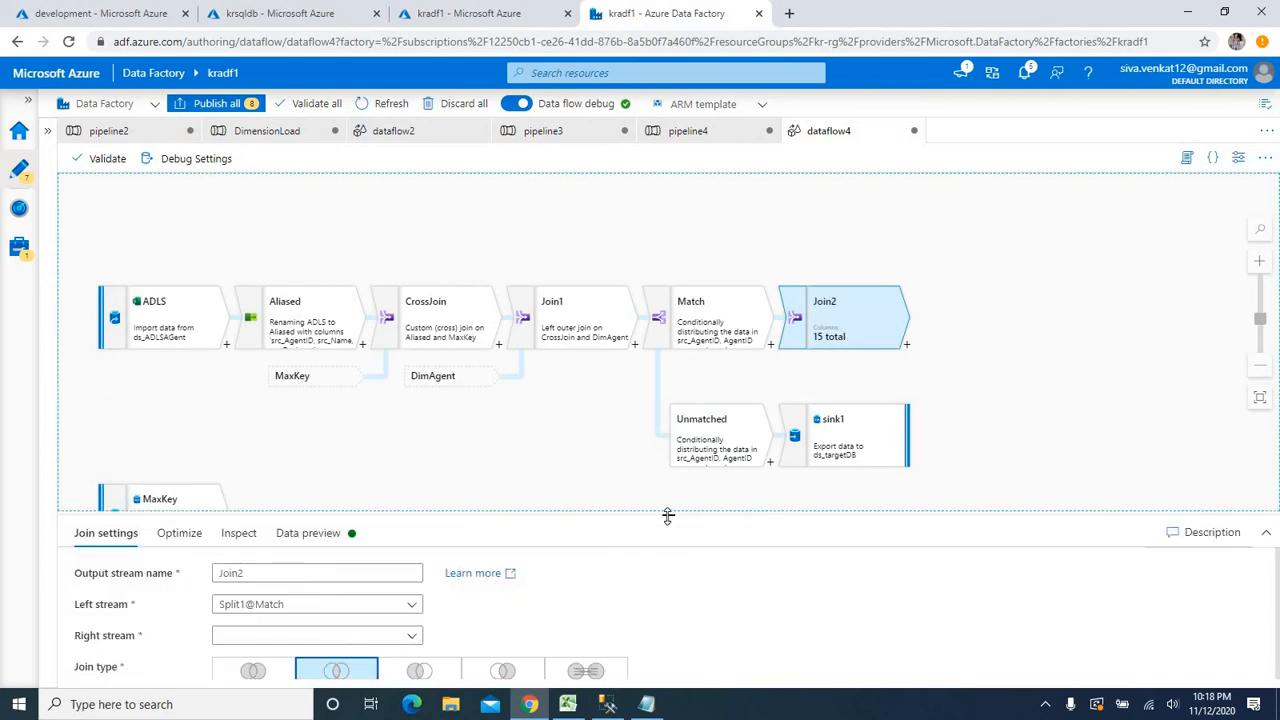
left_click_drag(668, 516, 668, 406)
left_click(323, 527)
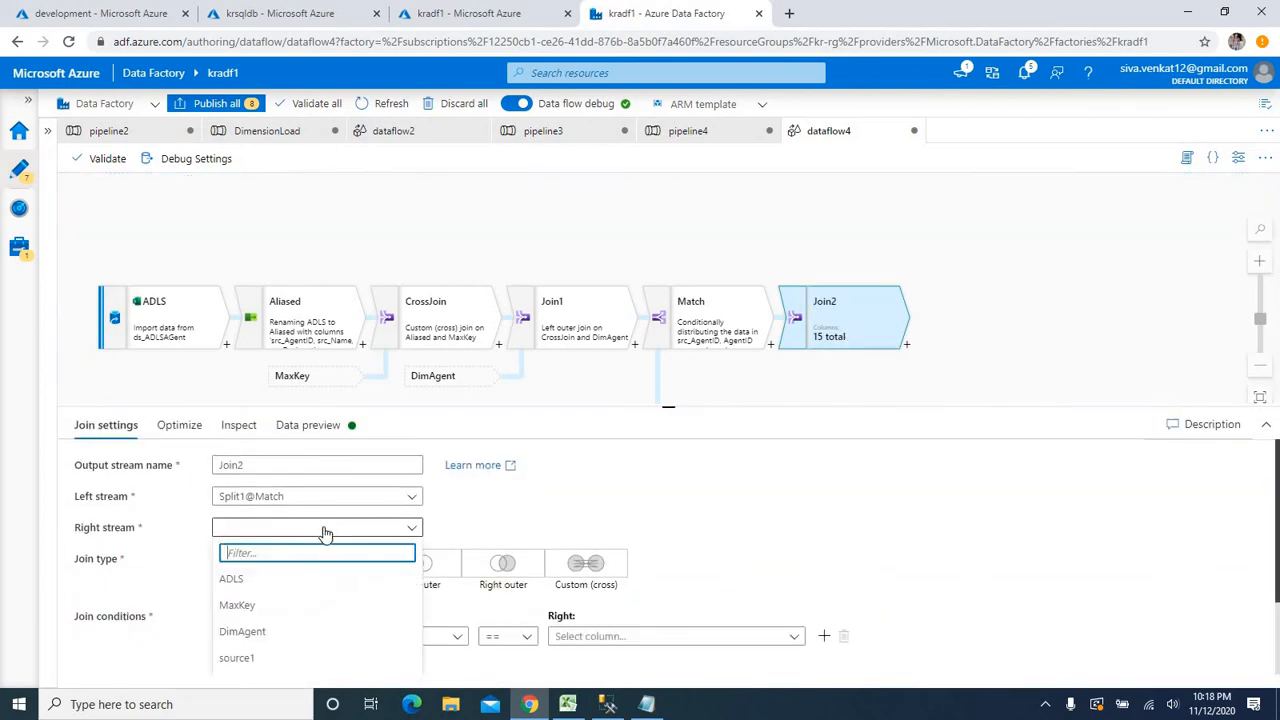
left_click(243, 632)
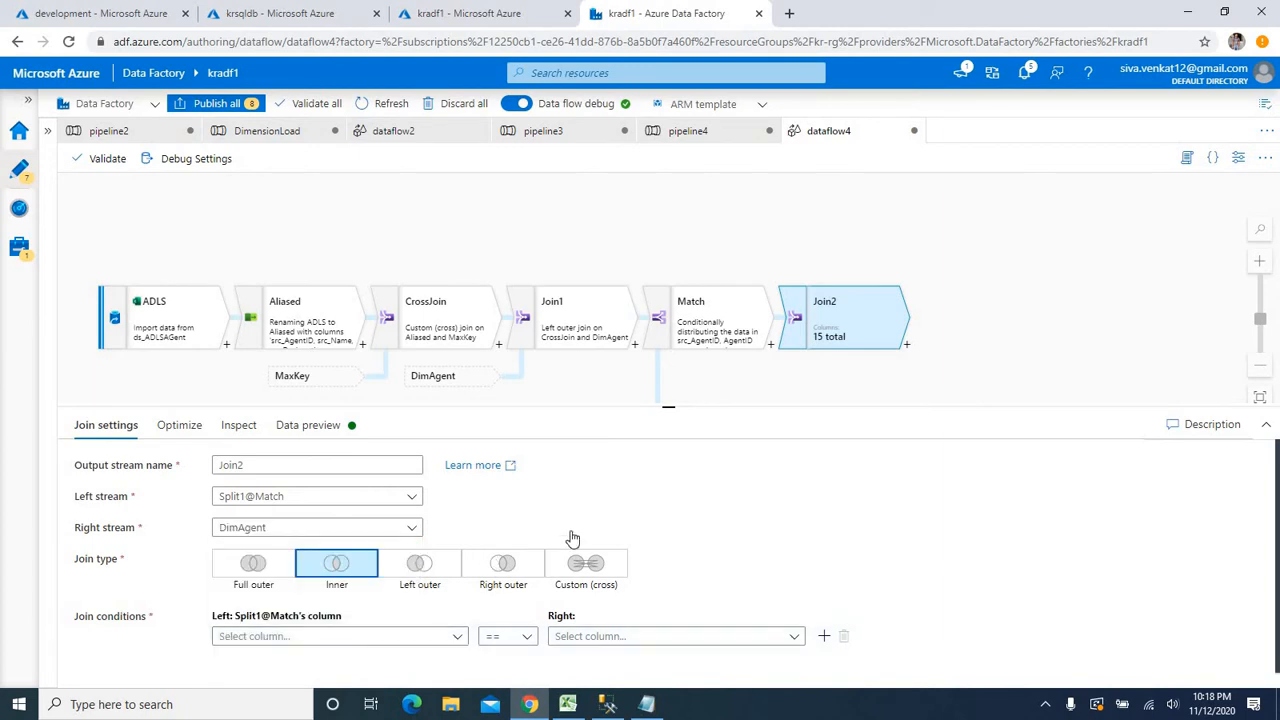
left_click(420, 572)
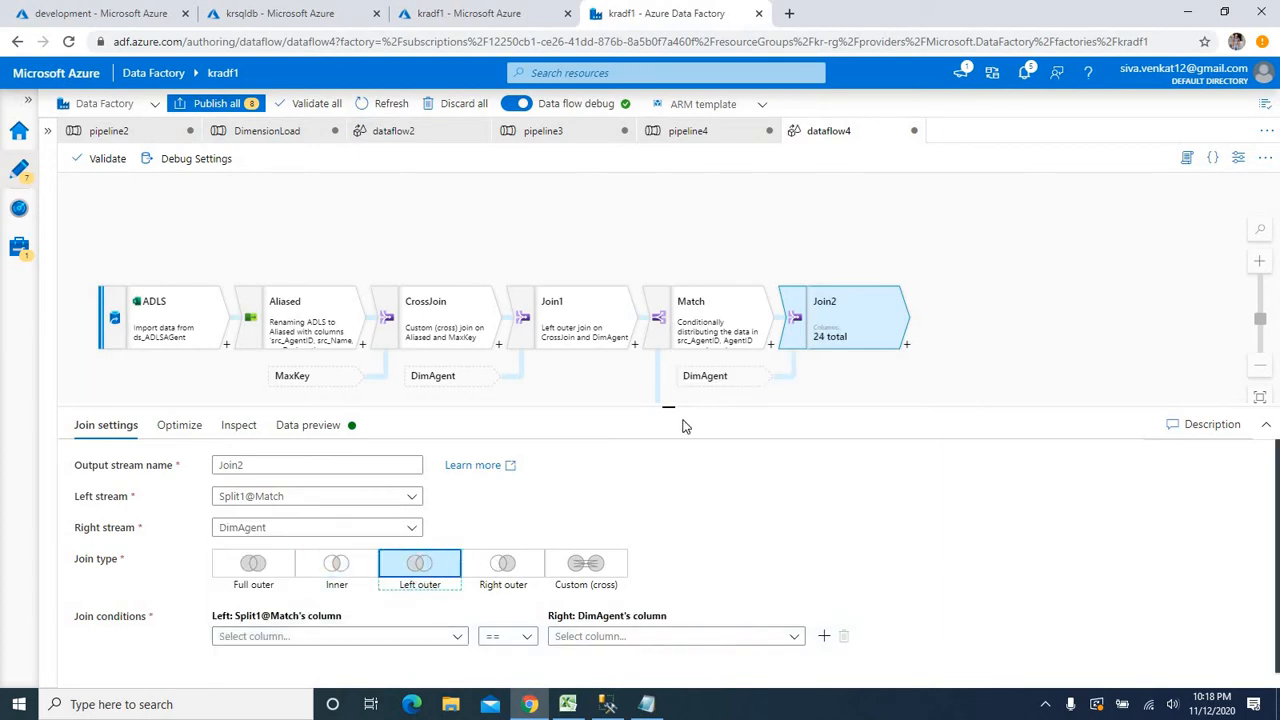
Set the Join2 condition to match src_Designation from Split1@Match with Designation from DimAgent
left_click_drag(668, 404, 668, 367)
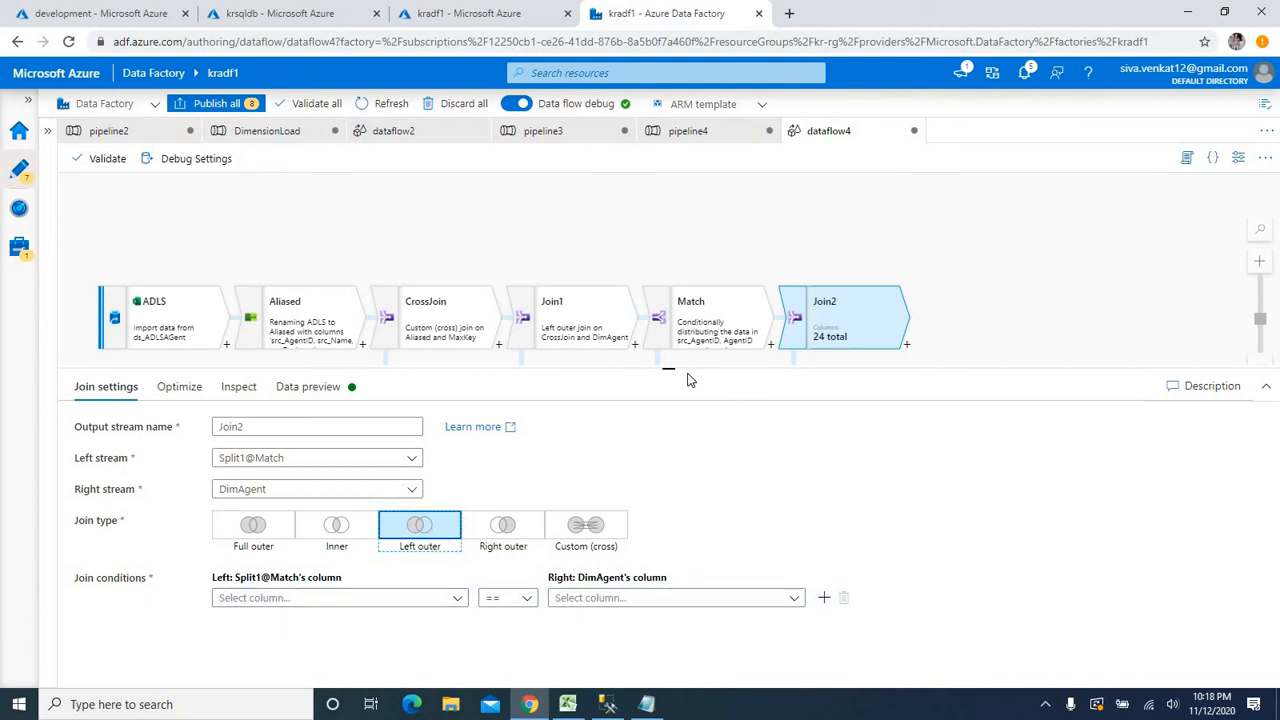
left_click_drag(670, 370, 669, 353)
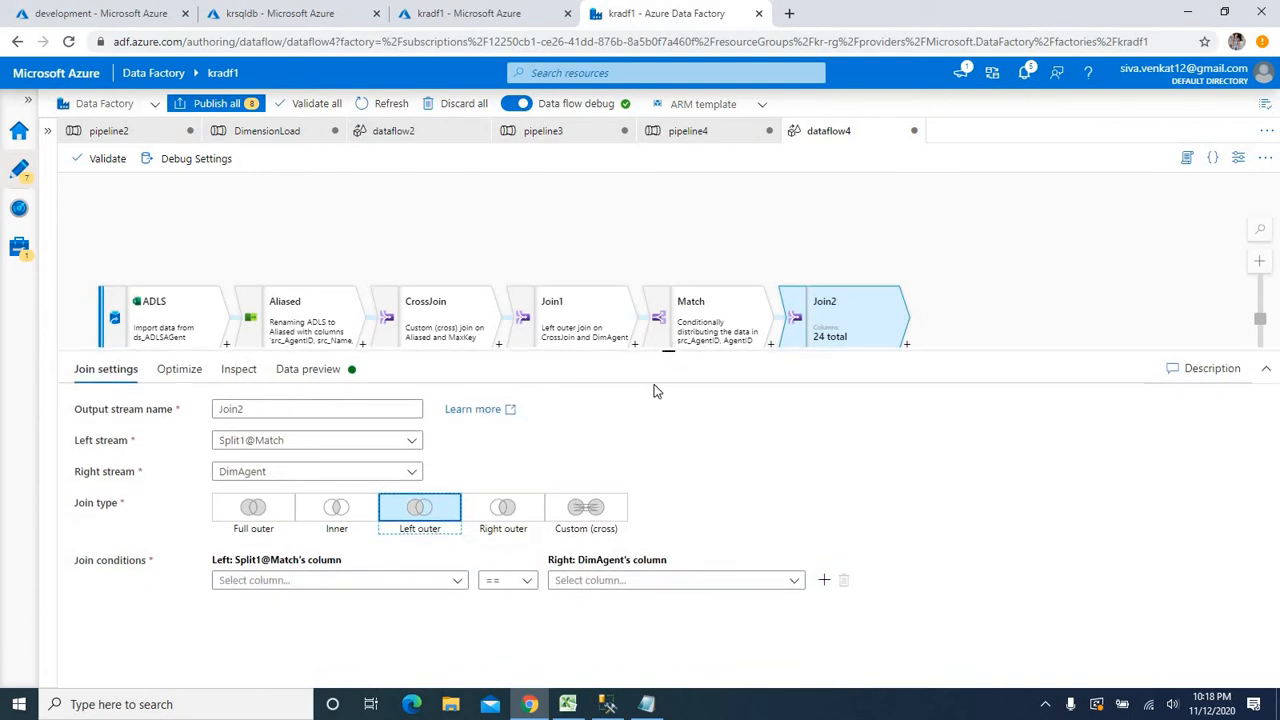
left_click(376, 584)
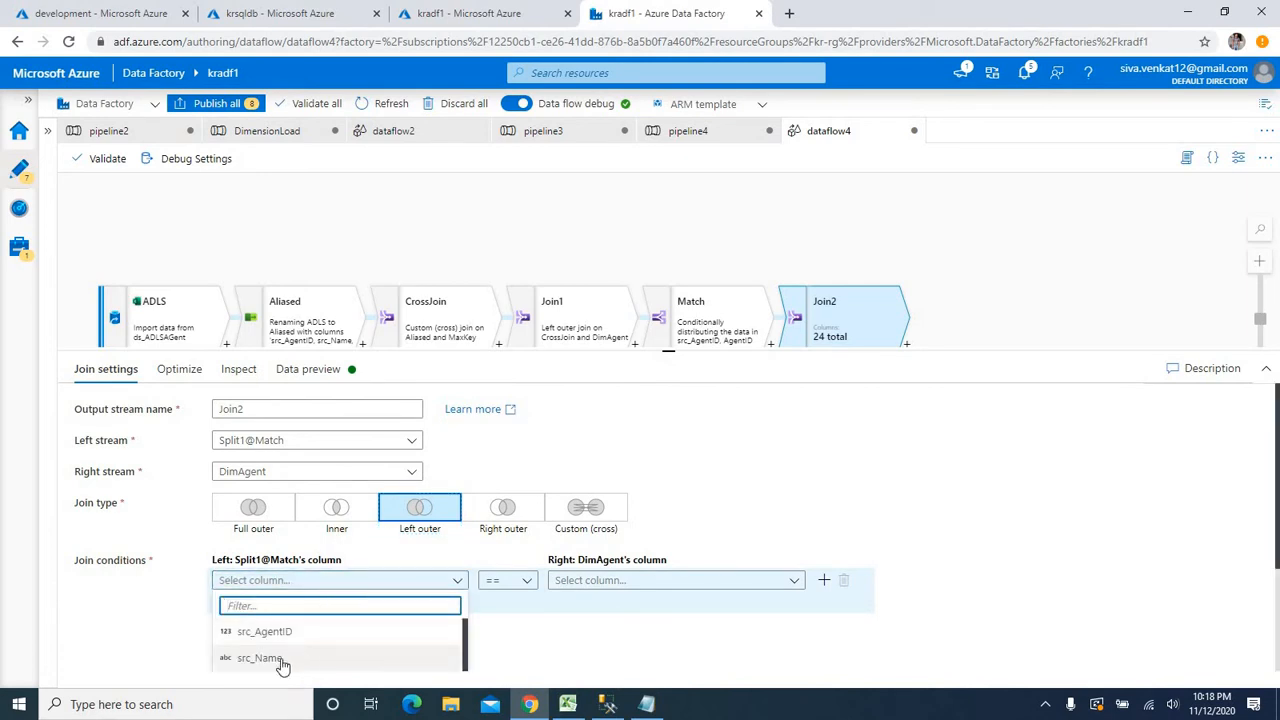
scroll(281, 660, "down", 5)
scroll(279, 658, "up", 2)
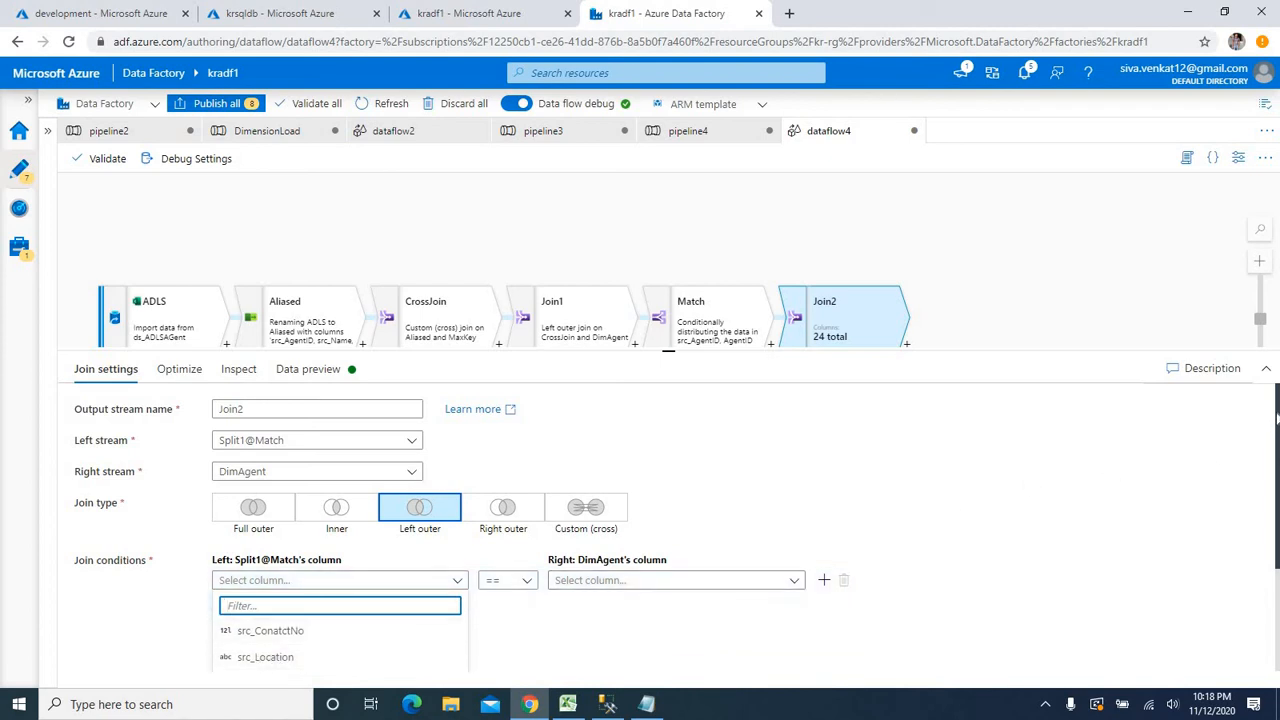
type("de")
left_click(283, 636)
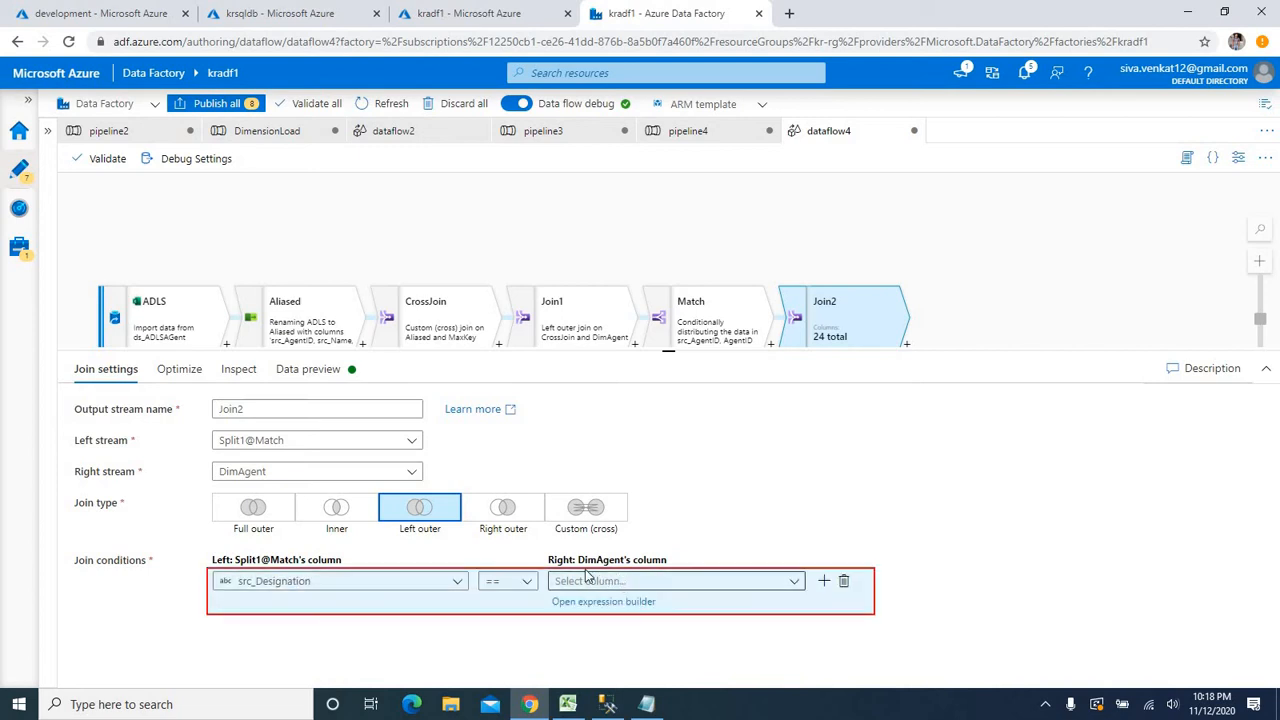
left_click(599, 582)
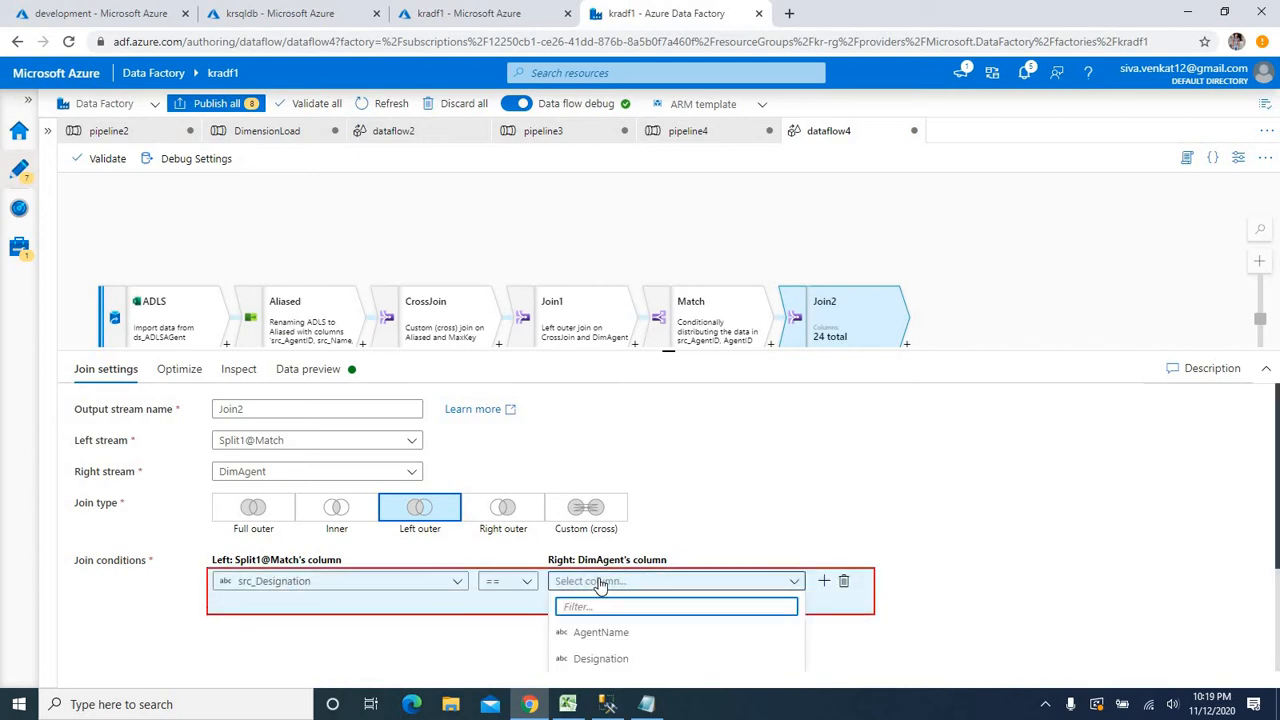
type("de")
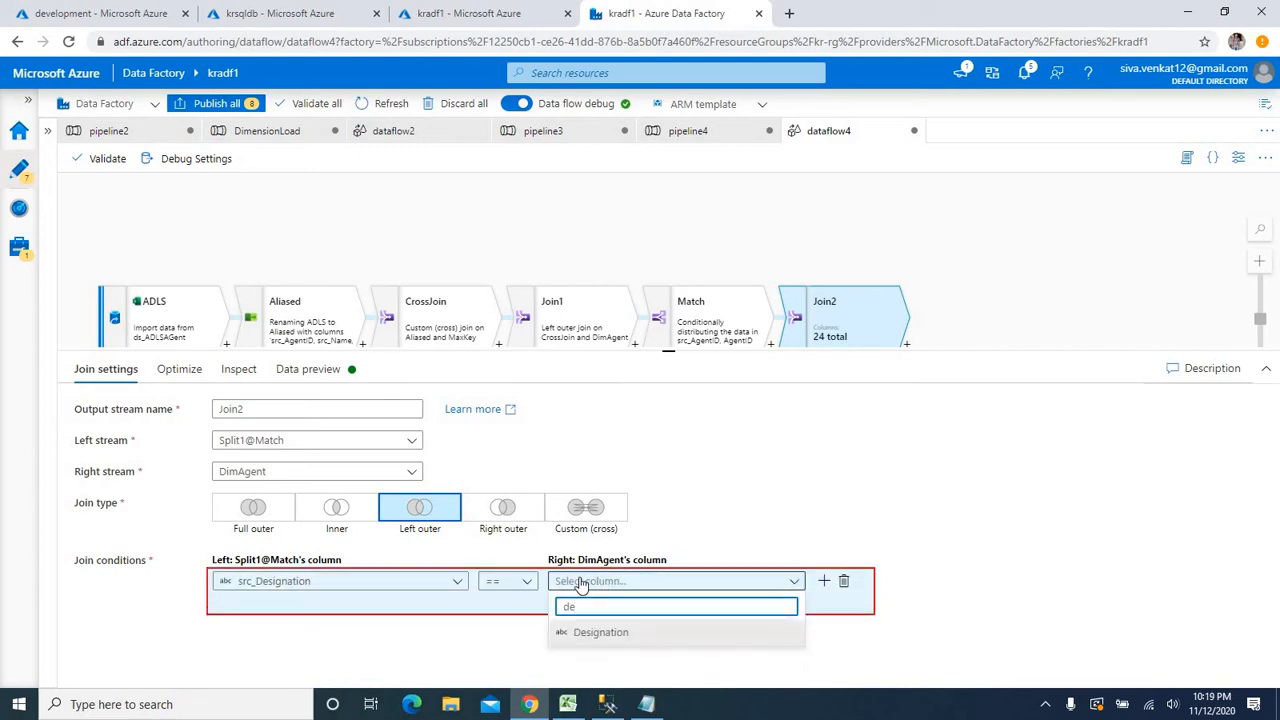
left_click(590, 633)
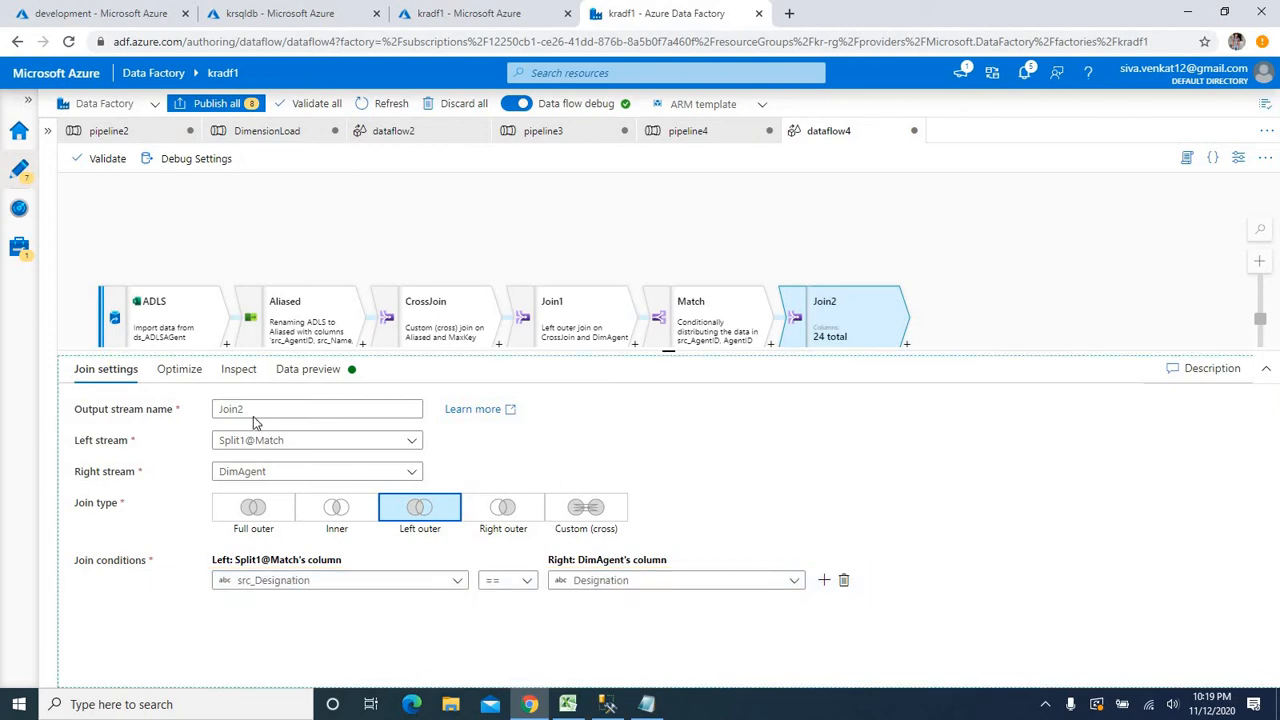
Set the broadcast of Join2 to Fixed with only the right stream DimAgent broadcast
left_click(180, 372)
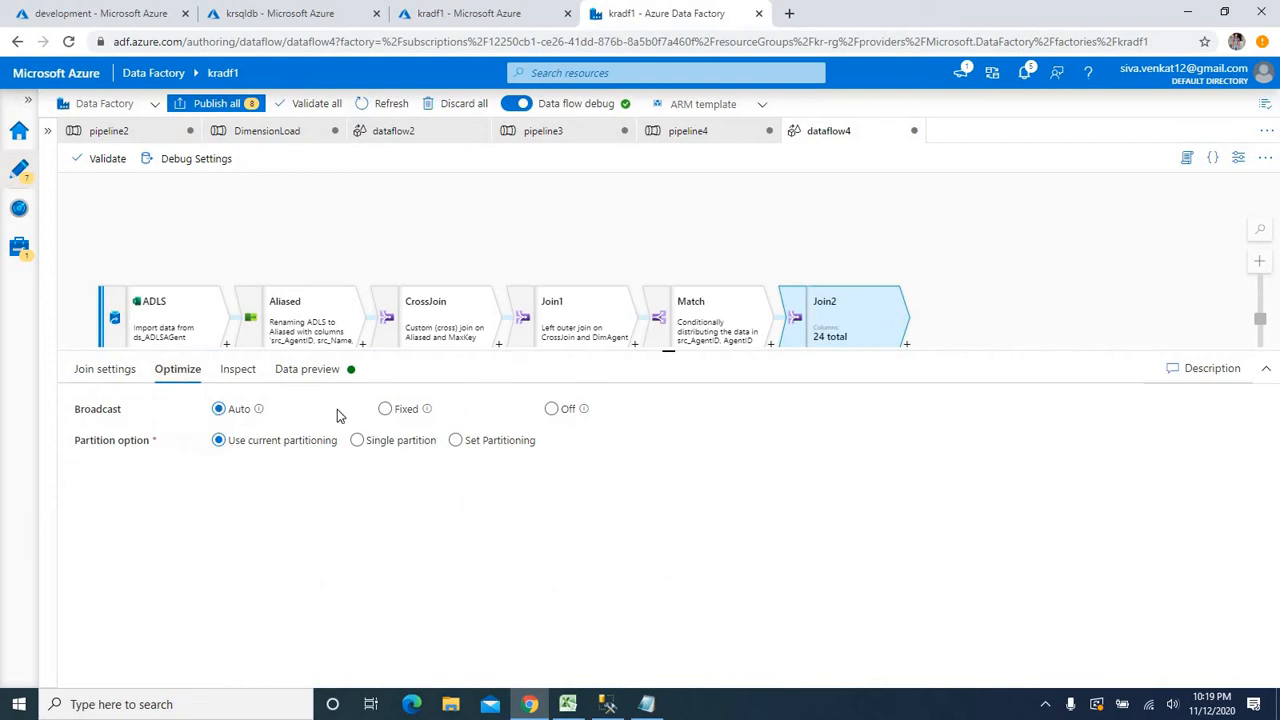
left_click(385, 409)
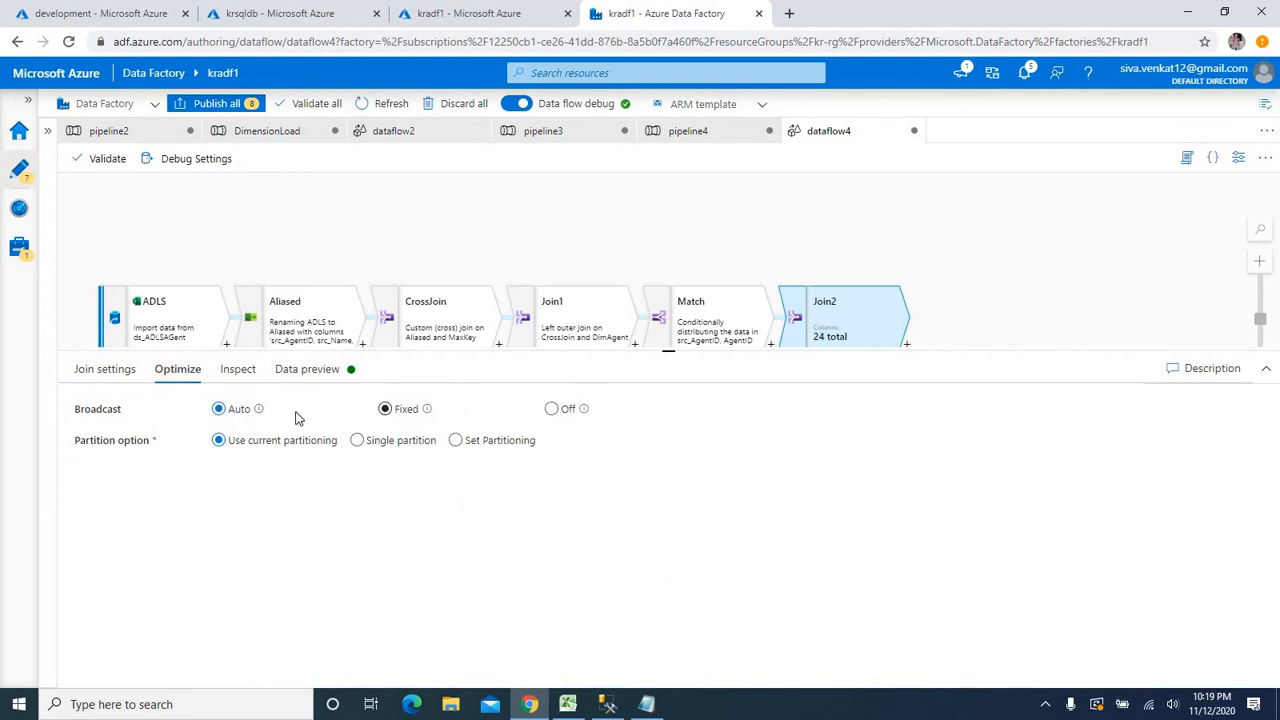
left_click(385, 409)
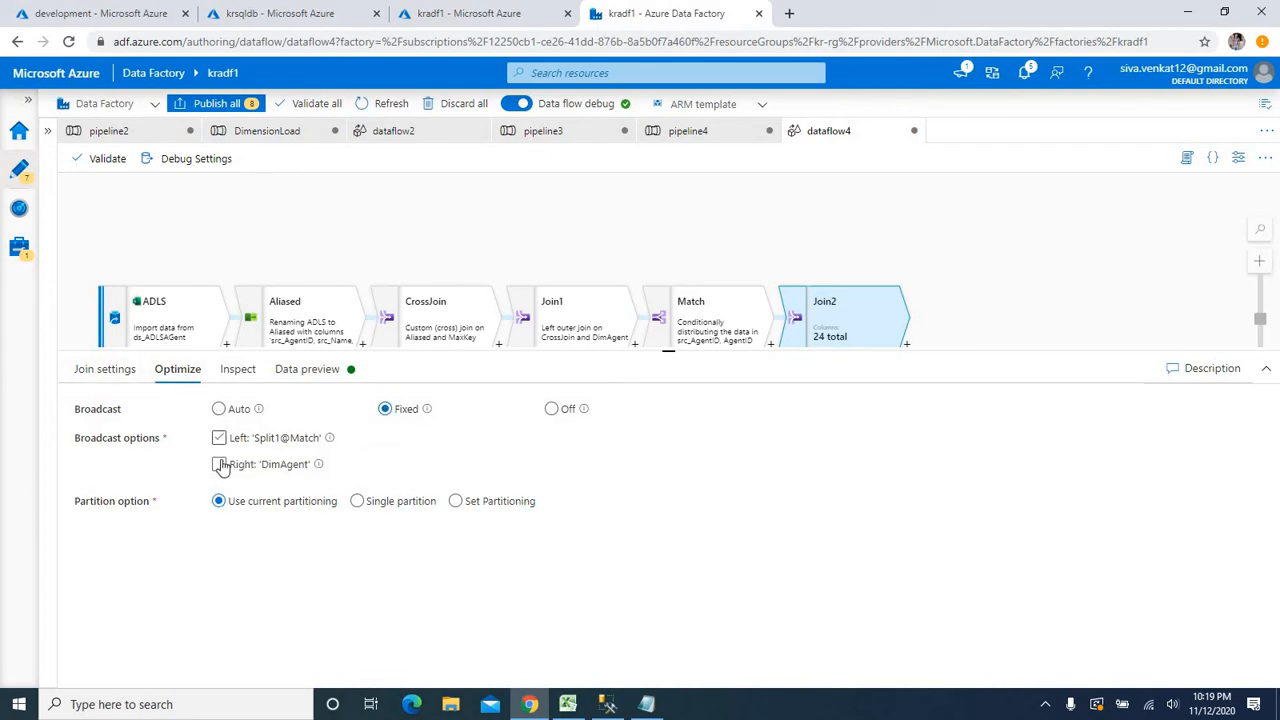
left_click(219, 465)
left_click(220, 466)
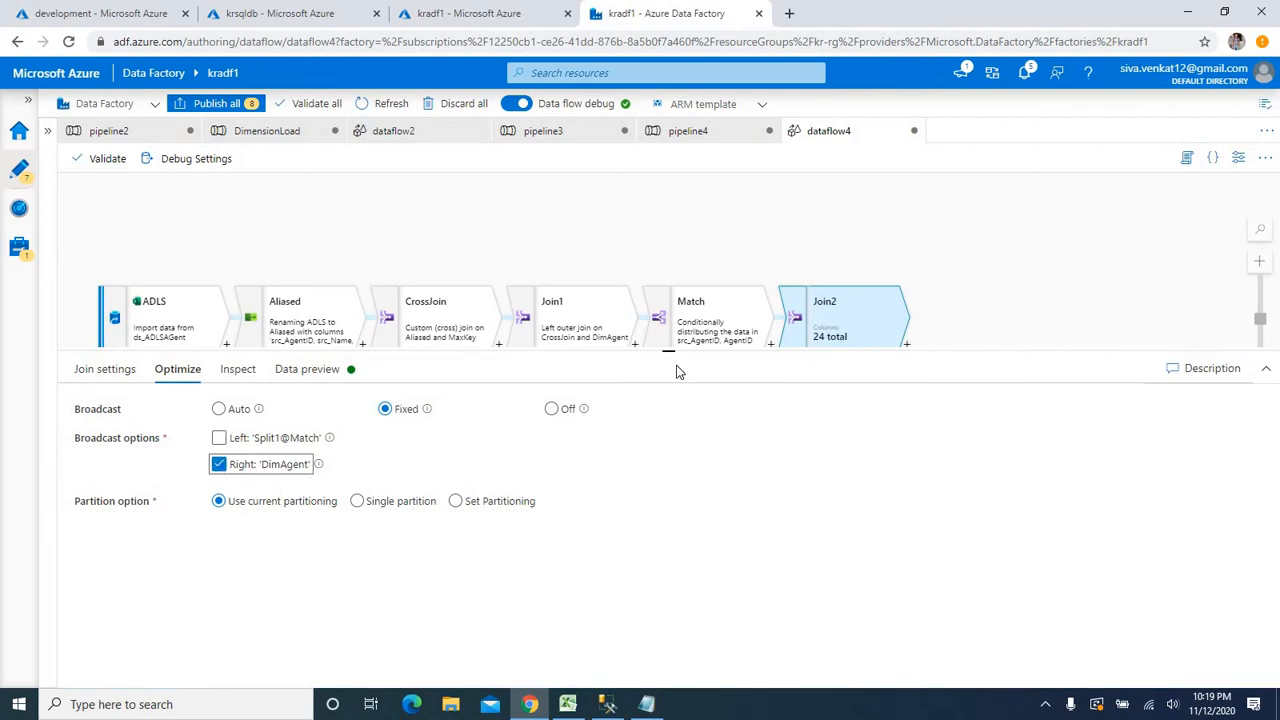
Add a Conditional Split transformation after Join2 and set its output stream name to Split2
left_click_drag(669, 351, 674, 507)
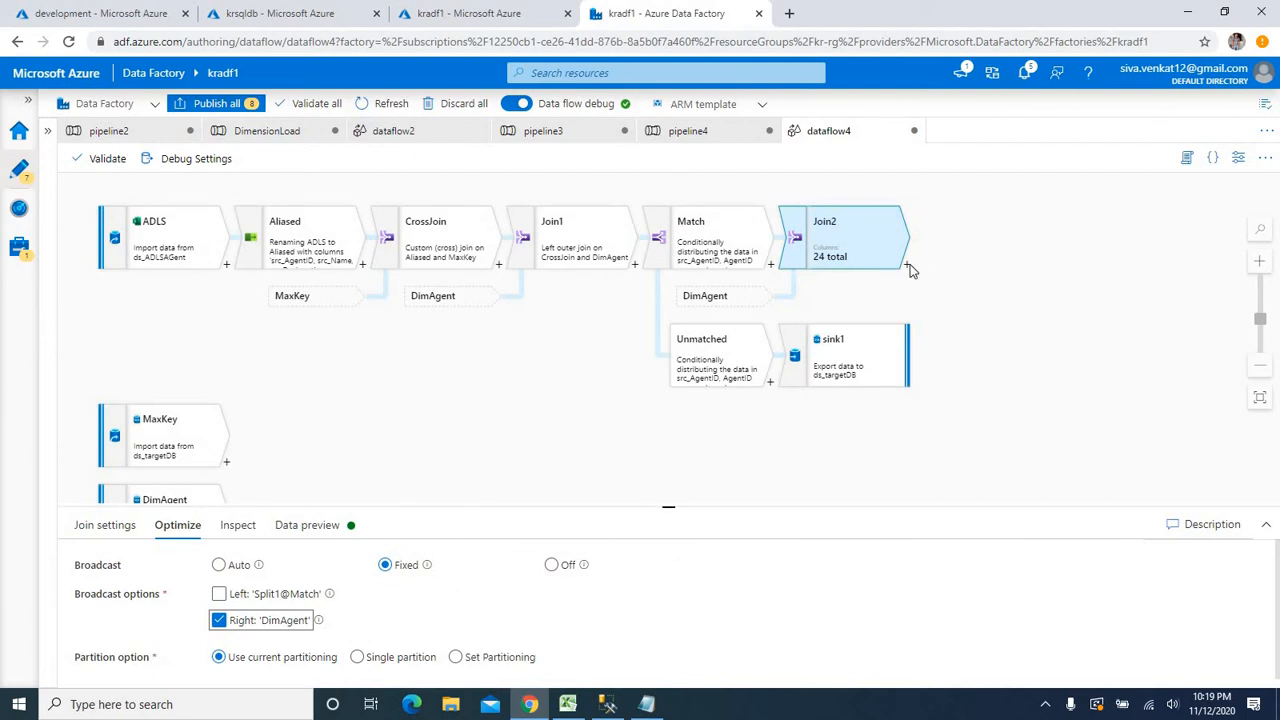
left_click(908, 266)
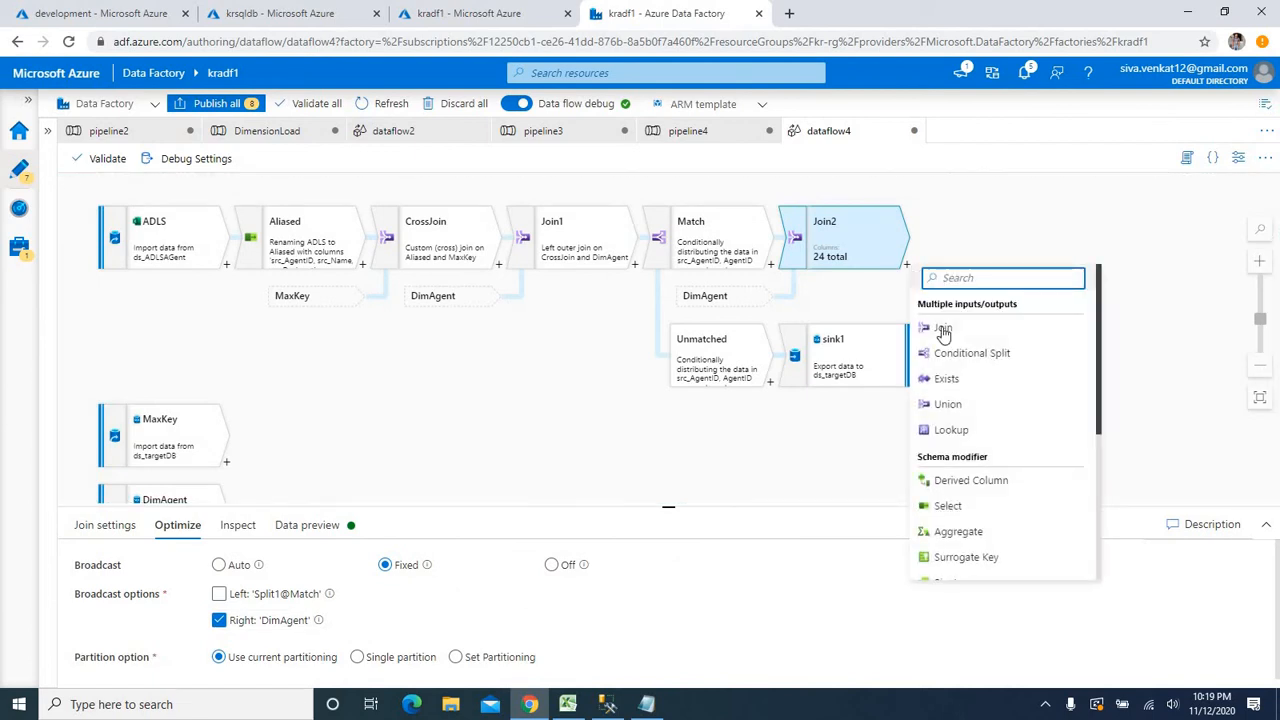
left_click(952, 353)
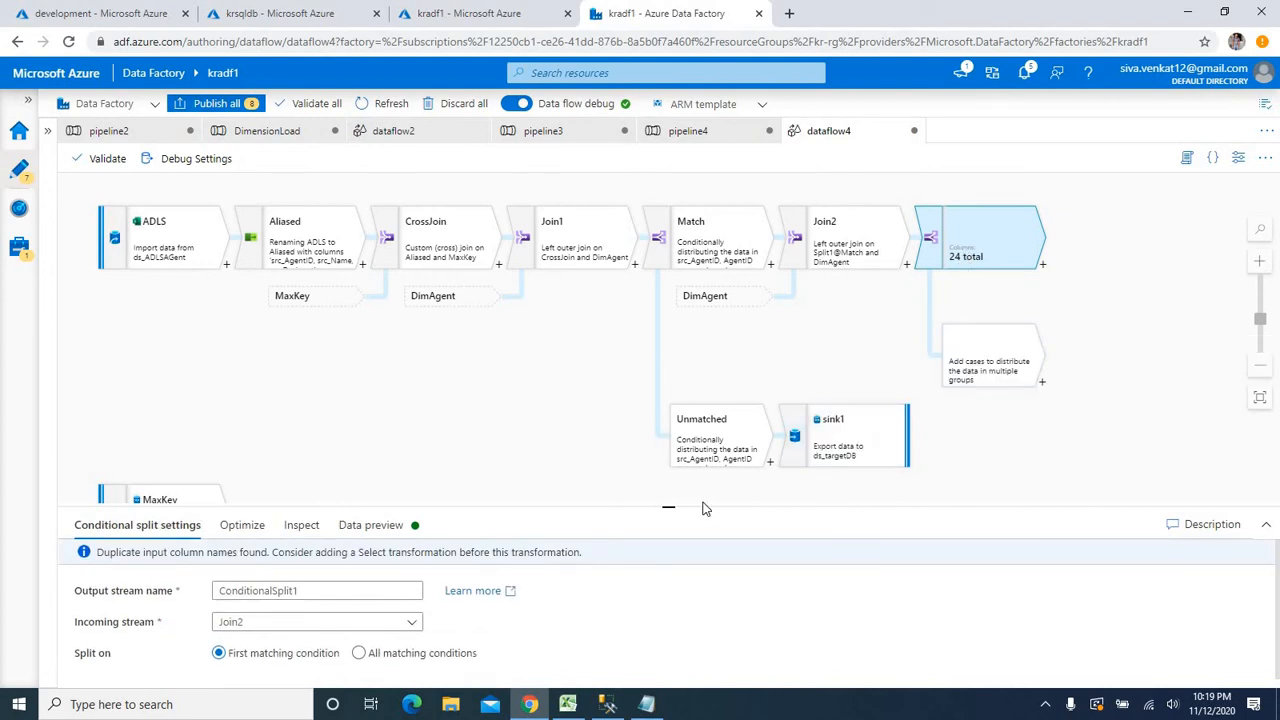
left_click_drag(682, 512, 683, 519)
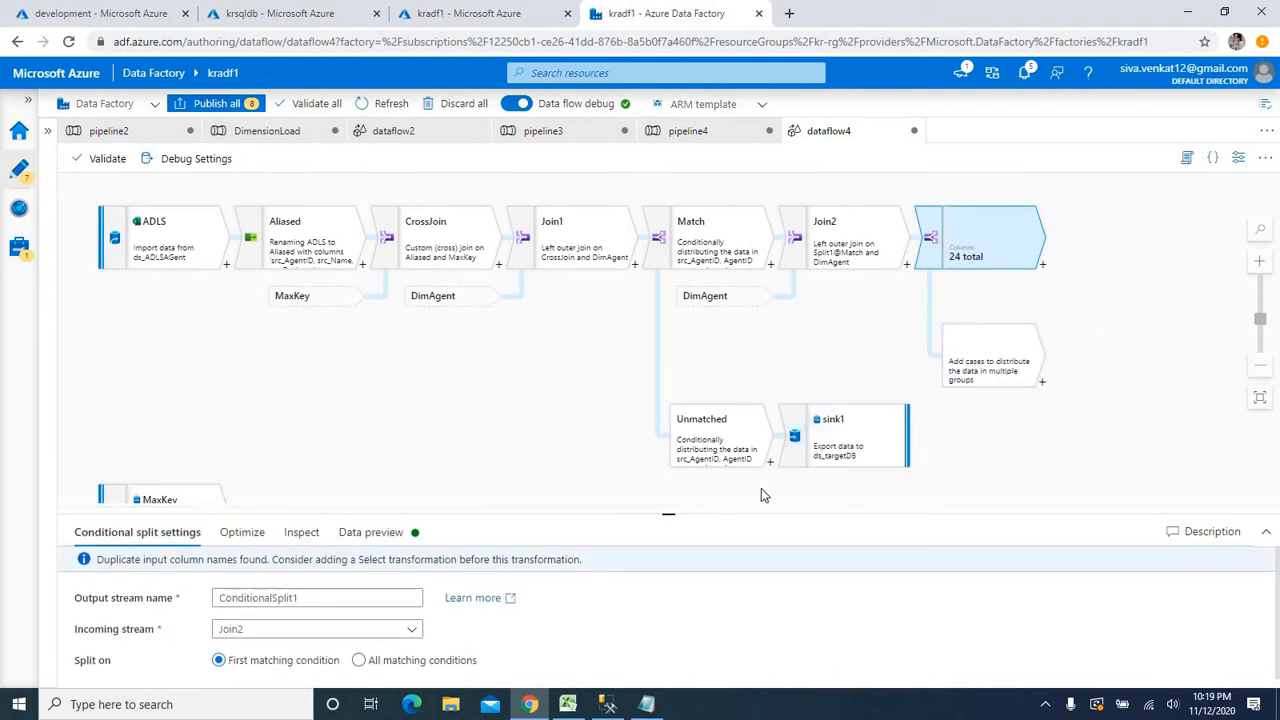
left_click(973, 256)
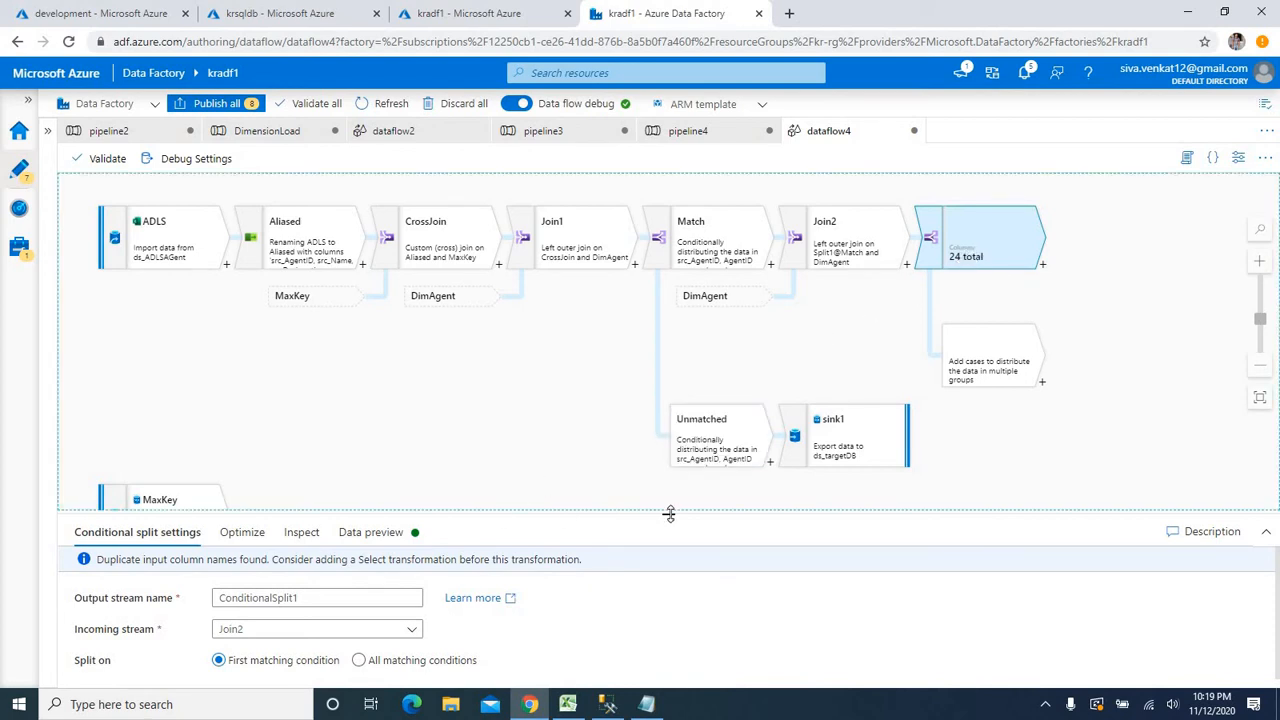
left_click_drag(669, 514, 669, 358)
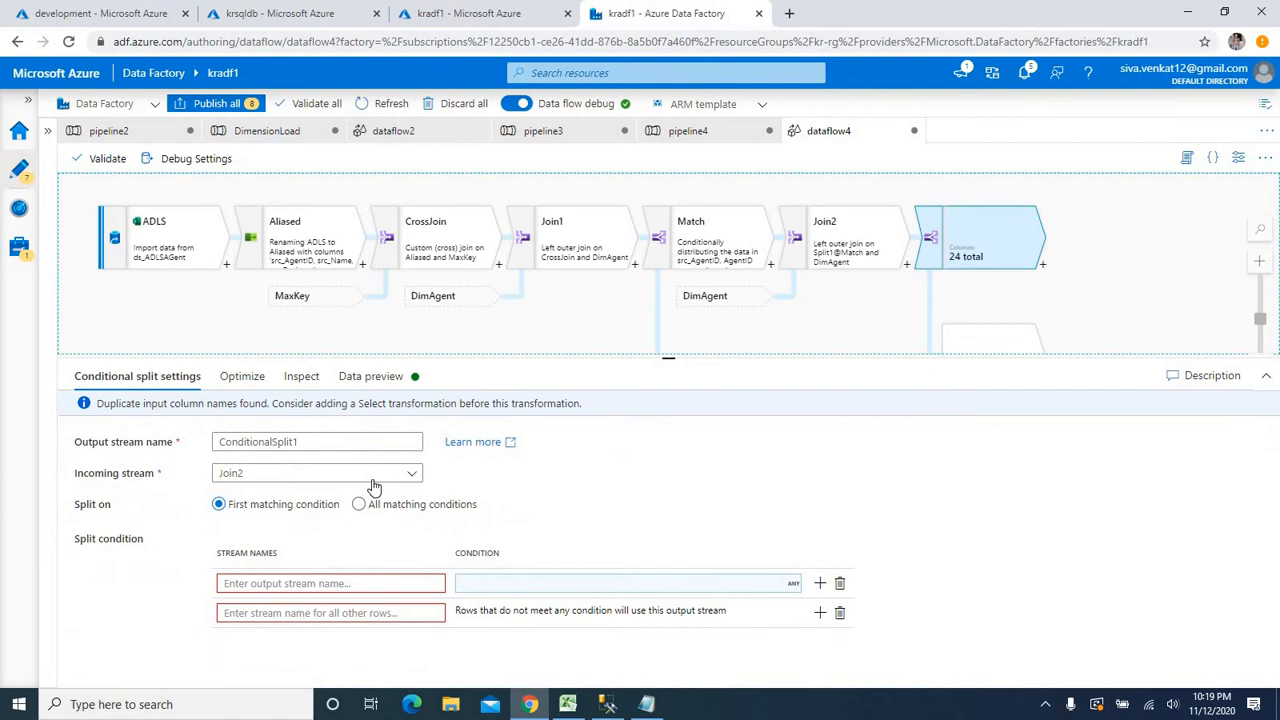
left_click(316, 442)
left_click(145, 446)
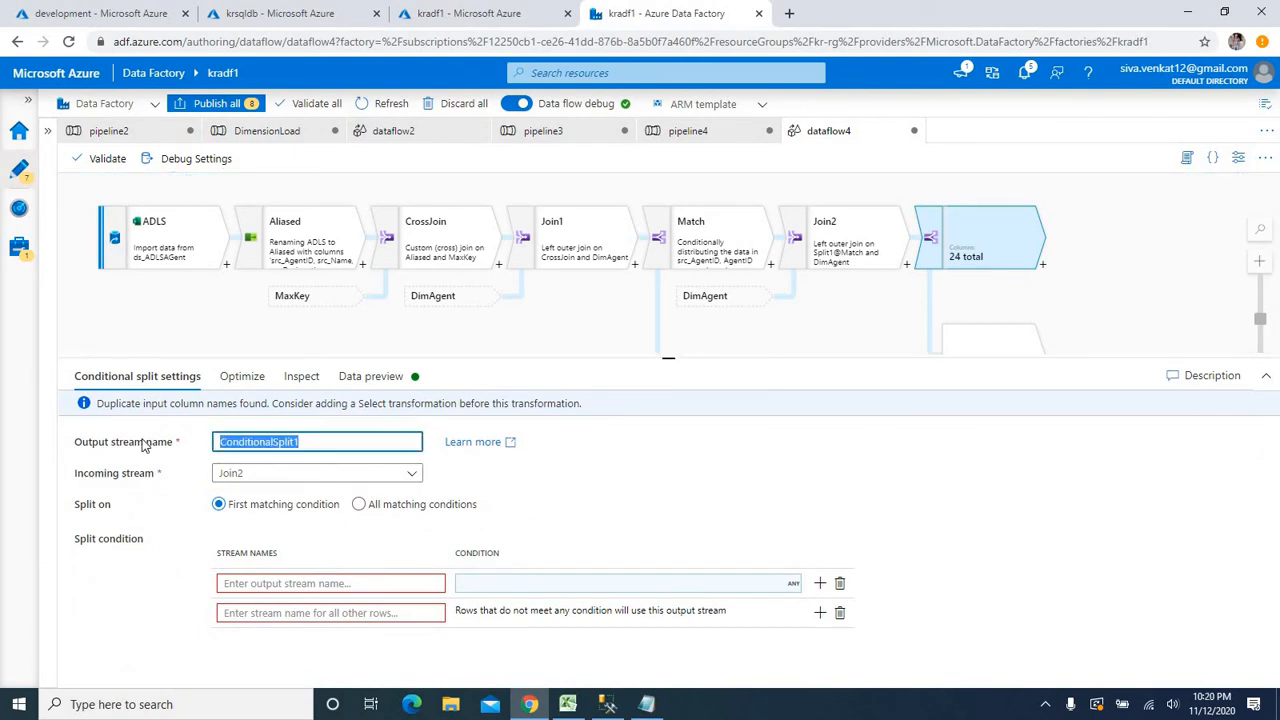
type("Split2")
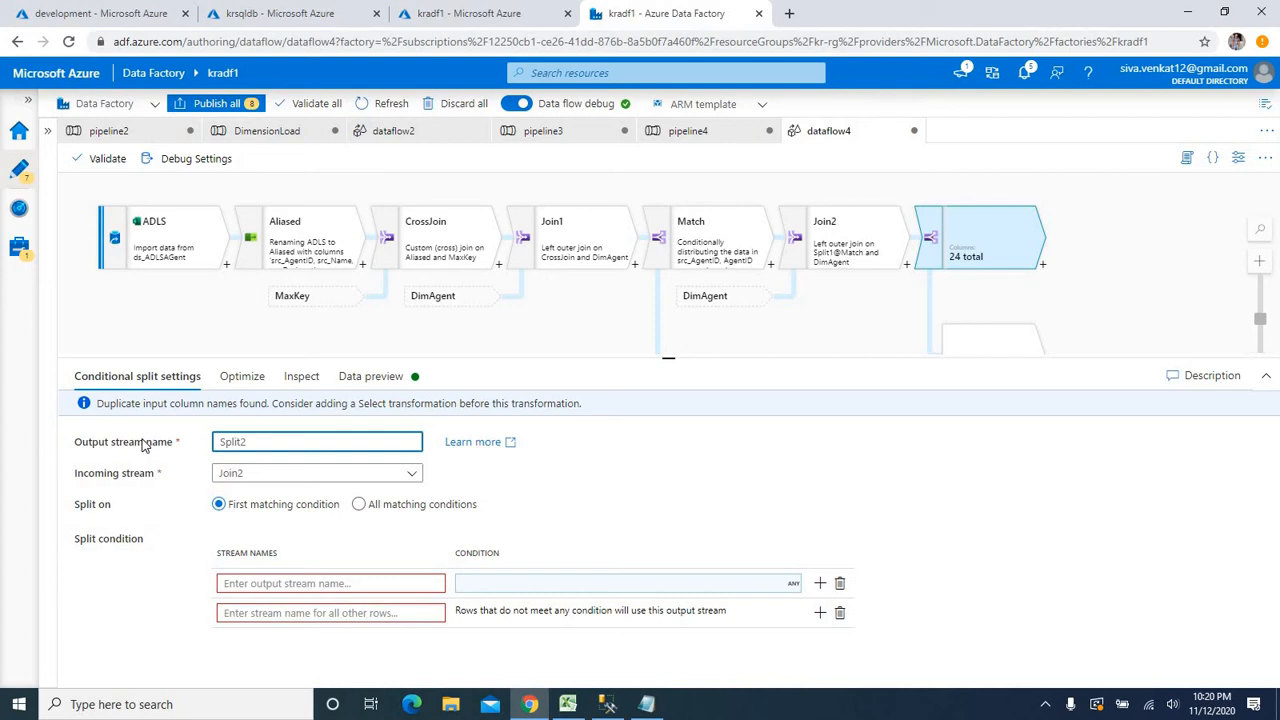
Name the first output stream of the Split2 conditional split Match
left_click(367, 577)
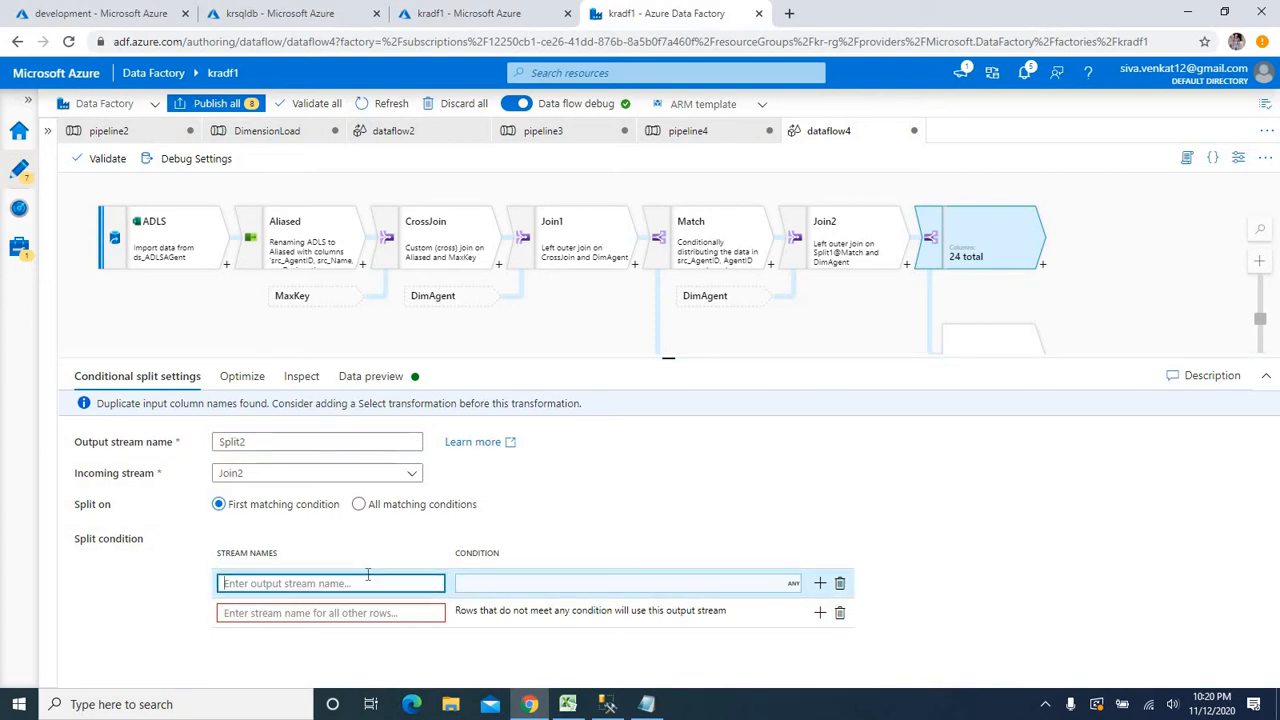
type("match")
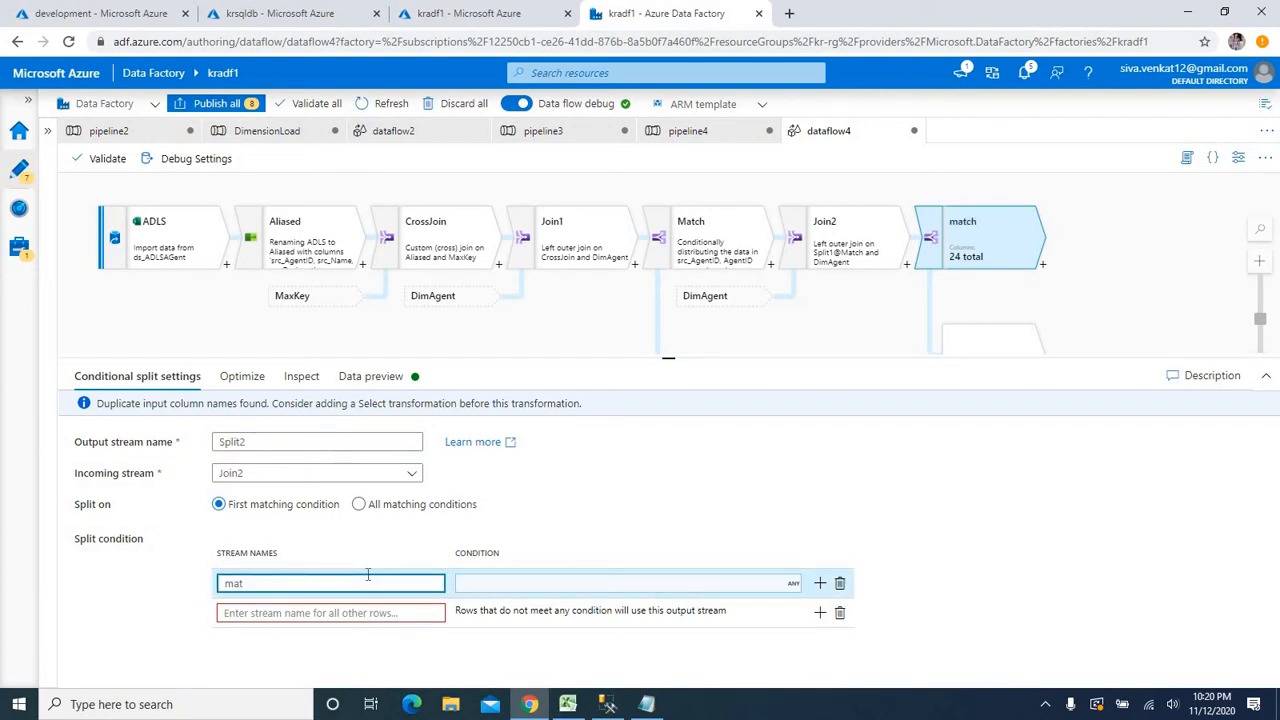
key("BackSpace")
type("Match")
Set the Match stream's condition to src_Designation==Split1@Match@Designation and save the expression
left_click(560, 583)
type("sc")
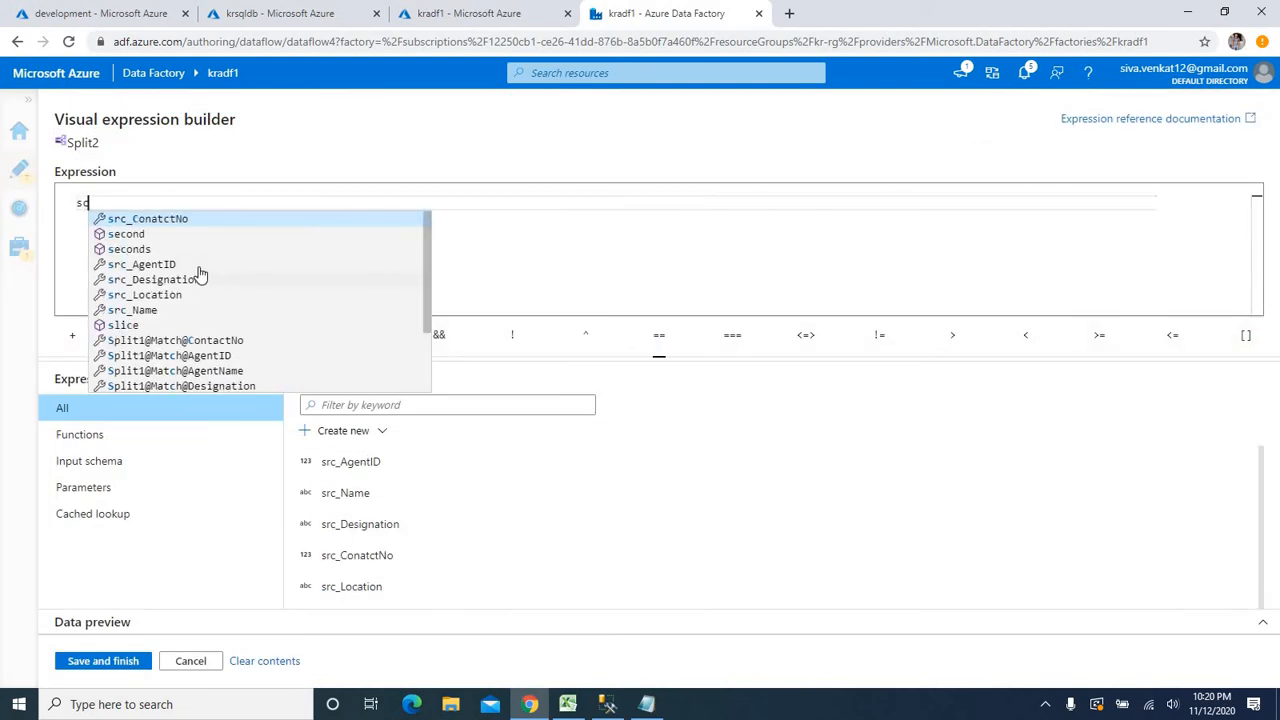
left_click(154, 280)
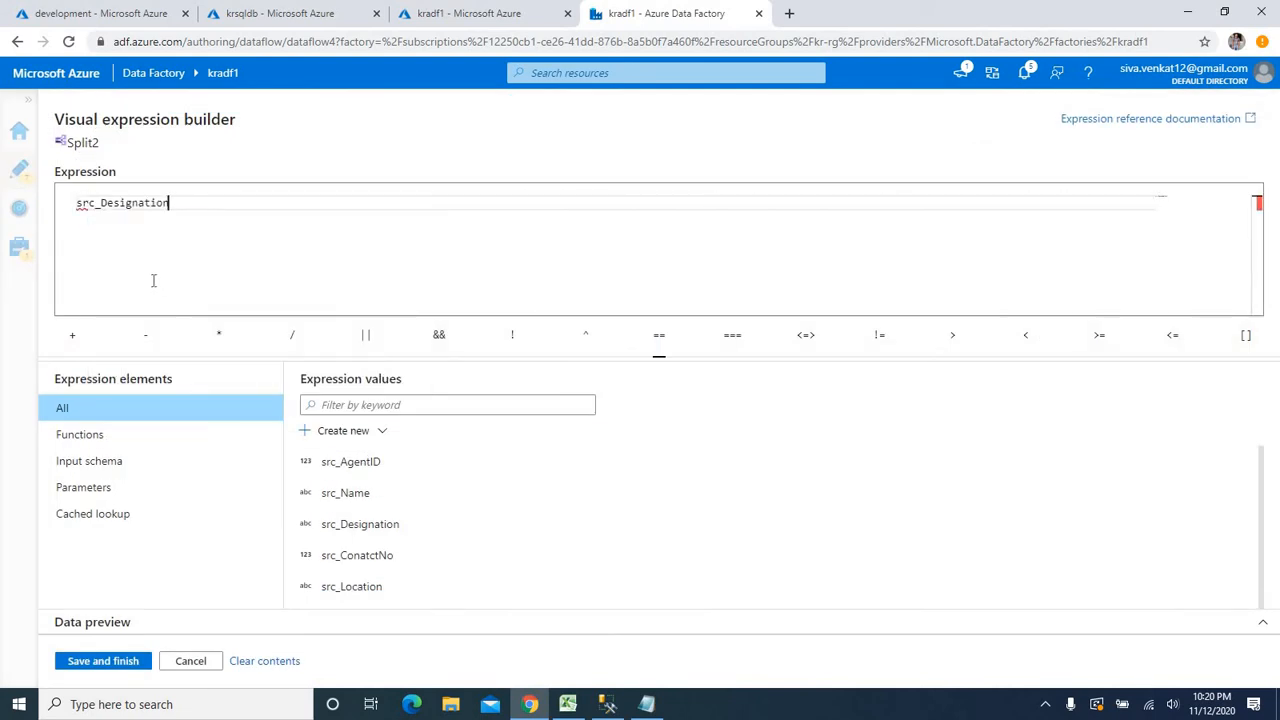
type("==ta")
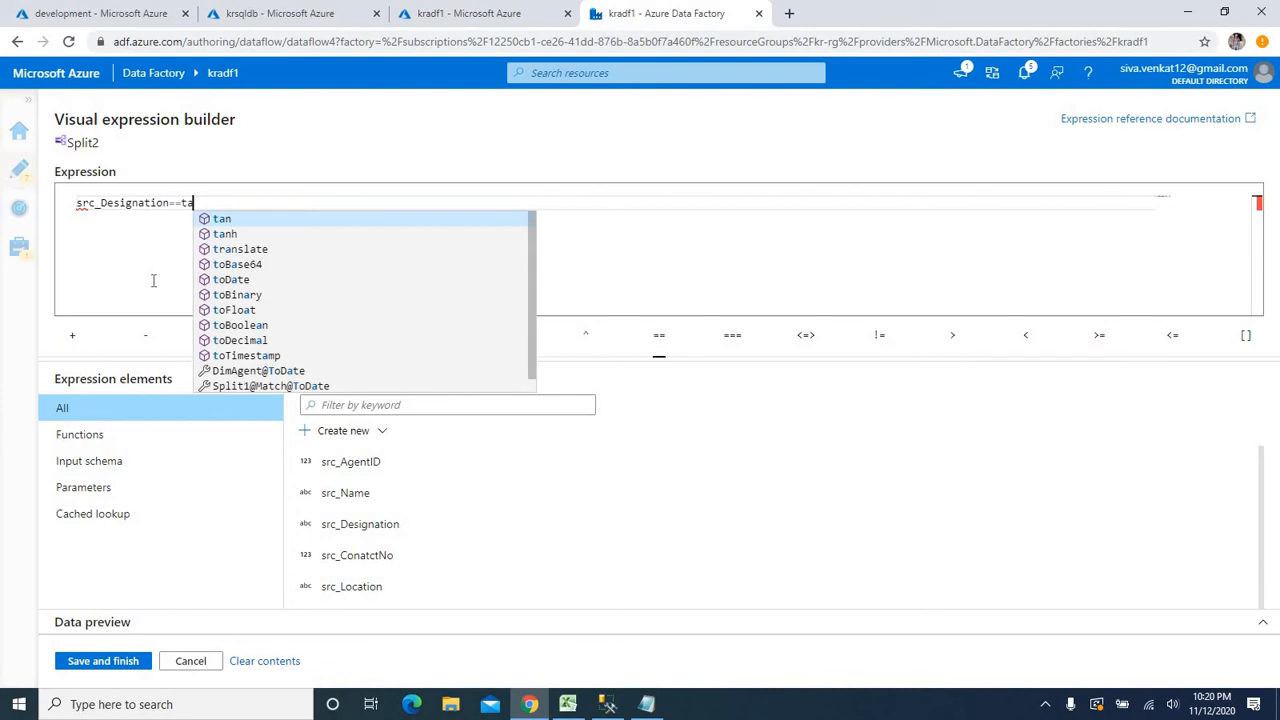
key("BackSpace")
key("BackSpace")
type("desi")
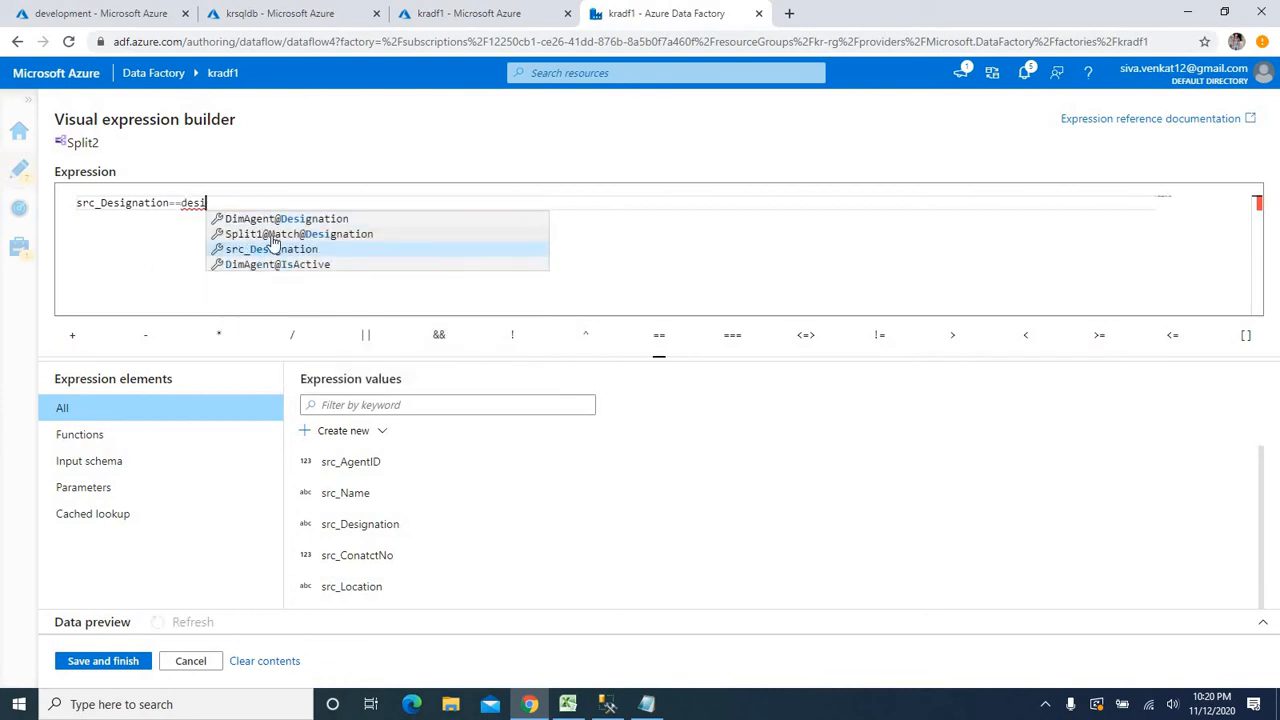
left_click(308, 234)
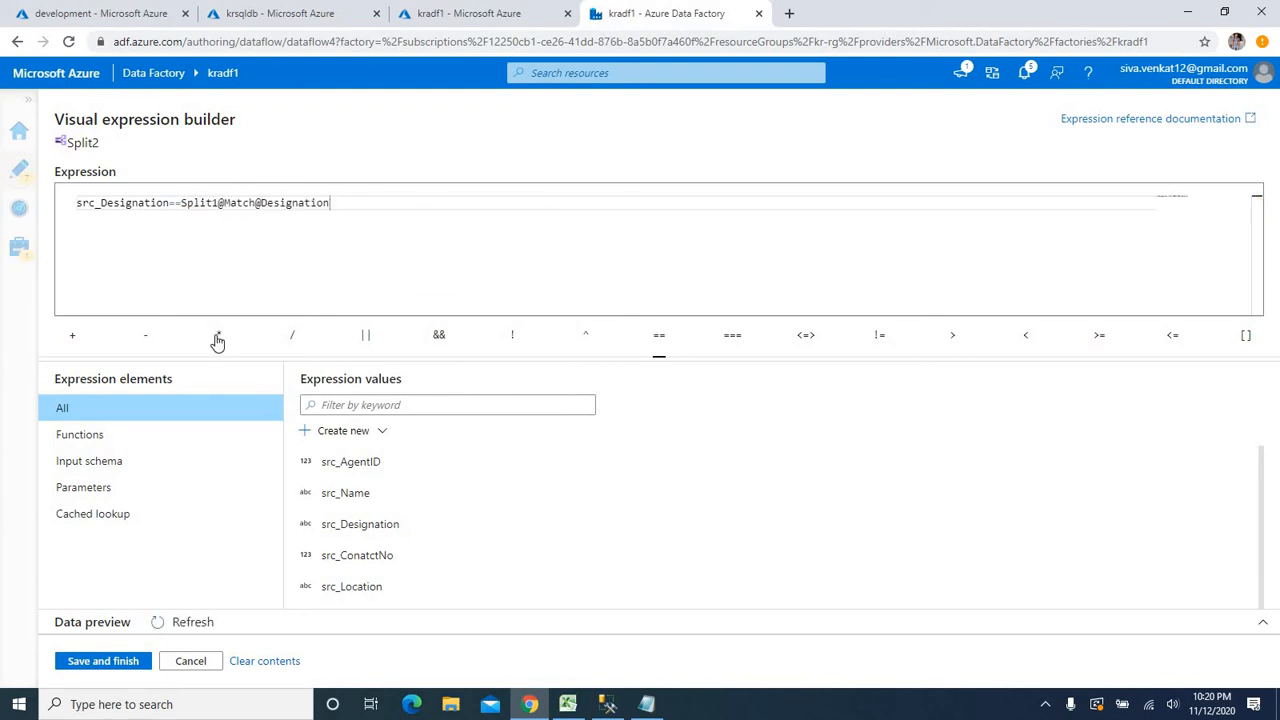
left_click(101, 664)
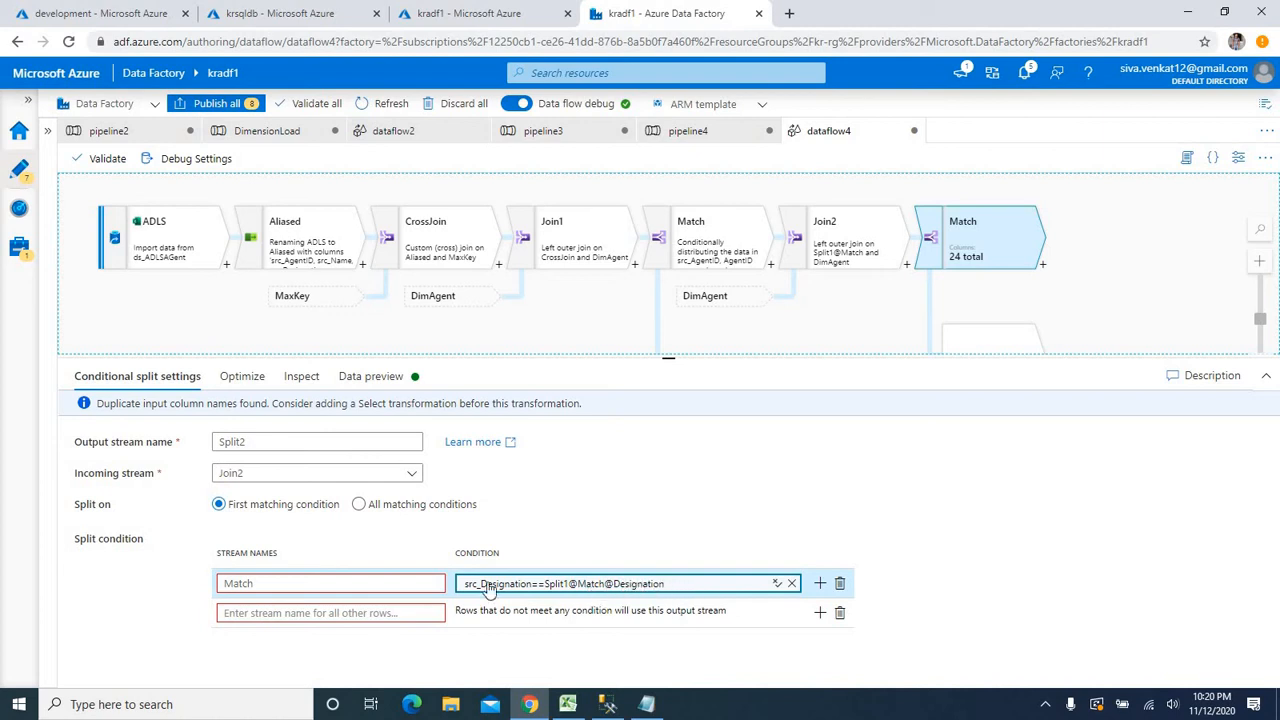
Name the Split2 stream for all other rows Unmatched
left_click(315, 612)
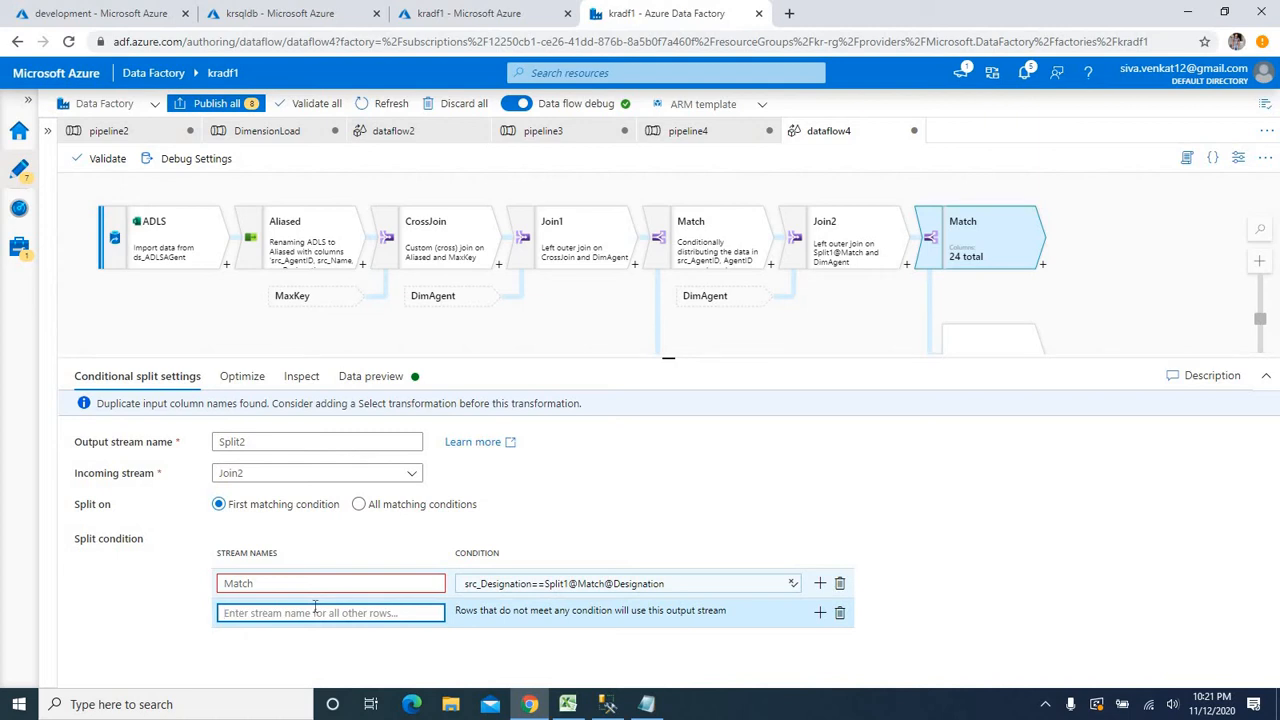
type("Unmatched")
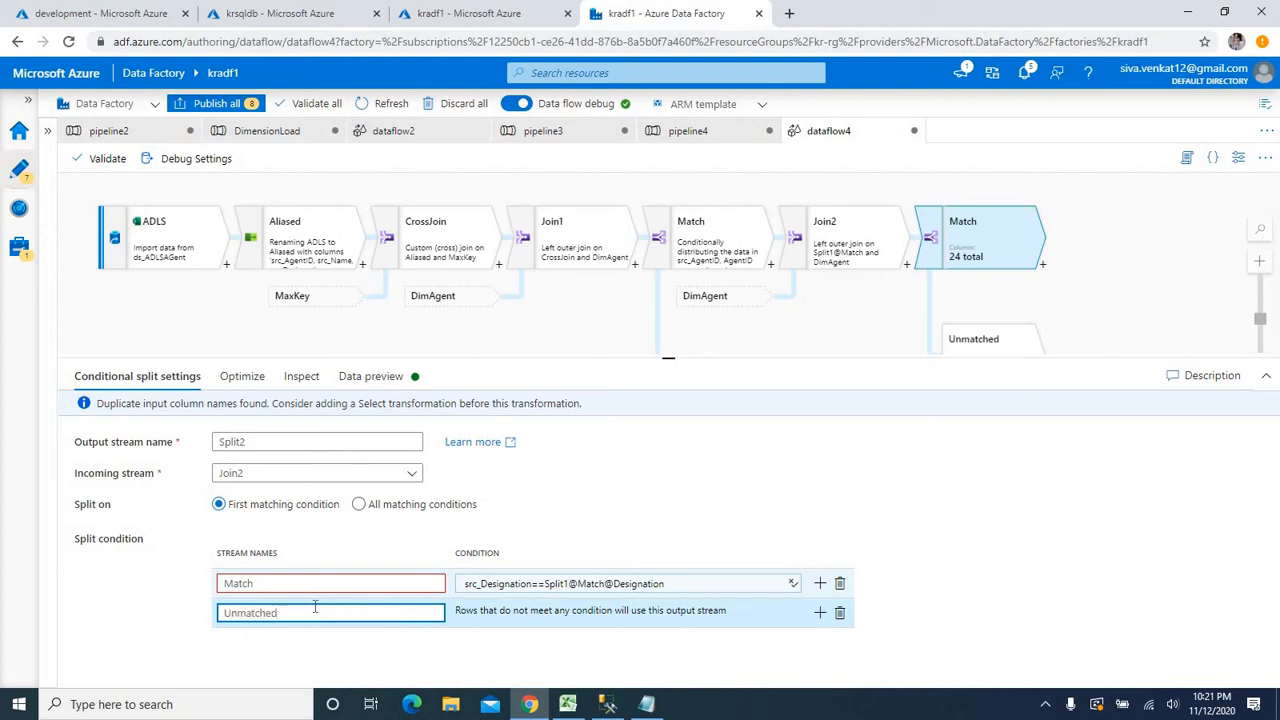
left_click(960, 556)
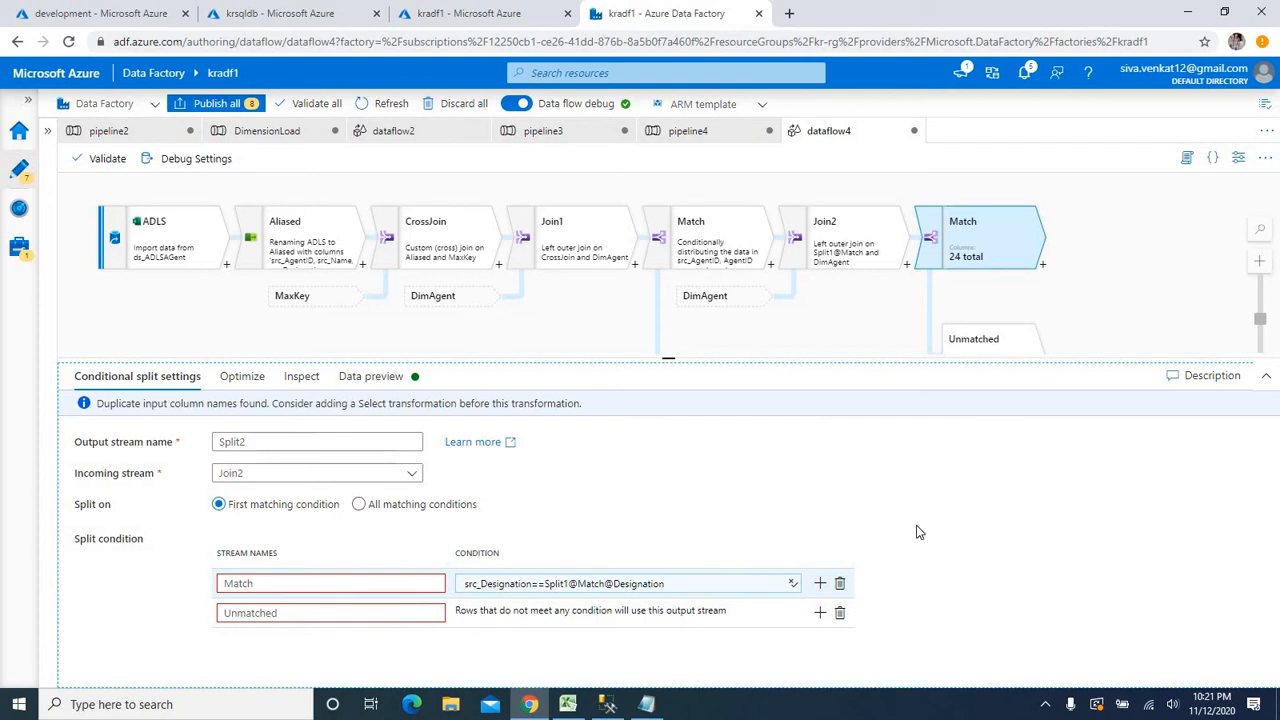
Inspect the columns of Split2, refresh its data preview, and check the preview of Join2
left_click(302, 377)
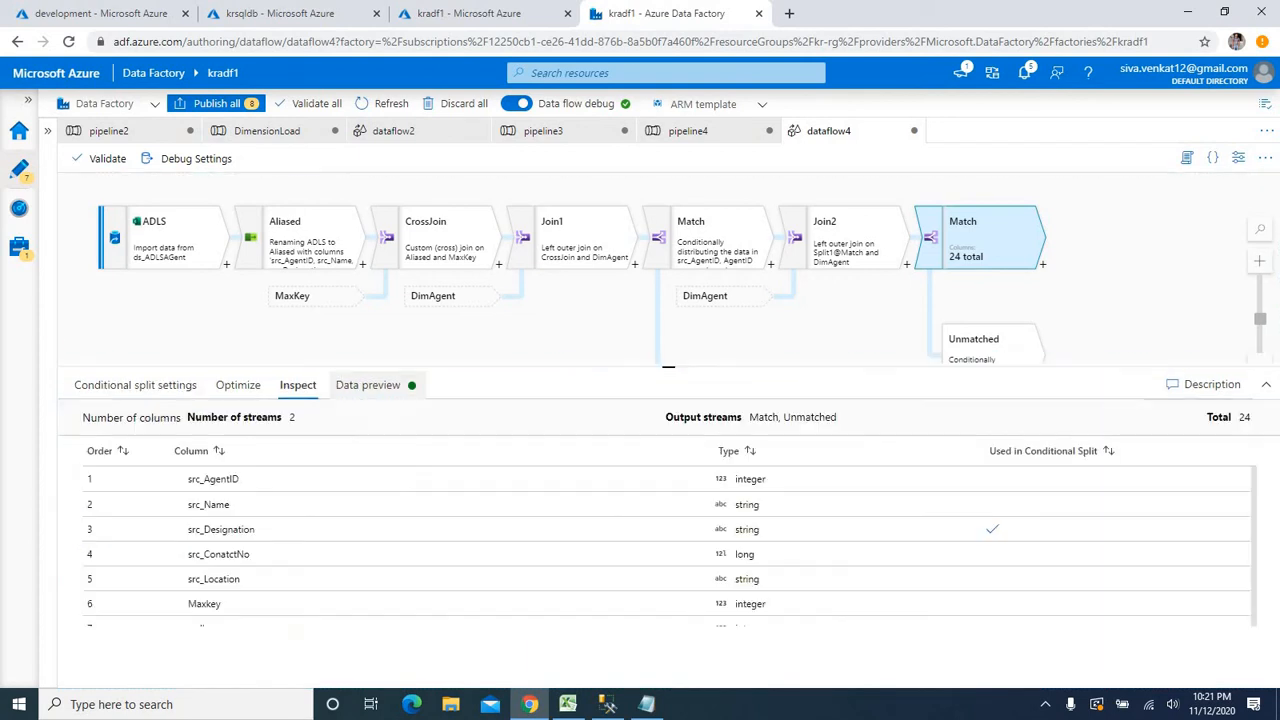
left_click(370, 390)
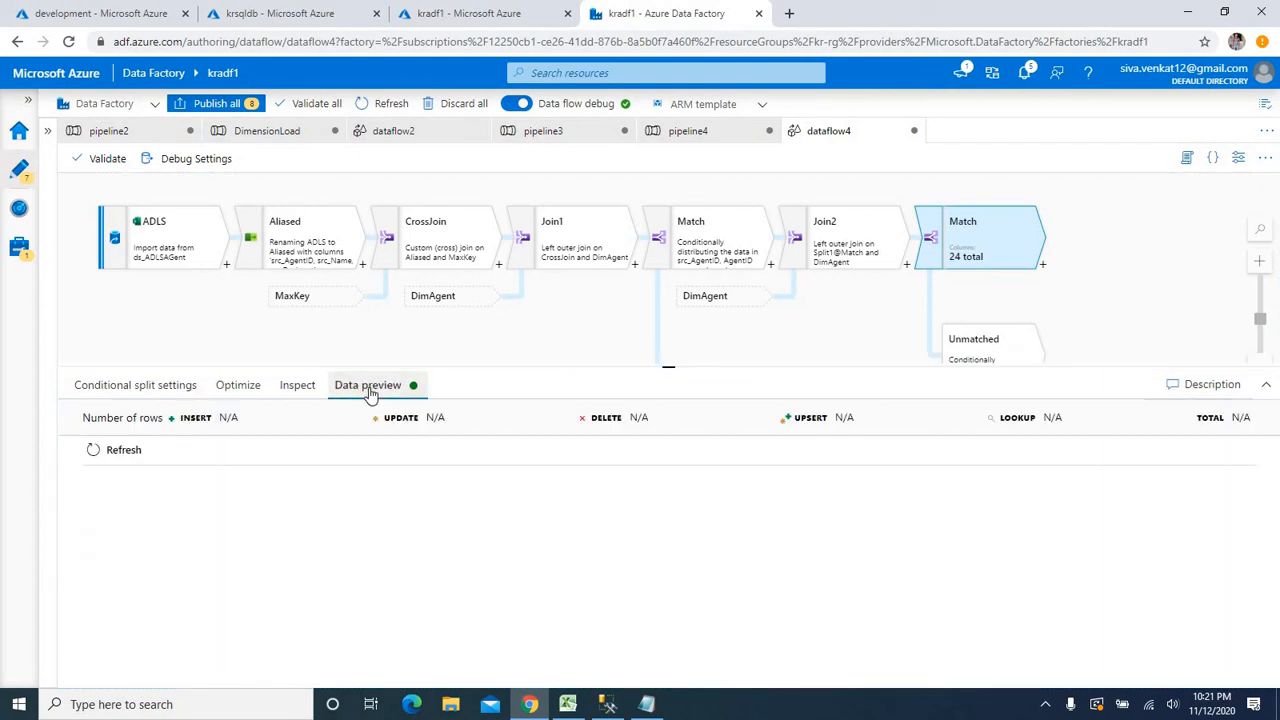
left_click(131, 452)
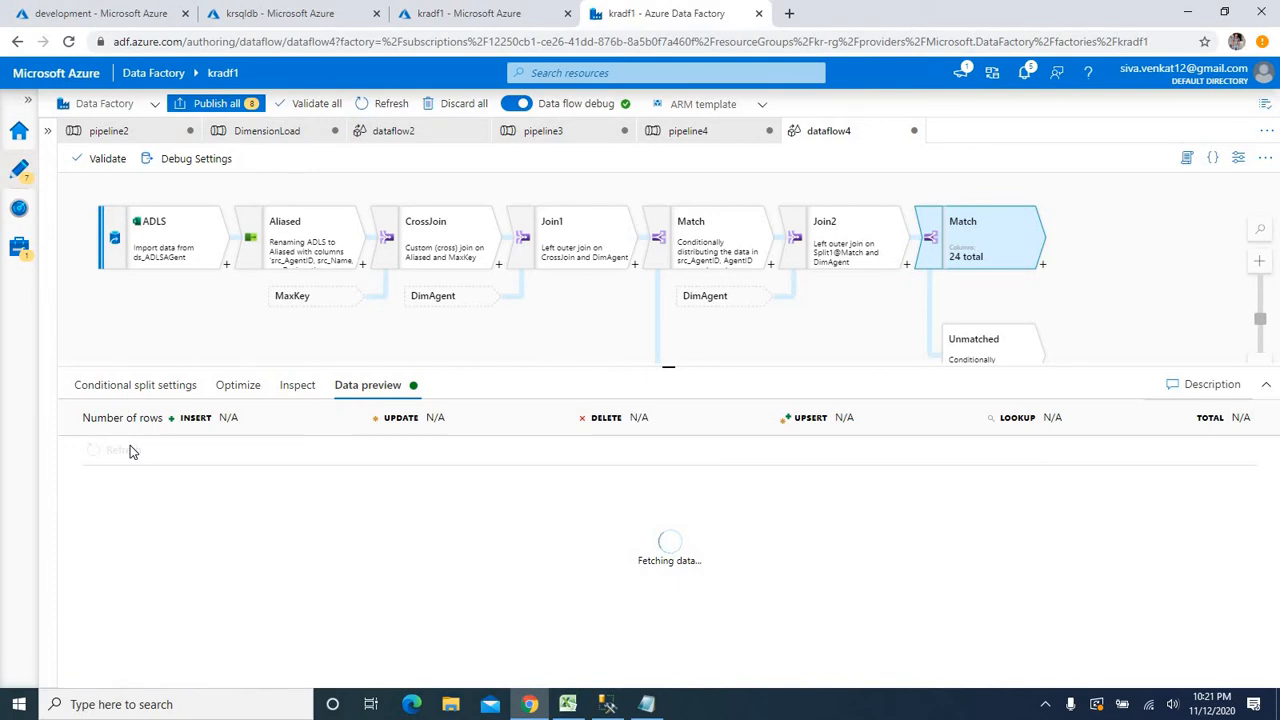
left_click(835, 258)
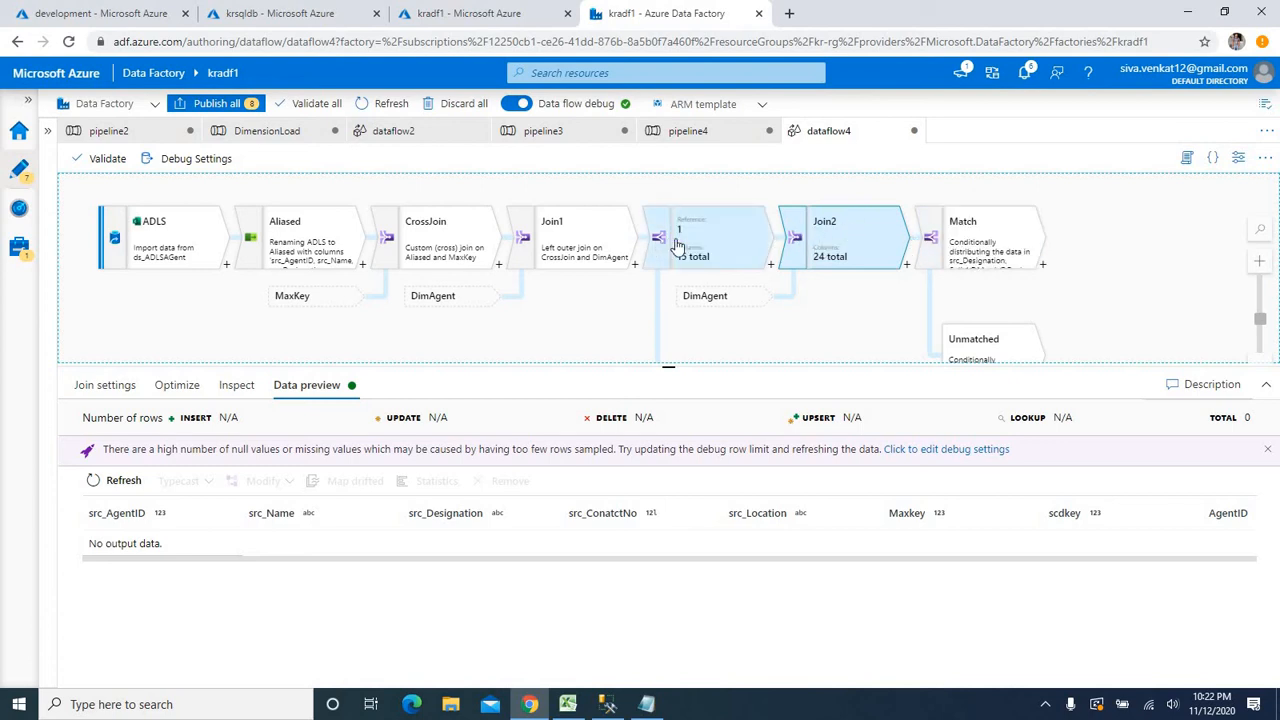
Fetch the data preview of the Split2 conditional split, review Split1's stream conditions meanwhile, and check the preview of Split2's Match stream
left_click(955, 255)
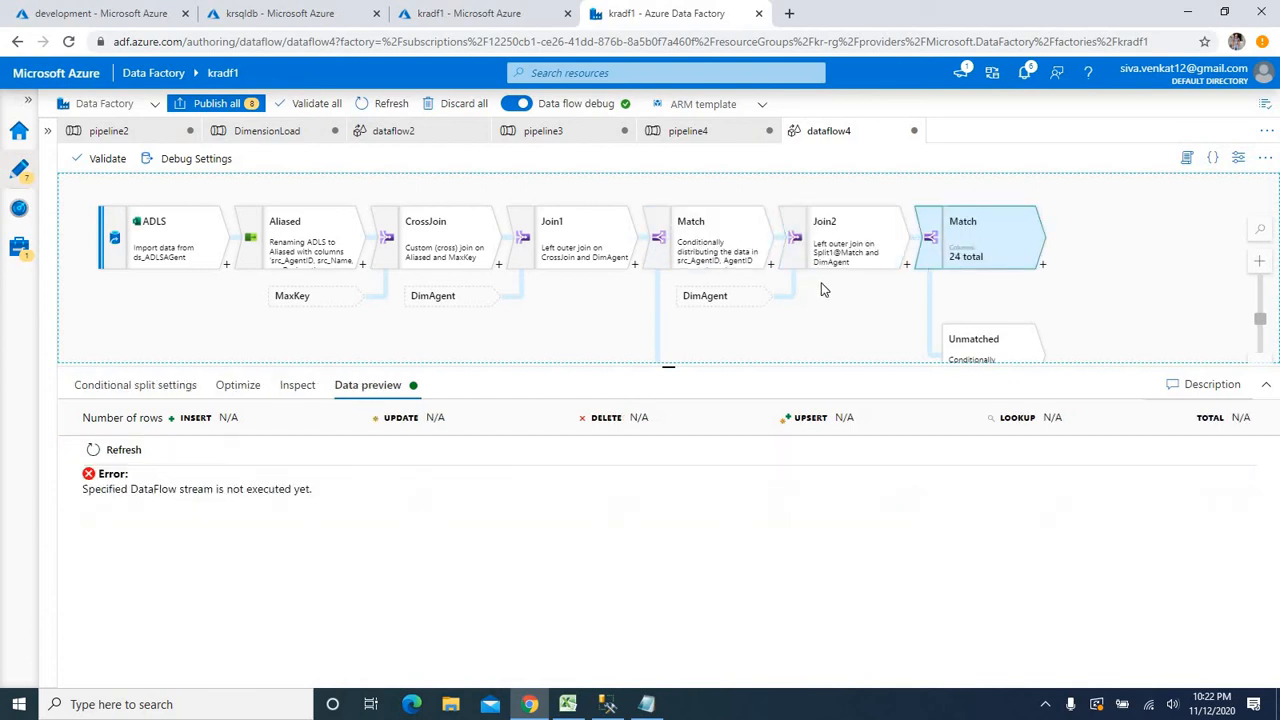
left_click(362, 388)
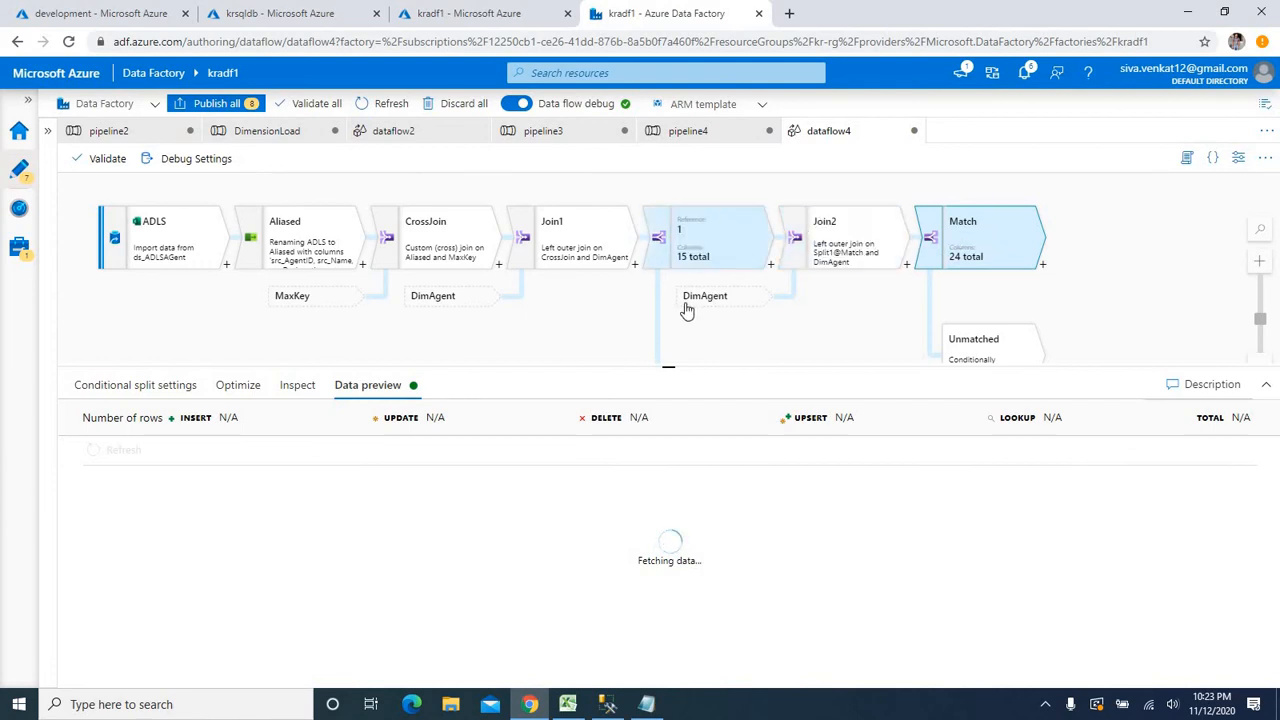
scroll(606, 278, "down", 2)
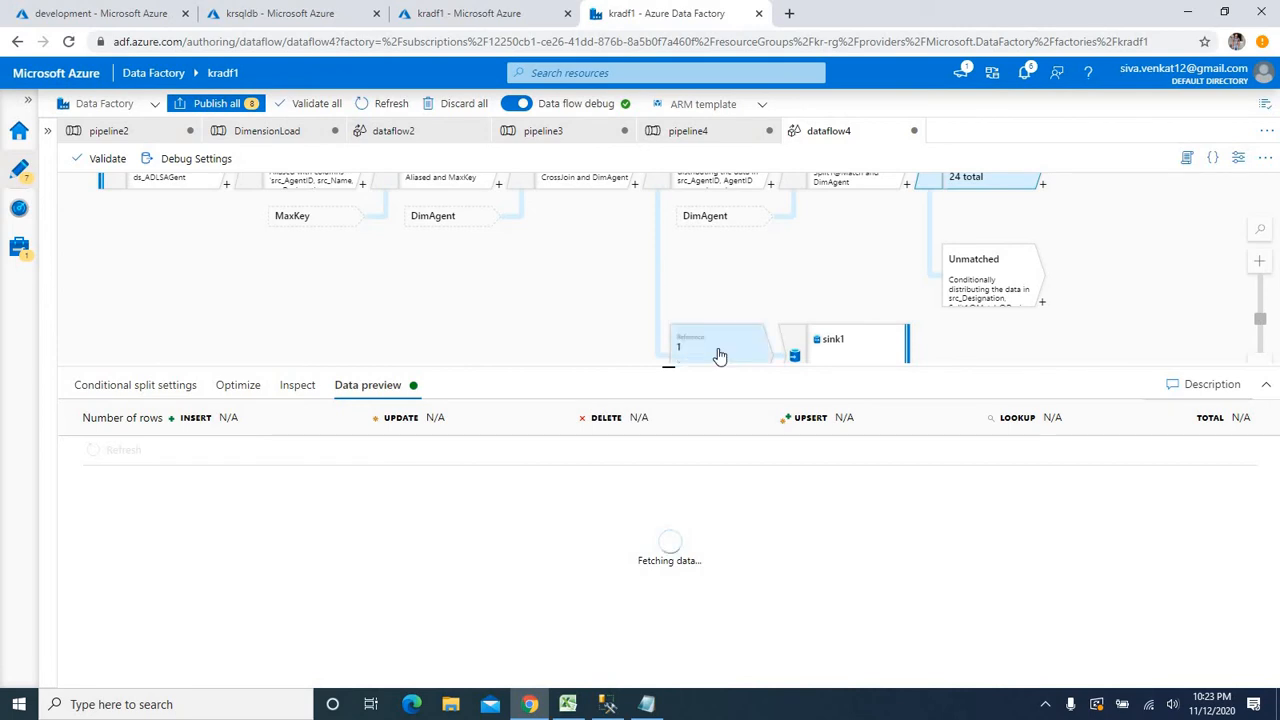
left_click(686, 349)
scroll(583, 320, "up", 3)
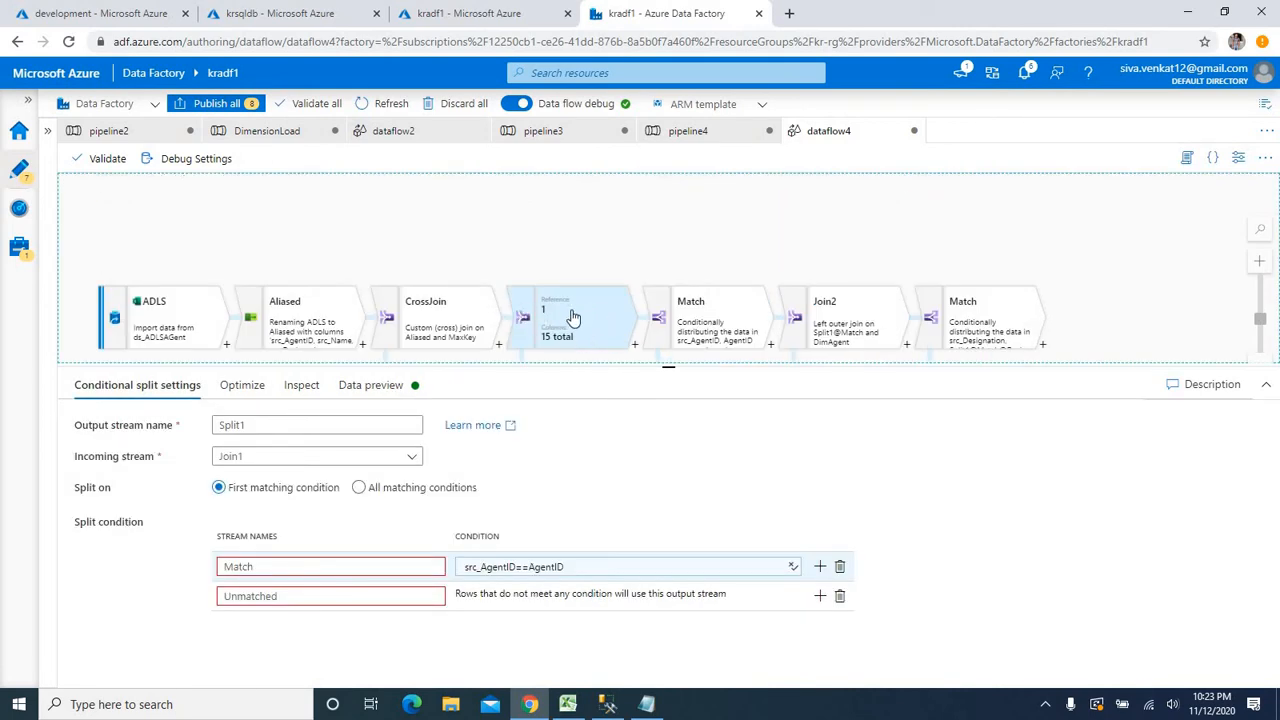
scroll(570, 312, "down", 2)
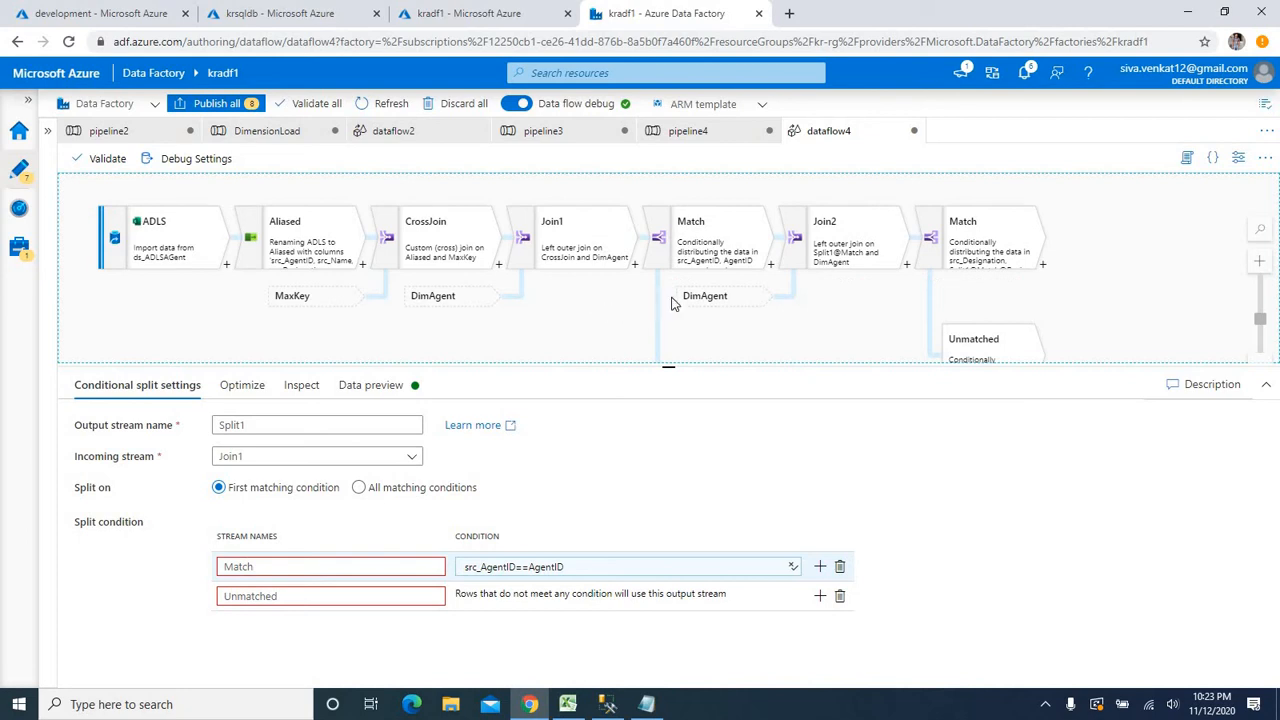
scroll(632, 318, "down", 2)
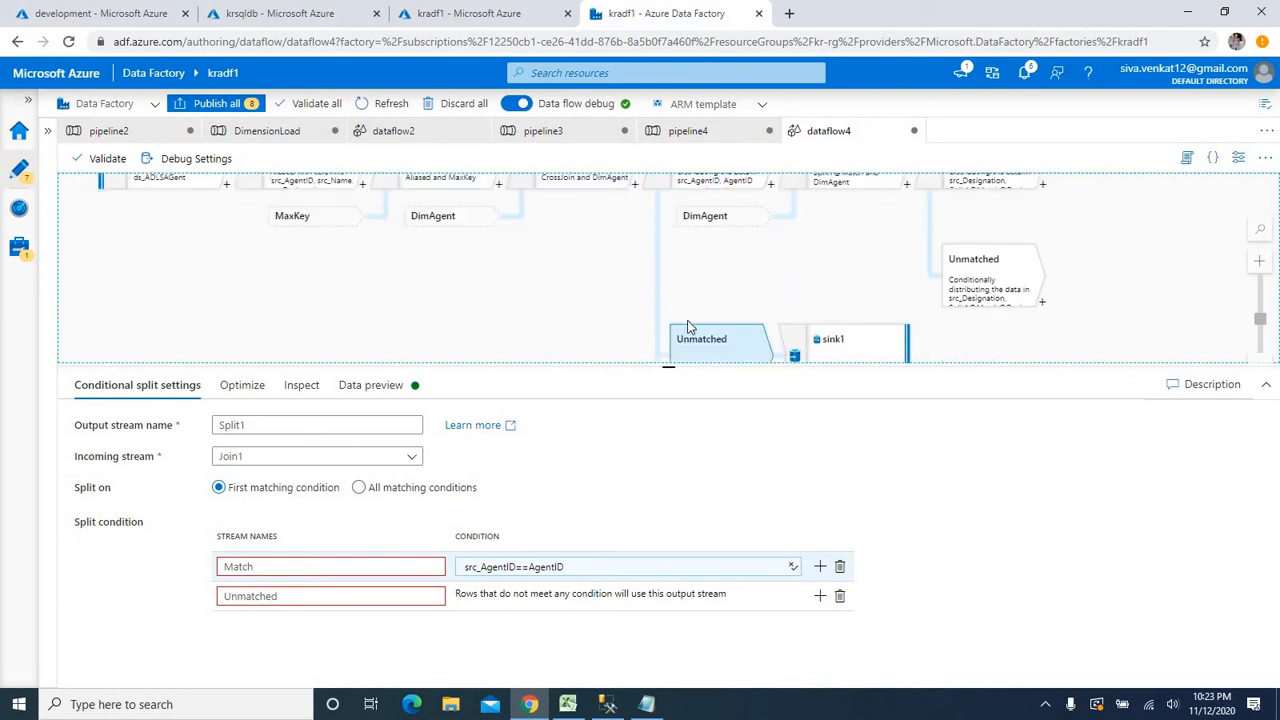
scroll(677, 355, "up", 2)
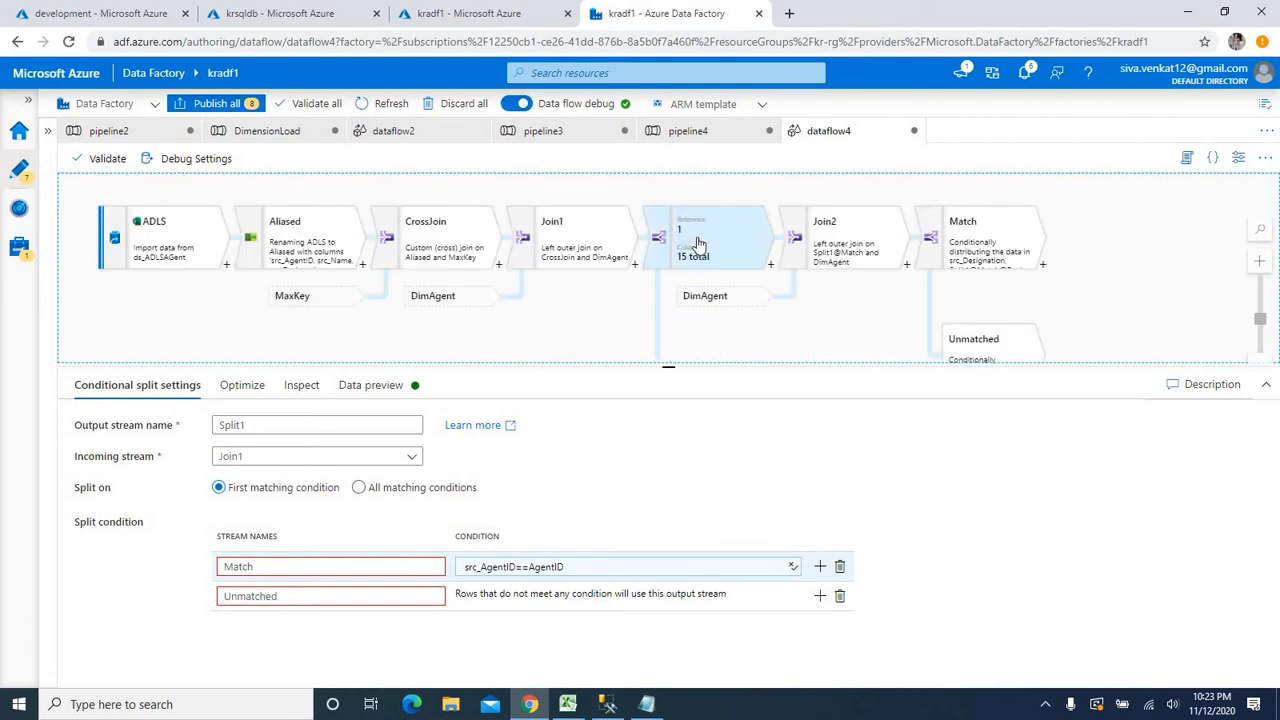
left_click(978, 248)
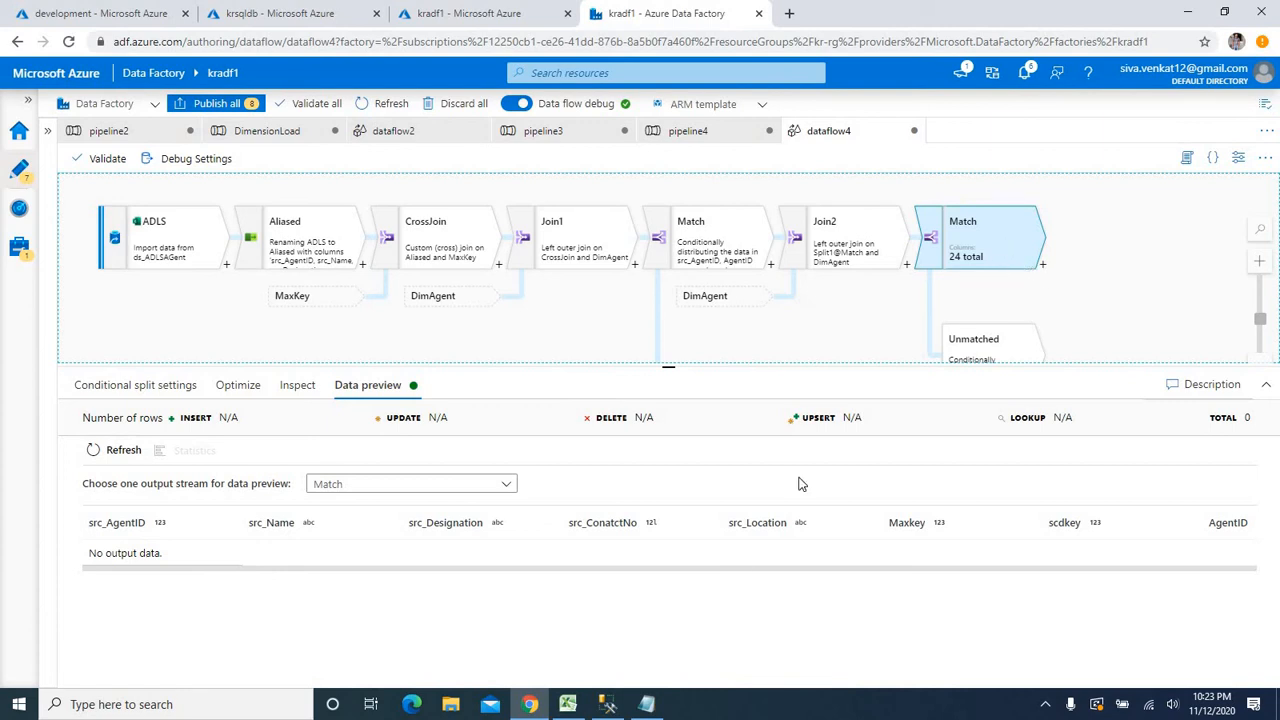
Switch to Notepad and review the rule for updating only Type-1 attributes when agent ID and designation both match
left_click(646, 704)
left_click_drag(628, 121, 917, 122)
left_click(700, 389)
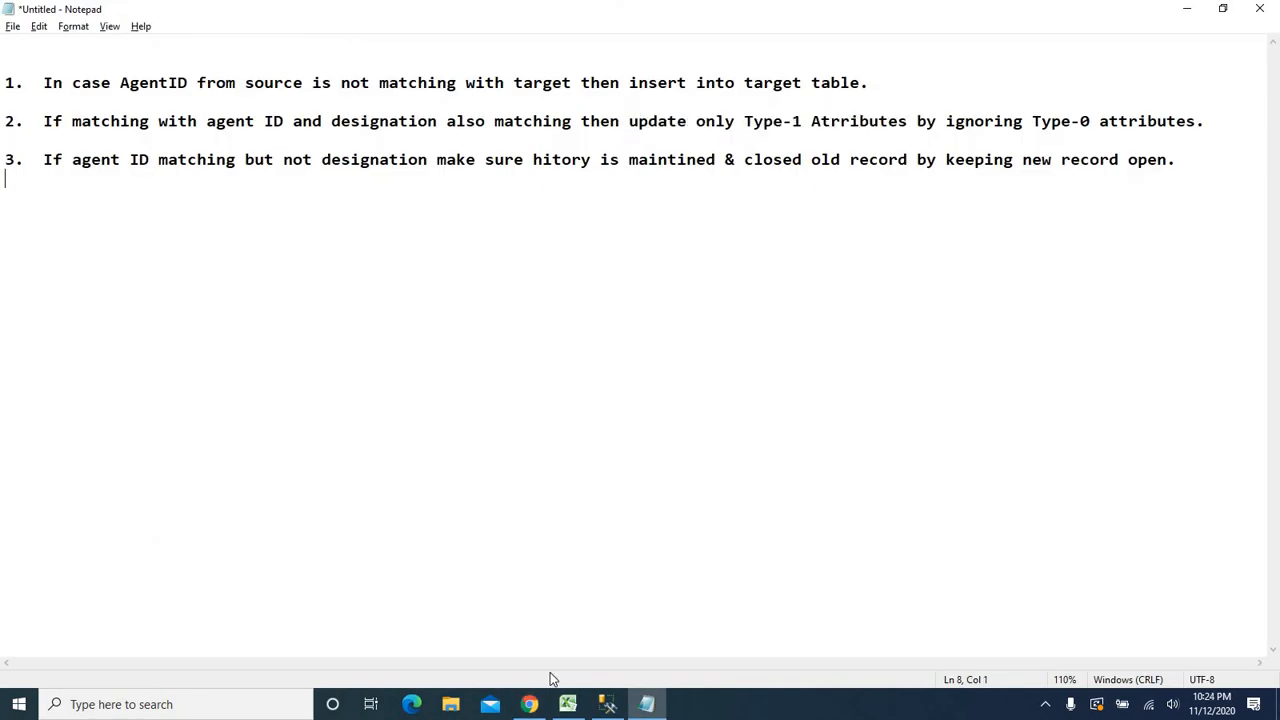
Switch to the Agent Details workbook in Excel, examine the ConatctNo and Location columns, and return to the rules in Notepad
left_click(567, 704)
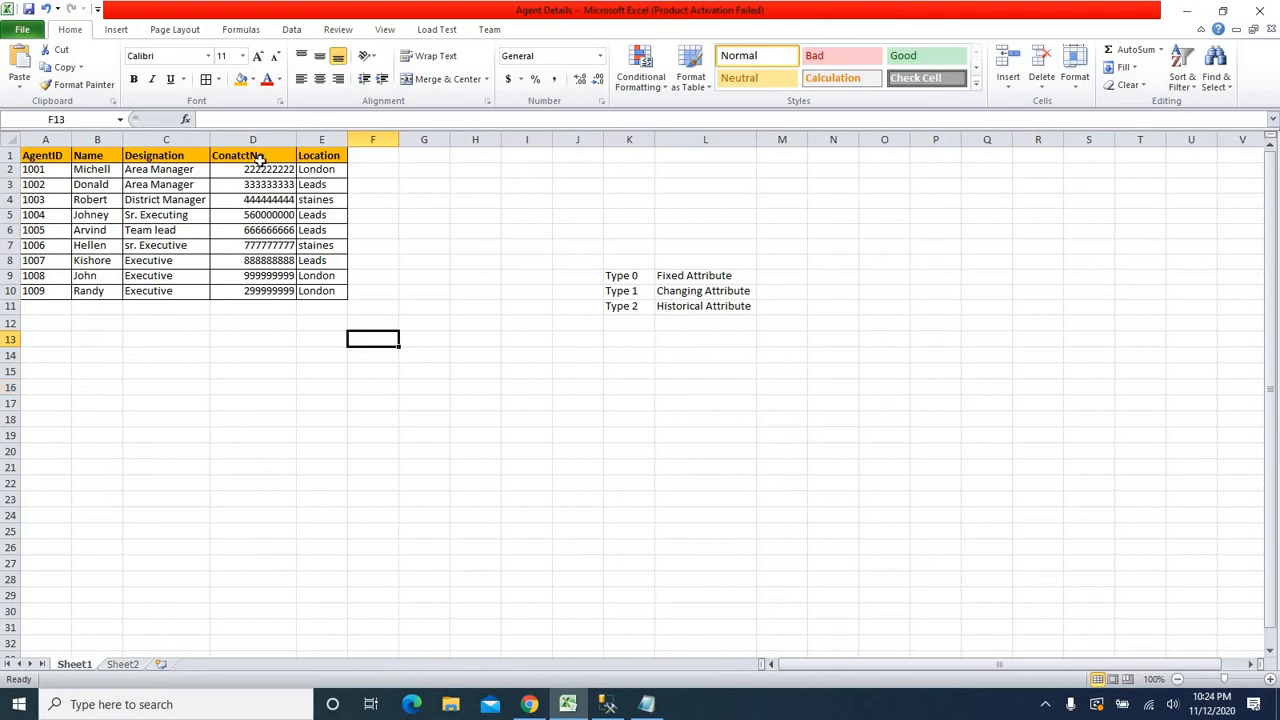
left_click_drag(251, 155, 329, 290)
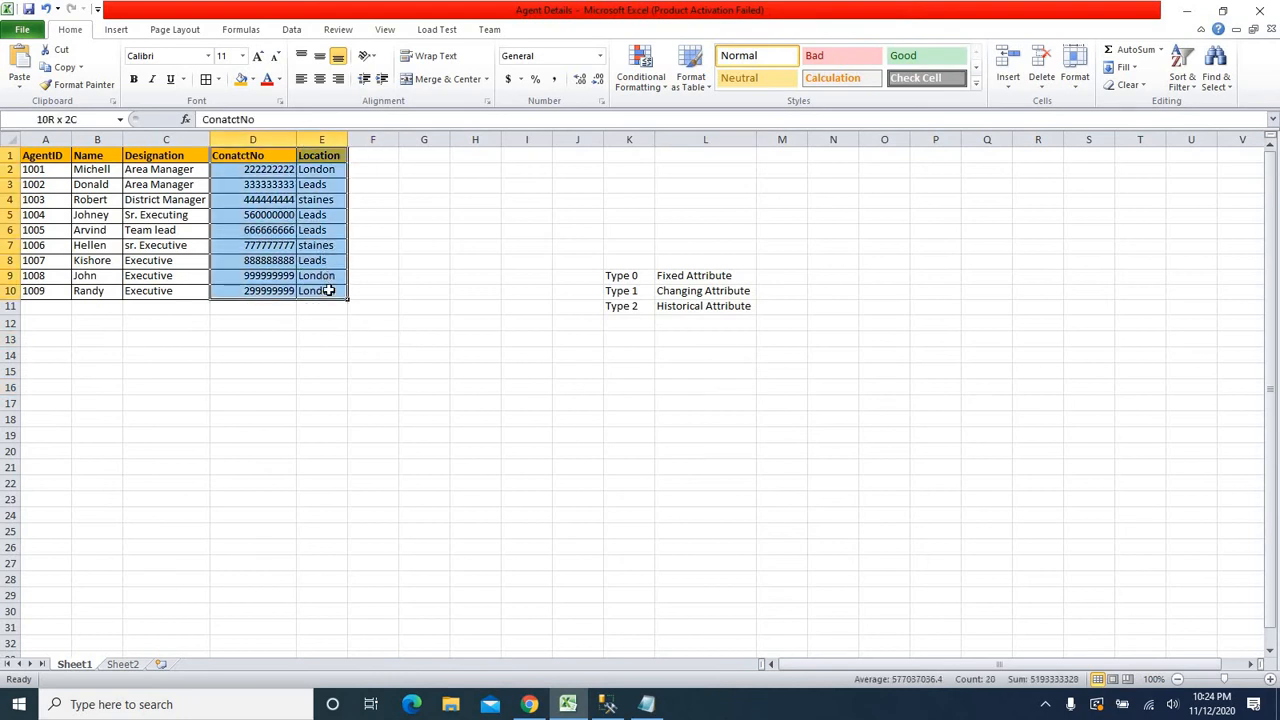
left_click(517, 400)
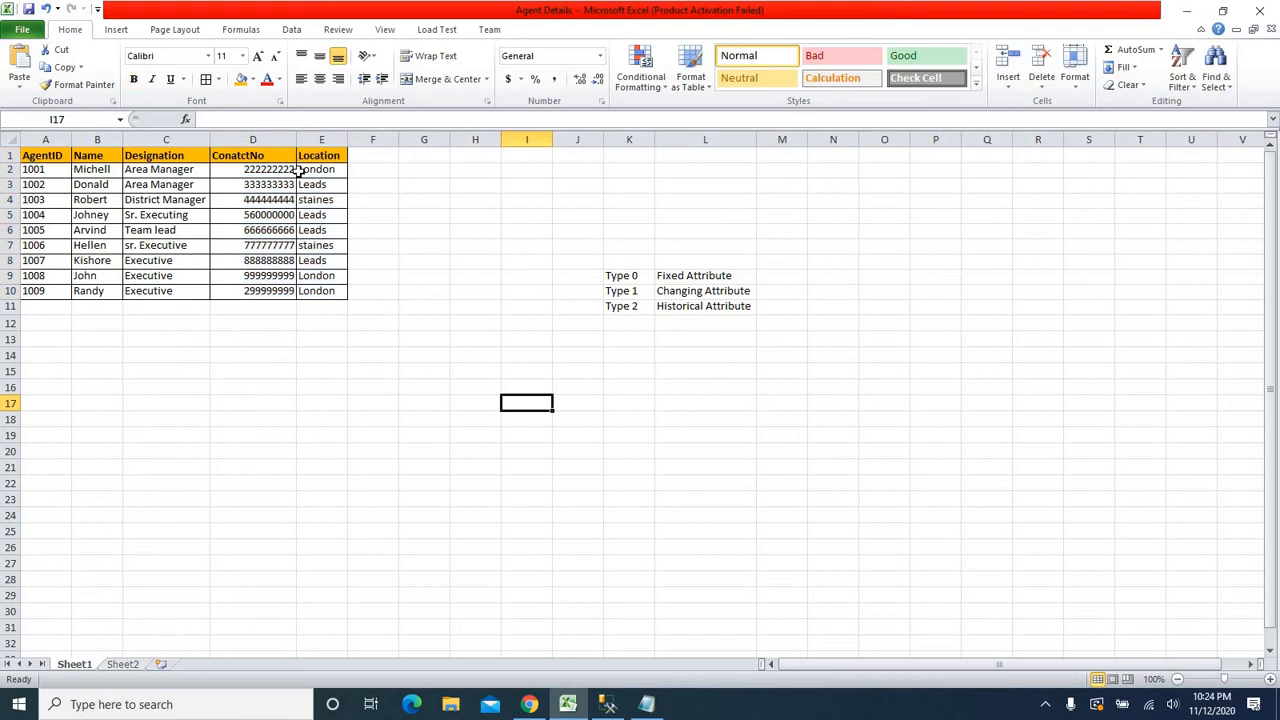
key("alt+Tab")
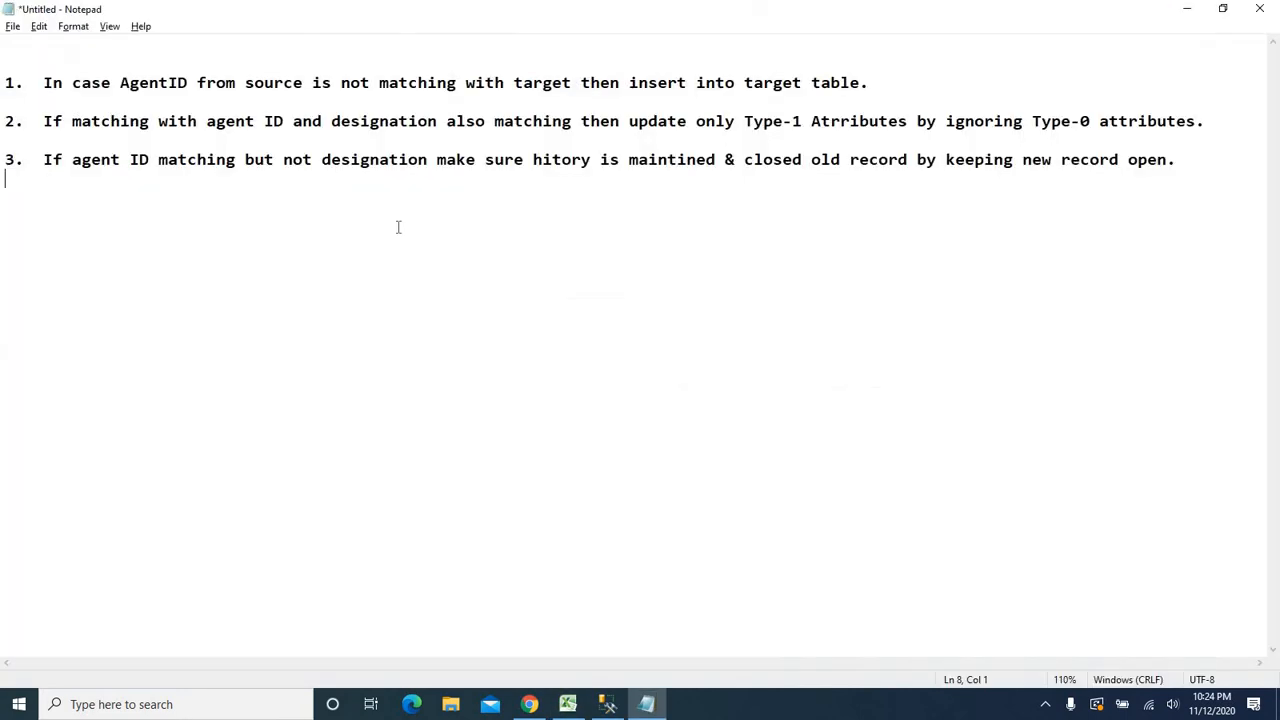
Switch to Azure Data Factory in Chrome and add an Alter Row transformation to the Match stream that follows Join2 in dataflow4
left_click(528, 705)
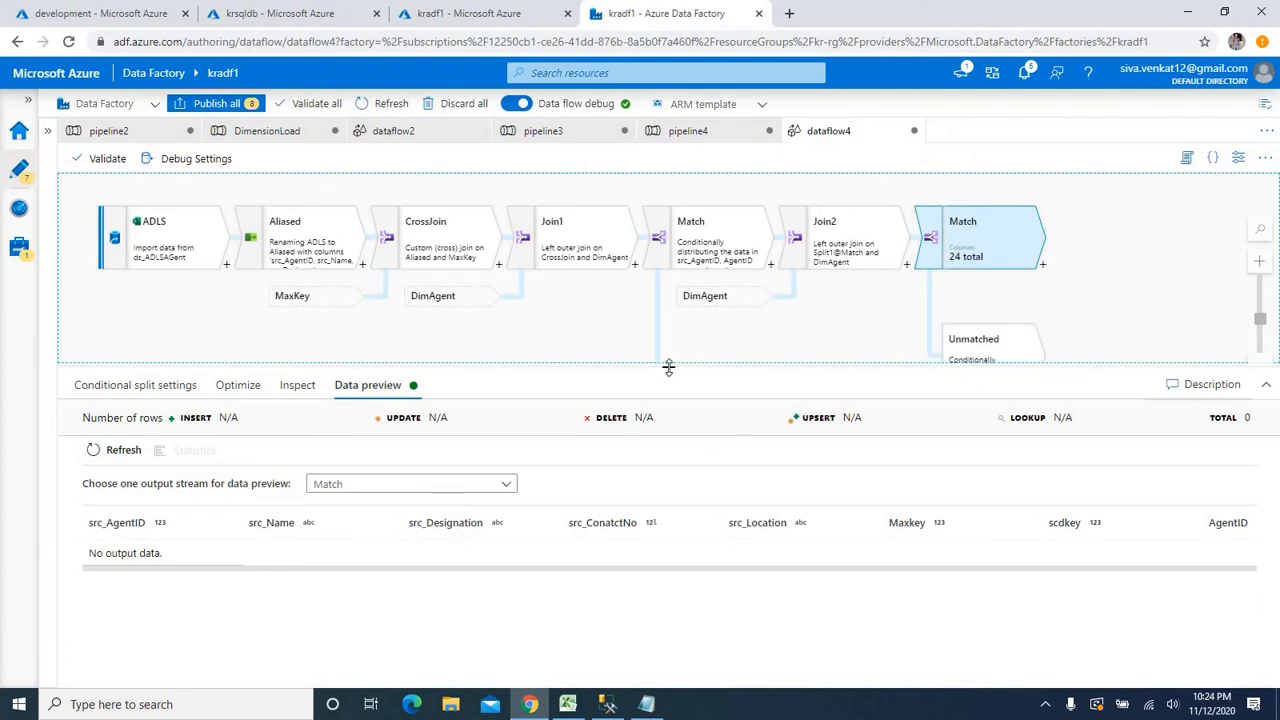
left_click_drag(668, 367, 665, 520)
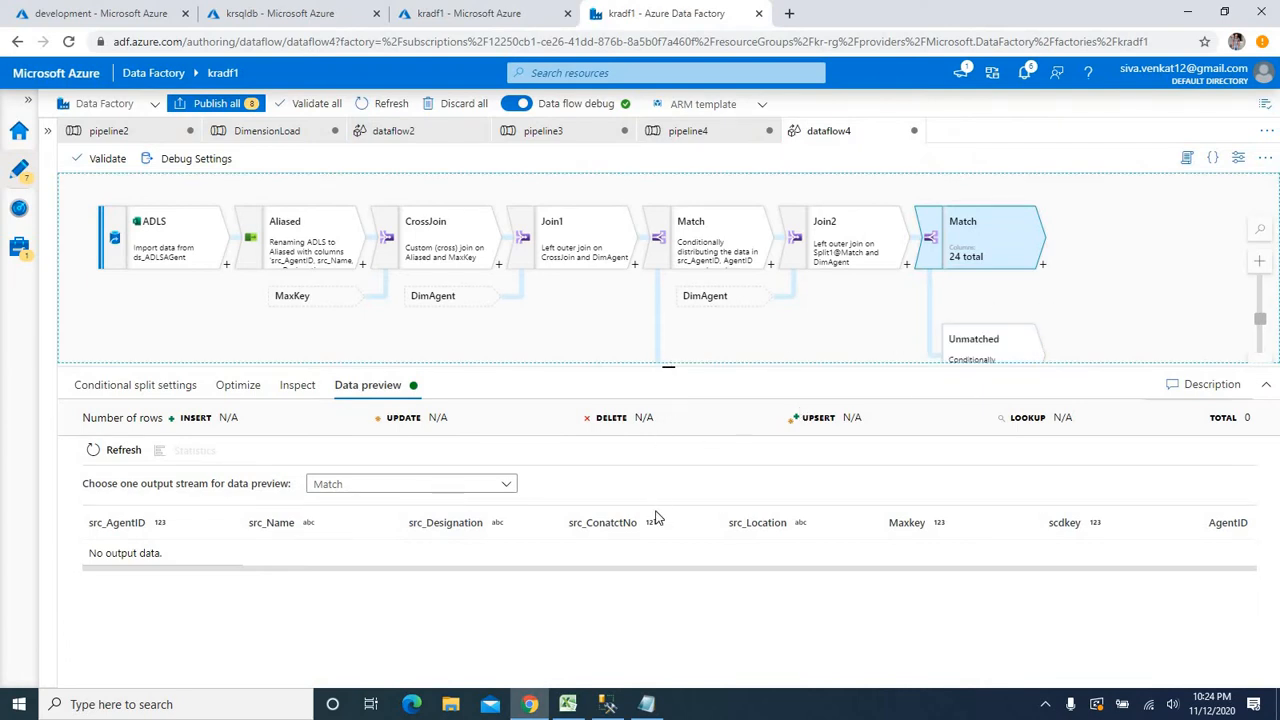
left_click(1042, 266)
scroll(1137, 448, "down", 3)
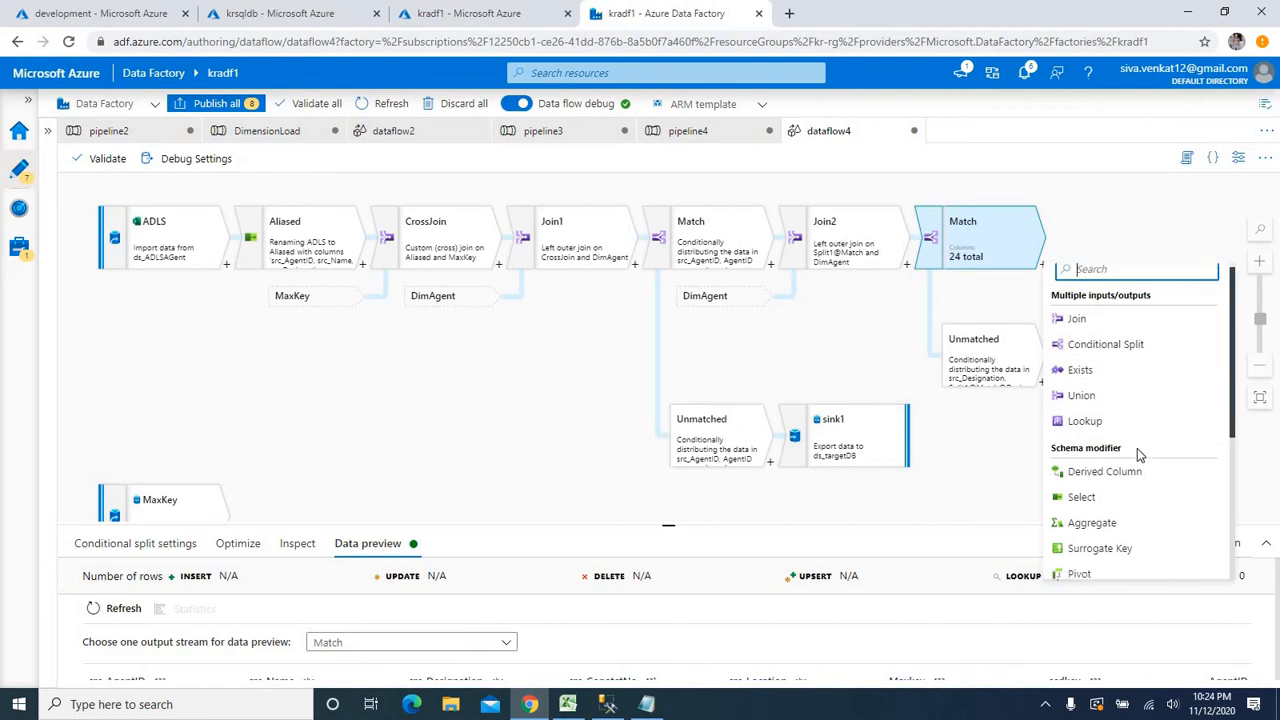
scroll(1120, 503, "down", 2)
left_click(1097, 526)
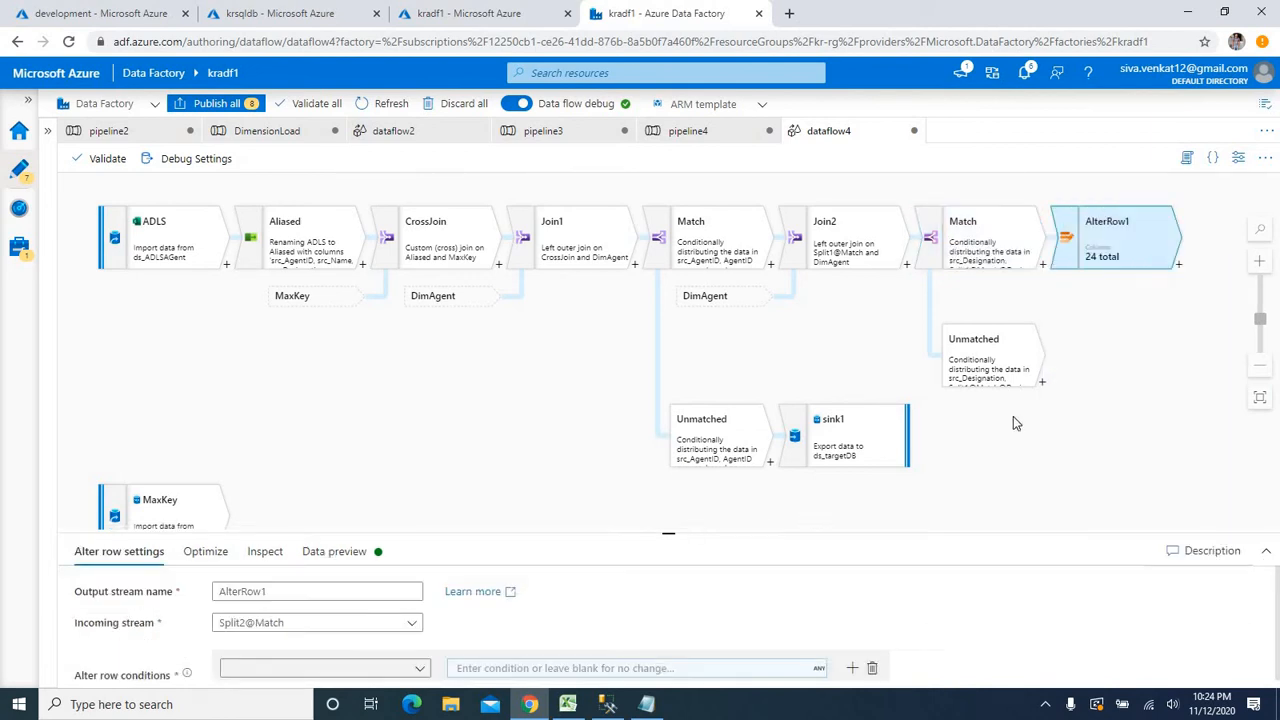
Set the alter row condition of AlterRow1 to Update if with the expression 1==1
left_click(1131, 254)
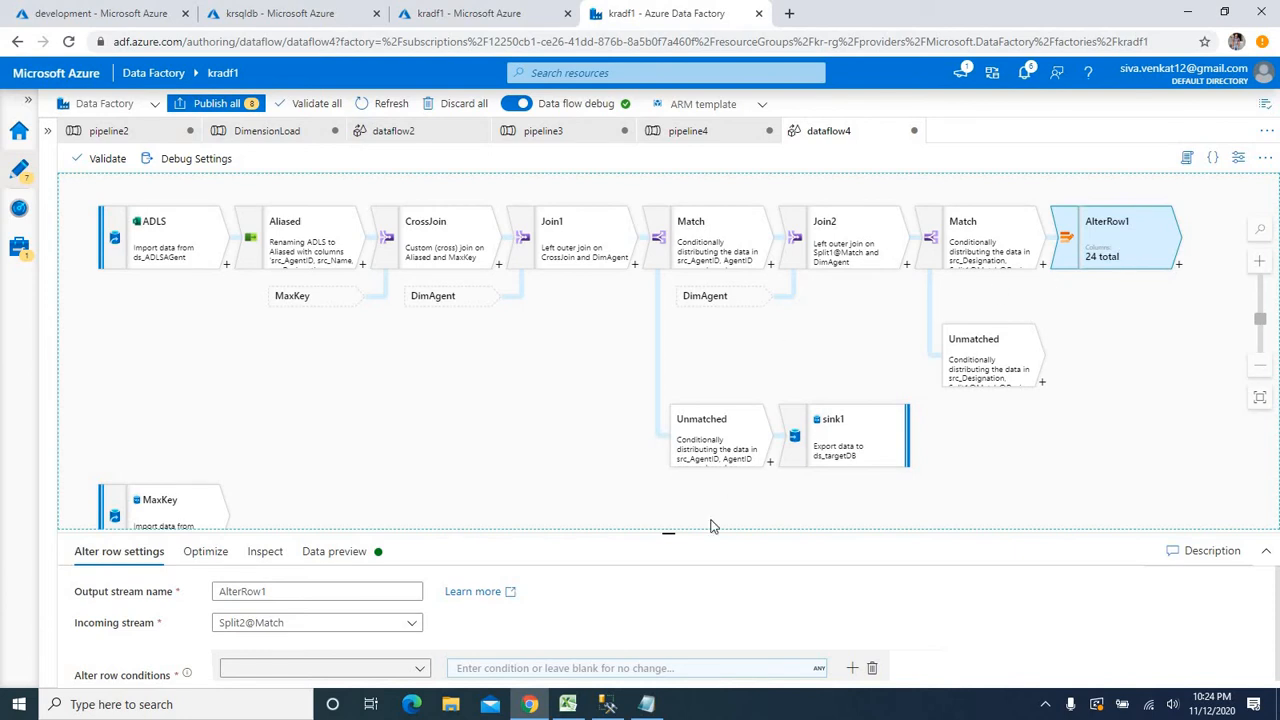
left_click_drag(670, 536, 668, 371)
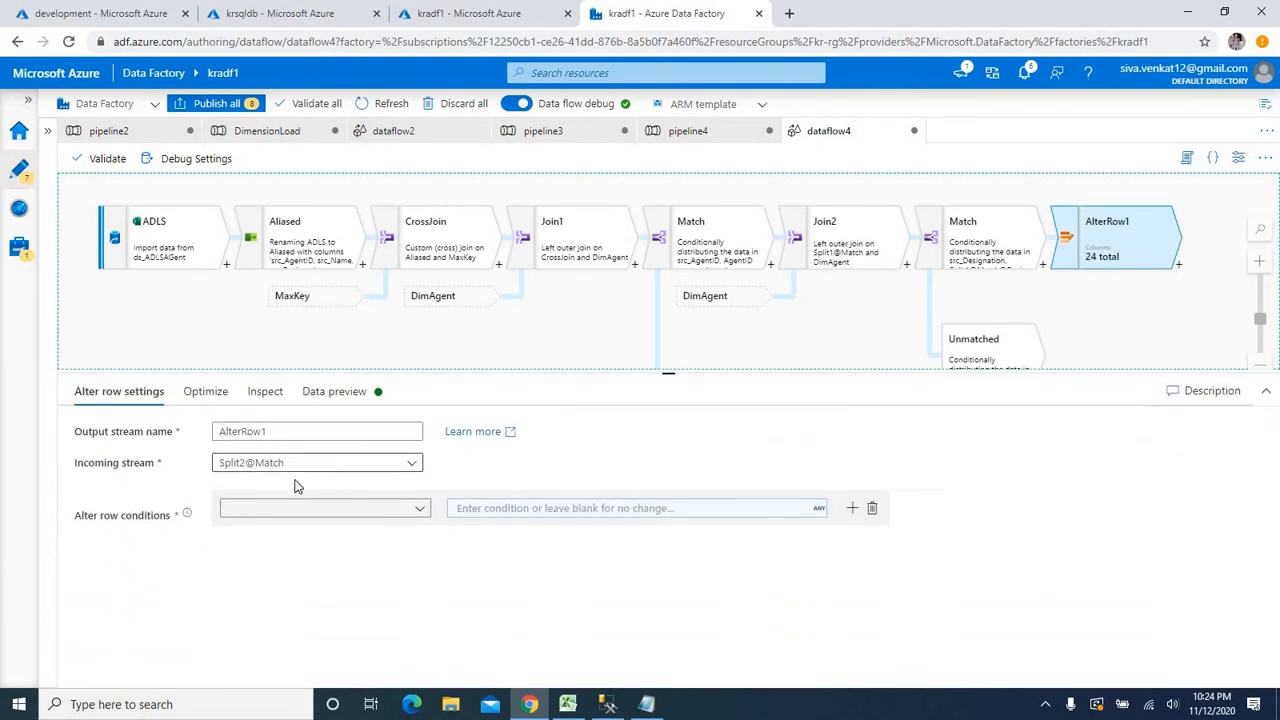
left_click(296, 518)
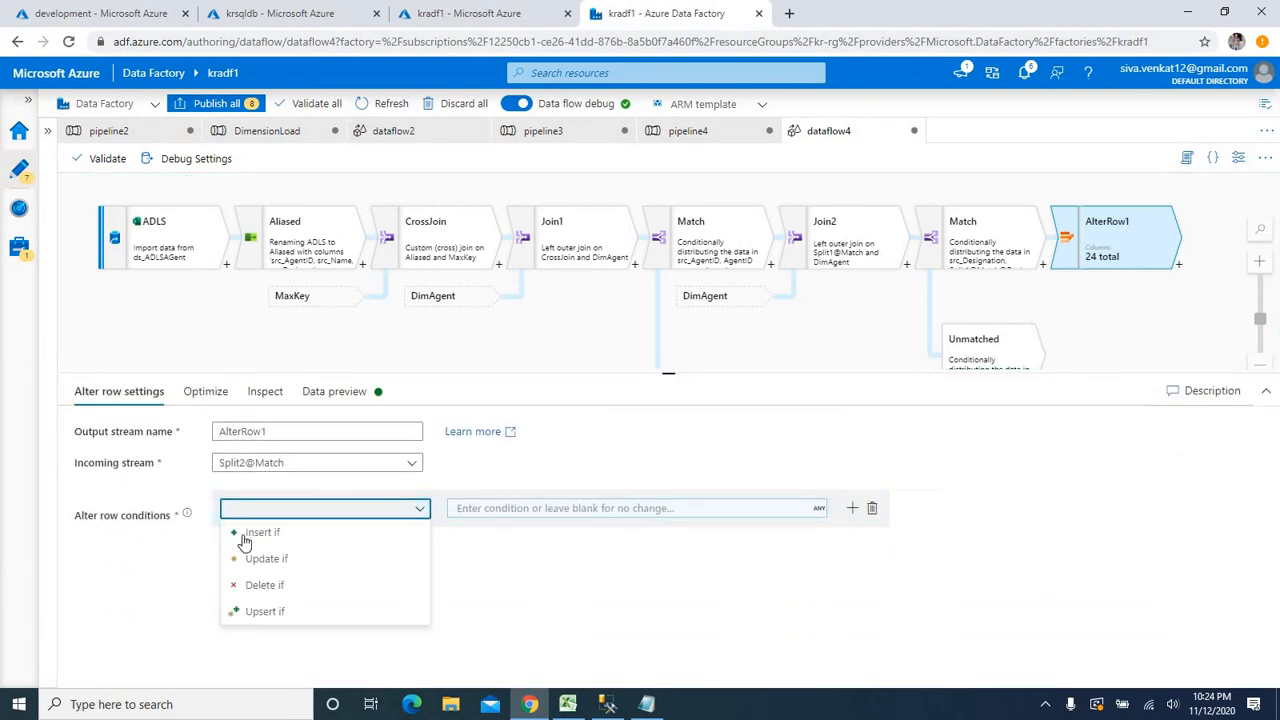
left_click(270, 559)
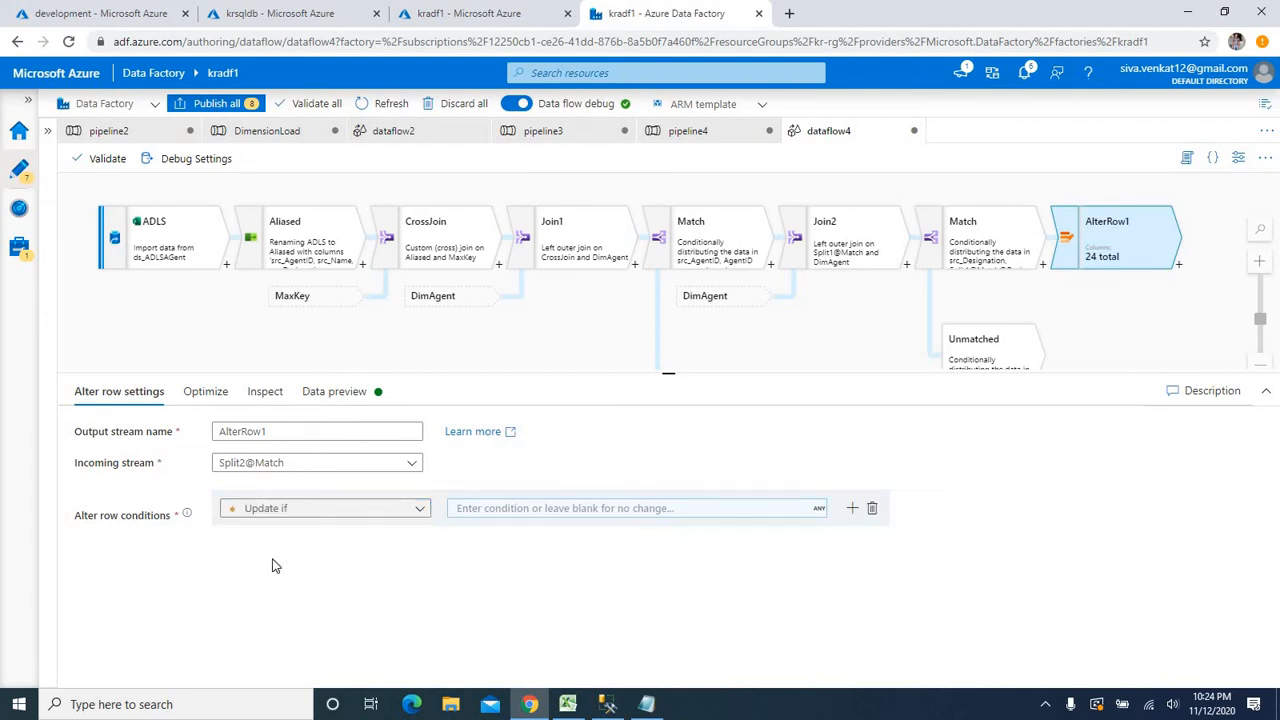
left_click(480, 508)
left_click(178, 204)
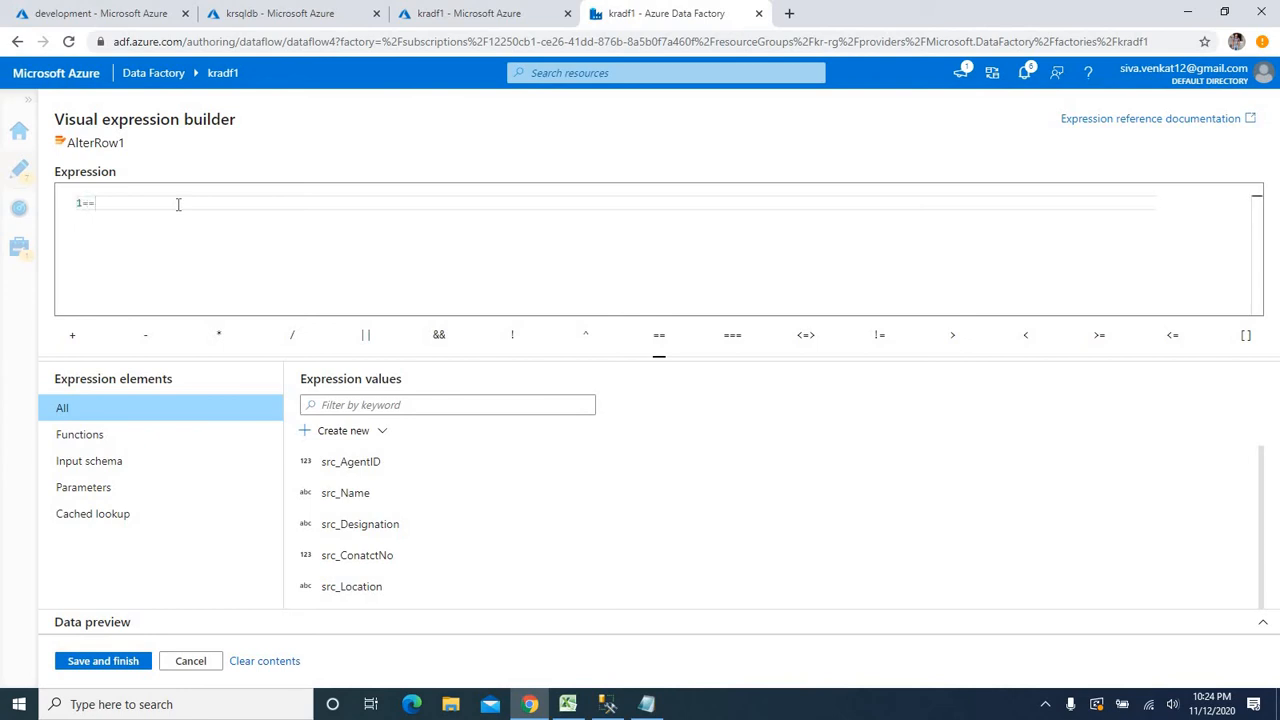
left_click(103, 661)
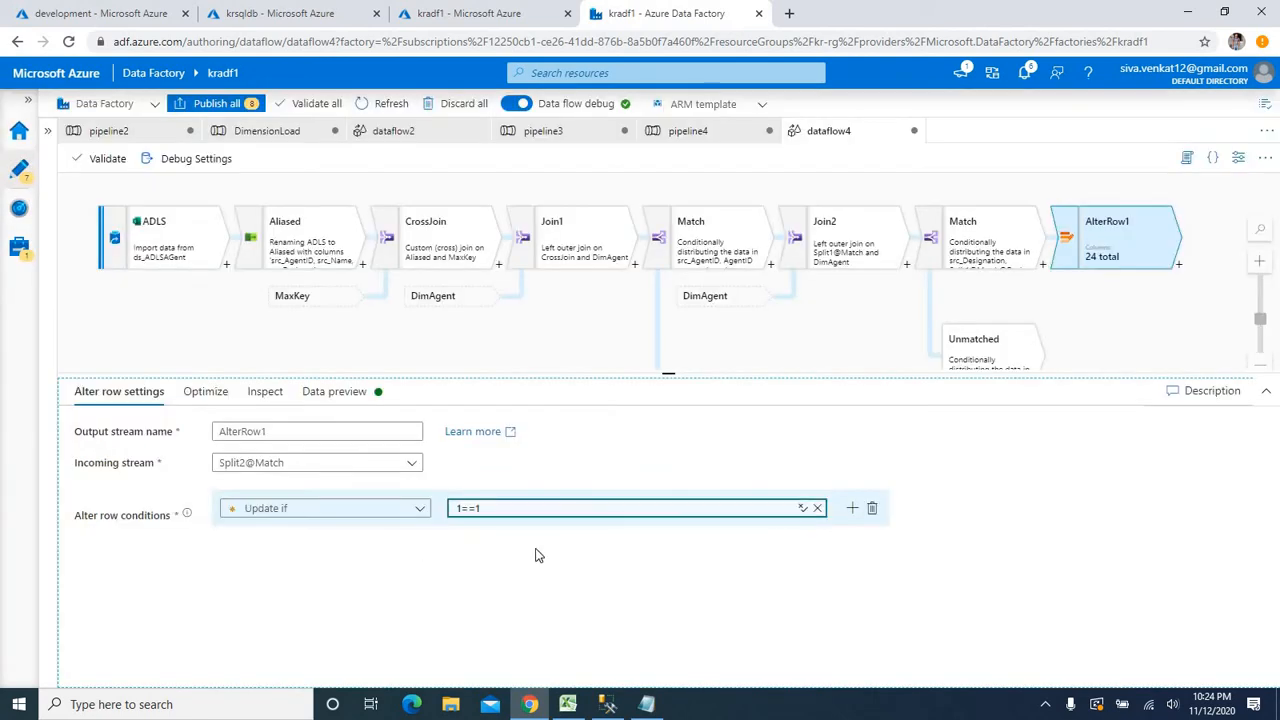
left_click(494, 515)
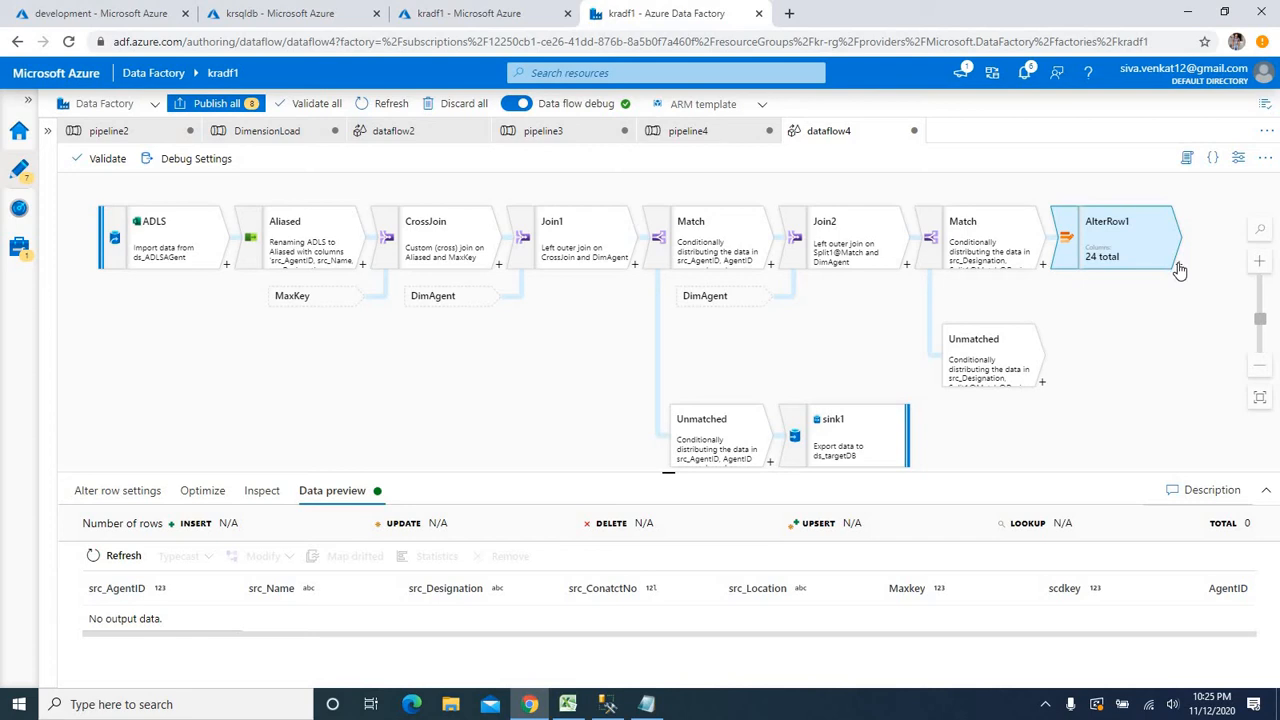
Add a sink after AlterRow1 and set its dataset to ds_targetDB
left_click(1179, 268)
scroll(1110, 490, "down", 5)
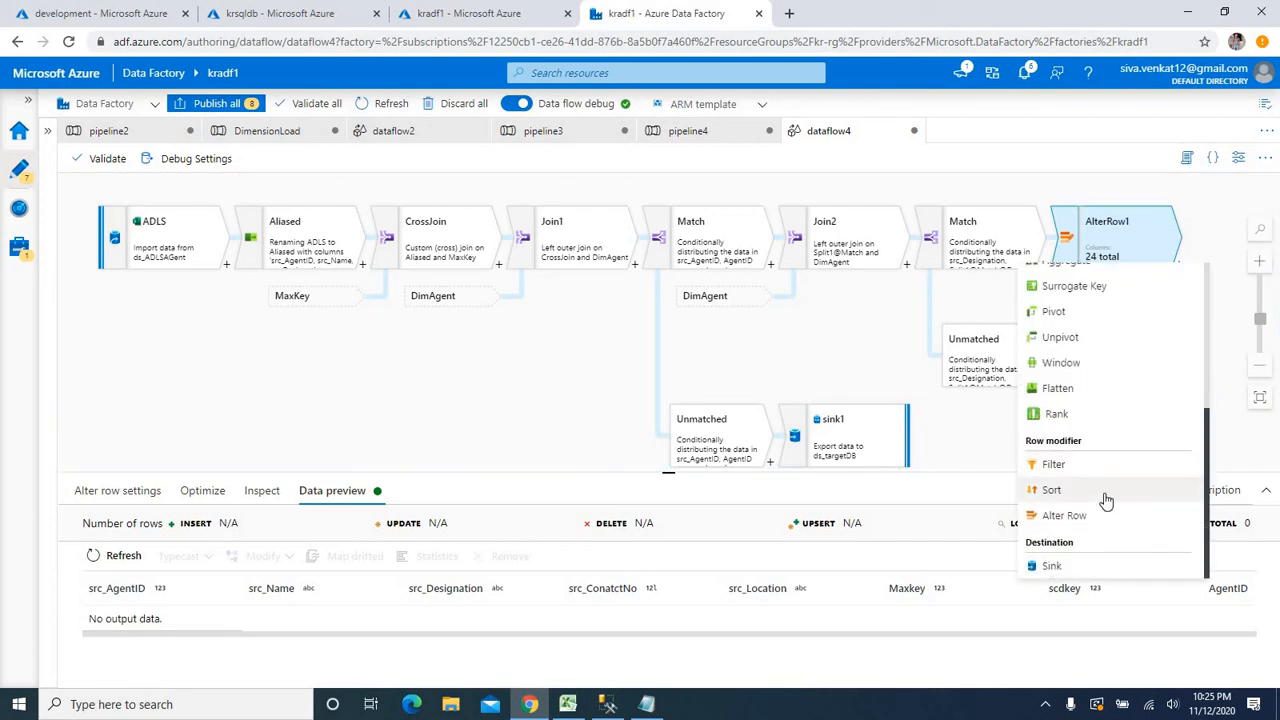
left_click(1052, 567)
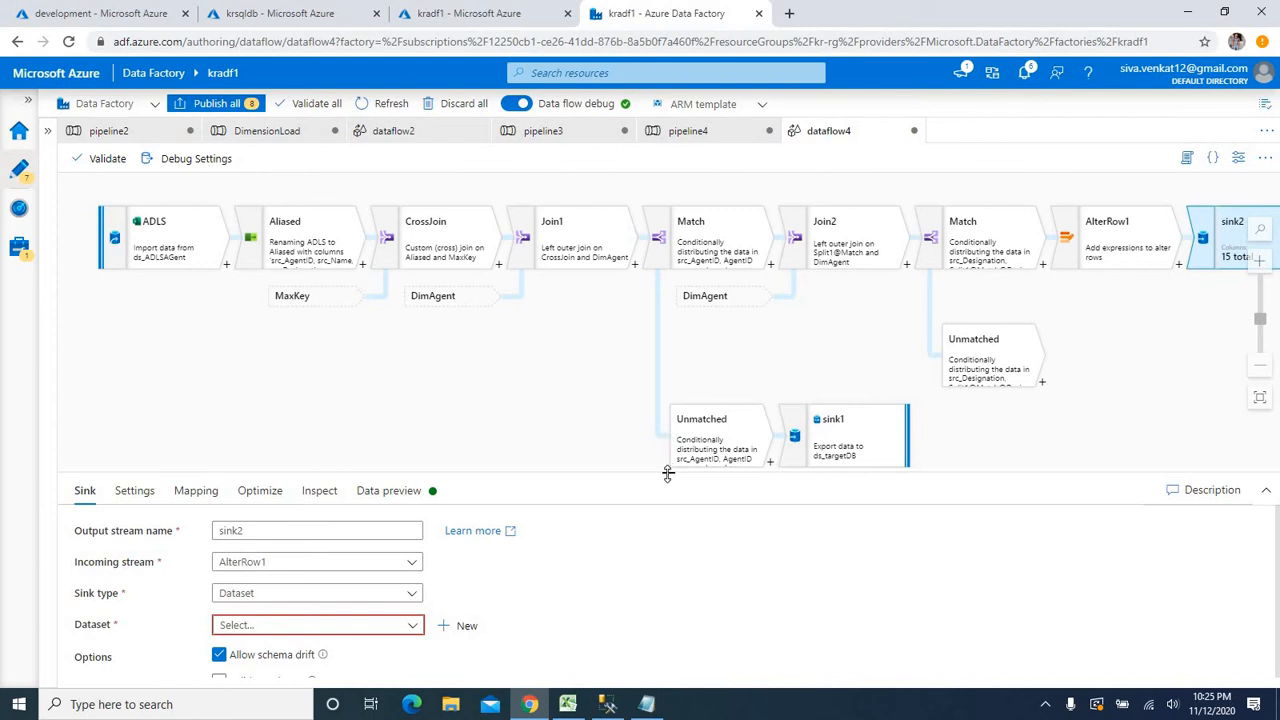
left_click_drag(655, 472, 652, 368)
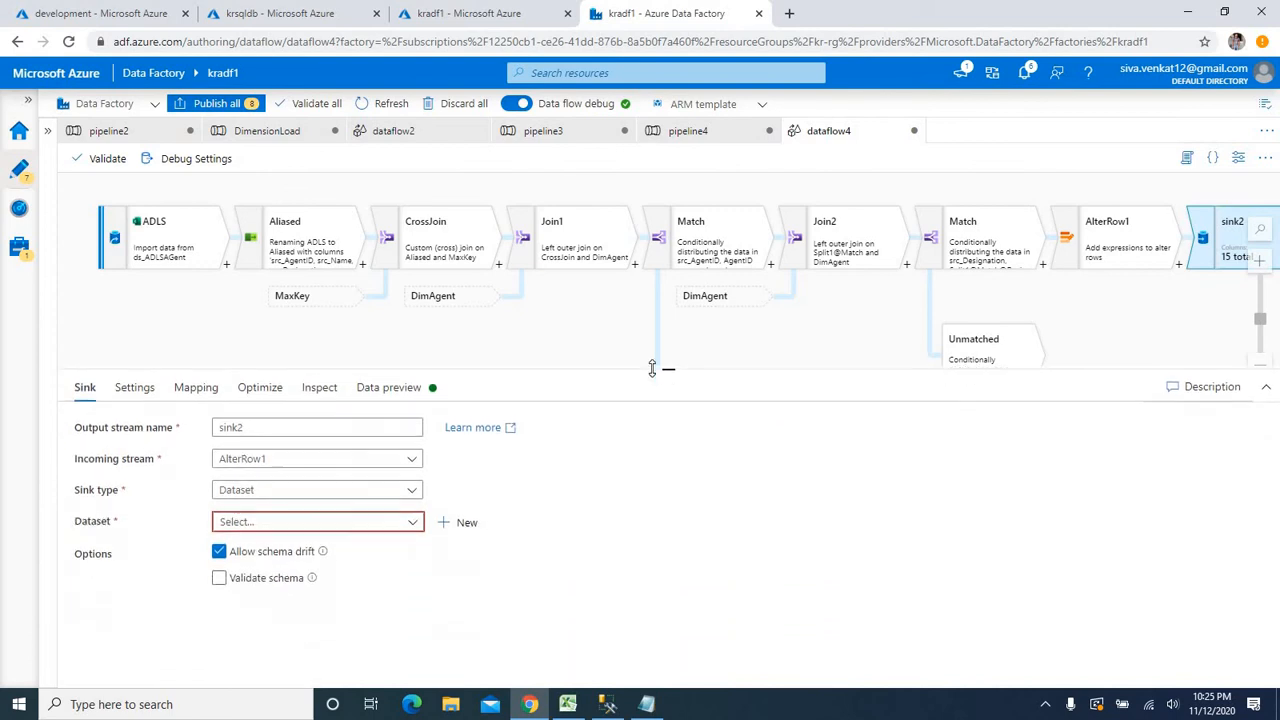
left_click(415, 527)
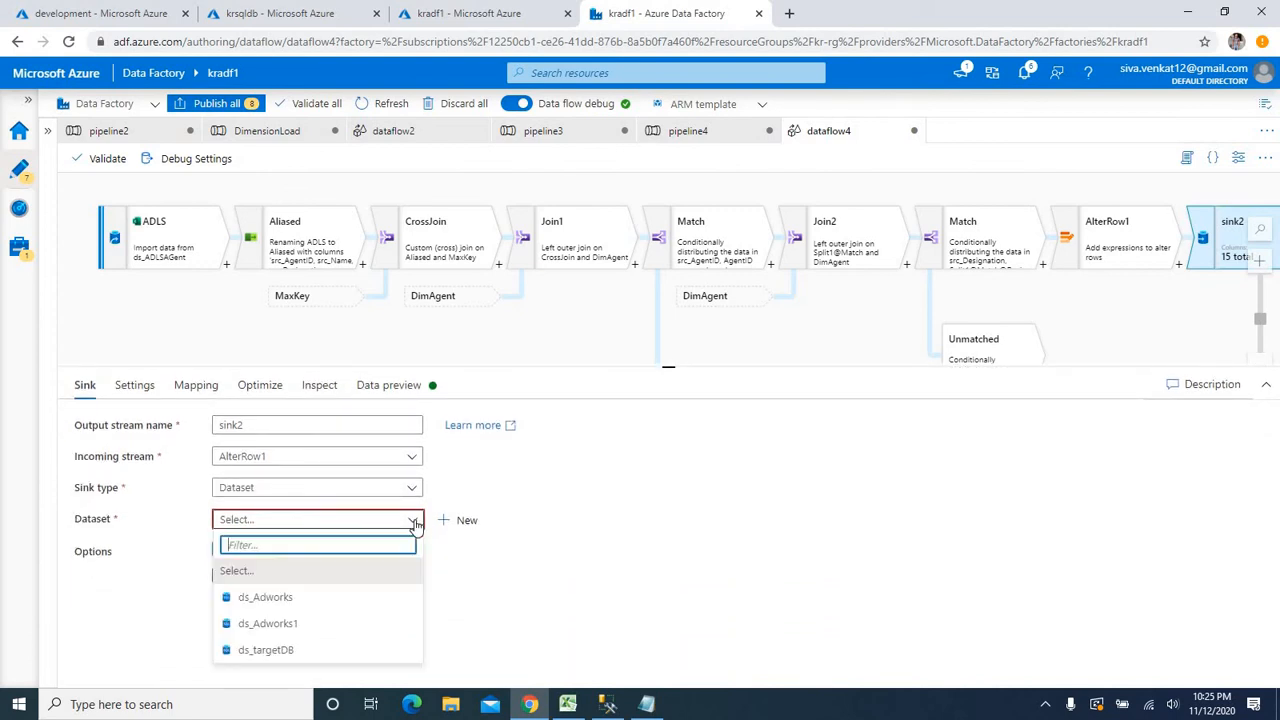
left_click(265, 649)
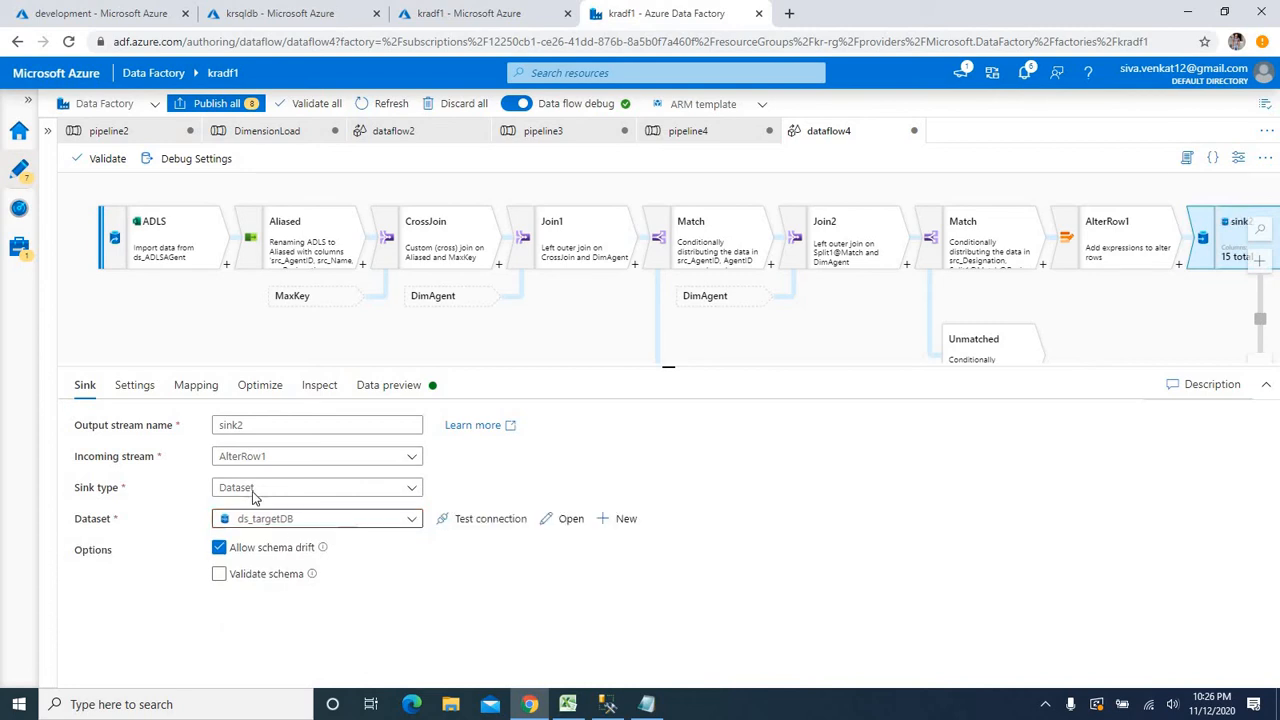
Allow only updates as the update method of sink2 and choose AgentID as its key column
left_click(134, 387)
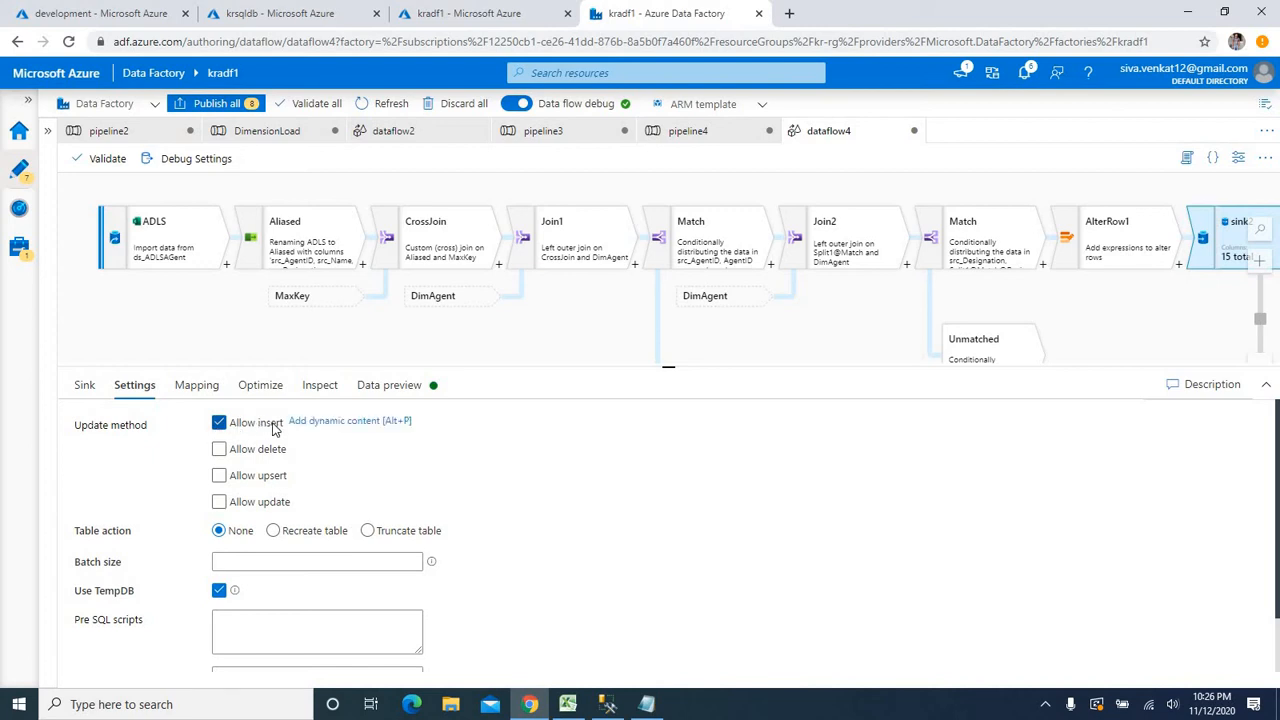
left_click(219, 502)
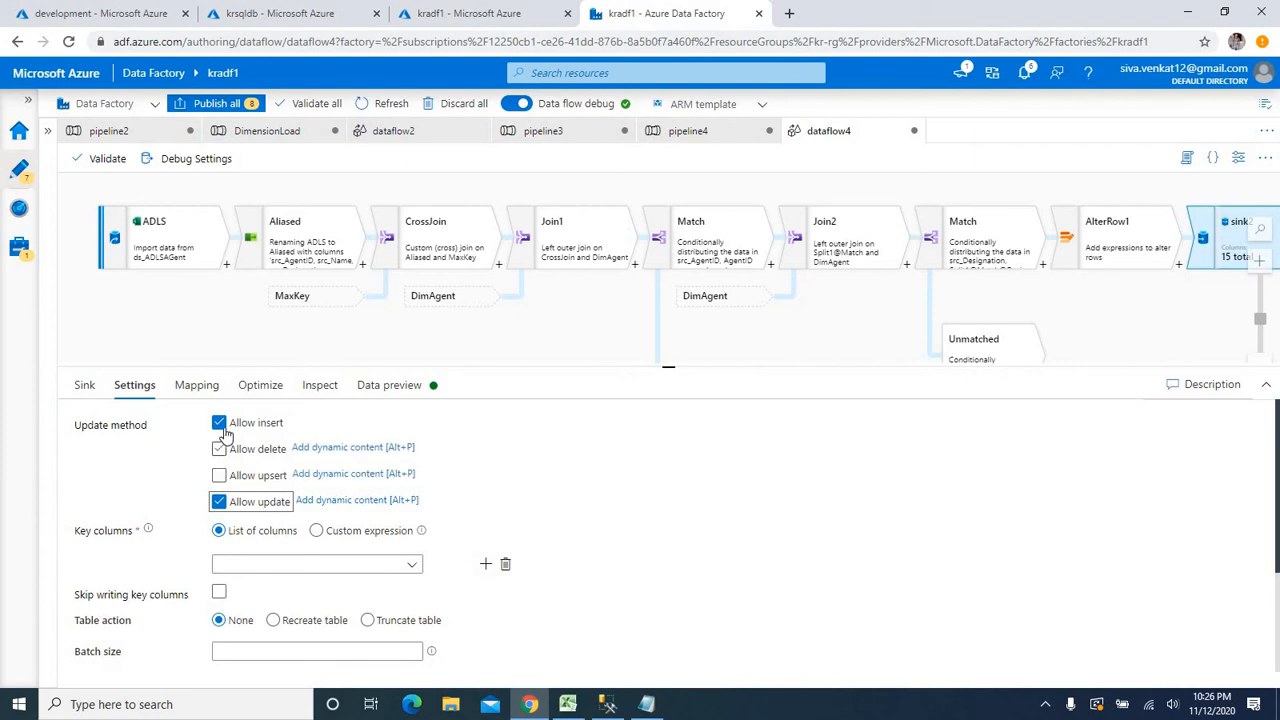
left_click(219, 423)
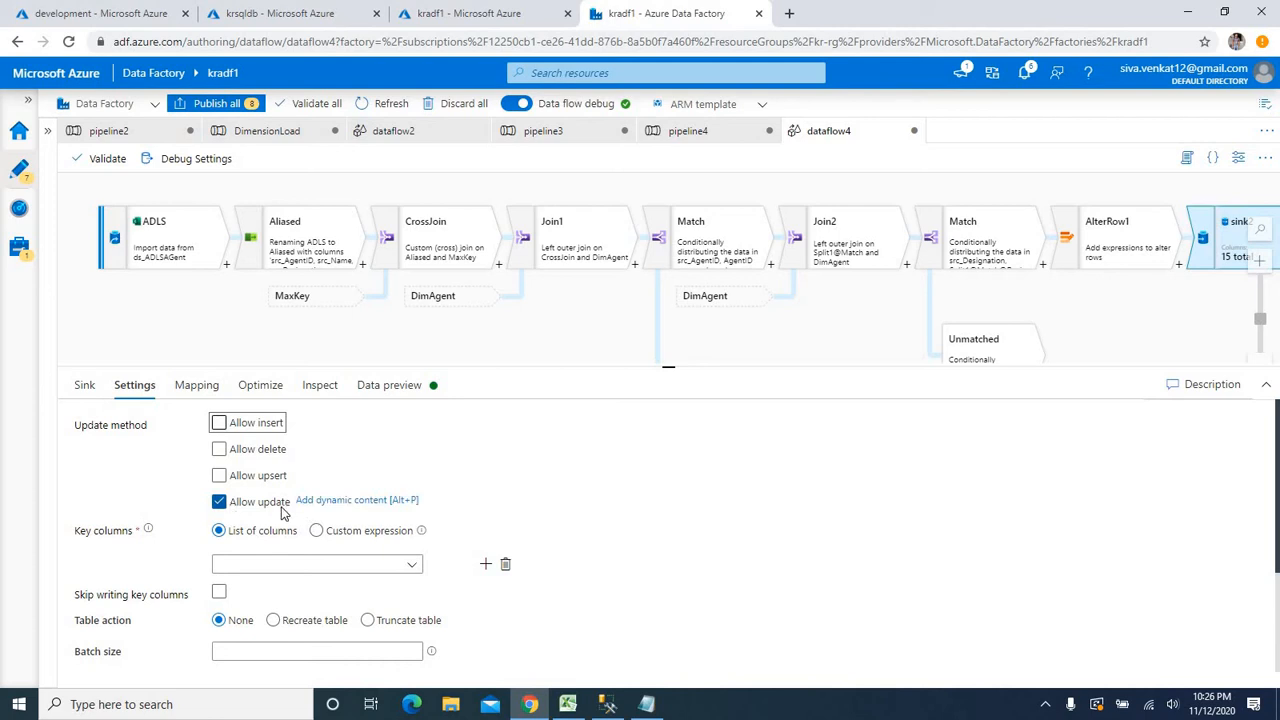
left_click(411, 568)
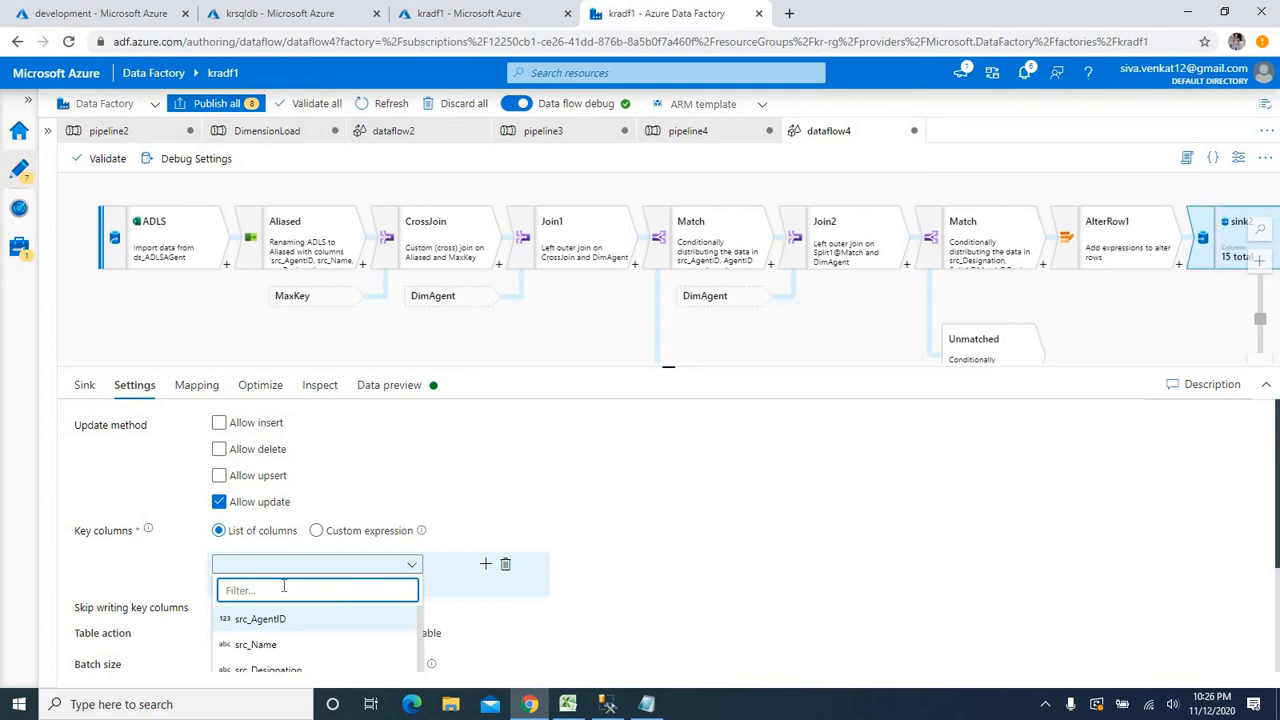
type("agen")
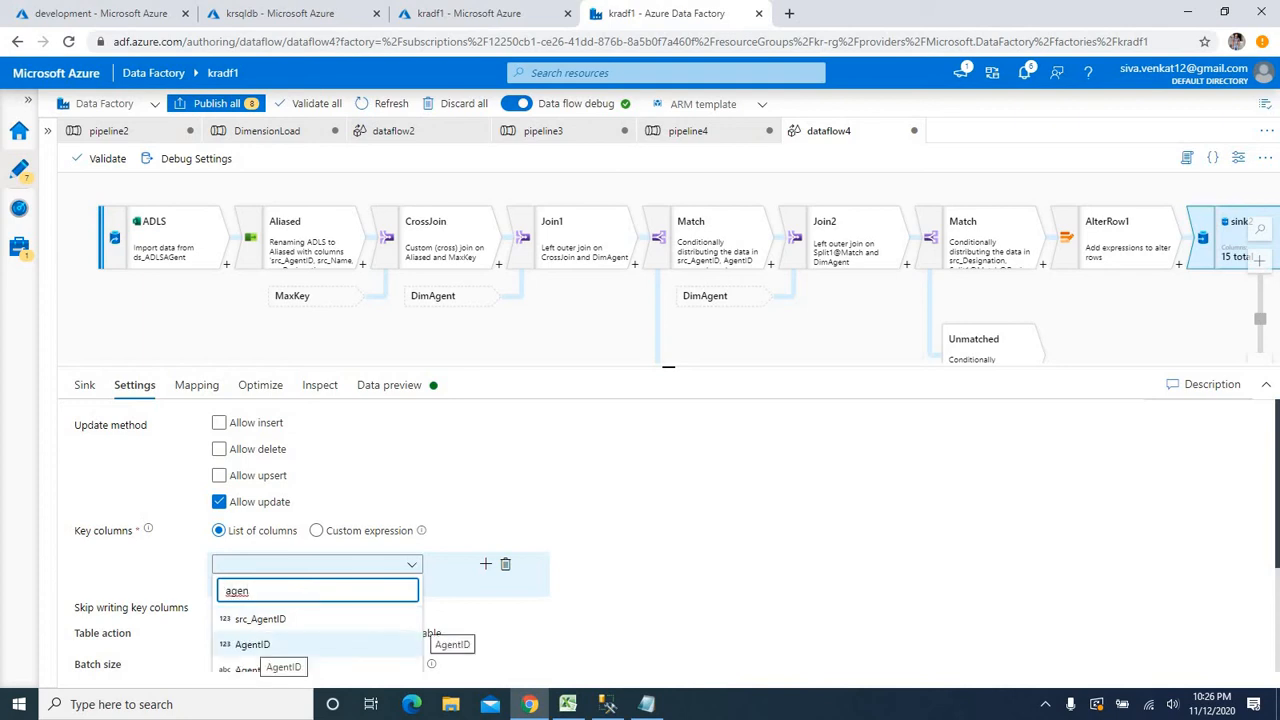
left_click(251, 644)
Turn off auto mapping for sink2 and remove the scdkey output column from the mapping
left_click(196, 385)
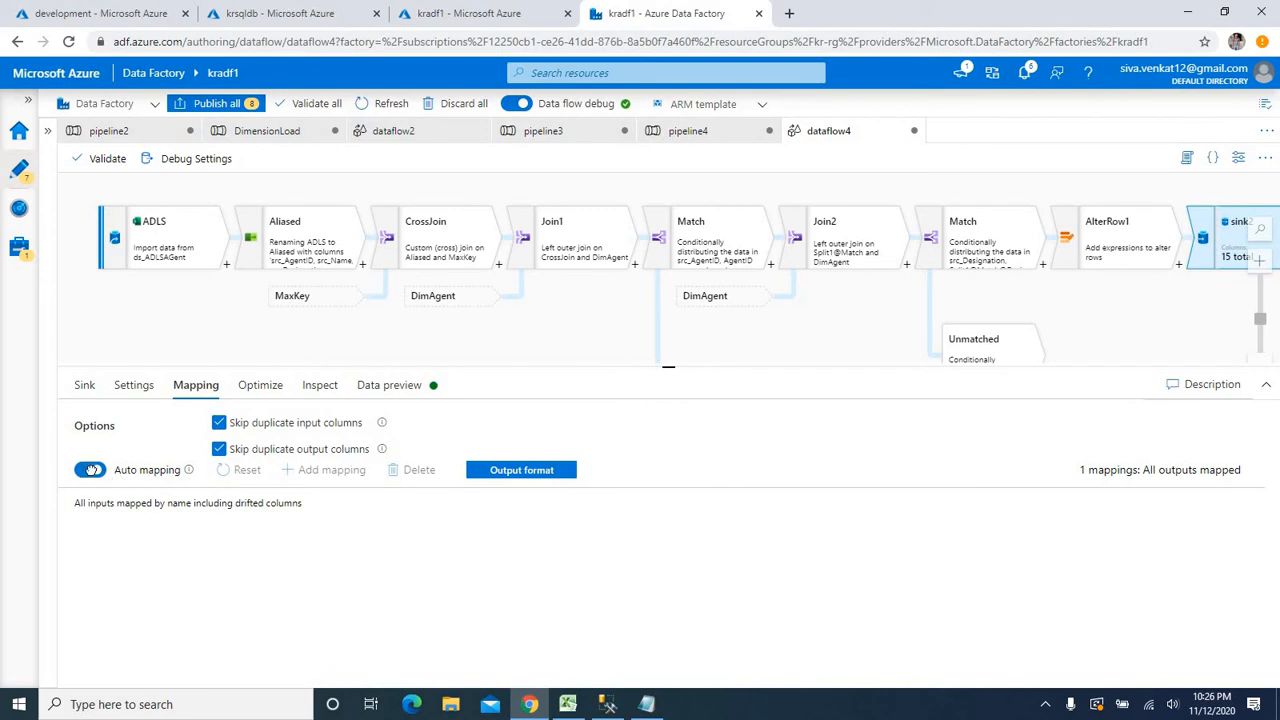
left_click(91, 470)
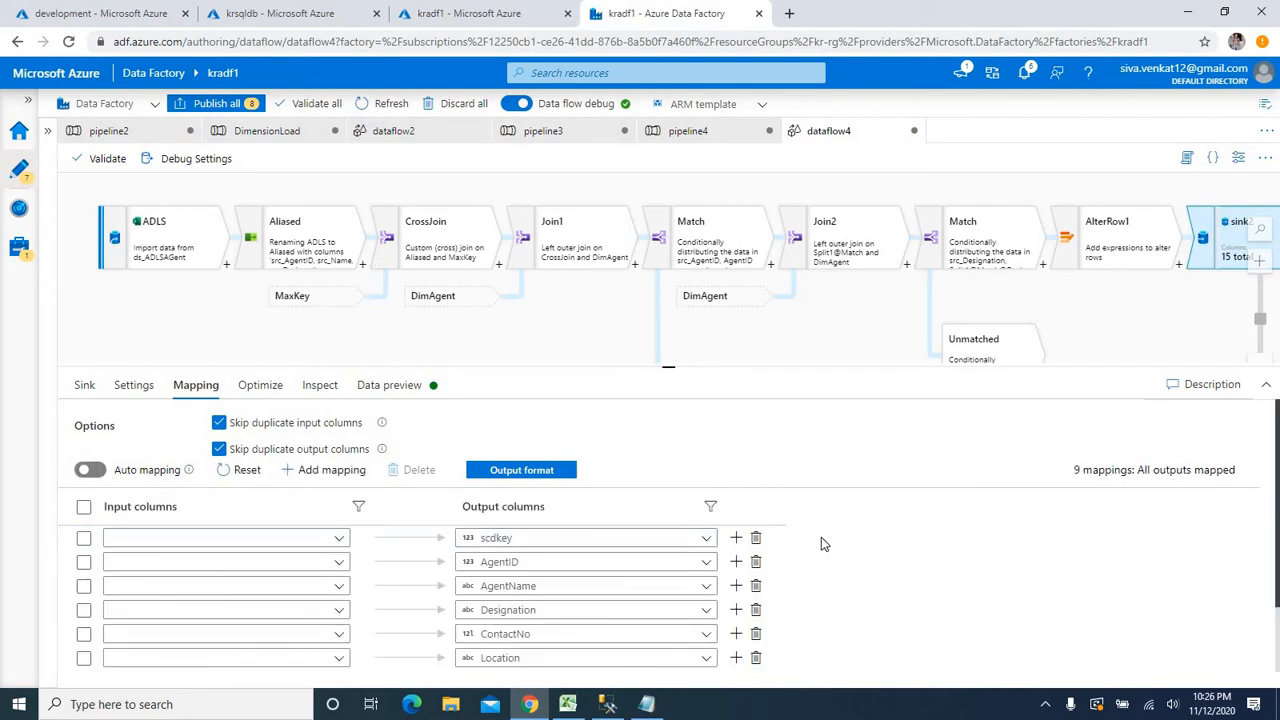
left_click(756, 540)
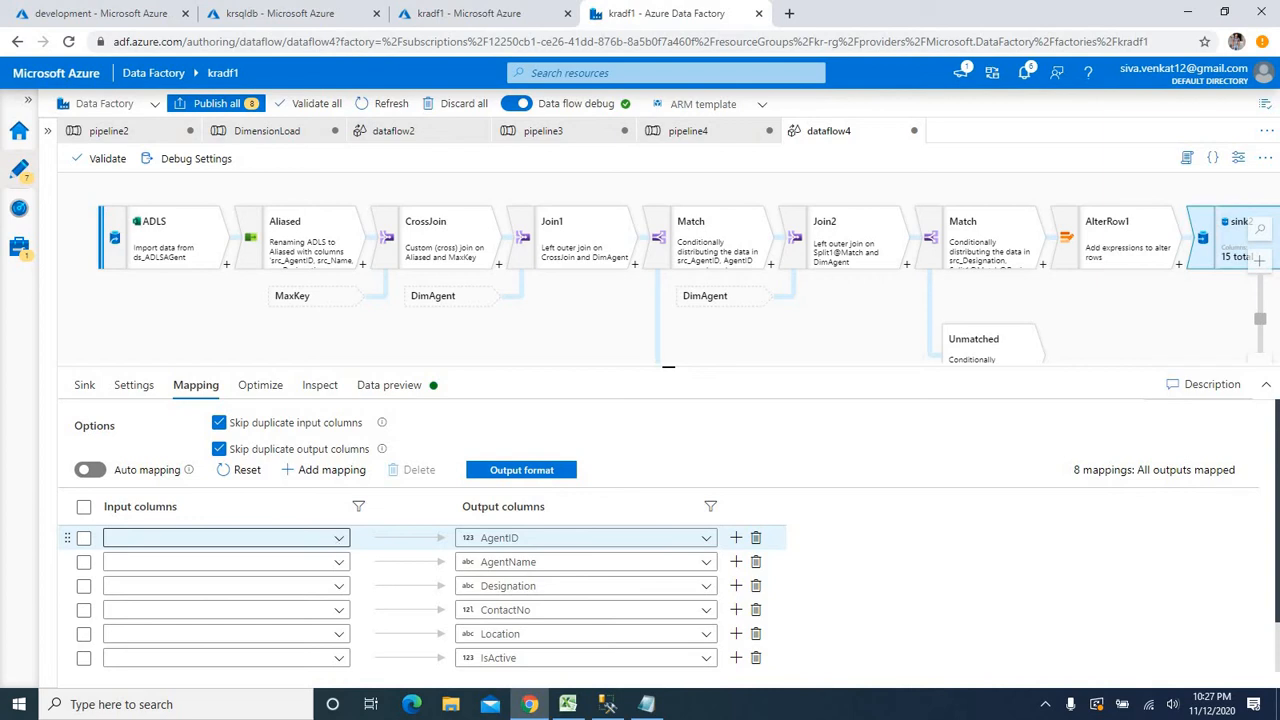
Map src_AgentID to the AgentID output column and remove the AgentName and Designation mappings
left_click(338, 538)
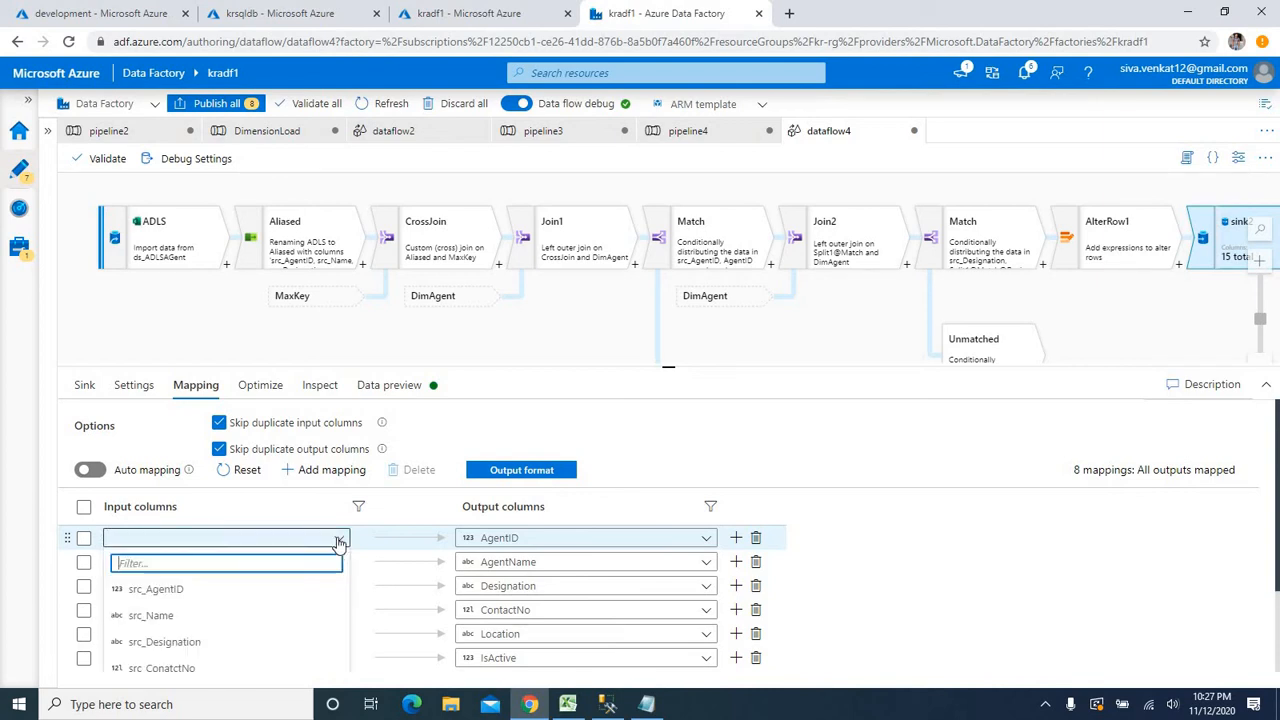
left_click(170, 590)
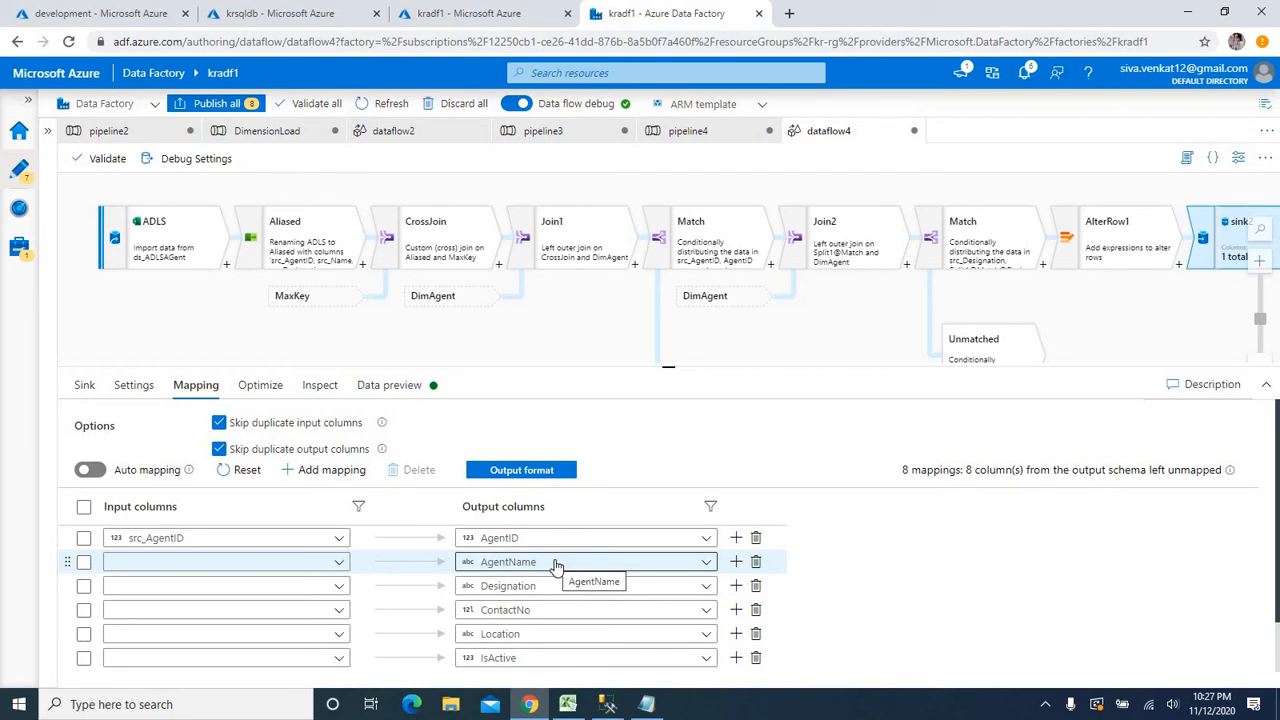
left_click(755, 563)
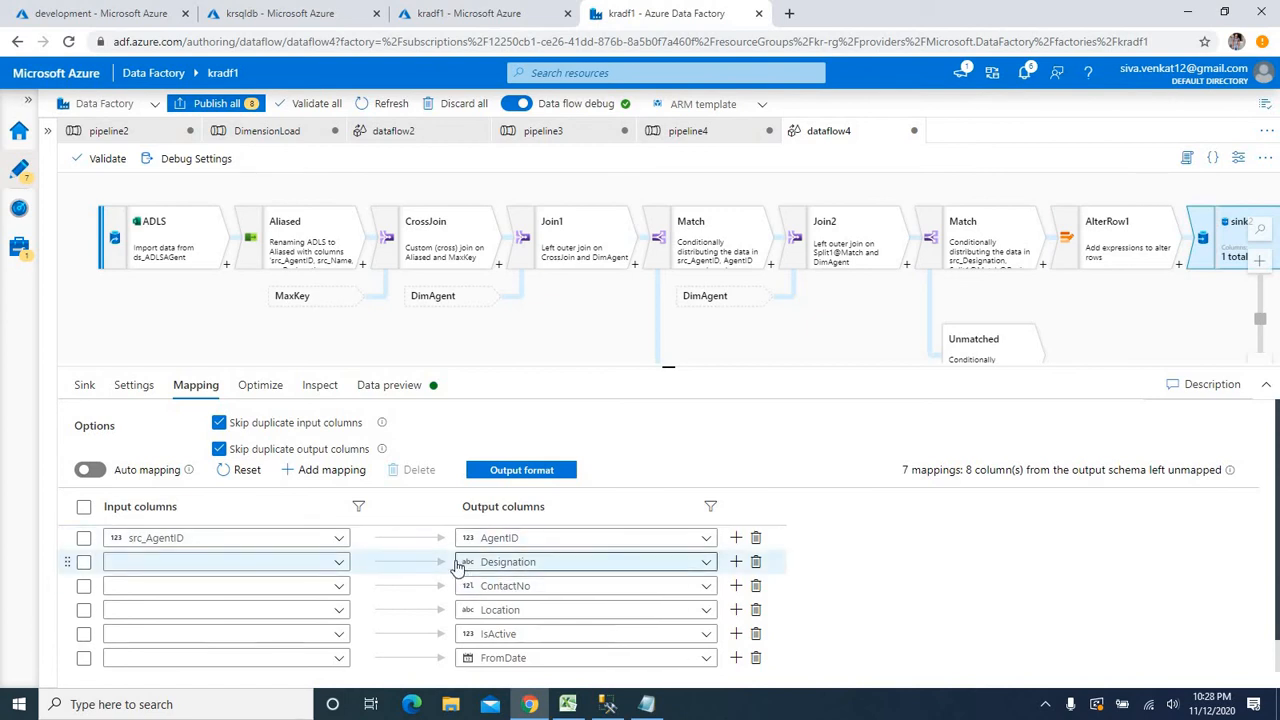
left_click(756, 562)
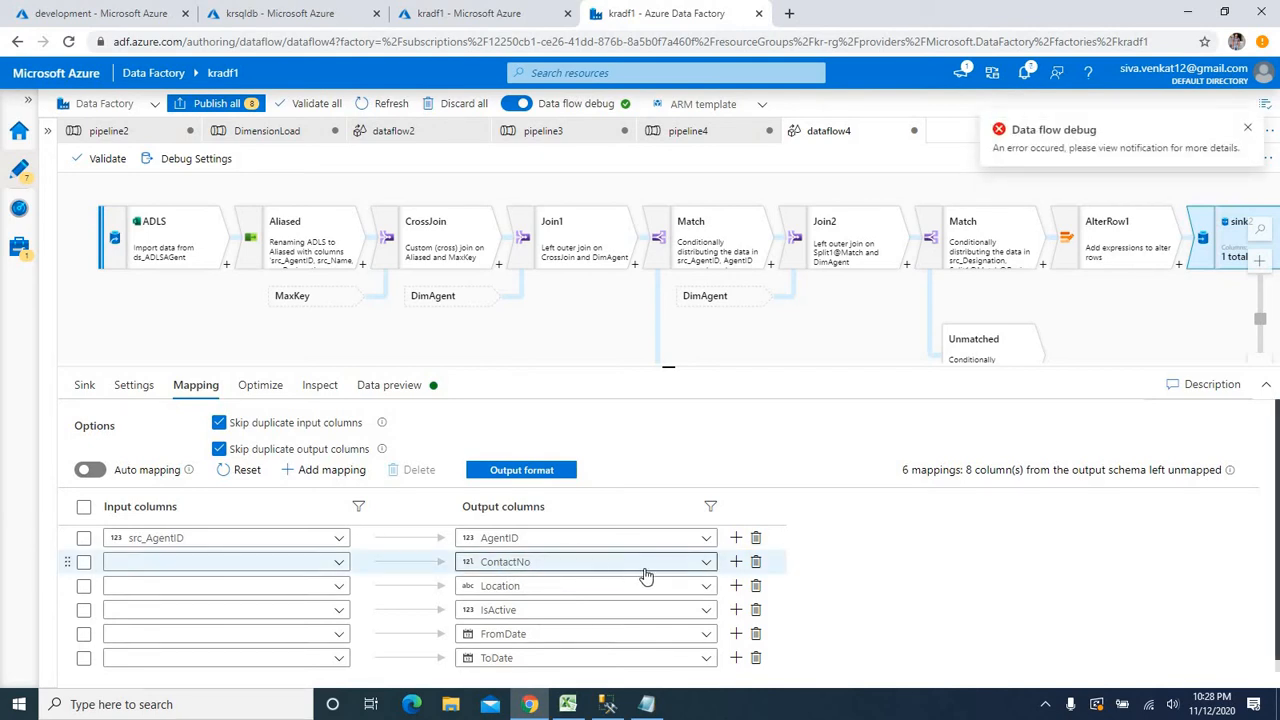
Map the input column src_ConatctNo to the ContactNo output column
left_click(338, 562)
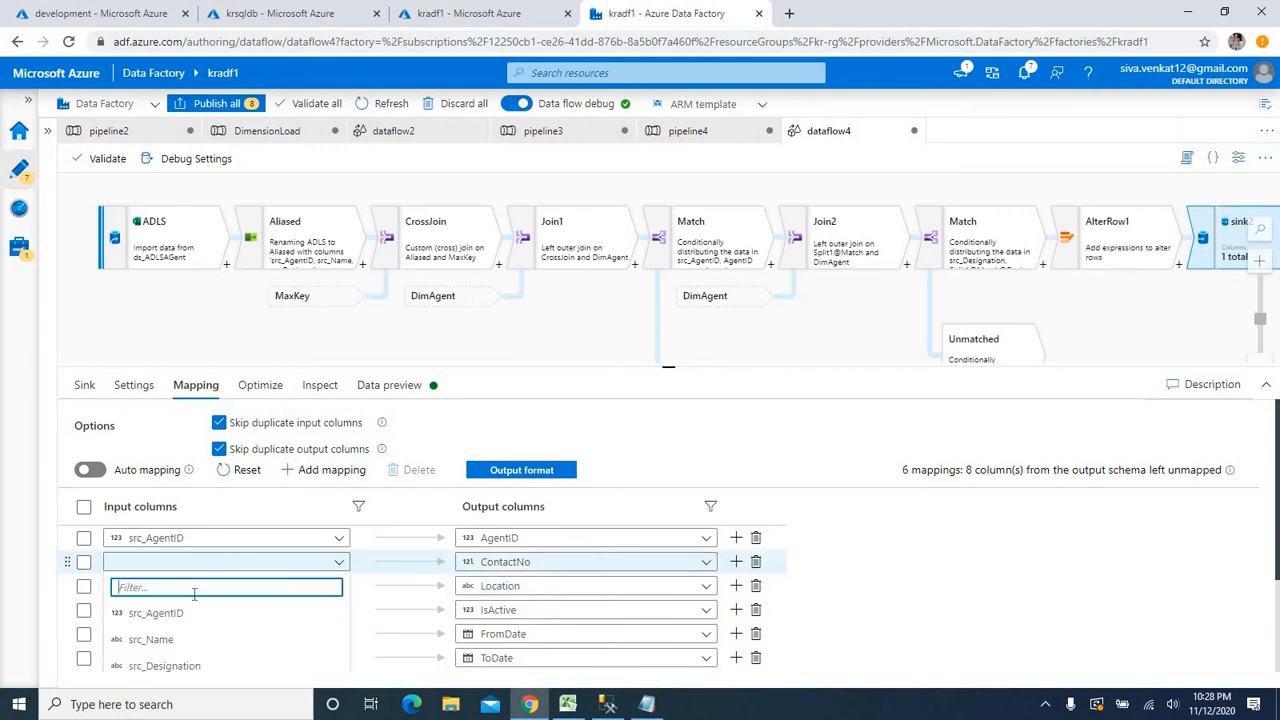
type("su")
key("BackSpace")
key("BackSpace")
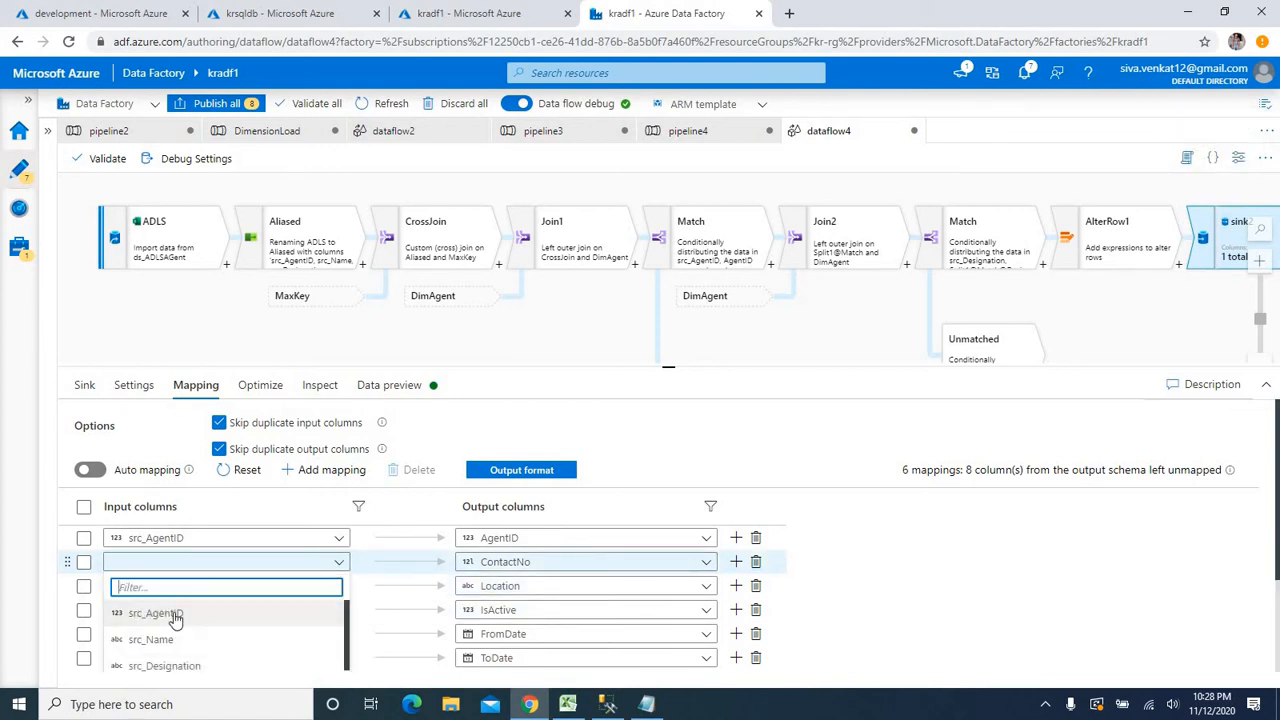
type("con")
left_click(175, 617)
Map src_Location to the Location output column and remove the IsActive, FromDate and ToDate mappings
left_click(229, 586)
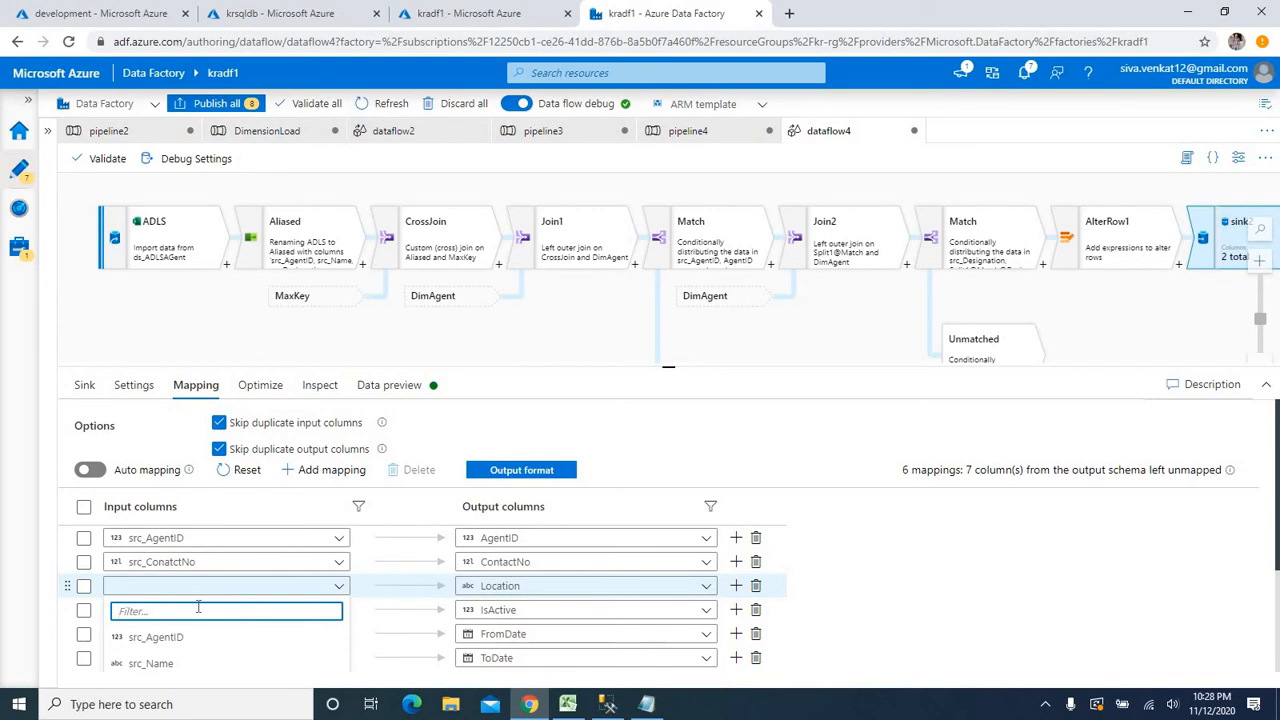
type("loc")
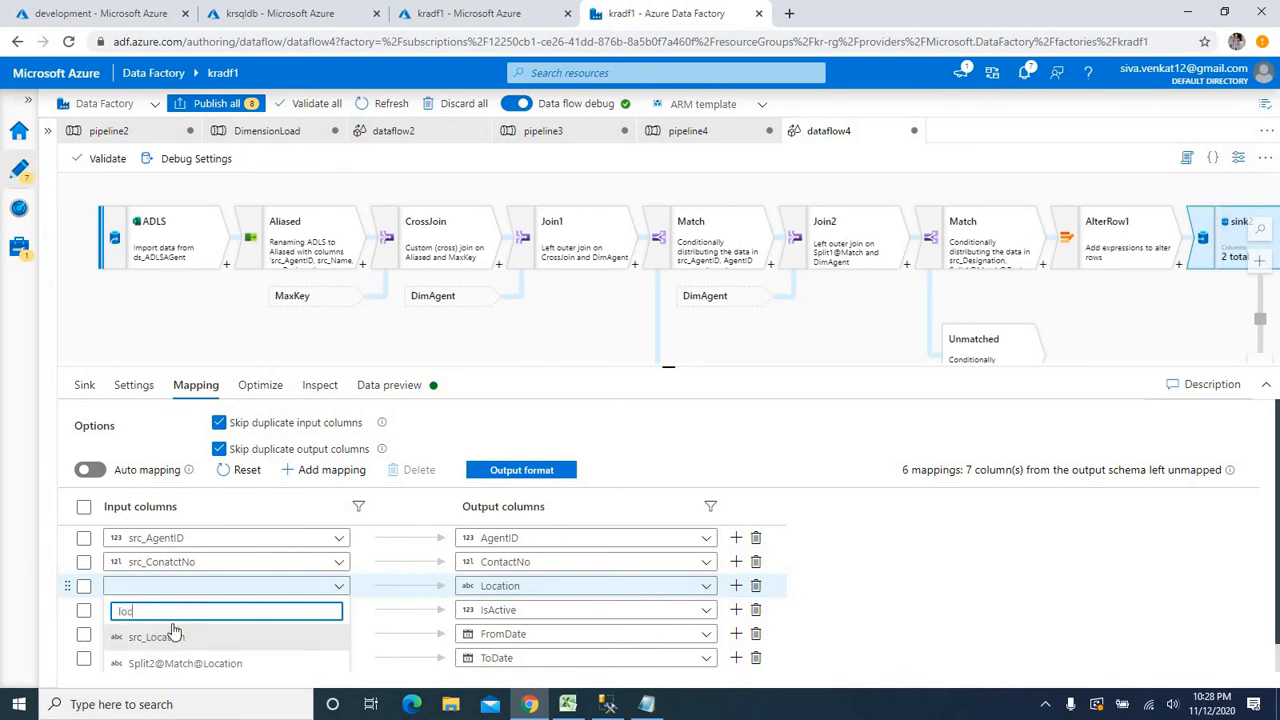
left_click(171, 636)
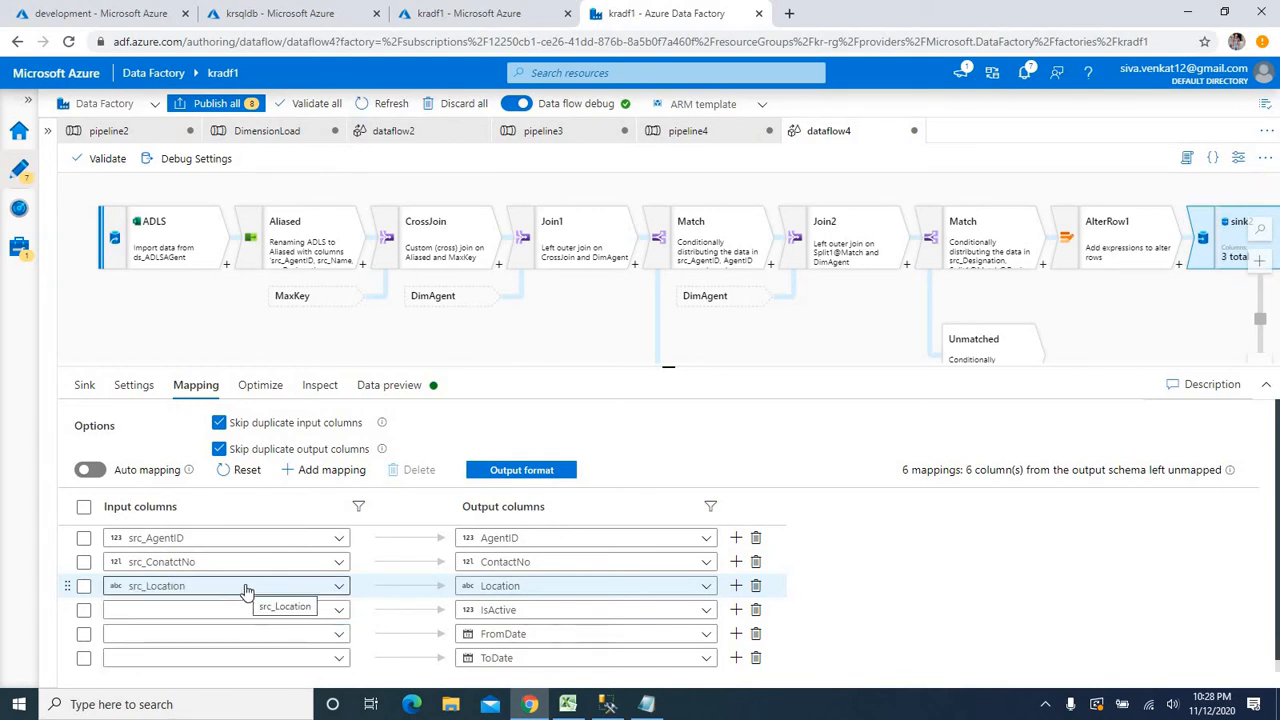
left_click(755, 610)
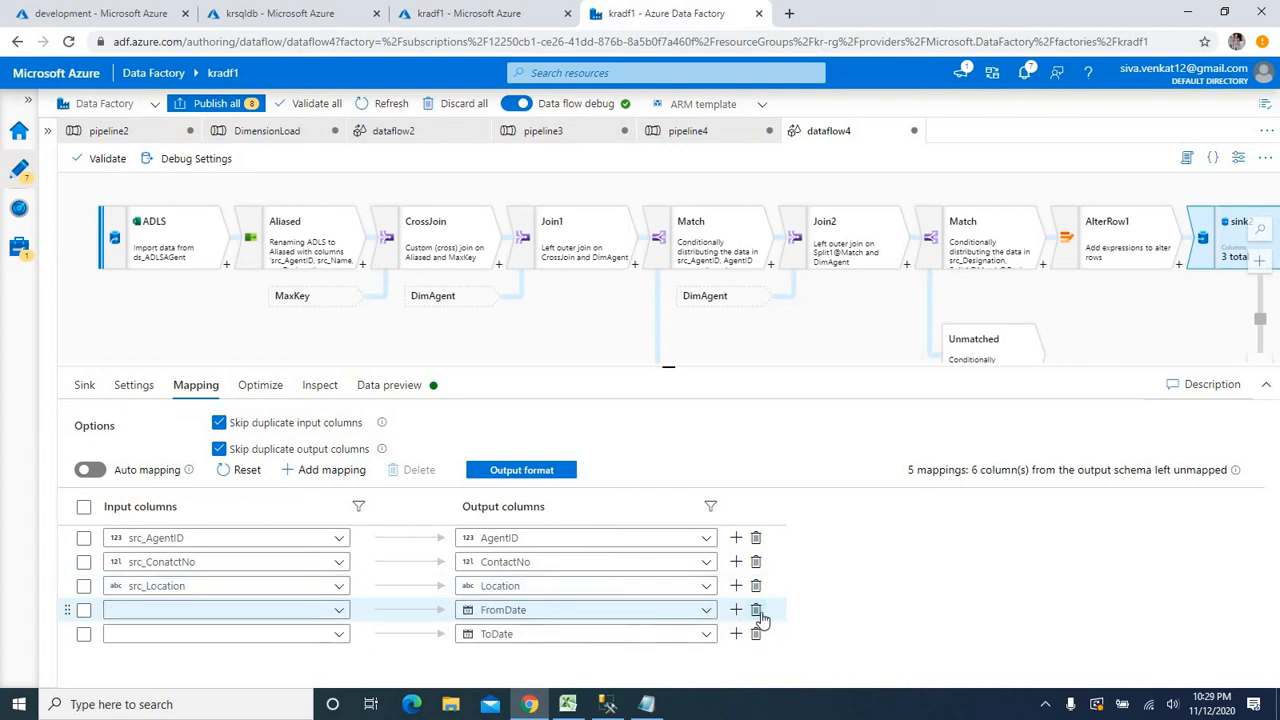
left_click(755, 610)
left_click(756, 612)
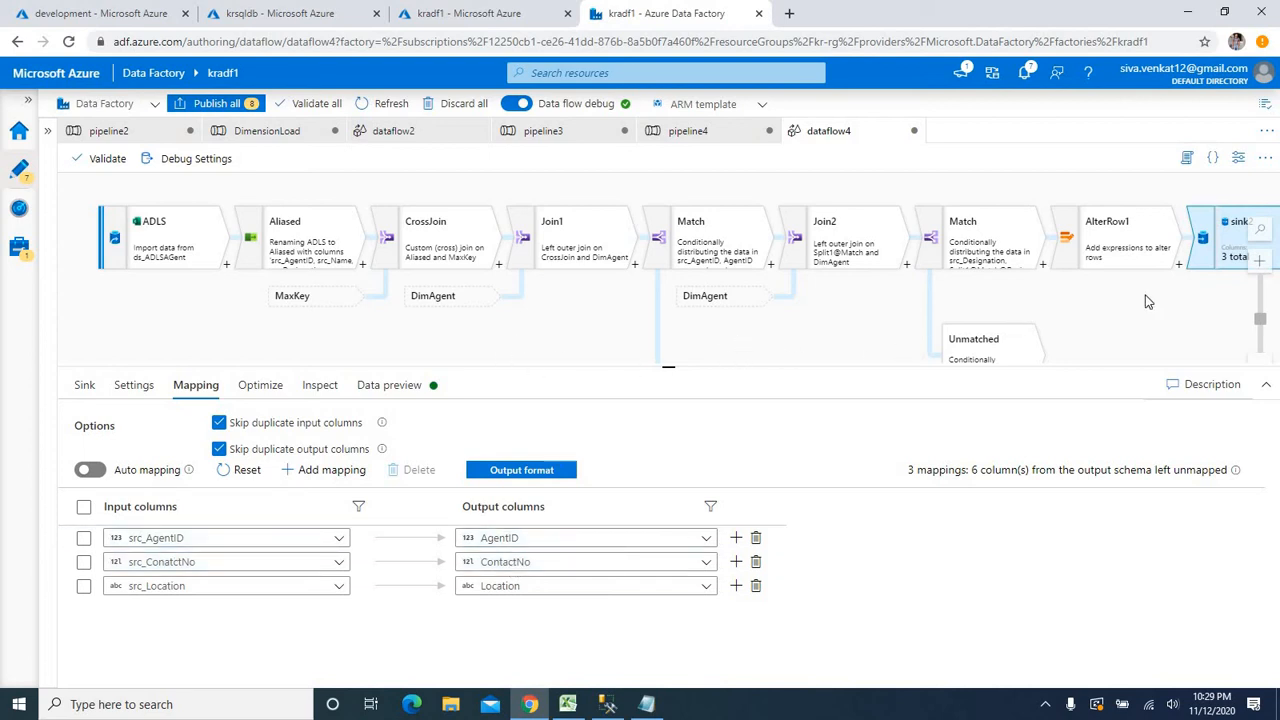
Open the data preview of the second conditional split's Unmatched stream
left_click_drag(668, 368, 668, 434)
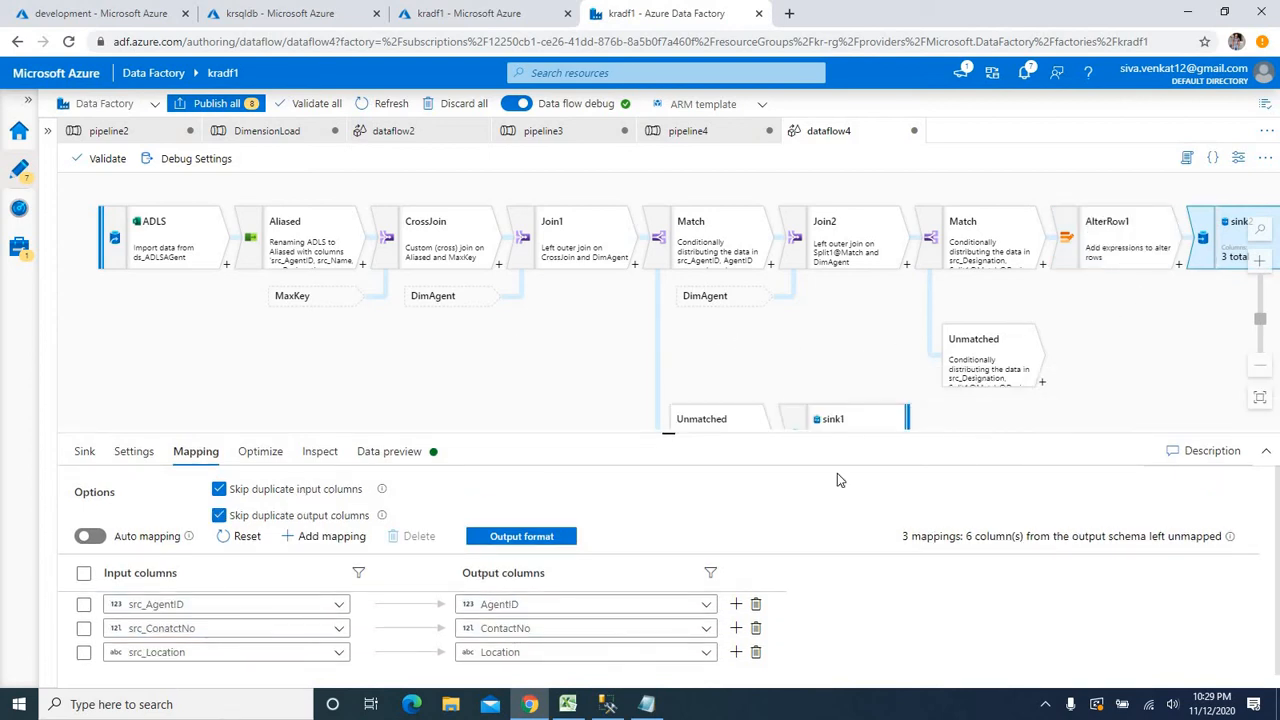
left_click(1000, 403)
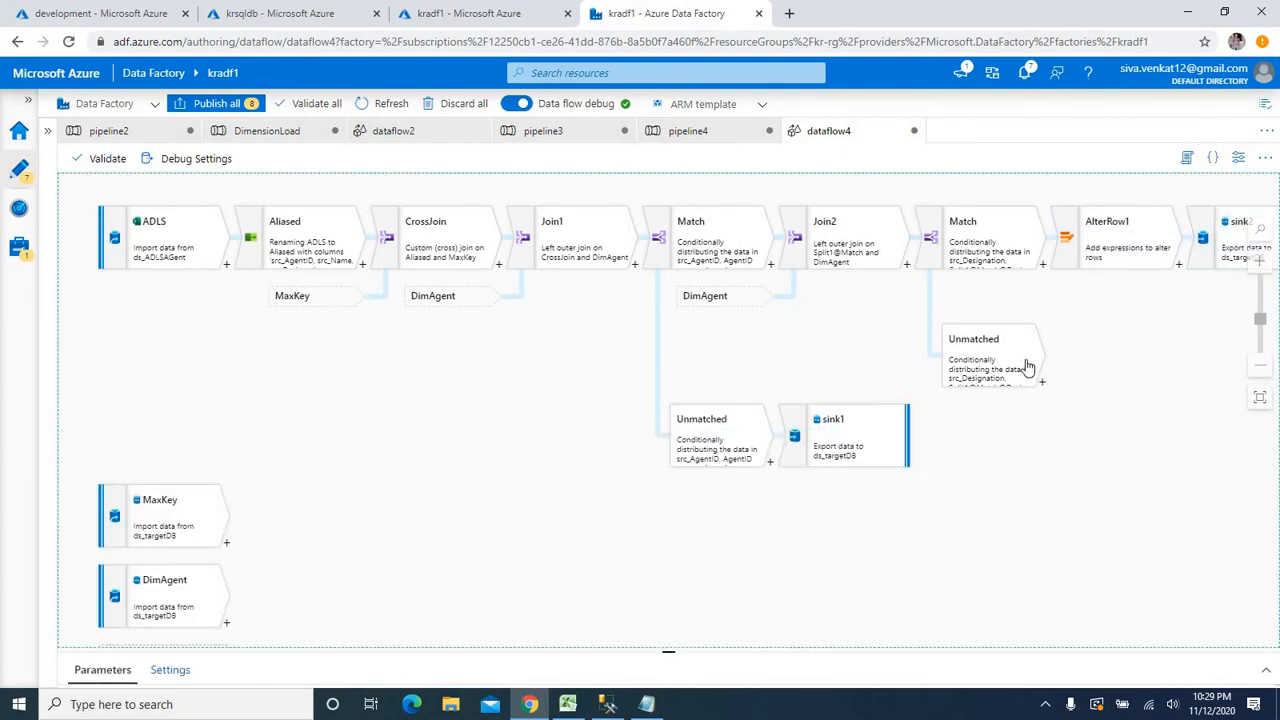
left_click(1003, 356)
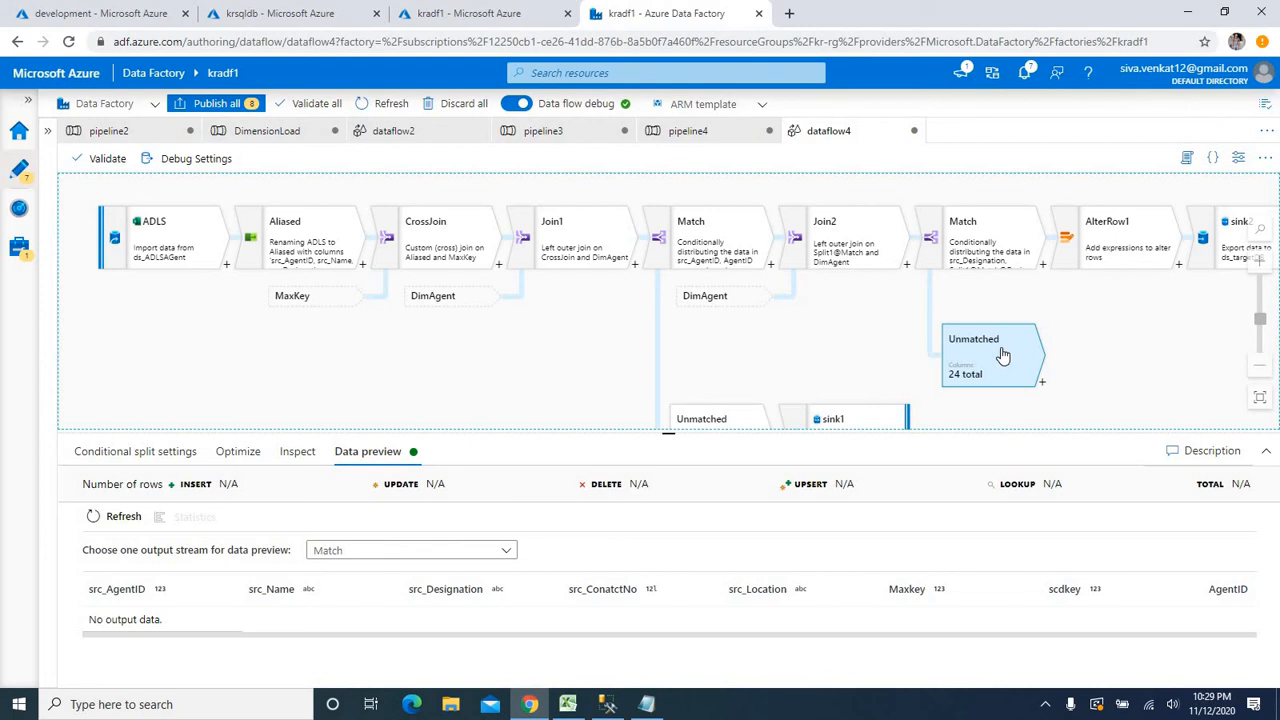
Switch to Notepad and review the third requirement, covering a matching agent ID with a different designation, and return to the data flow
key("alt+Tab")
left_click_drag(4, 181, 3, 166)
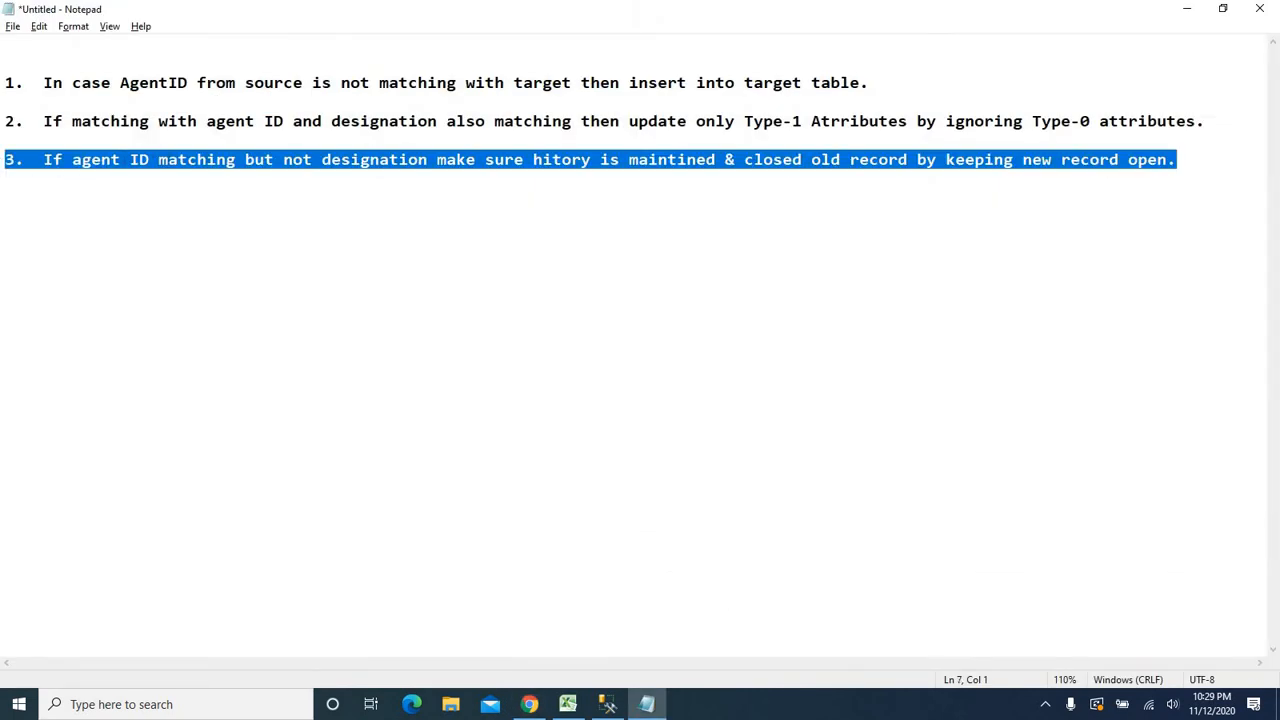
double_click(188, 154)
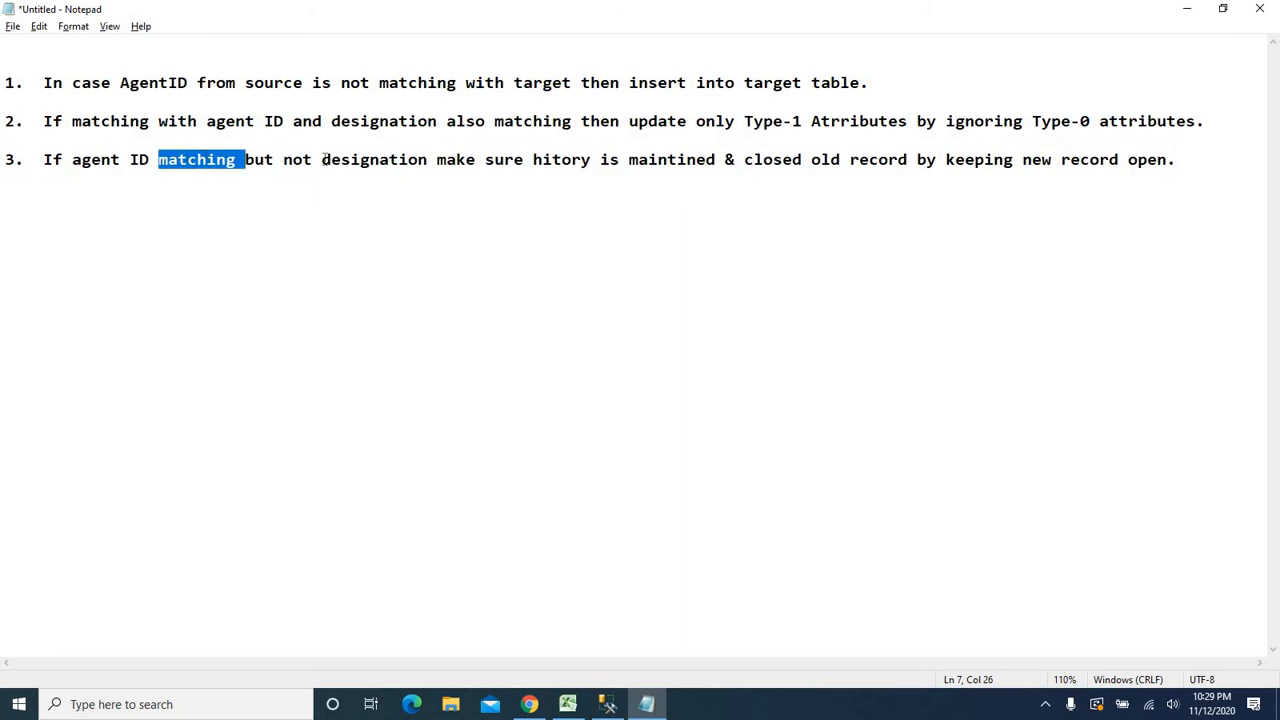
double_click(382, 161)
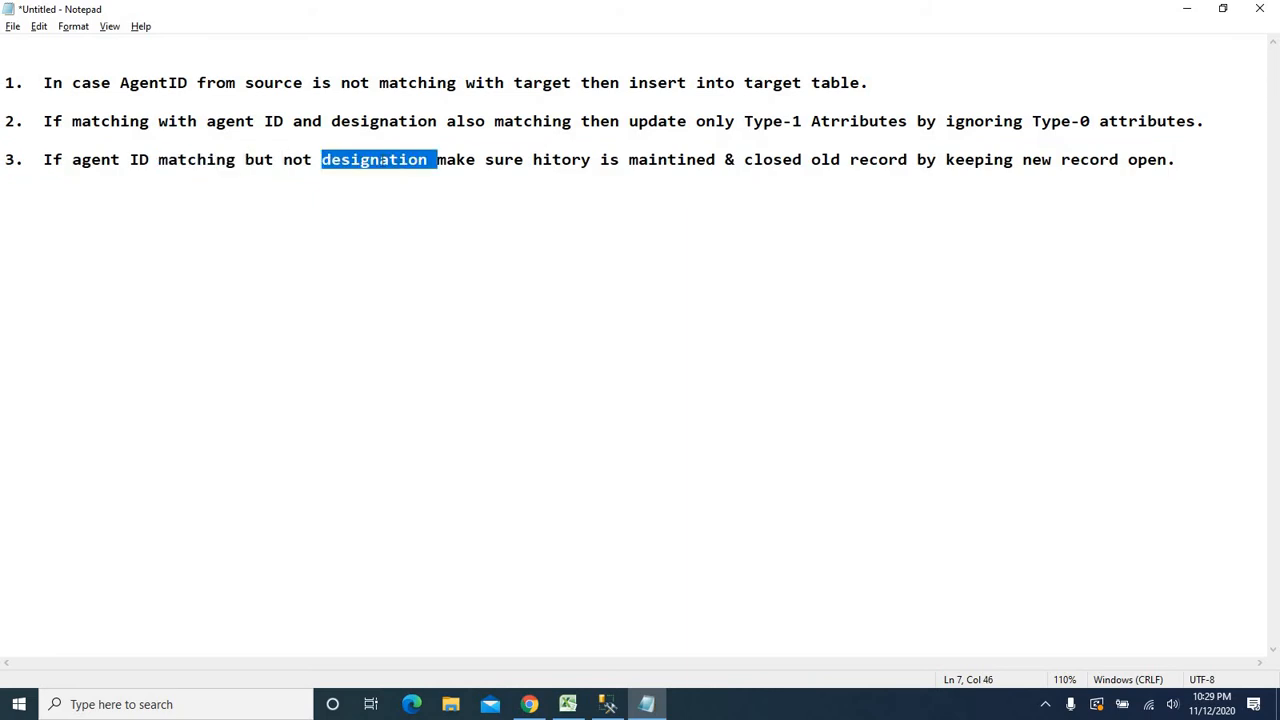
left_click(591, 197)
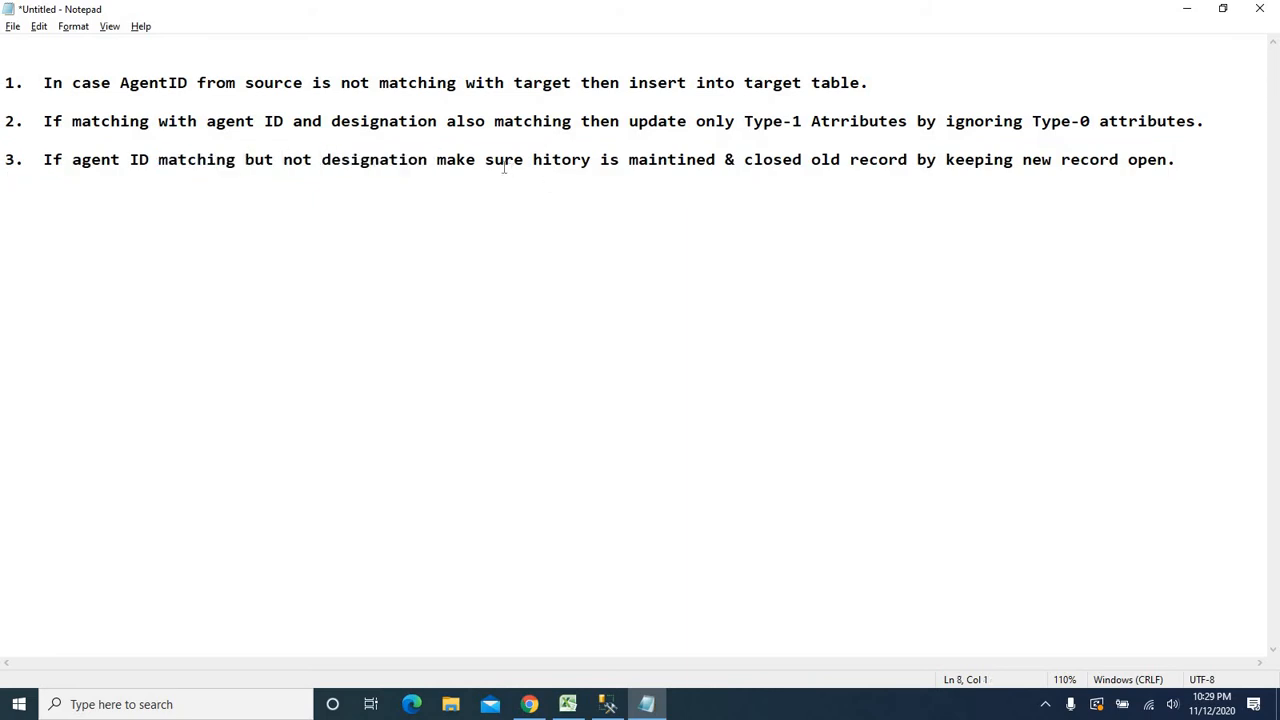
left_click_drag(487, 160, 719, 158)
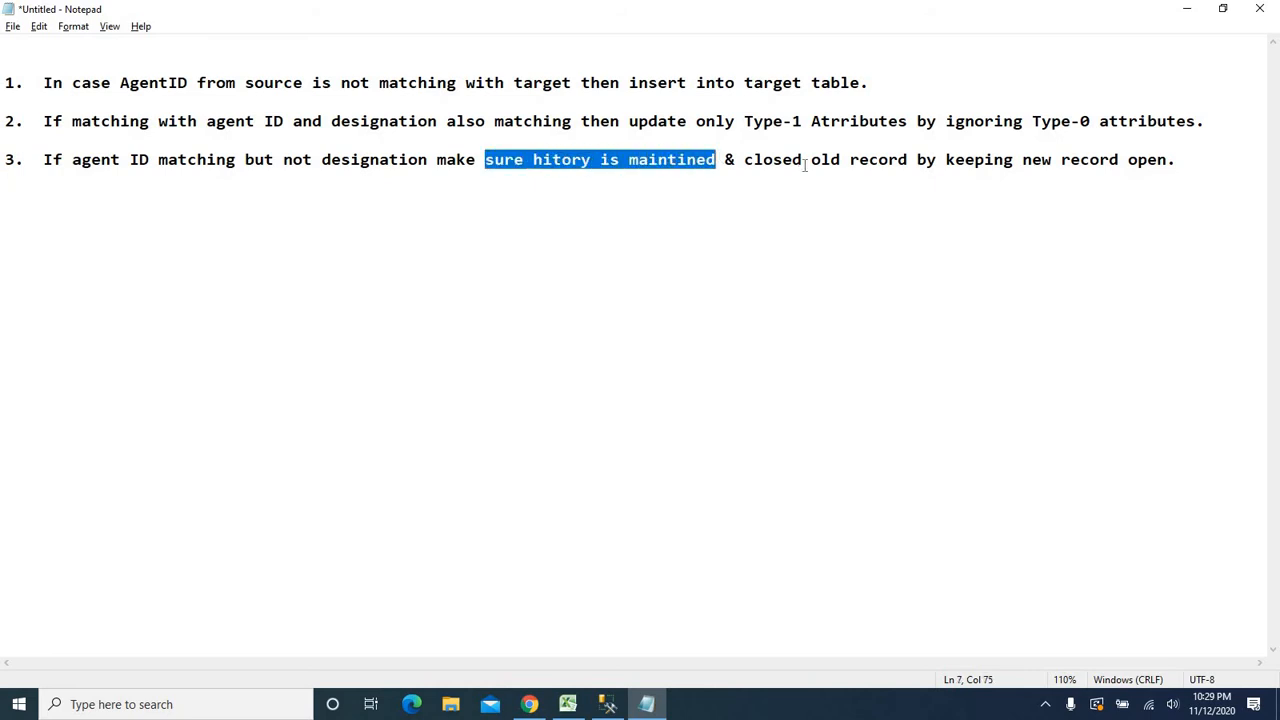
left_click_drag(845, 159, 746, 165)
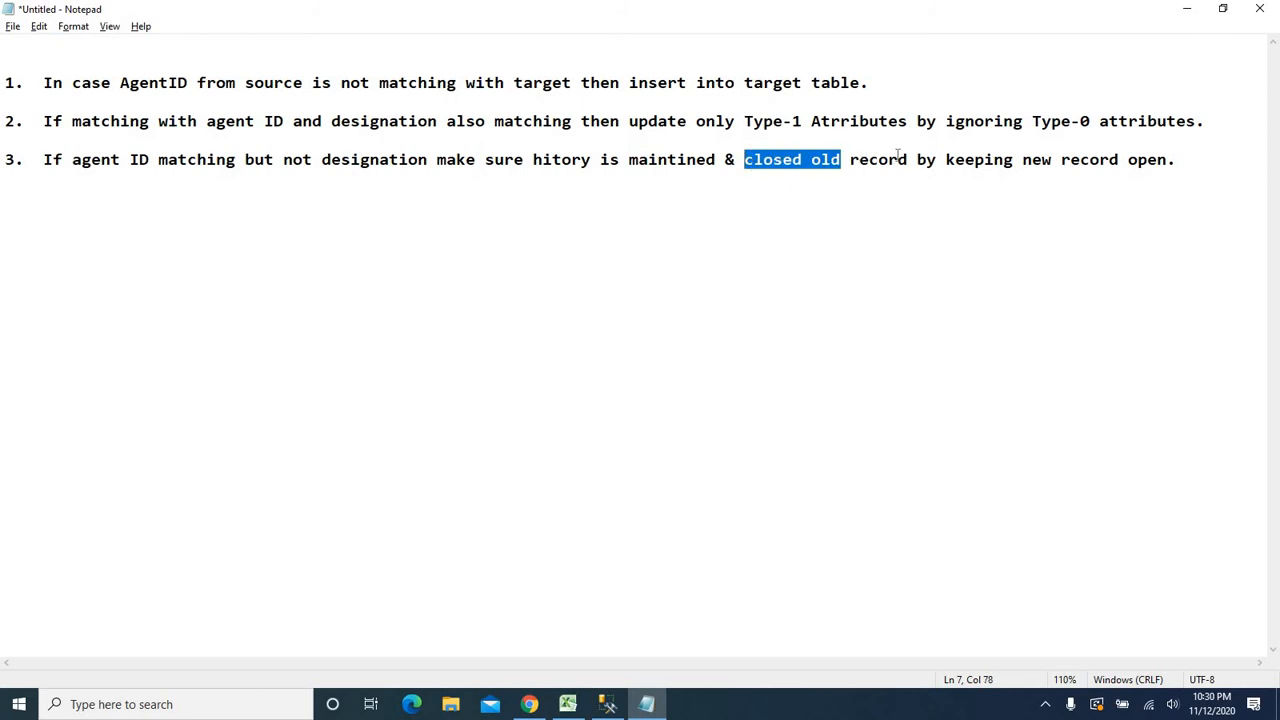
left_click_drag(1187, 162, 851, 163)
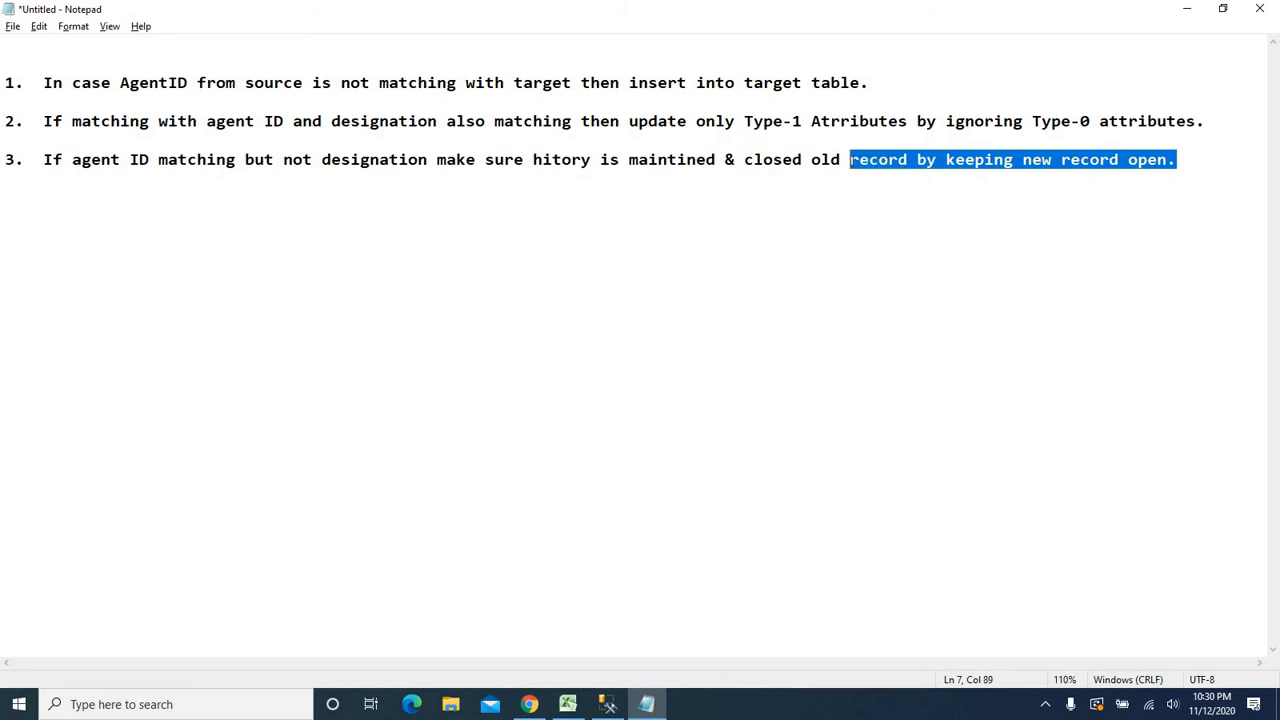
left_click(853, 183)
left_click_drag(1178, 160, 484, 162)
left_click(3, 178)
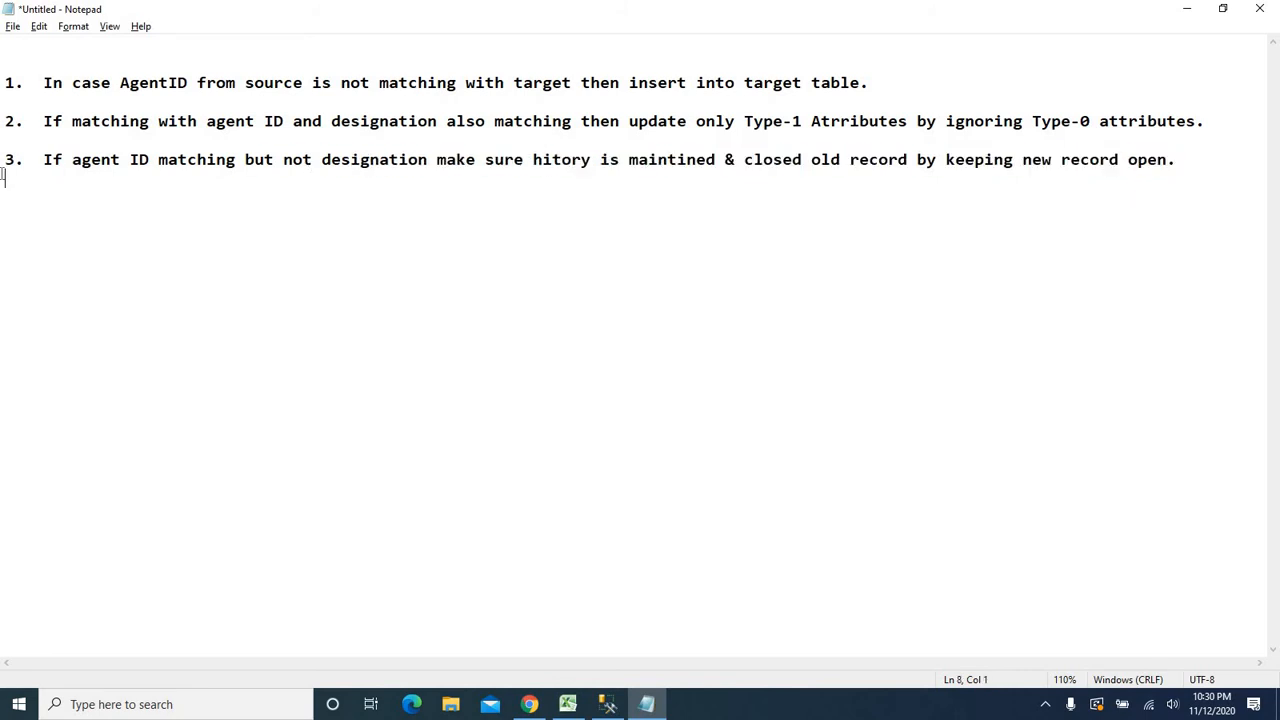
left_click(1186, 14)
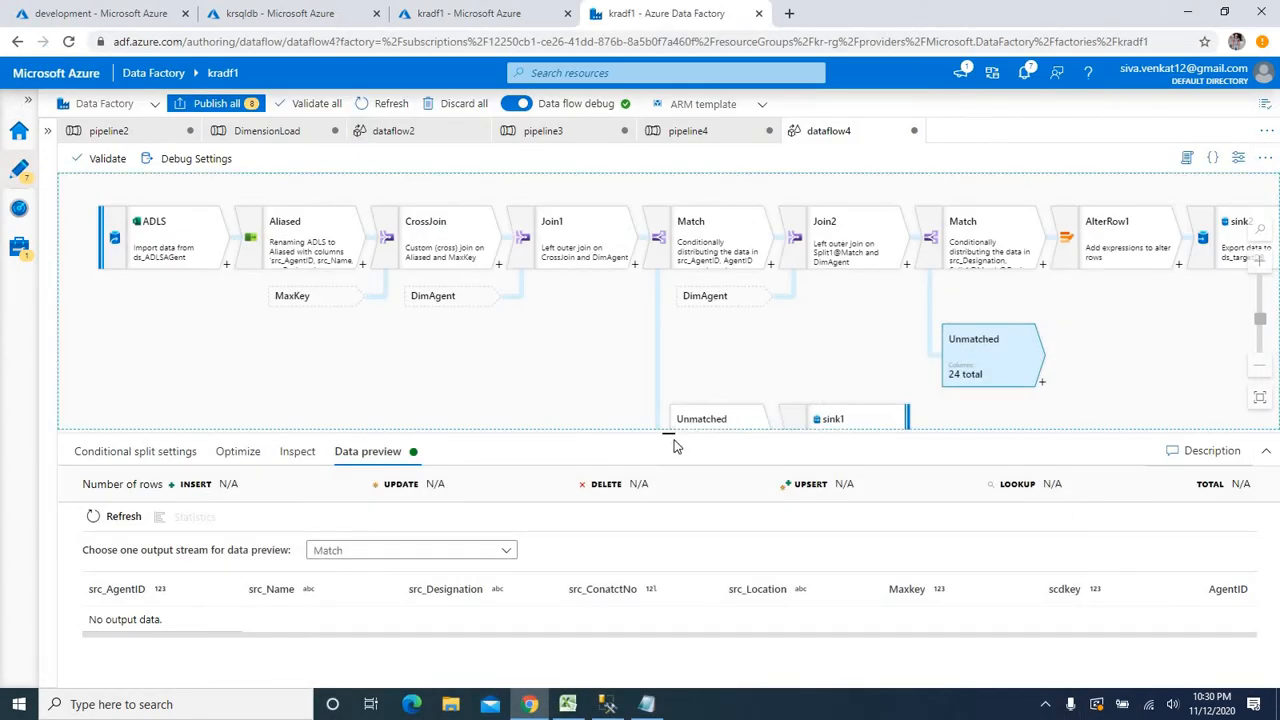
Examine the Match and Unmatched branches of both conditional splits and the sink receiving the unmatched agents
left_click_drag(674, 446, 674, 502)
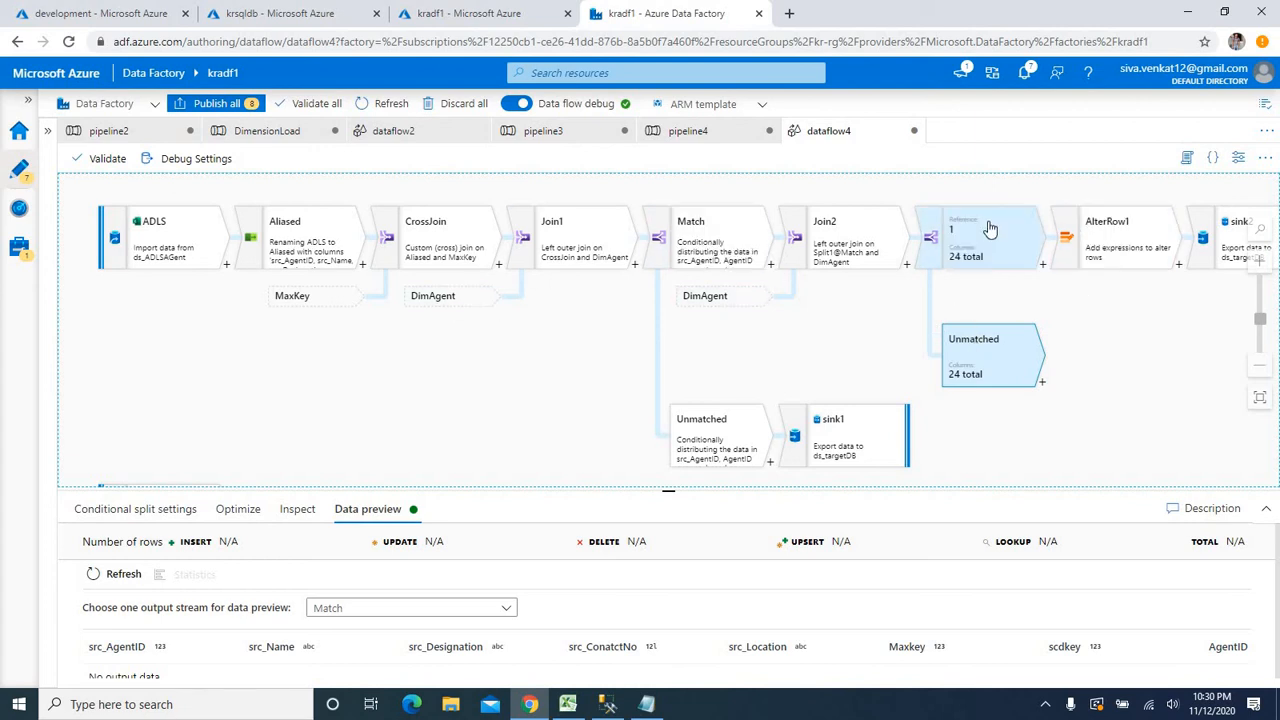
left_click(736, 233)
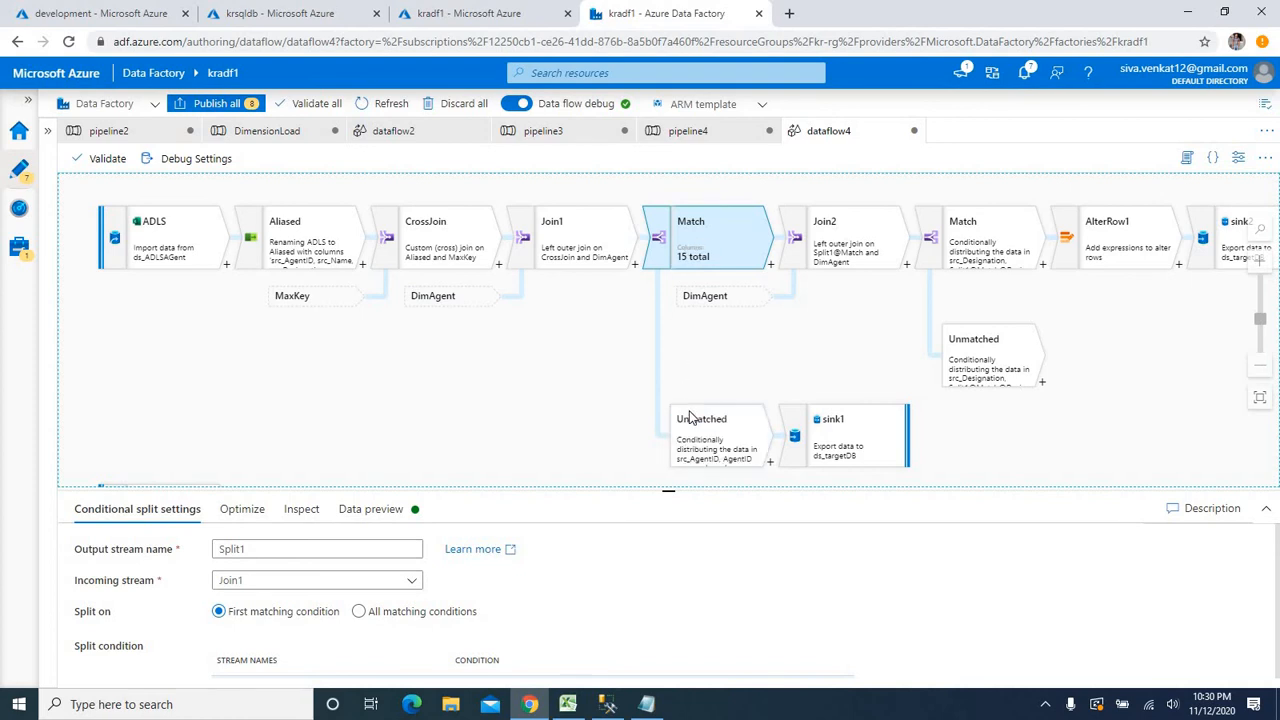
left_click(820, 432)
left_click(928, 235)
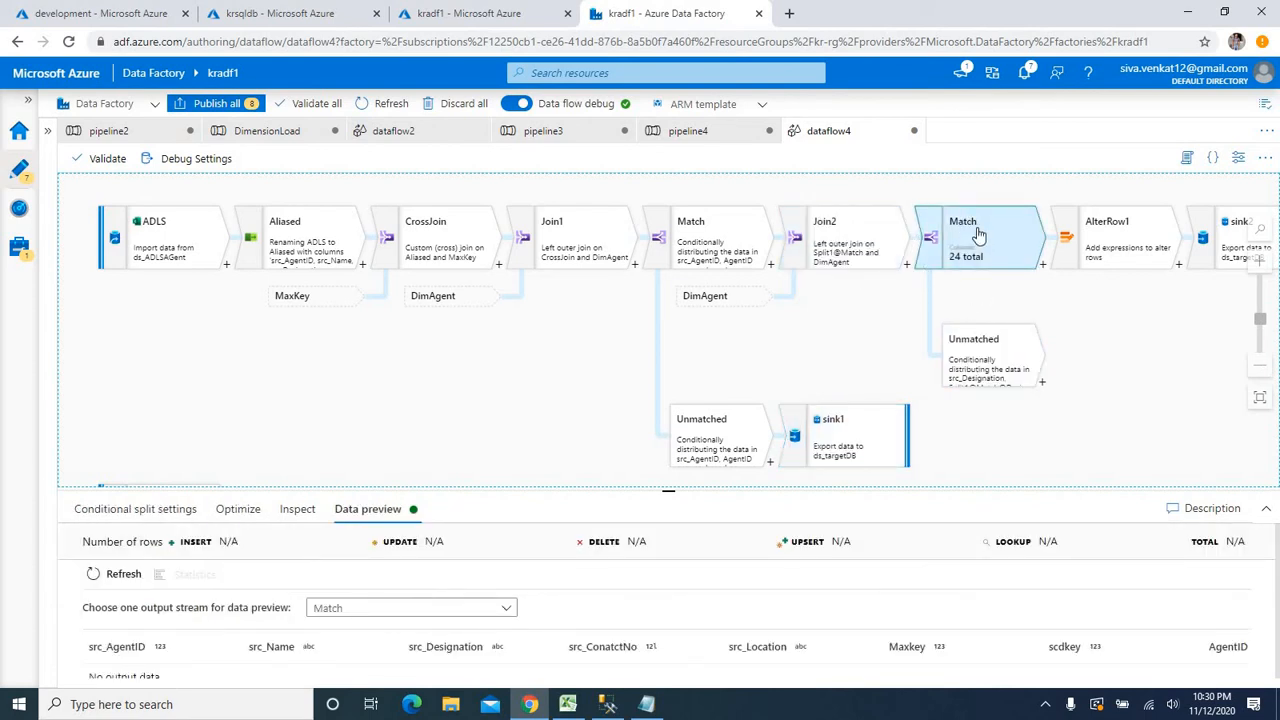
left_click(980, 348)
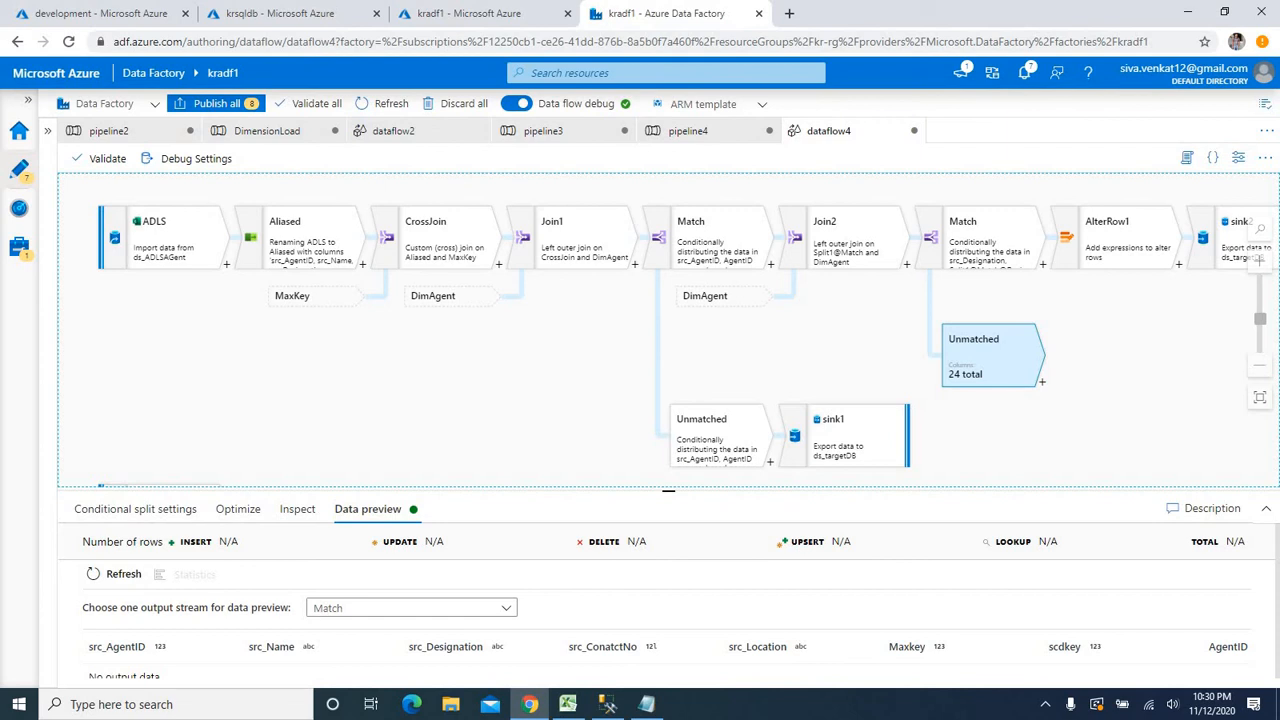
left_click(978, 258)
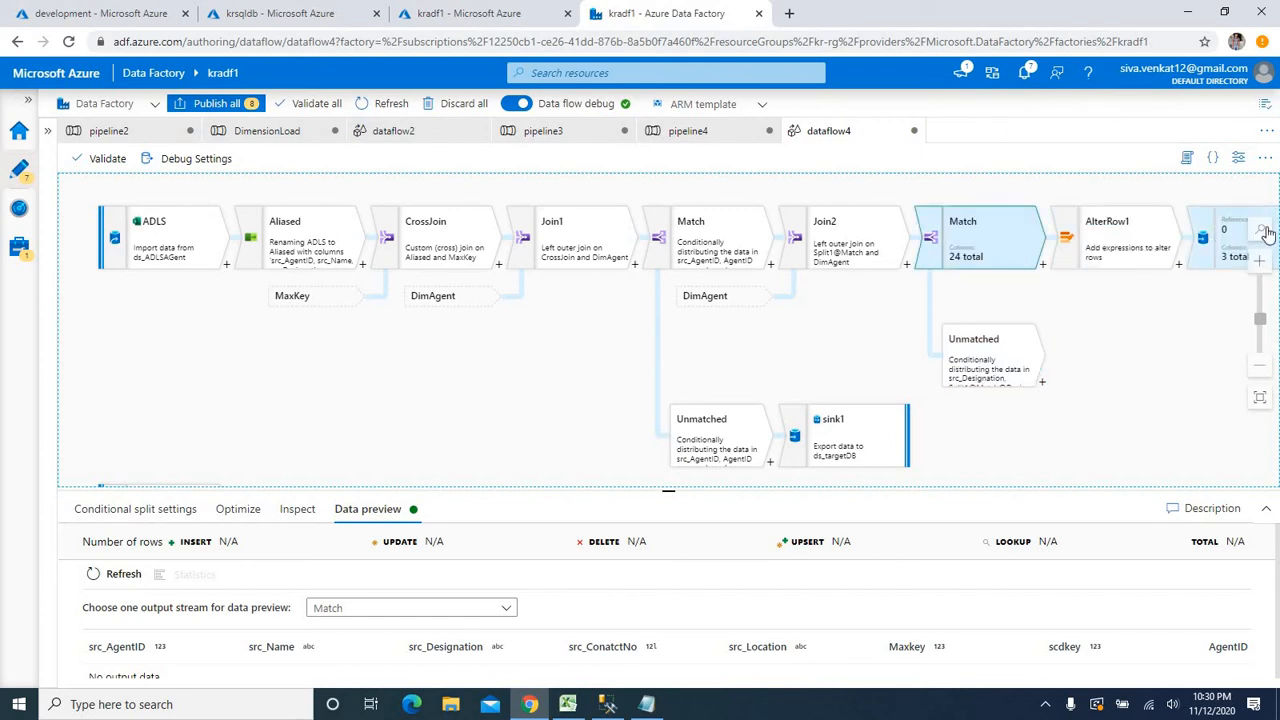
left_click(986, 348)
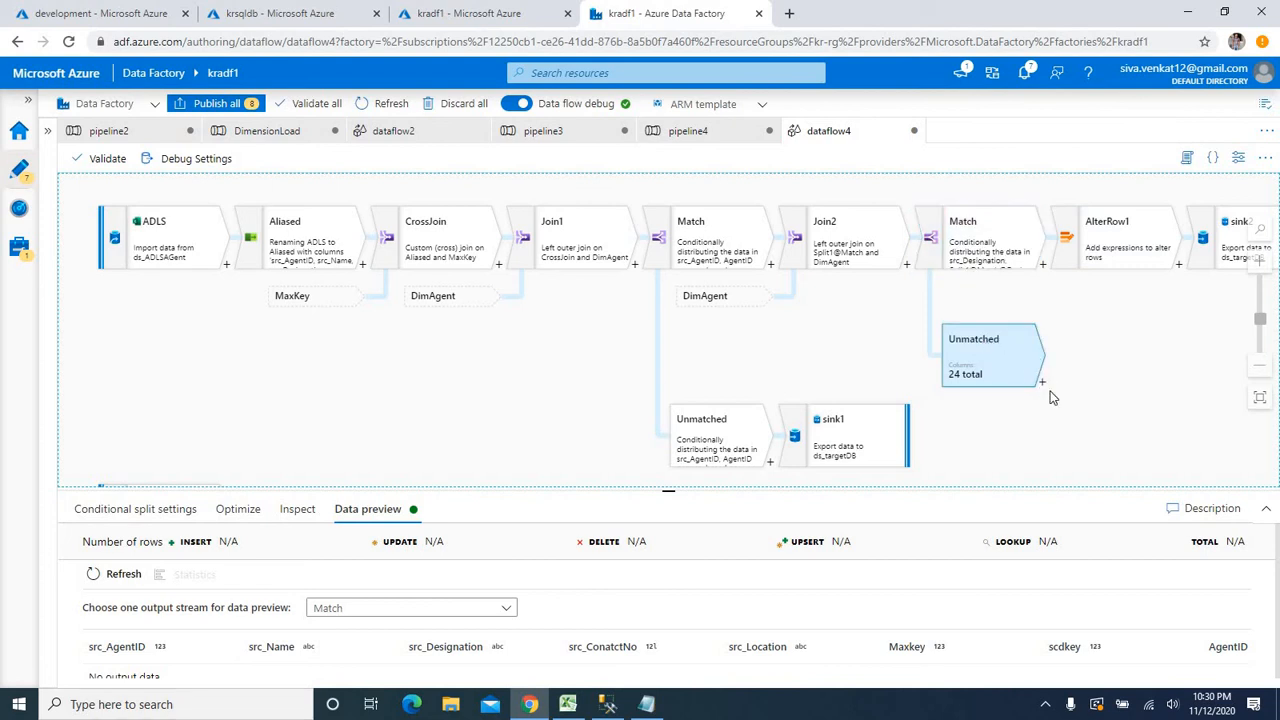
Add a sink to the Unmatched stream of the second conditional split
left_click_drag(858, 490, 858, 541)
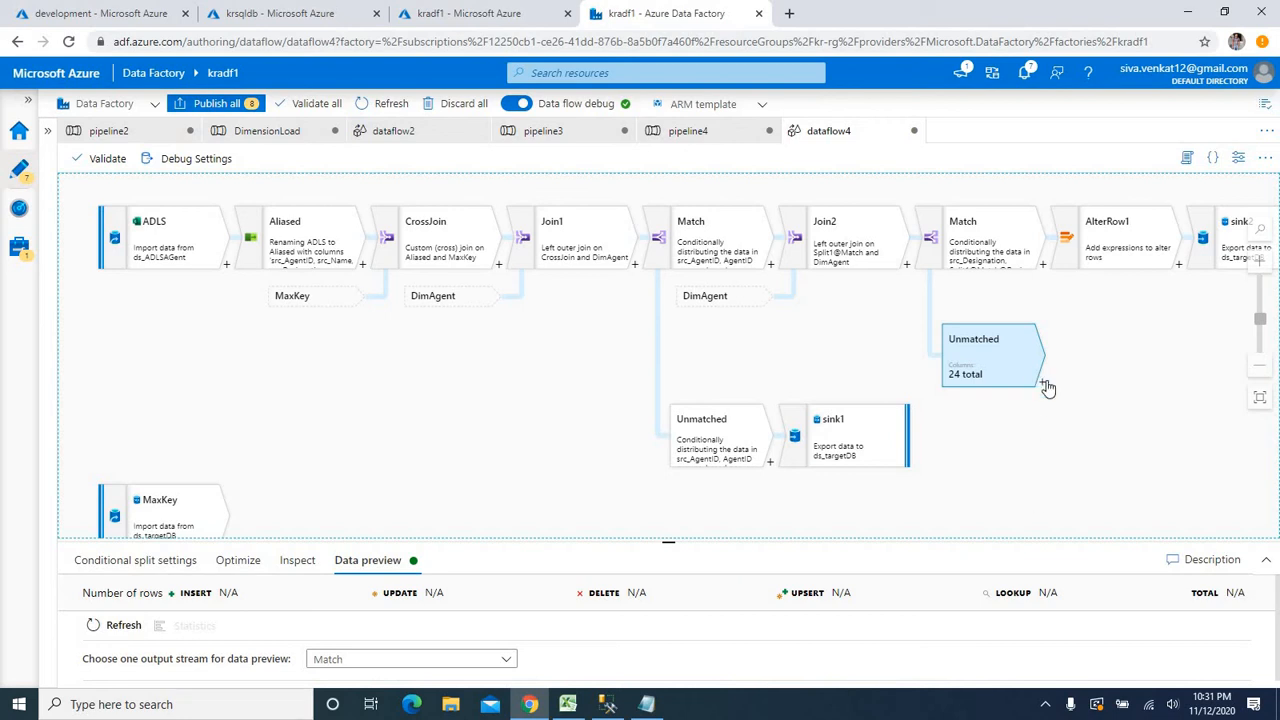
left_click_drag(947, 505, 666, 480)
left_click(740, 357)
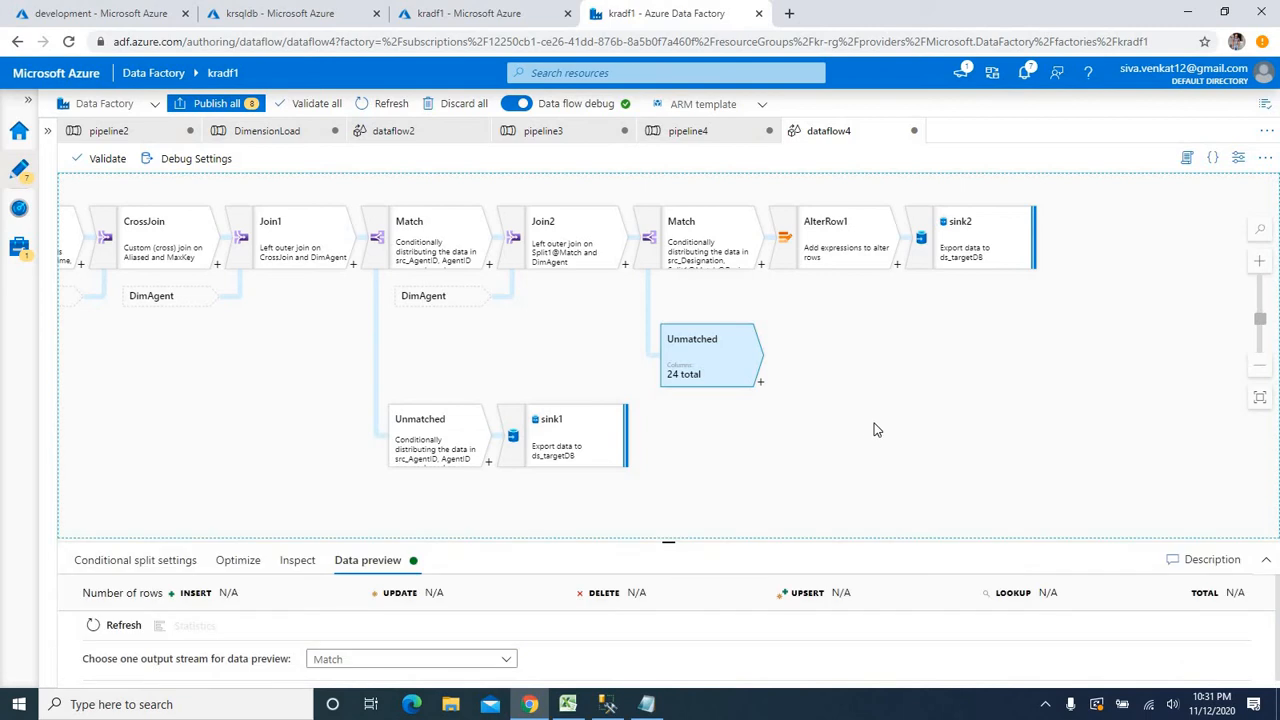
left_click(764, 380)
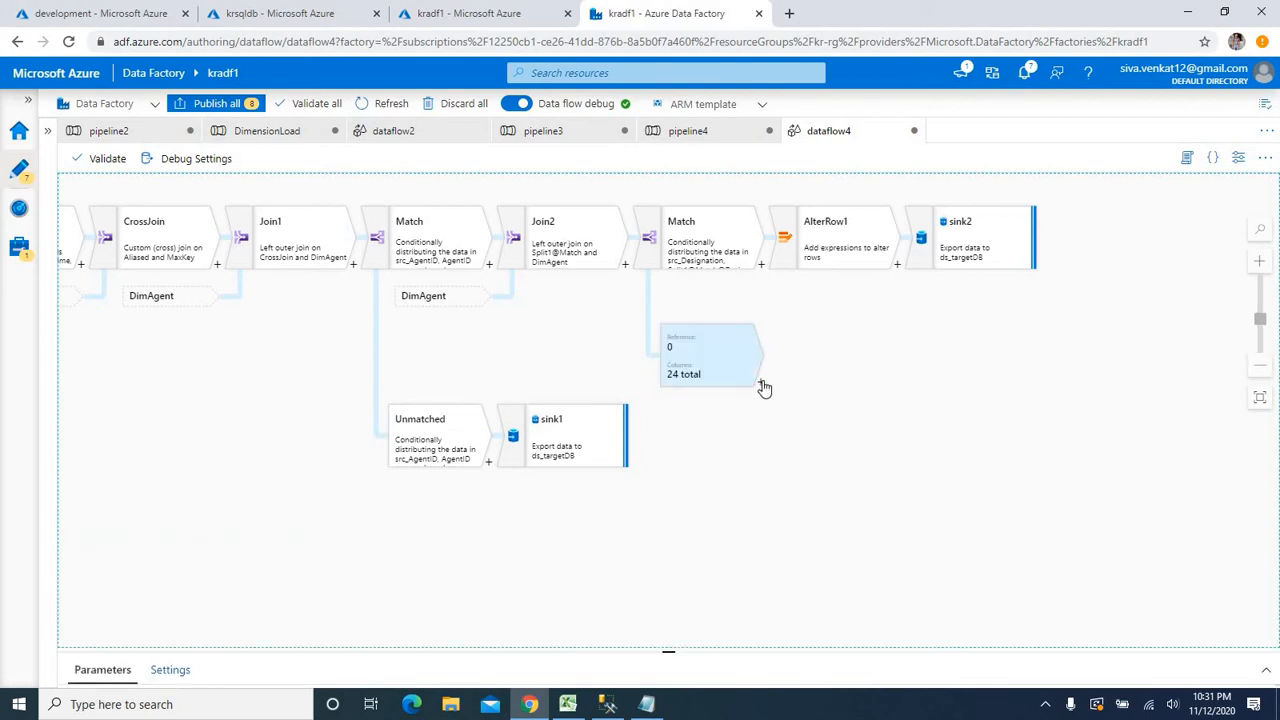
left_click(761, 382)
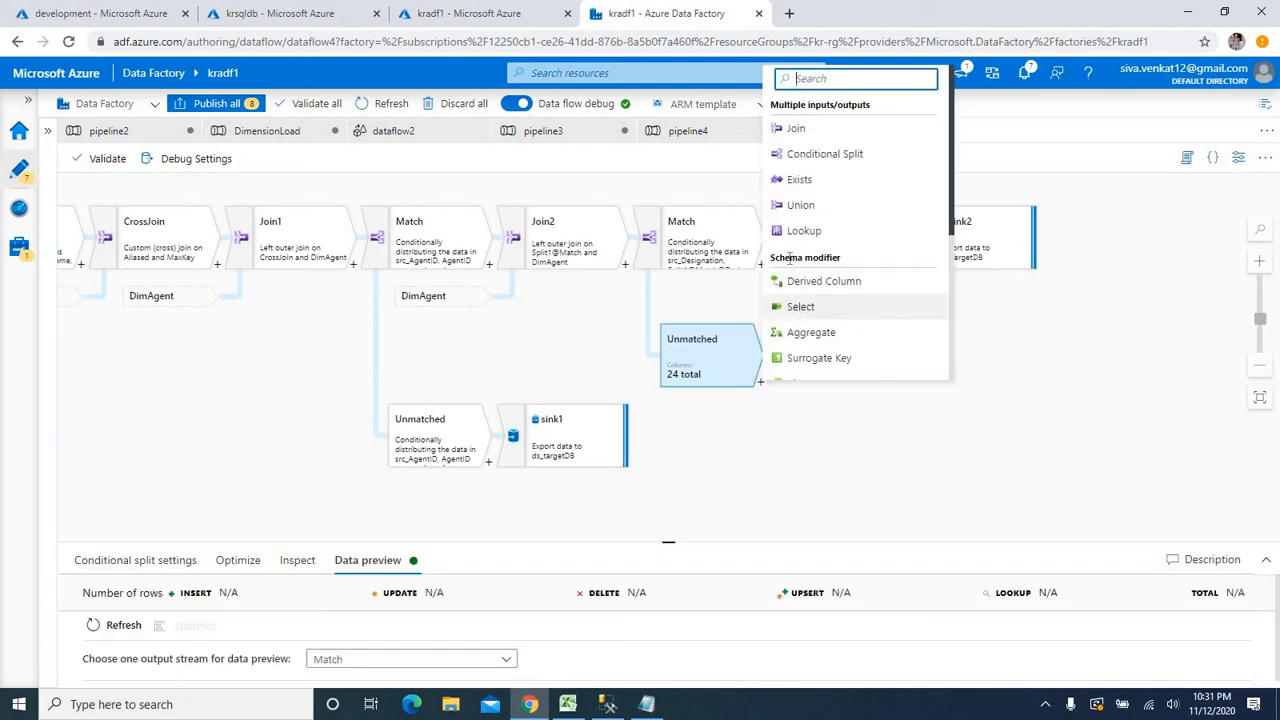
scroll(842, 345, "down", 3)
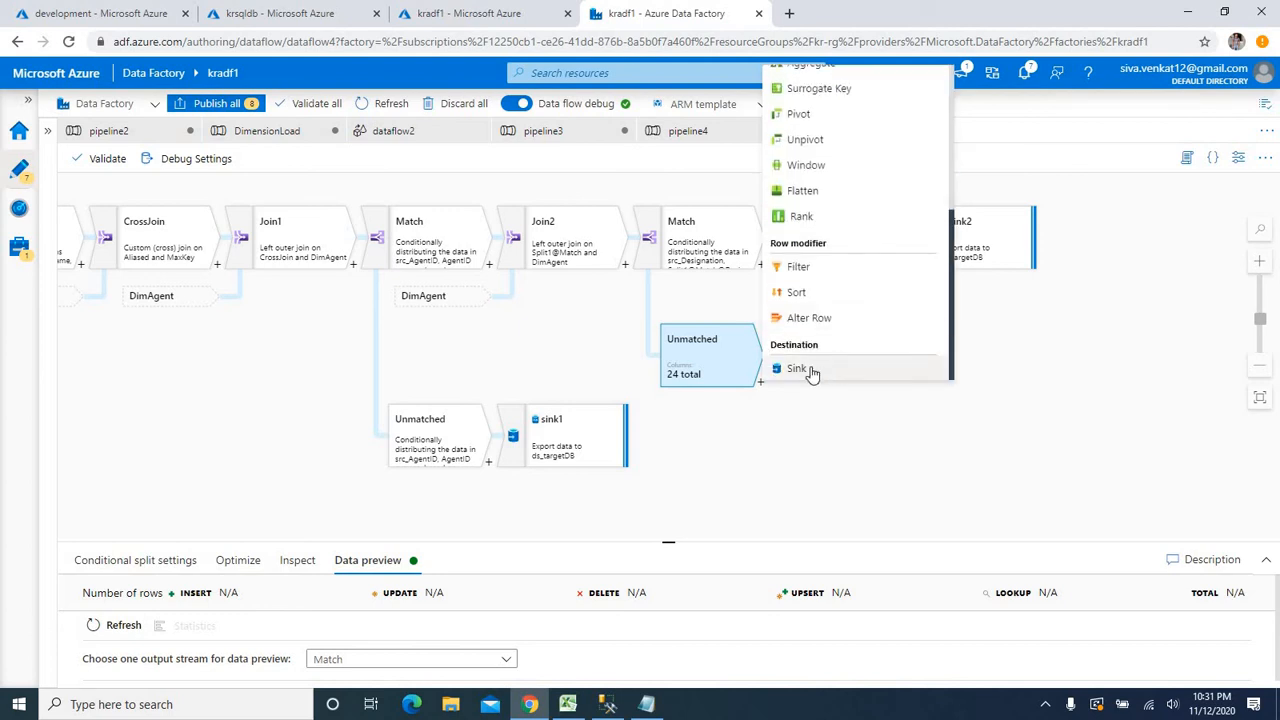
left_click(812, 370)
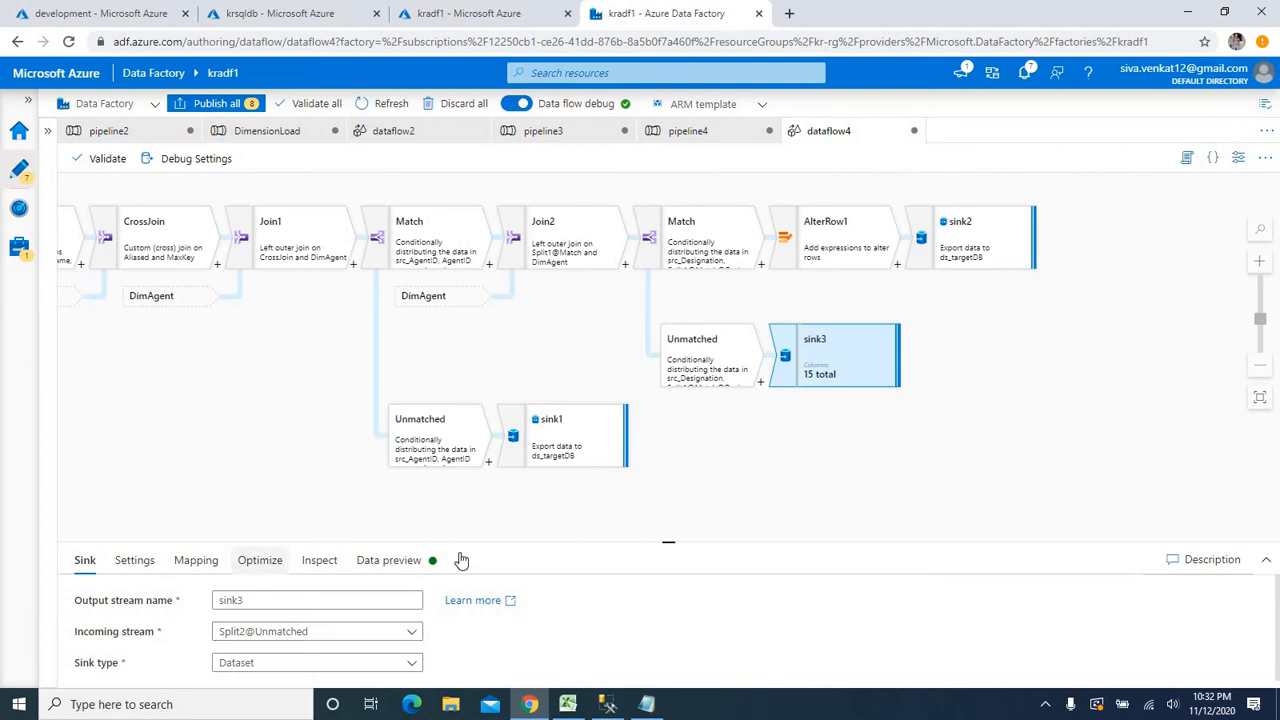
Set the dataset of sink3 to ds_targetDB
left_click_drag(668, 542, 668, 416)
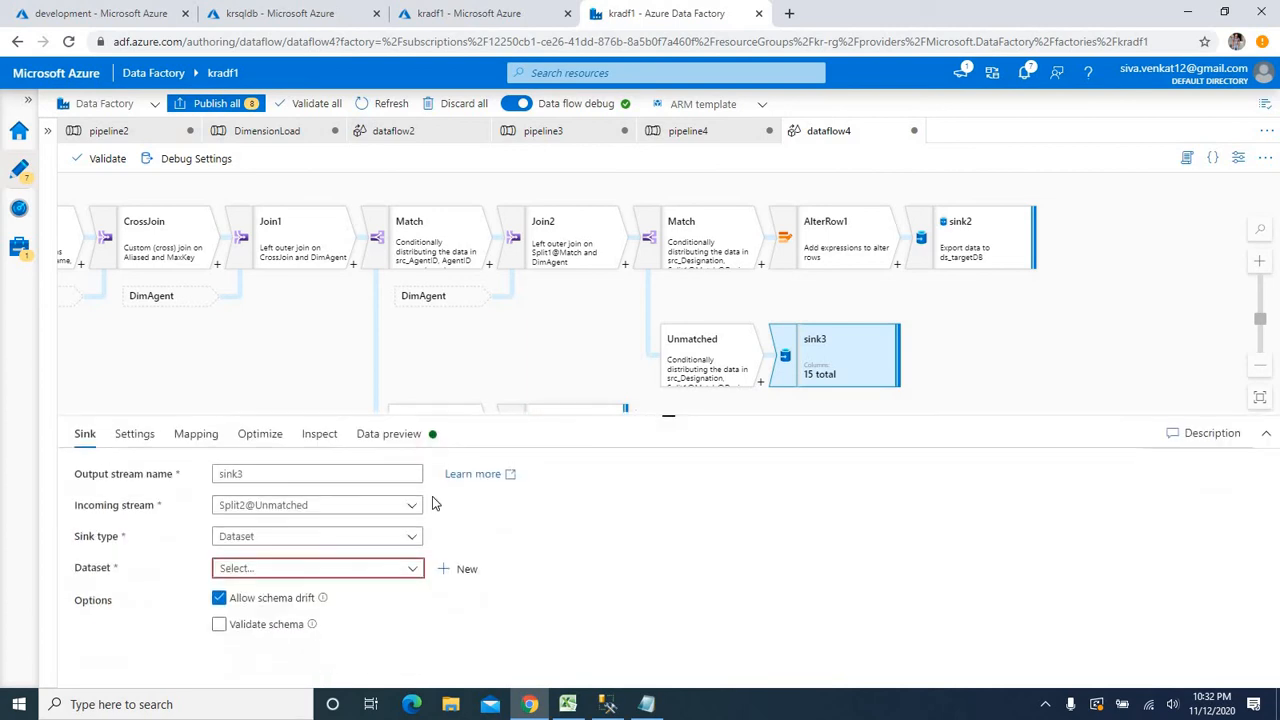
left_click(401, 570)
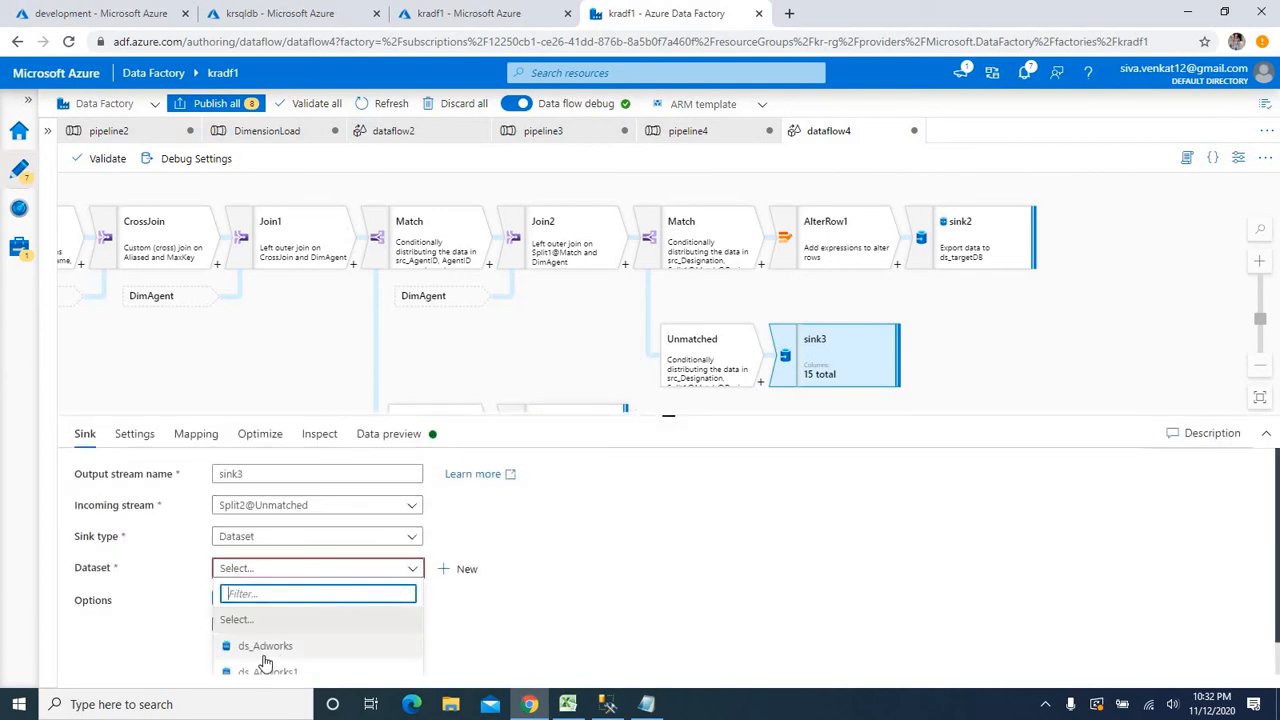
left_click(265, 661)
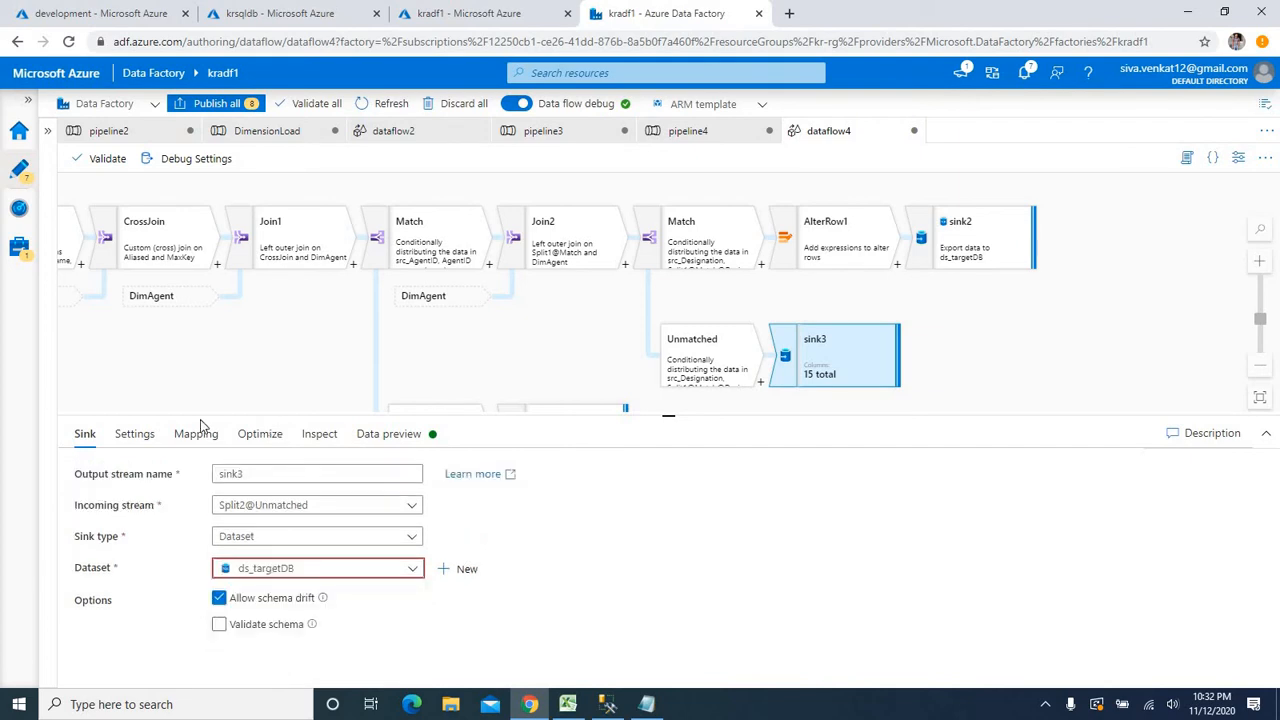
Turn off auto mapping for sink3 and remove the scdkey column from its mappings
left_click(134, 437)
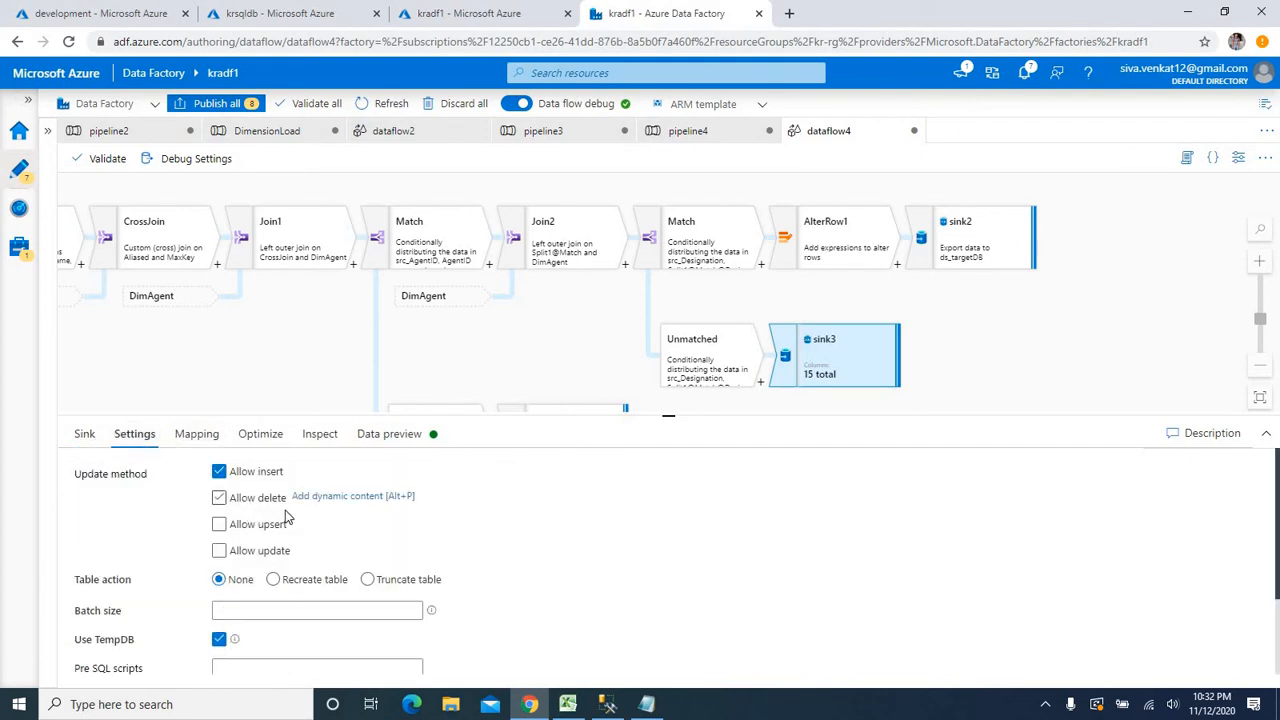
left_click(199, 436)
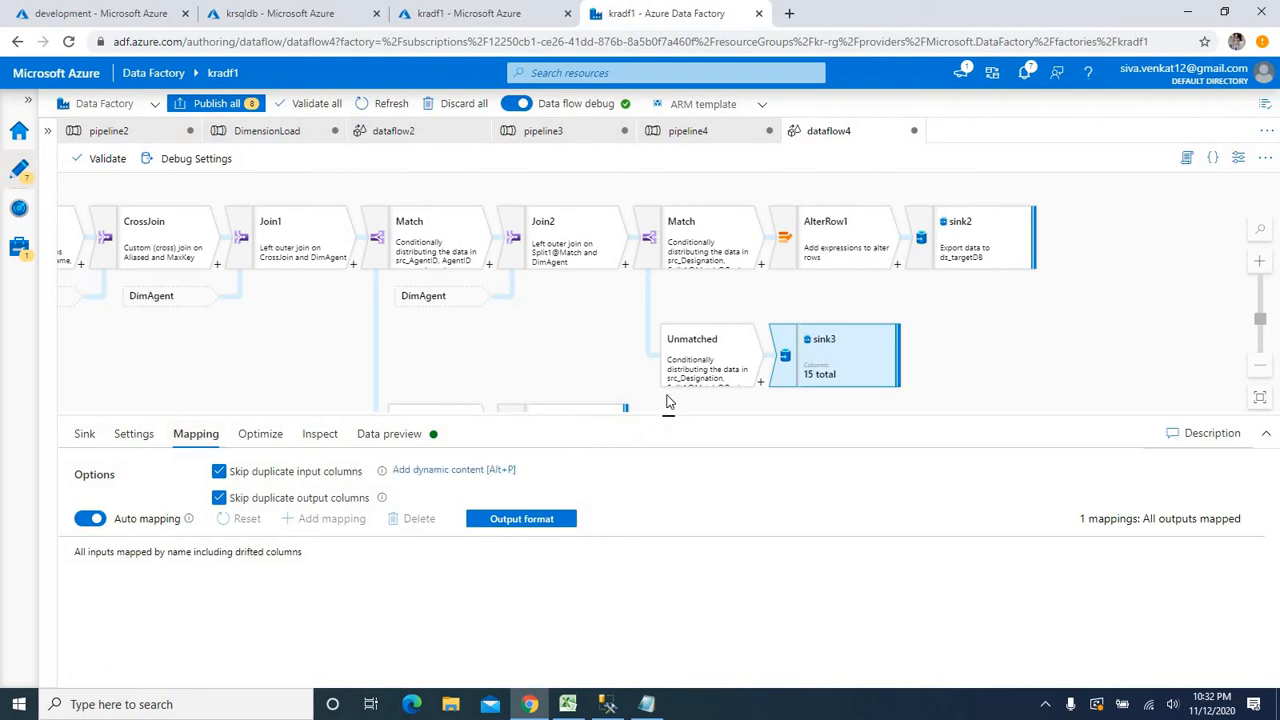
left_click_drag(668, 401, 667, 345)
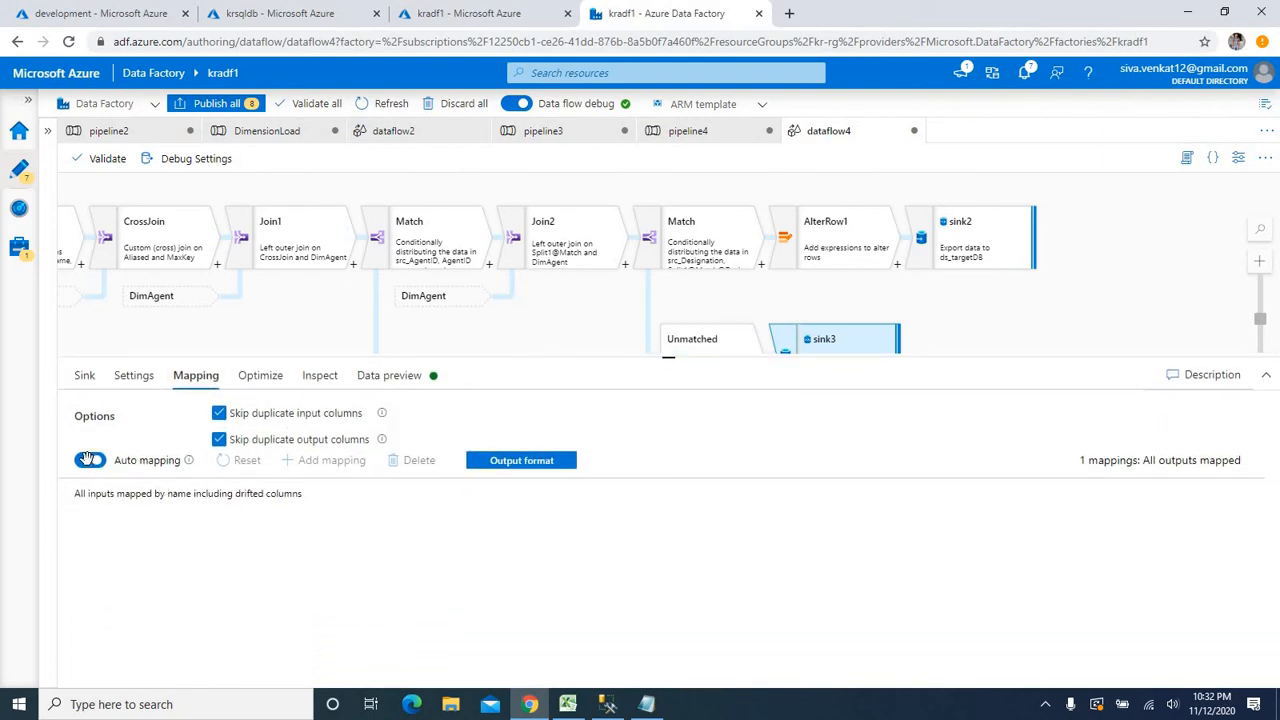
left_click(90, 461)
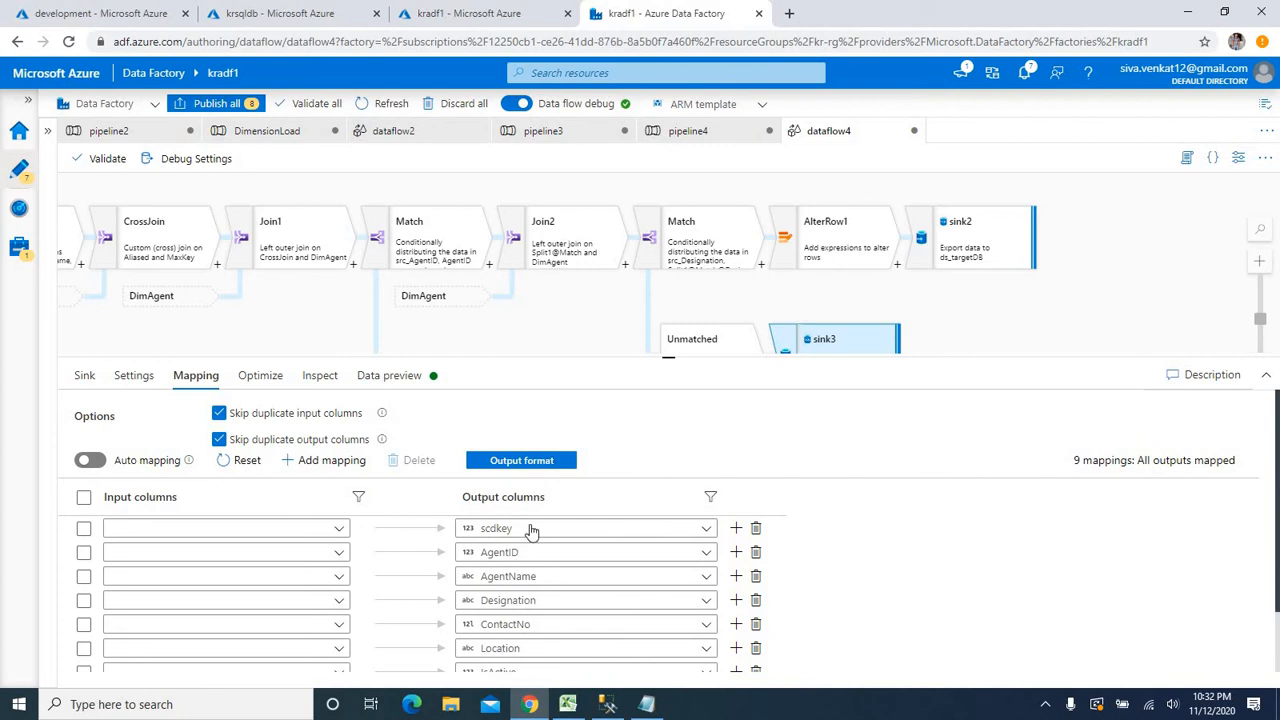
left_click(756, 529)
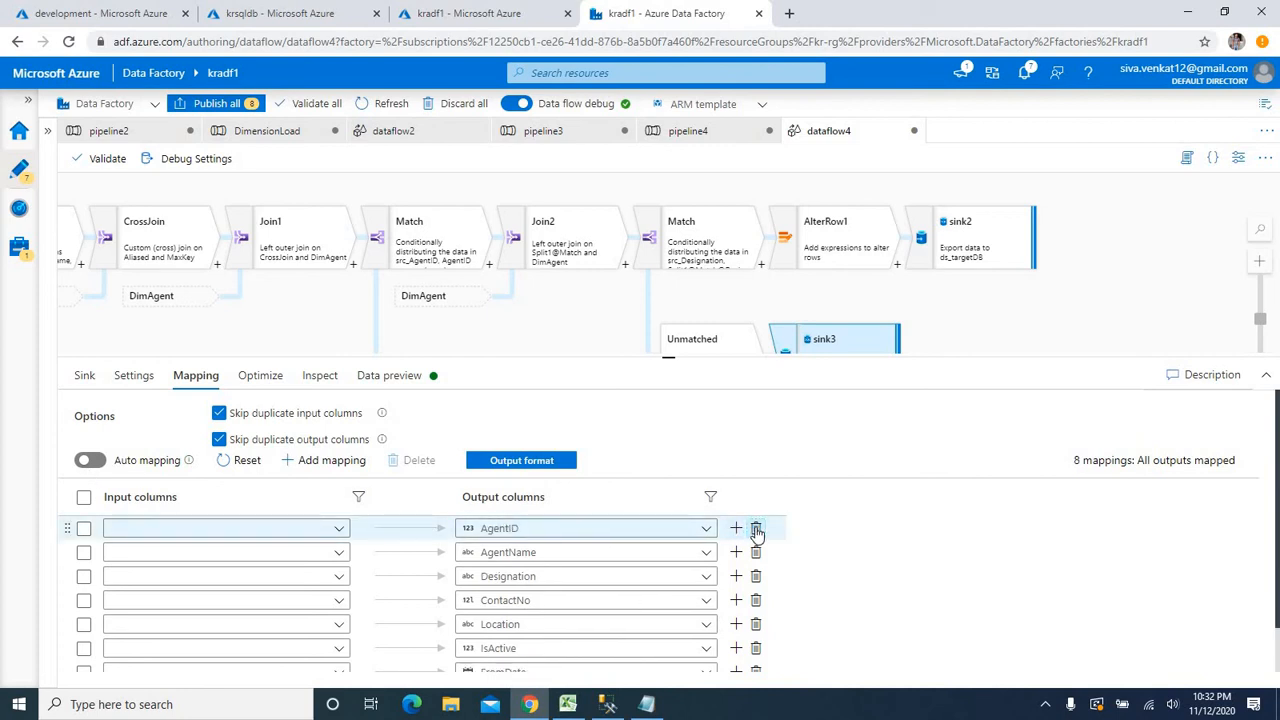
Map src_AgentID to AgentID, src_Name to AgentName and src_Designation to Designation in sink3
left_click(340, 530)
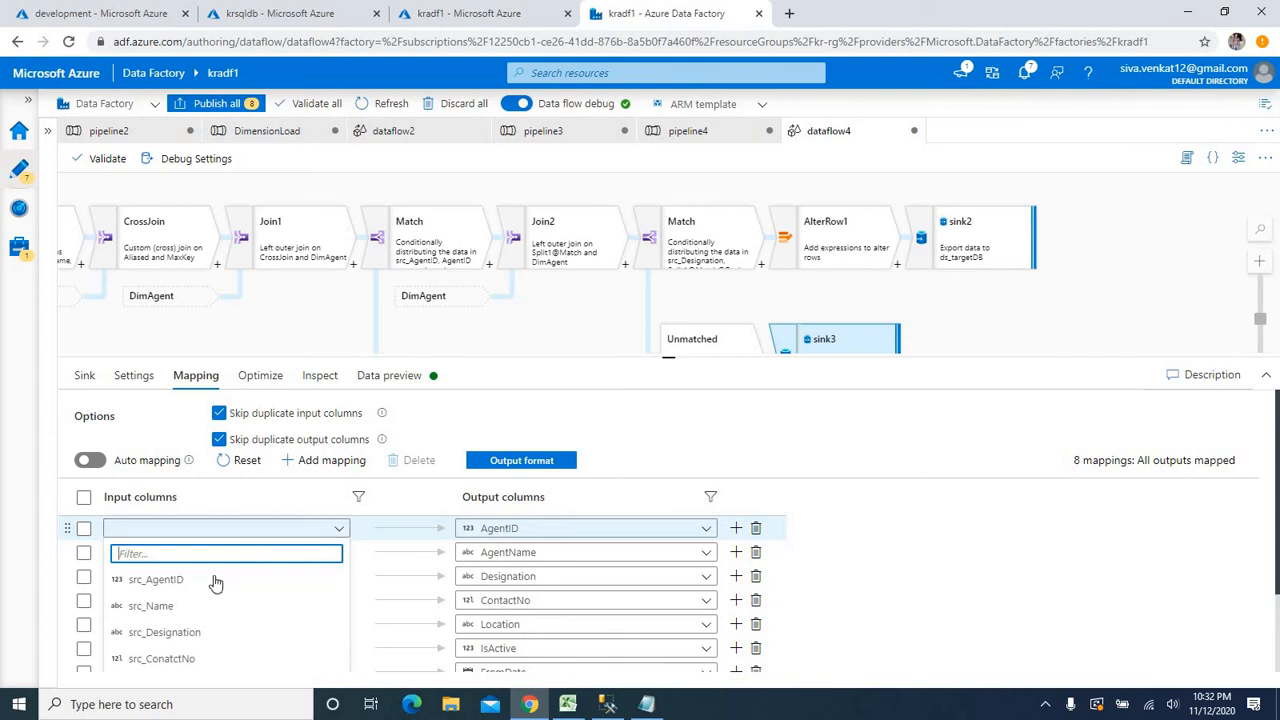
left_click(175, 580)
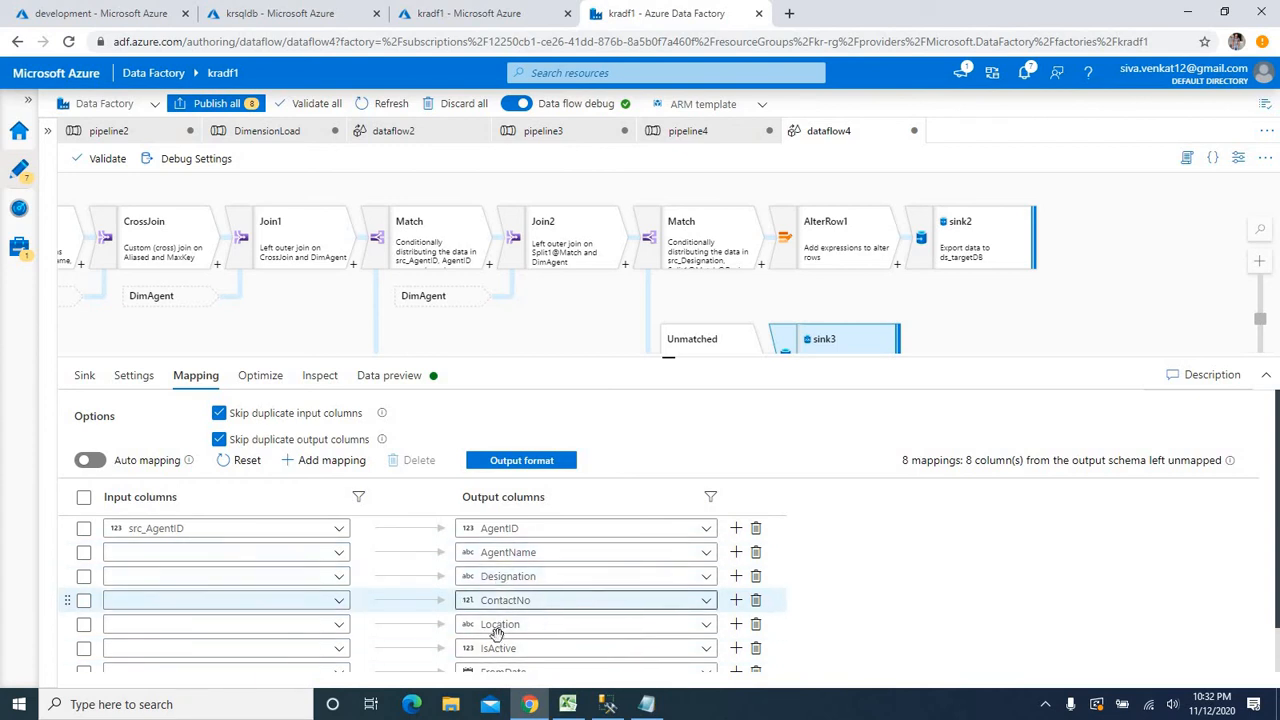
left_click(340, 556)
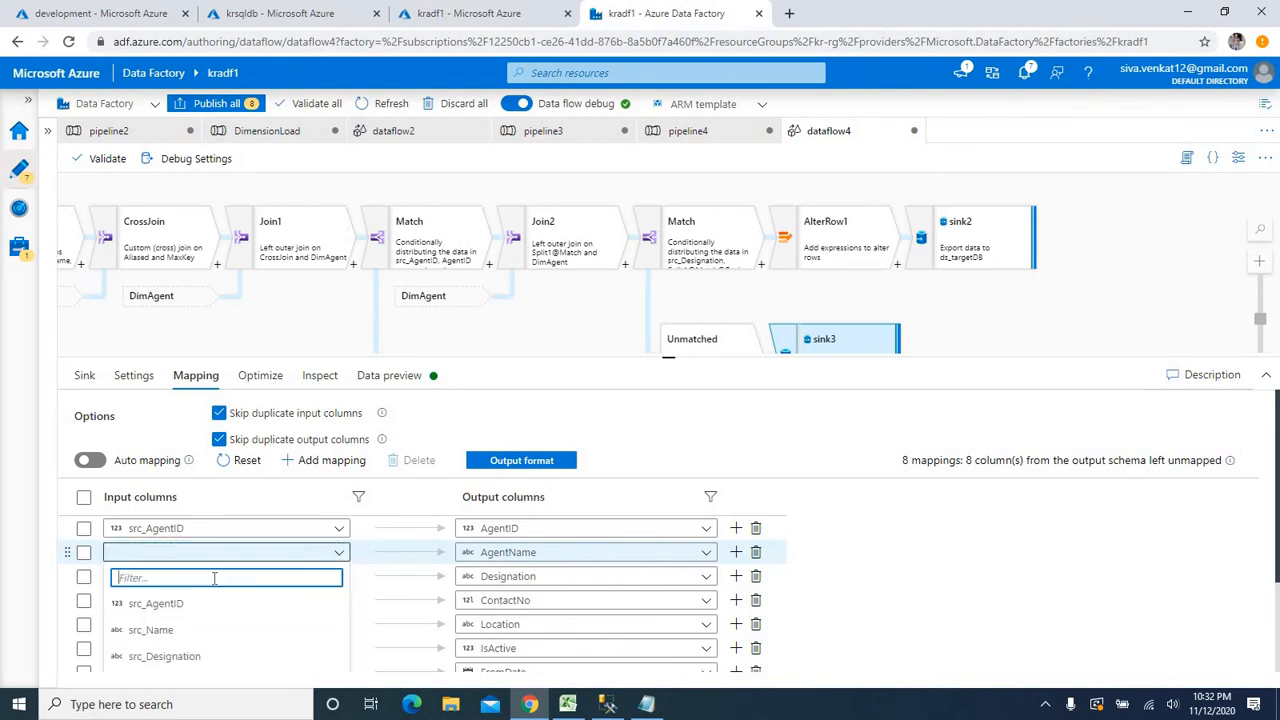
left_click(150, 629)
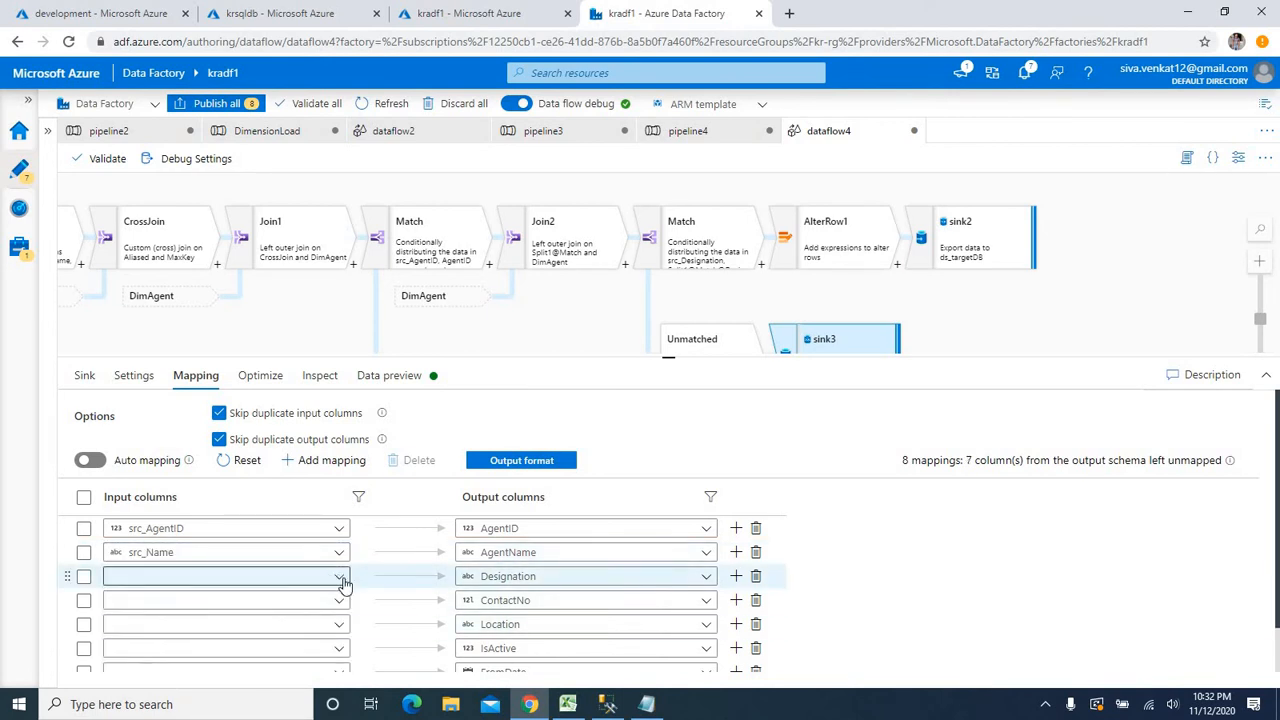
left_click(300, 584)
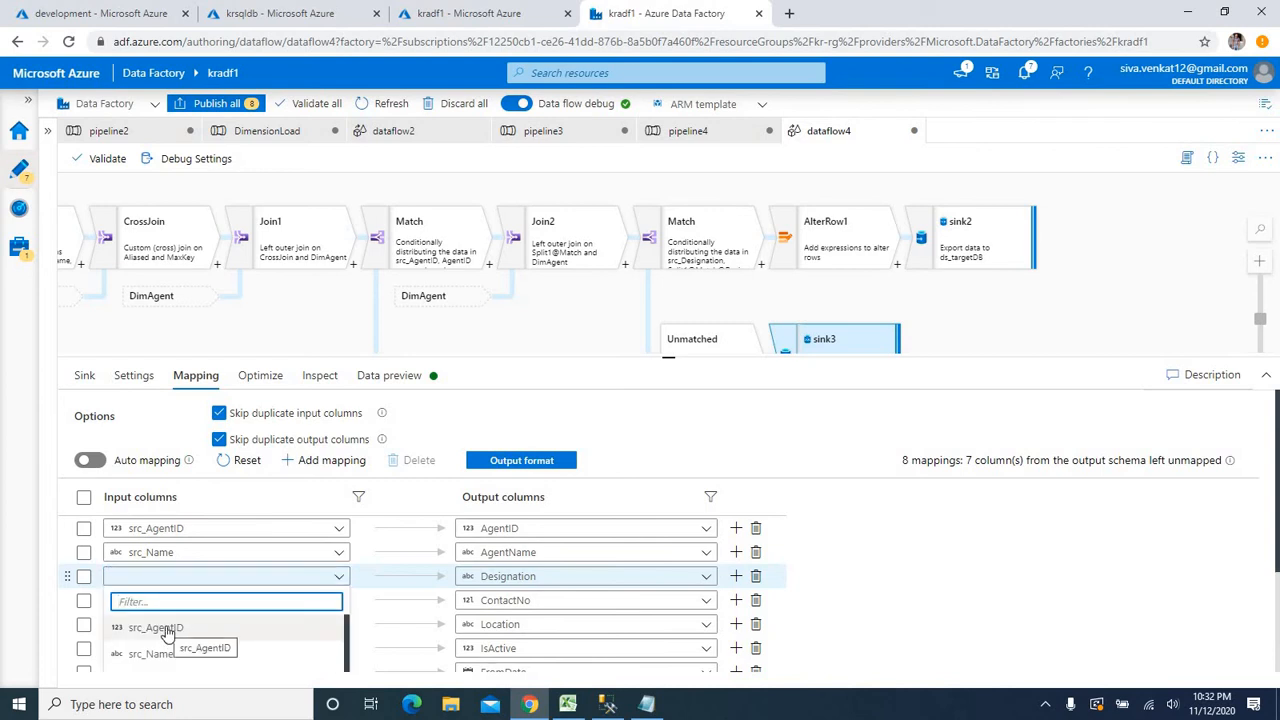
type("de")
left_click(165, 628)
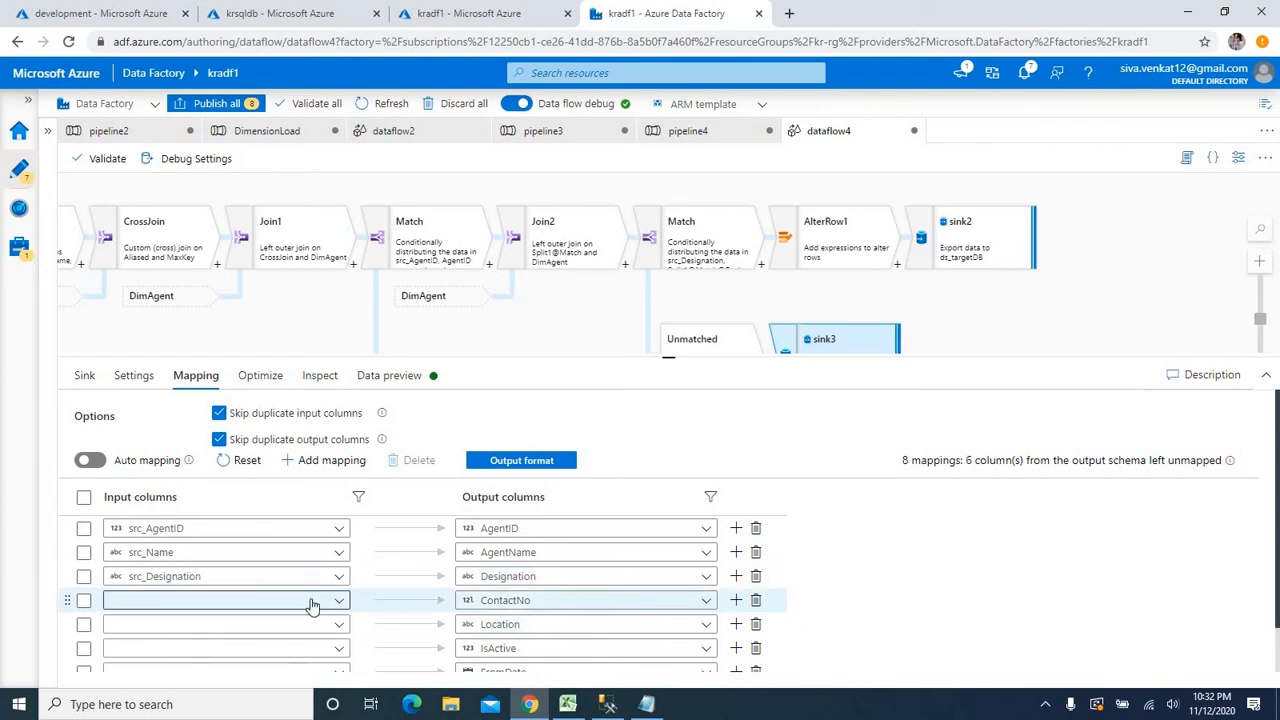
Map src_ConatctNo to ContactNo and src_Location to Location in sink3
left_click(314, 604)
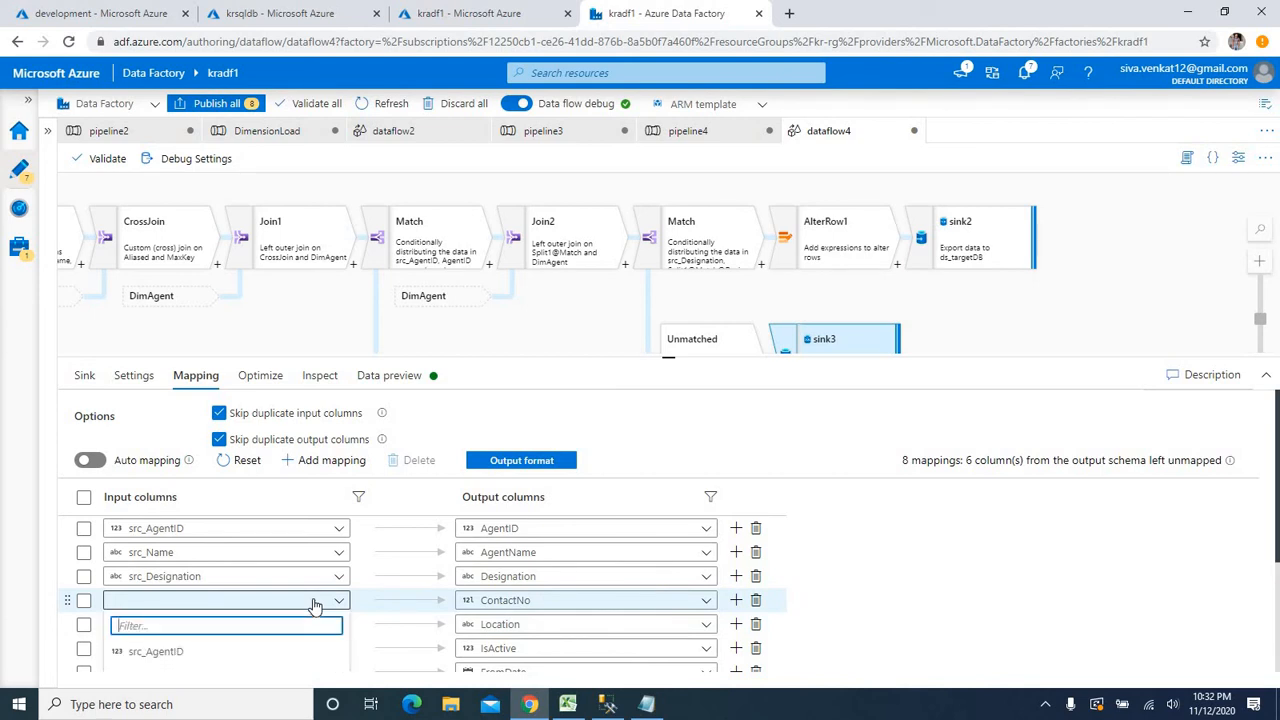
type("con")
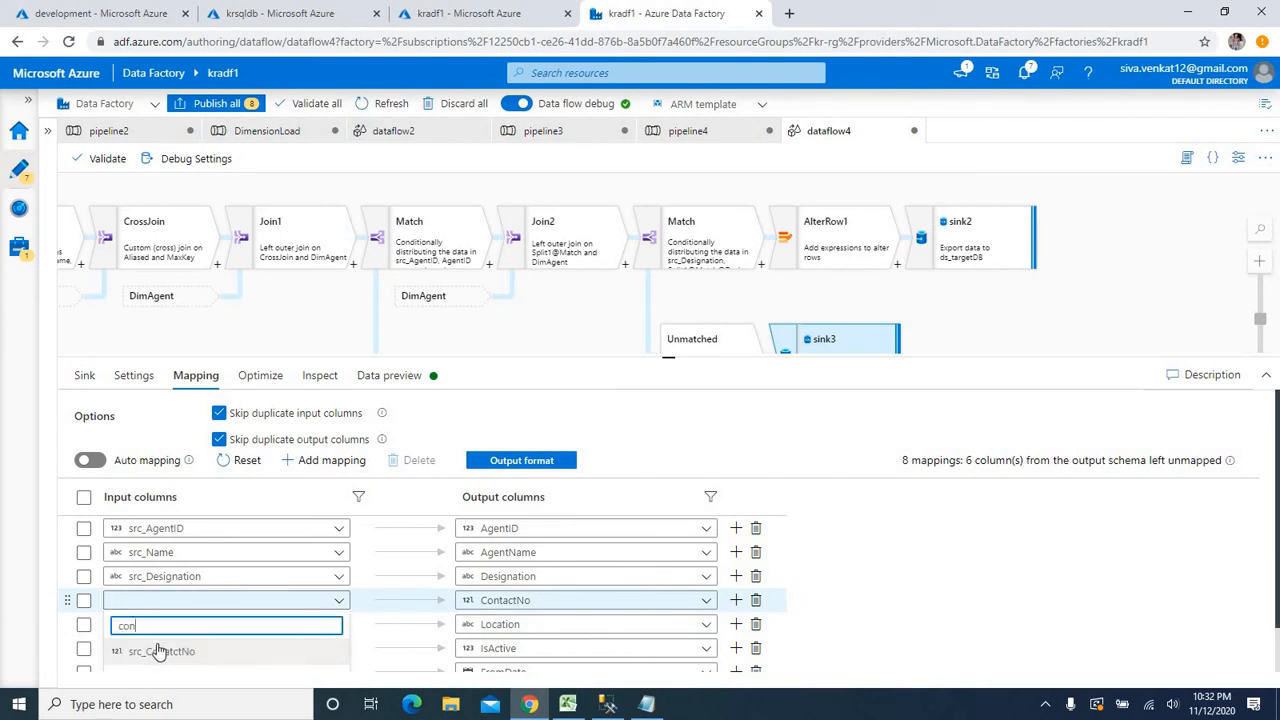
left_click(158, 651)
left_click(330, 628)
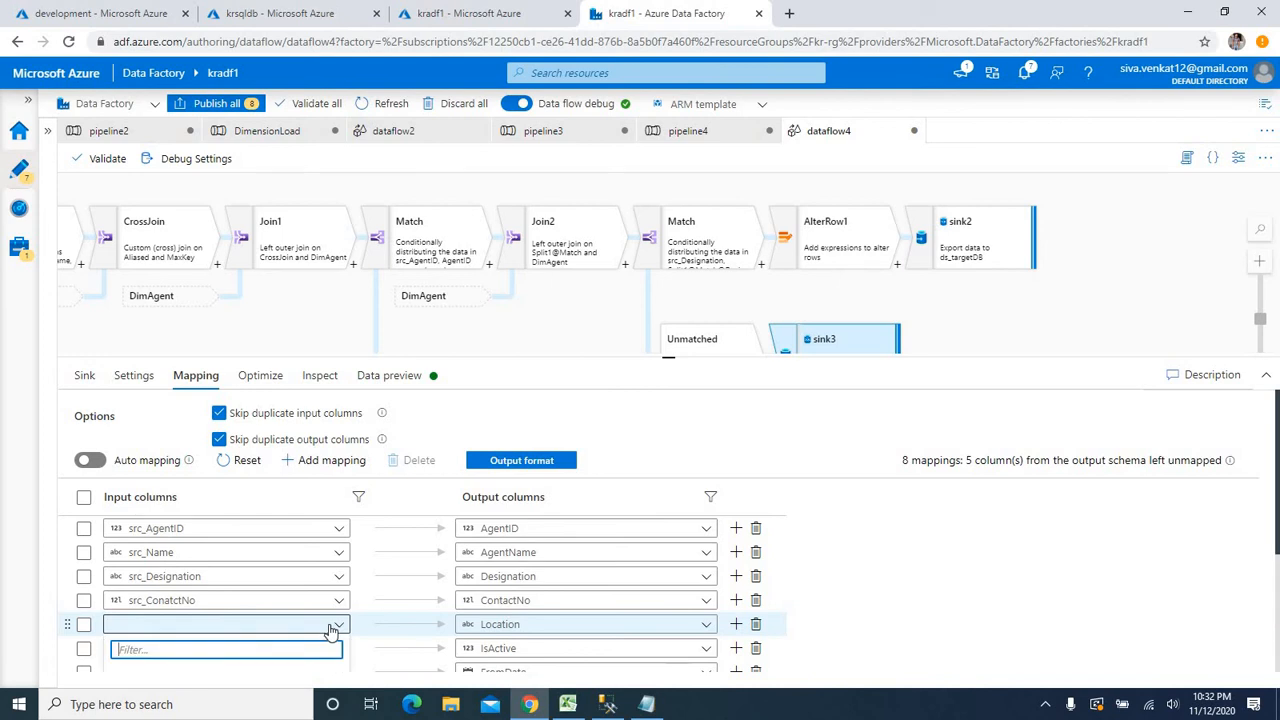
type("loc")
scroll(331, 632, "down", 1)
left_click(317, 629)
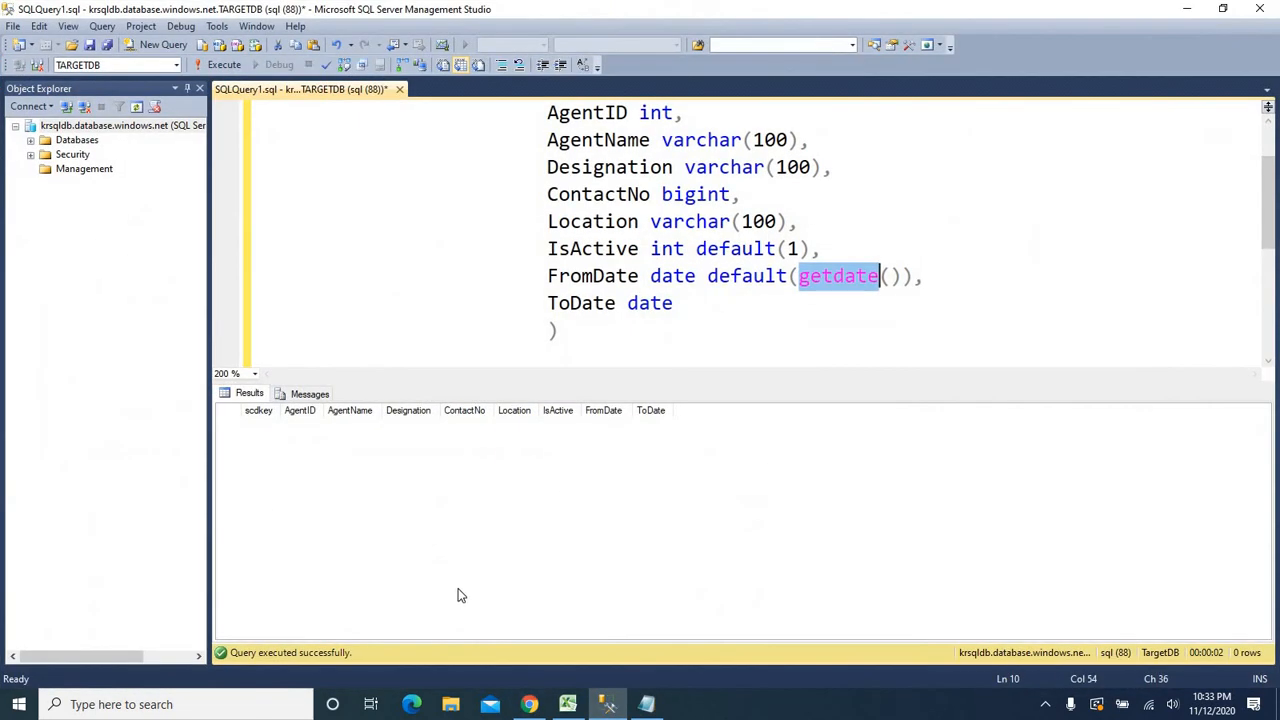
Check the IsActive default in the SQL Server Management Studio table script, and remove the IsActive, FromDate and ToDate mappings from sink3
double_click(715, 250)
key("alt+Tab")
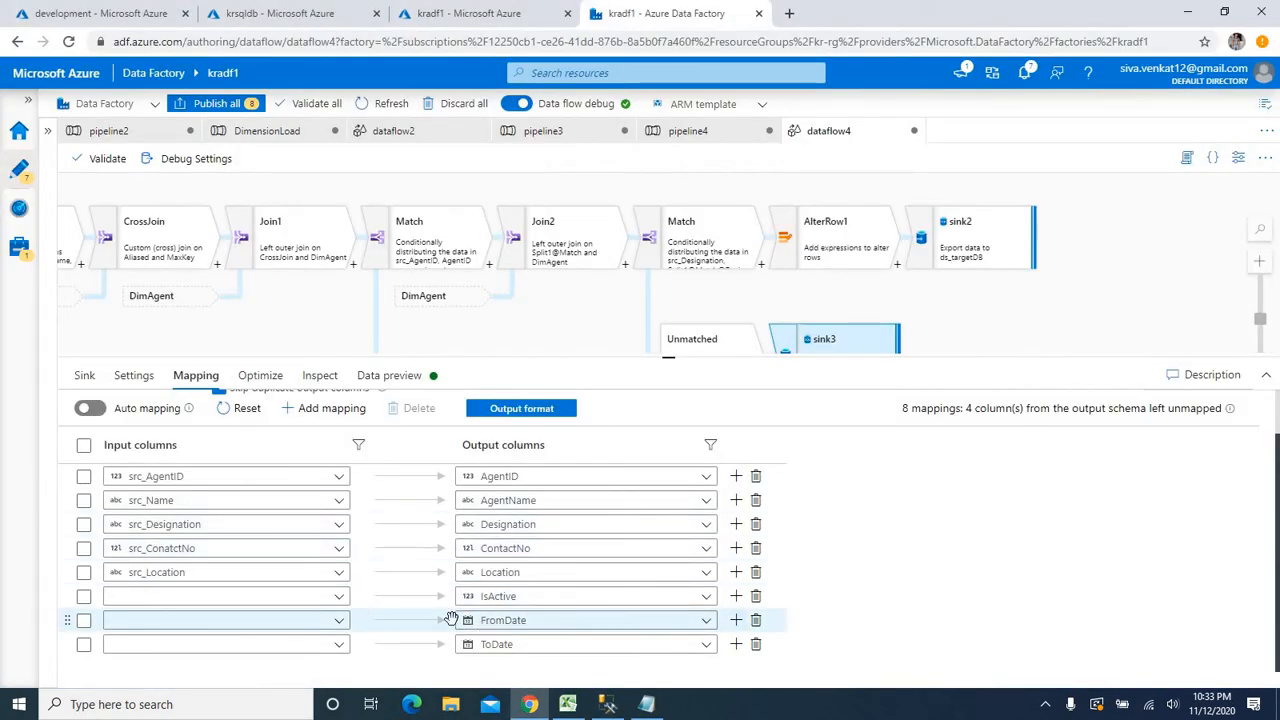
left_click(755, 597)
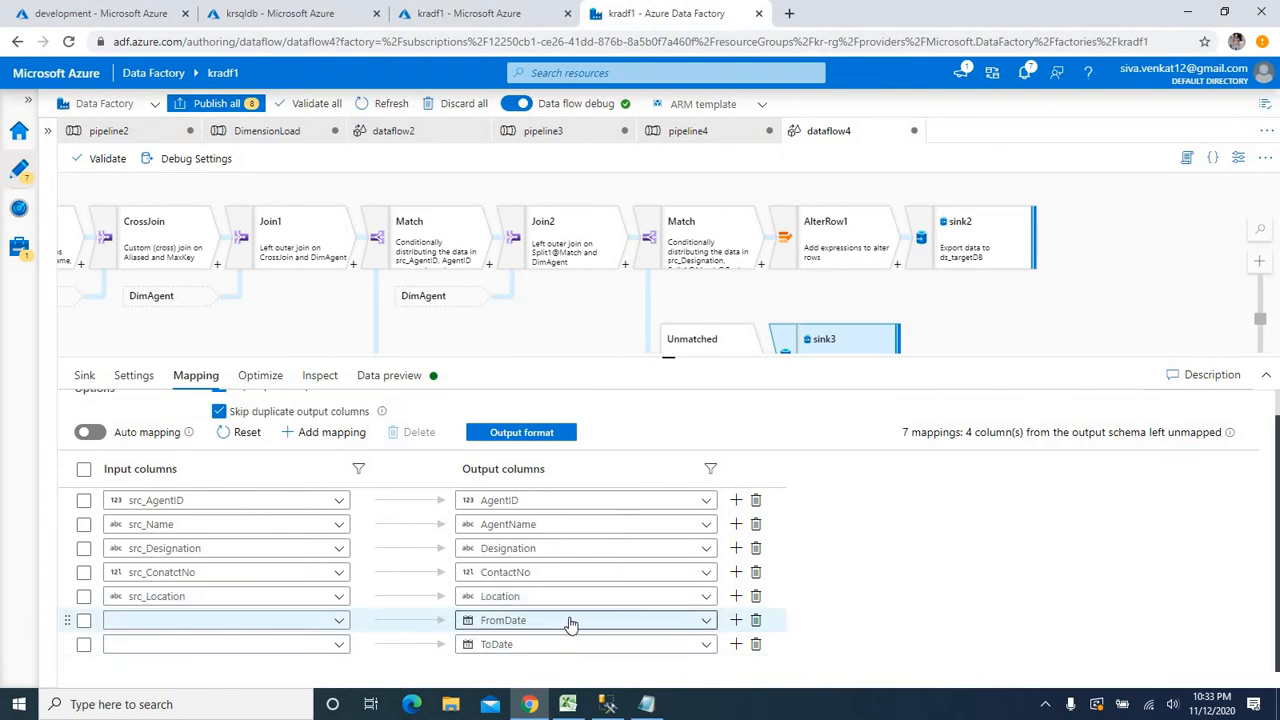
left_click(756, 621)
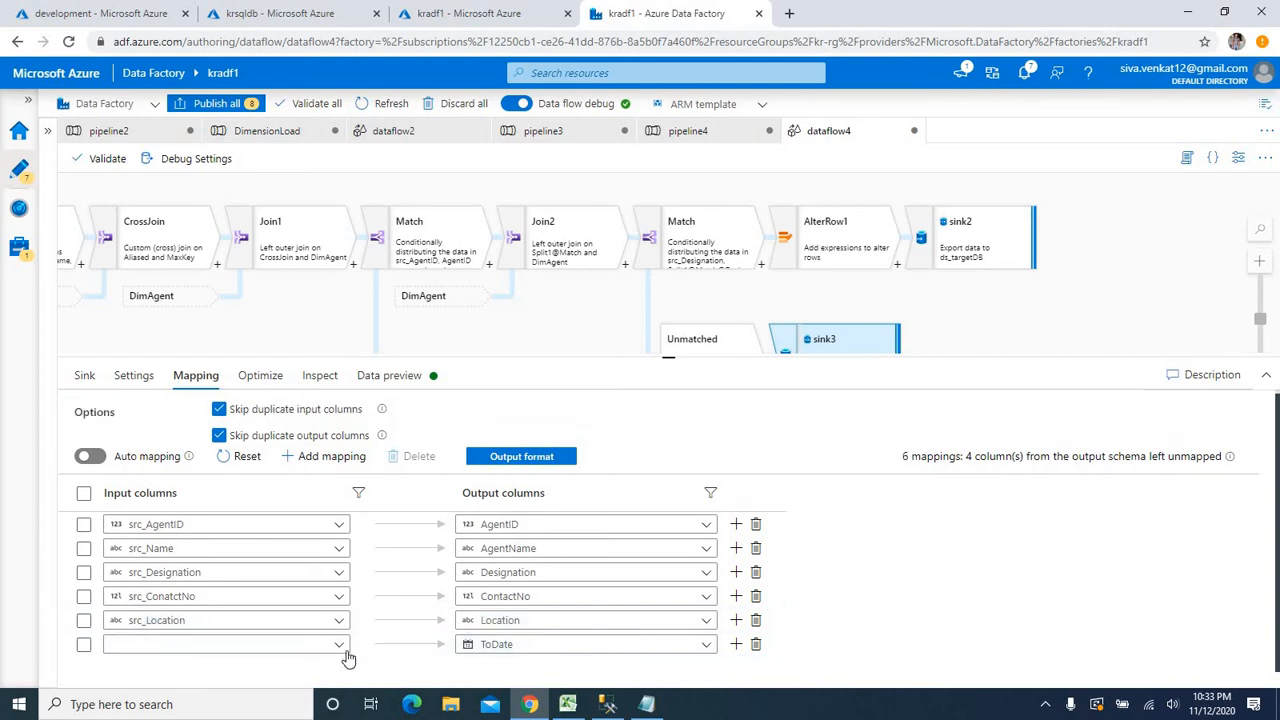
left_click(756, 645)
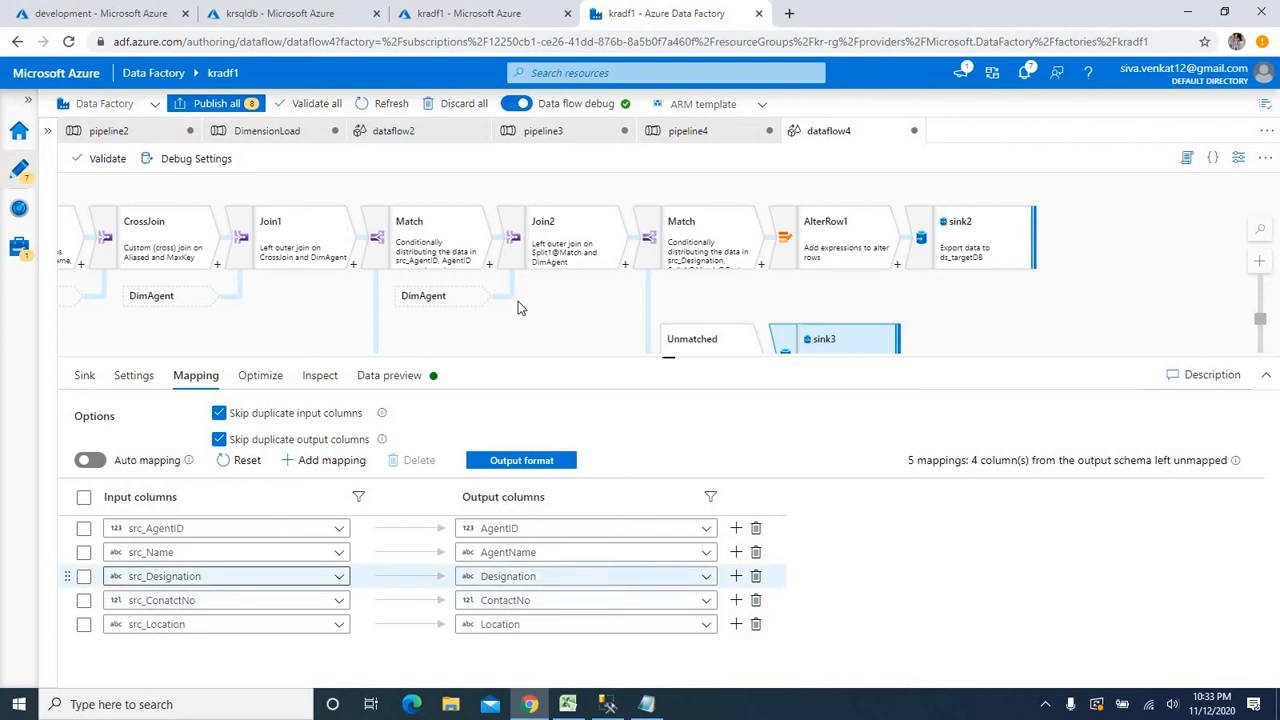
left_click(700, 345)
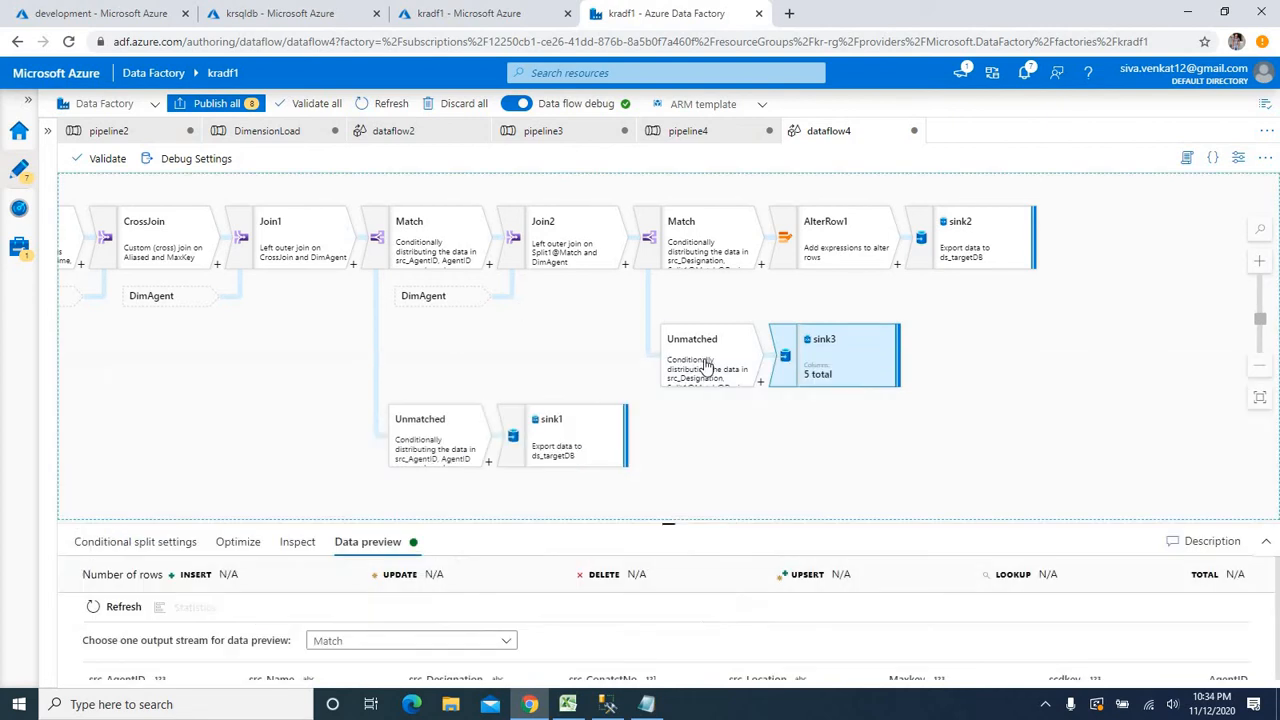
left_click(728, 448)
left_click(845, 370)
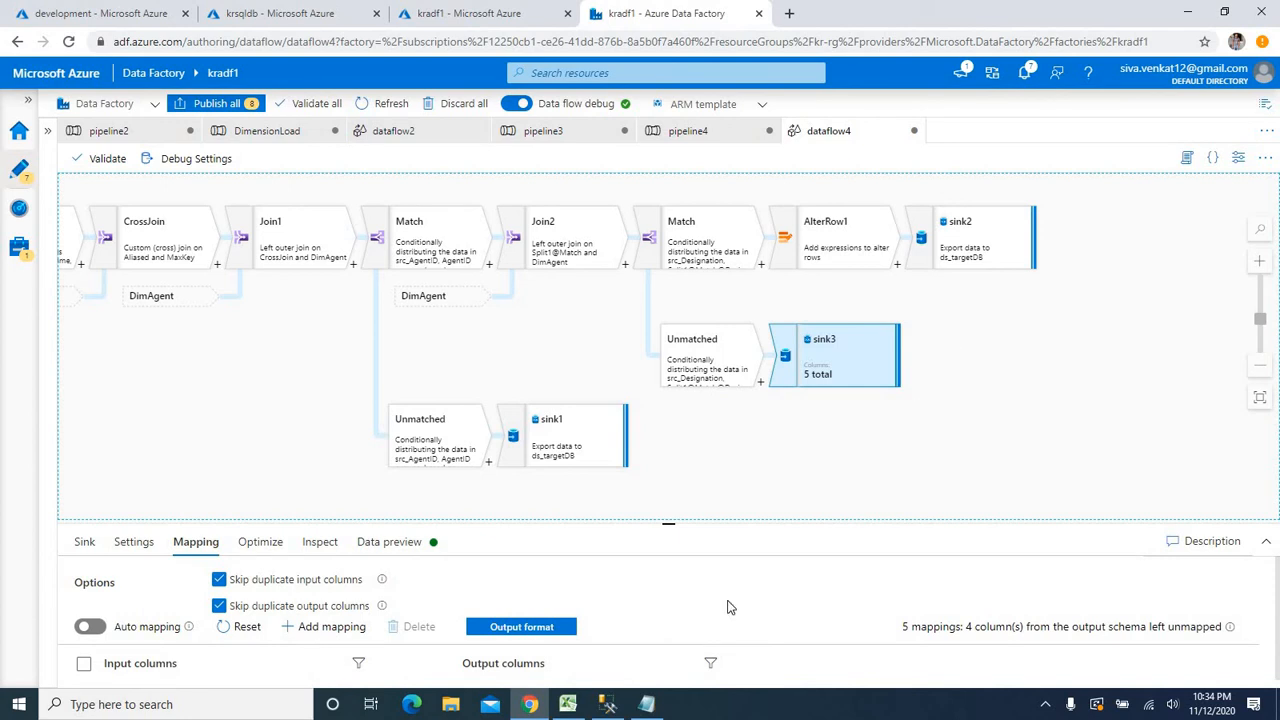
Switch to Notepad and review the third requirement's wording on closing the old record and keeping the new one open, and return to the data flow
left_click(647, 704)
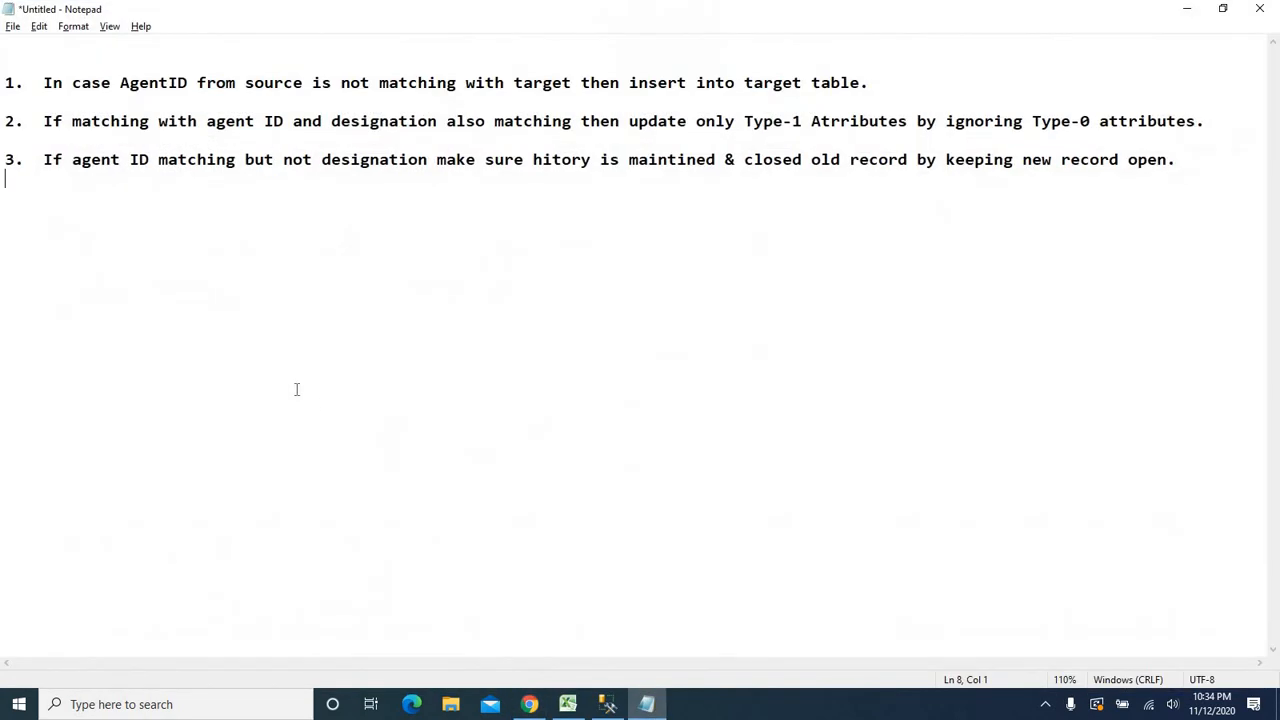
double_click(900, 161)
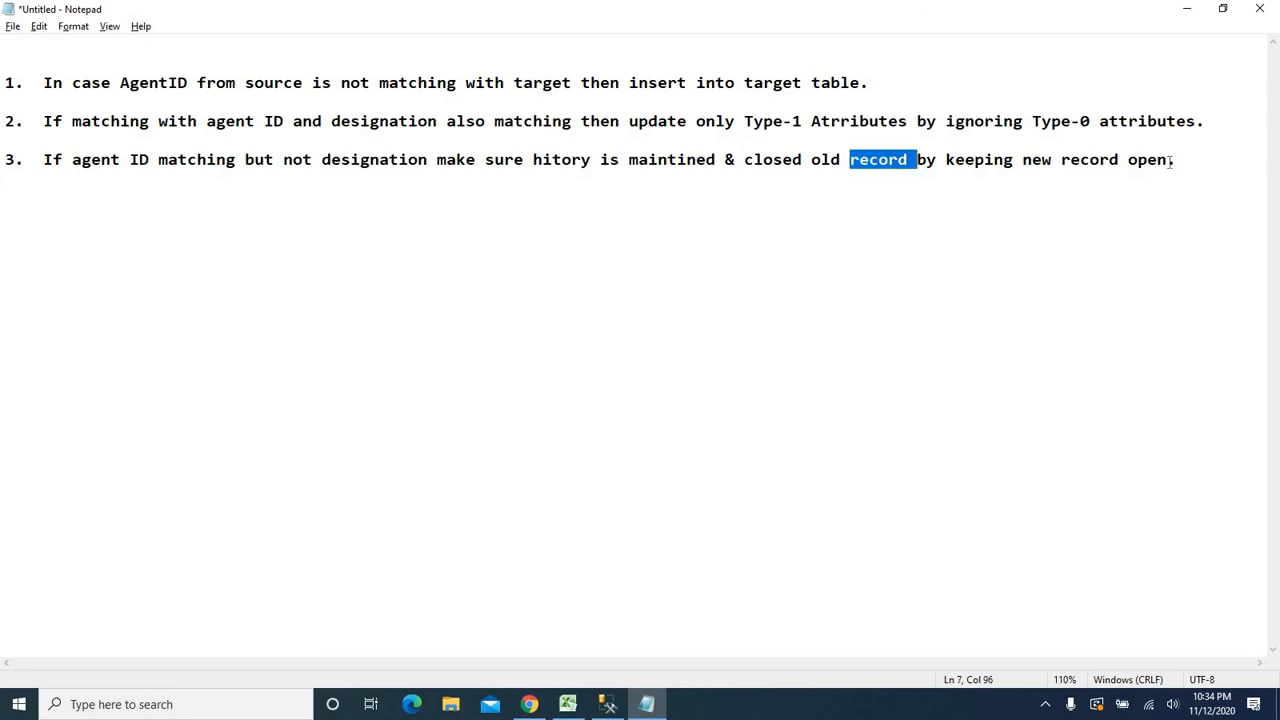
left_click_drag(1170, 161, 947, 164)
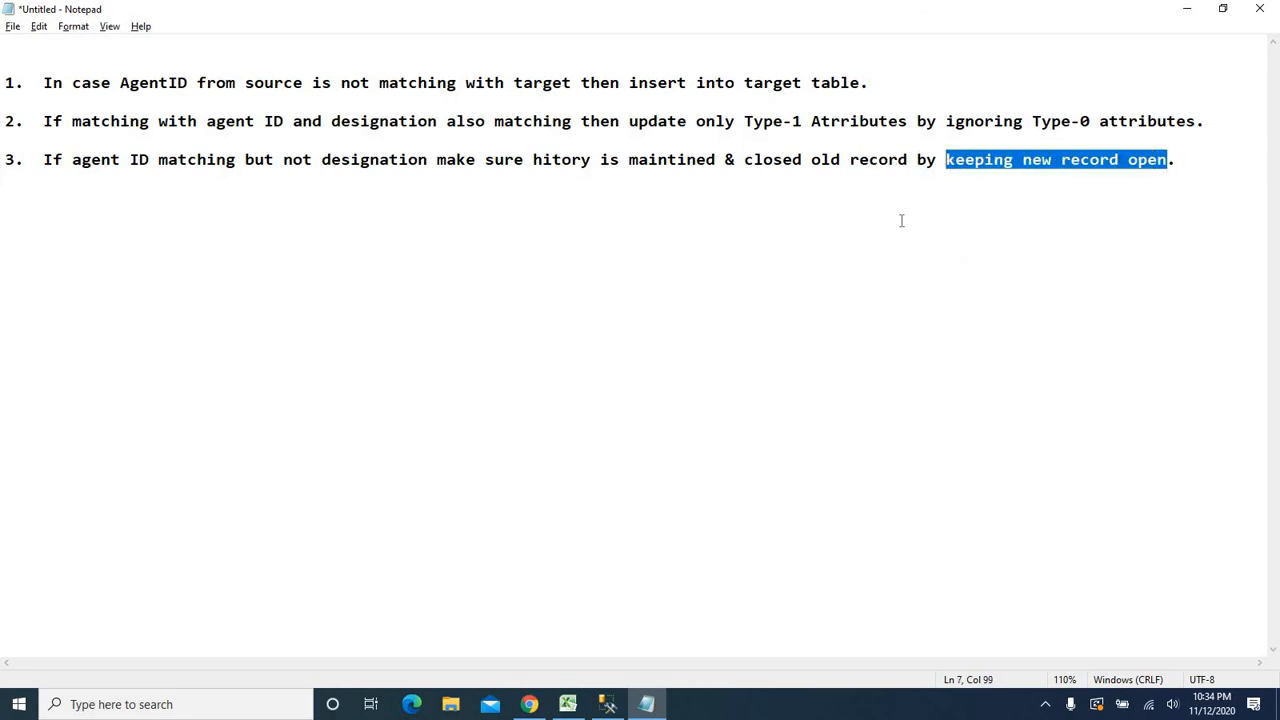
left_click(648, 181)
left_click_drag(628, 161, 911, 160)
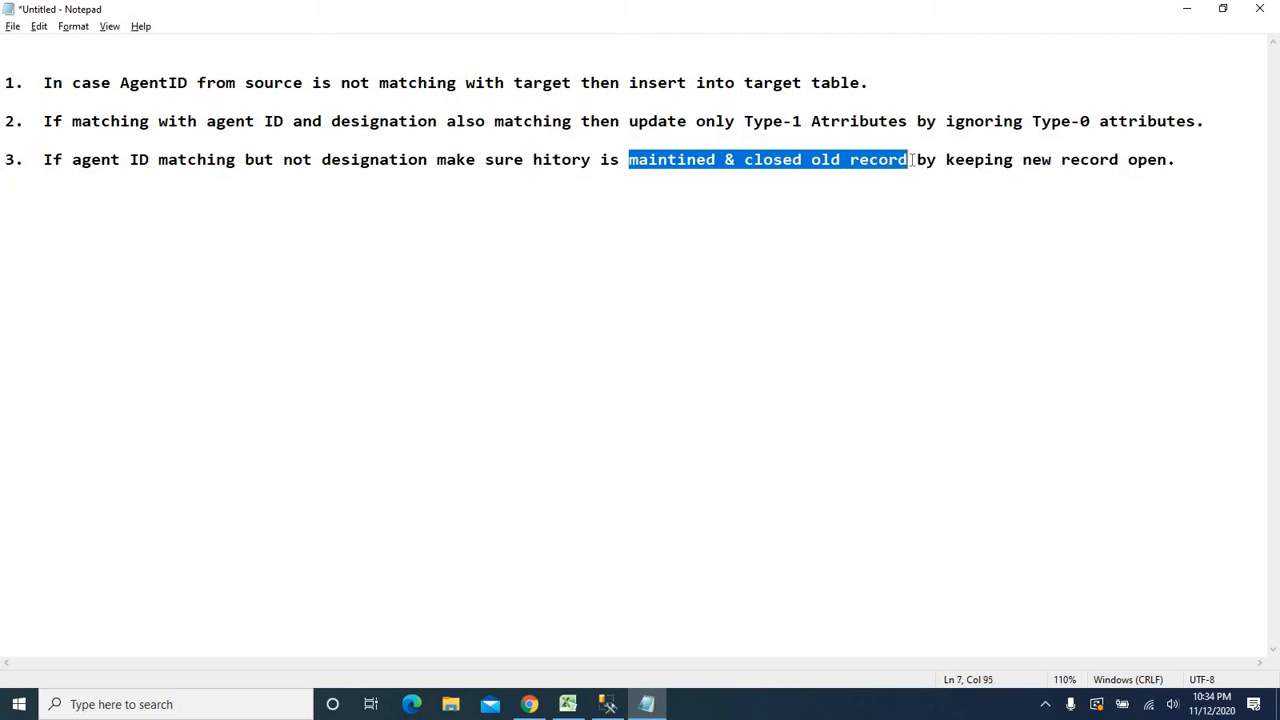
left_click(811, 284)
left_click(1187, 9)
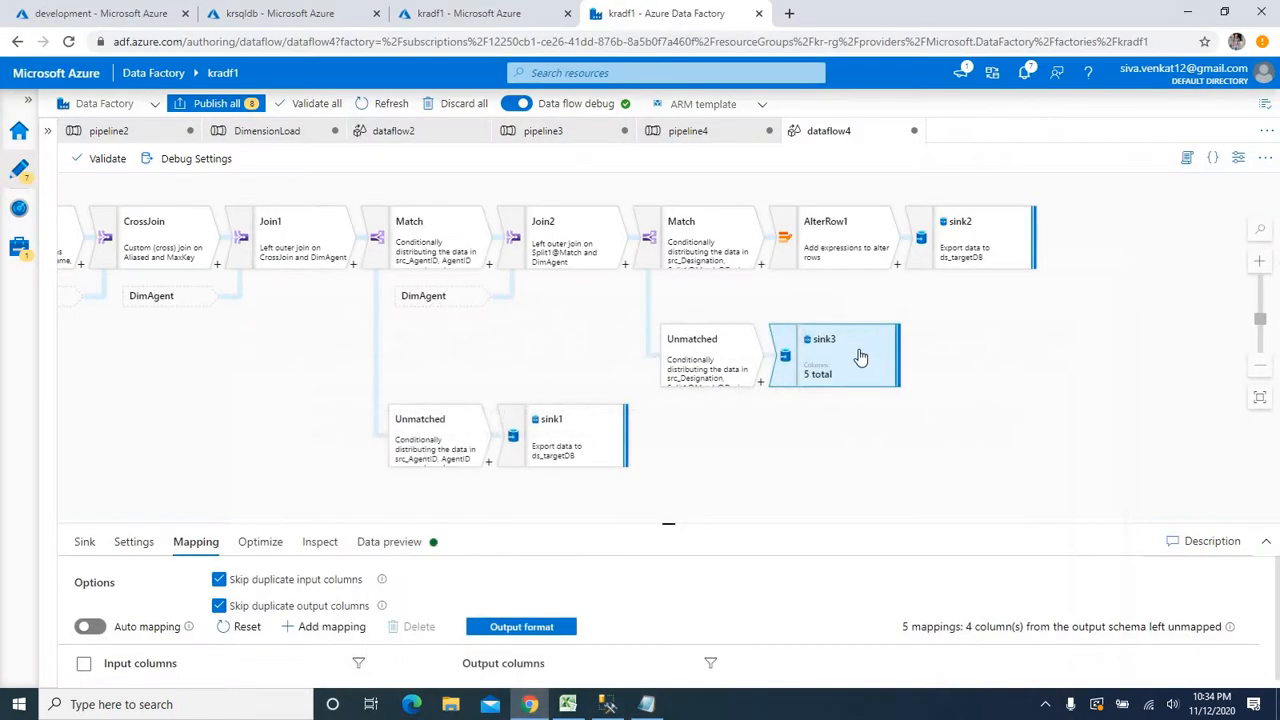
Add a new branch to the Unmatched stream of the second conditional split
left_click(809, 435)
left_click(734, 360)
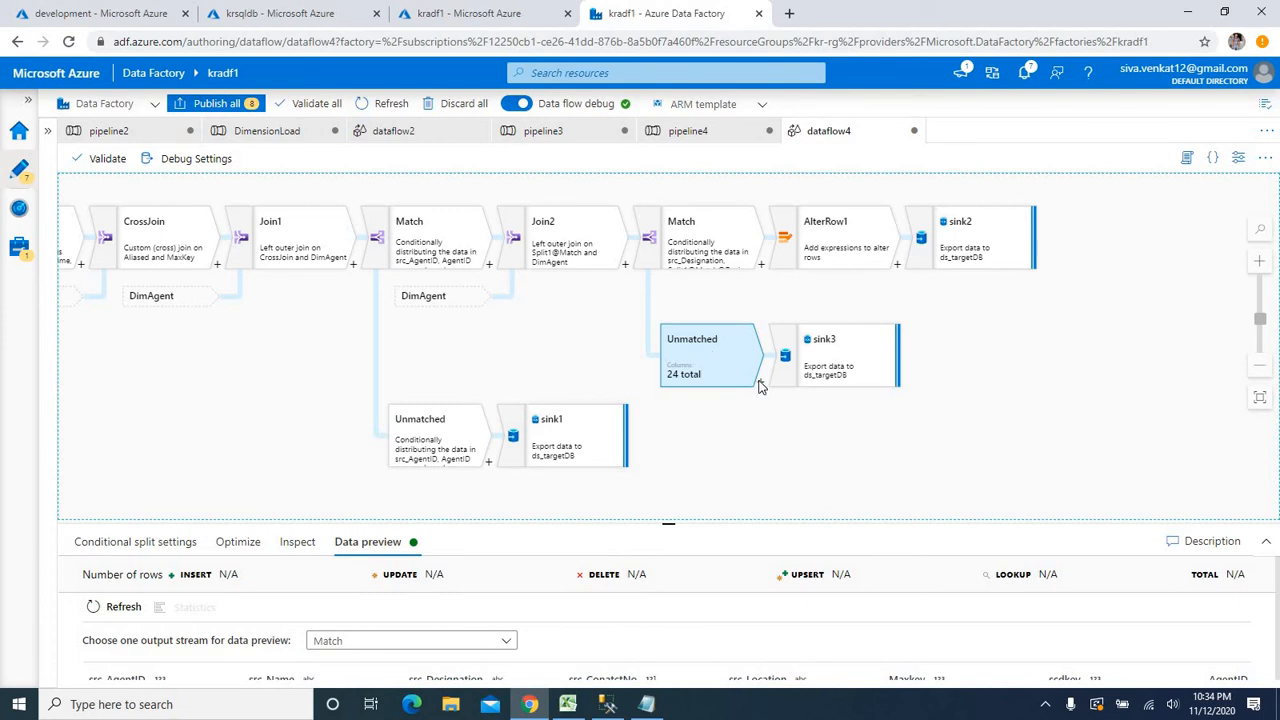
left_click(760, 383)
left_click(714, 363)
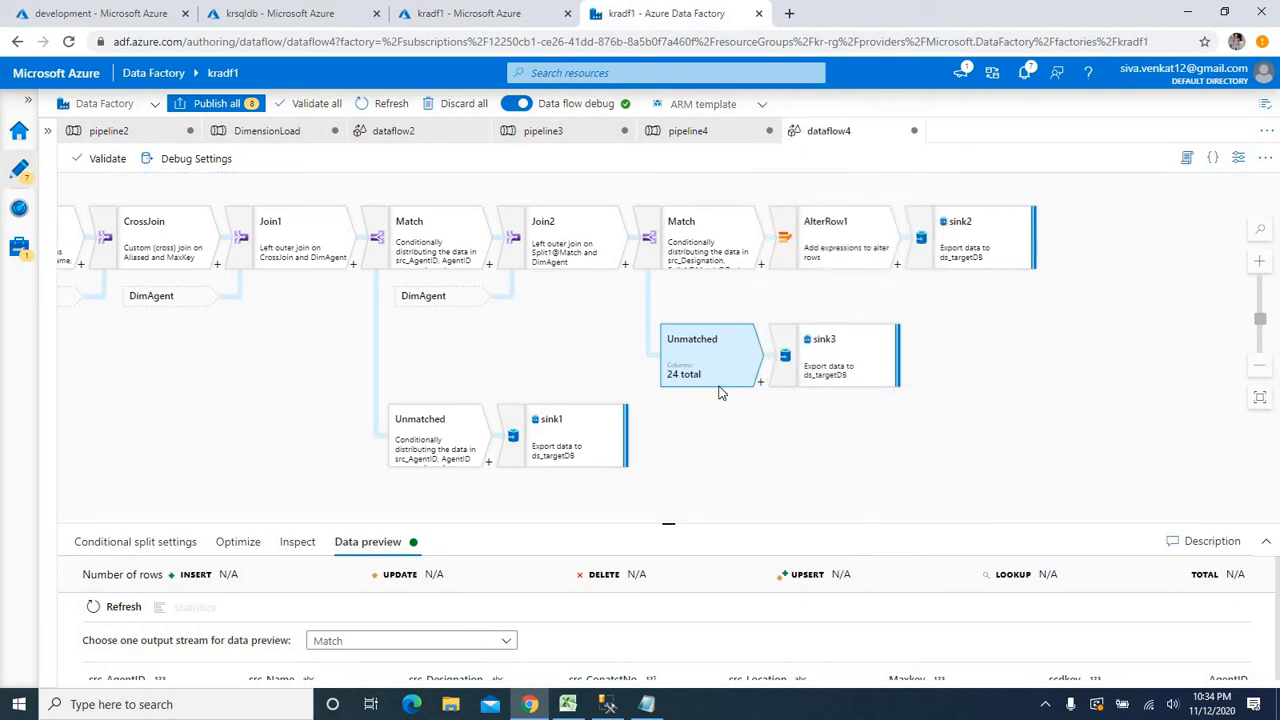
left_click(761, 384)
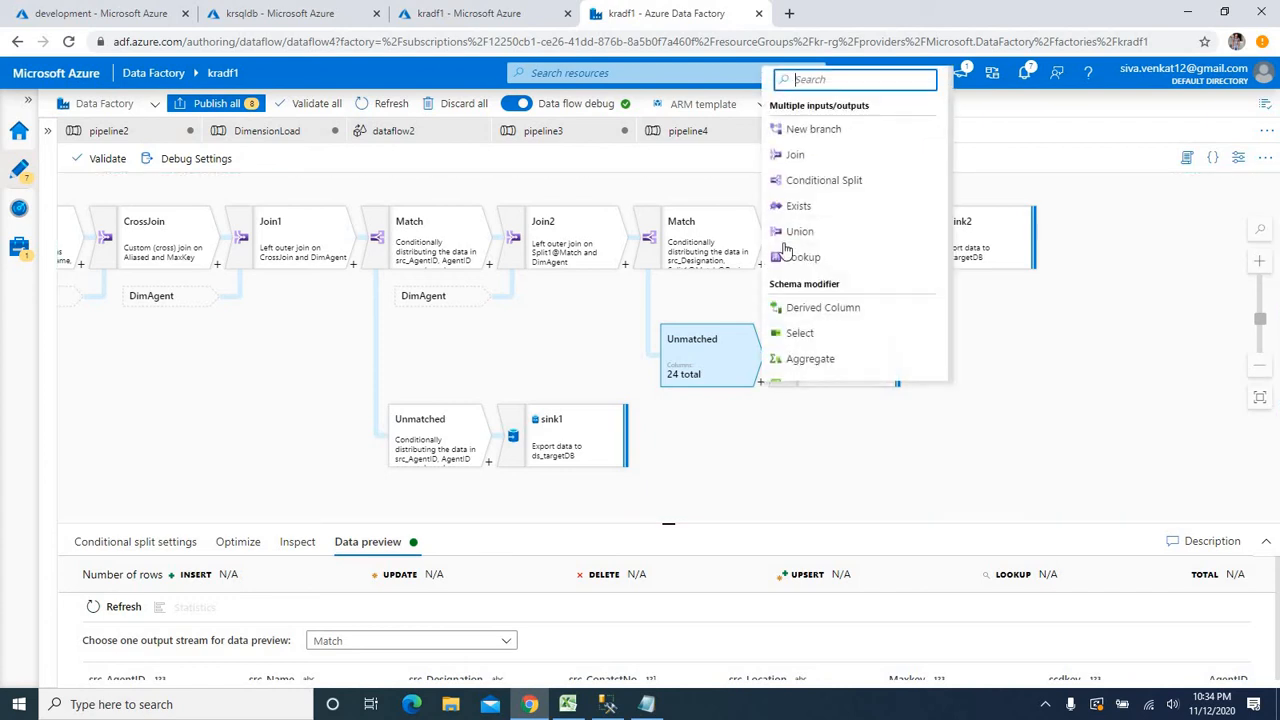
left_click(820, 138)
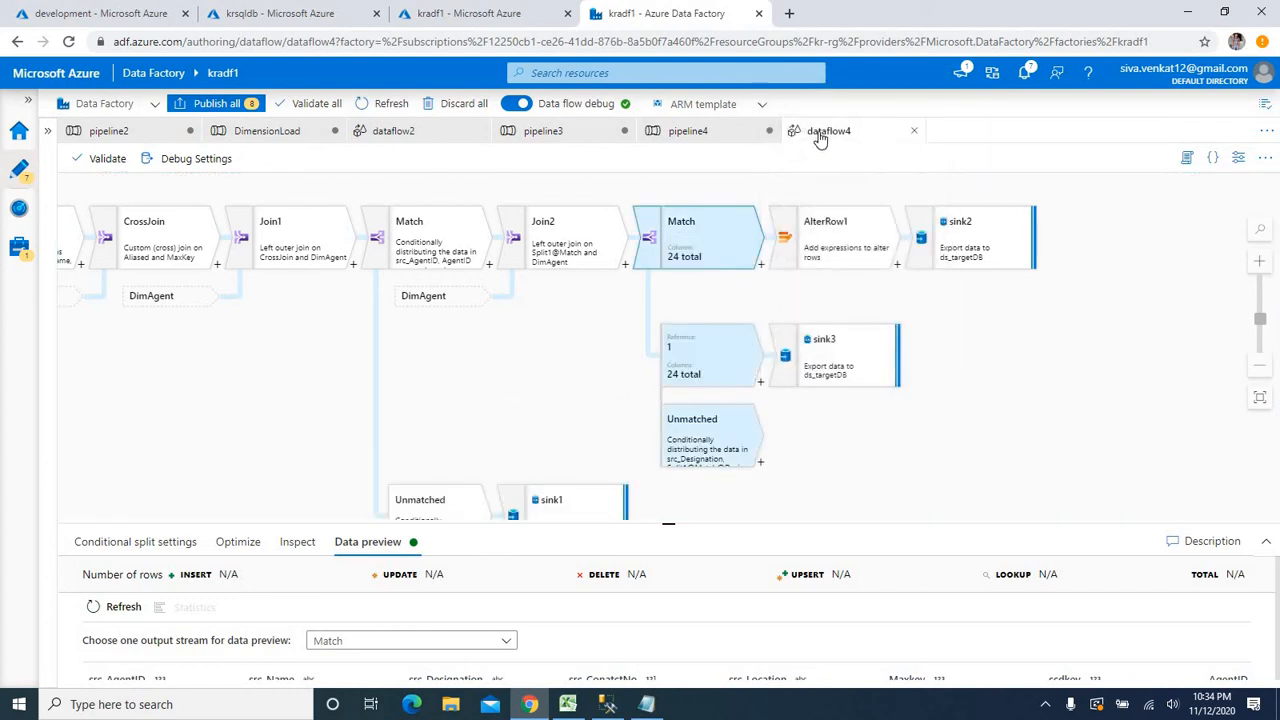
Add a Derived Column transformation to the new Unmatched branch and enlarge its settings area to show the column list
left_click(705, 365)
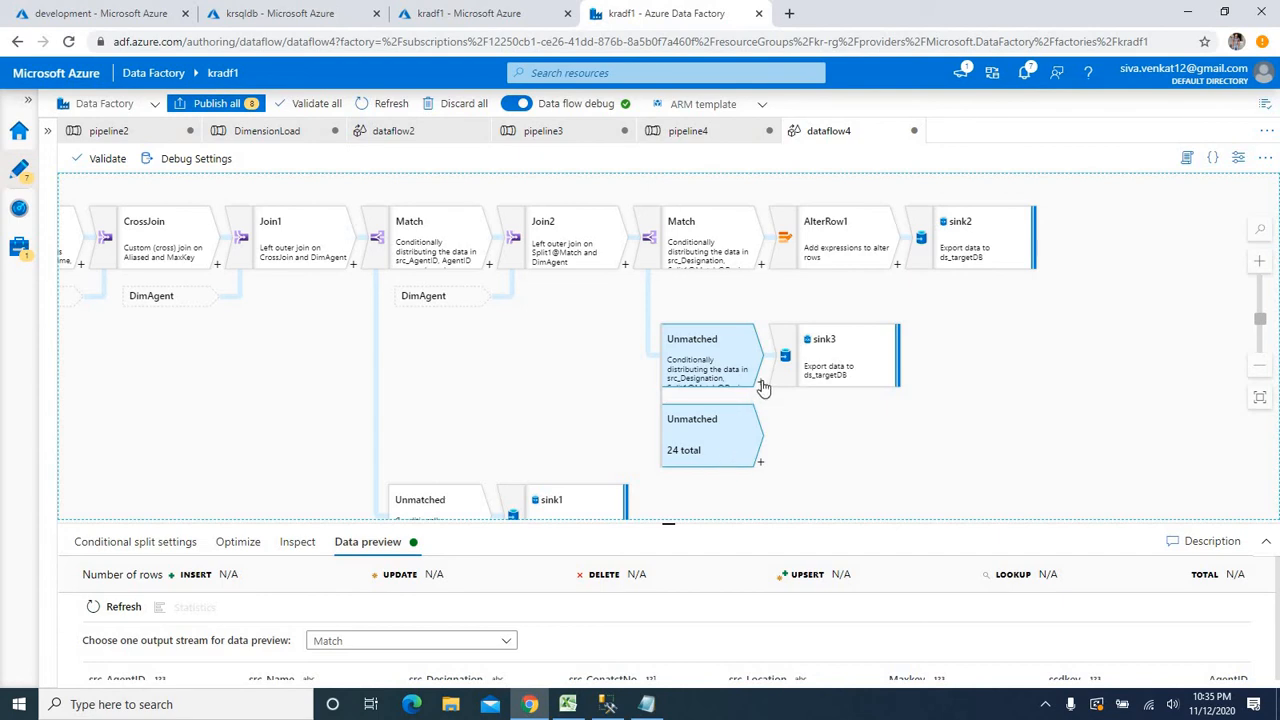
left_click(761, 466)
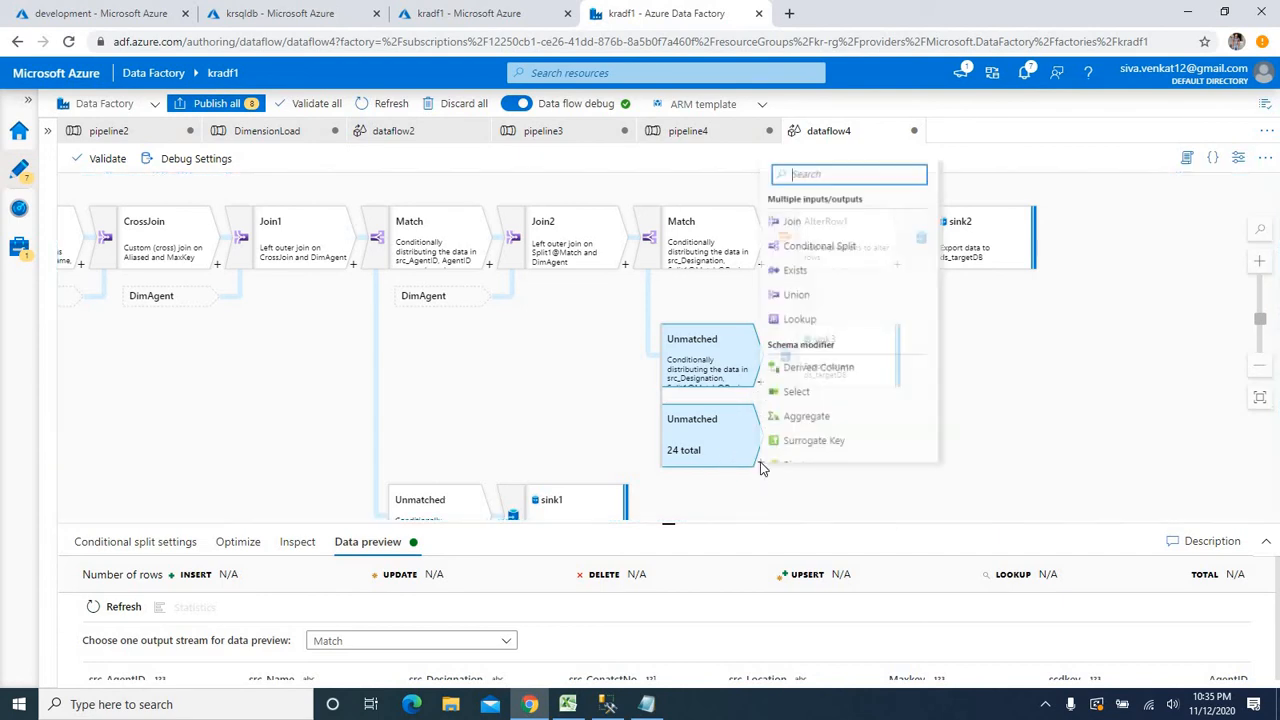
left_click(816, 366)
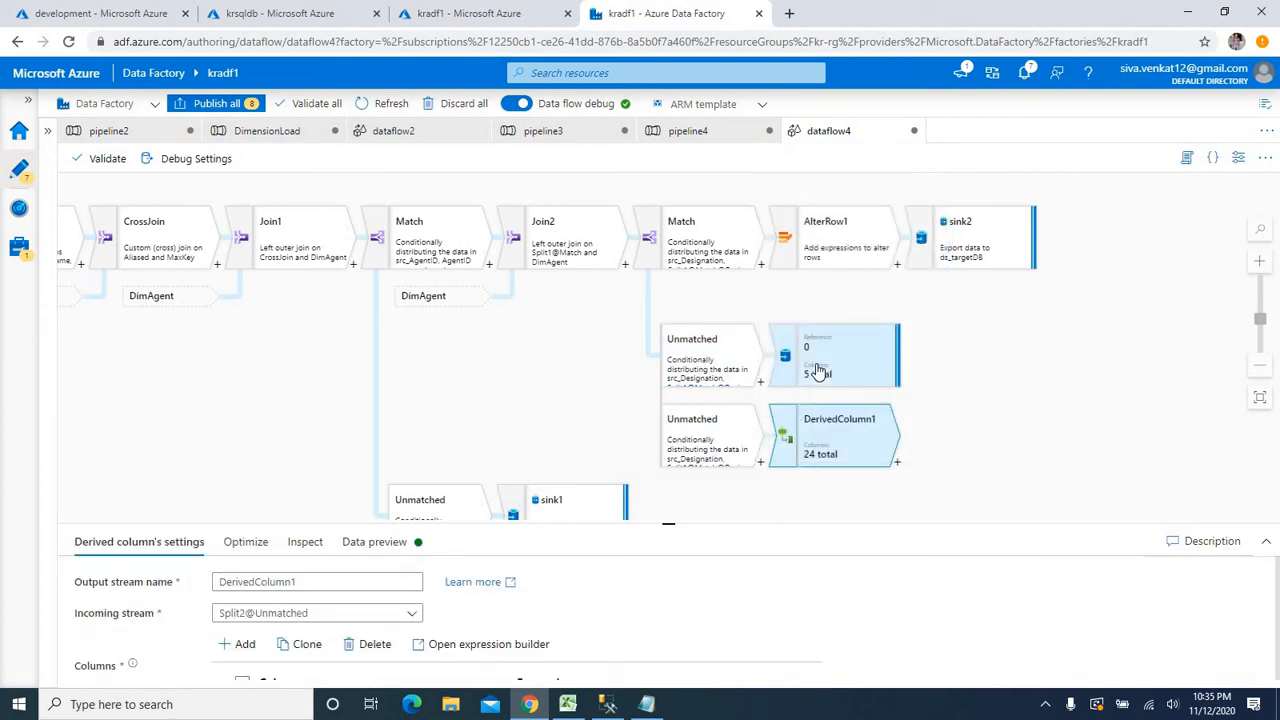
left_click(835, 456)
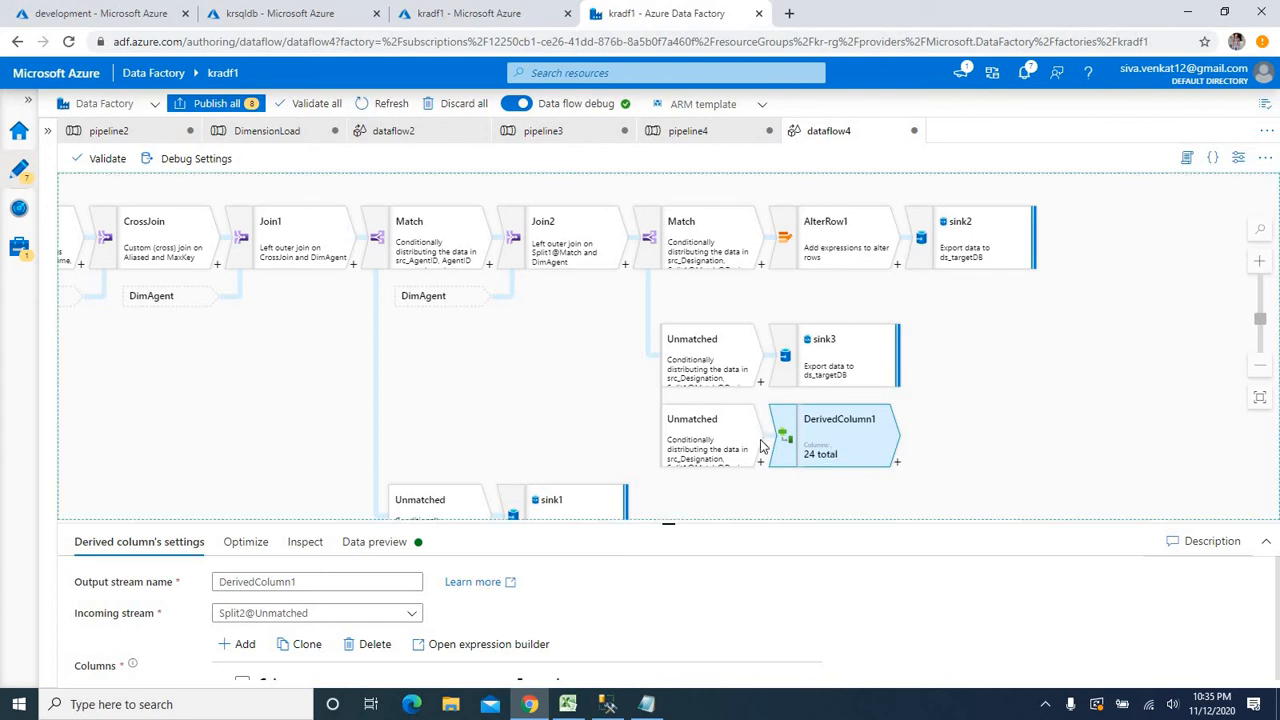
left_click_drag(669, 512, 668, 357)
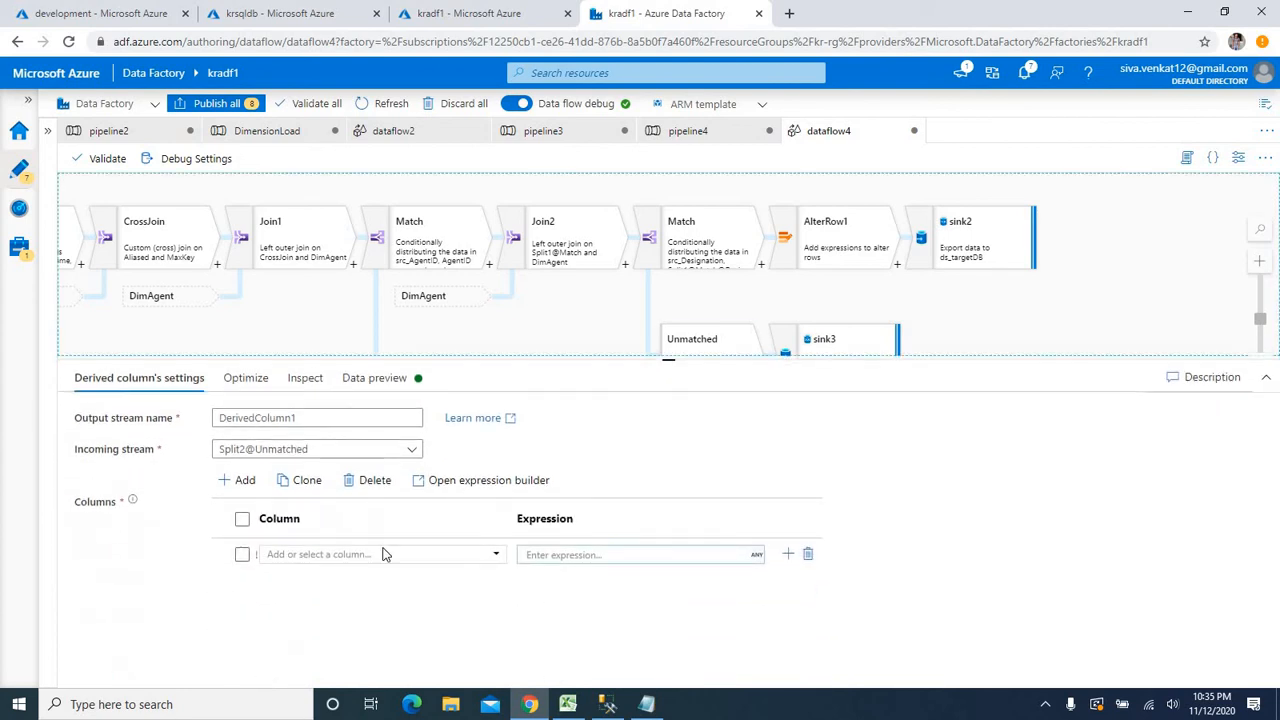
Define an IsActive column with the expression 0 in DerivedColumn1
left_click(247, 483)
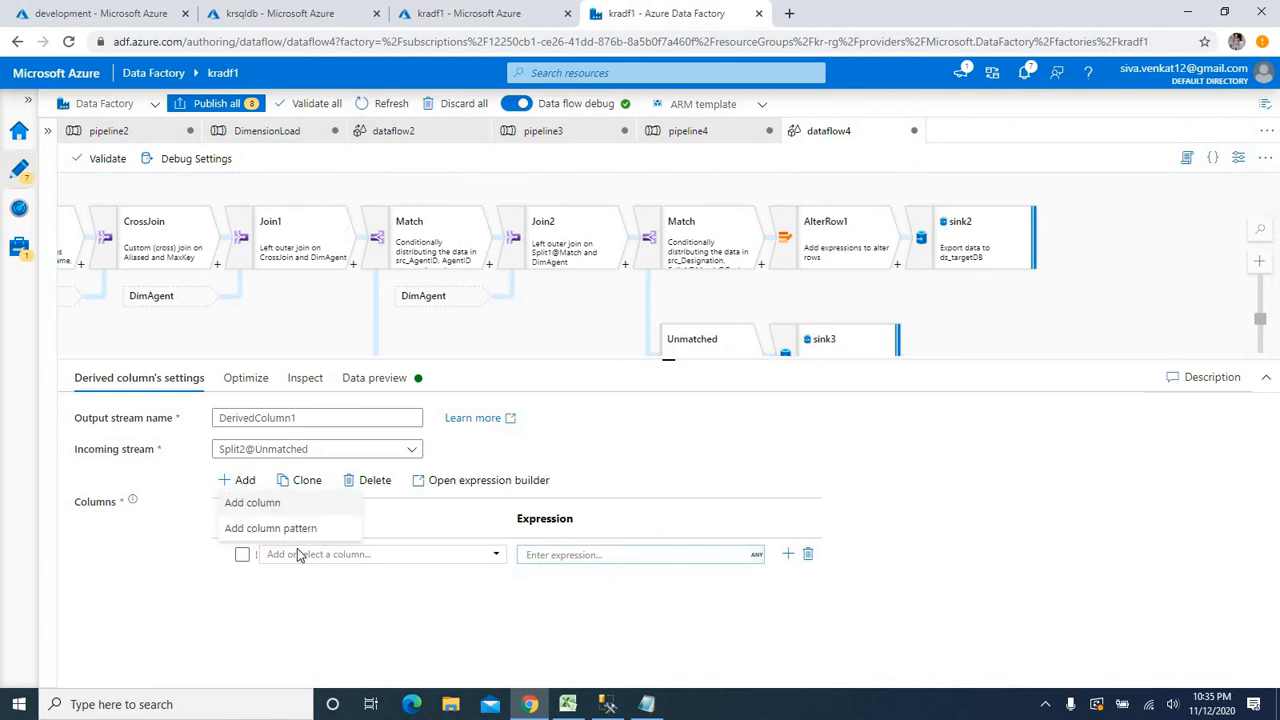
left_click(244, 482)
left_click(313, 556)
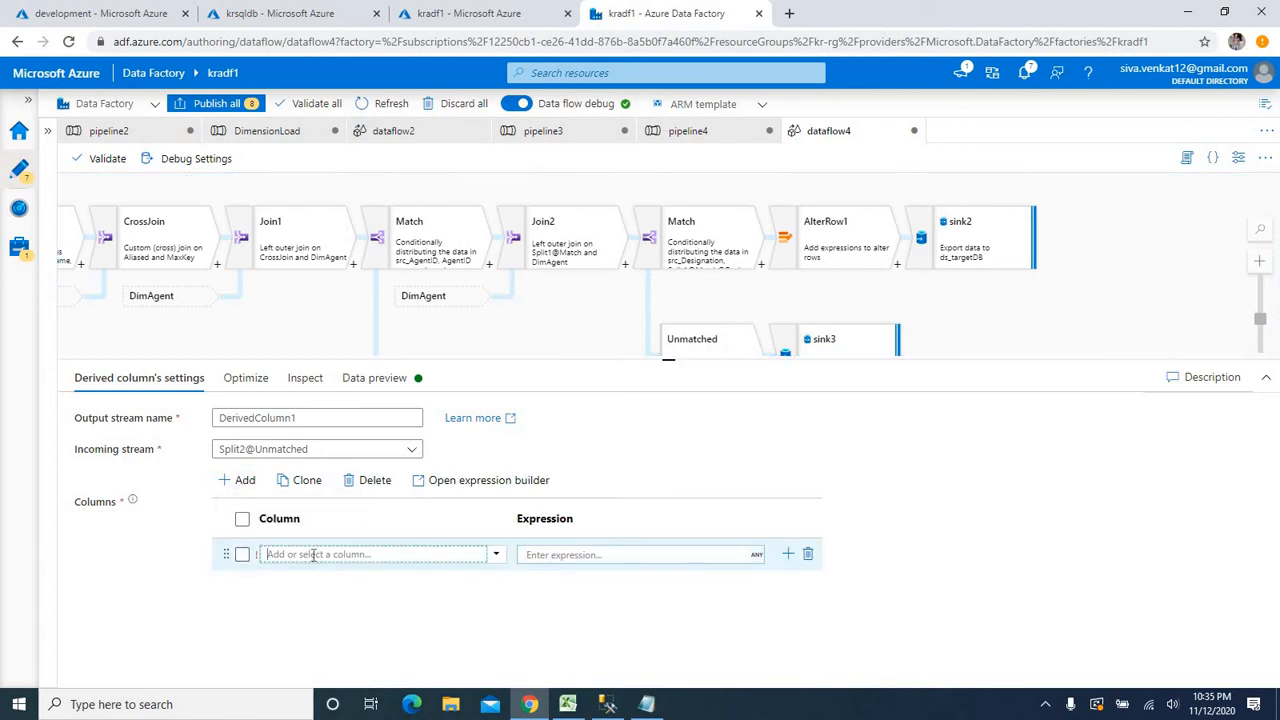
type("IsActive")
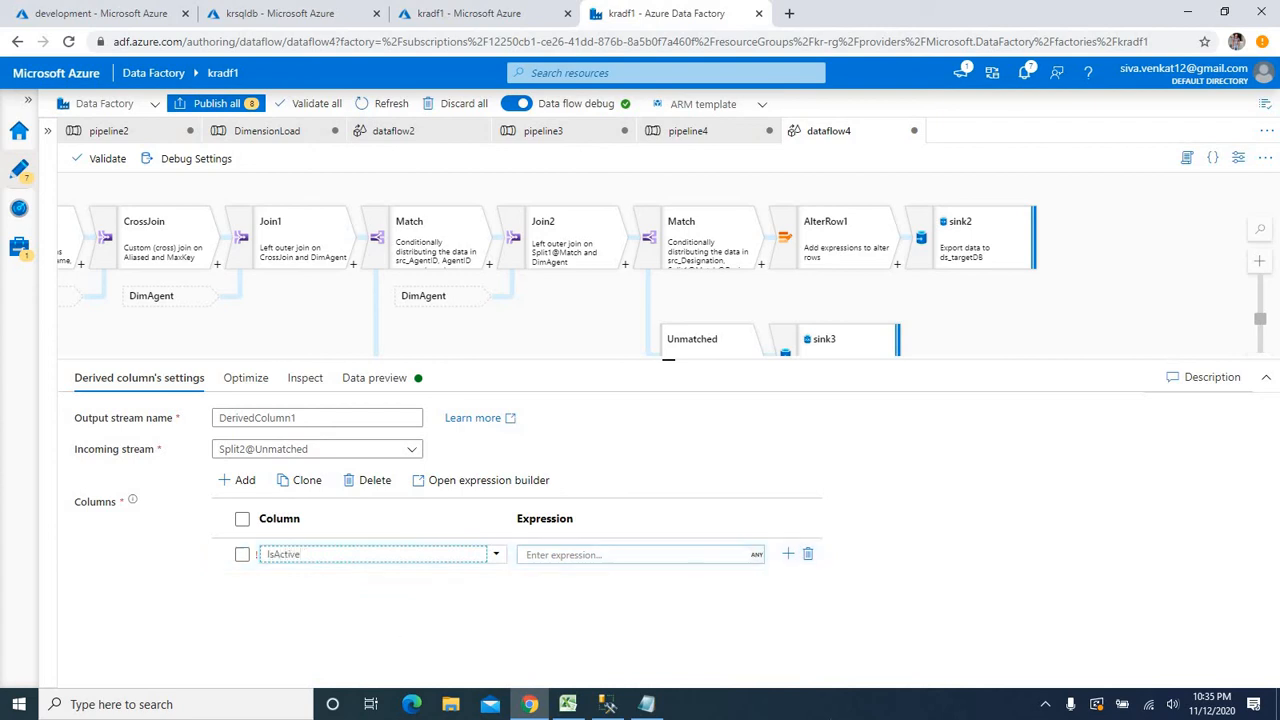
left_click(565, 558)
type("0")
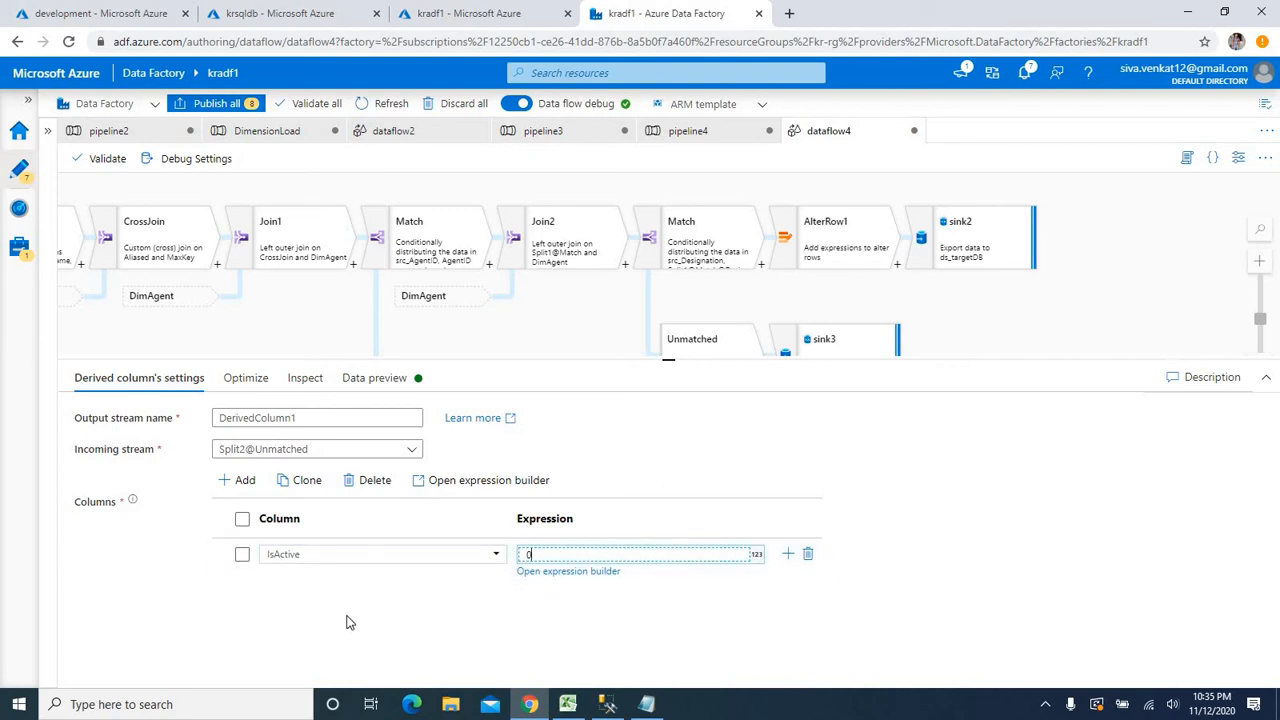
Add a ToDate column to DerivedColumn1 with the expression currentDate() and save it in the expression builder
left_click(245, 480)
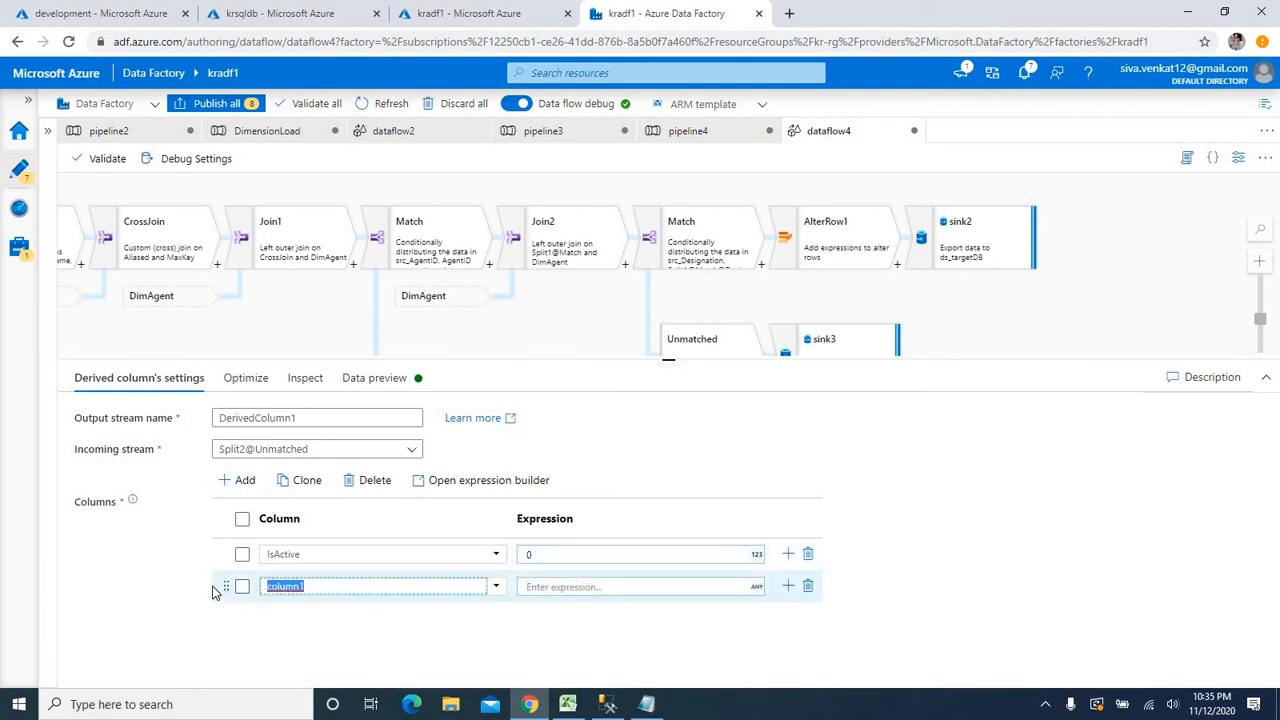
type("ToDate")
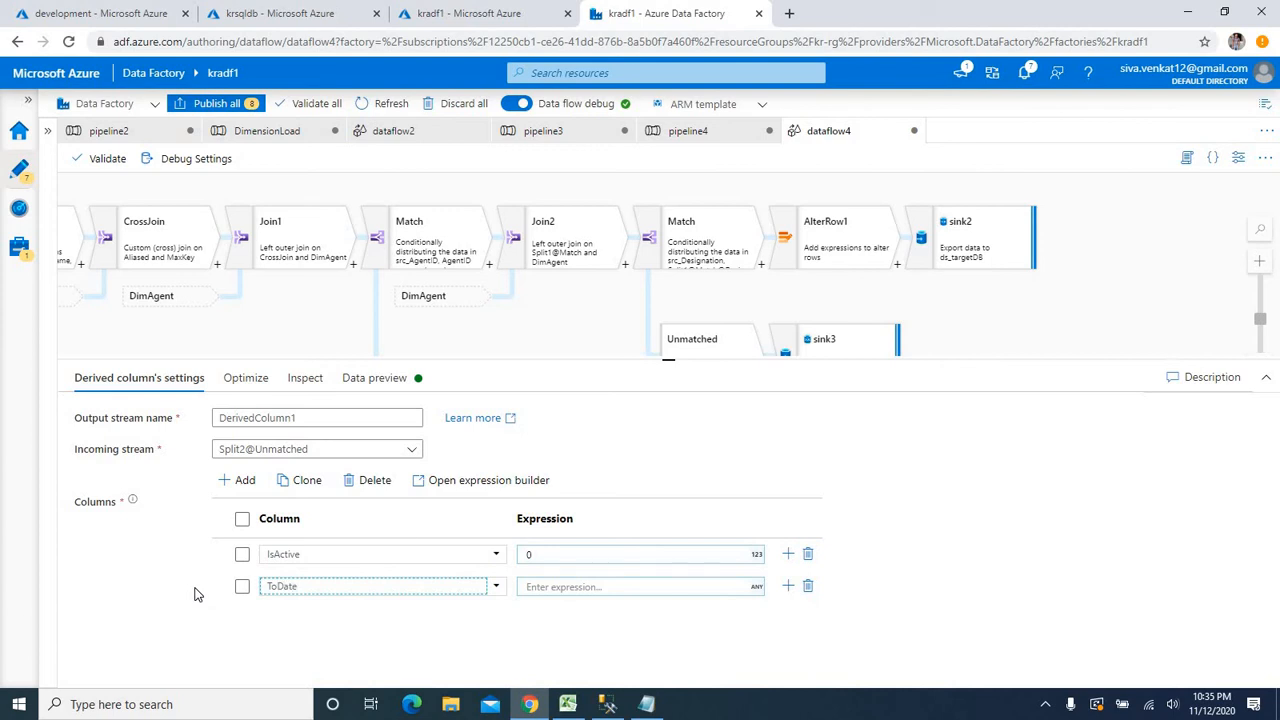
left_click(587, 586)
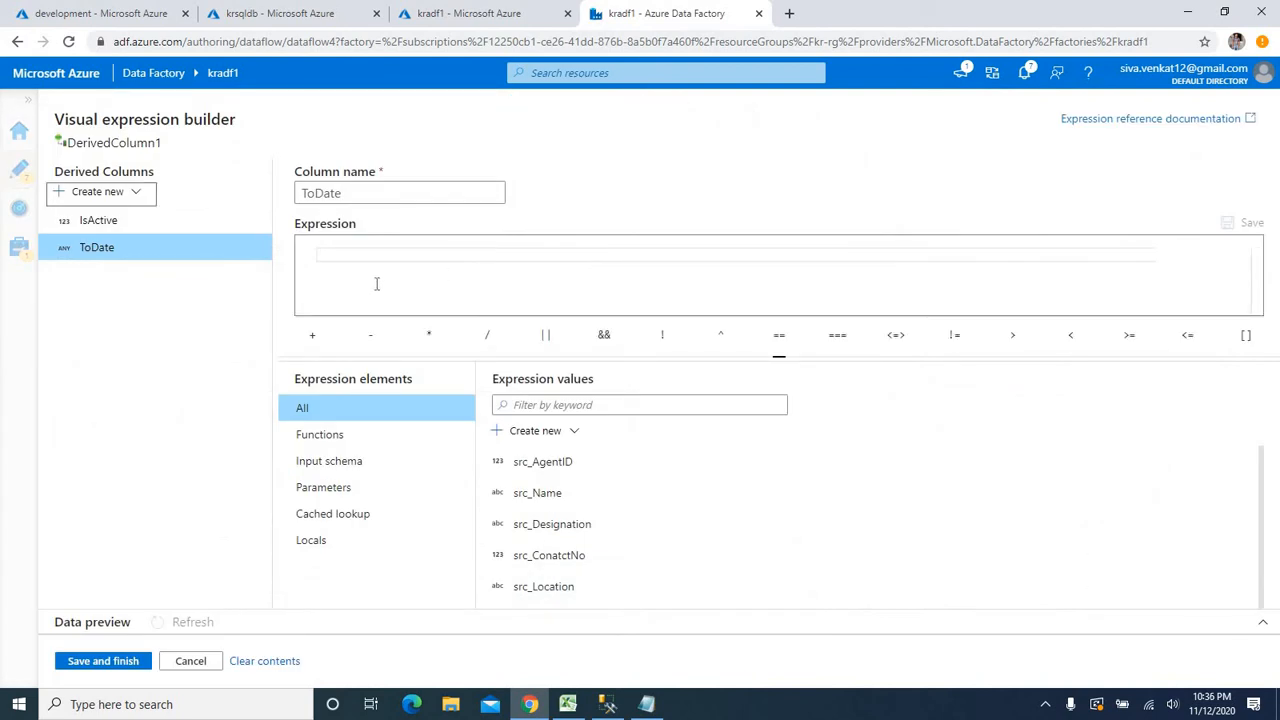
left_click(377, 284)
type("curre")
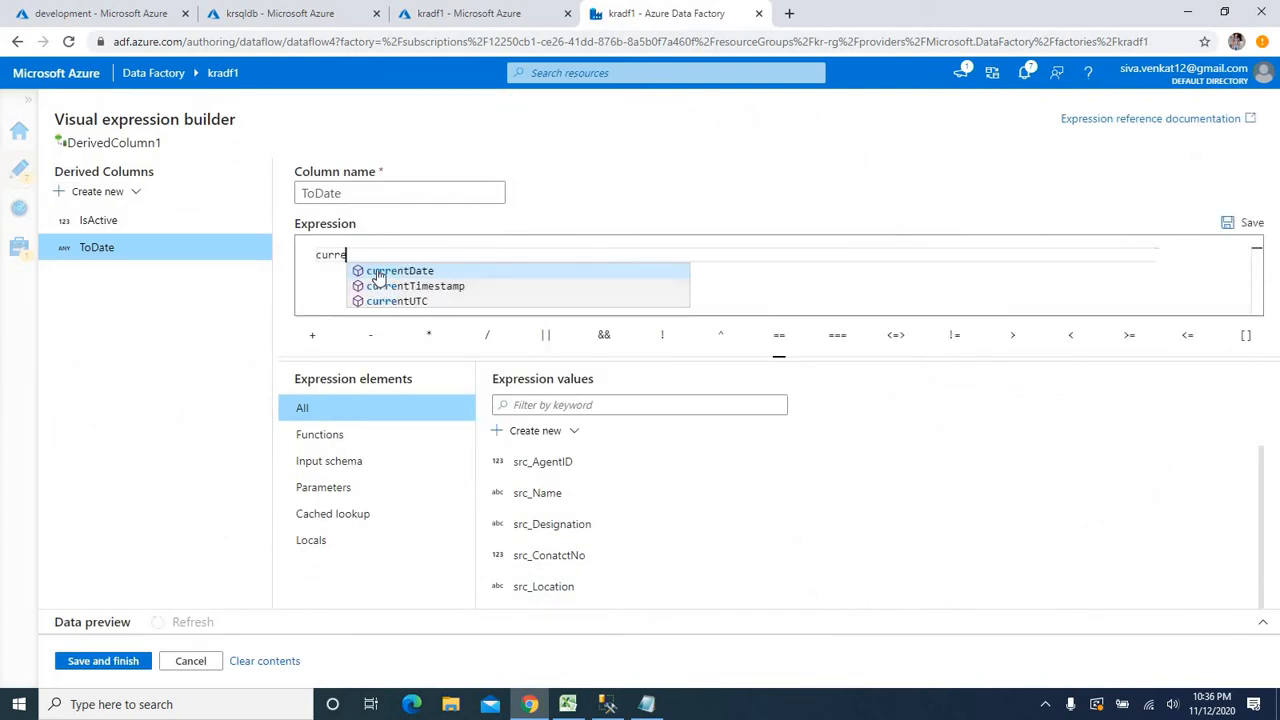
left_click(379, 270)
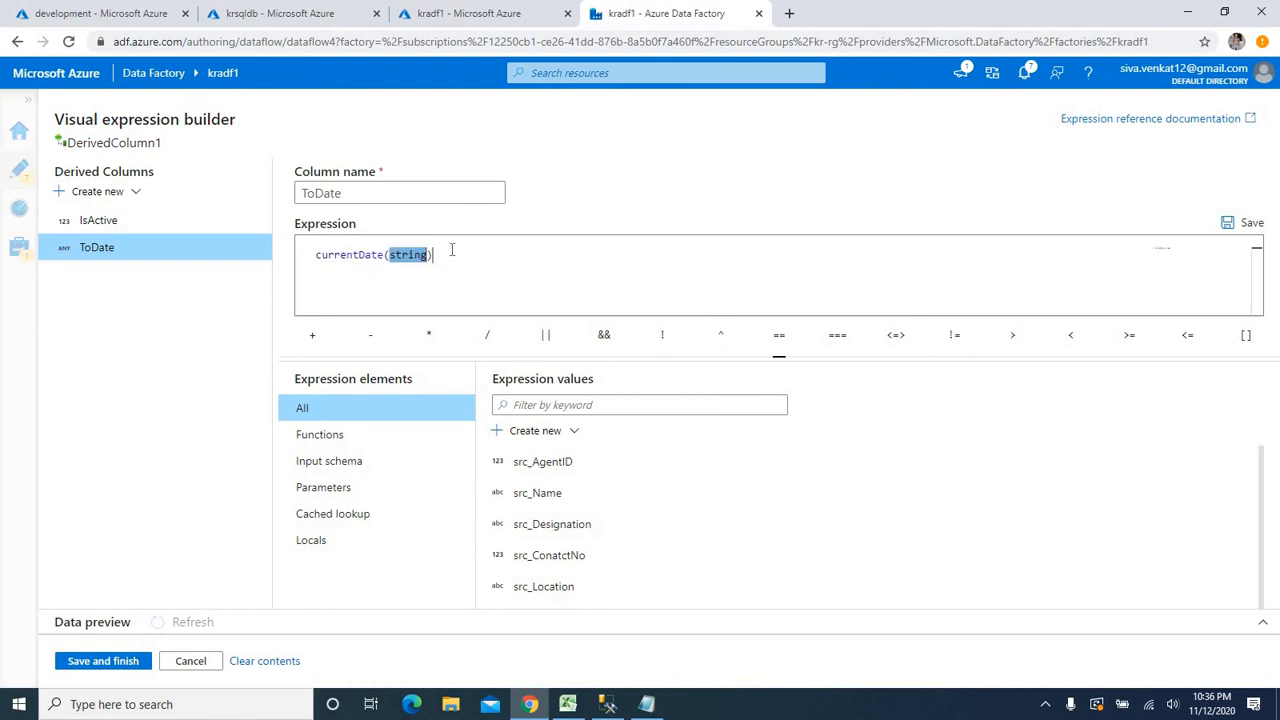
key("BackSpace")
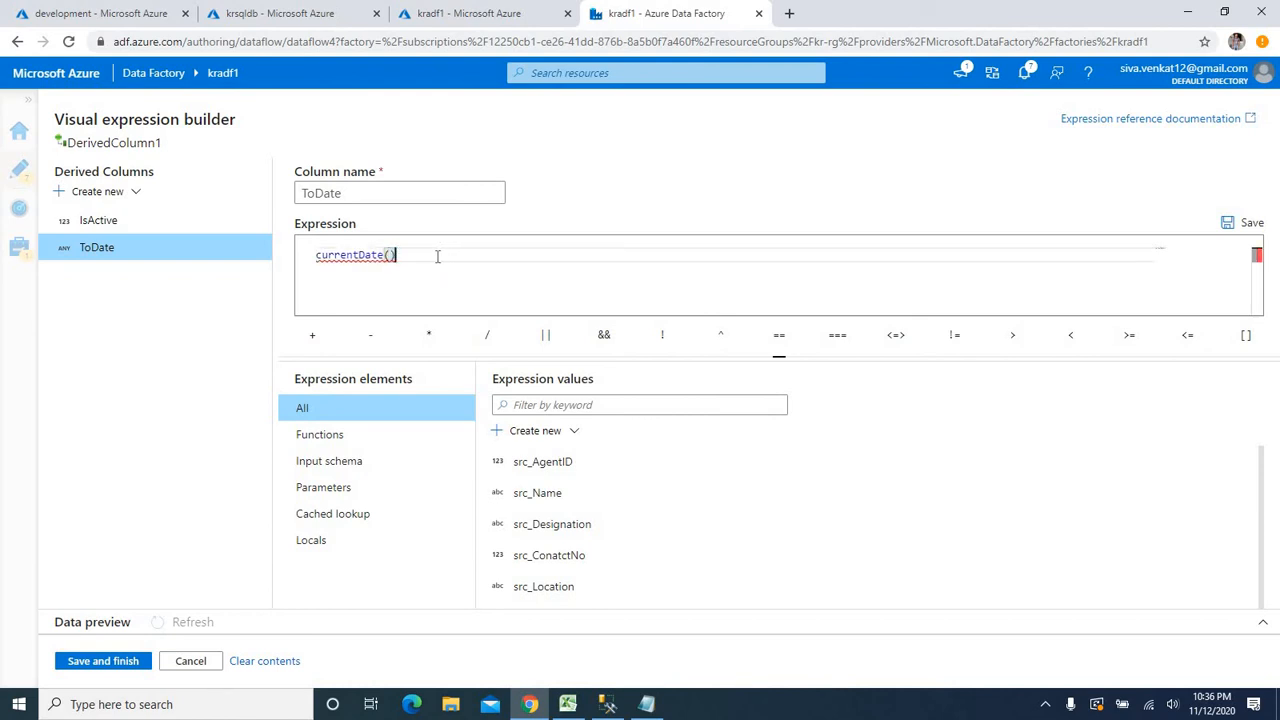
left_click(103, 661)
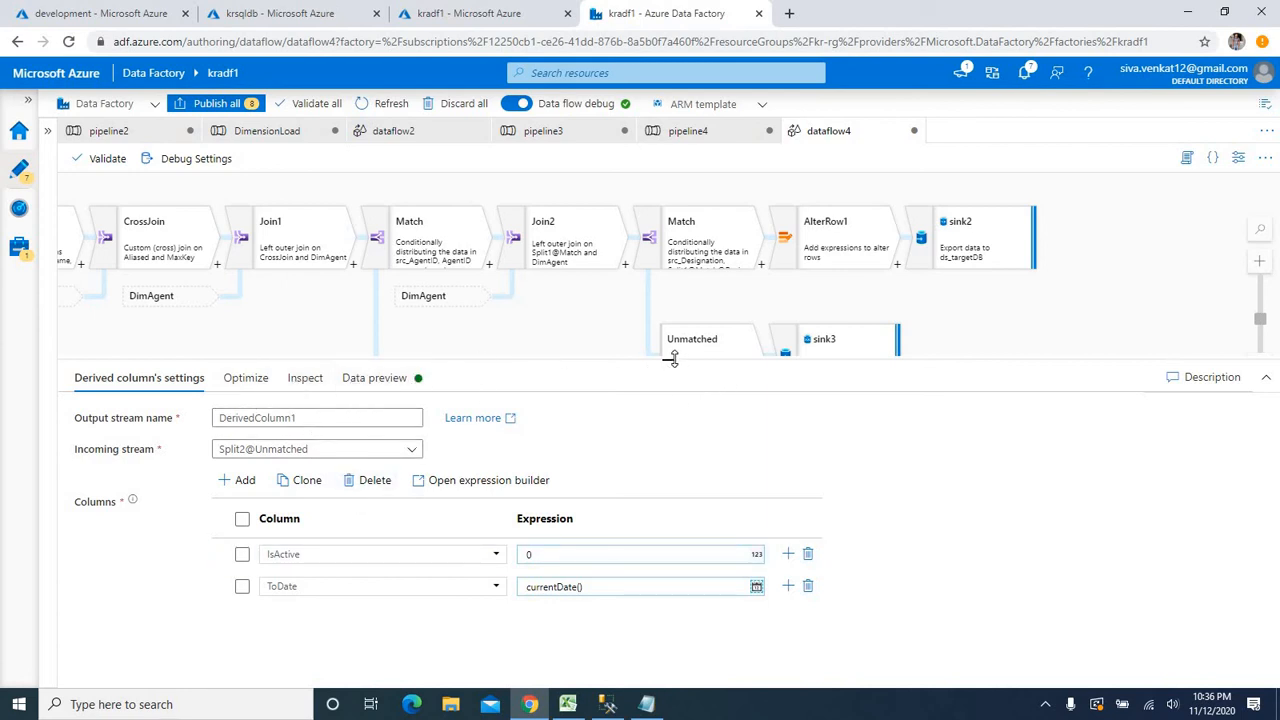
Add an Alter Row transformation after DerivedColumn1 and adjust the height of its settings area
left_click_drag(672, 360, 670, 496)
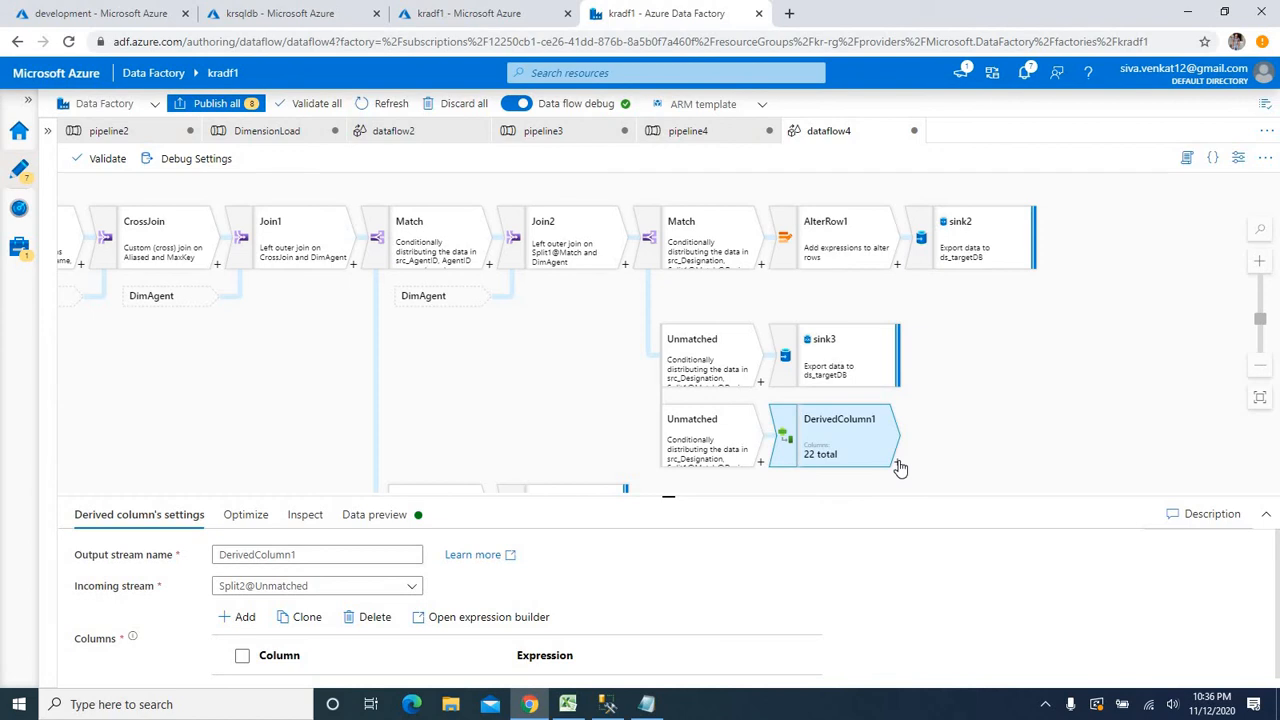
left_click(897, 463)
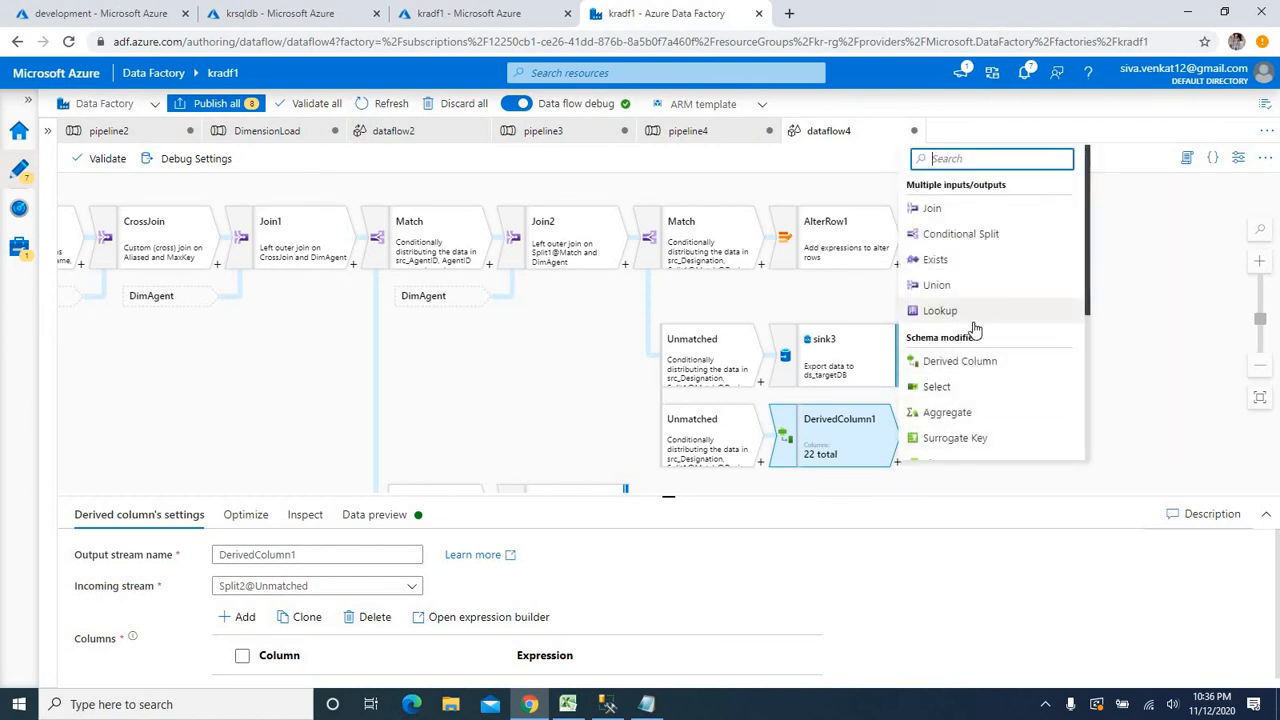
scroll(977, 380, "down", 2)
scroll(977, 385, "down", 2)
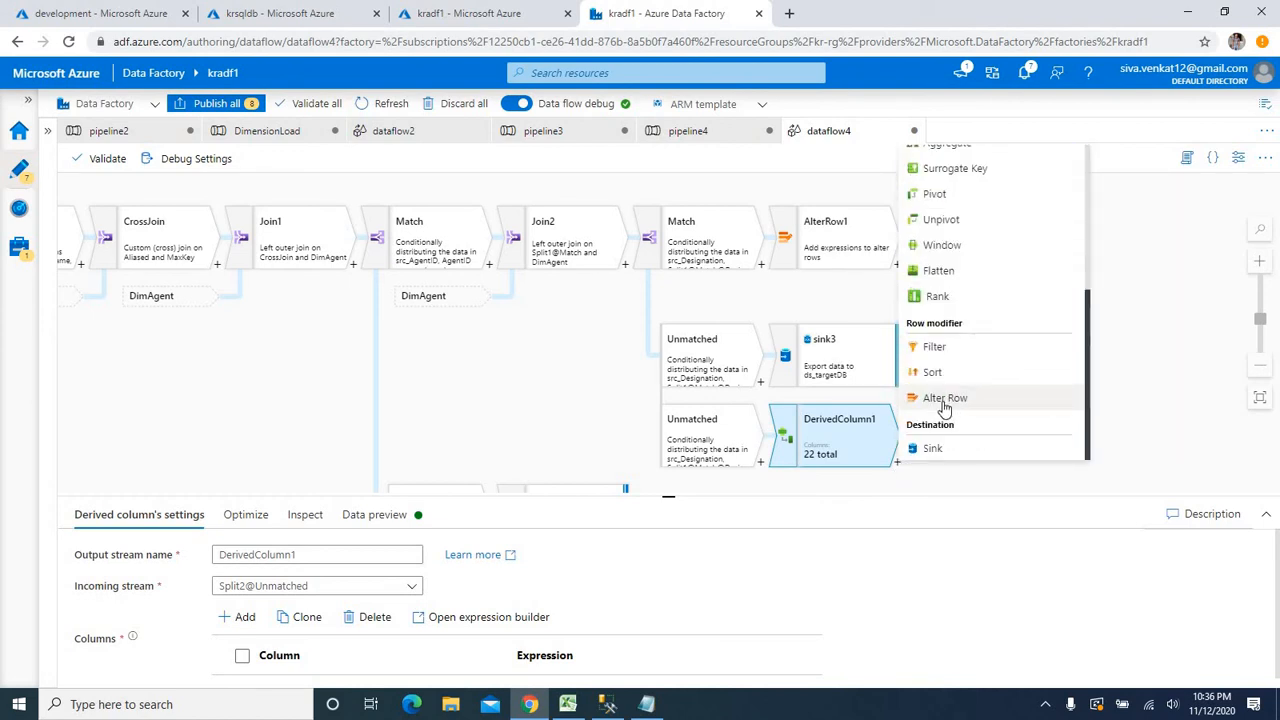
left_click(944, 400)
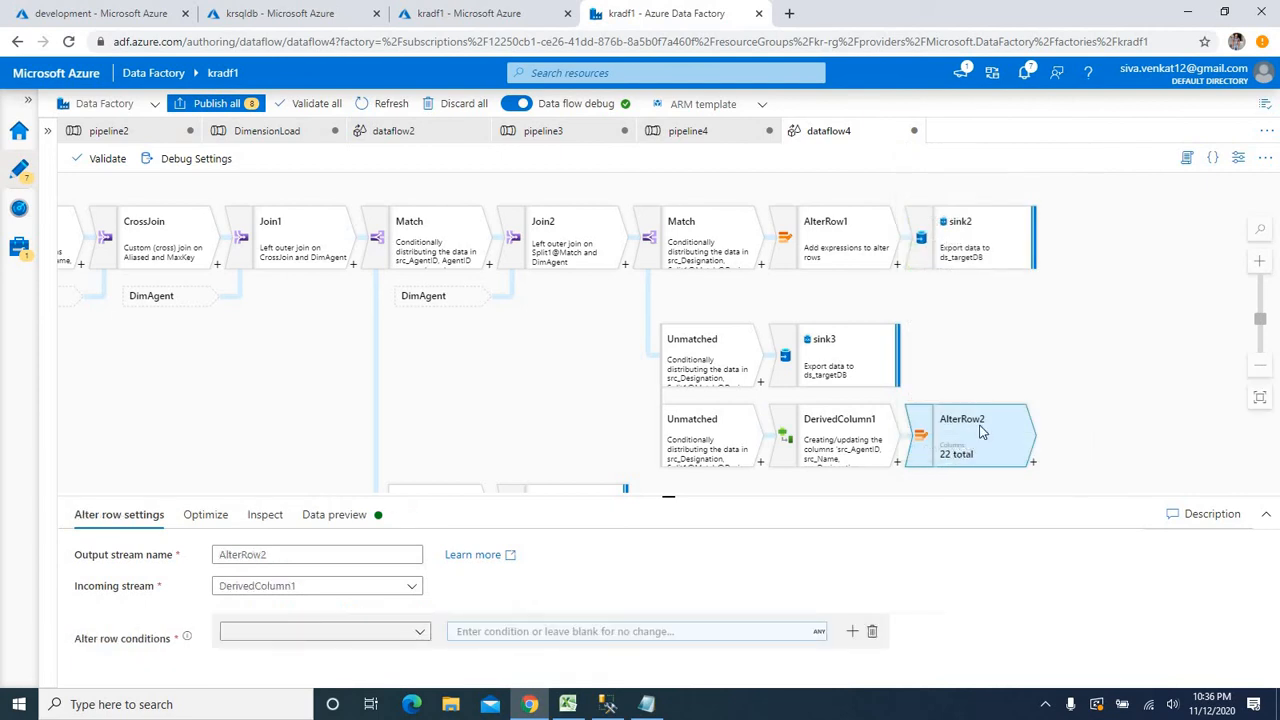
left_click_drag(668, 496, 645, 368)
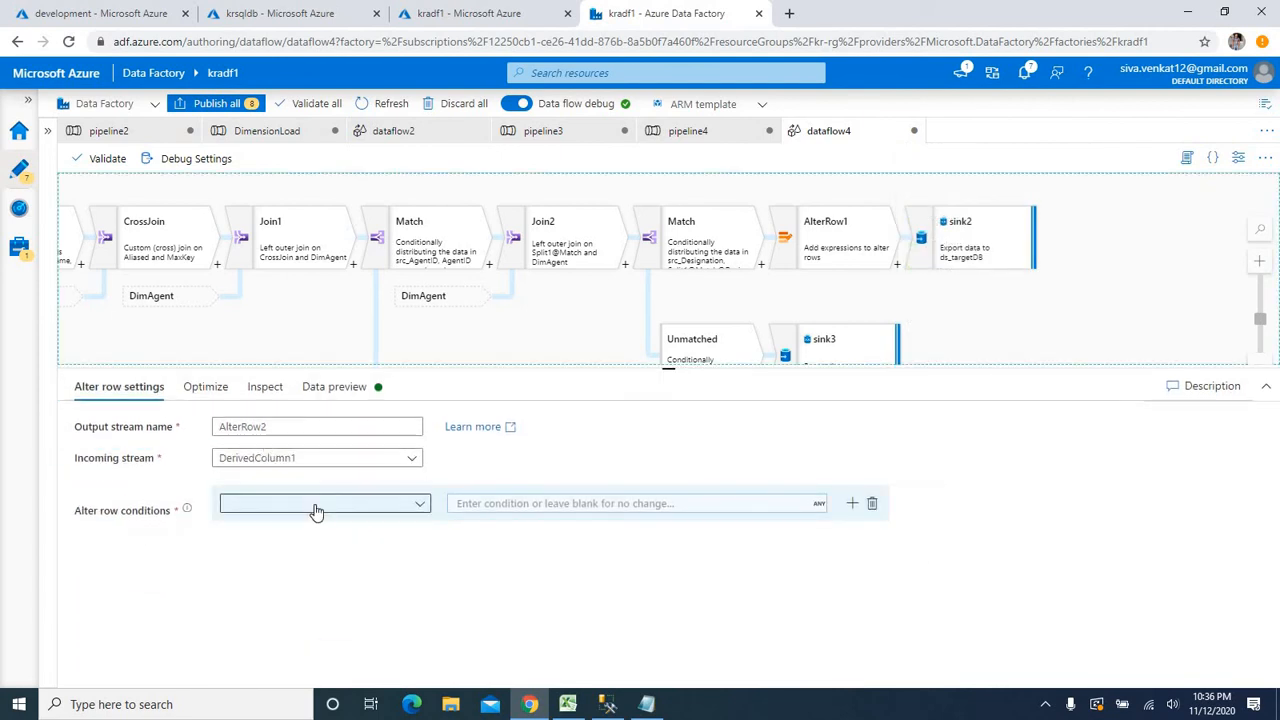
left_click_drag(669, 370, 669, 418)
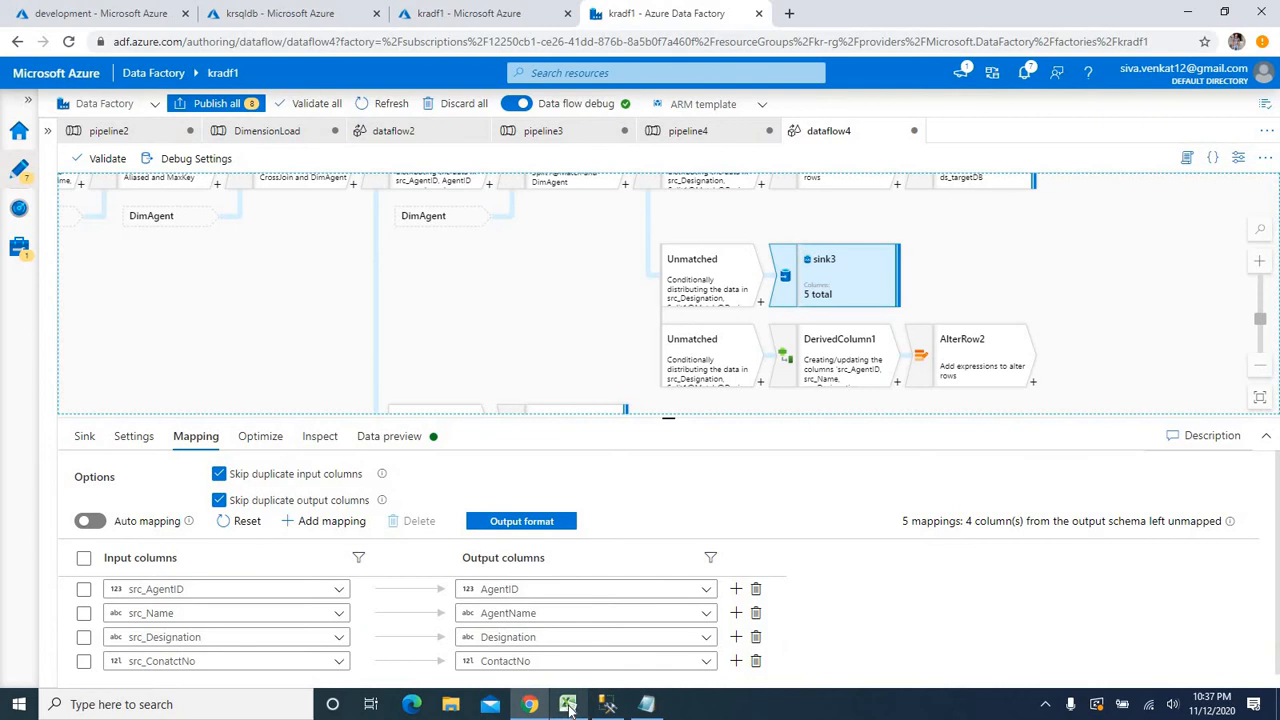
Switch to the Agent Details workbook in Excel and examine the designation, FroDate and ToDate history of agent 1001 on Sheet2
left_click(568, 705)
left_click(122, 664)
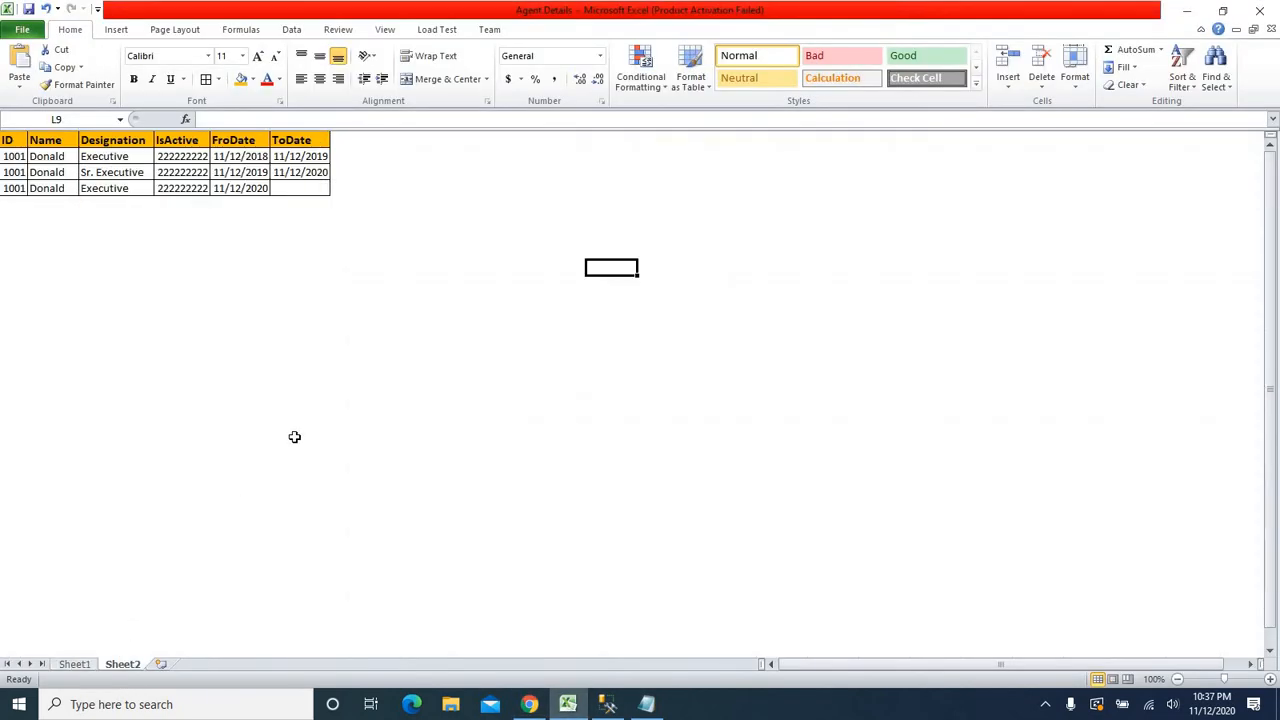
left_click_drag(18, 158, 105, 150)
left_click(105, 150)
left_click(160, 236)
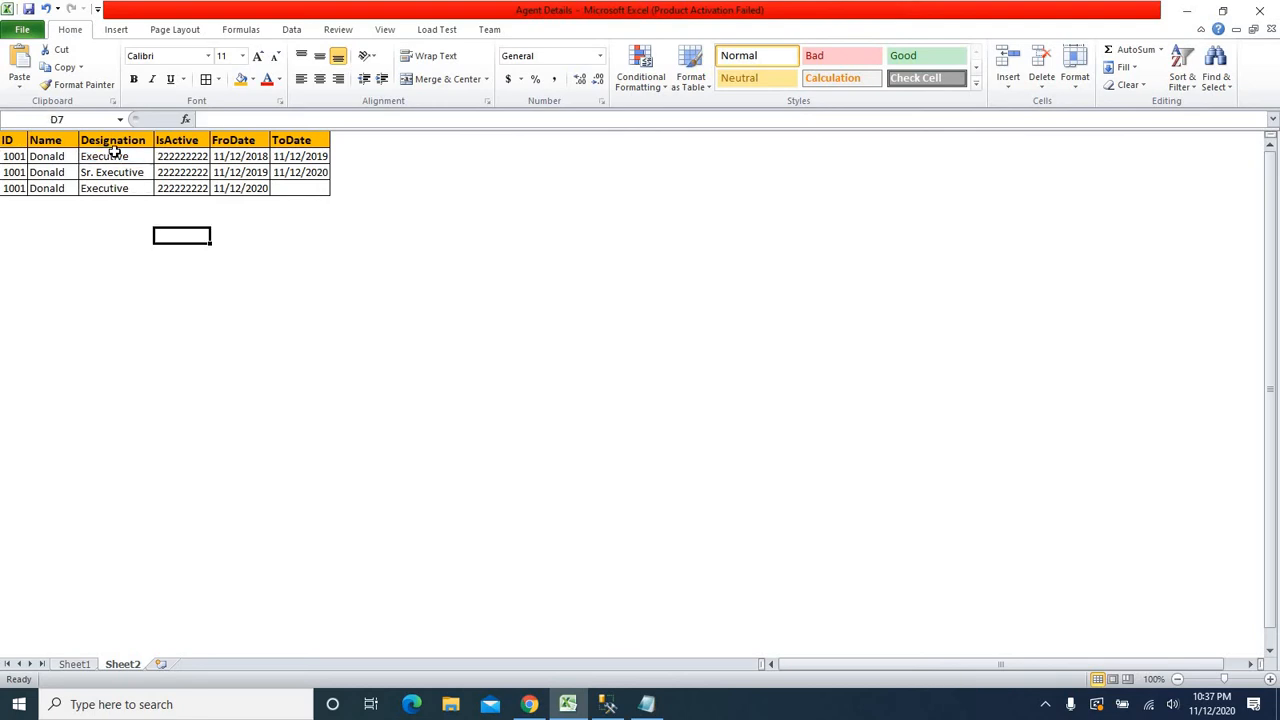
left_click(113, 157)
left_click(298, 158)
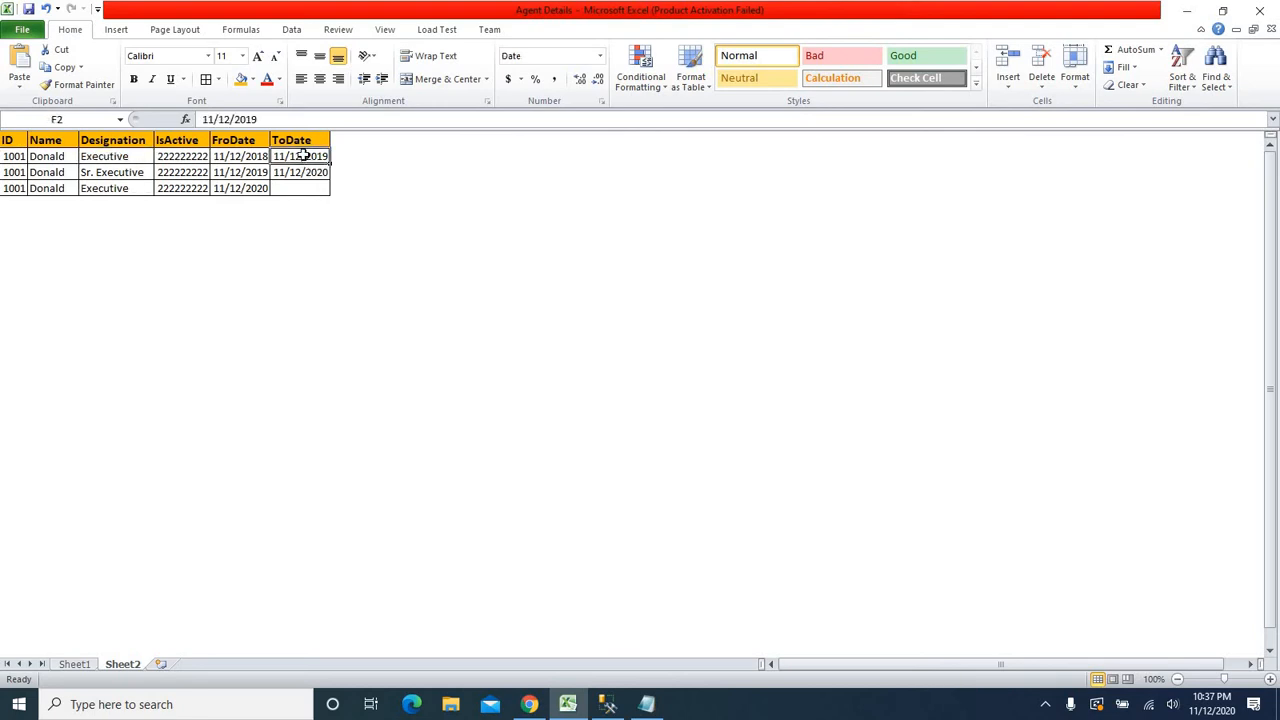
left_click_drag(57, 171, 228, 172)
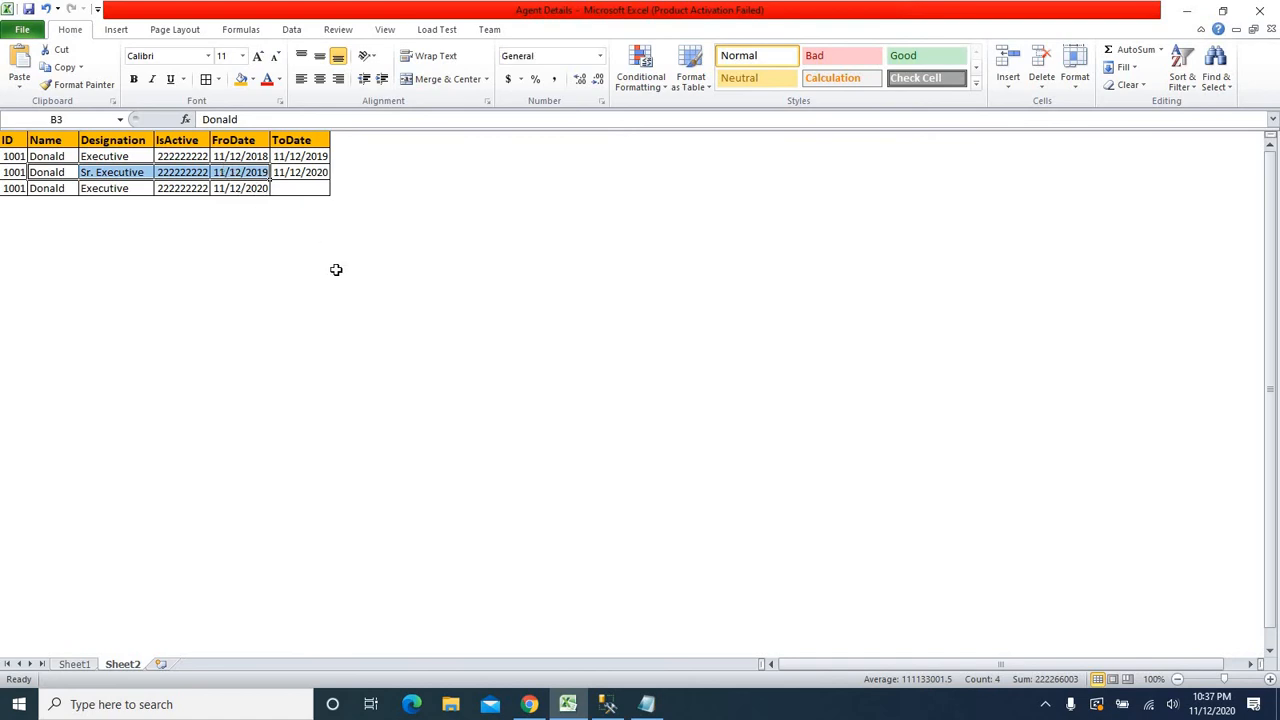
left_click(129, 172)
left_click(176, 246)
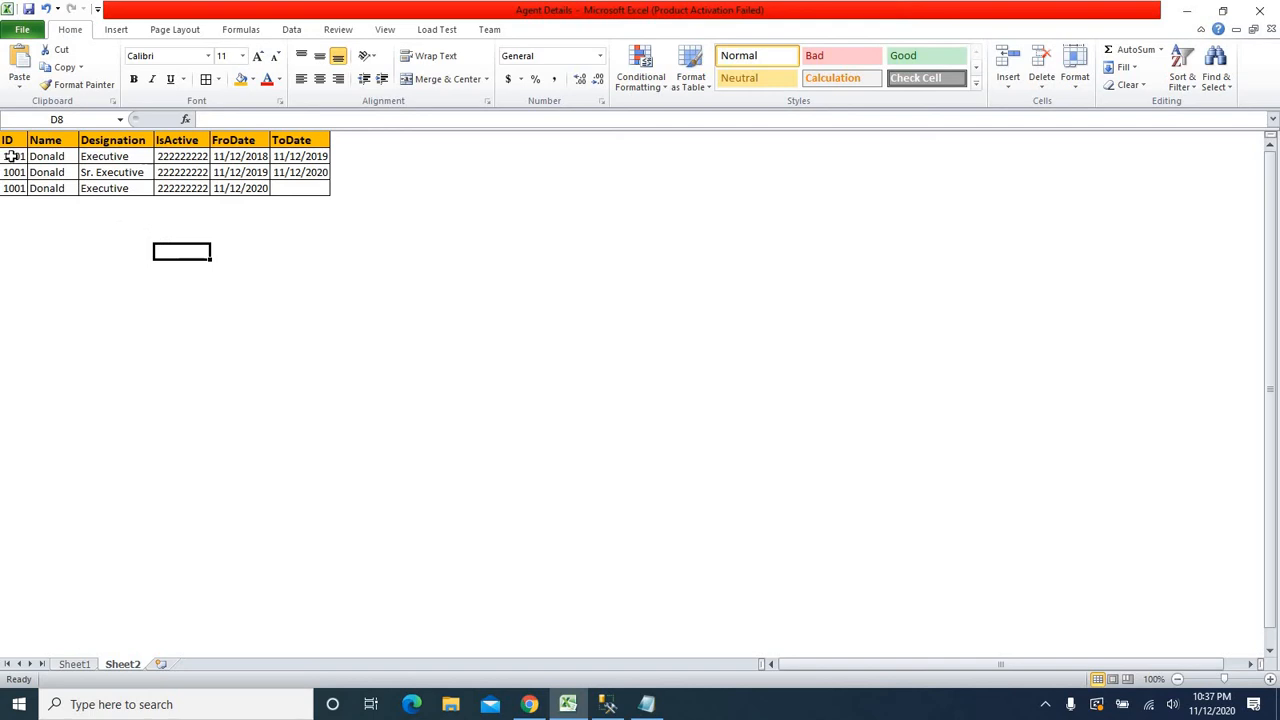
left_click_drag(12, 158, 282, 156)
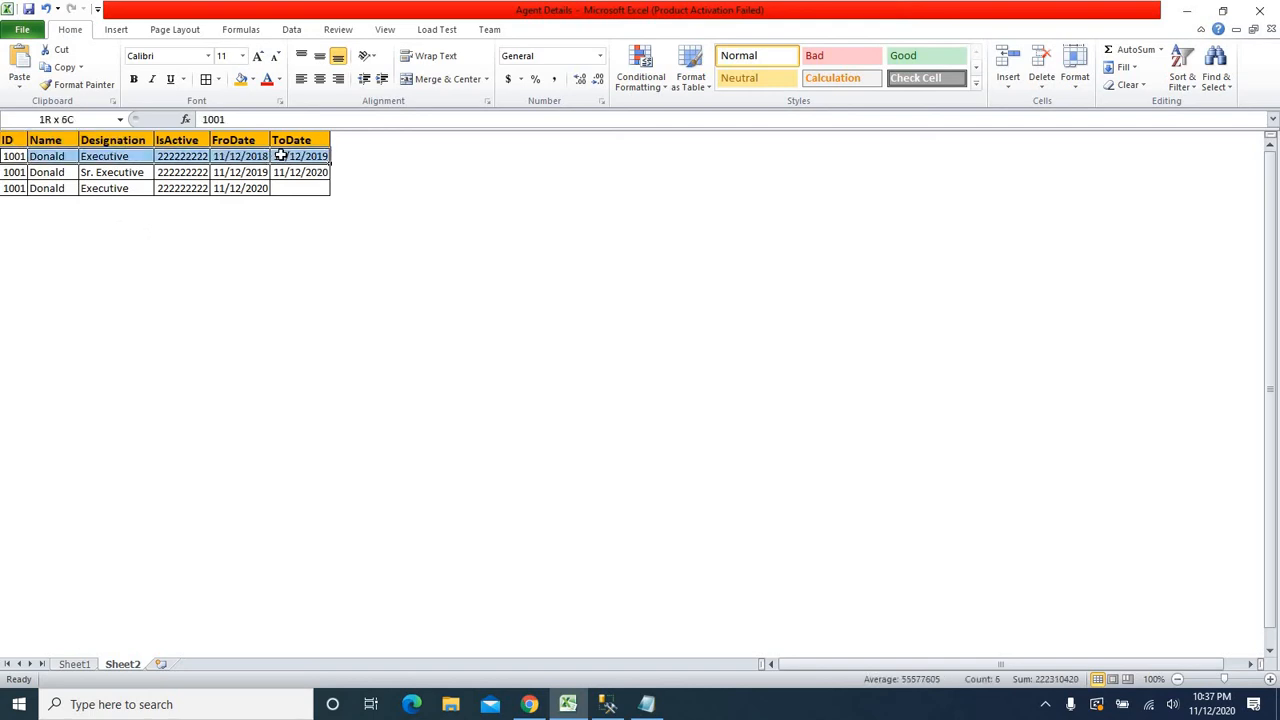
Set IsActive to 0 for the first Executive record and to 1 for the Sr. Executive record on Sheet2
left_click(190, 158)
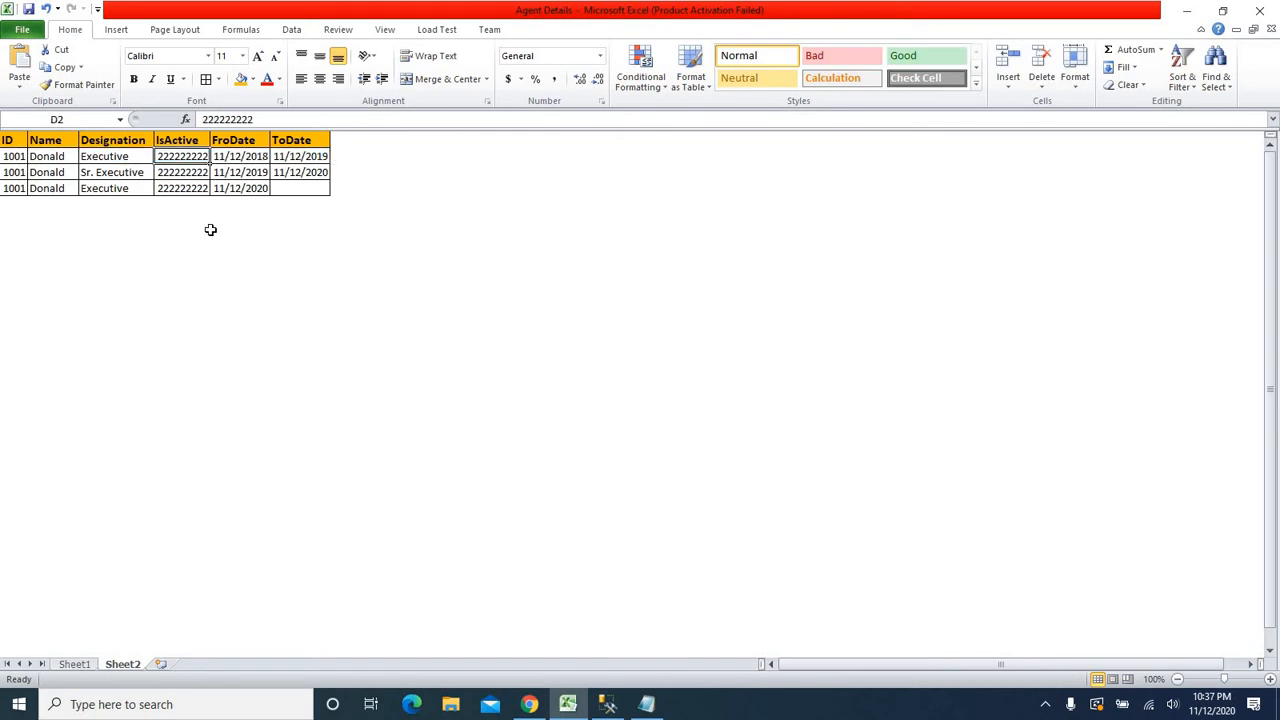
type("0")
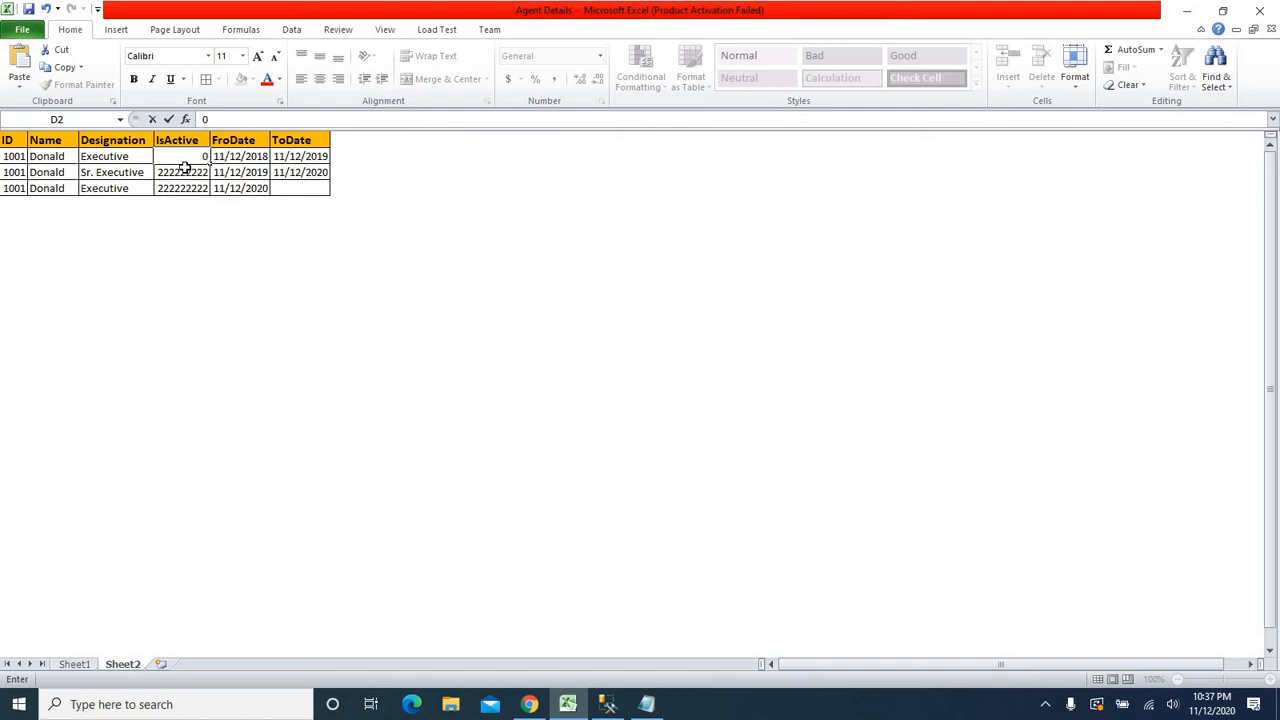
key("Return")
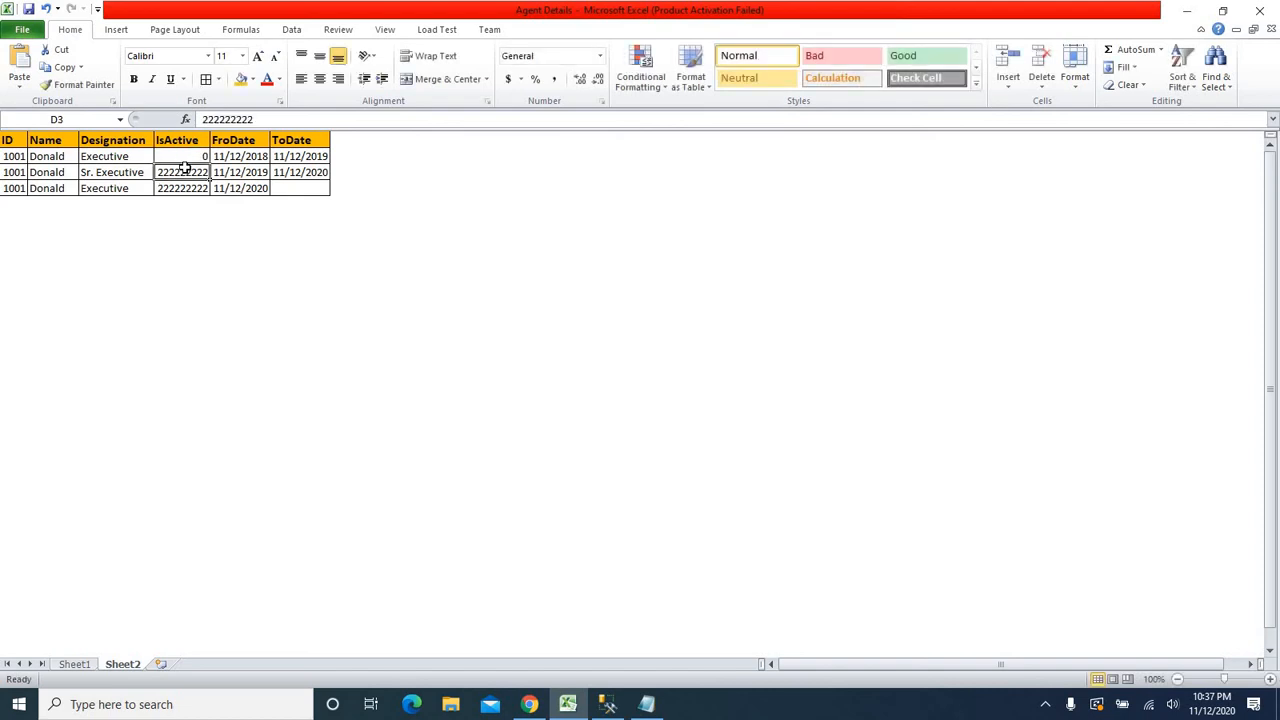
type("1")
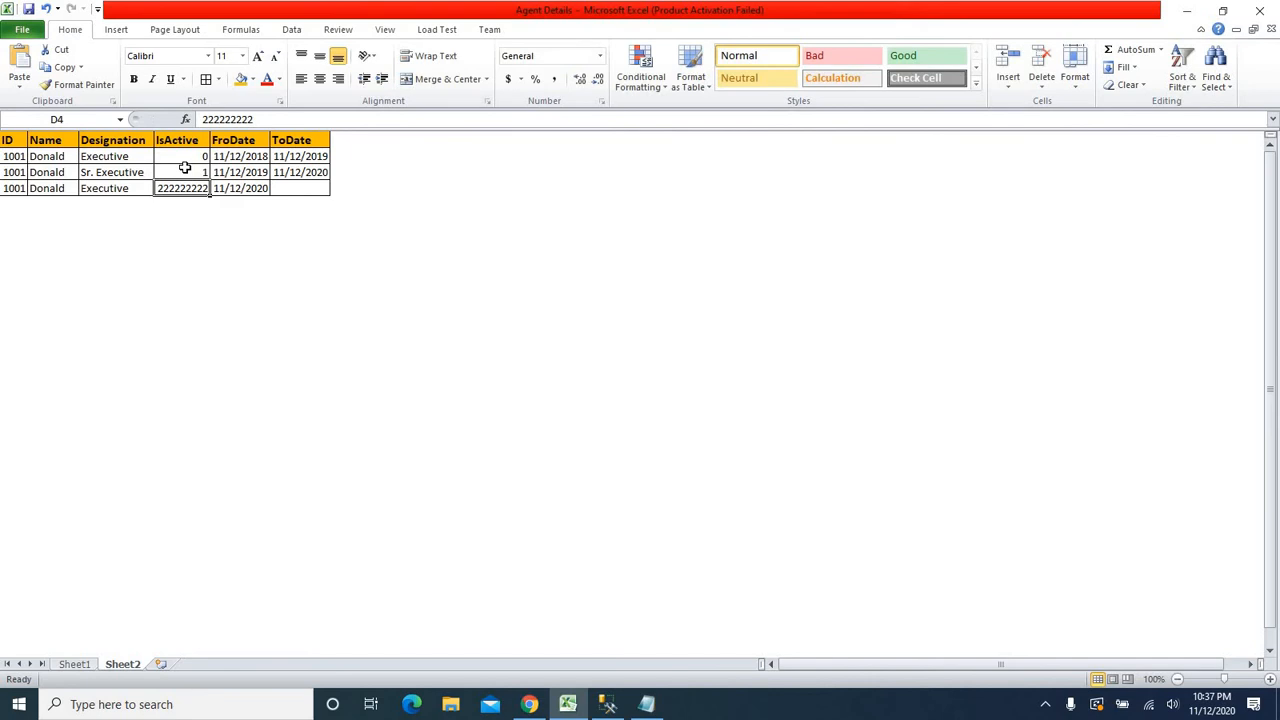
left_click(261, 357)
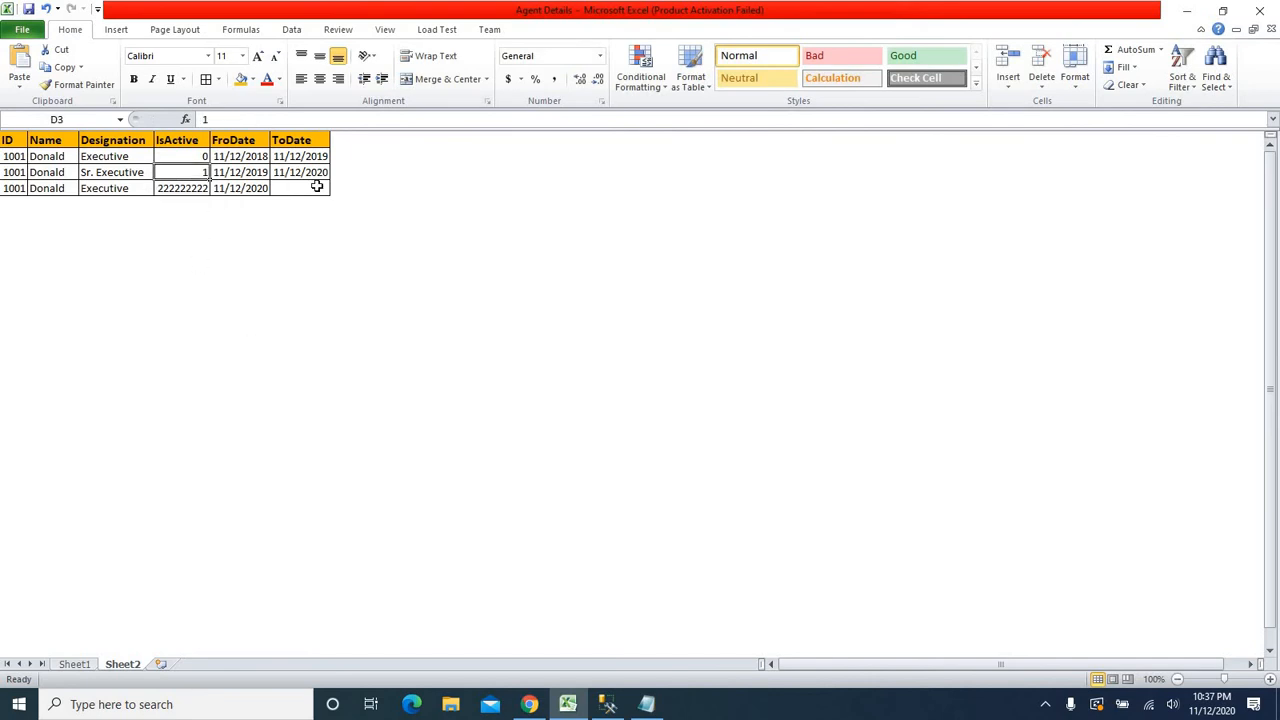
Set the Sr. Executive record's ToDate to null
left_click_drag(351, 174, 251, 172)
left_click(8, 172)
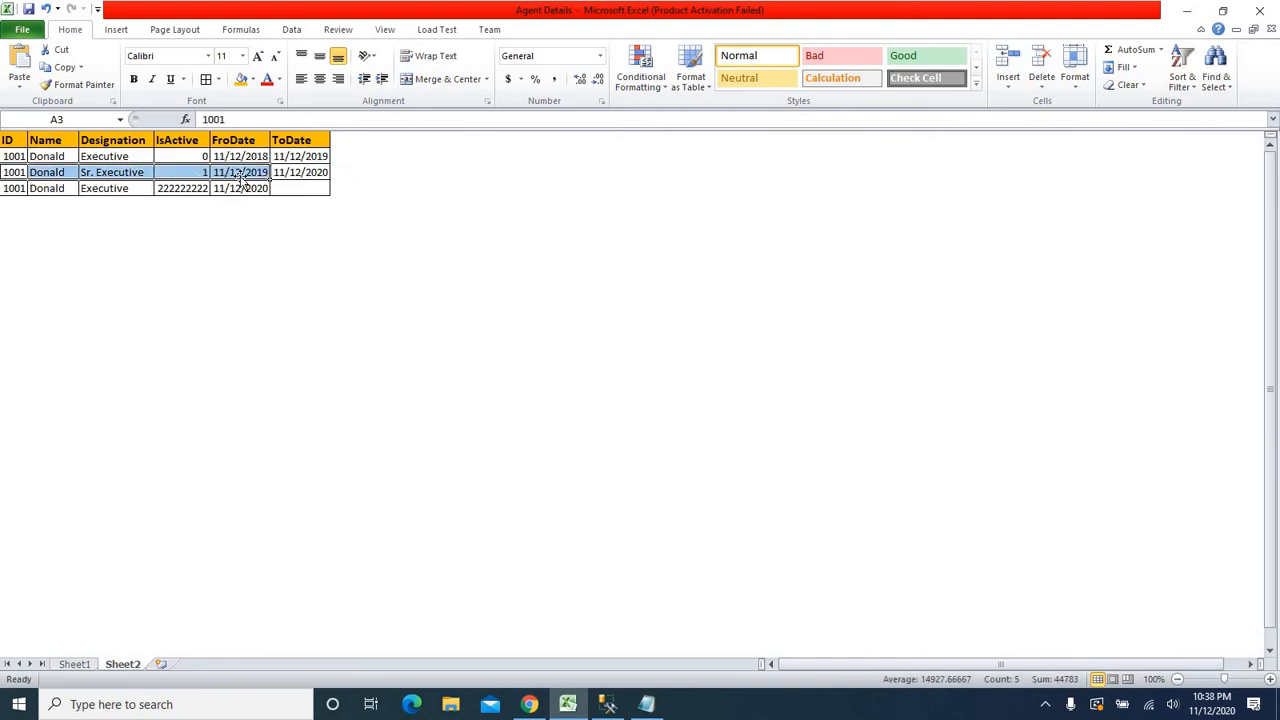
left_click(303, 174)
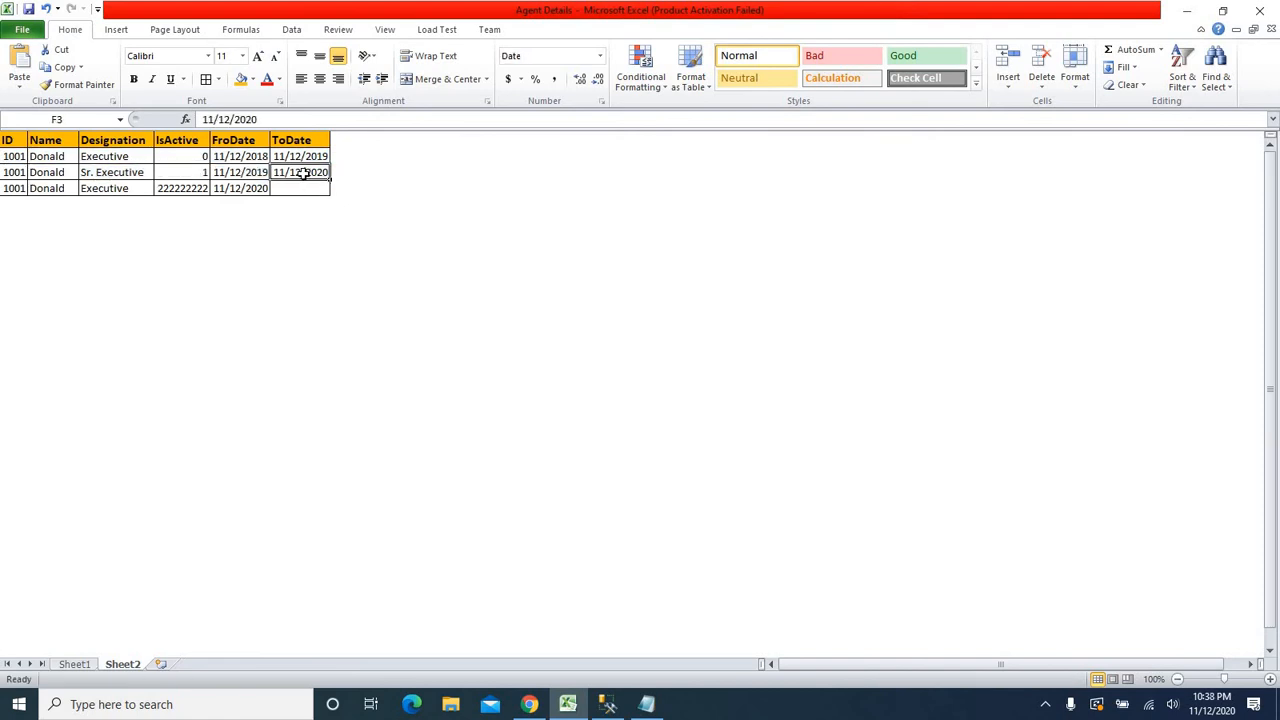
type("null")
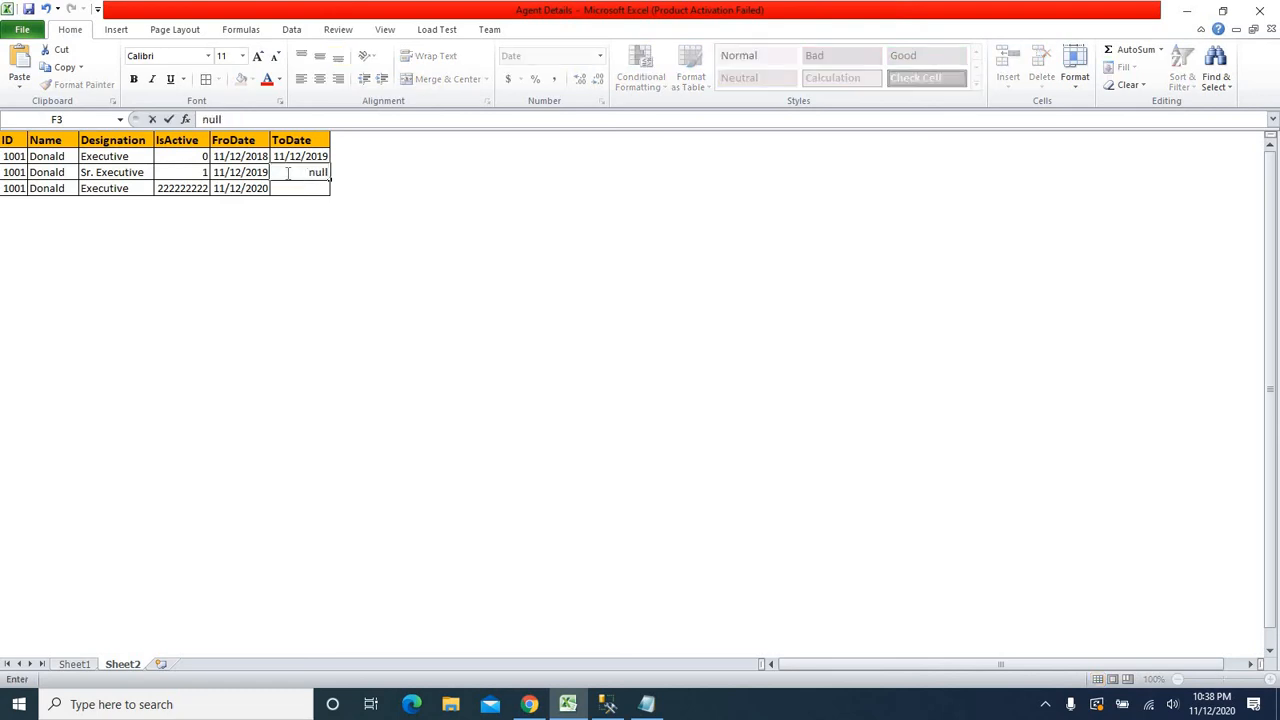
Review the IsActive and date values of the closed Executive and open Sr. Executive records, and return to the data flow in Azure Data Factory
left_click(193, 156)
left_click_drag(193, 156, 318, 156)
left_click(320, 156)
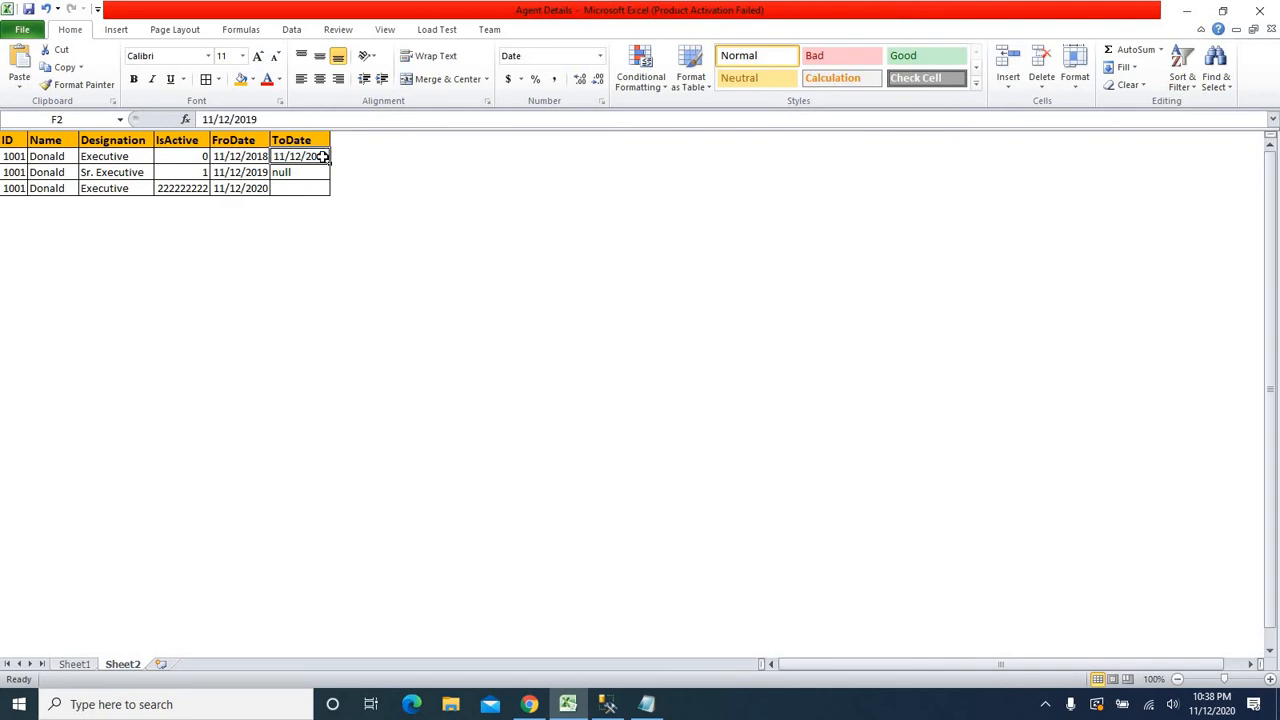
left_click(285, 274)
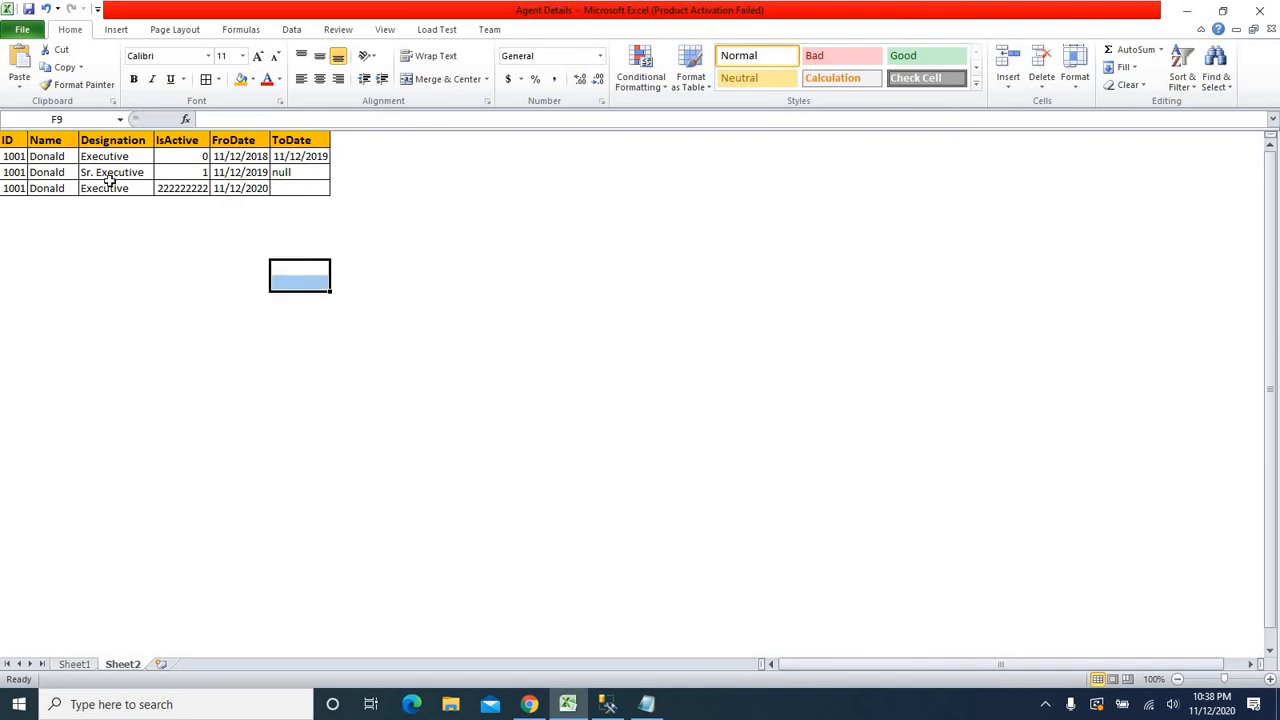
left_click_drag(16, 157, 345, 168)
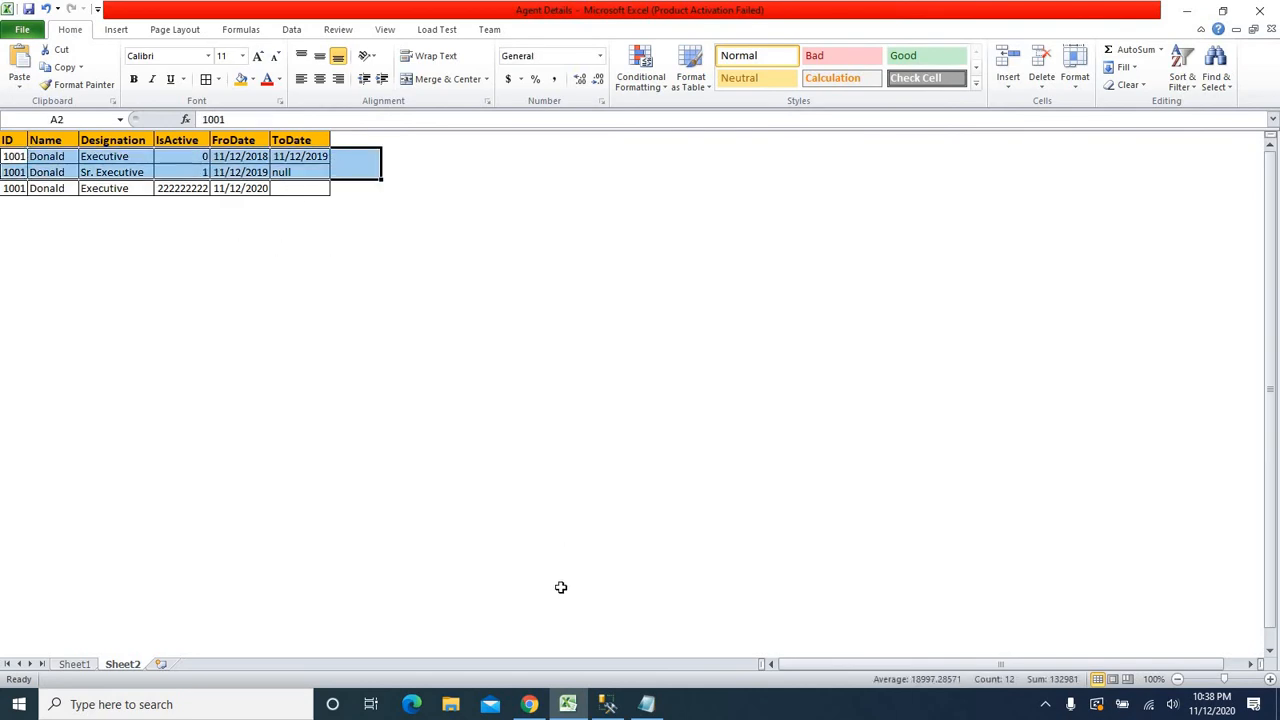
left_click(530, 704)
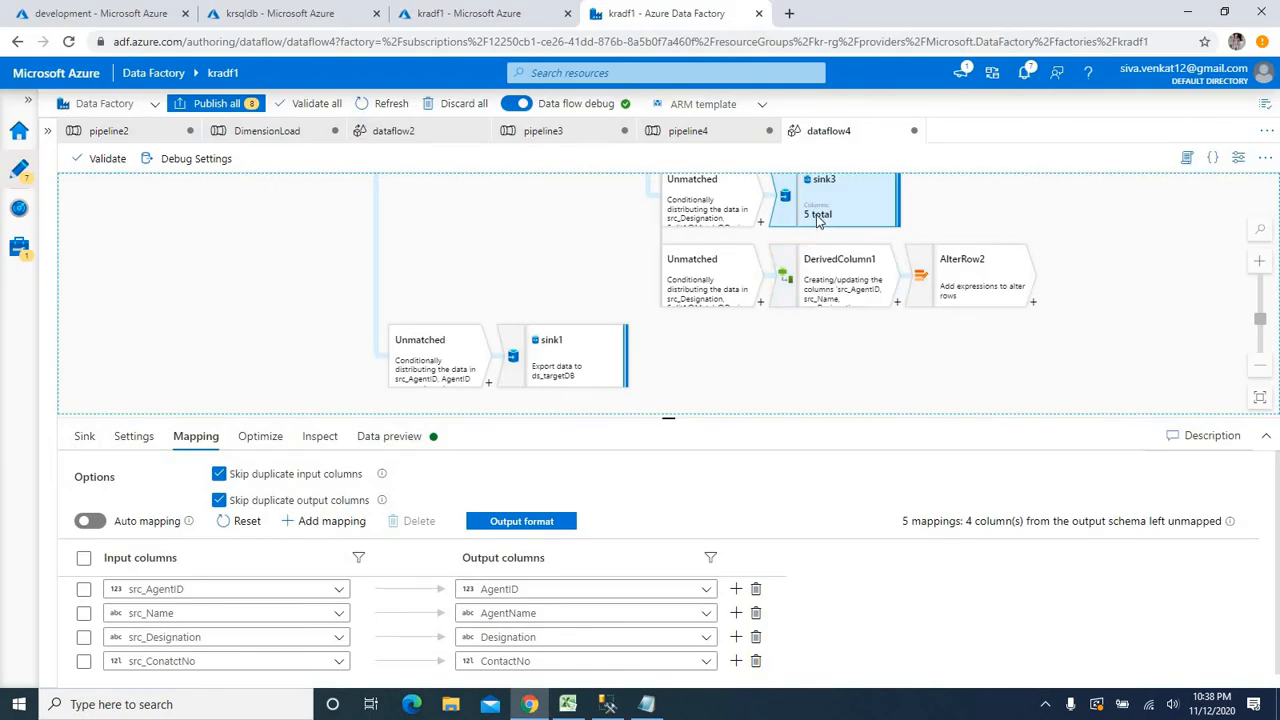
Review the column expressions of DerivedColumn1 and the alter row settings of AlterRow2
left_click(820, 288)
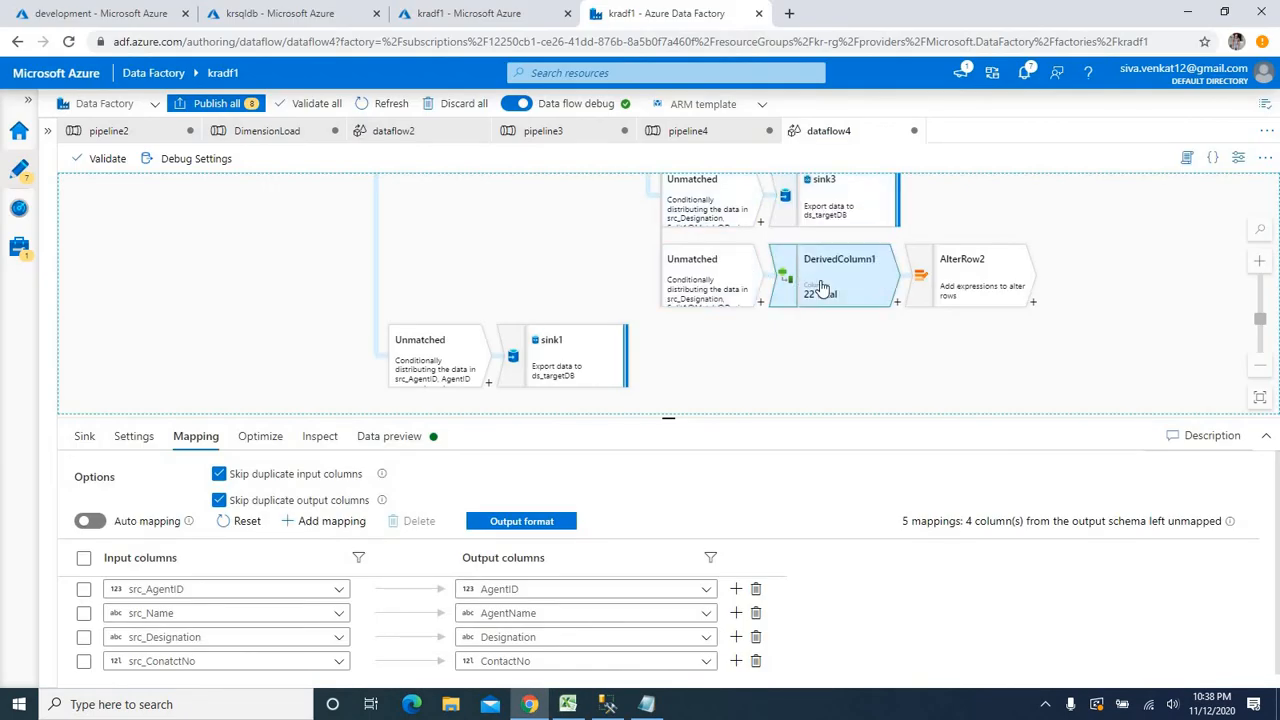
left_click(1003, 279)
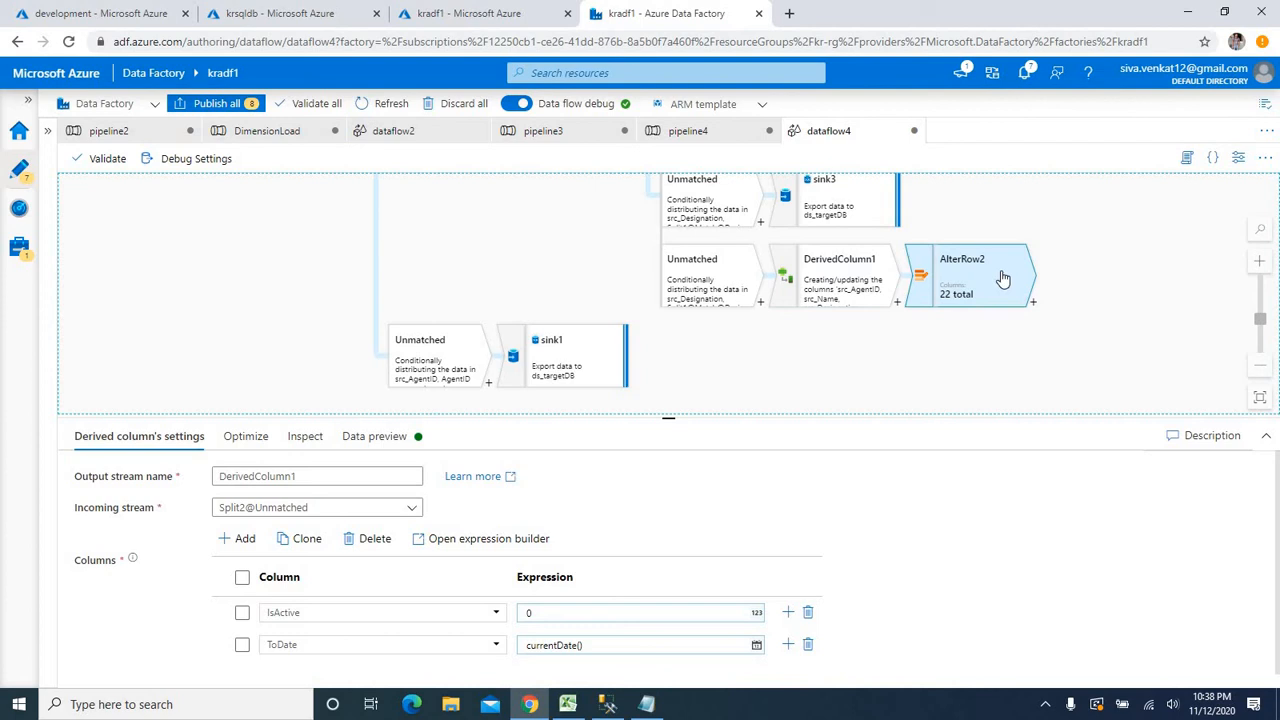
left_click(852, 285)
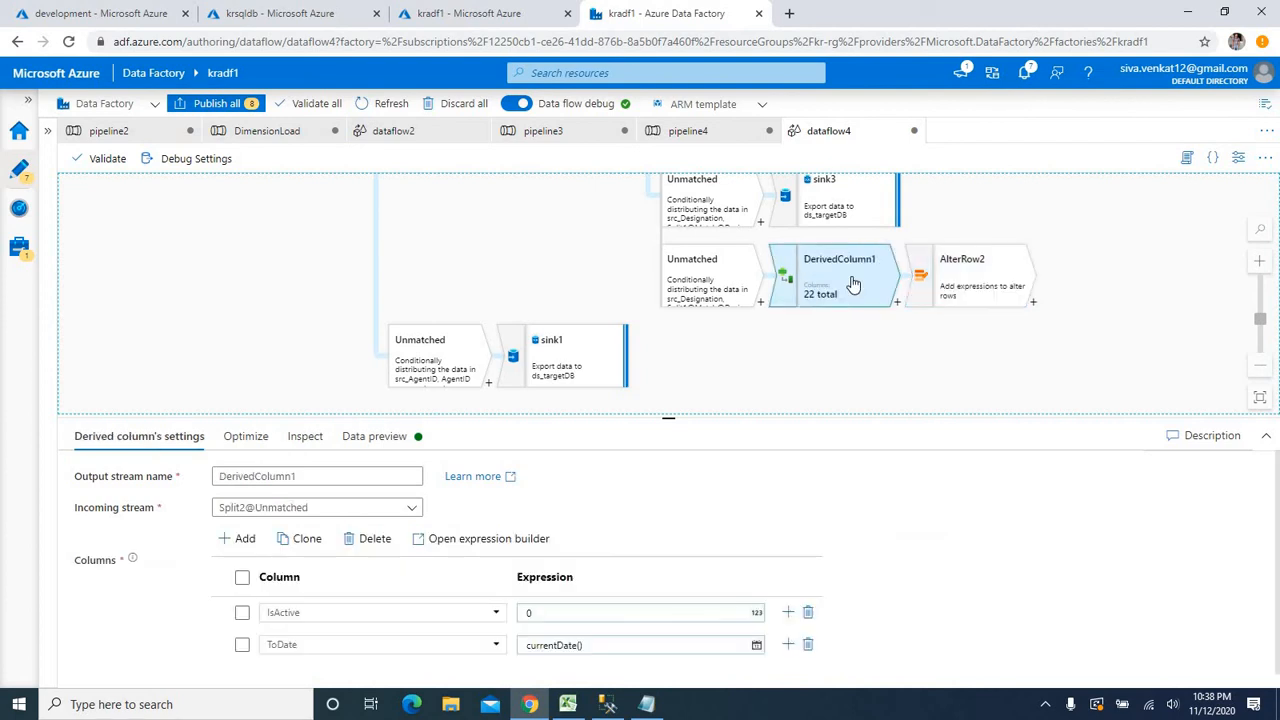
left_click(964, 268)
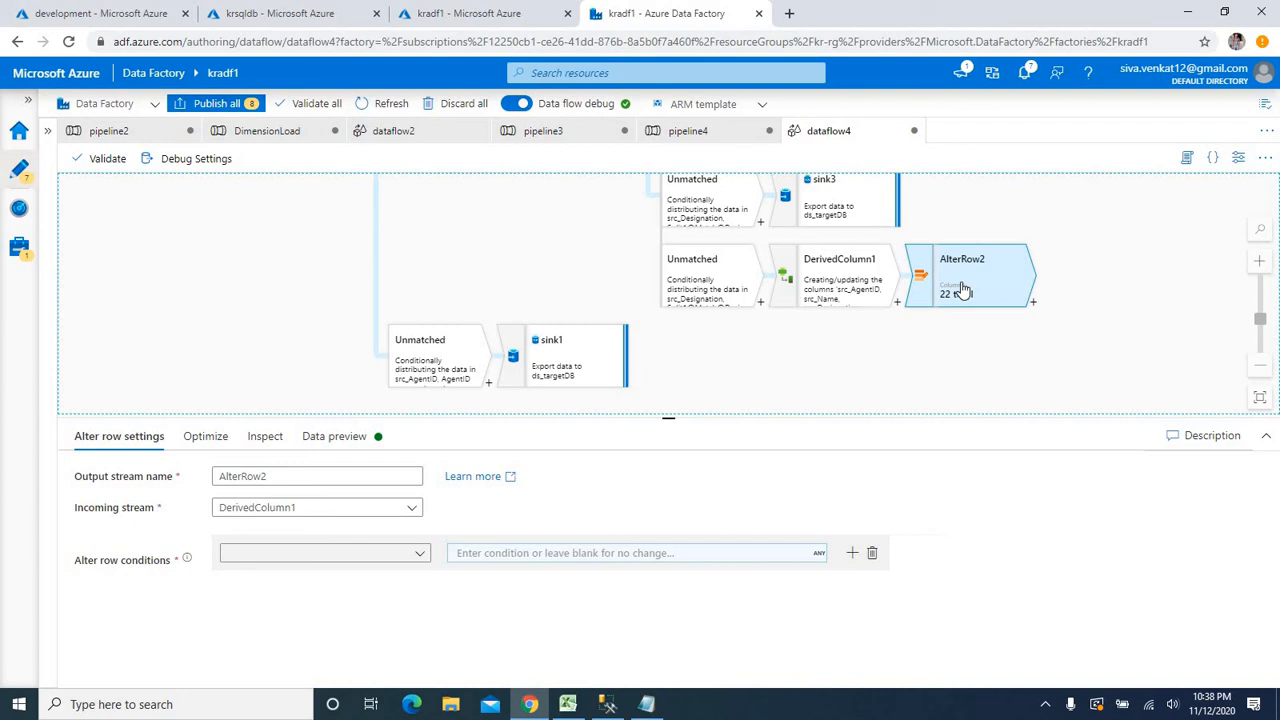
scroll(252, 320, "up", 3)
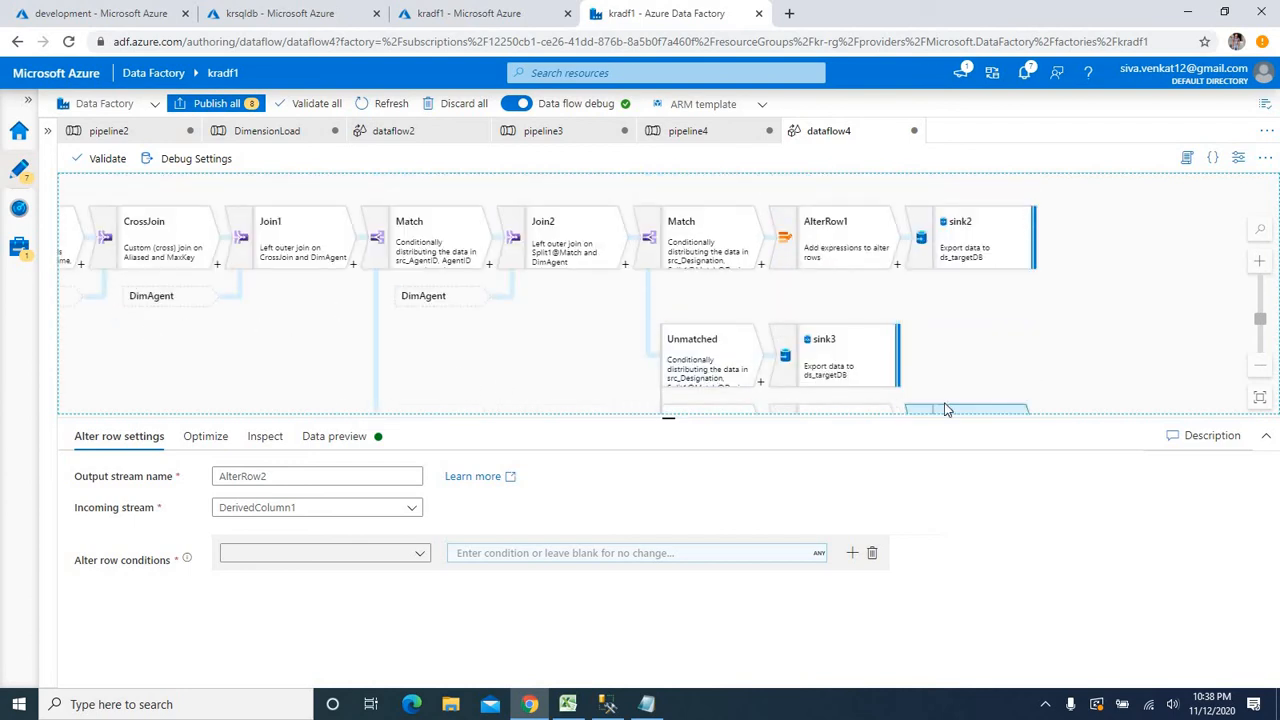
Examine the MaxKey source's query and trace the data flow from its sources to the AlterRow2 branch
left_click(207, 364)
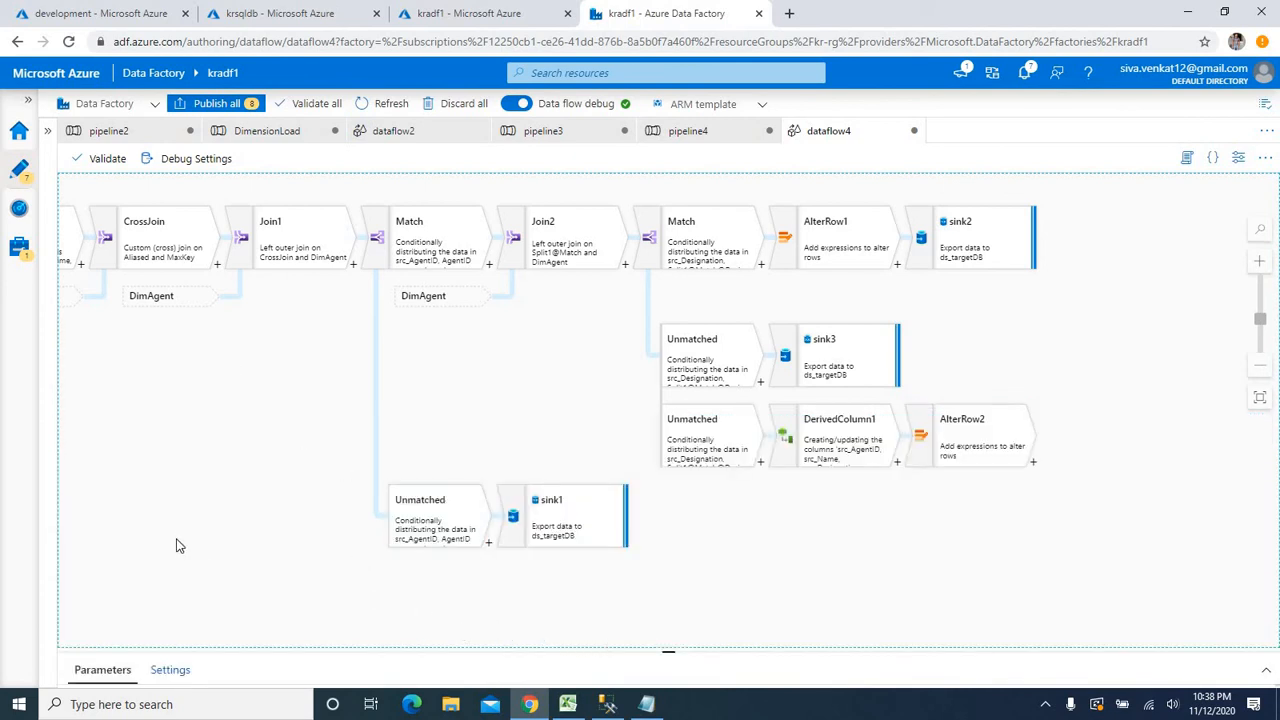
scroll(186, 538, "left", 9)
scroll(186, 538, "right", 4)
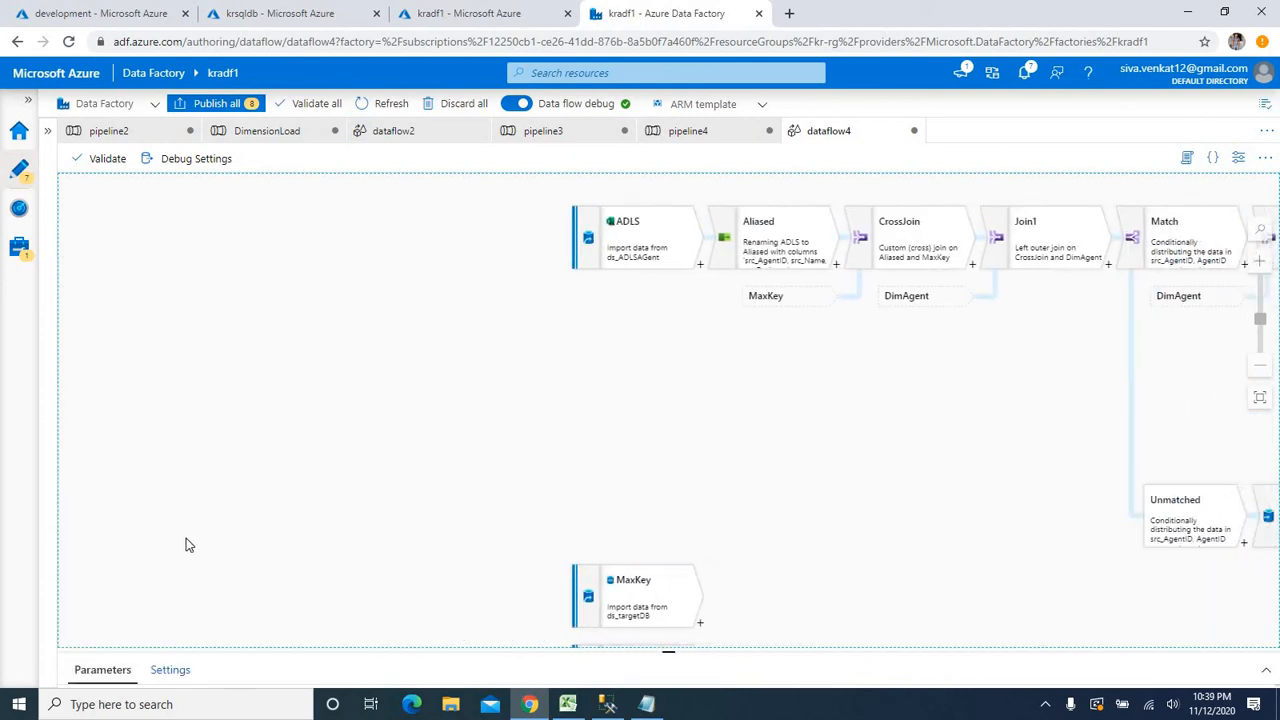
scroll(186, 544, "right", 3)
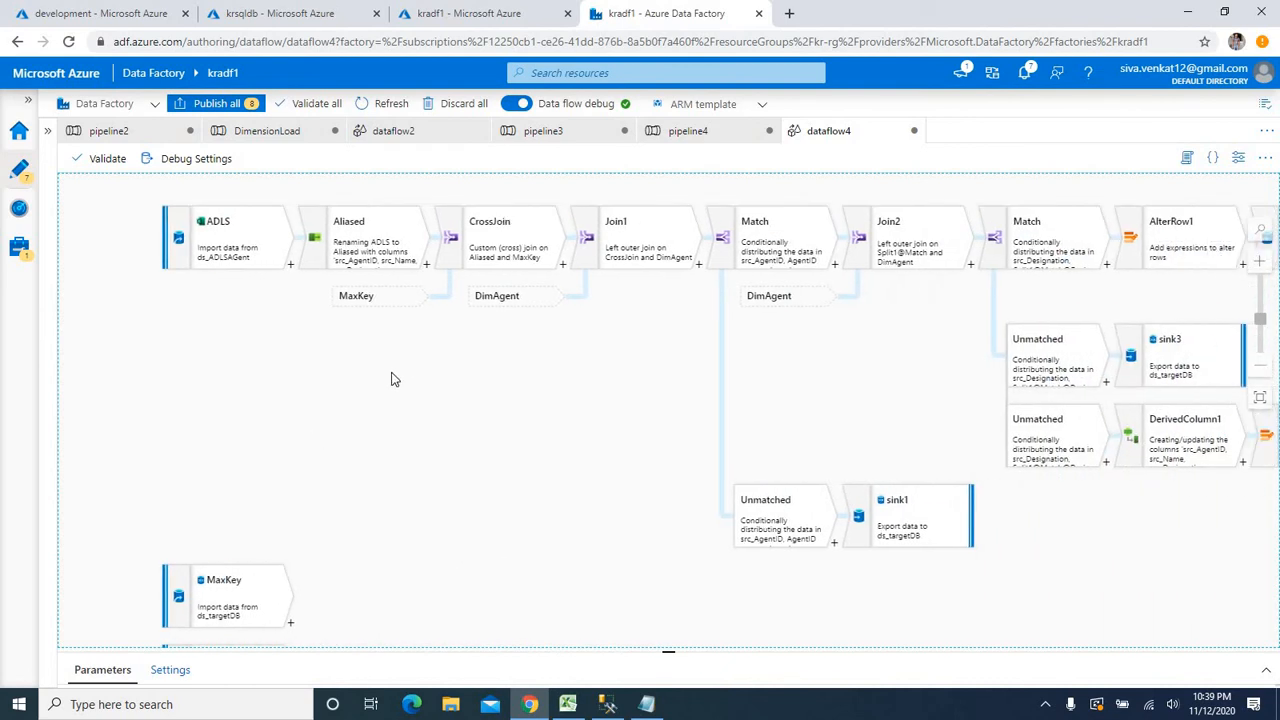
scroll(391, 374, "down", 3)
left_click(217, 450)
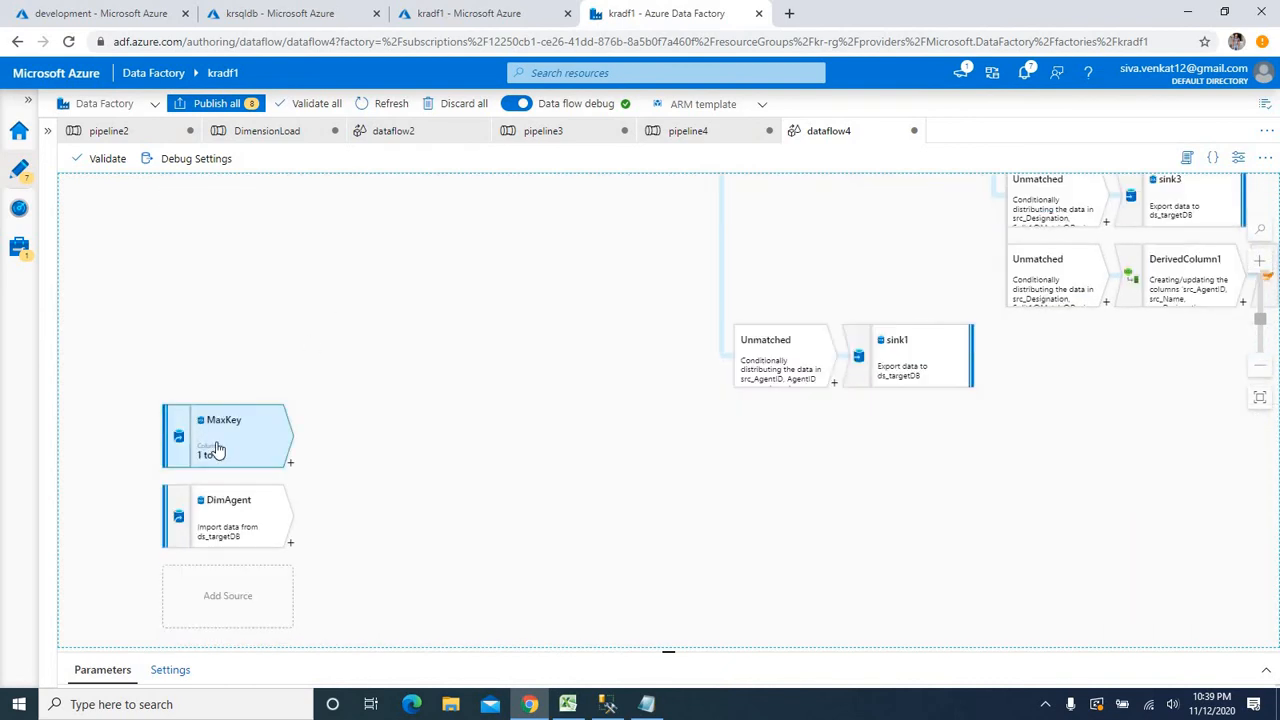
scroll(237, 210, "up", 2)
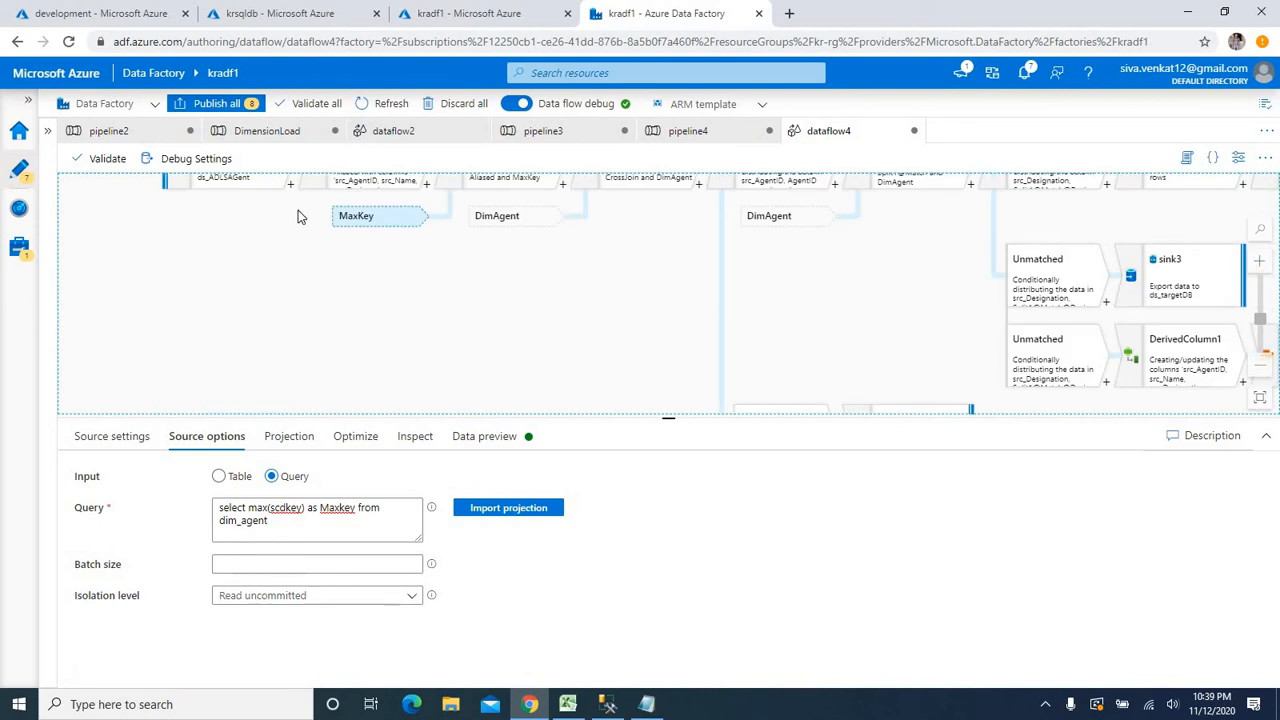
scroll(240, 212, "up", 3)
scroll(469, 345, "down", 5)
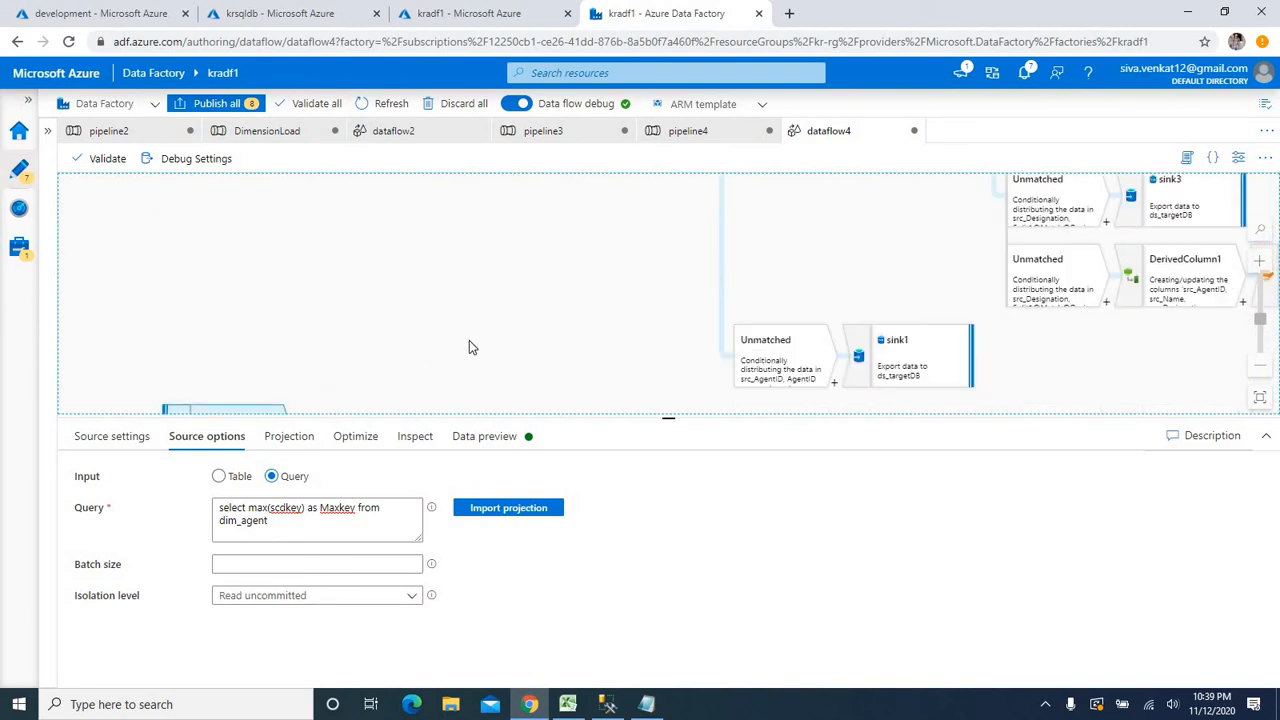
scroll(660, 345, "down", 1)
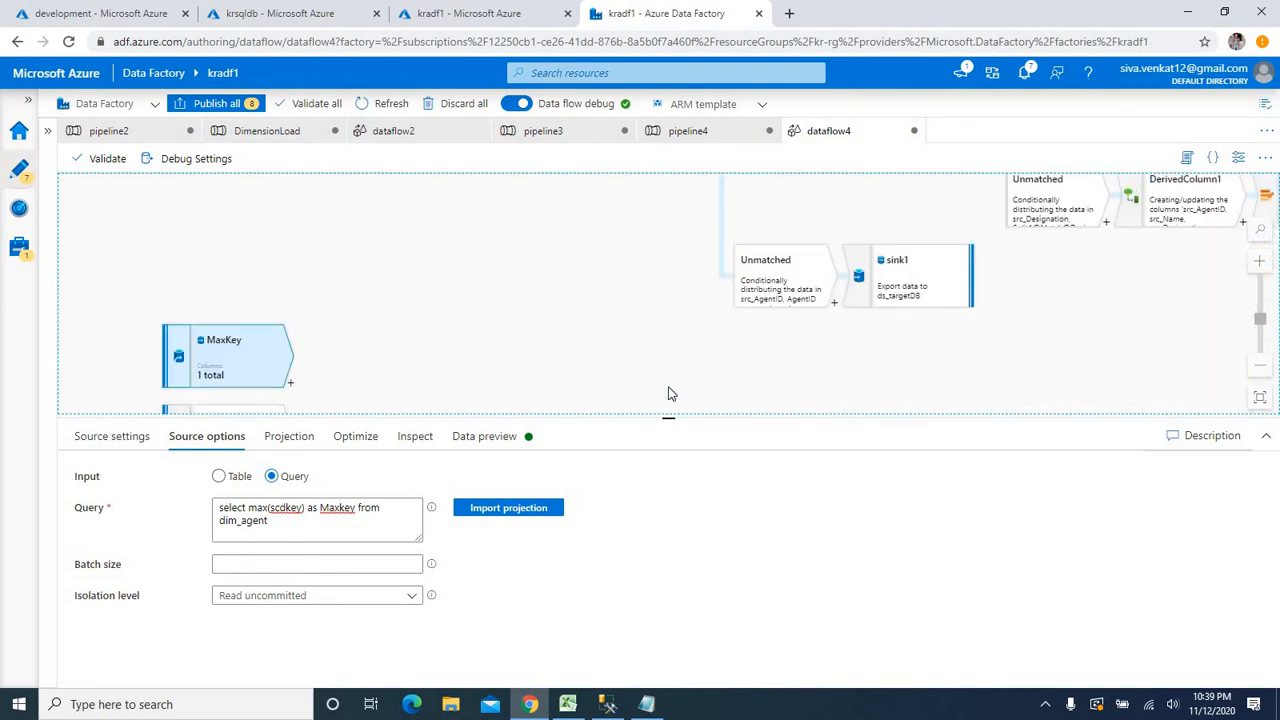
left_click(671, 370)
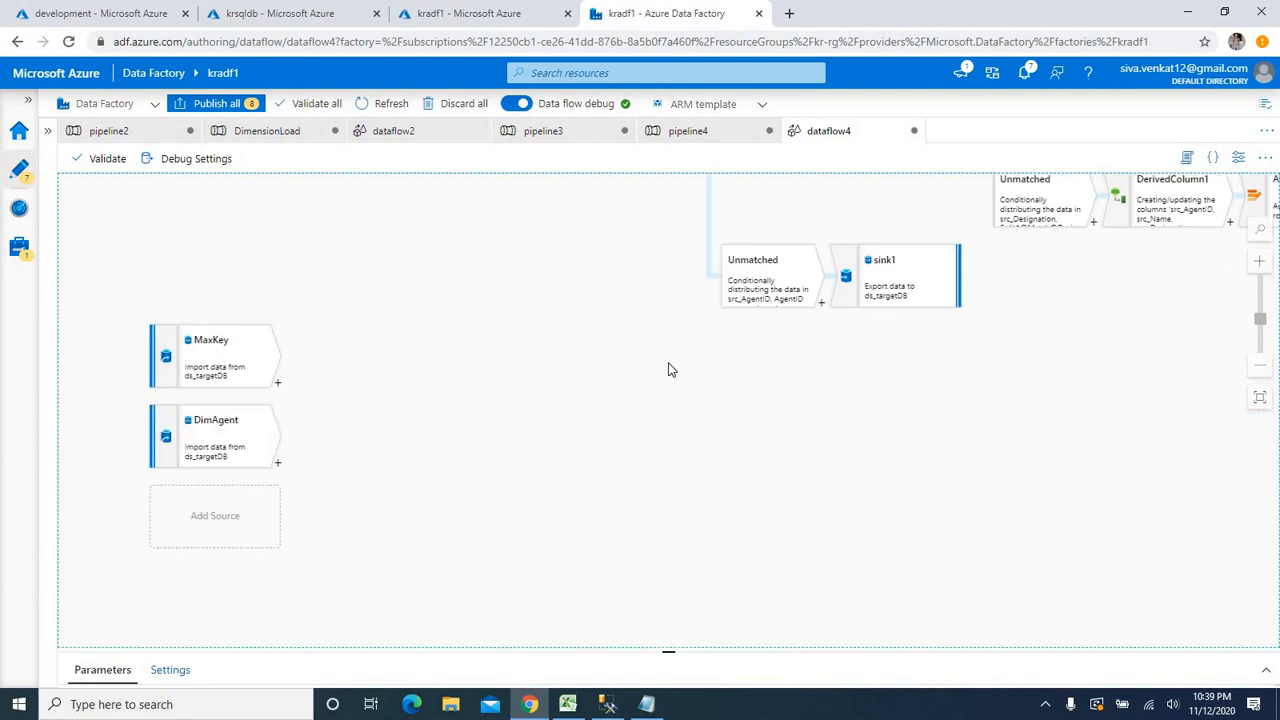
scroll(671, 370, "right", 5)
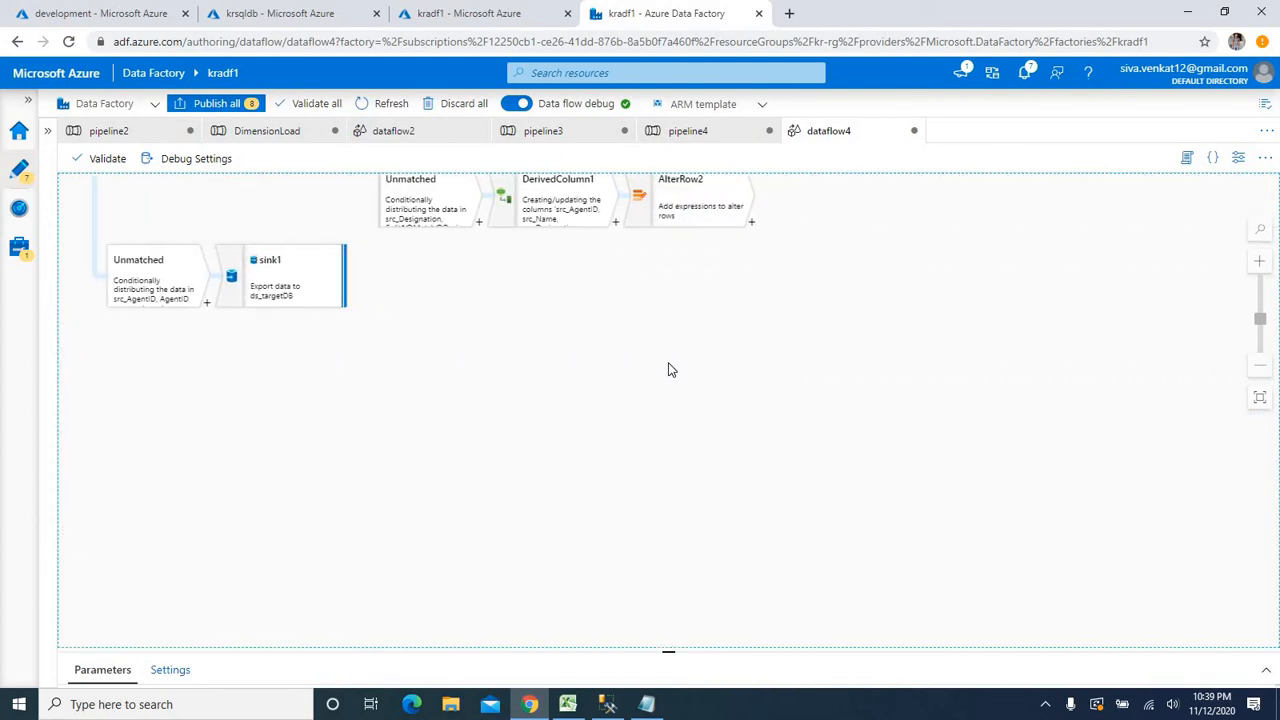
scroll(671, 370, "up", 1)
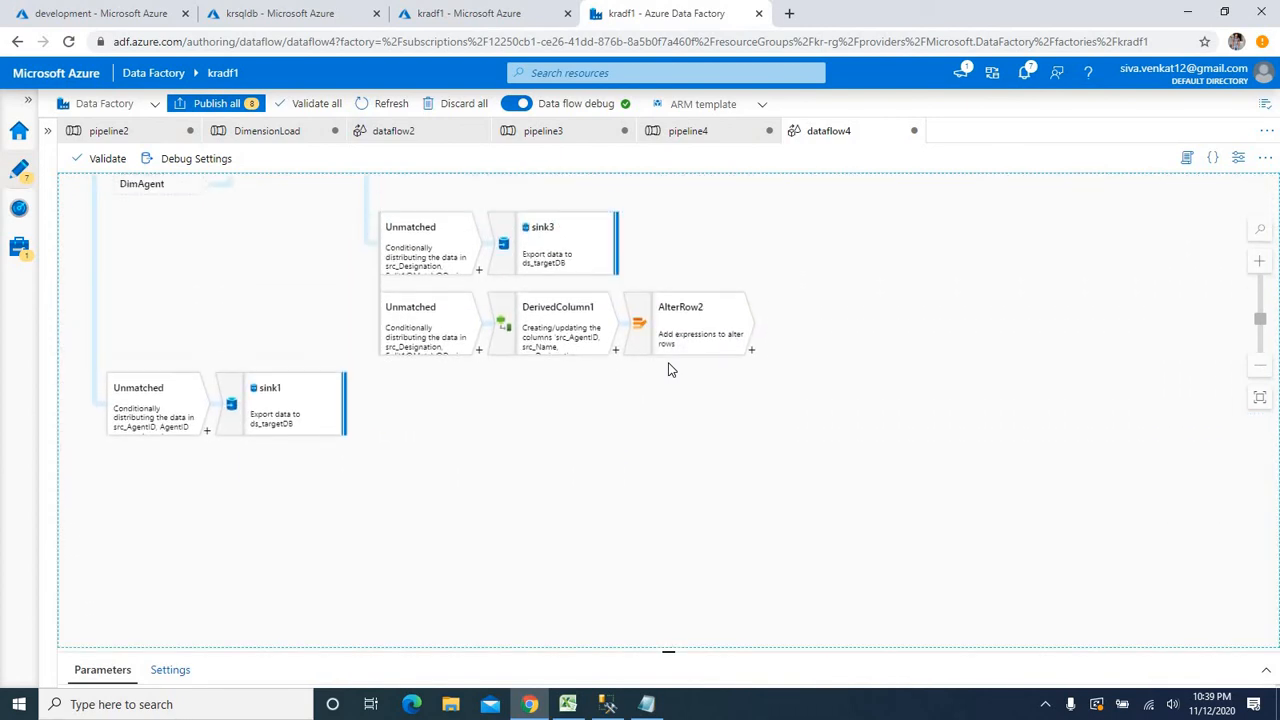
Set the alter row condition type of AlterRow2 to Update if
left_click(707, 355)
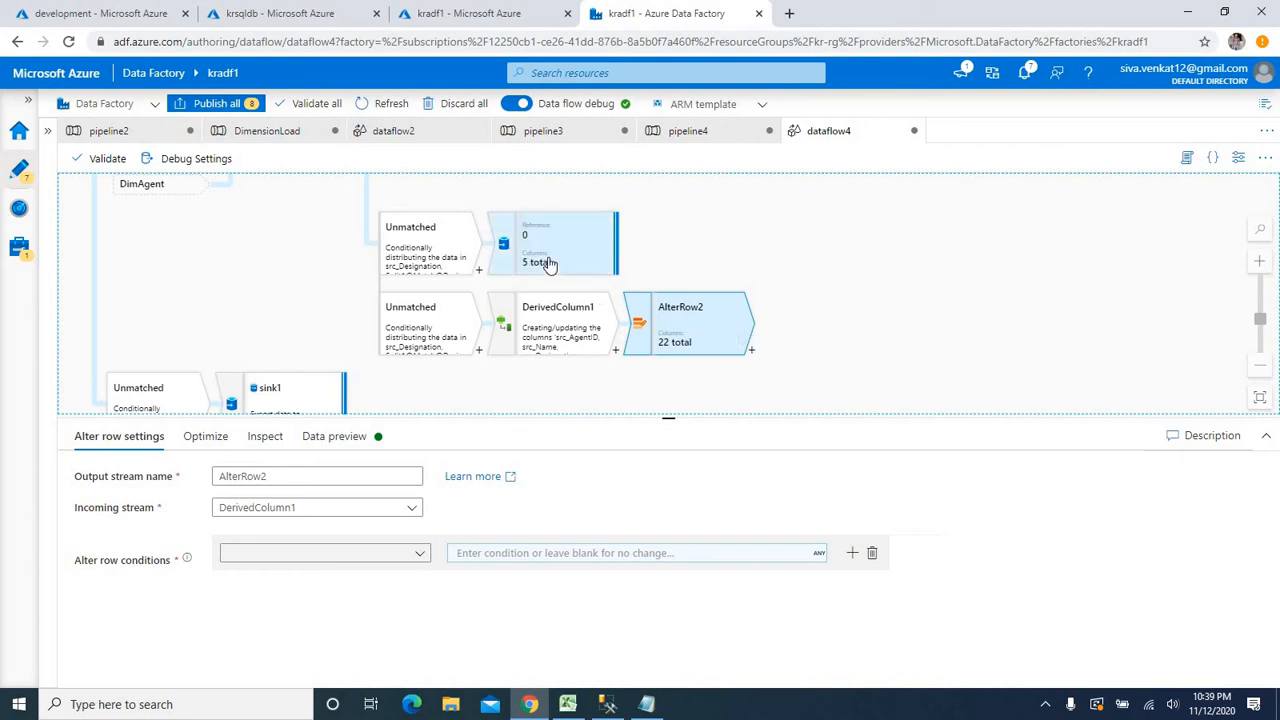
left_click(760, 326)
left_click(716, 317)
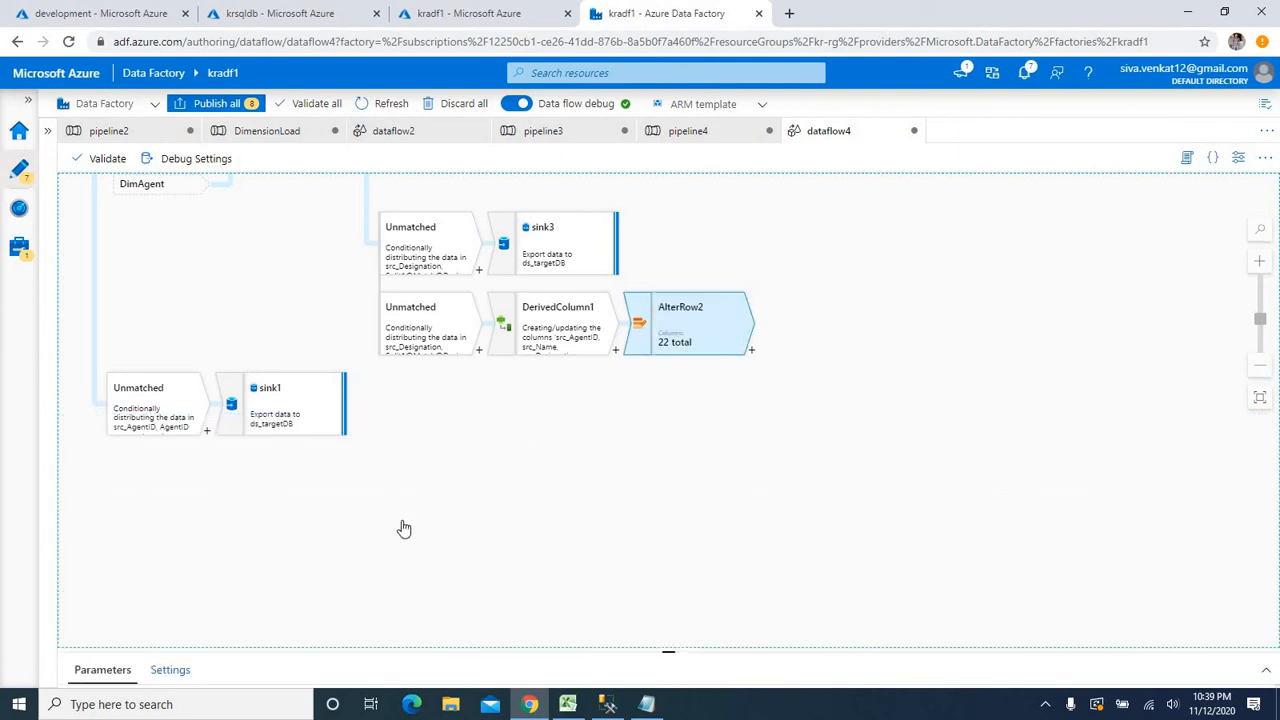
left_click(398, 556)
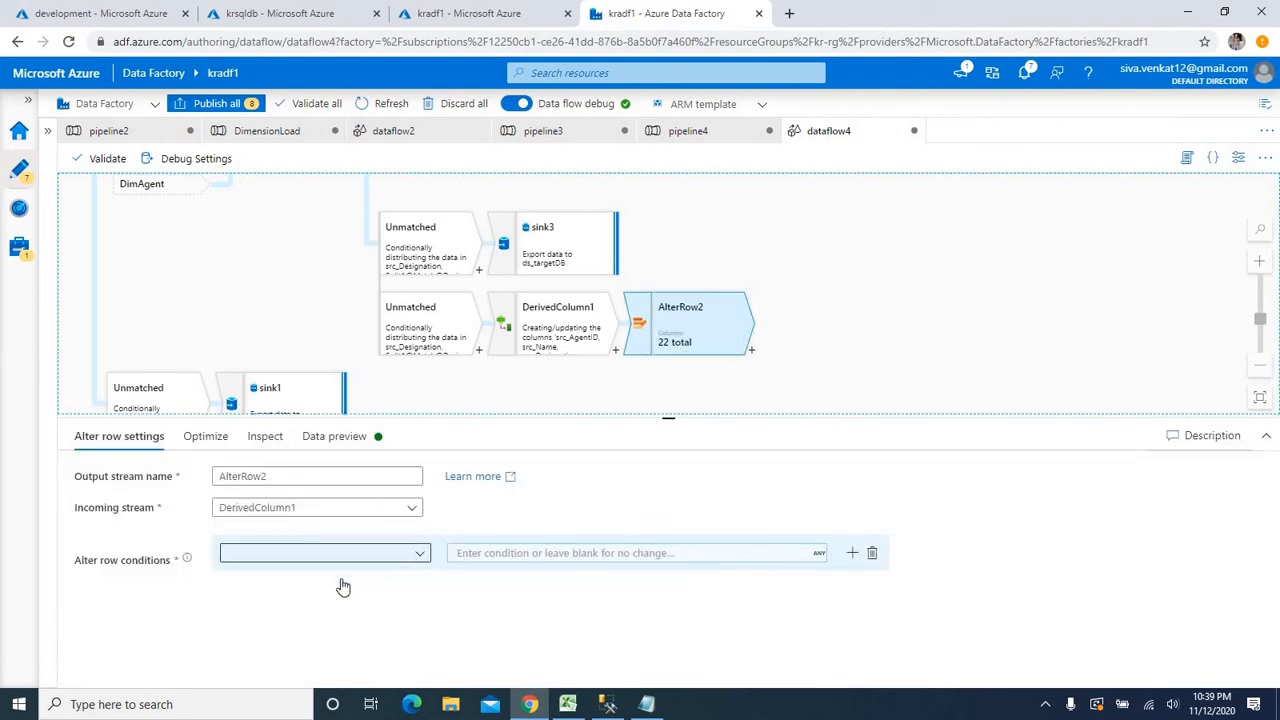
left_click(266, 604)
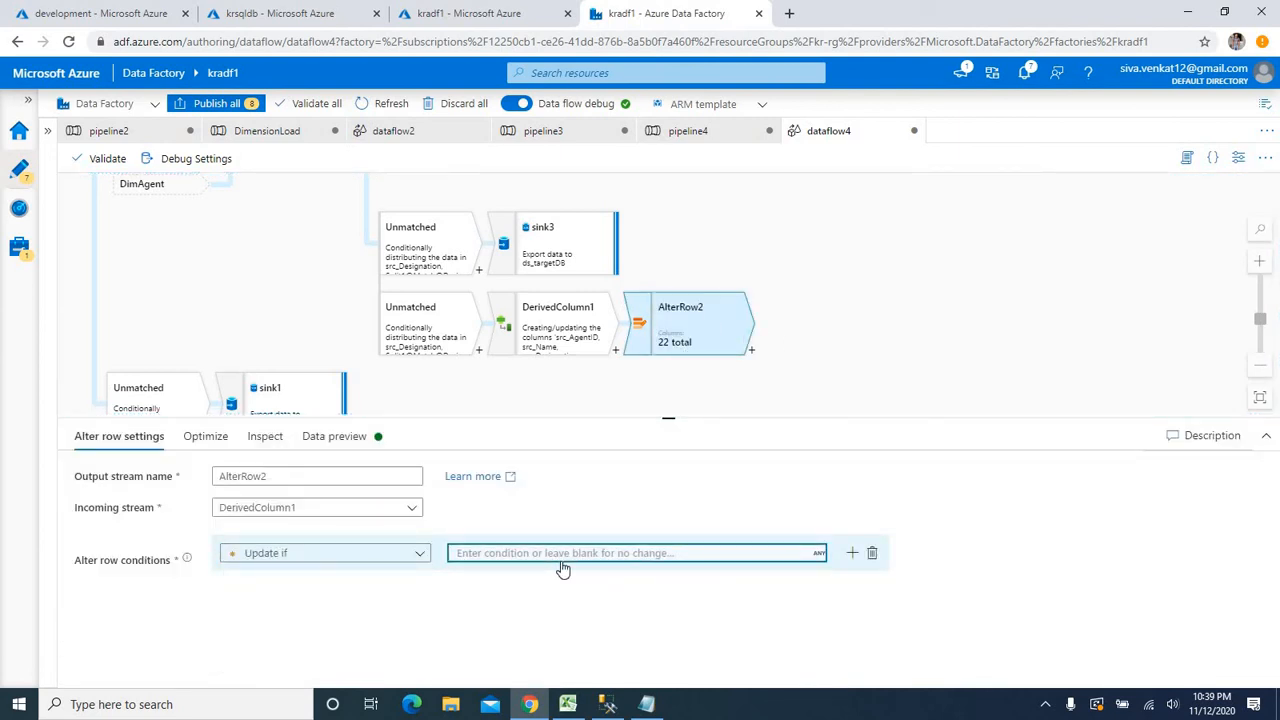
Enter the expression Split2@Unmatched@scdkey<=Maxkey as the update condition of AlterRow2
left_click(552, 558)
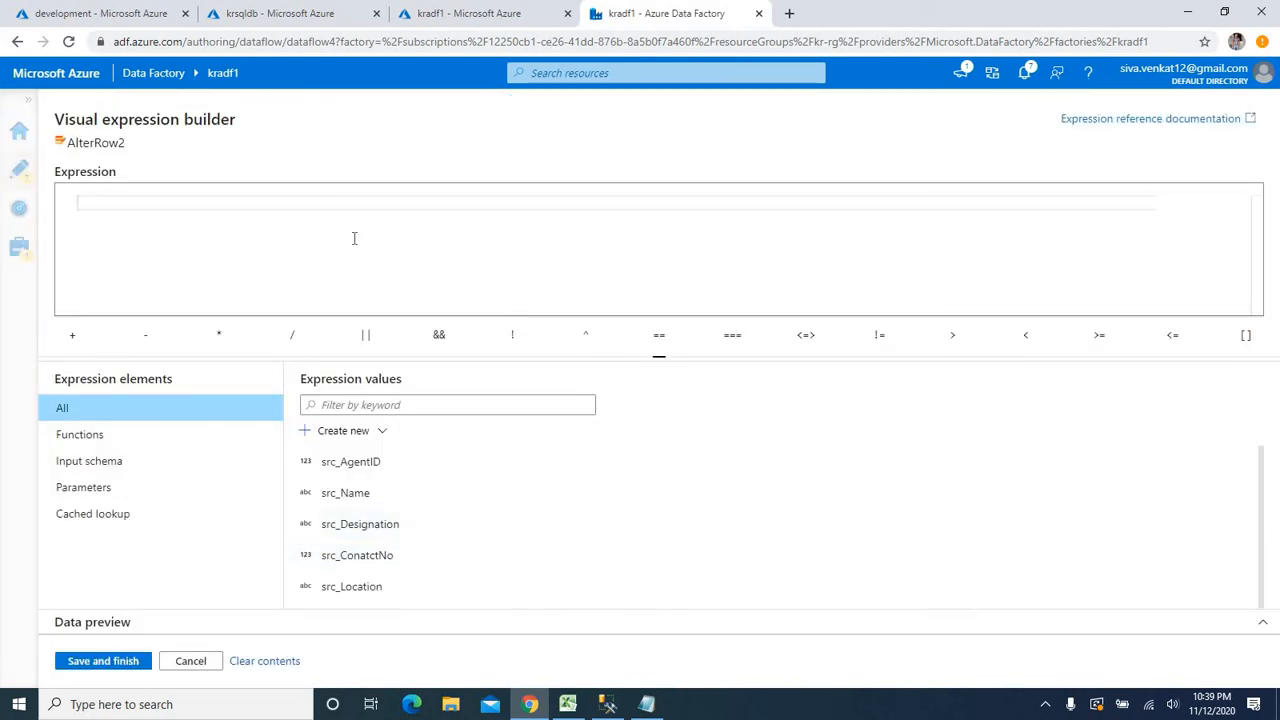
type("sc")
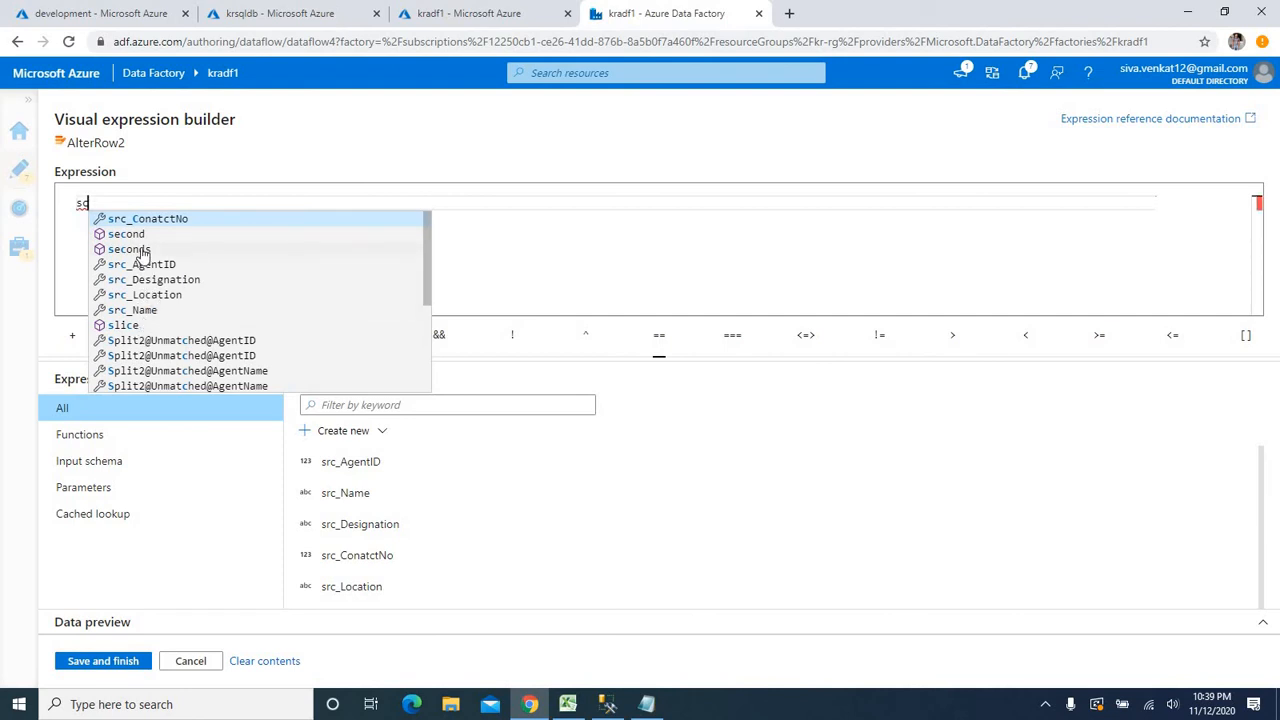
type("dk")
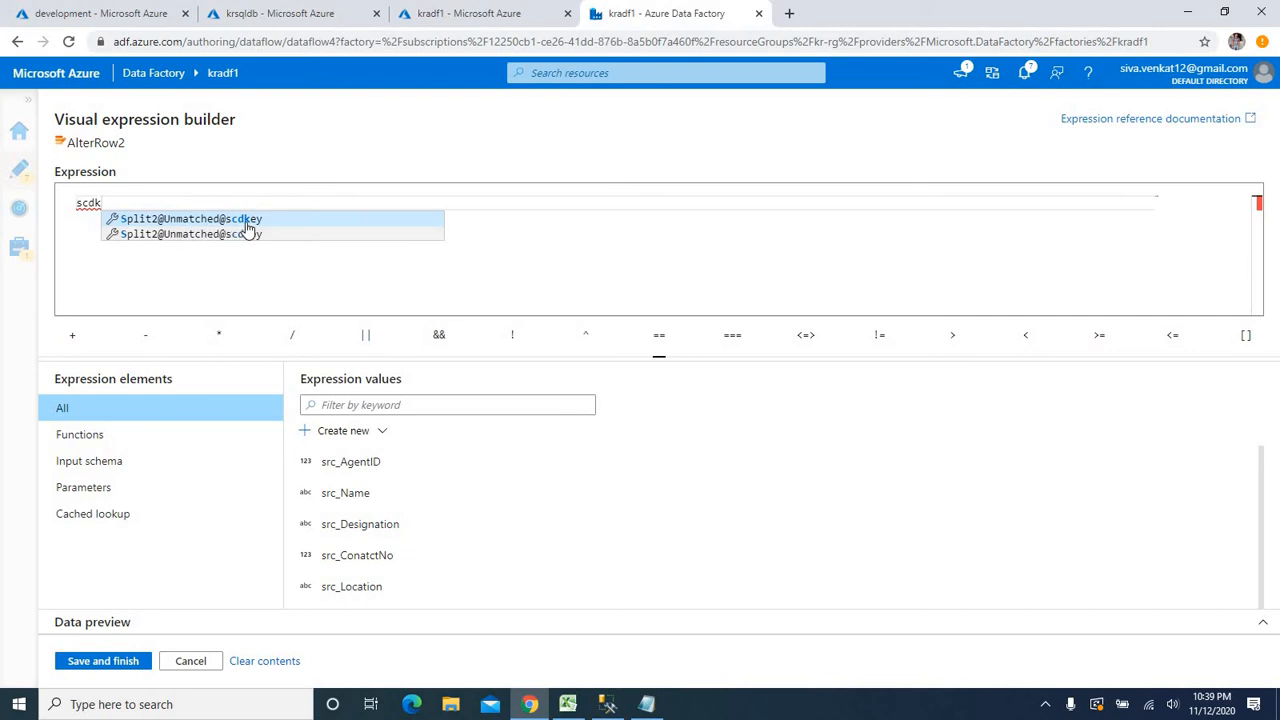
left_click(226, 218)
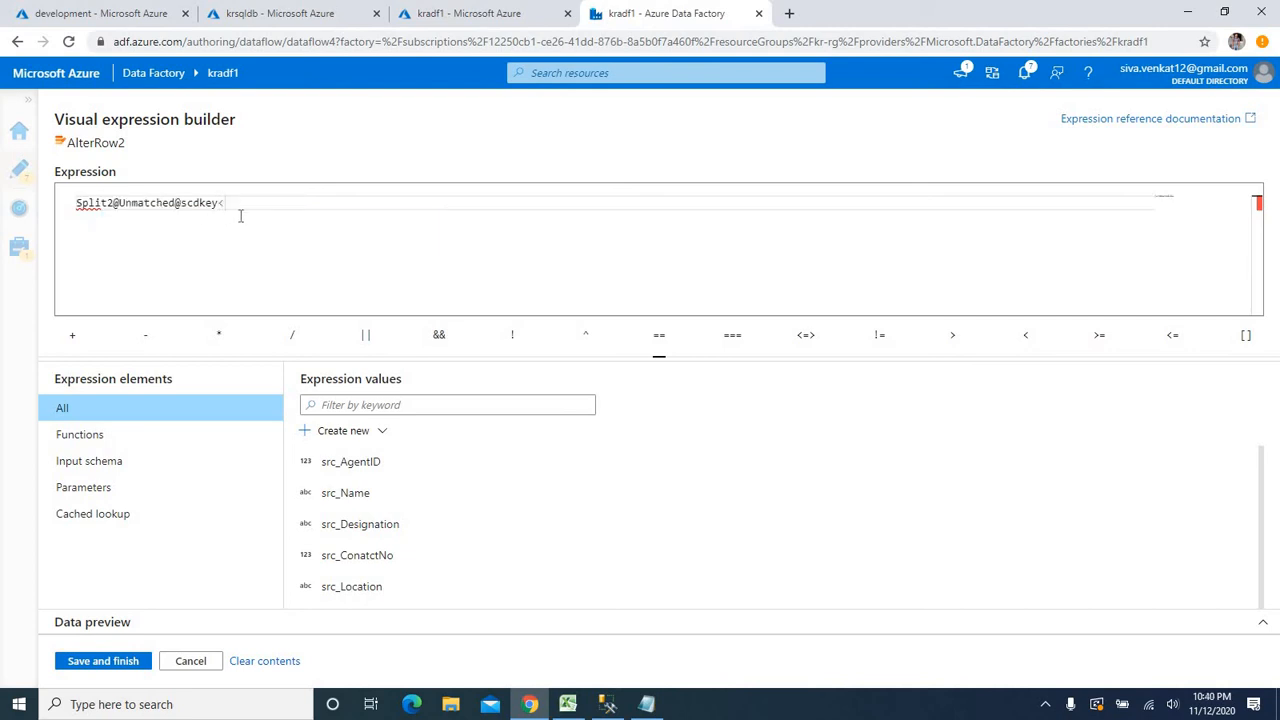
type("ma")
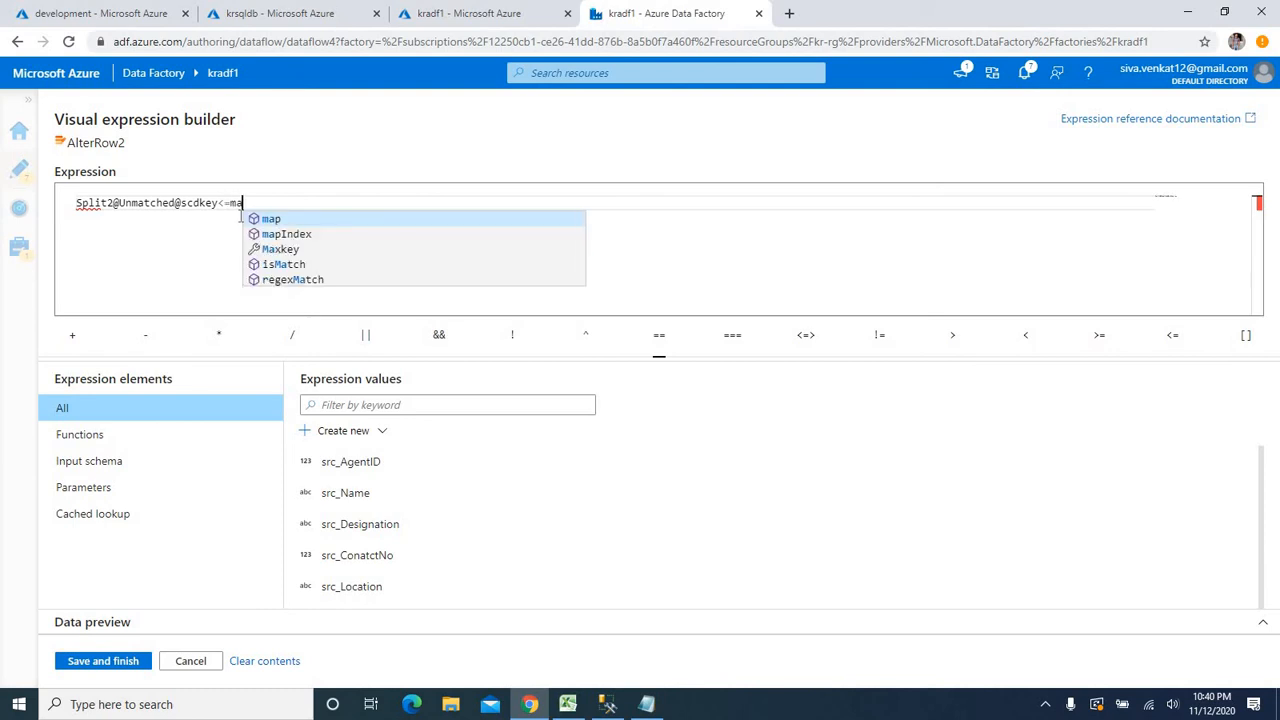
left_click(267, 246)
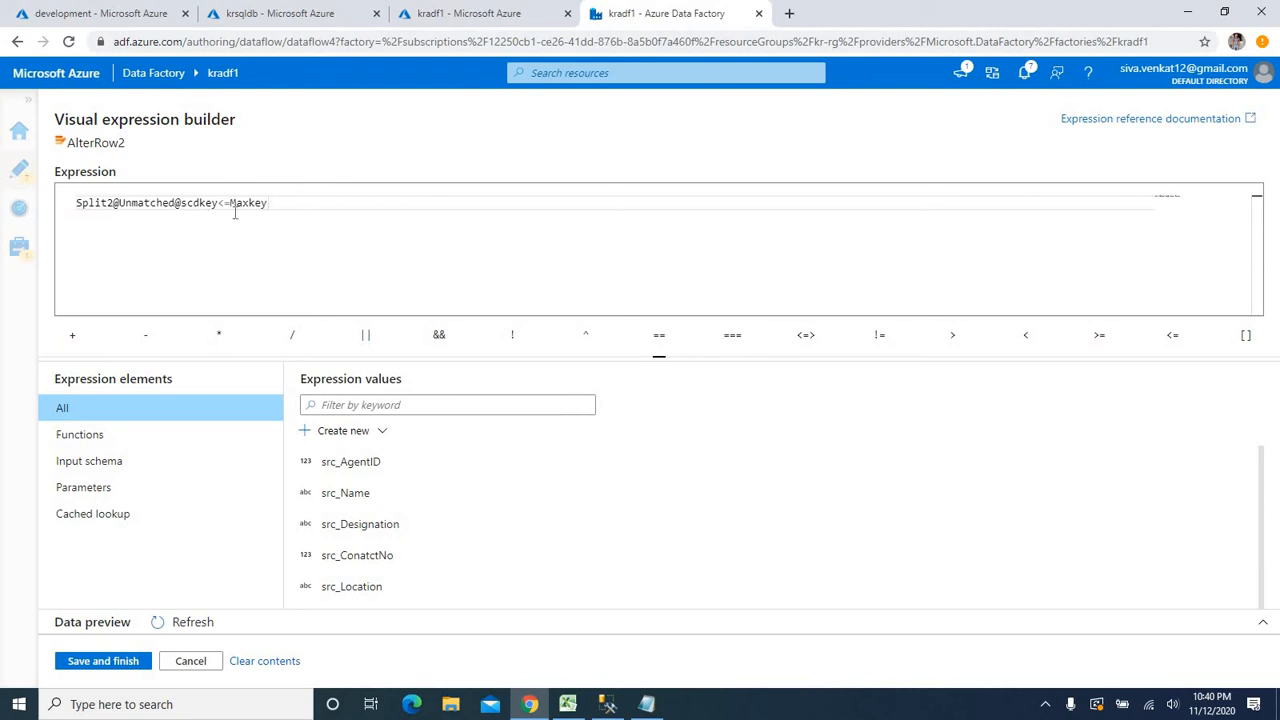
Check the scdkey and Maxkey parts of the update expression, and save it to AlterRow2
left_click_drag(268, 202, 78, 200)
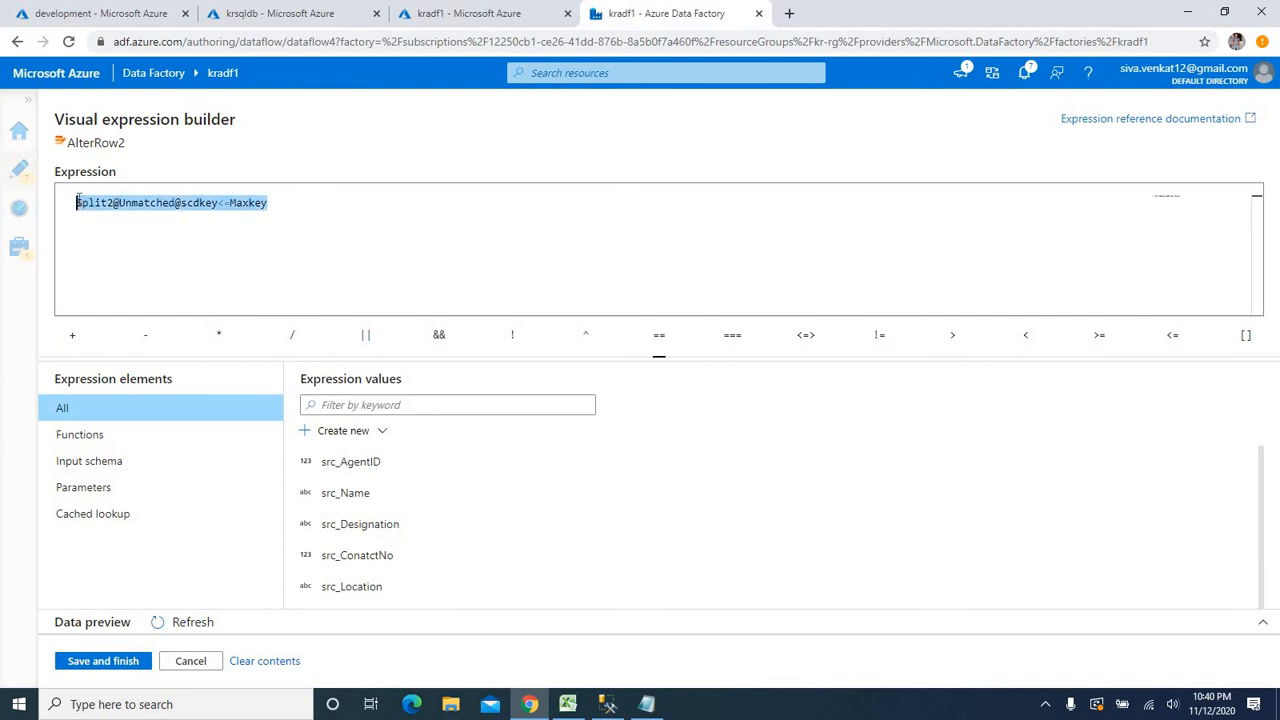
left_click(132, 221)
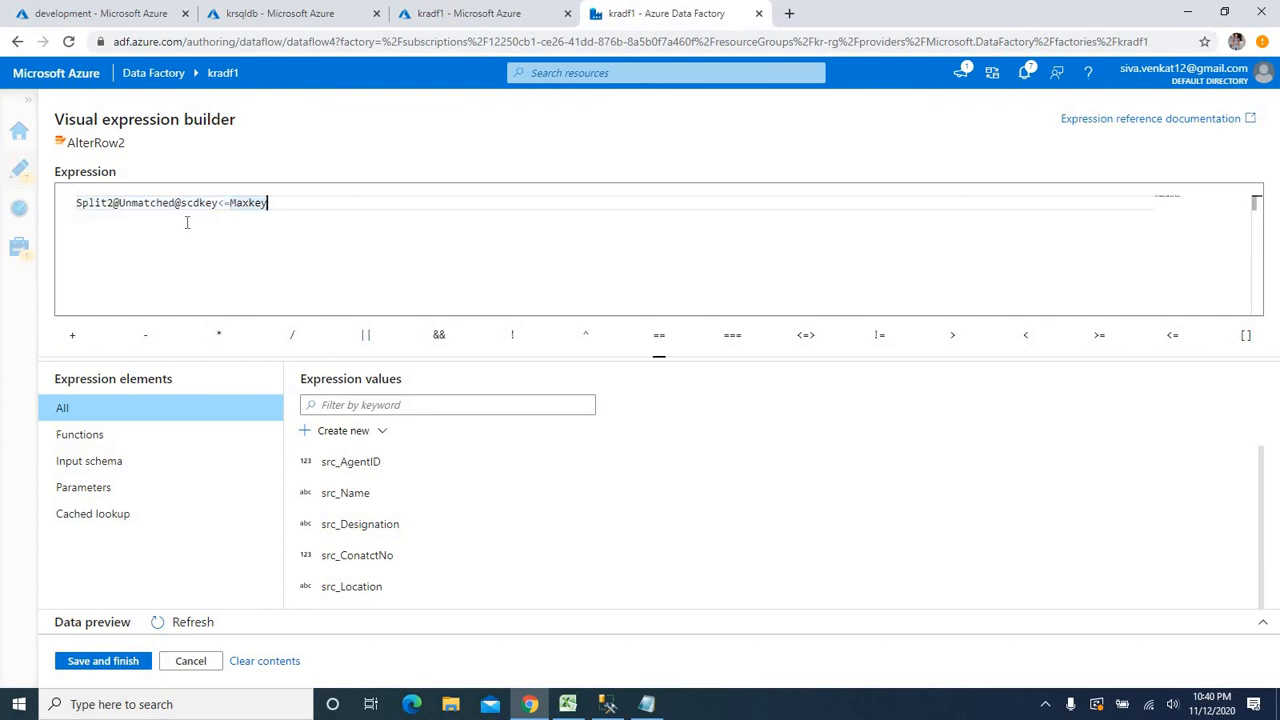
left_click_drag(275, 201, 48, 206)
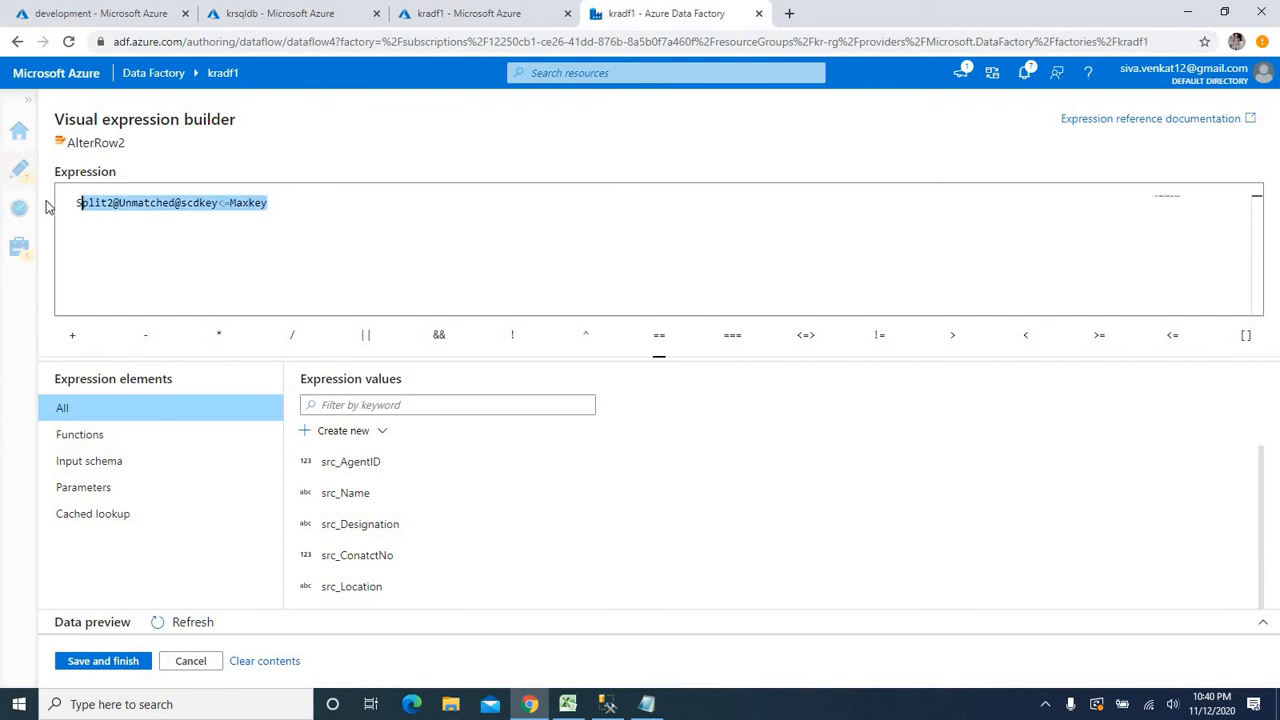
left_click(204, 252)
double_click(187, 203)
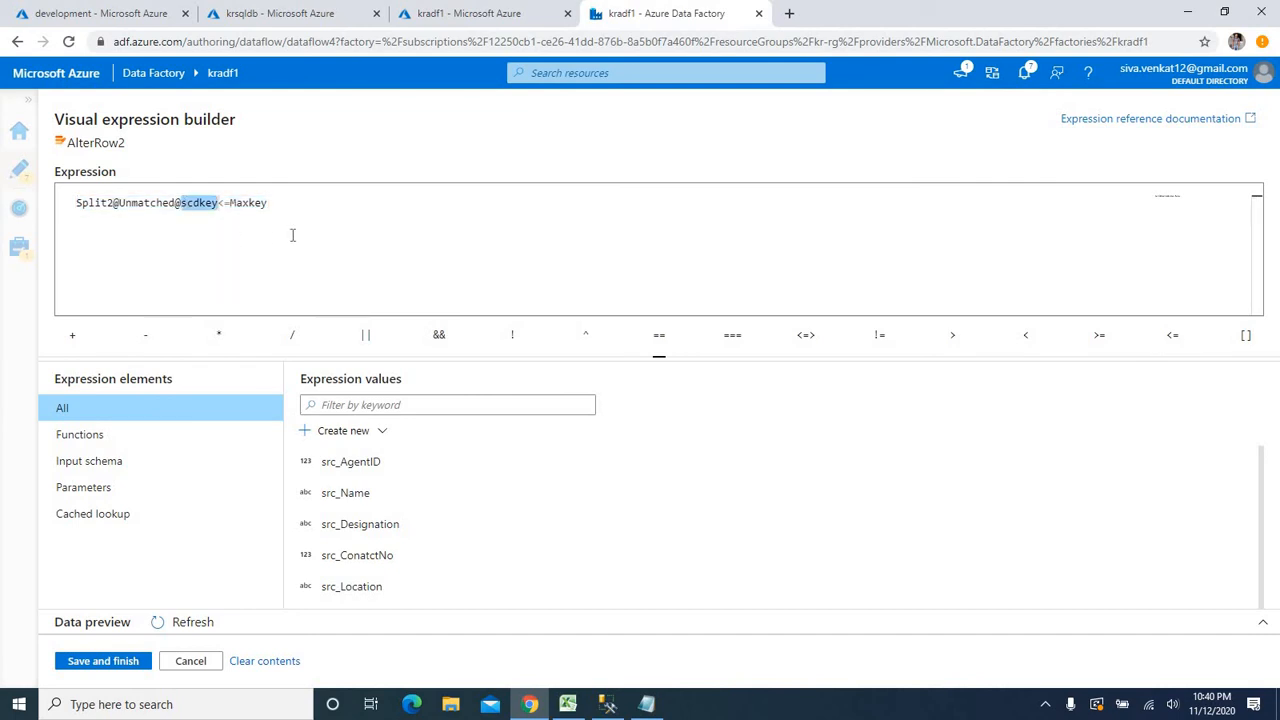
left_click_drag(276, 203, 72, 204)
double_click(258, 204)
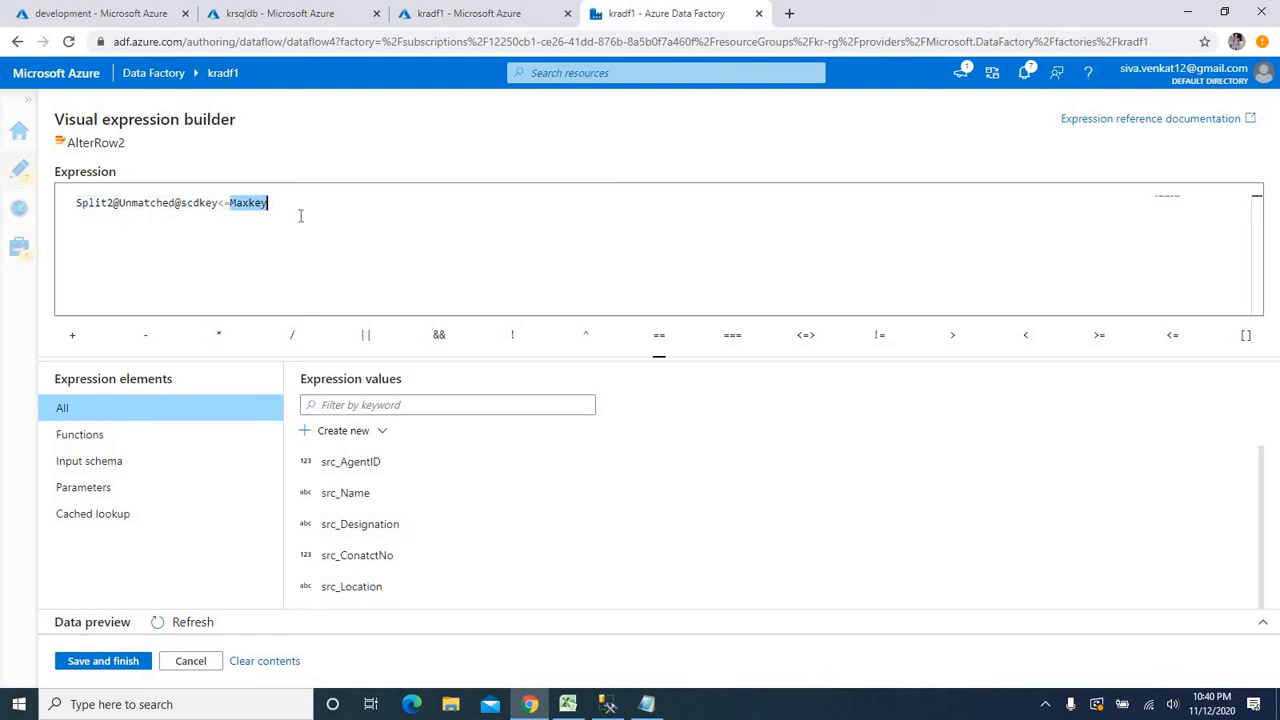
left_click(323, 211)
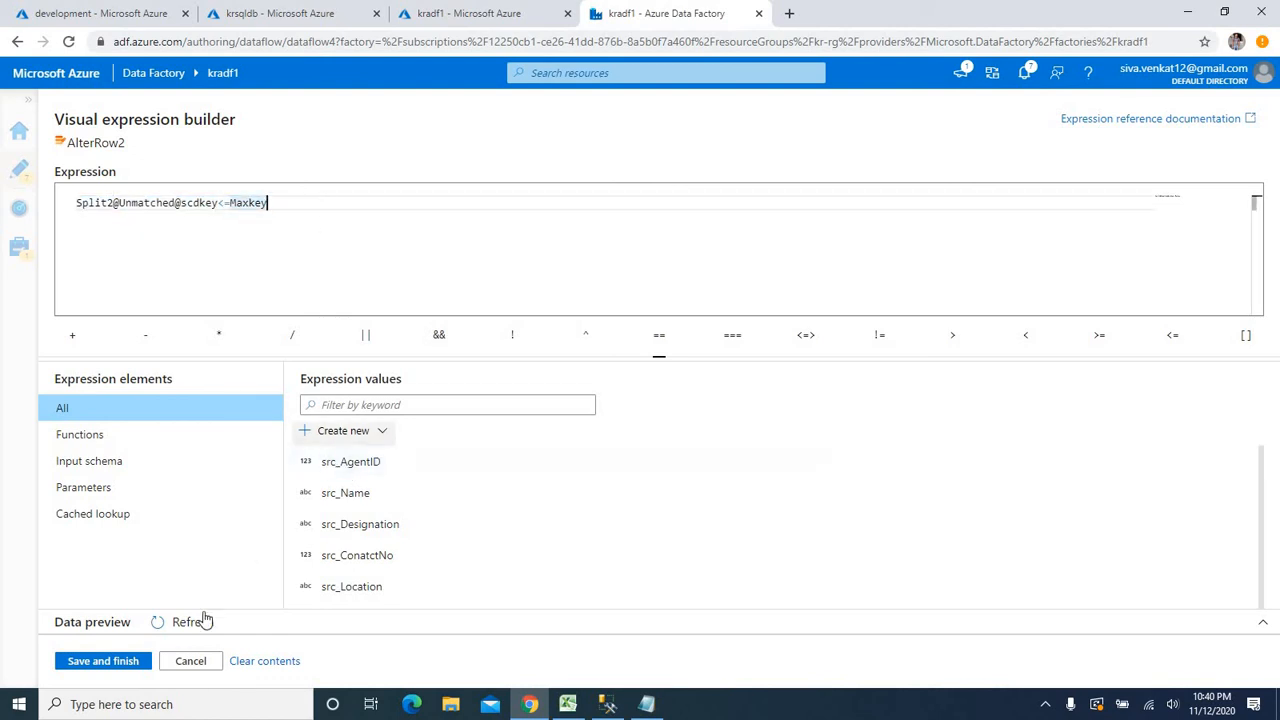
left_click(106, 659)
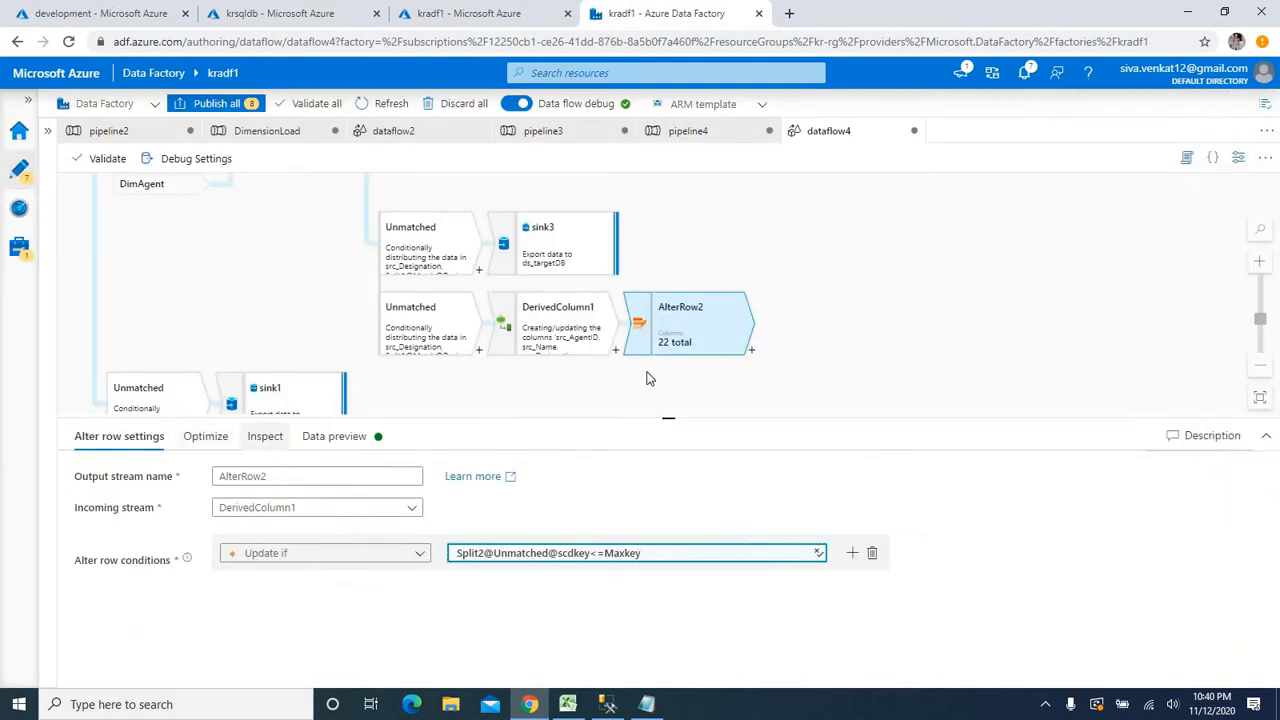
Add a sink after AlterRow2 and set its dataset to ds_targetDB
left_click(751, 350)
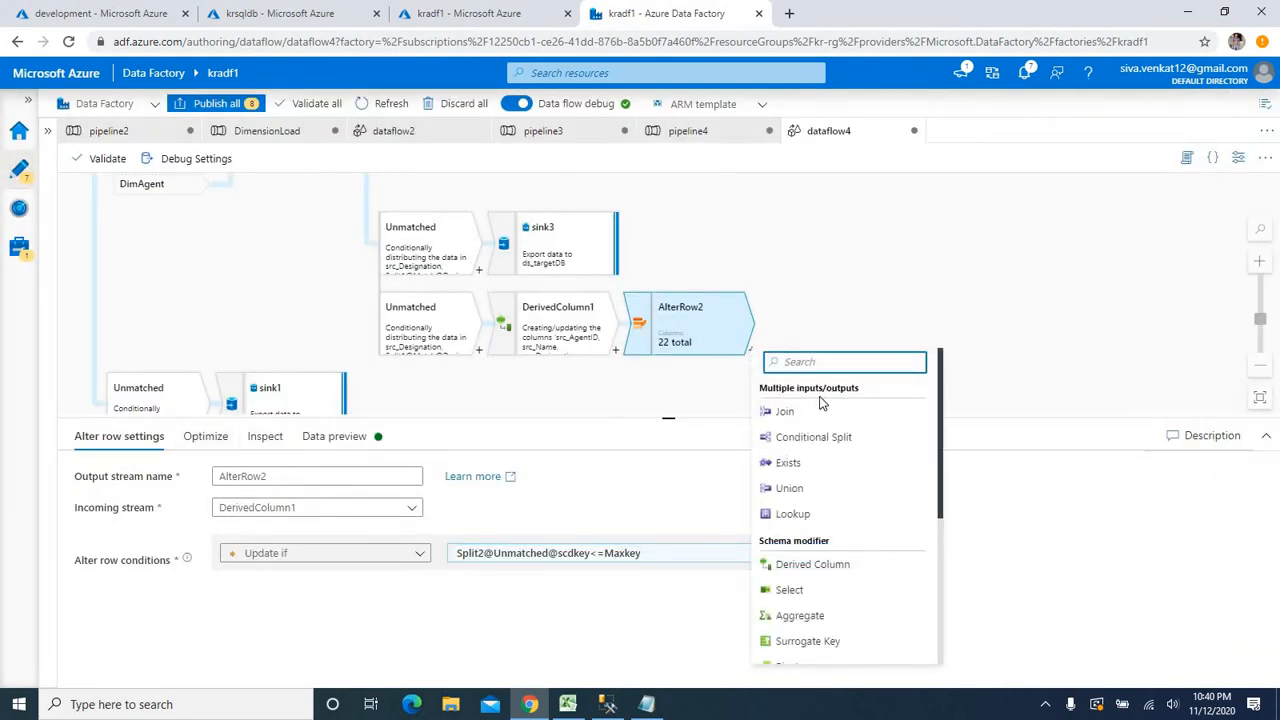
scroll(800, 560, "down", 3)
scroll(790, 640, "down", 1)
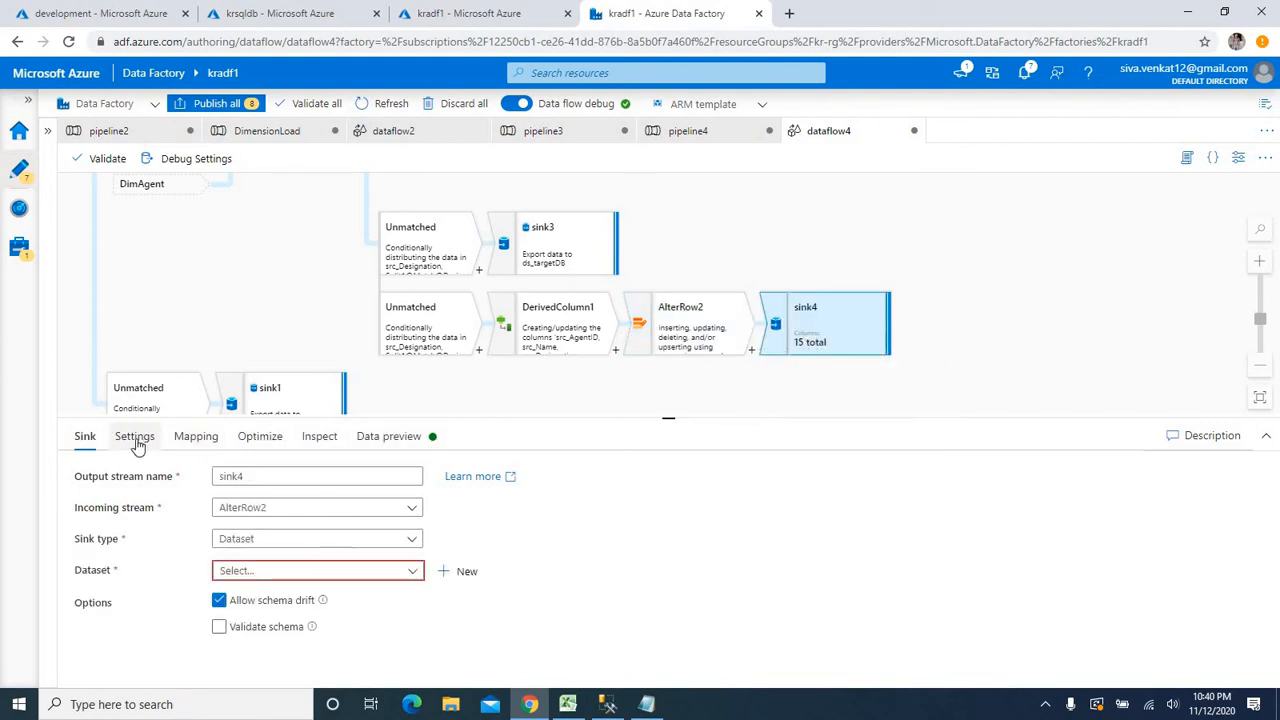
left_click(411, 571)
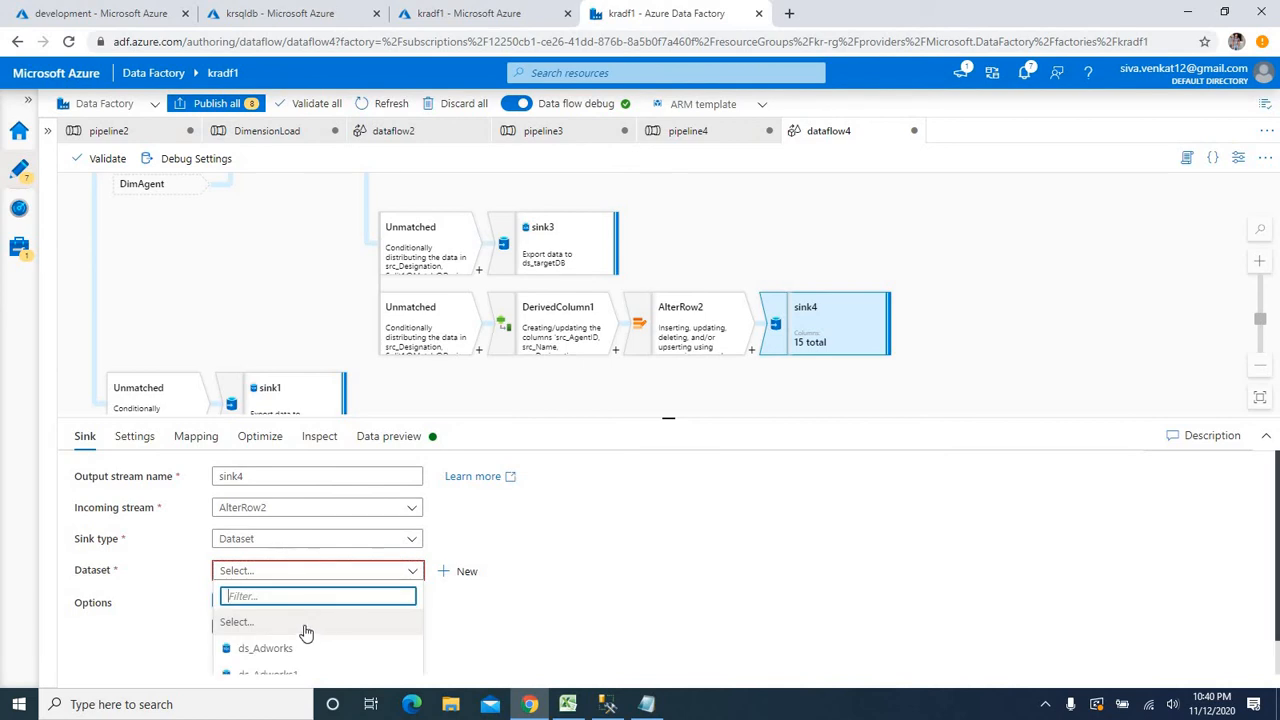
left_click(266, 662)
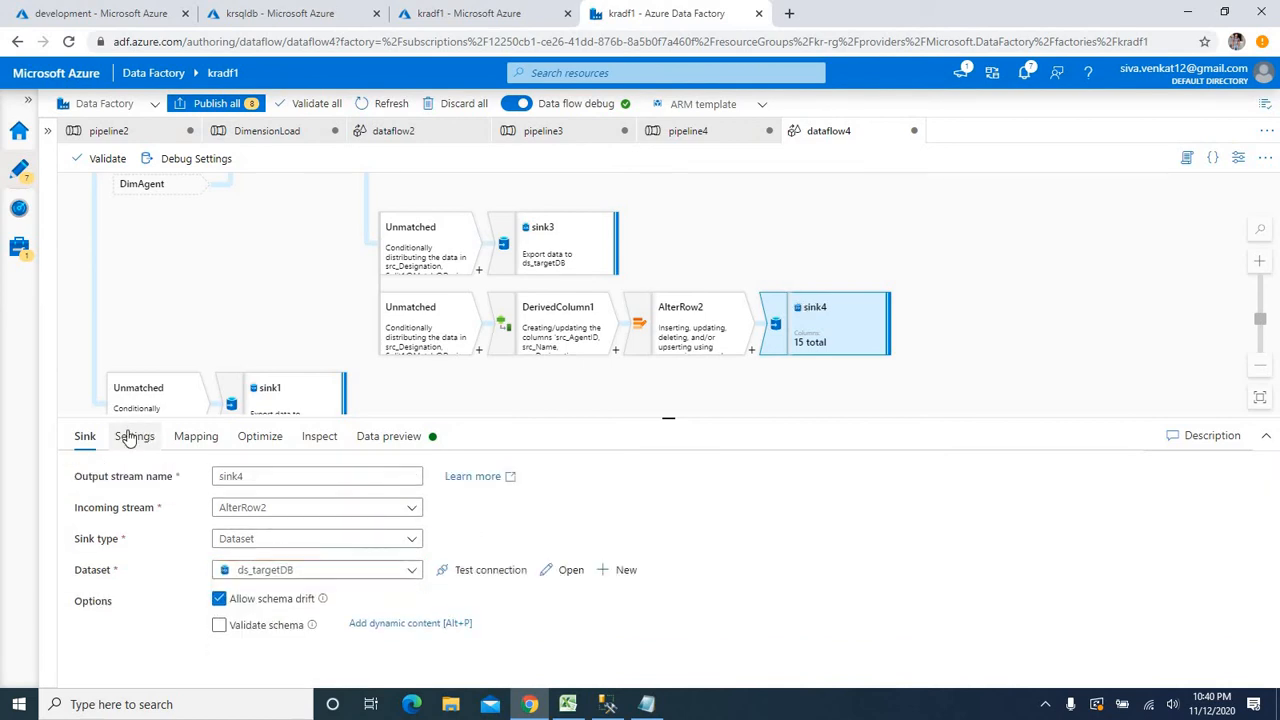
Set sink4 to allow only updates instead of inserts, with AgentID as the key column
left_click(132, 437)
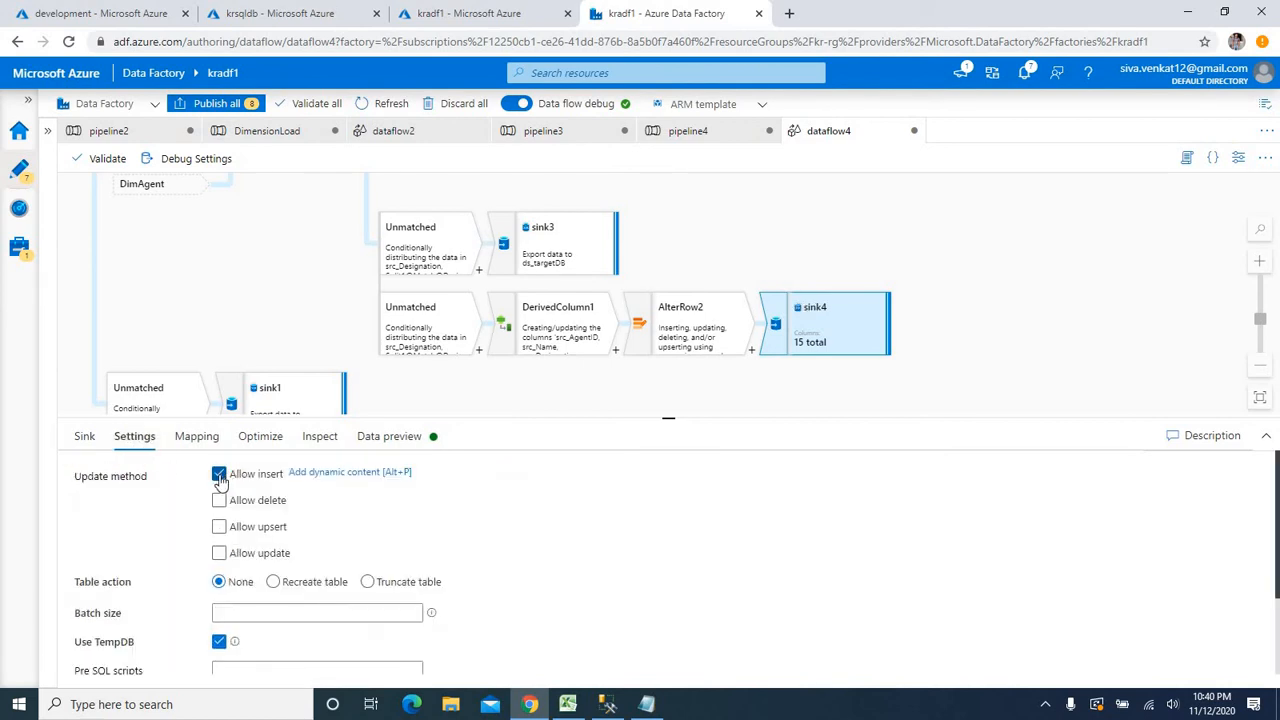
left_click(219, 475)
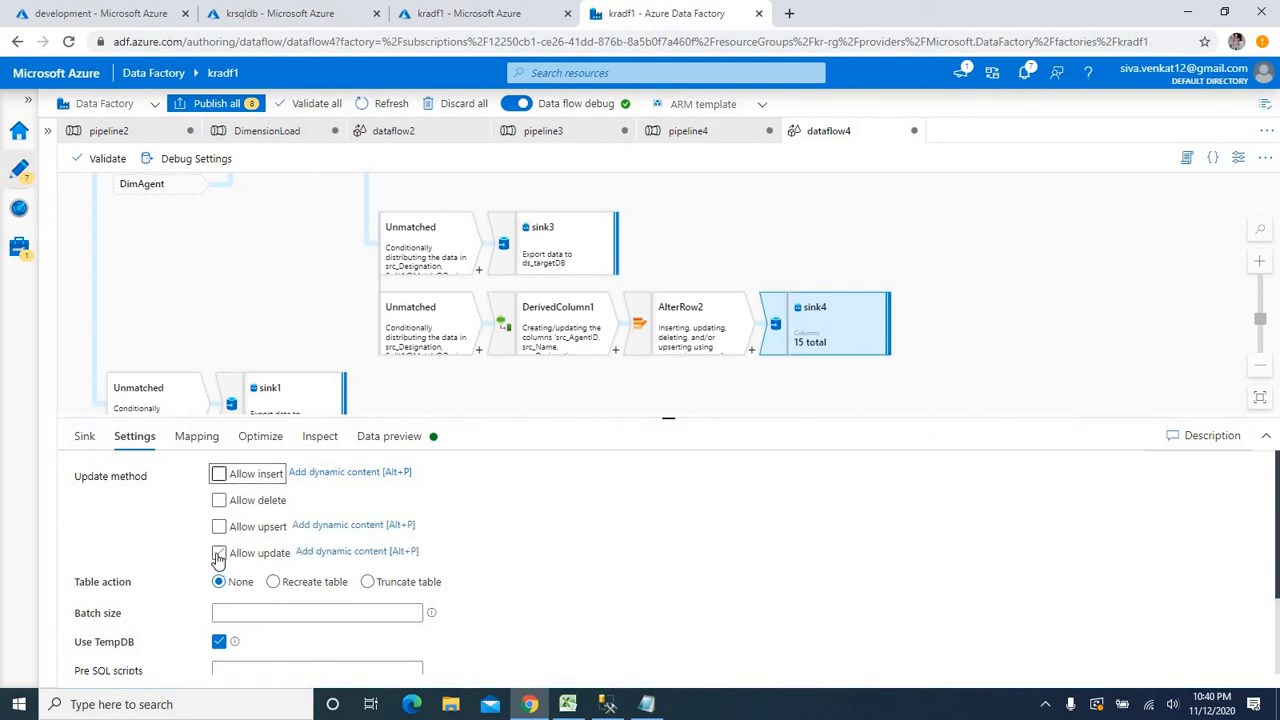
left_click(219, 554)
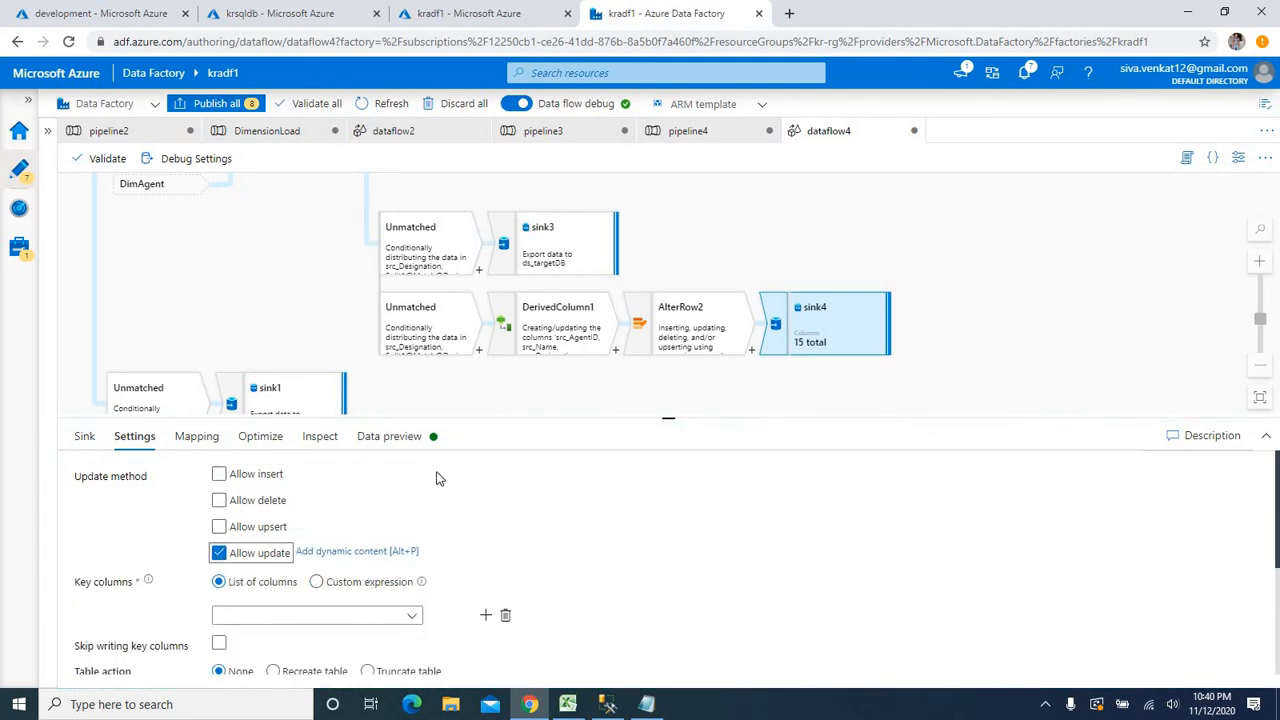
left_click(669, 430)
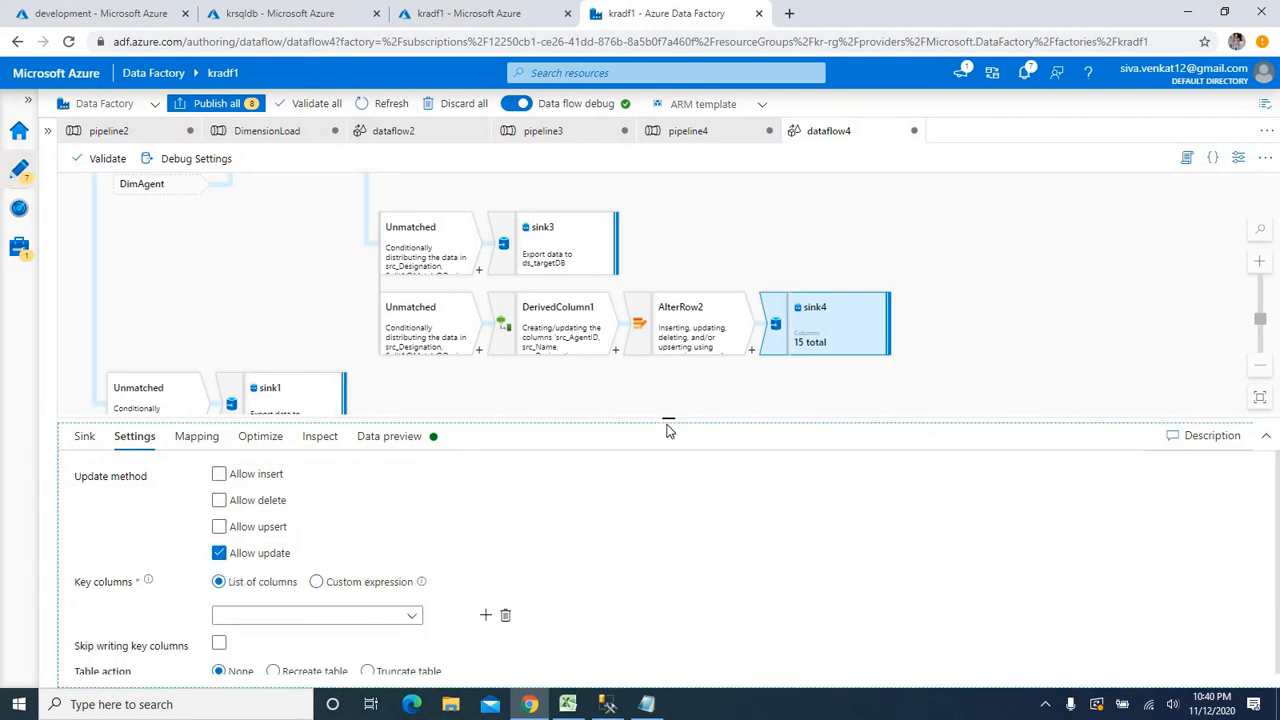
left_click_drag(668, 418, 668, 335)
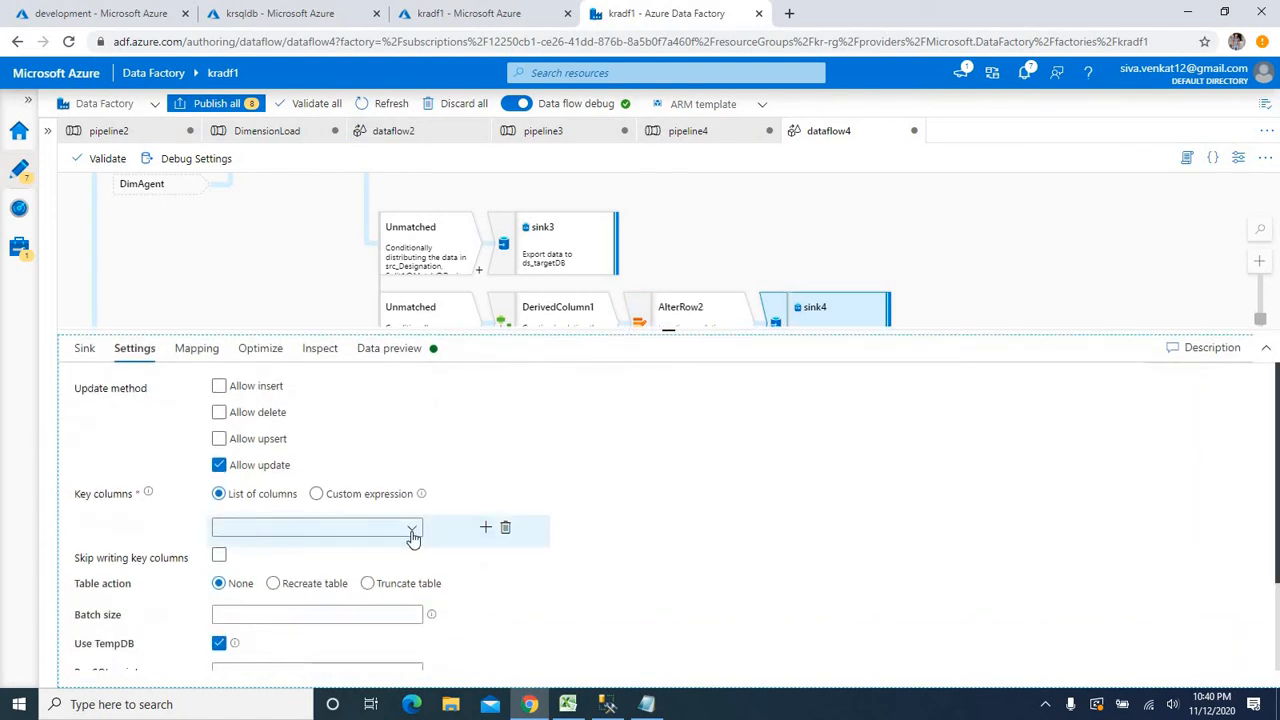
left_click(411, 530)
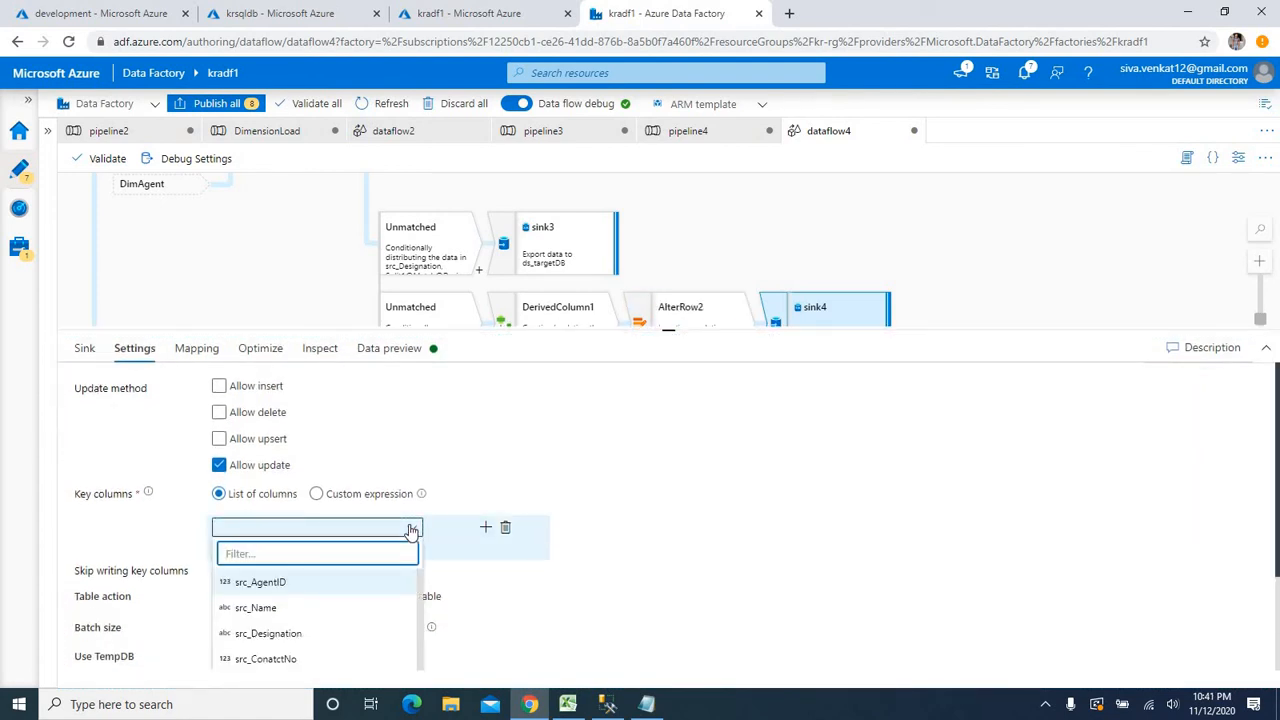
type("agen")
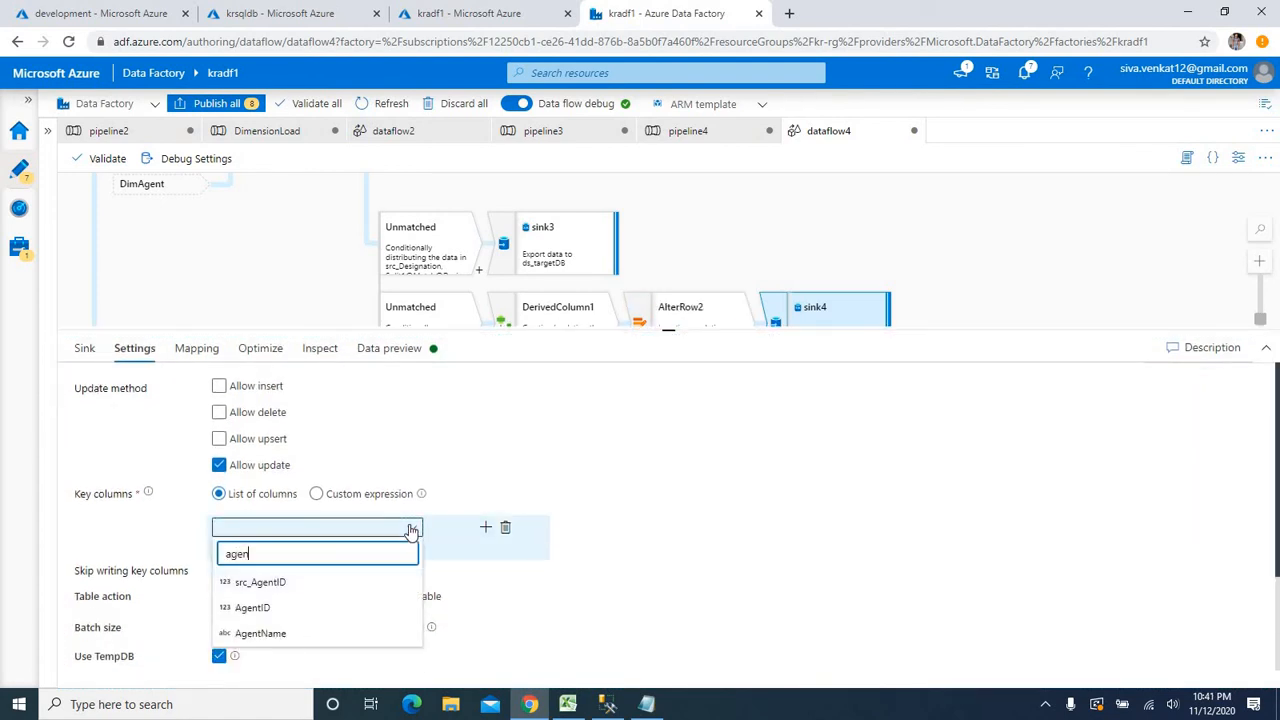
left_click(252, 607)
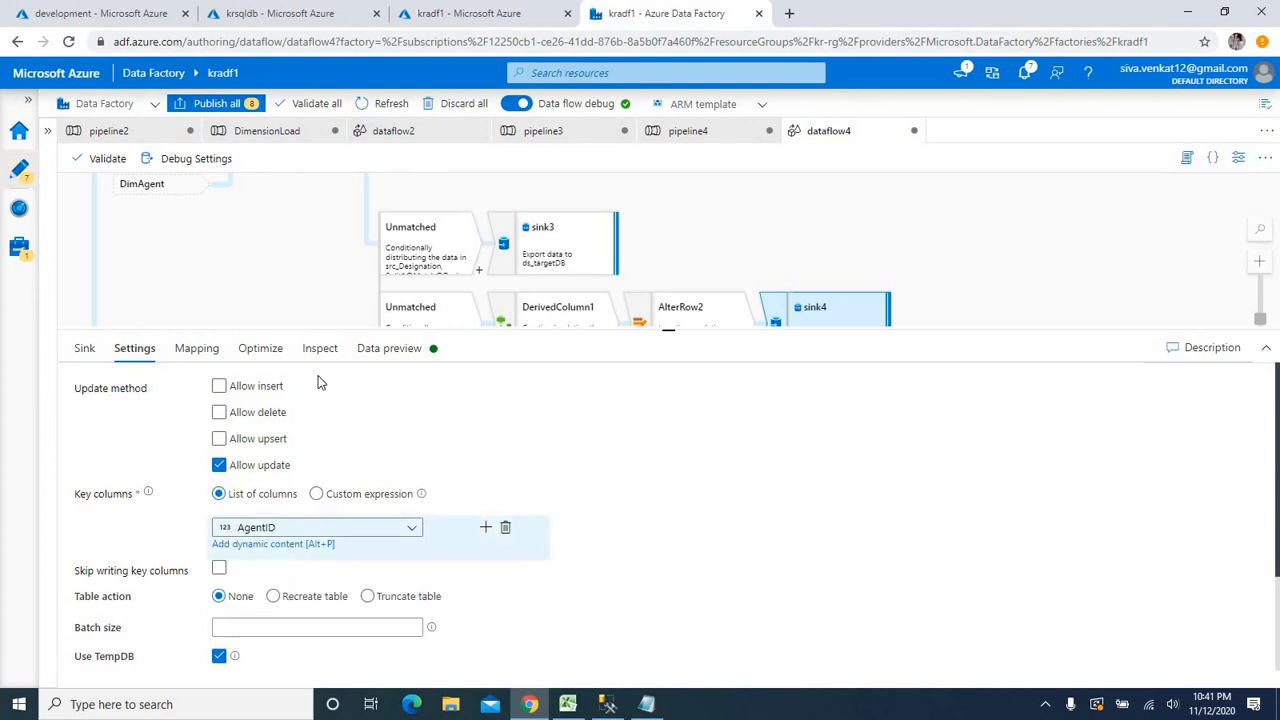
Turn off auto mapping for sink4, remove the scdkey mapping, and map src_AgentID to AgentID
left_click(197, 348)
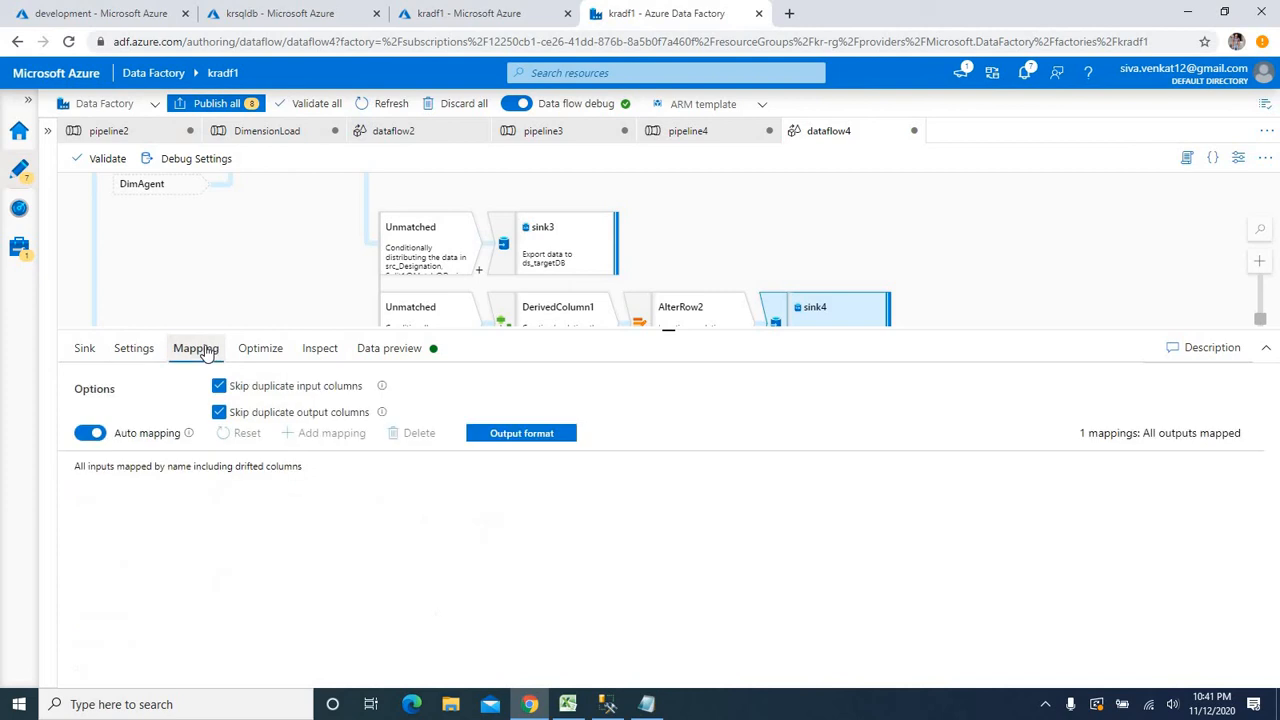
left_click(89, 432)
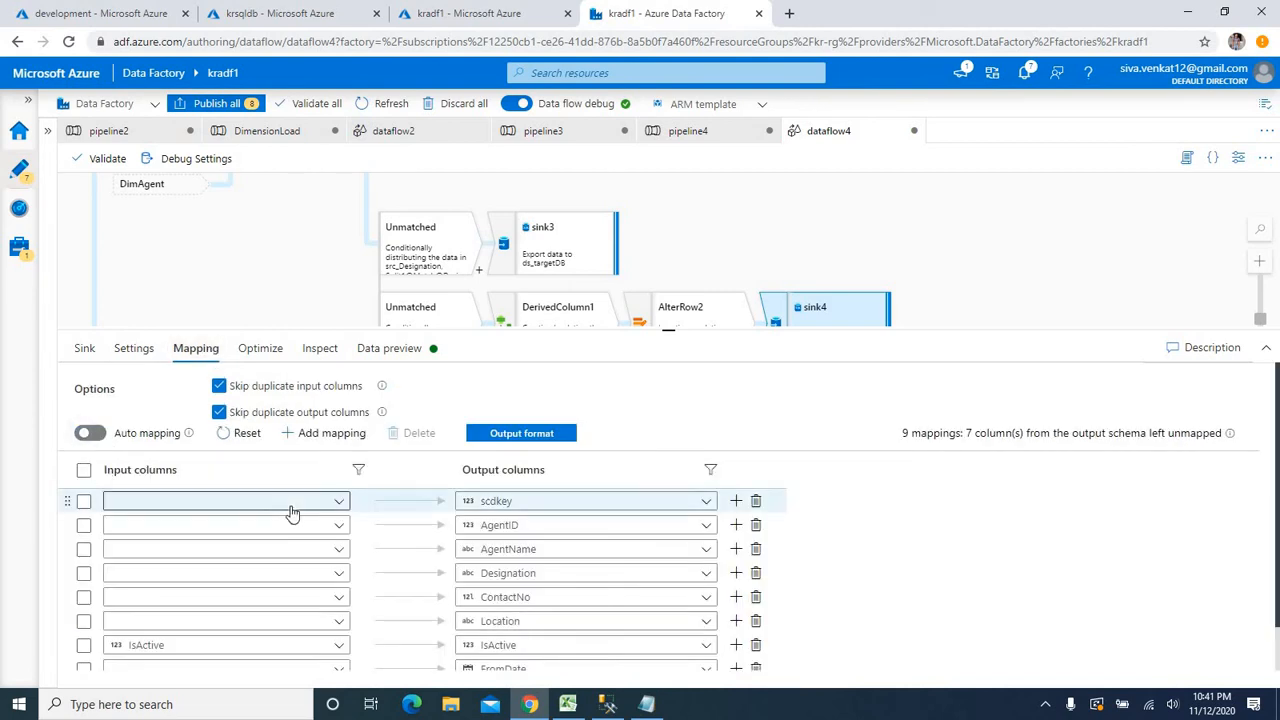
left_click(756, 502)
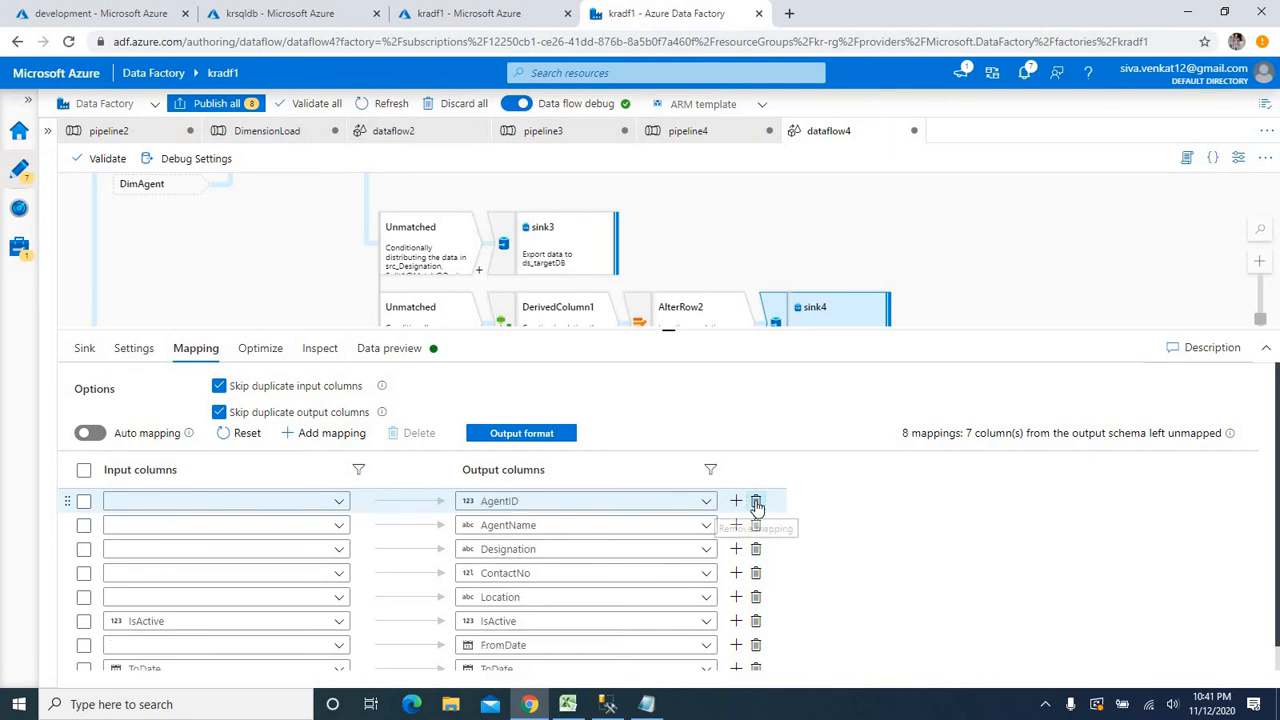
left_click(234, 506)
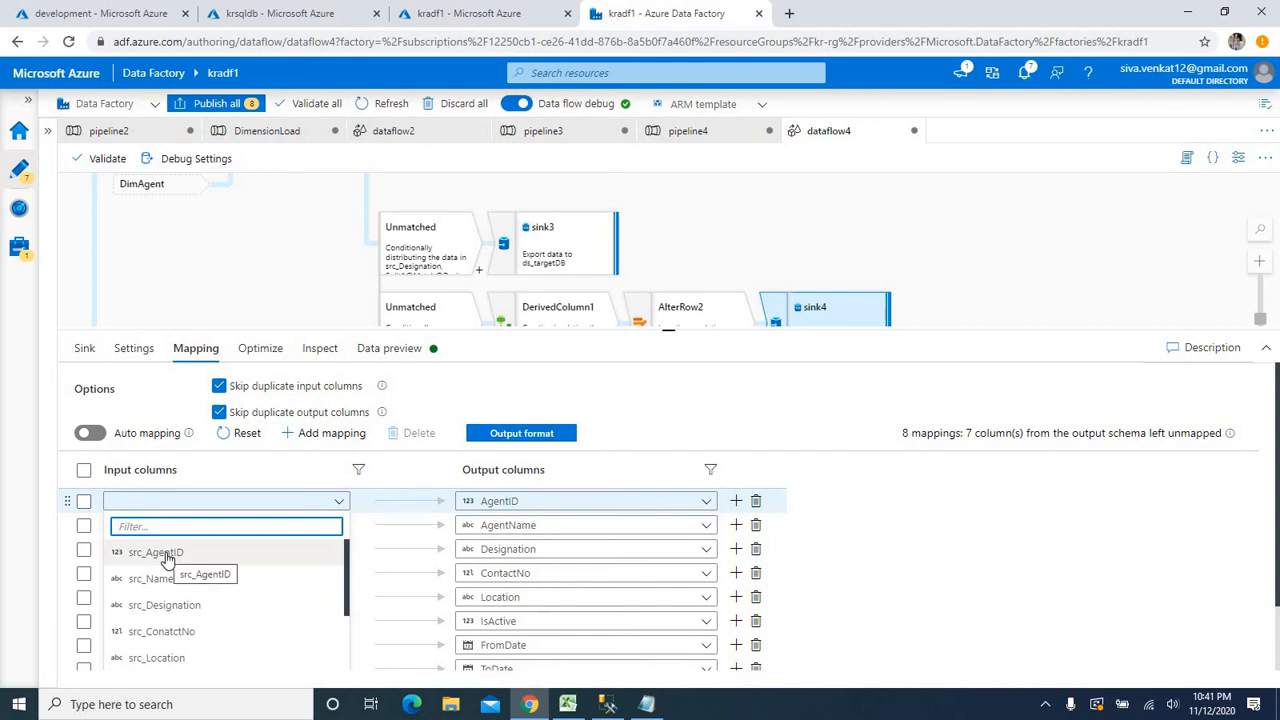
left_click(167, 556)
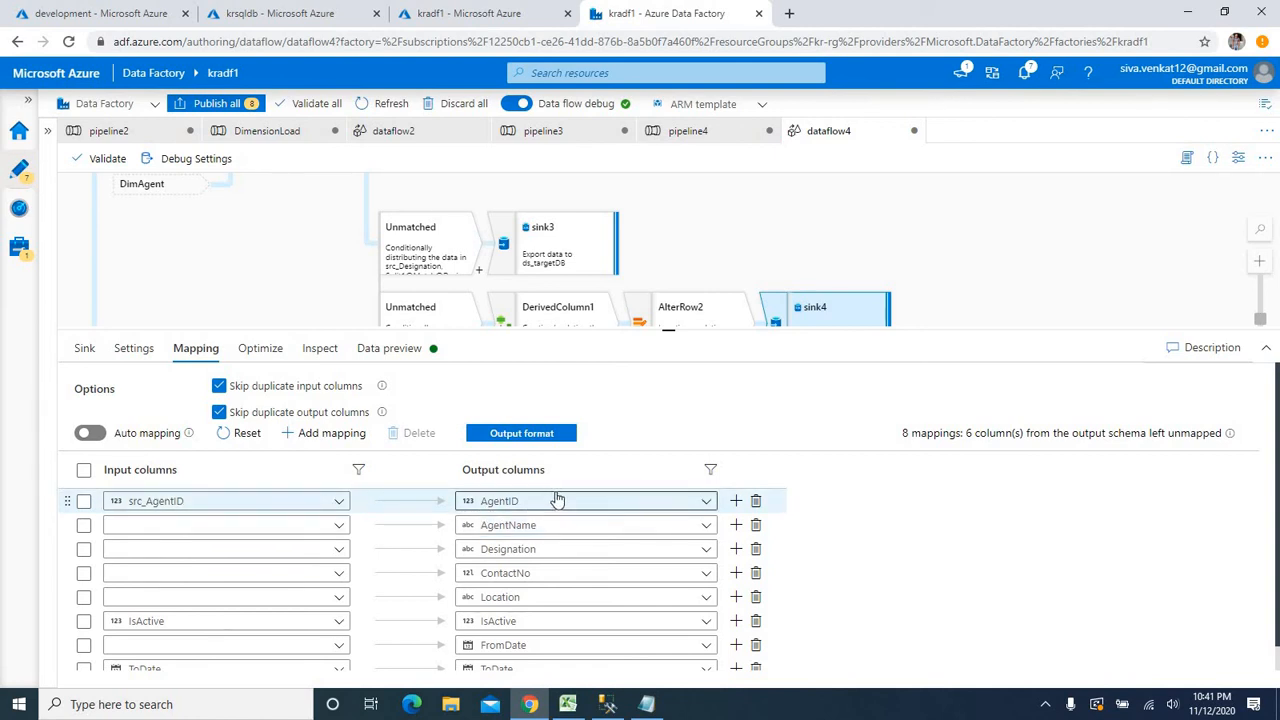
Remove the AgentName, Designation, ContactNo and Location mappings from sink4
left_click(757, 526)
left_click(757, 528)
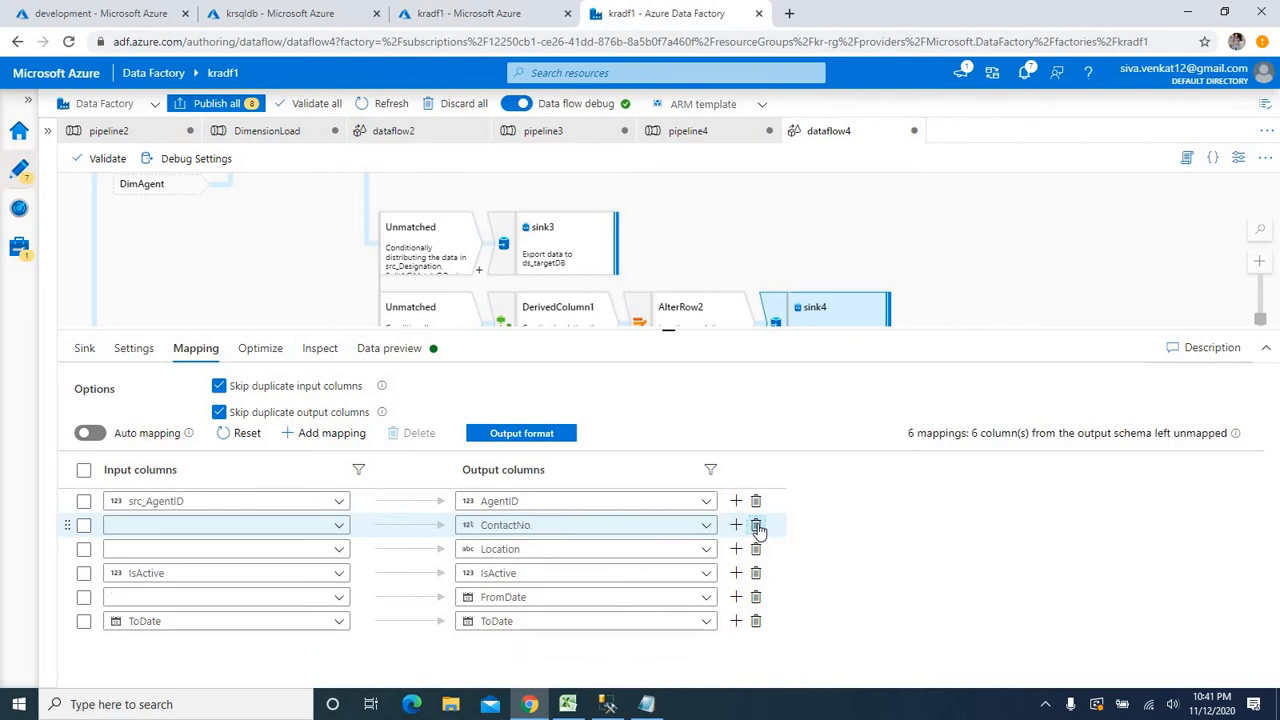
left_click(757, 528)
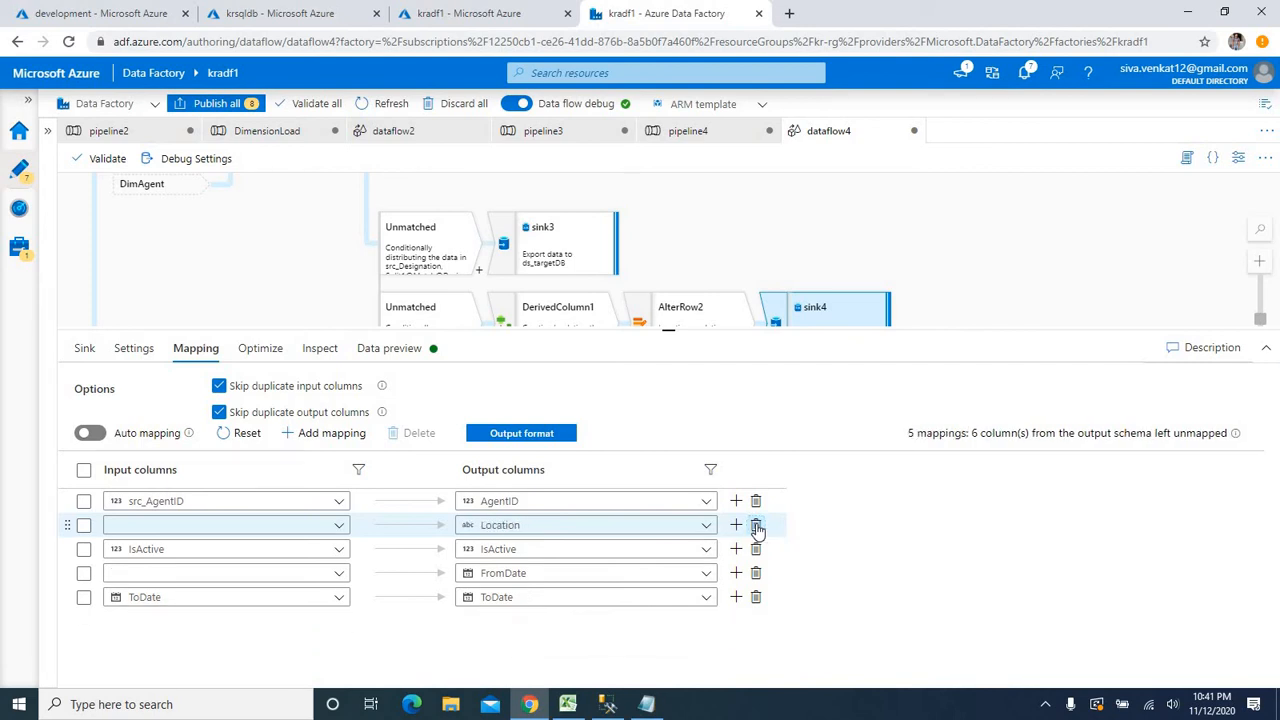
left_click(757, 528)
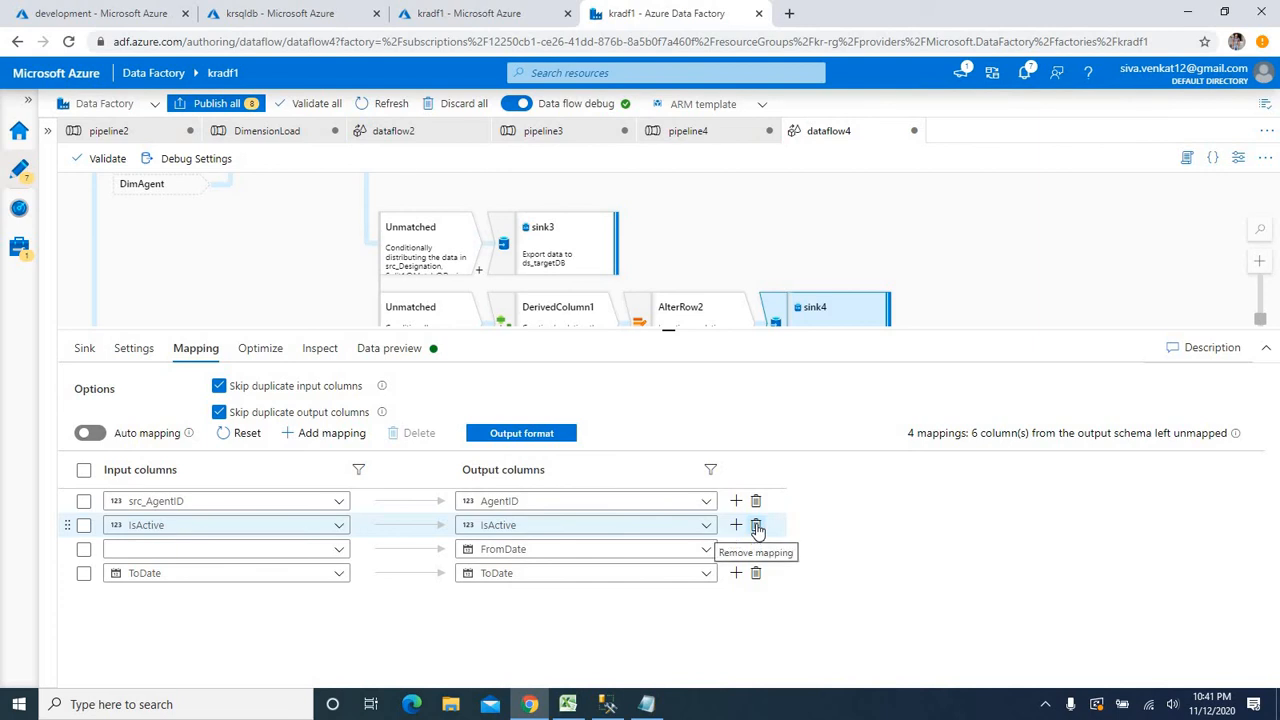
Choose IsActive as the input for the IsActive output column of sink4, and remove the FromDate mapping
left_click(163, 549)
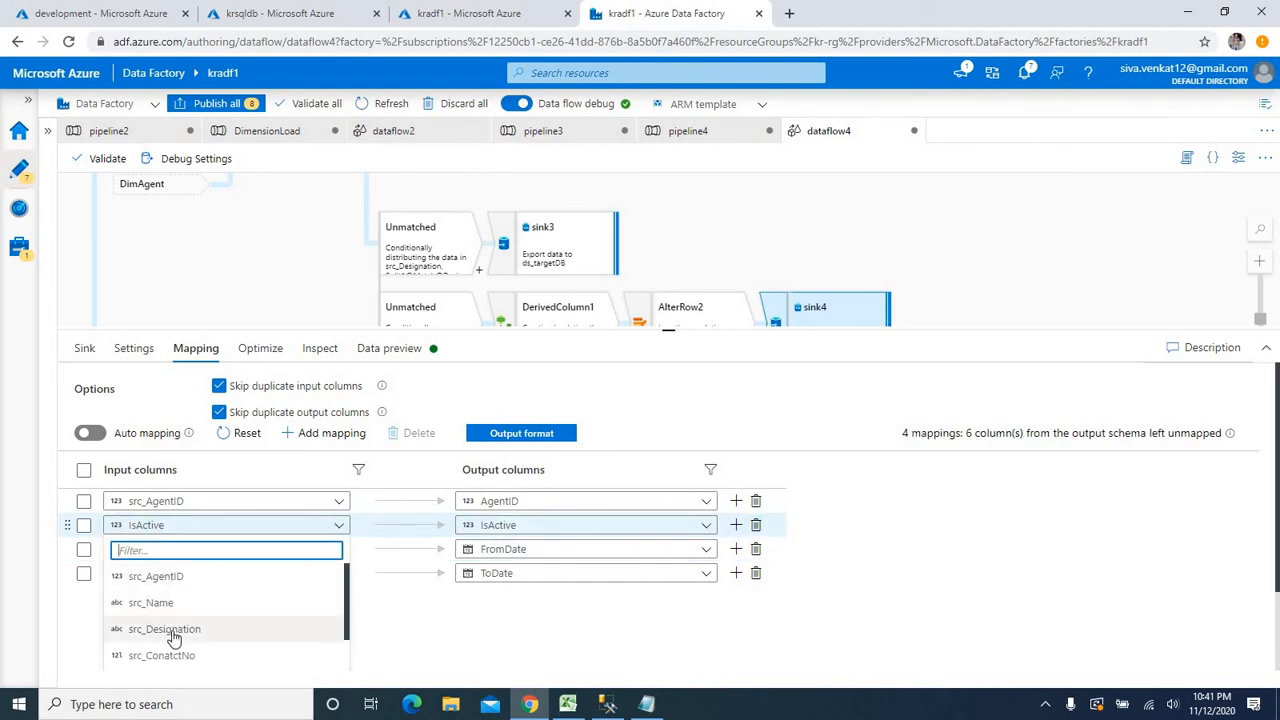
scroll(176, 648, "down", 5)
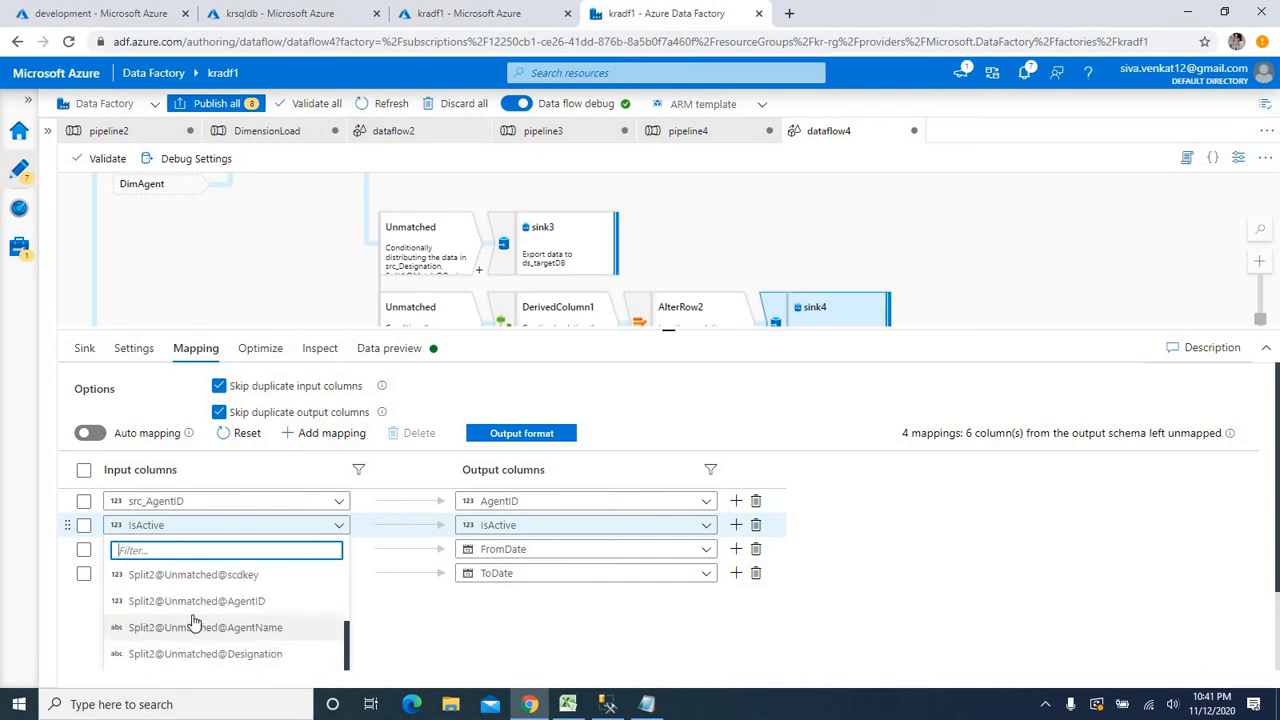
scroll(200, 640, "up", 5)
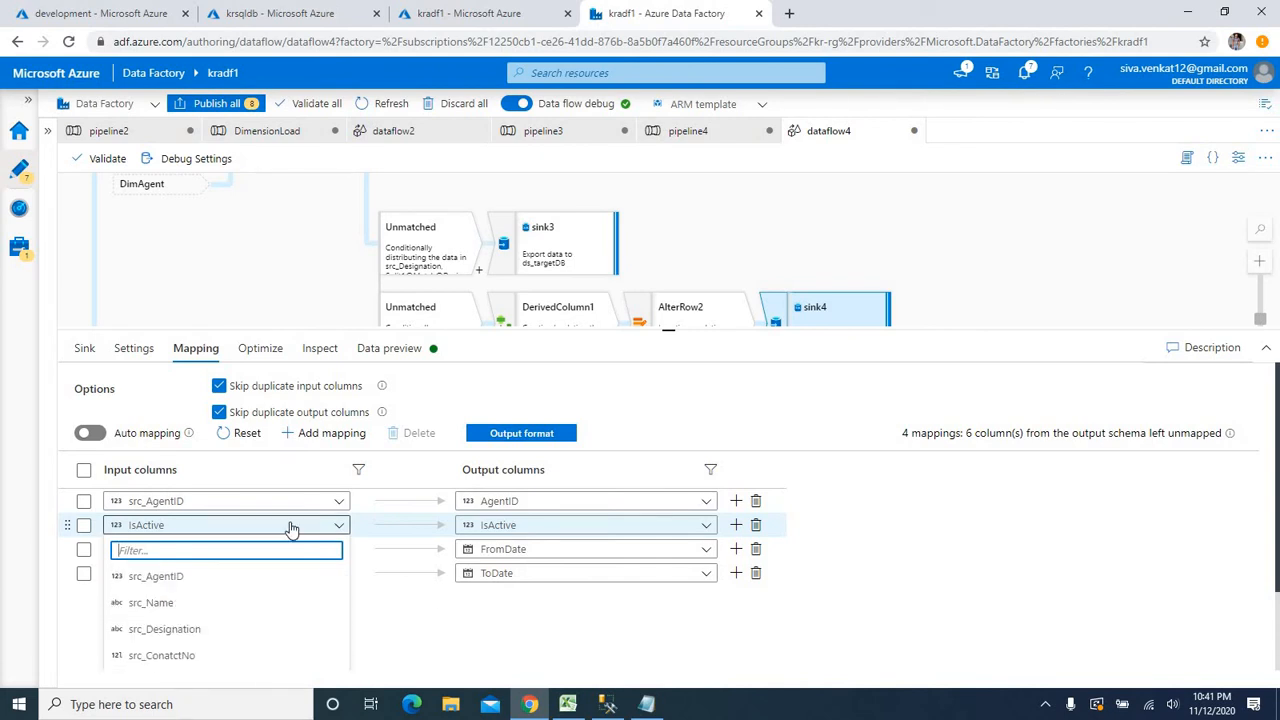
type("is")
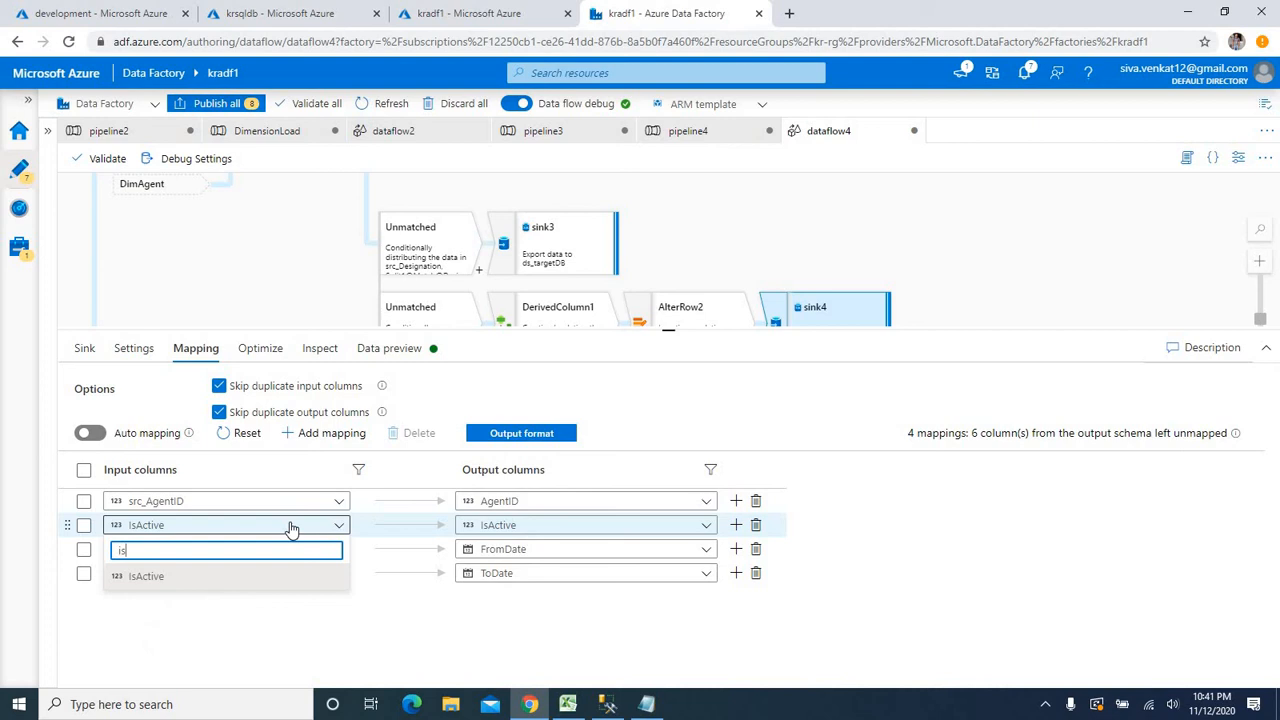
left_click(132, 577)
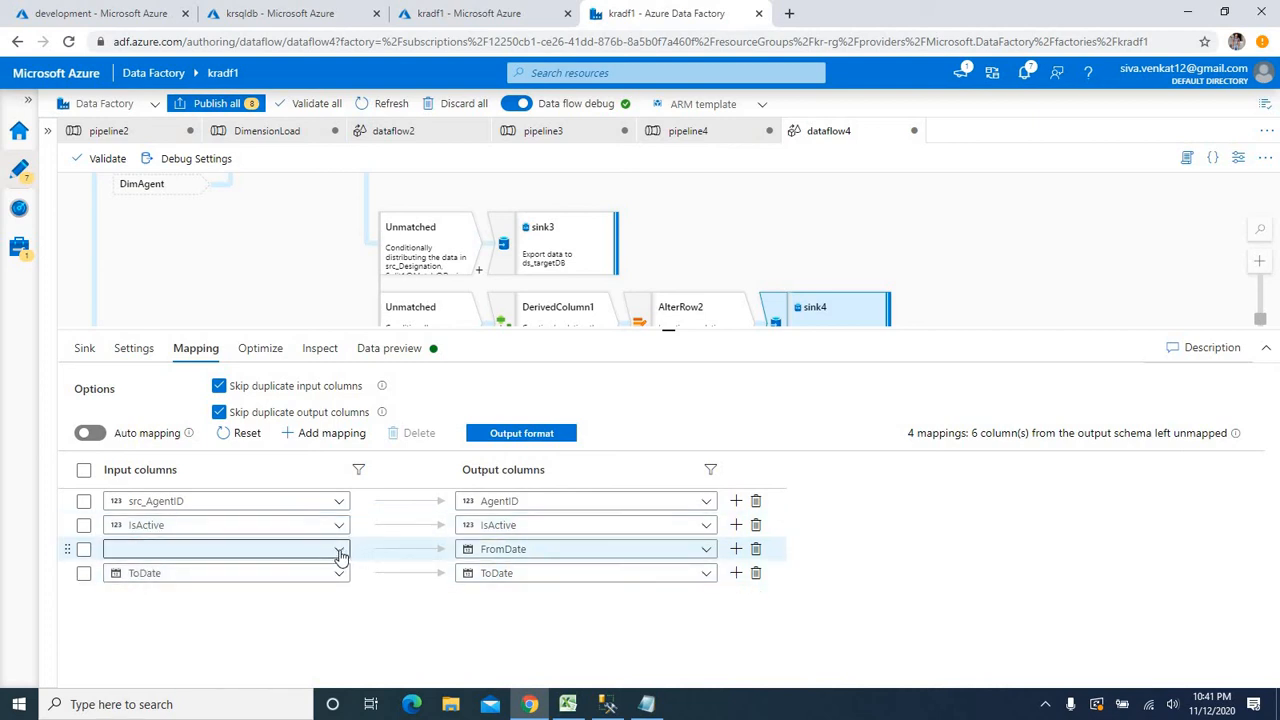
left_click(756, 550)
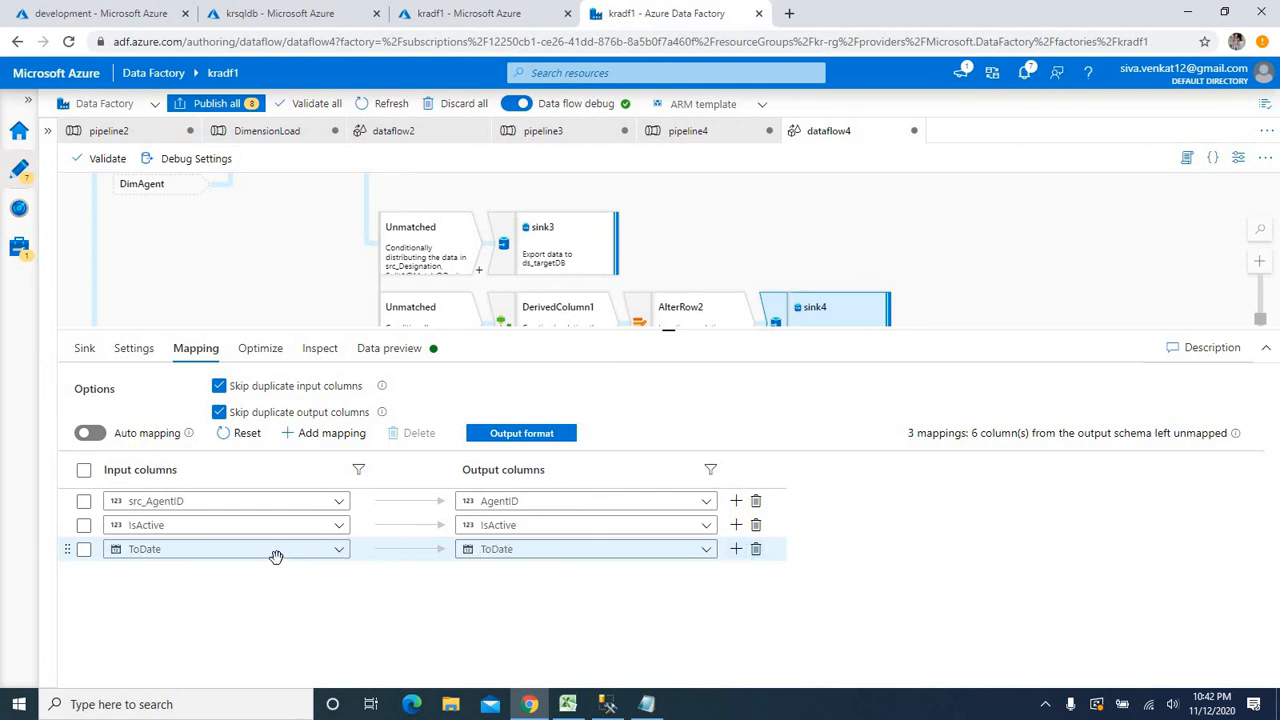
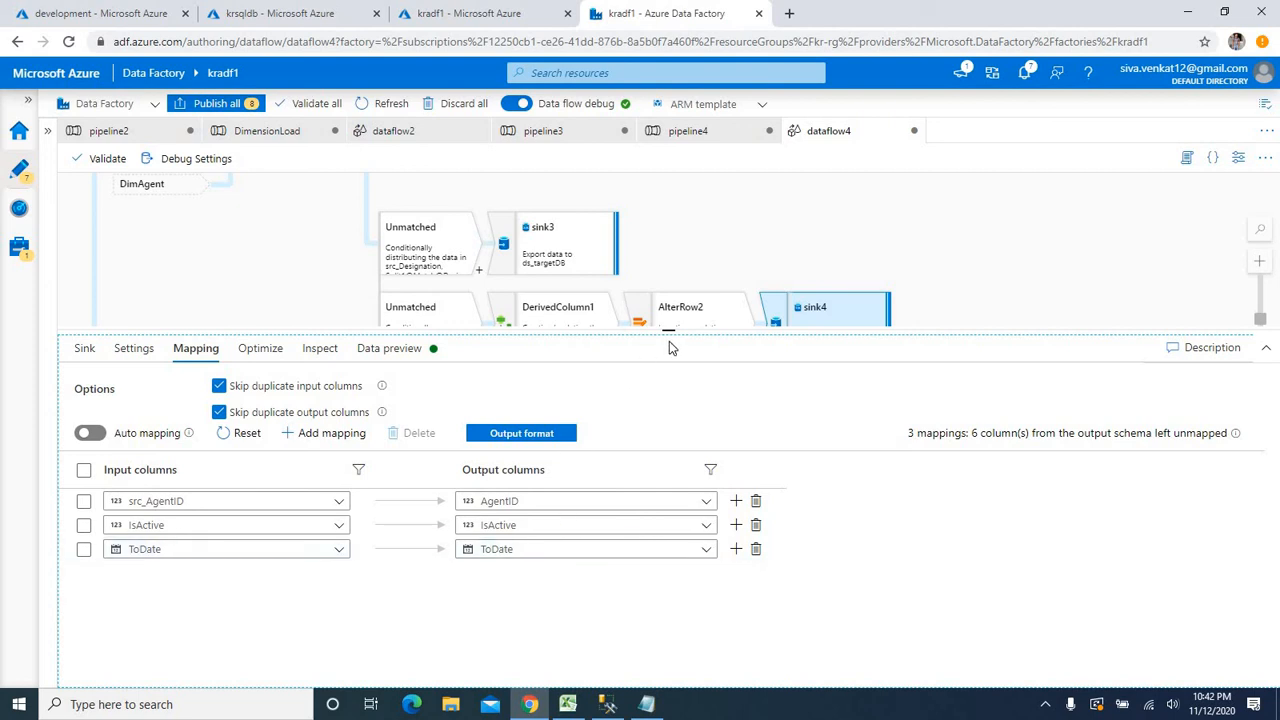
Review the whole data flow, from the sink branches back to the ADLS source
left_click_drag(673, 338, 655, 528)
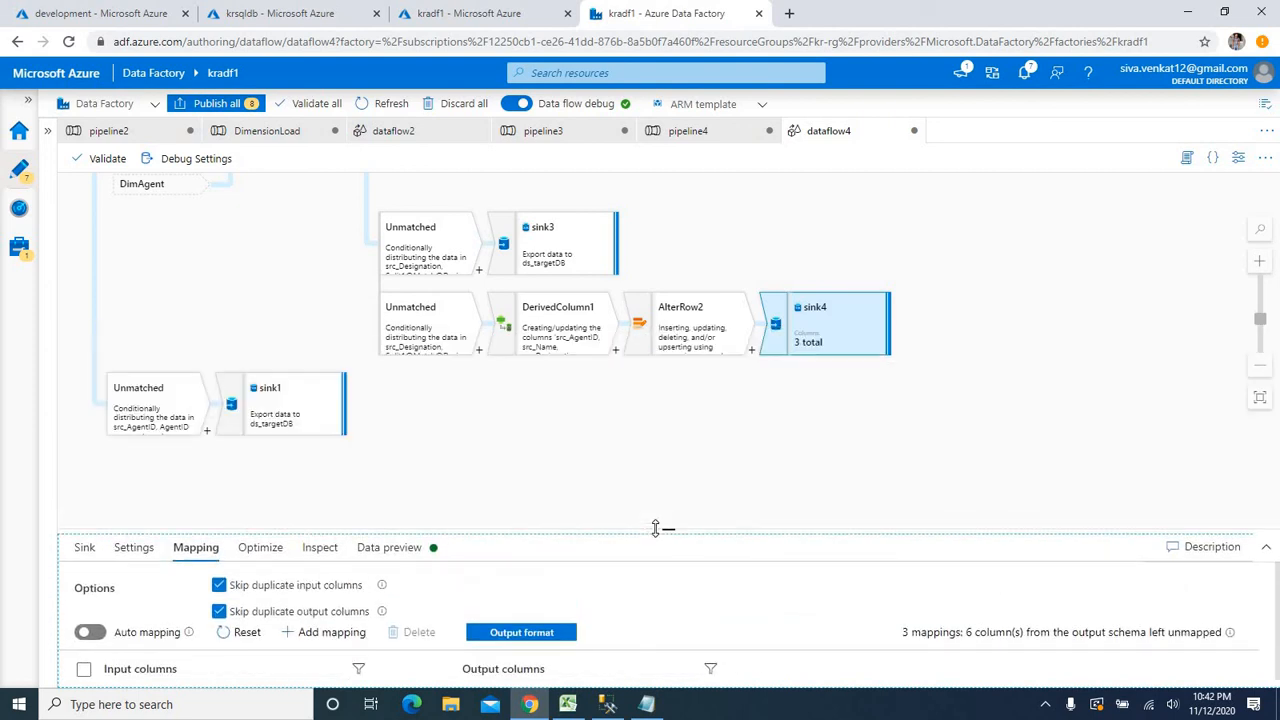
left_click(517, 478)
scroll(510, 478, "up", 2)
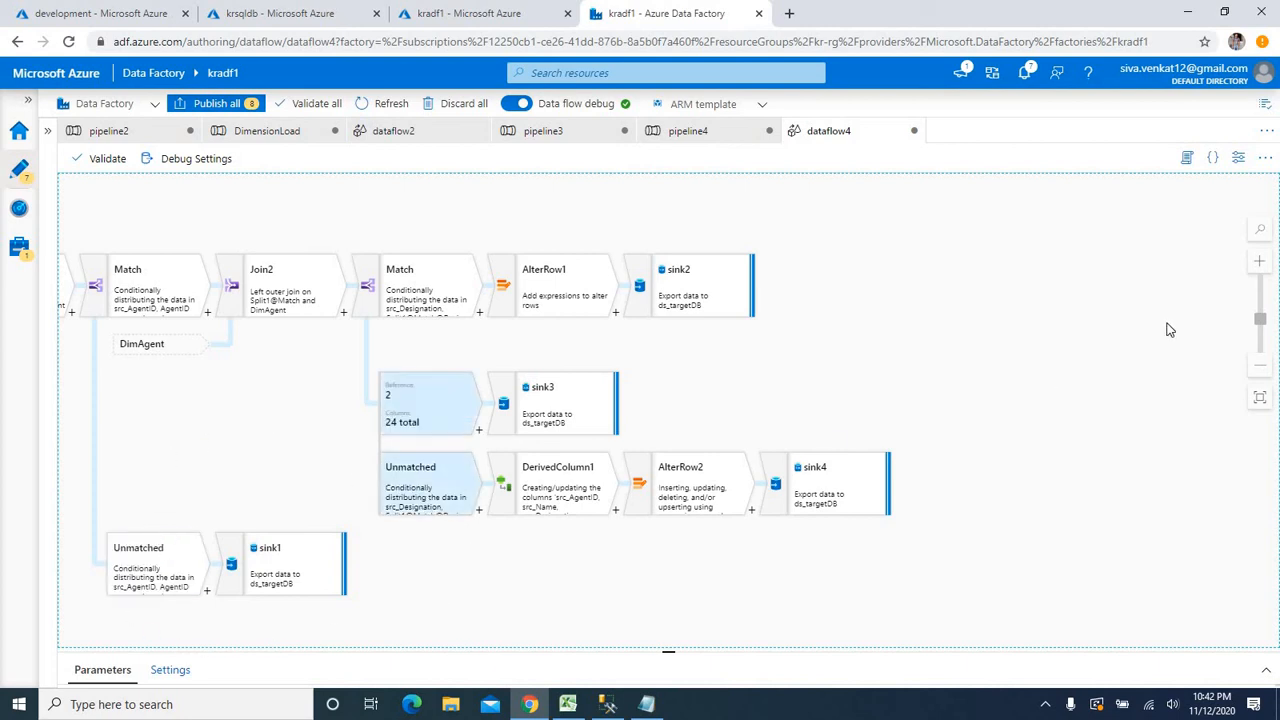
scroll(1078, 380, "left", 10)
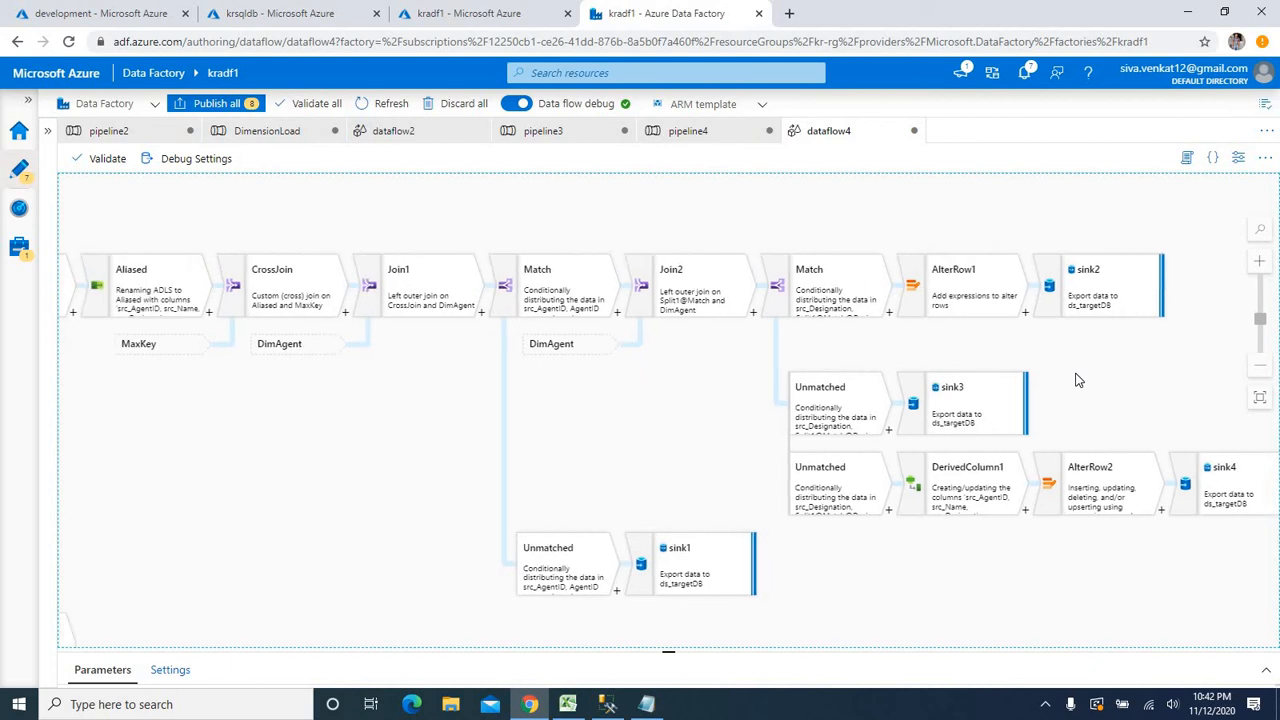
scroll(1078, 380, "left", 4)
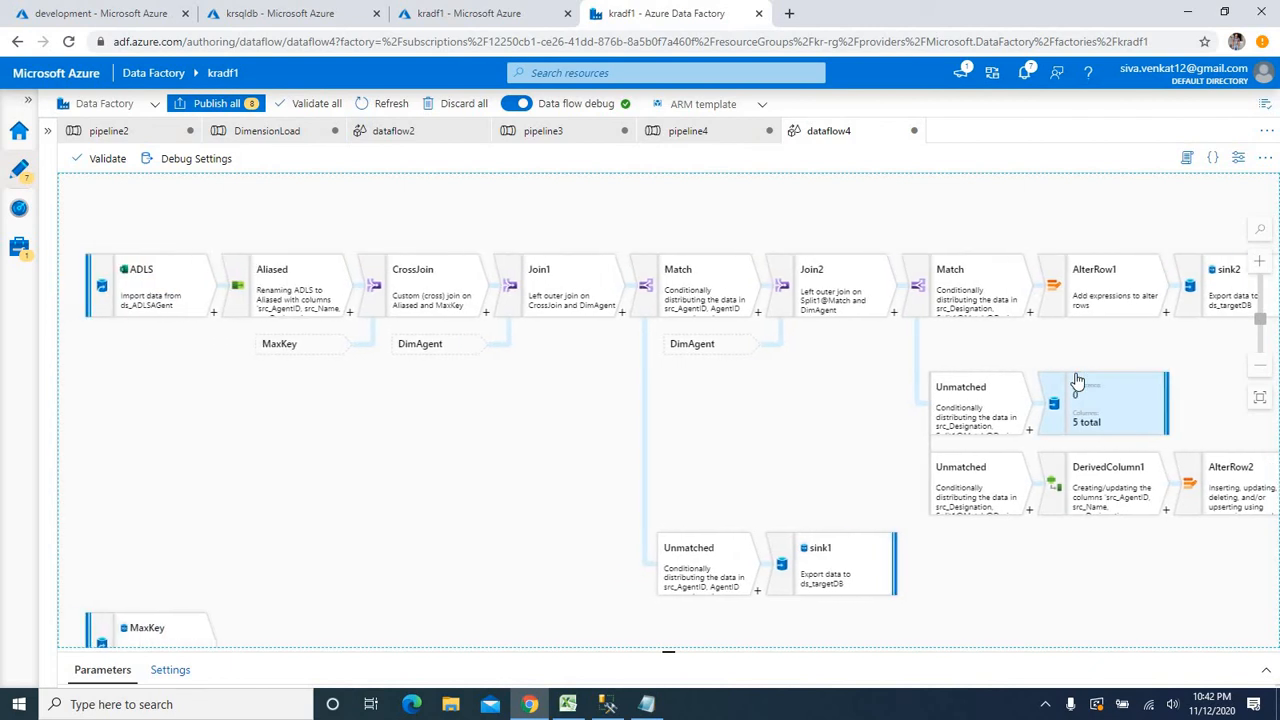
scroll(1077, 381, "left", 2)
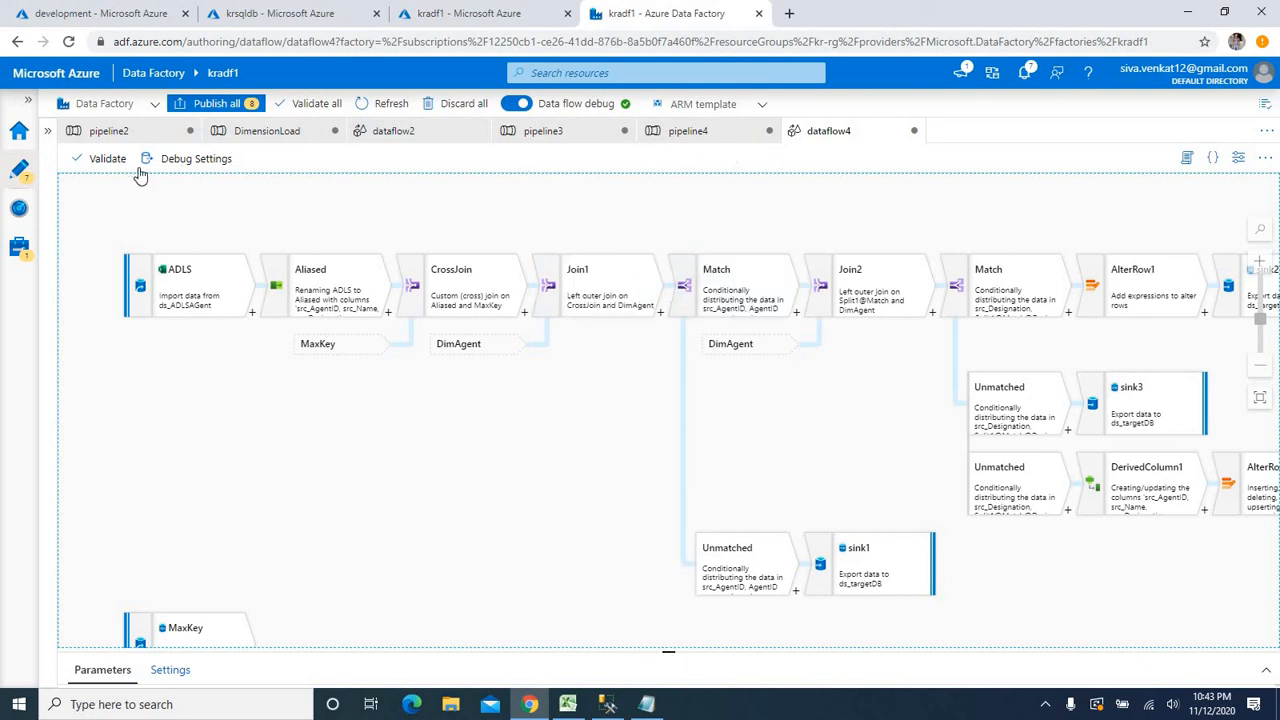
Rename the pipeline that runs dataflow4 as SCDType Load
left_click(690, 135)
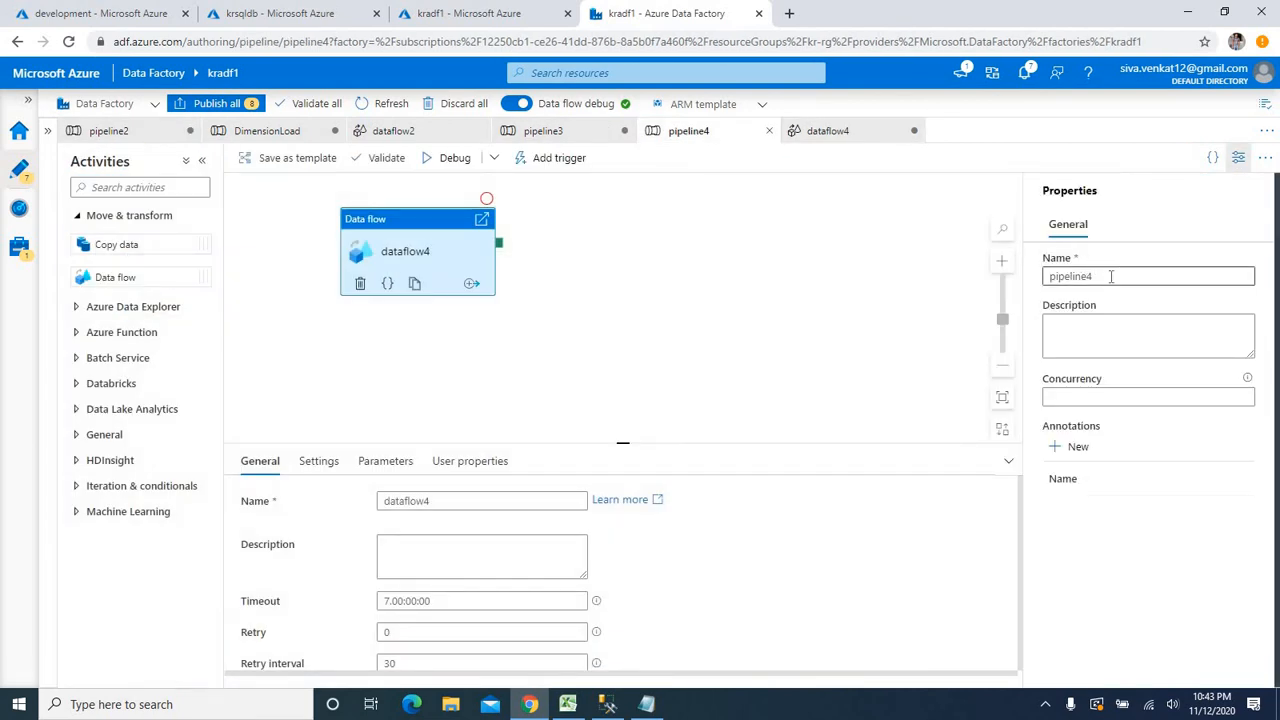
left_click(925, 292)
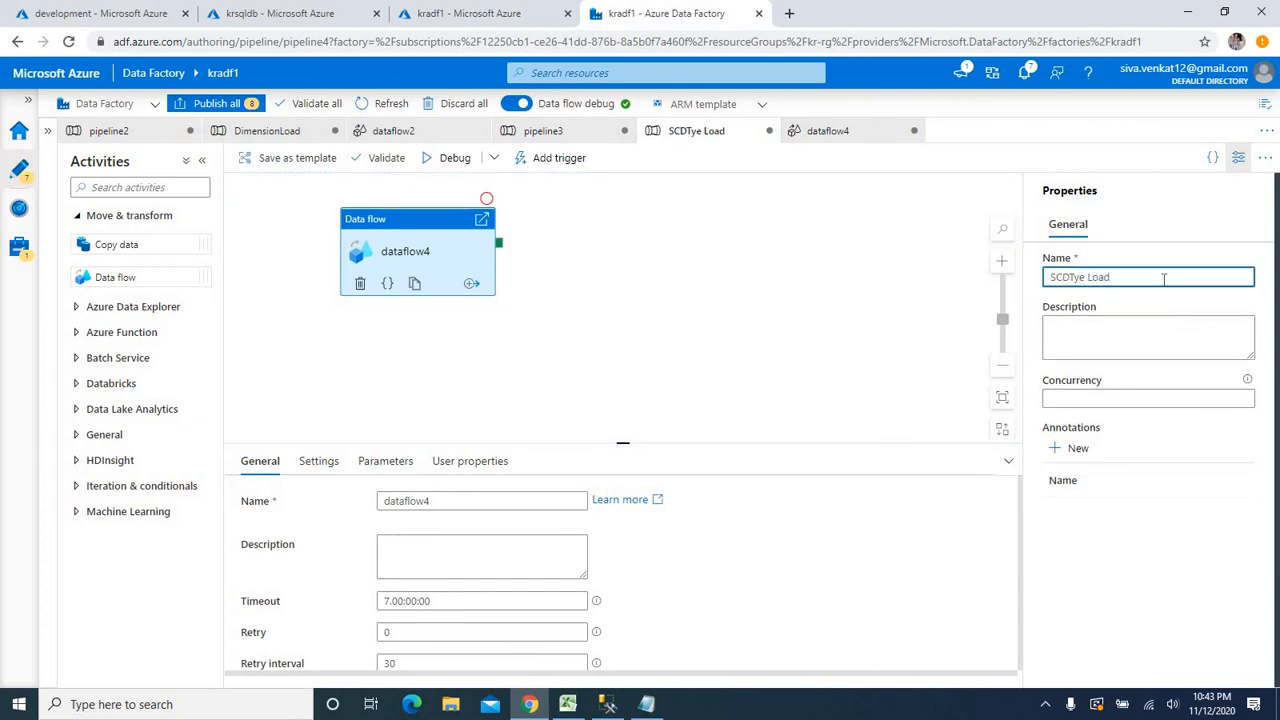
type("p")
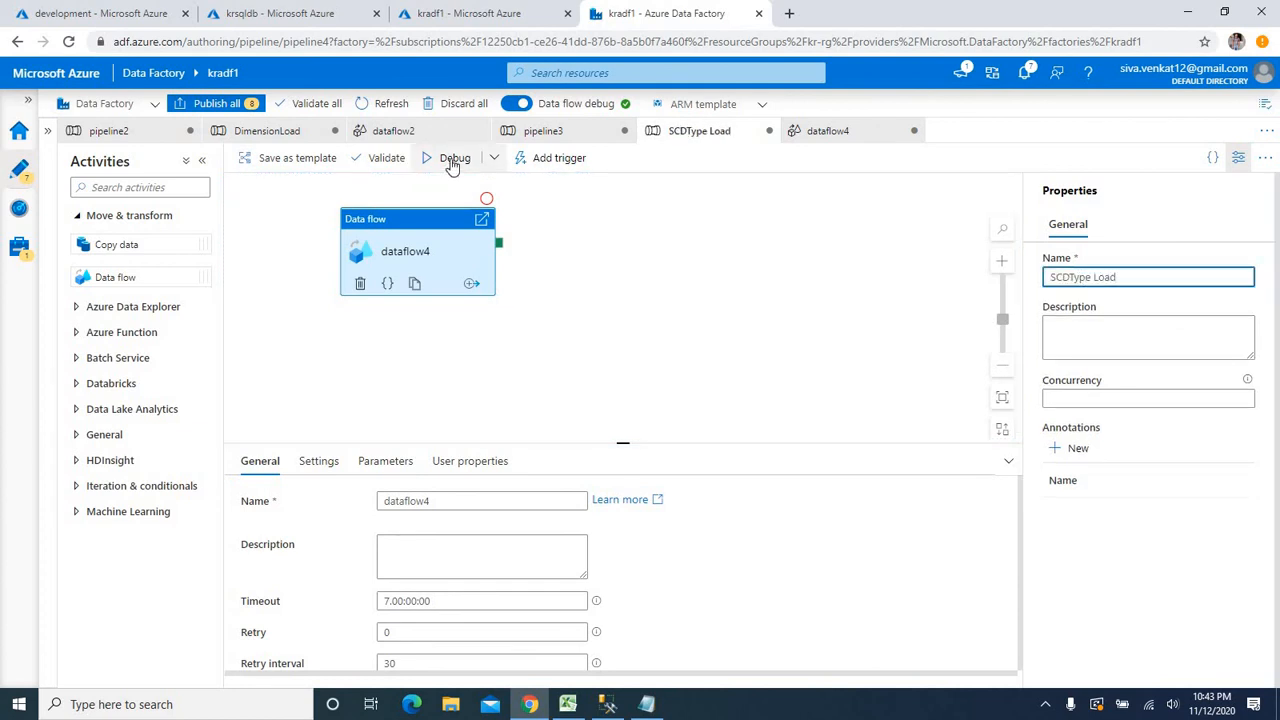
Start a debug run of the SCDType Load pipeline and reselect its dataflow4 activity
left_click(452, 162)
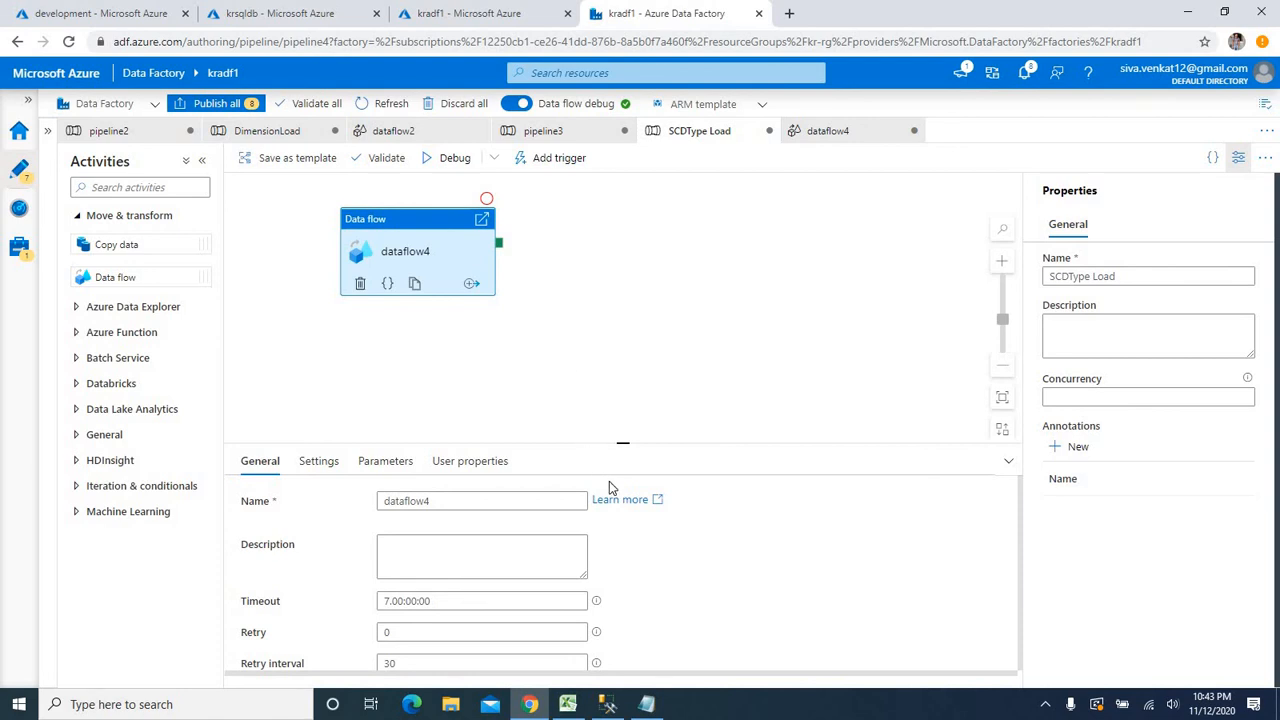
left_click(573, 323)
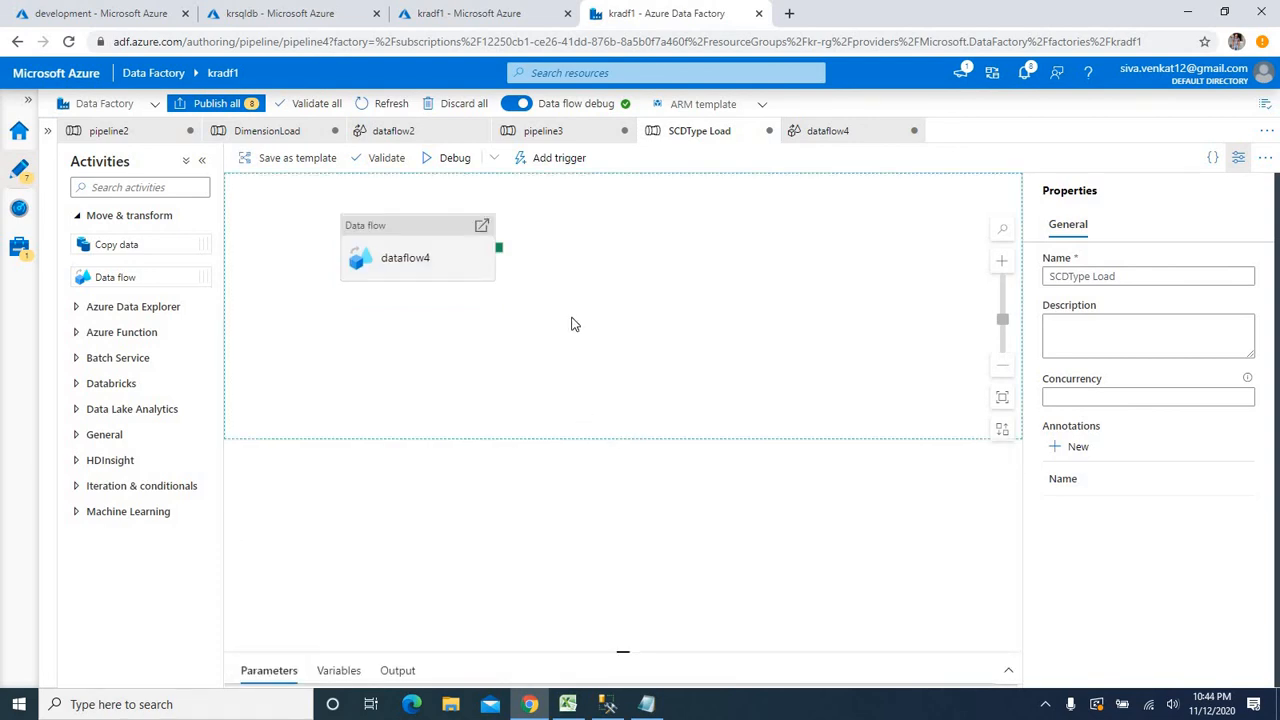
left_click(396, 232)
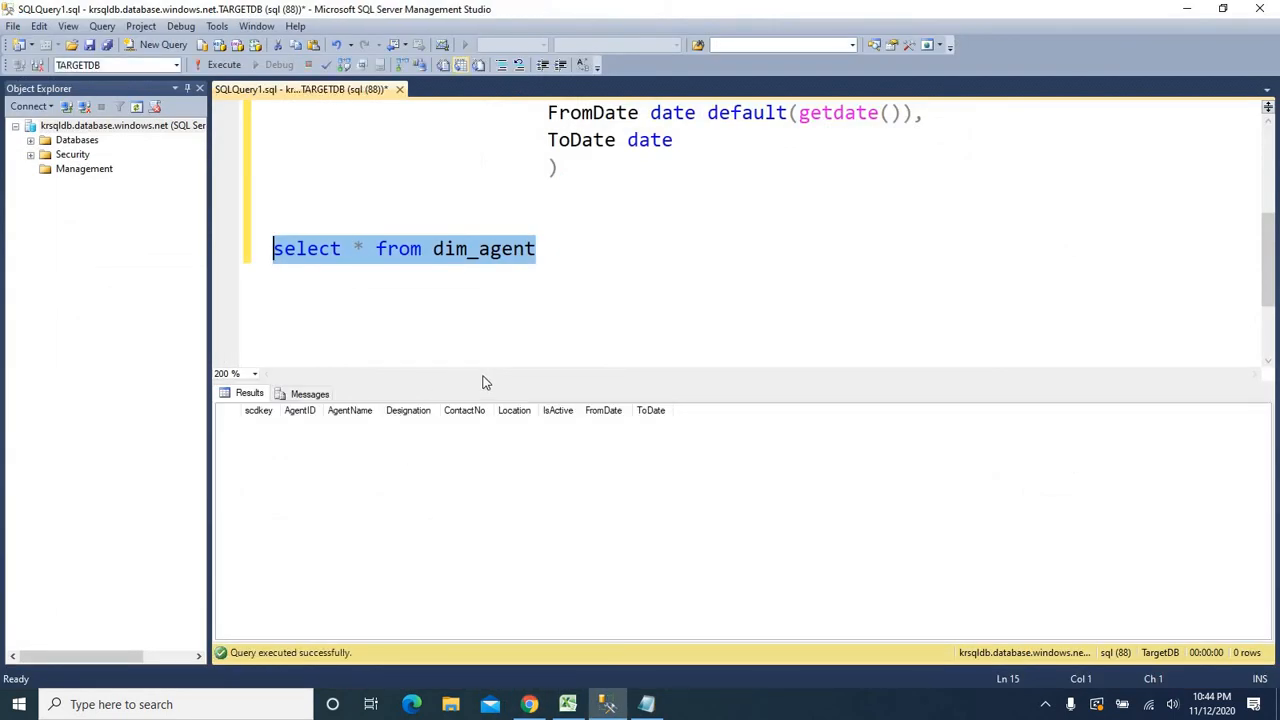
In SQL Server Management Studio, look over the select query on dim_agent and its result grid
left_click(565, 252)
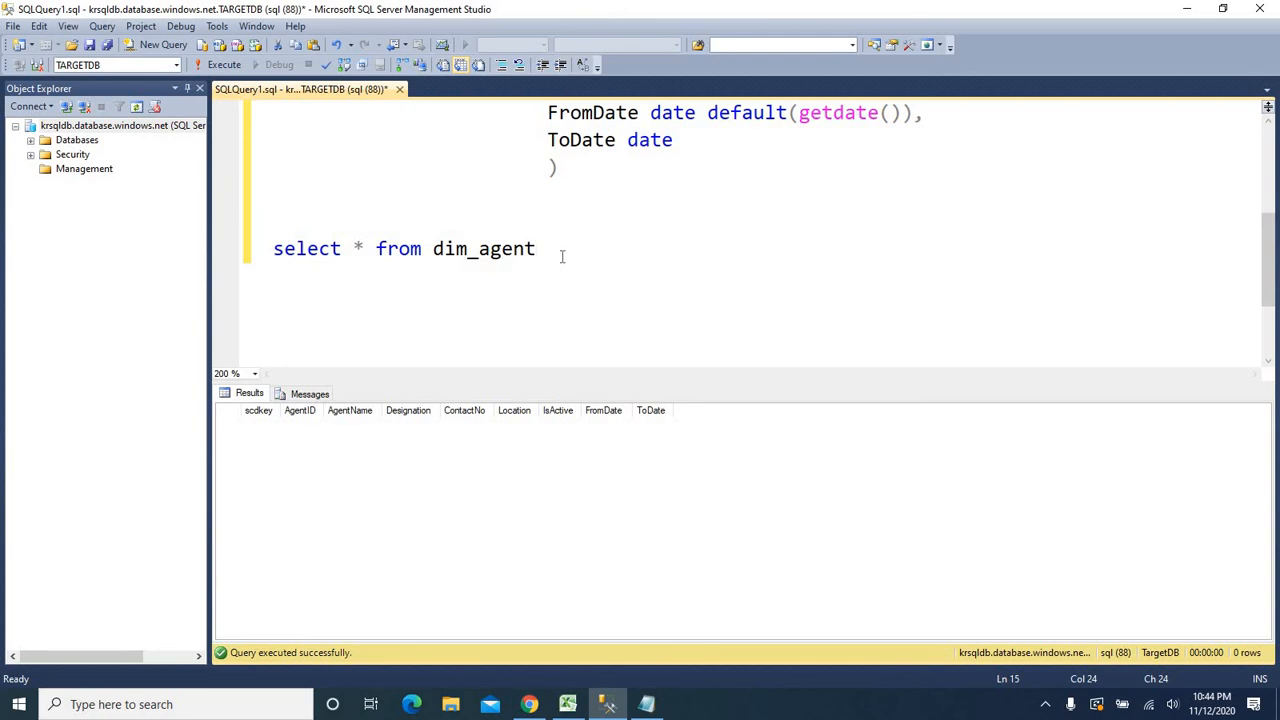
left_click_drag(562, 257, 239, 263)
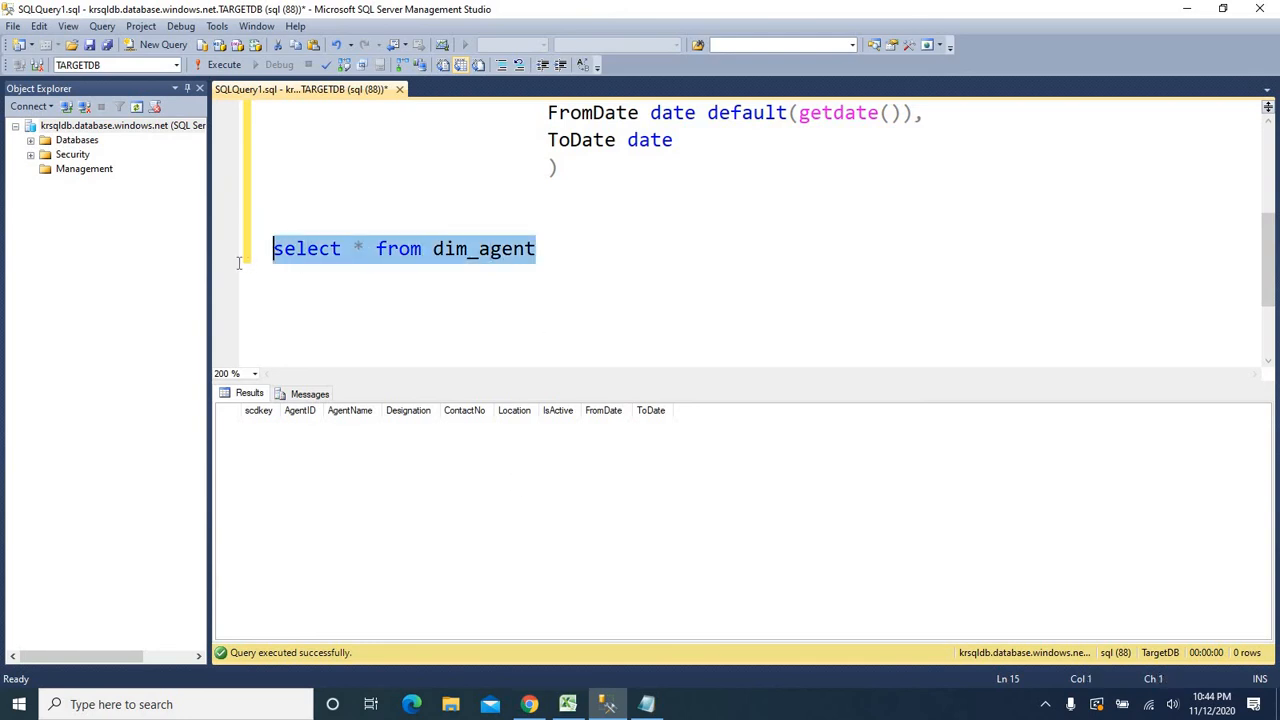
left_click(588, 251)
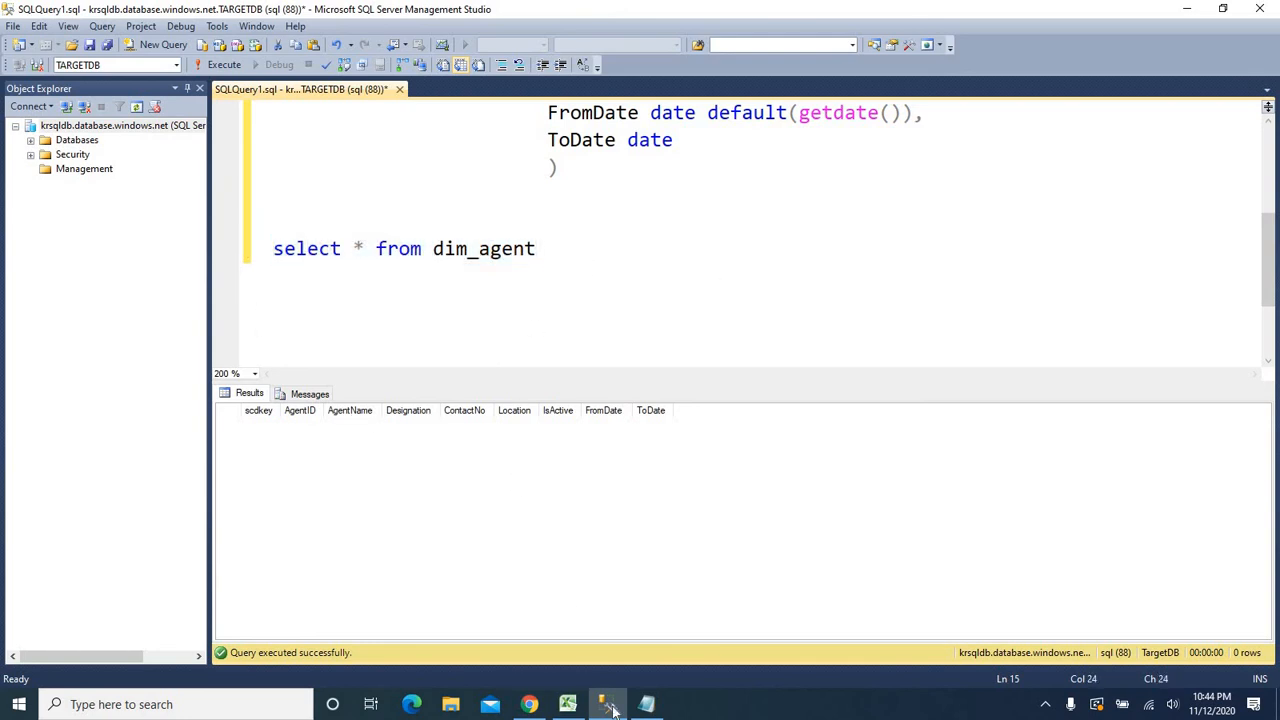
Switch to the Agent Details workbook in Excel and set the Sr. Executive row's ToDate on Sheet2 to 11/12/2020
left_click(567, 705)
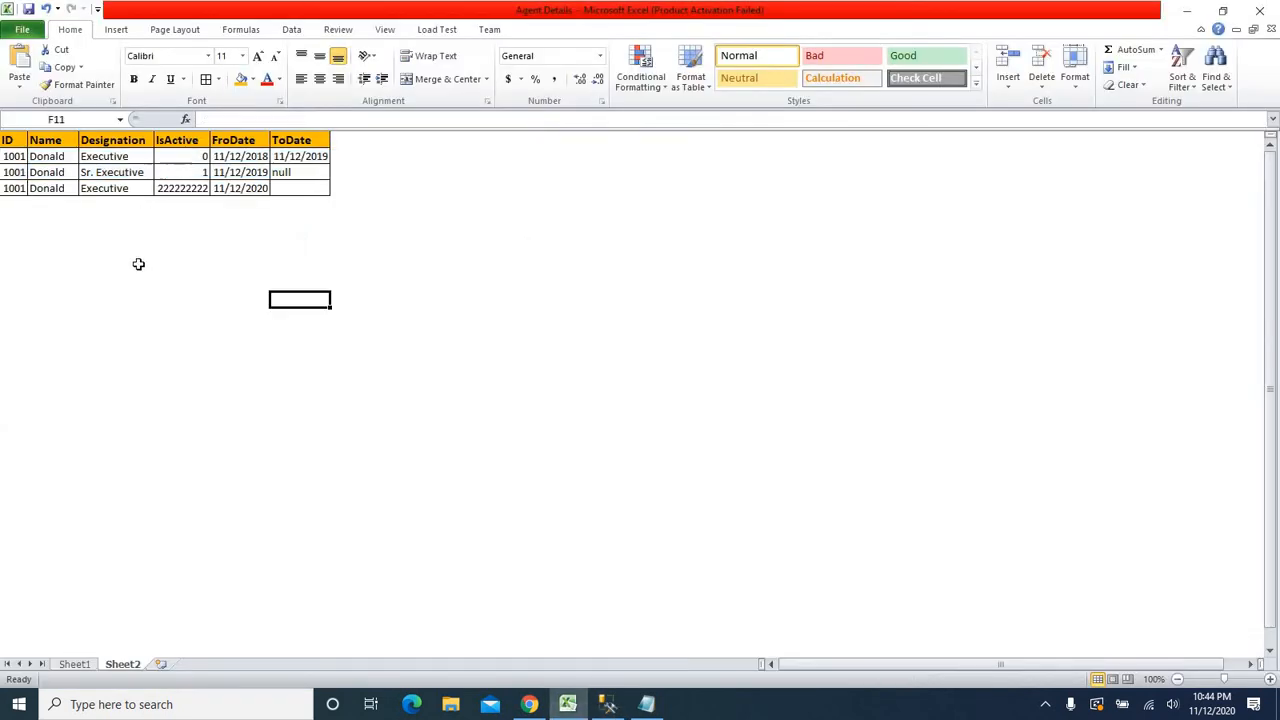
left_click_drag(14, 152, 337, 183)
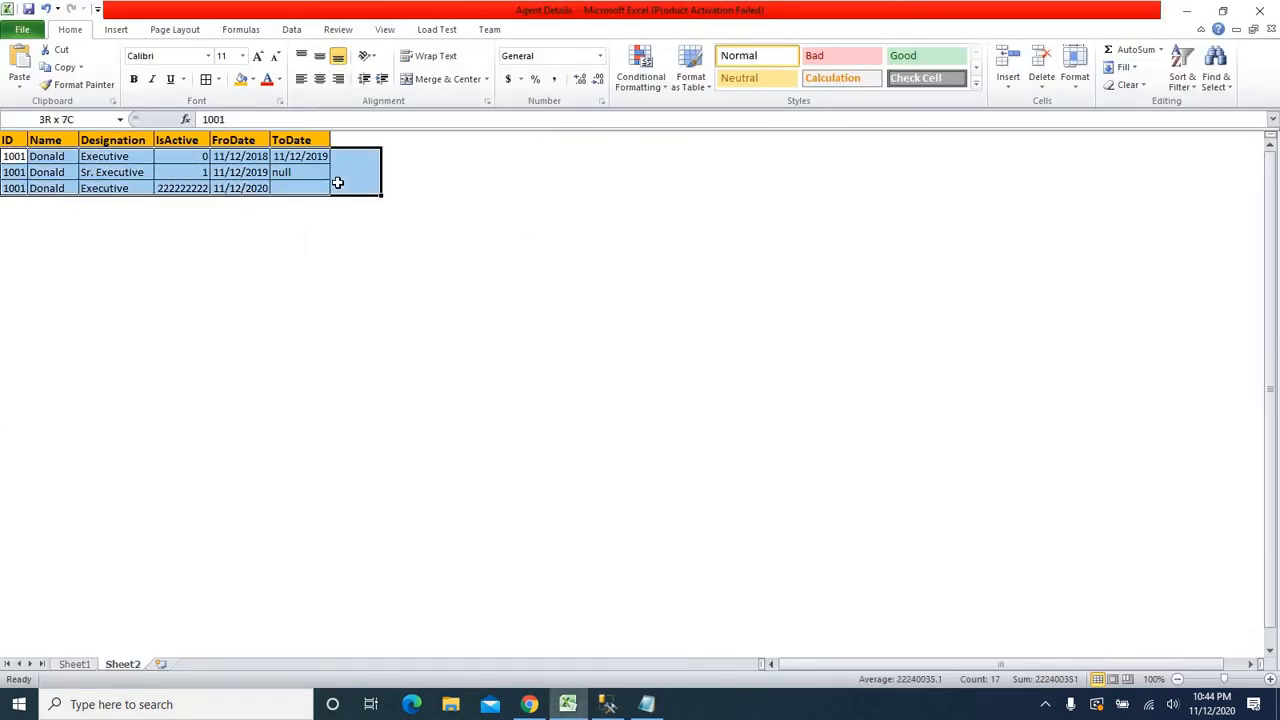
left_click(406, 283)
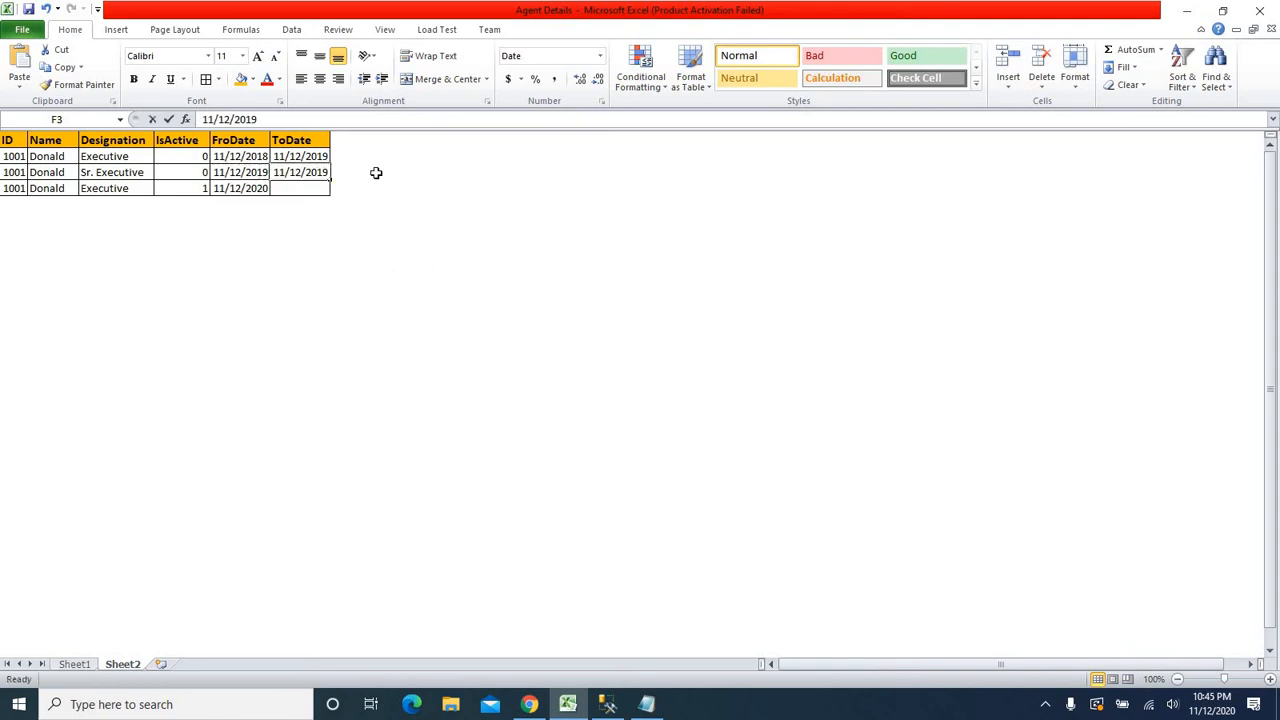
key("F2")
key("BackSpace")
key("BackSpace")
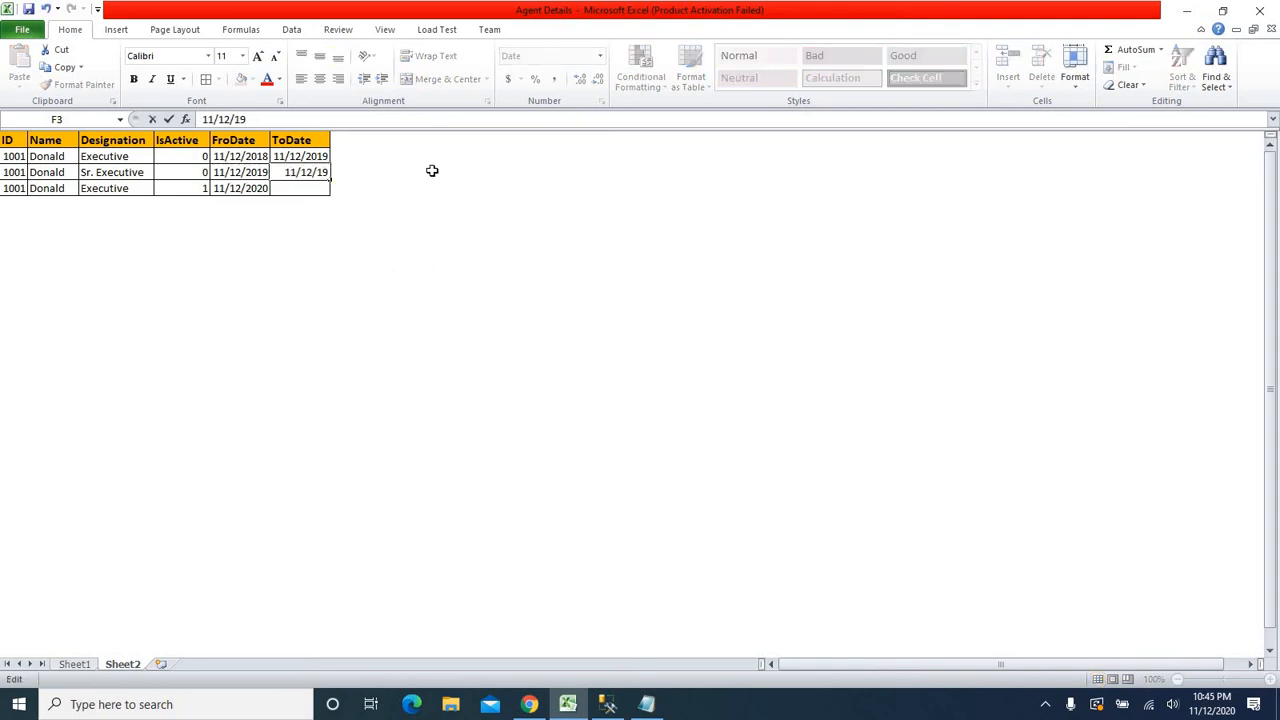
type("20")
key("Delete")
key("Delete")
type("20")
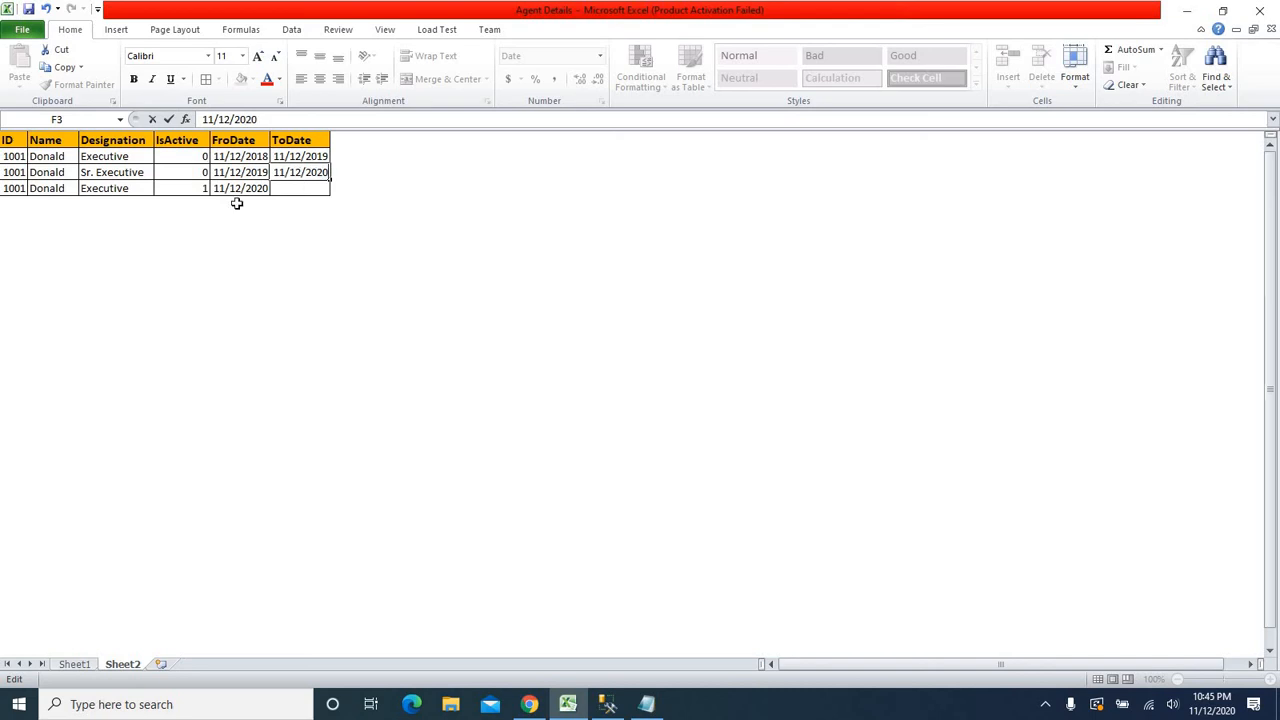
left_click(240, 347)
Examine the designations, IsActive flag and from and to dates across the agent's history rows
left_click(110, 158)
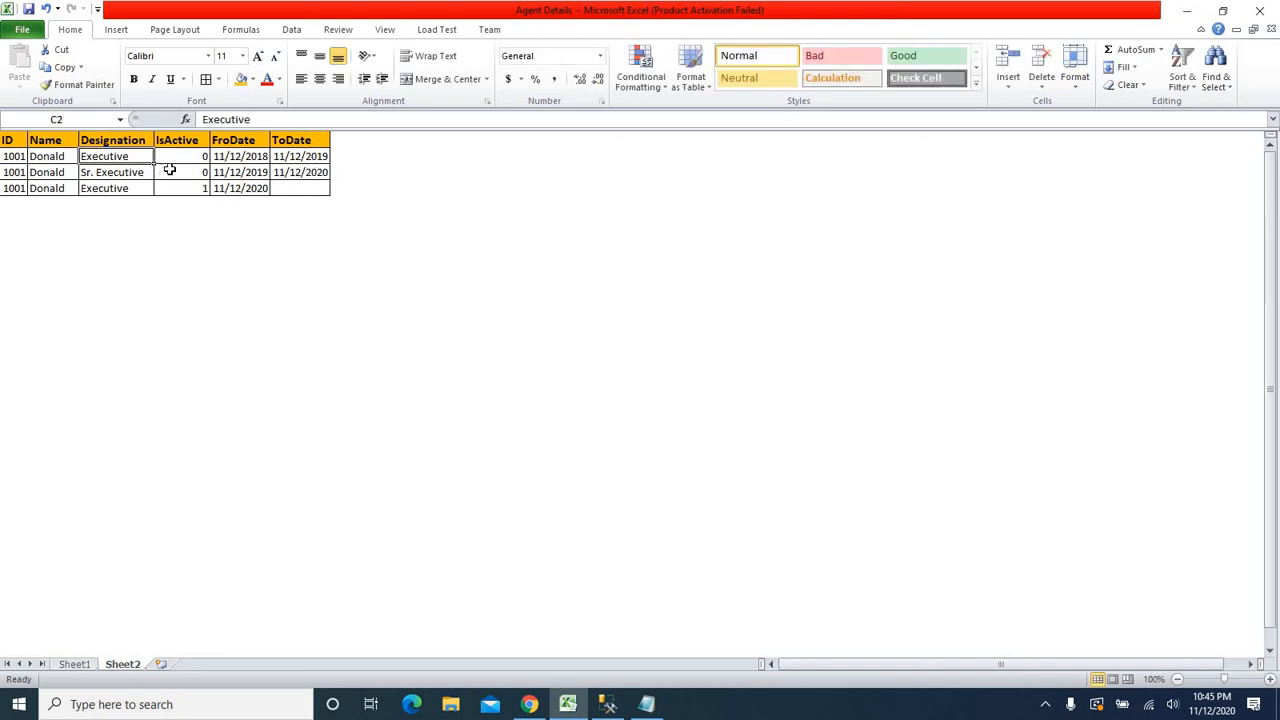
left_click(176, 160)
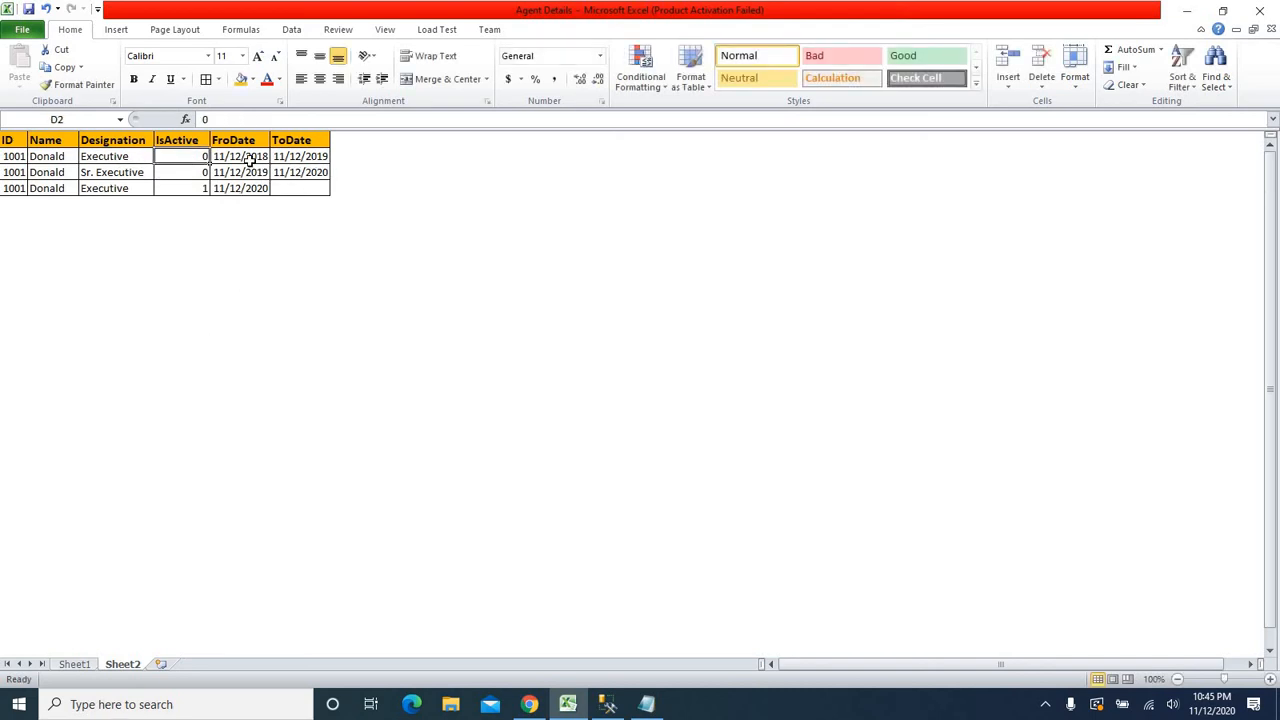
left_click(248, 158)
left_click(320, 158)
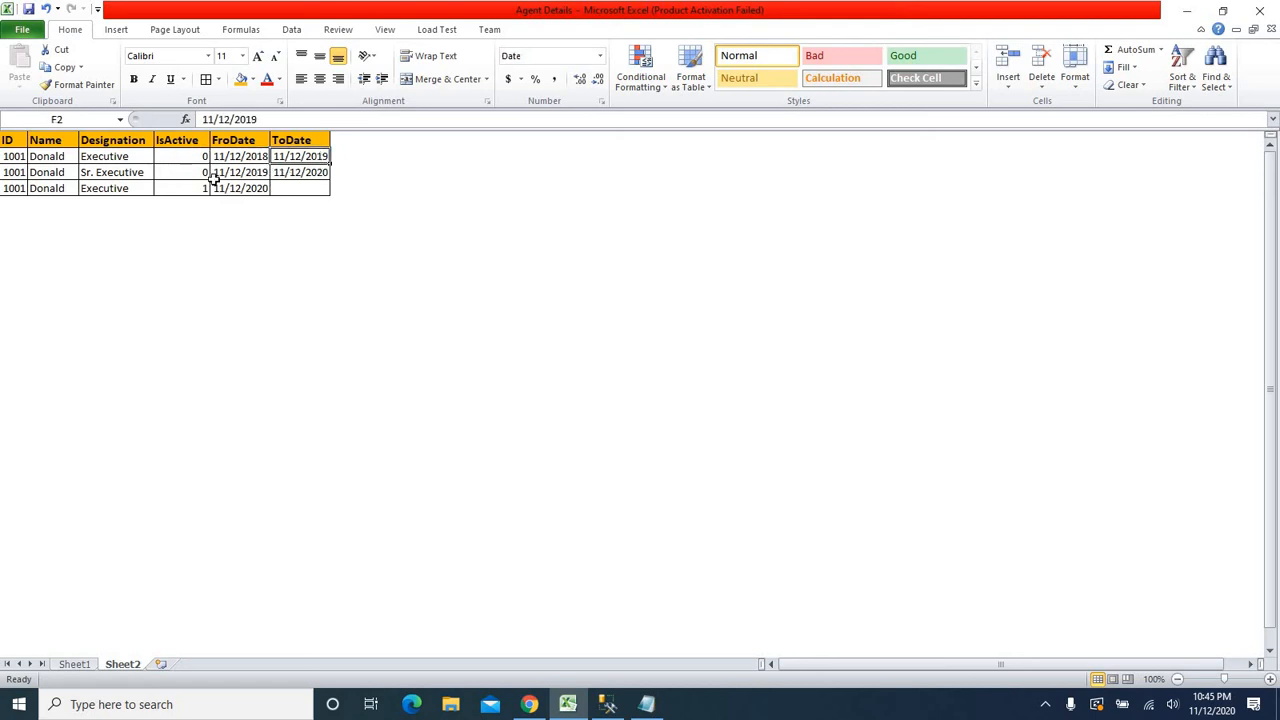
left_click(104, 172)
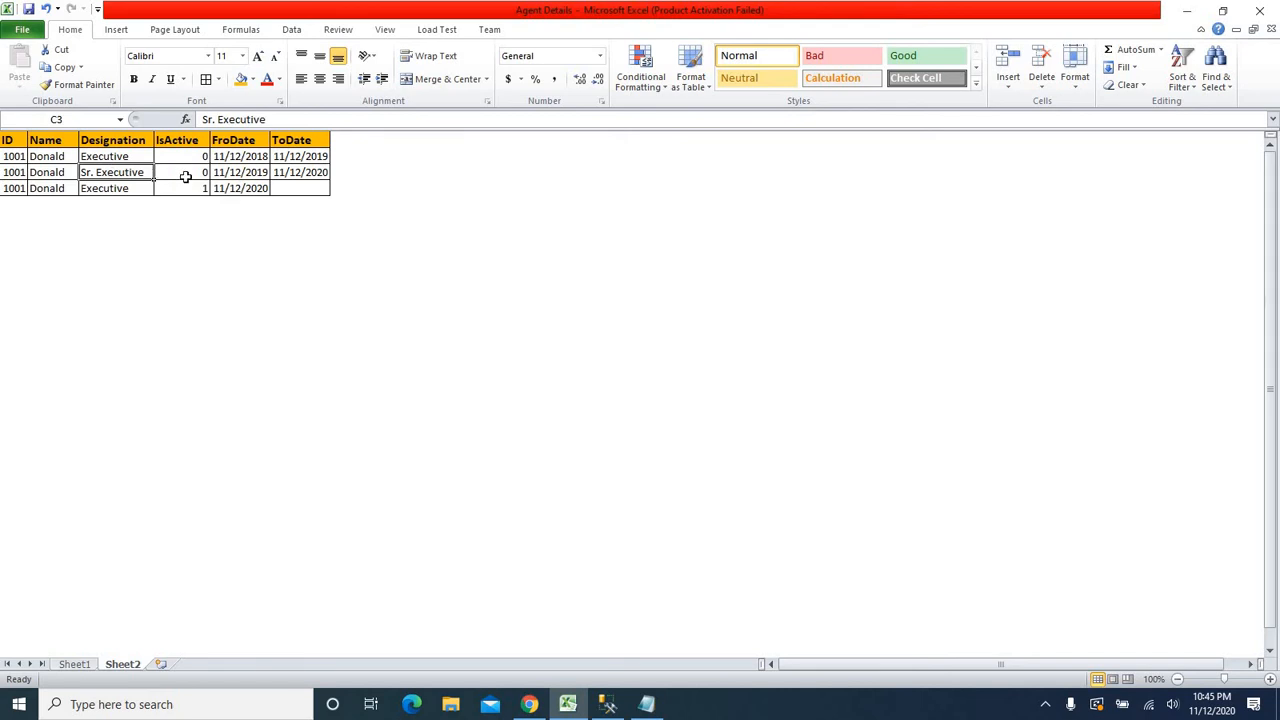
left_click(237, 175)
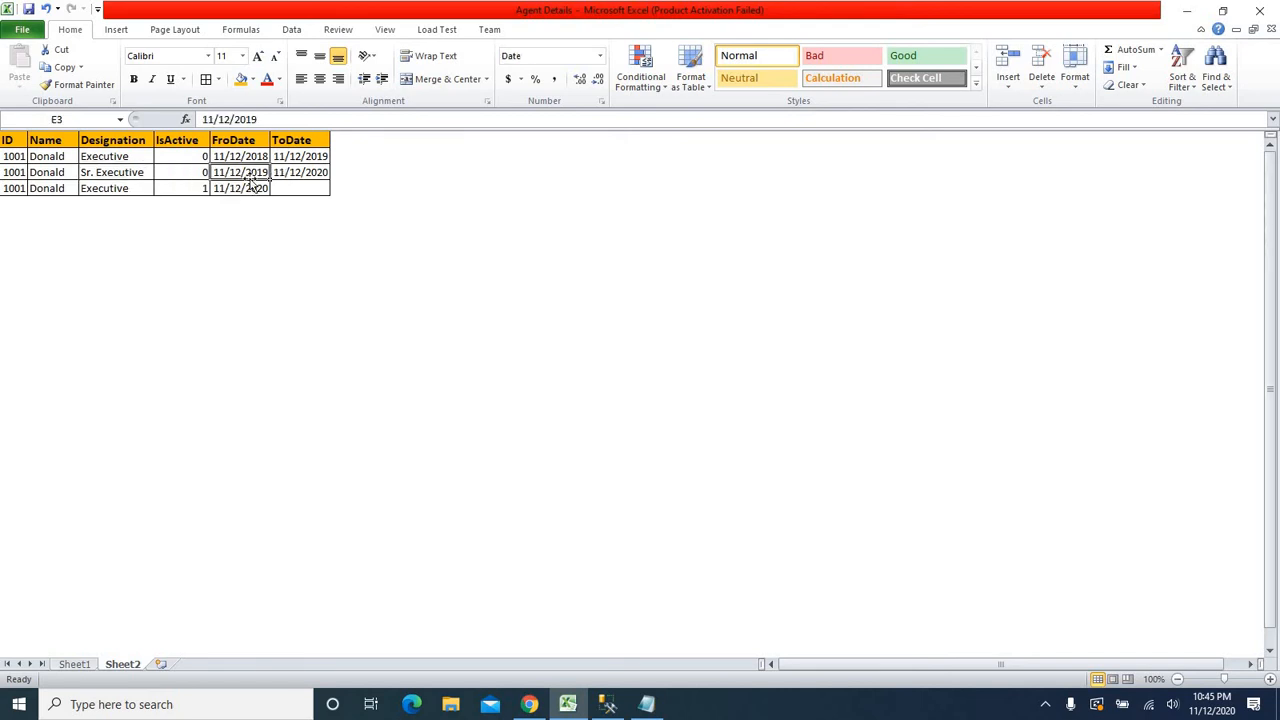
left_click(236, 192)
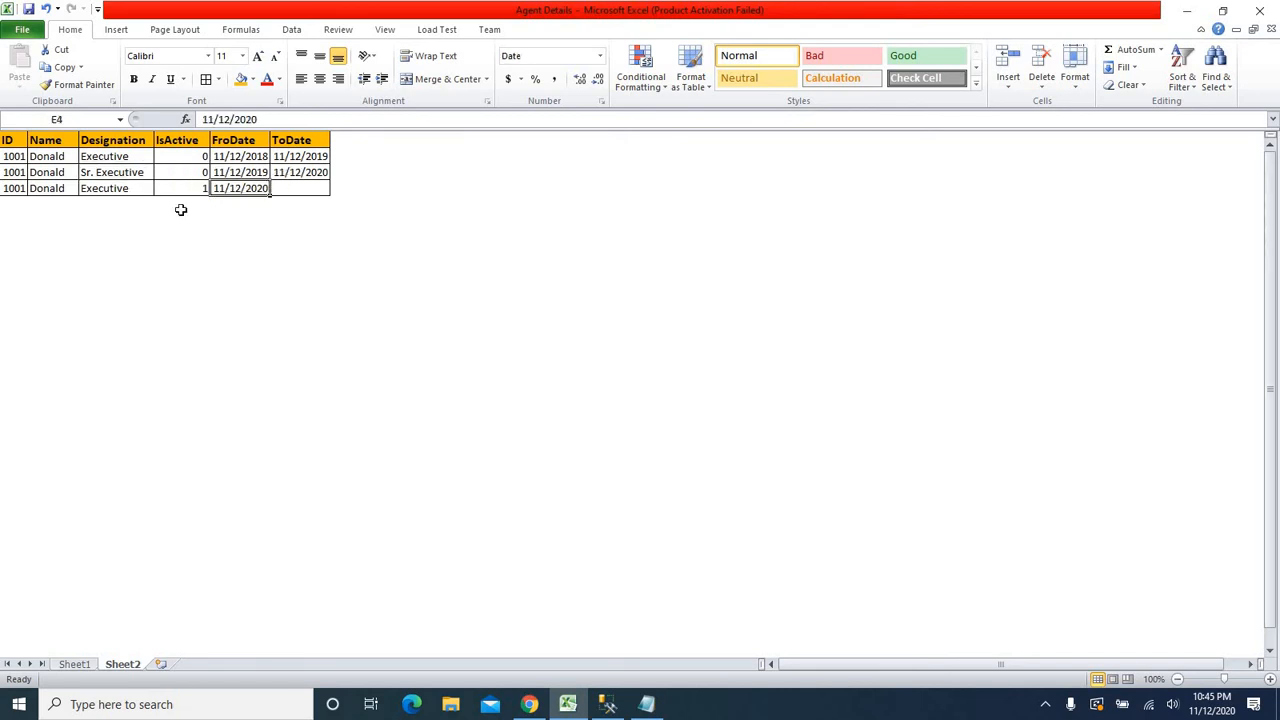
Set the Designation in the third history row (C4) to Manger
left_click(119, 190)
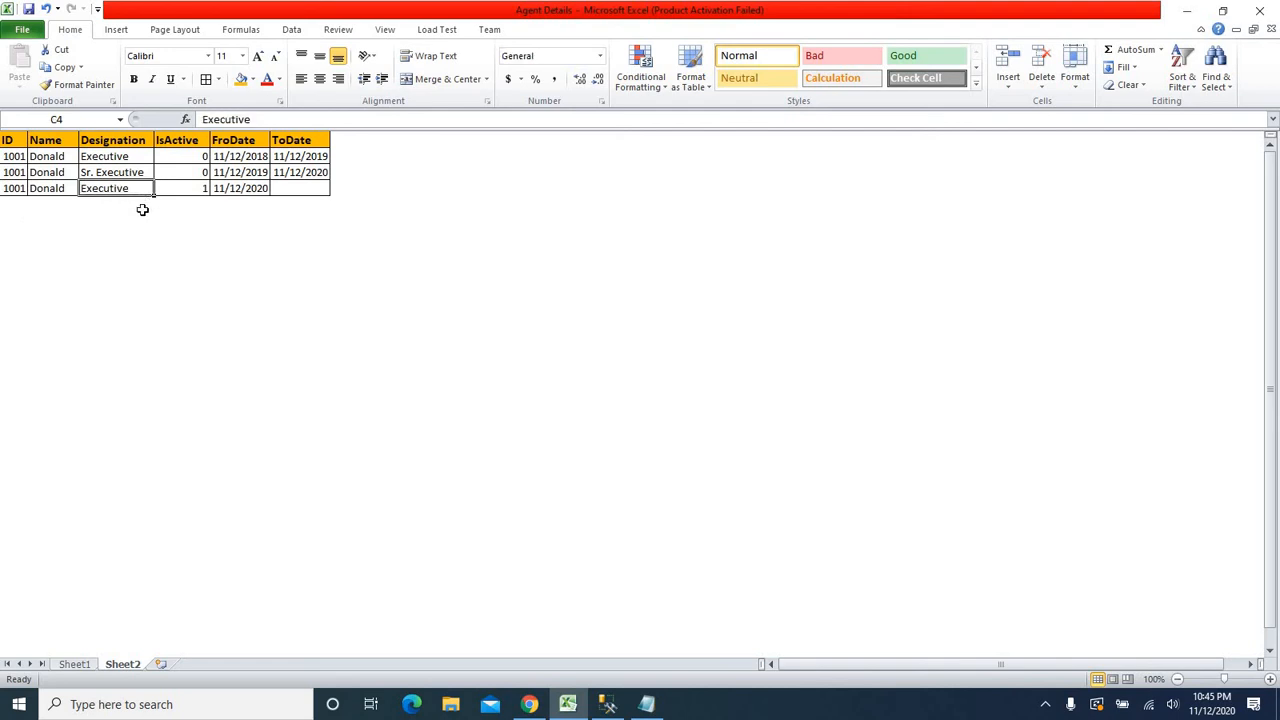
type("Manger")
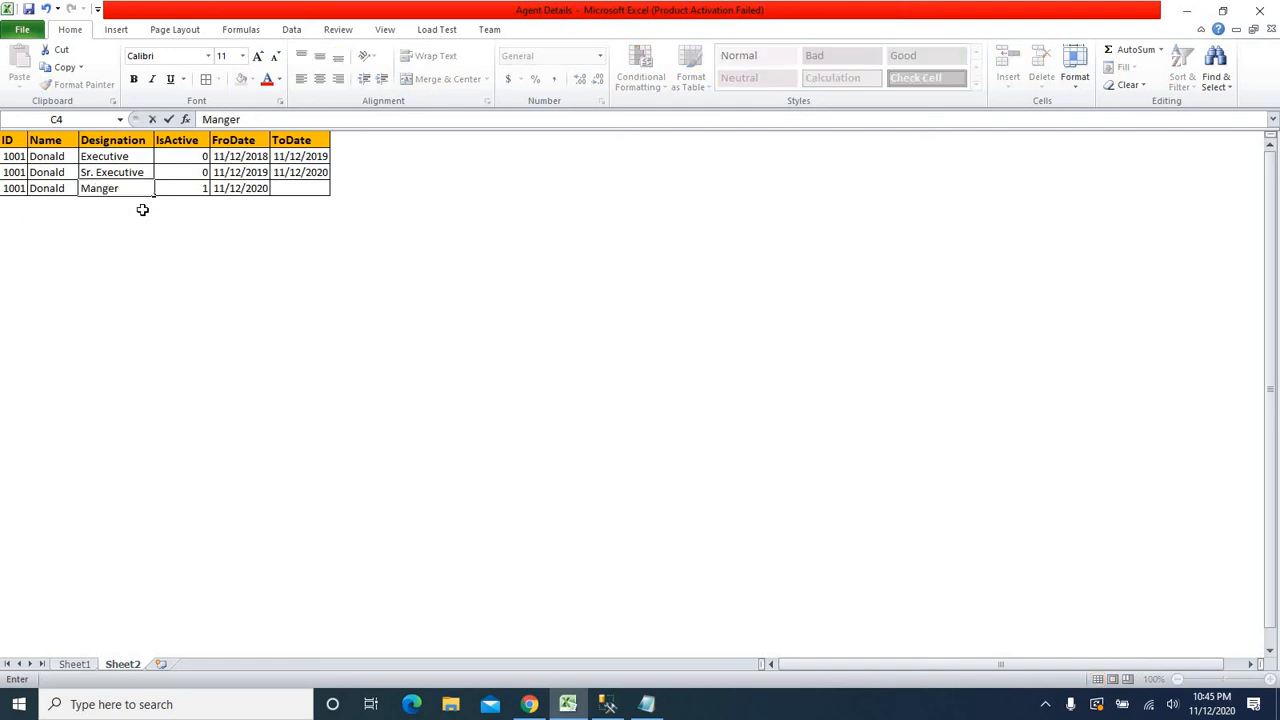
left_click(191, 296)
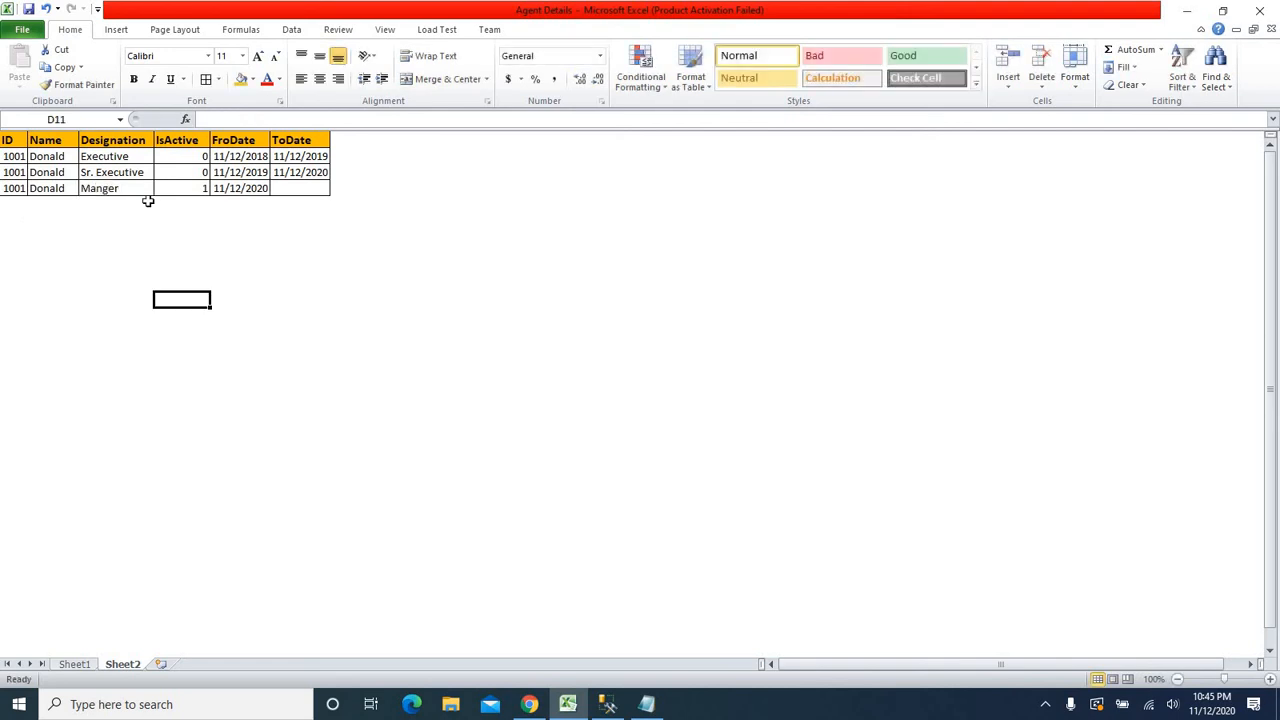
Review how the designation changes from row to row in the agent's history table
left_click_drag(12, 156, 297, 191)
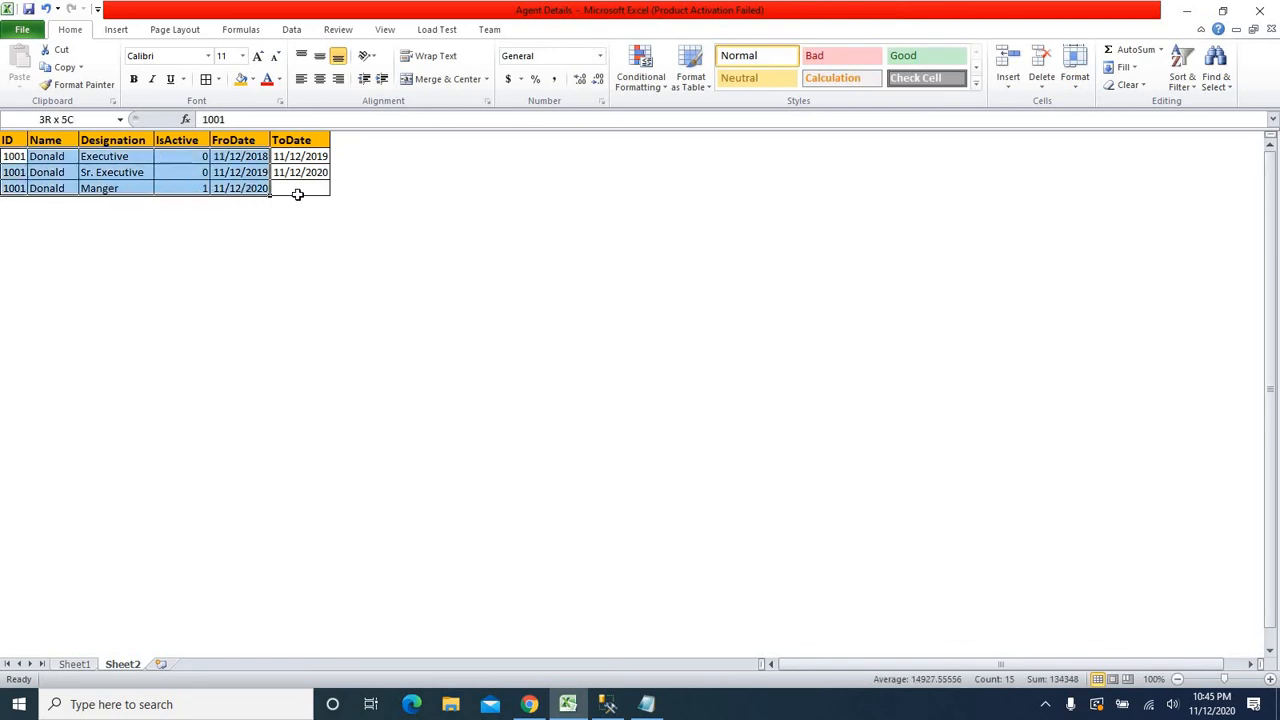
left_click(237, 250)
left_click(125, 157)
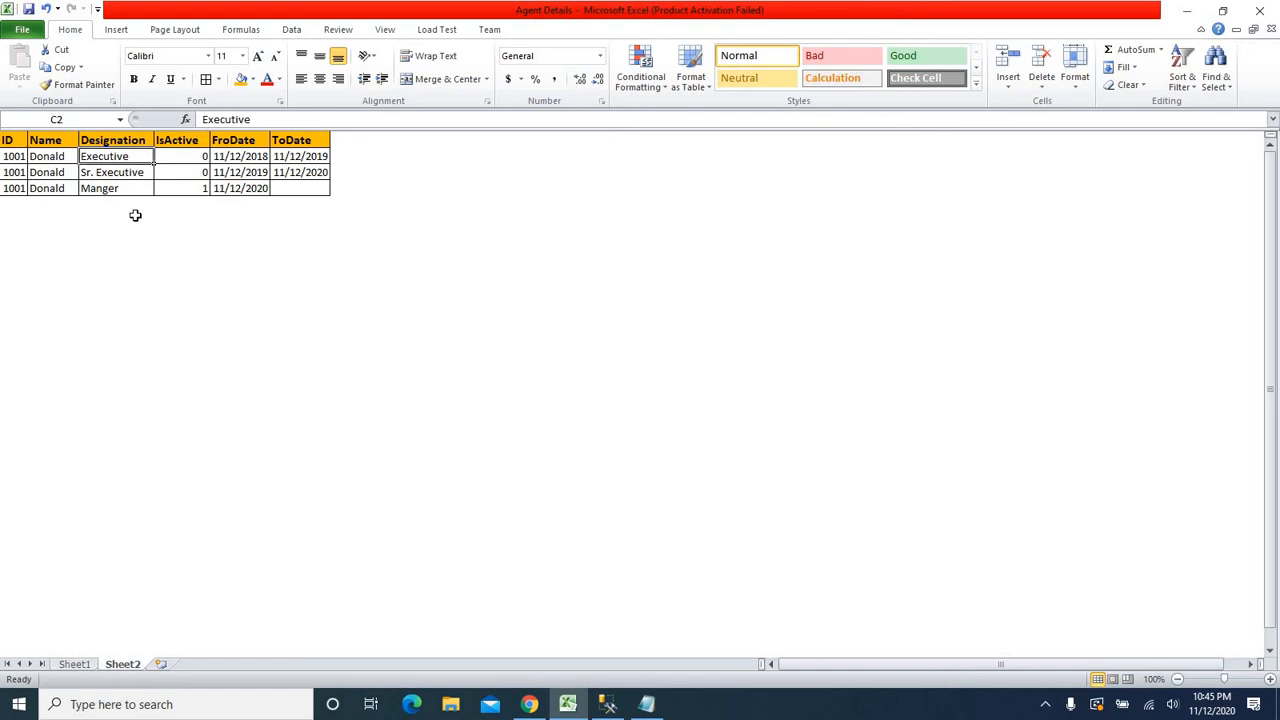
left_click(99, 173)
left_click(134, 273)
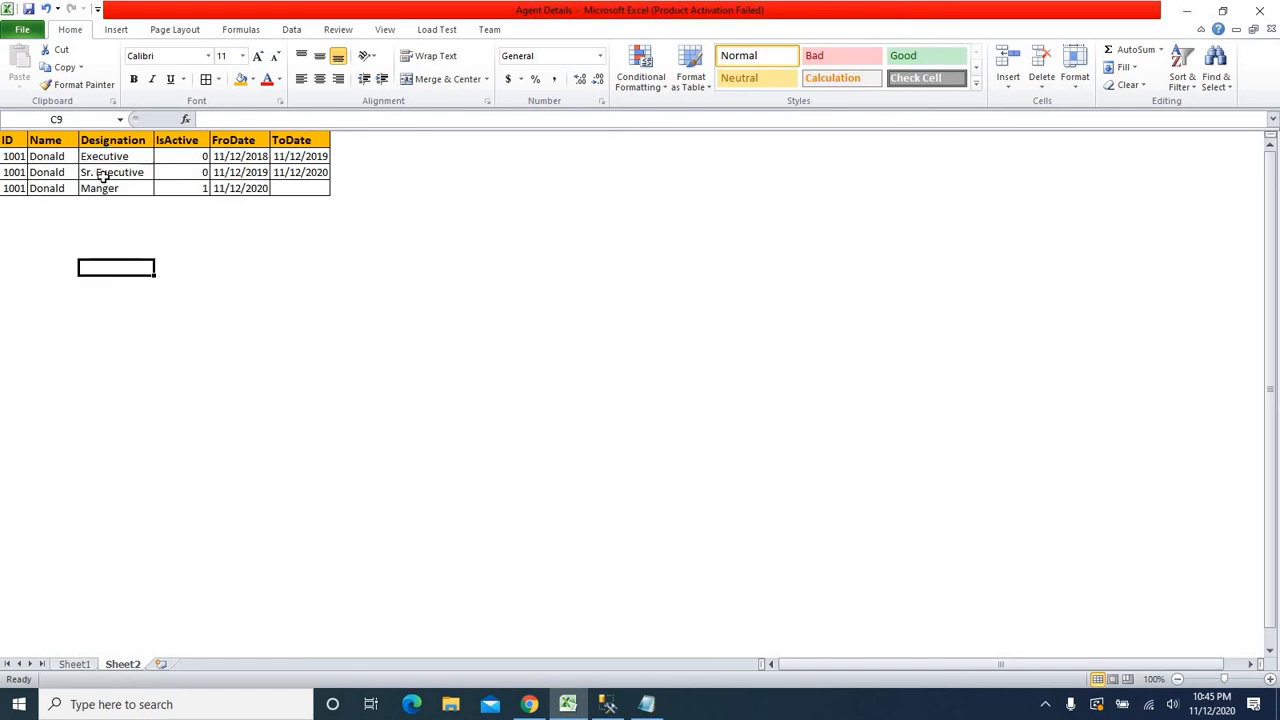
left_click_drag(103, 175, 105, 187)
left_click(314, 316)
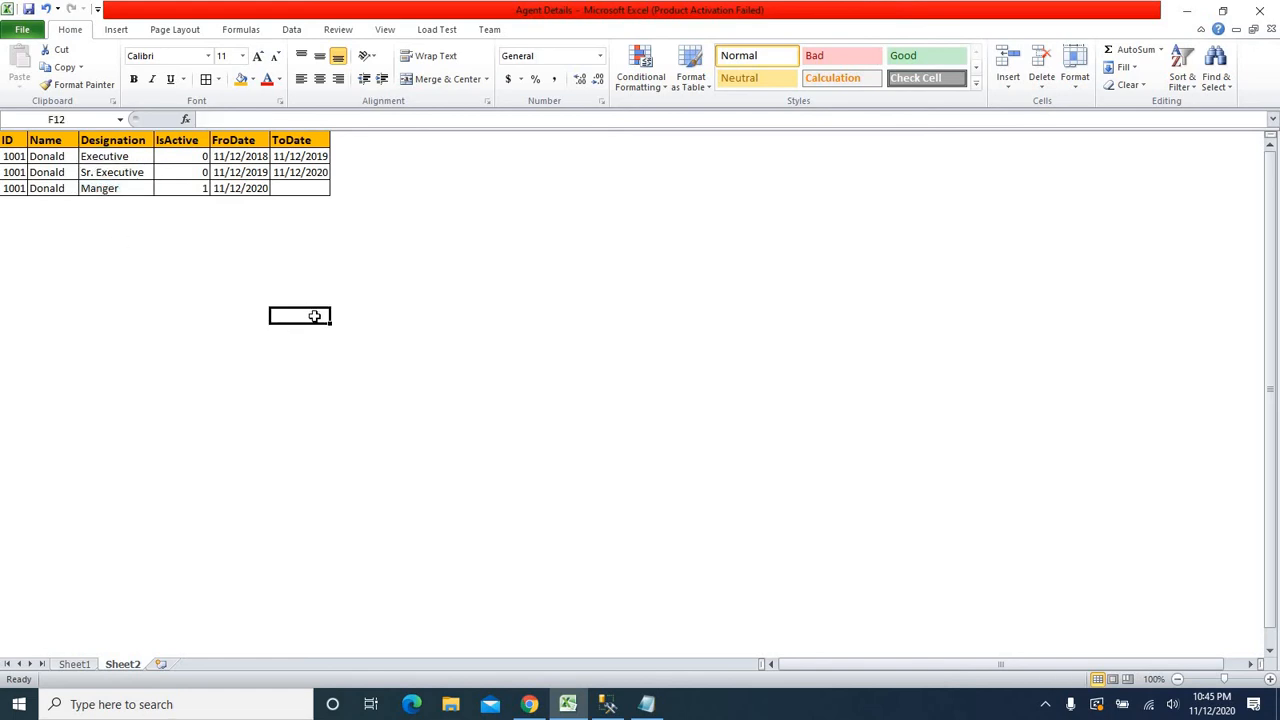
left_click(220, 373)
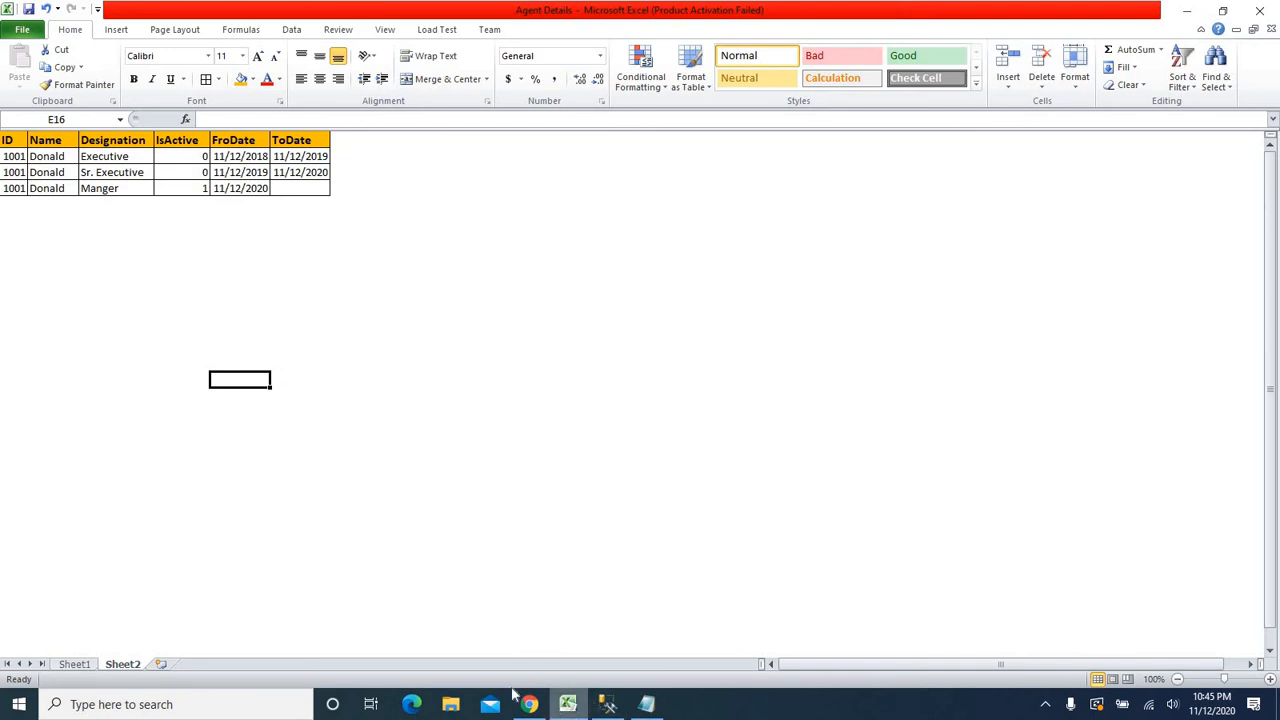
left_click(360, 300)
left_click(133, 250)
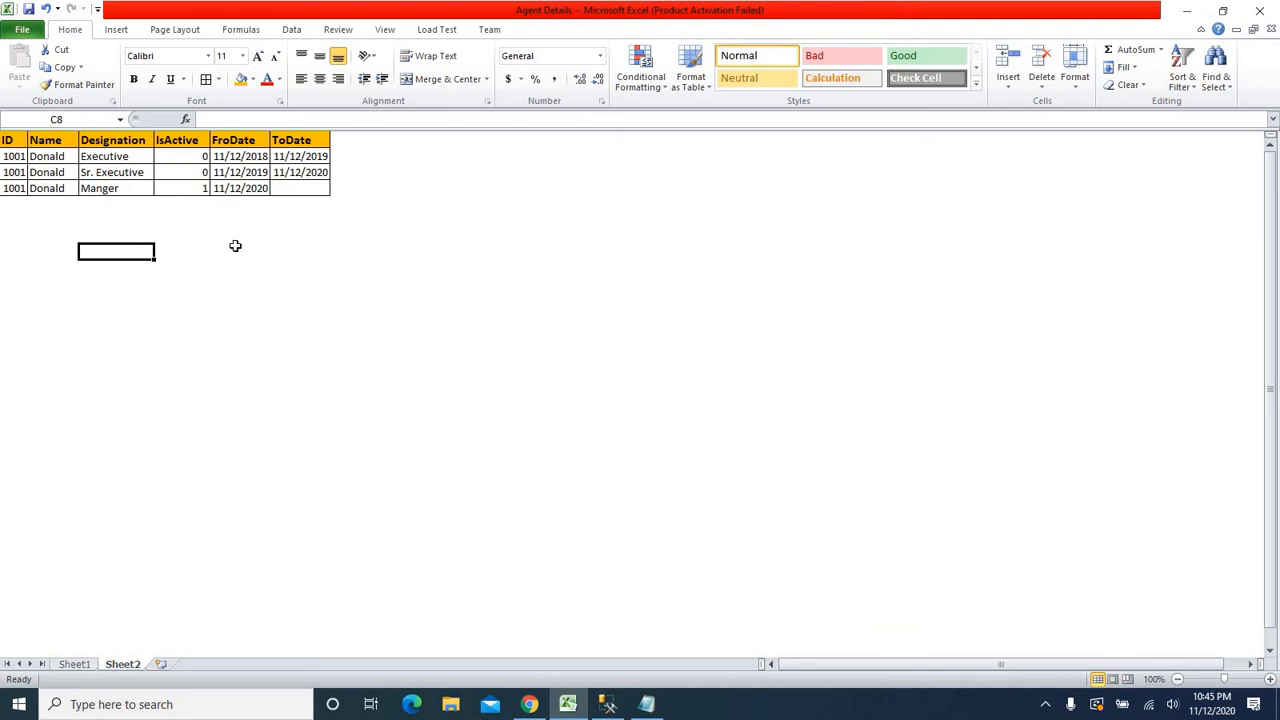
Examine the two closed history rows and their ToDate values
mouse_move(16, 157)
left_mouse_down()
mouse_move(43, 170)
mouse_move(301, 185)
mouse_move(170, 158)
mouse_move(5, 156)
left_mouse_up()
left_click(308, 299)
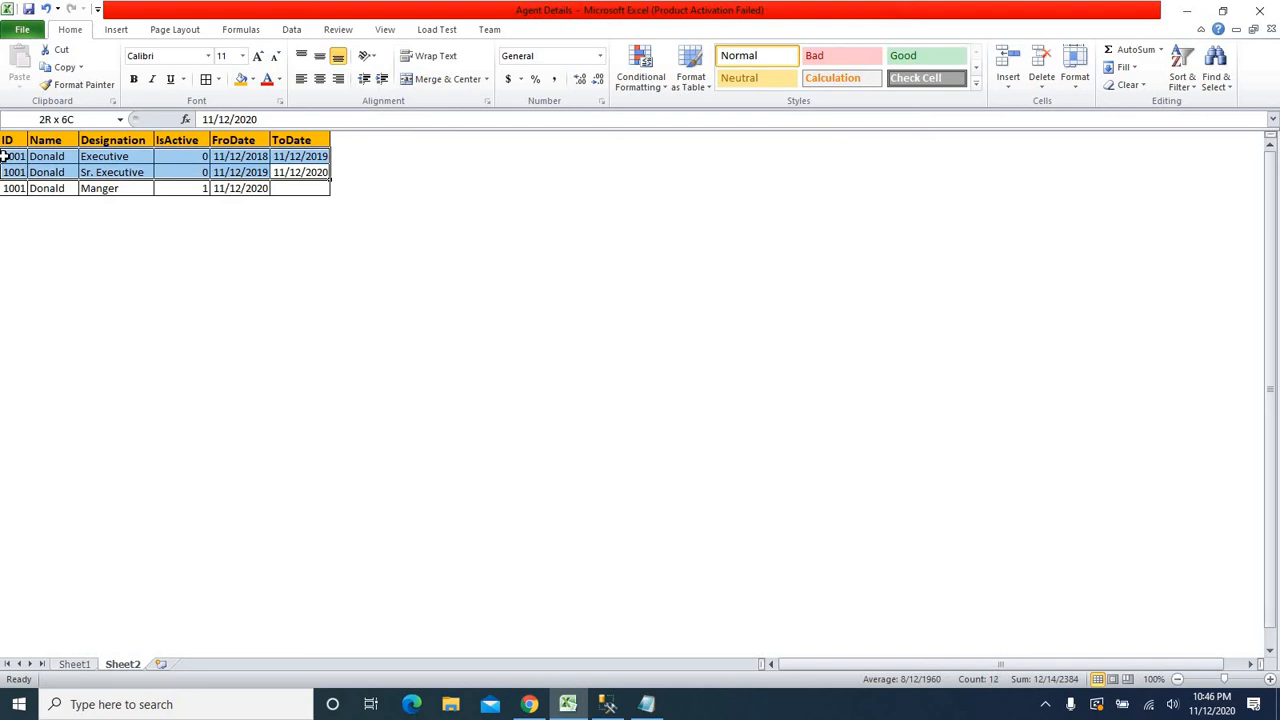
left_click(311, 317)
left_click(377, 235)
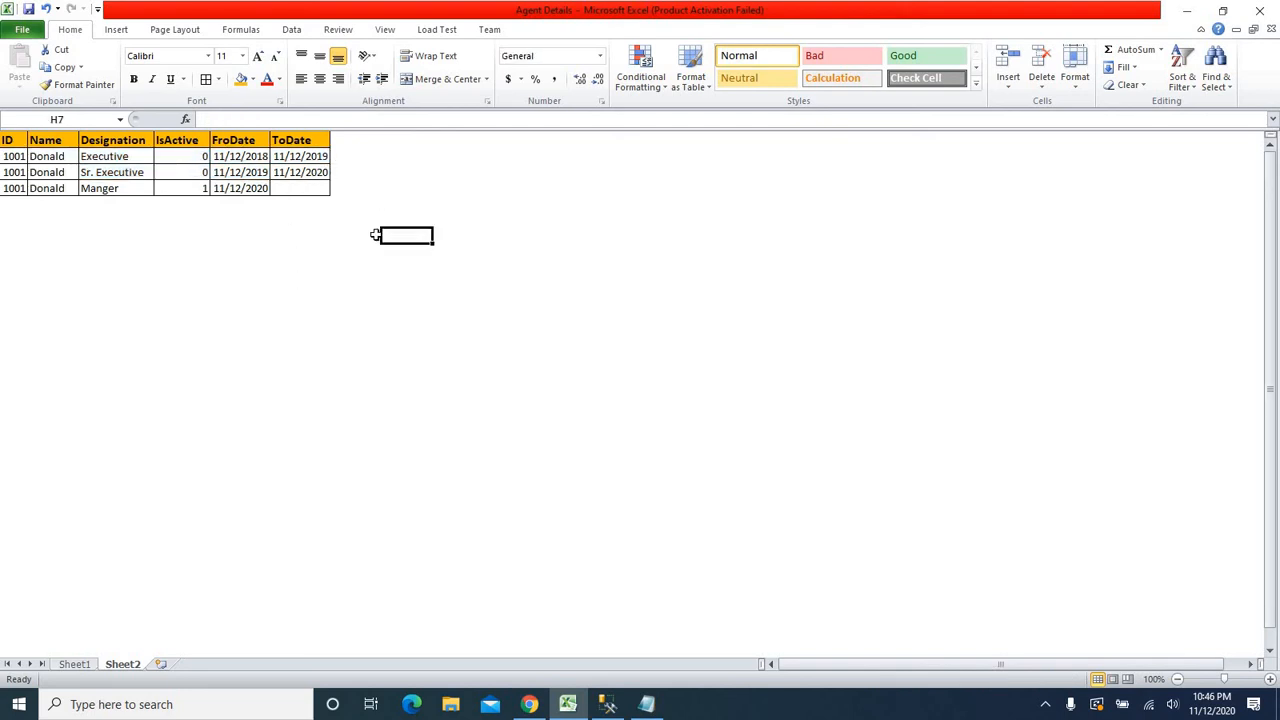
left_click(257, 249)
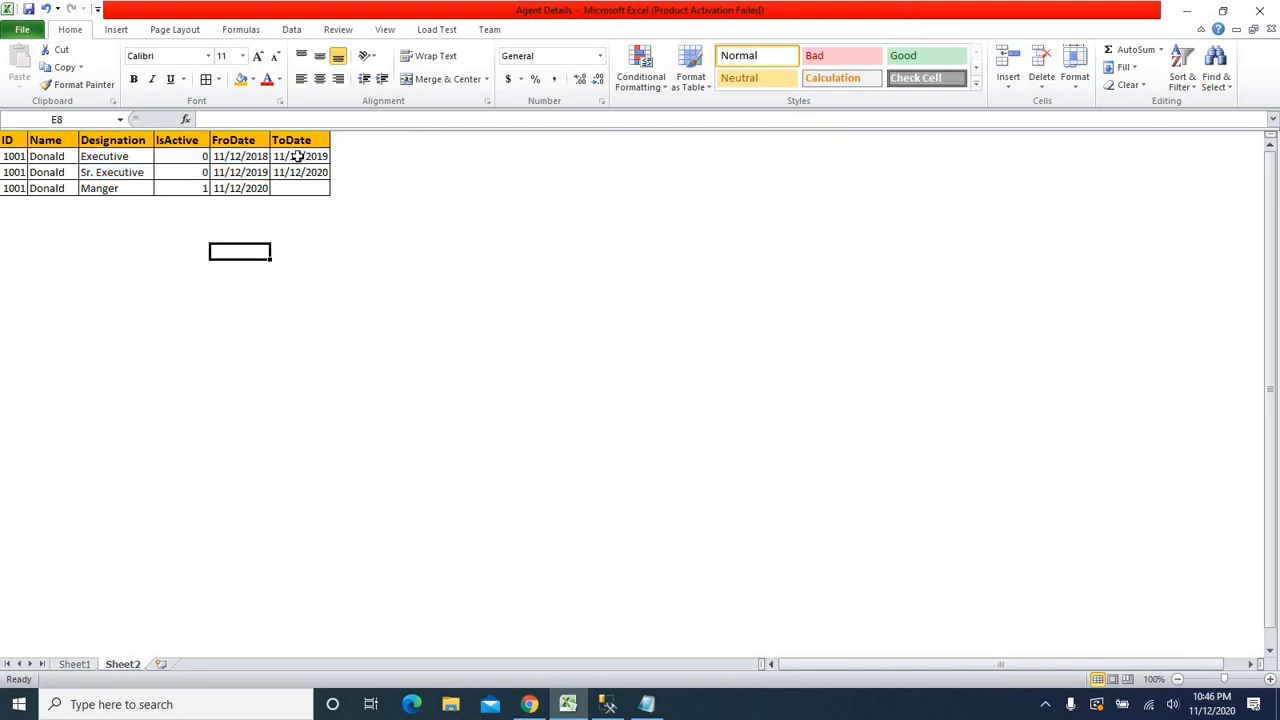
left_click(325, 256)
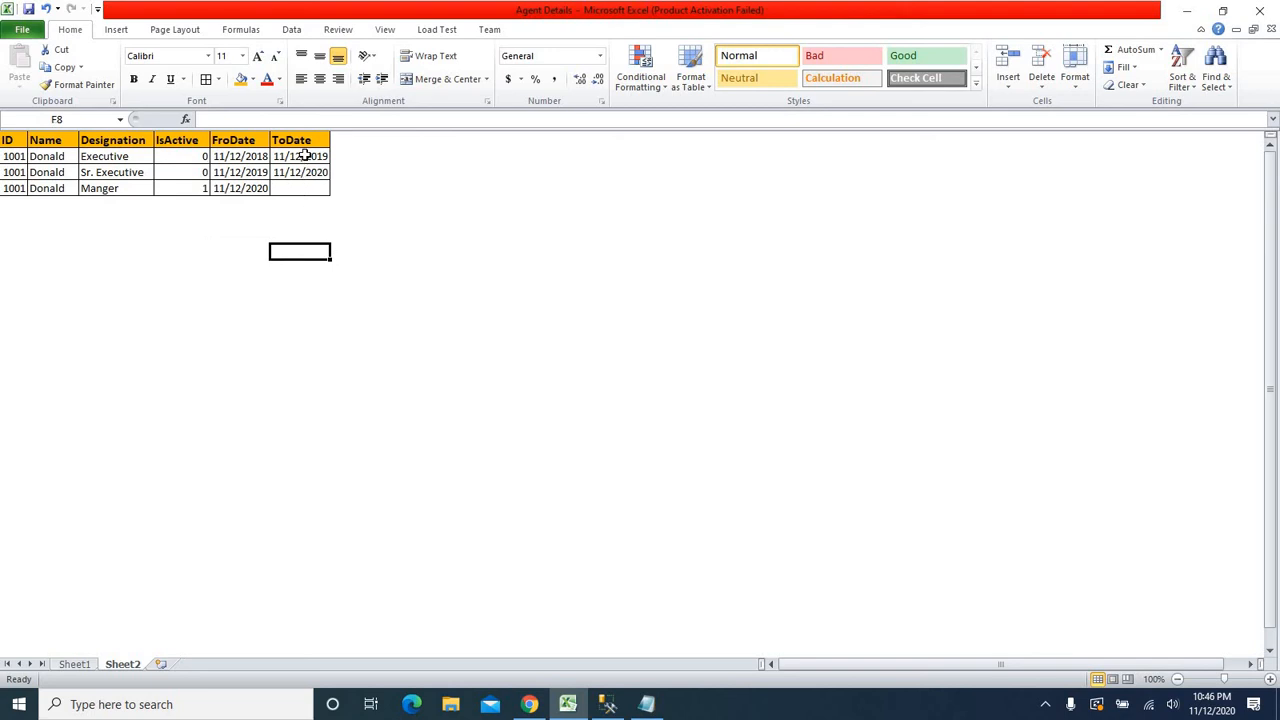
left_click(300, 157)
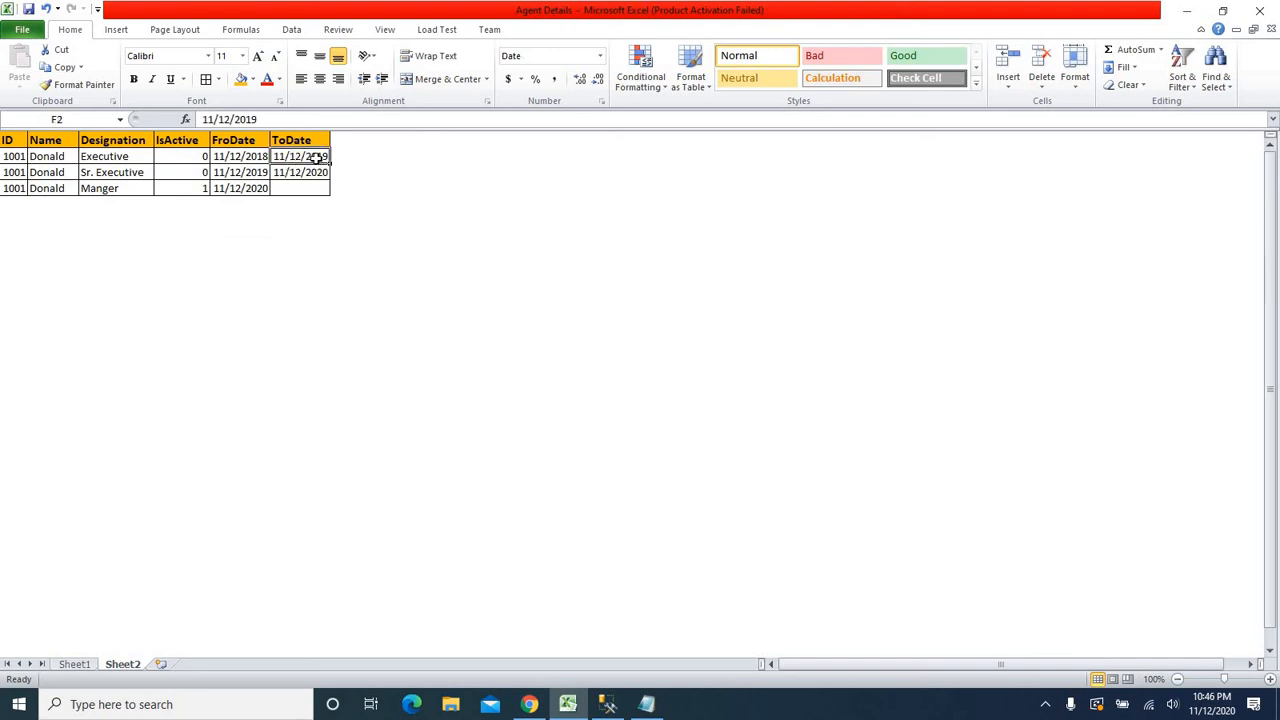
left_click(343, 250)
left_click_drag(322, 172, 22, 162)
left_click(399, 338)
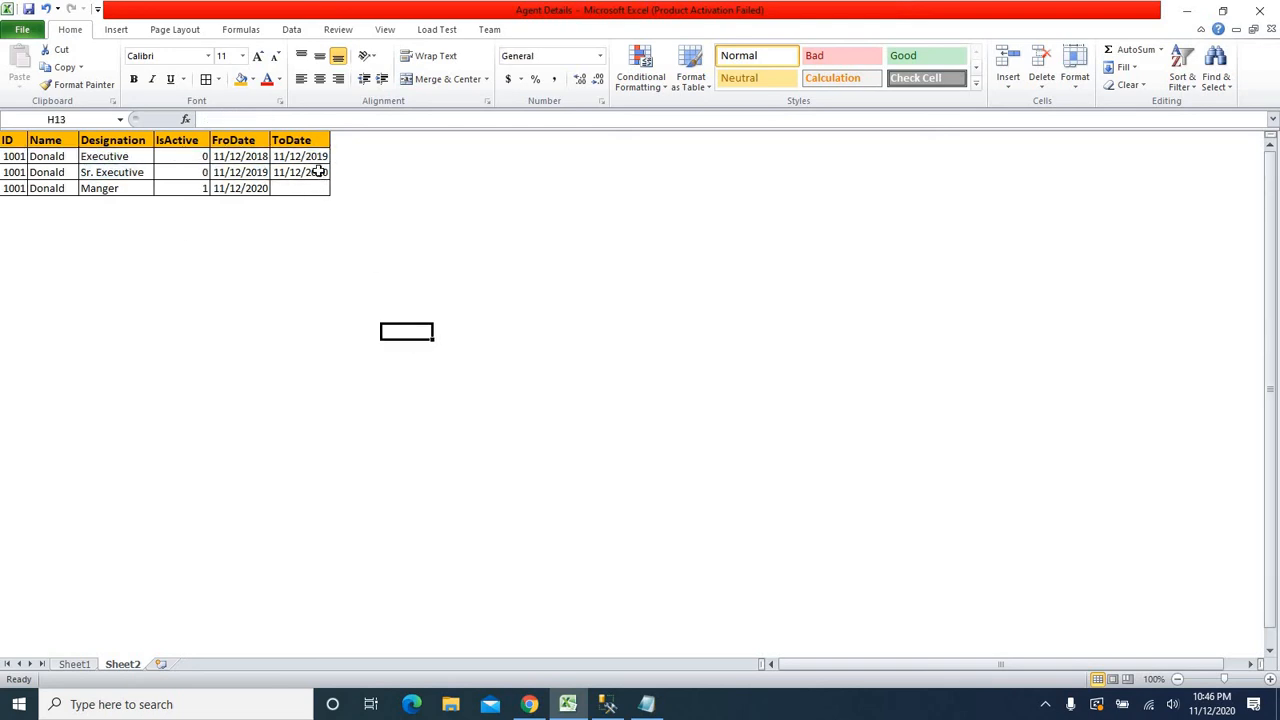
Copy the second history row's ToDate, 11/12/2020, into the first row's ToDate (F2)
left_click(311, 156)
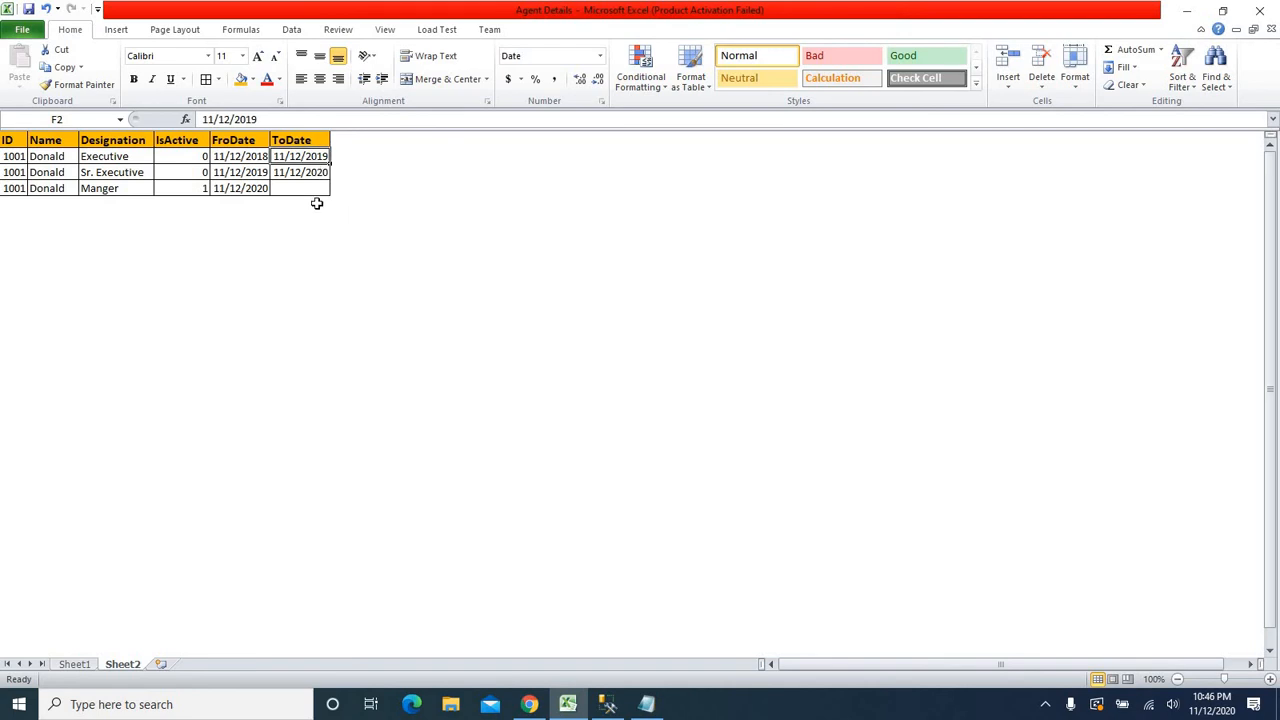
left_click(311, 172)
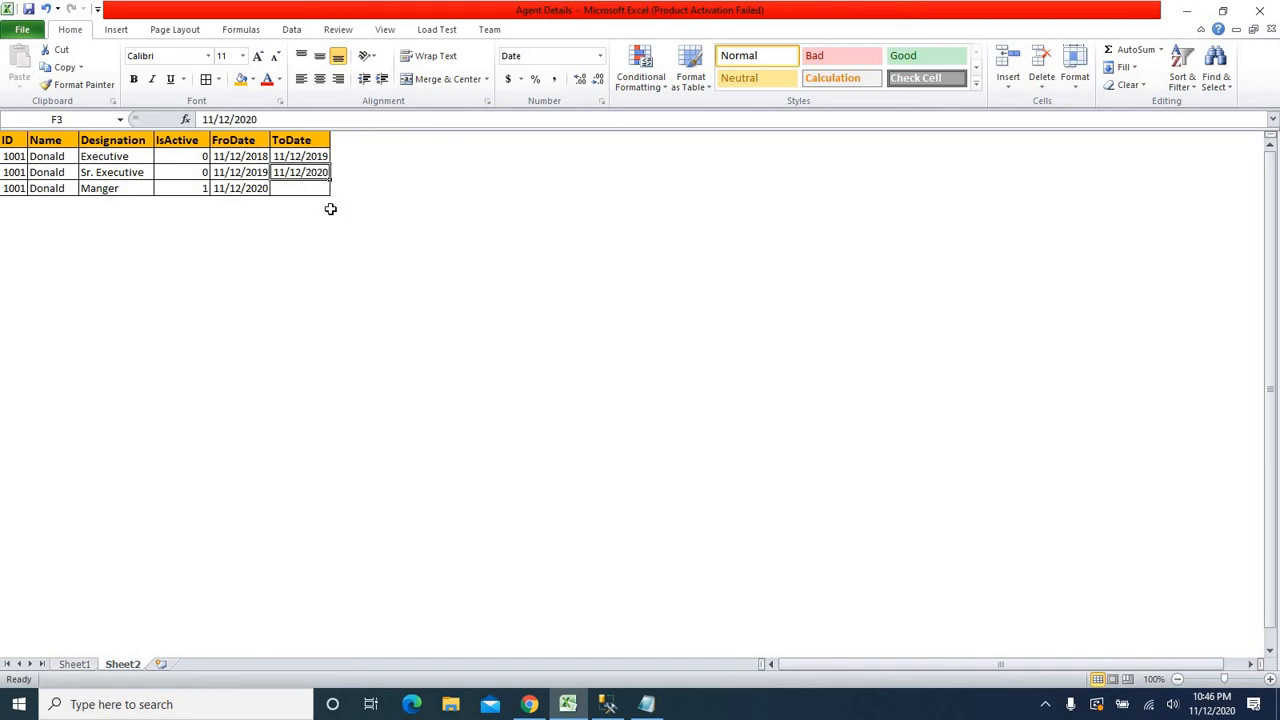
key("ctrl+c")
left_click(306, 157)
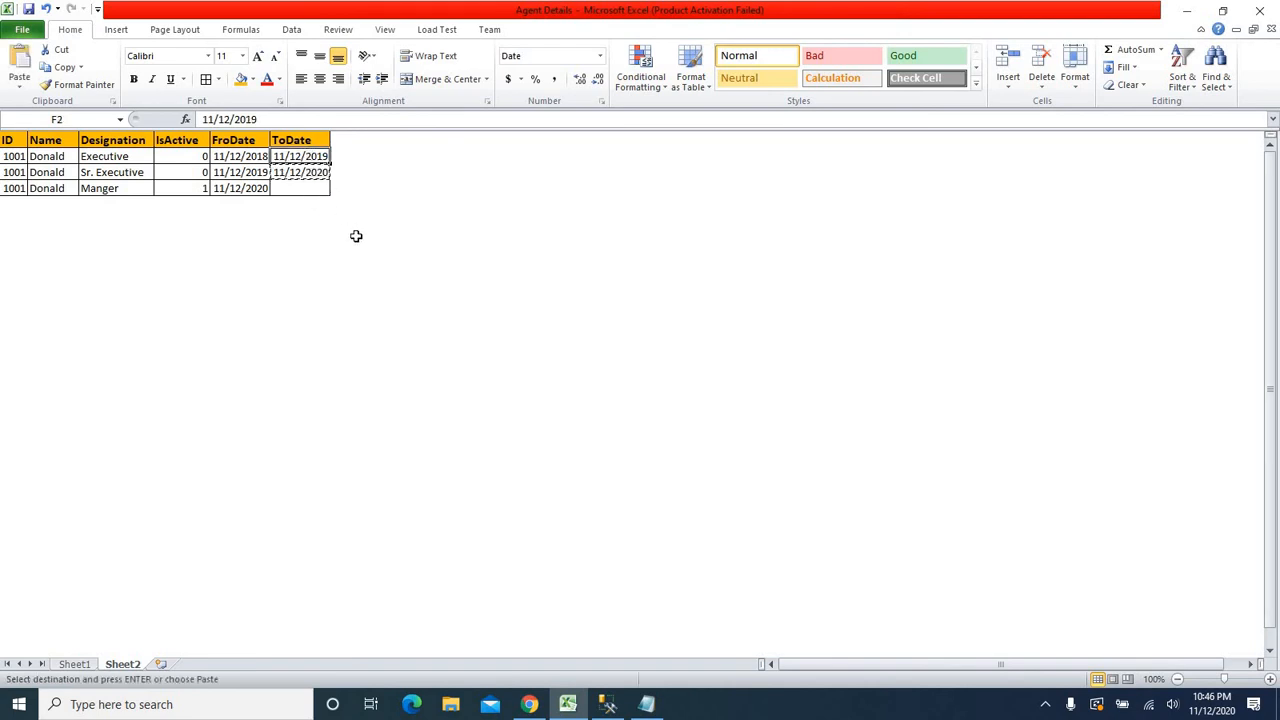
key("ctrl+v")
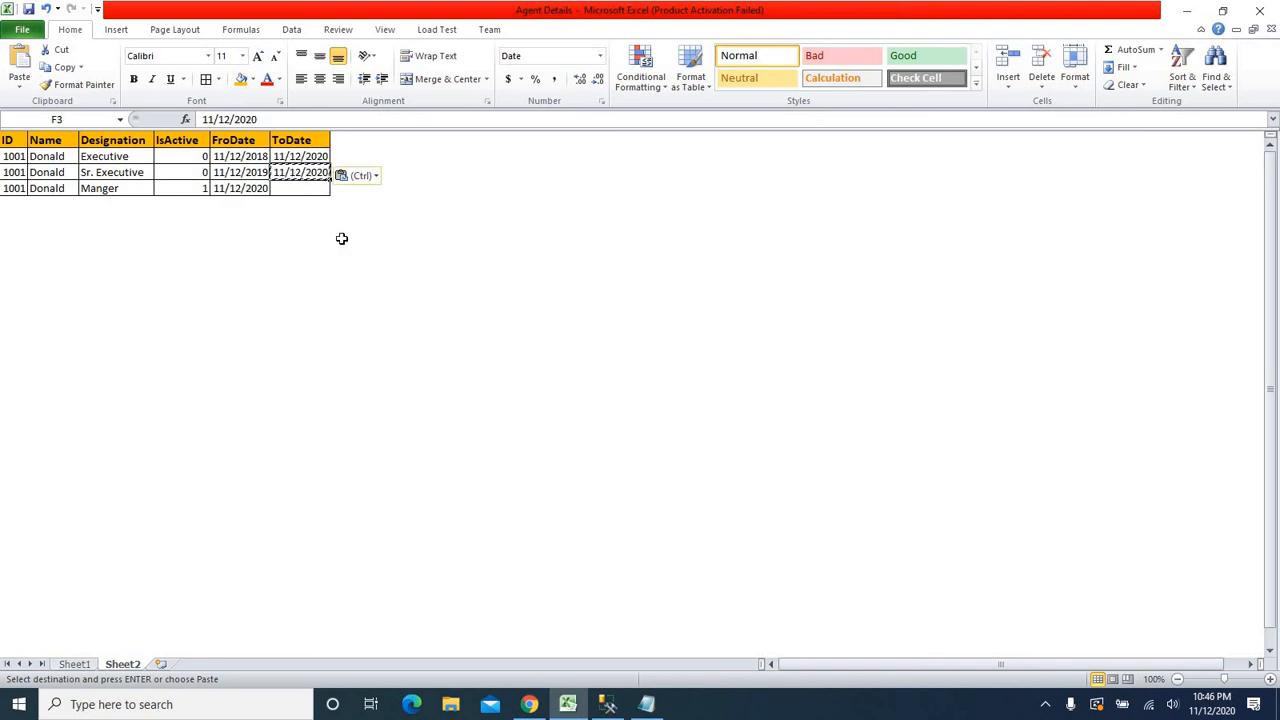
left_click_drag(14, 156, 282, 161)
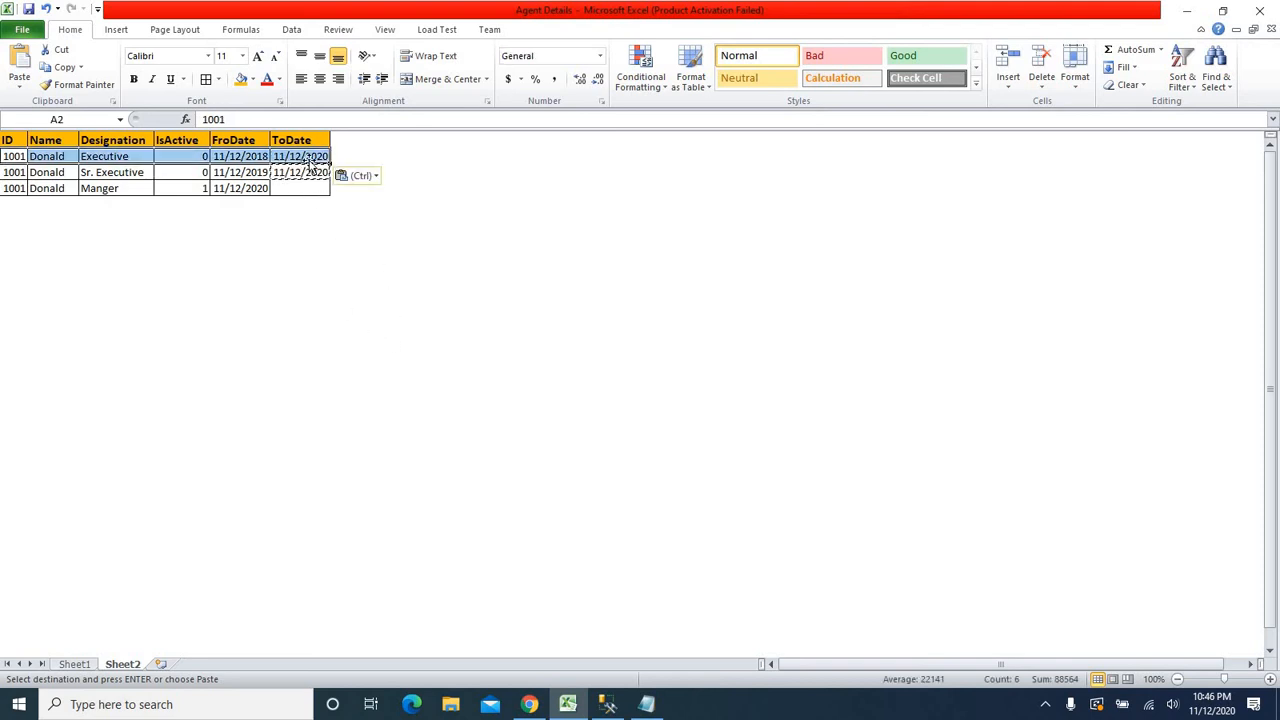
left_click(392, 234)
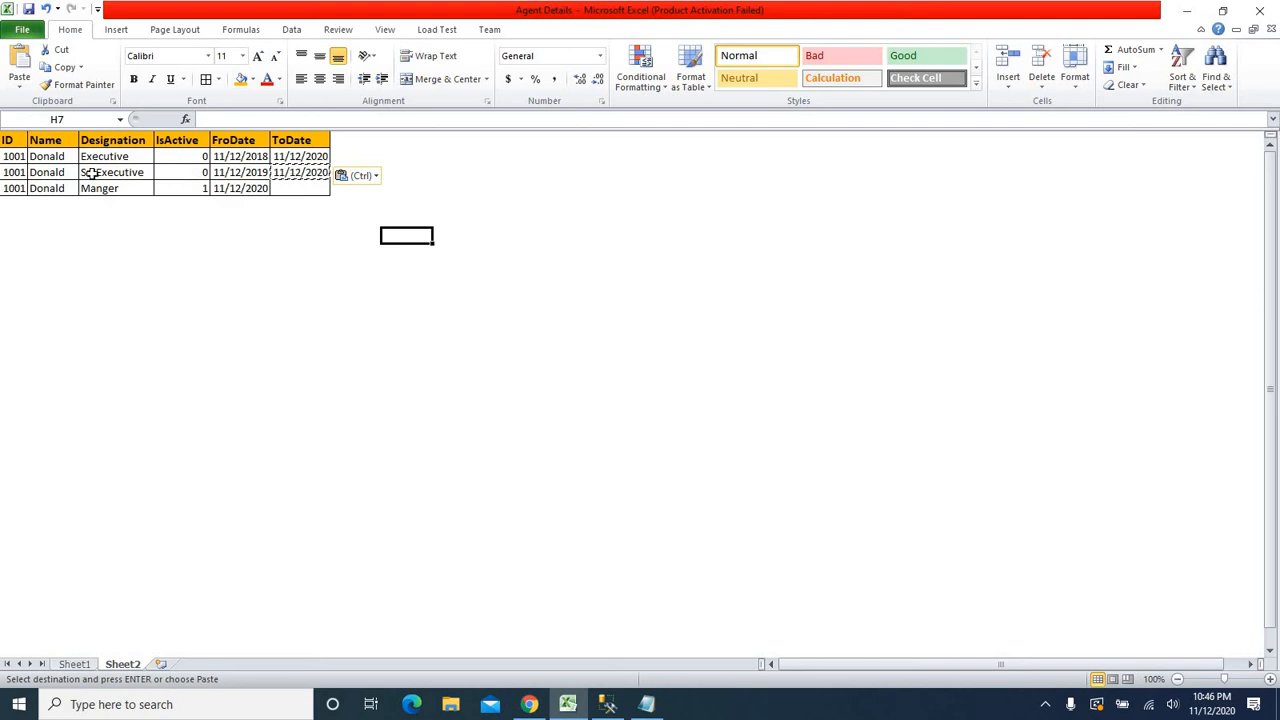
left_click_drag(7, 157, 50, 172)
left_click_drag(195, 167, 303, 172)
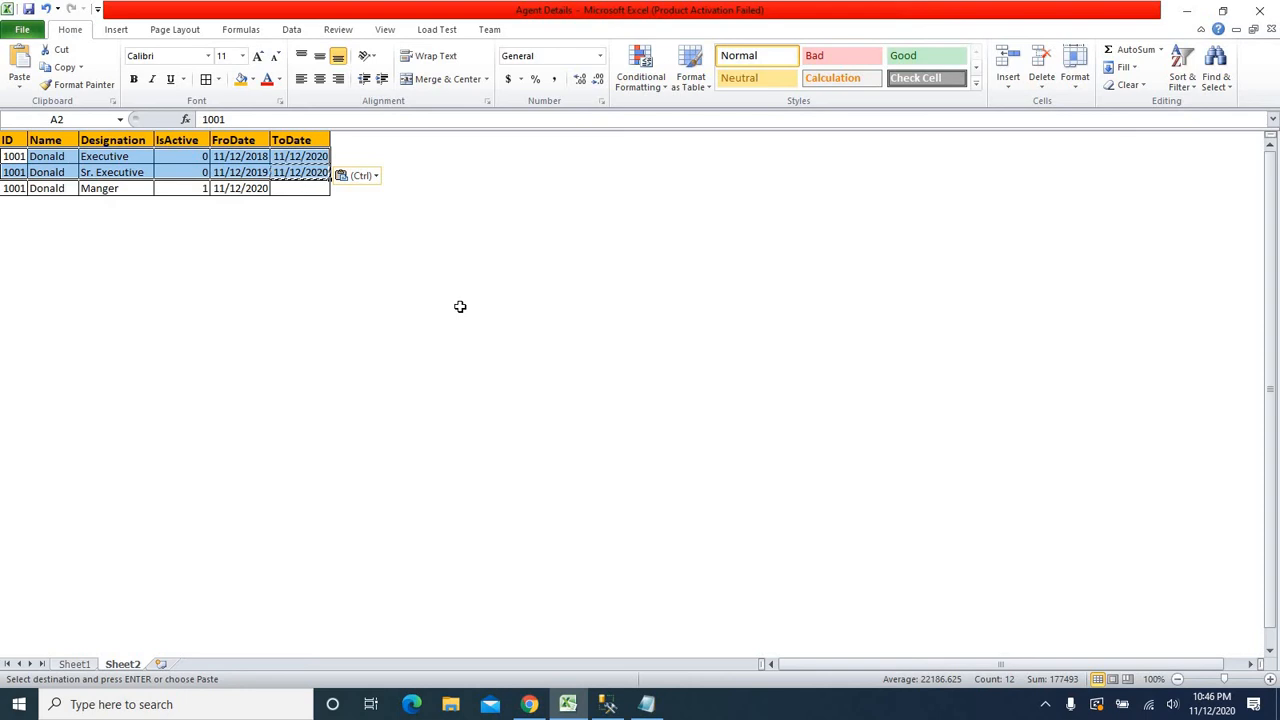
left_click(407, 318)
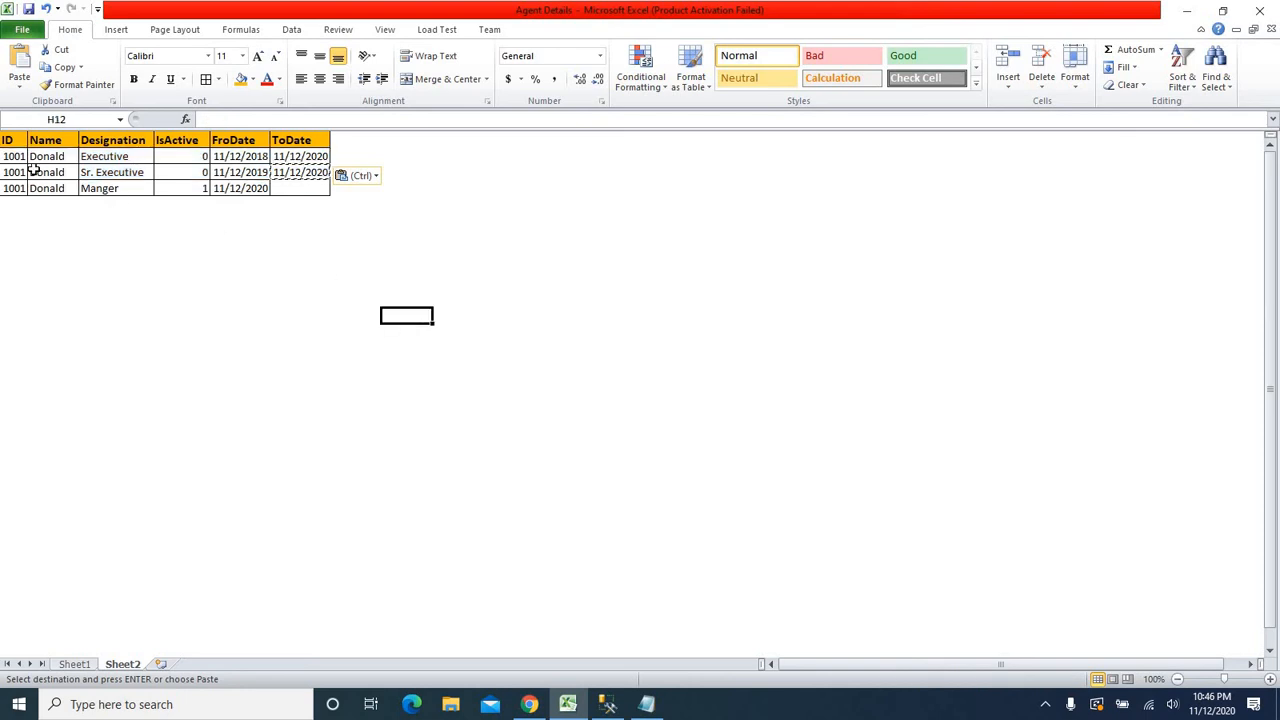
Set IsActive in the second history row (D3) to 1
left_click(177, 172)
type("1")
left_click(240, 284)
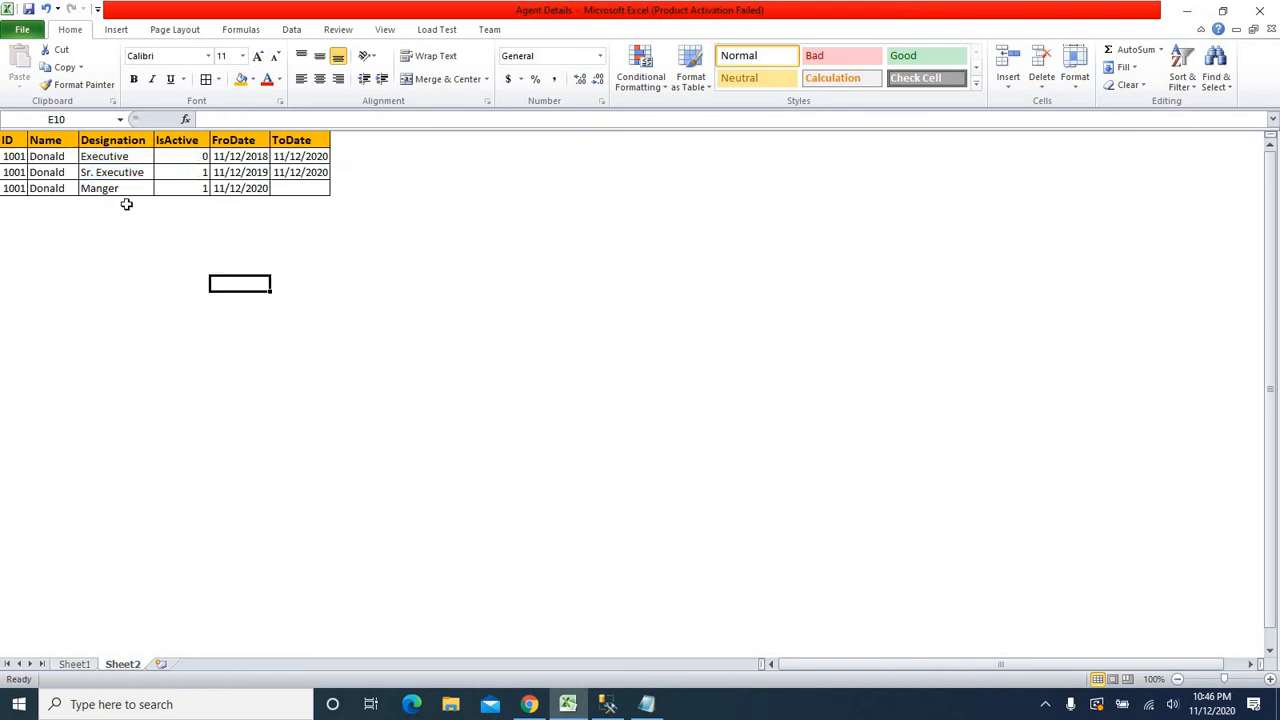
left_click(190, 171)
left_click(272, 231)
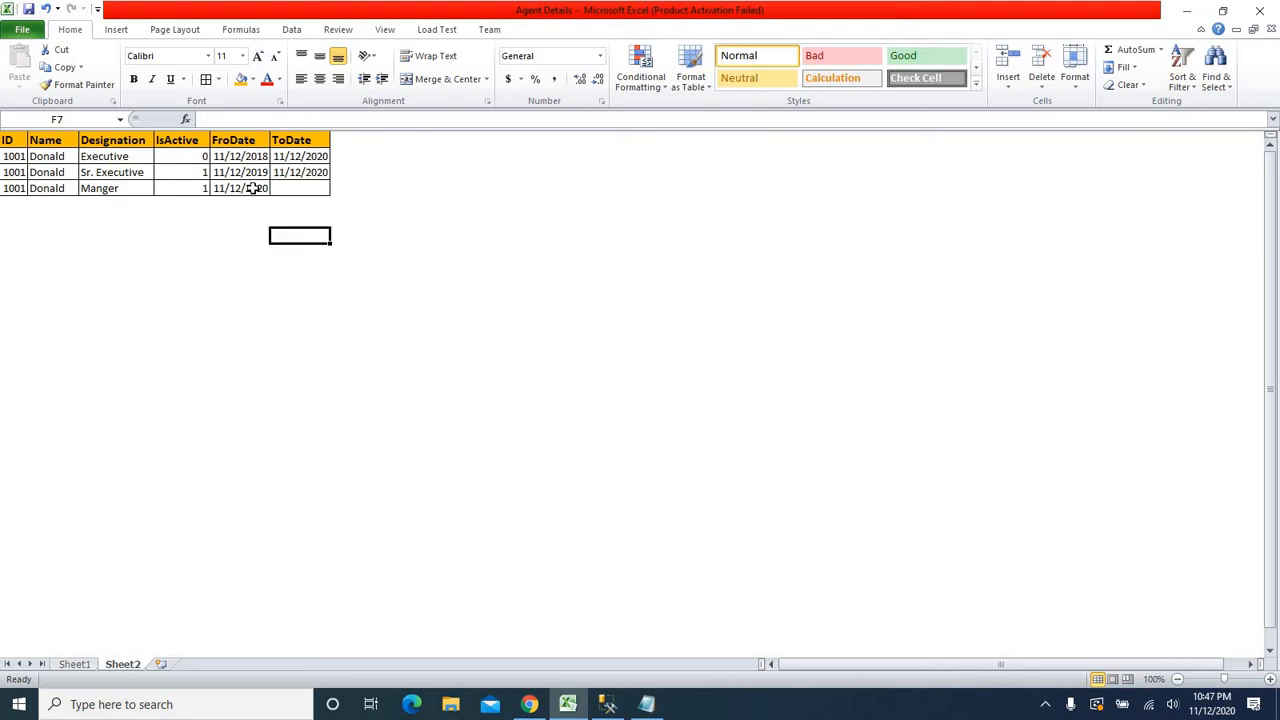
Review the IsActive flag and dates of the Executive and Sr. Executive history rows
left_click(199, 172)
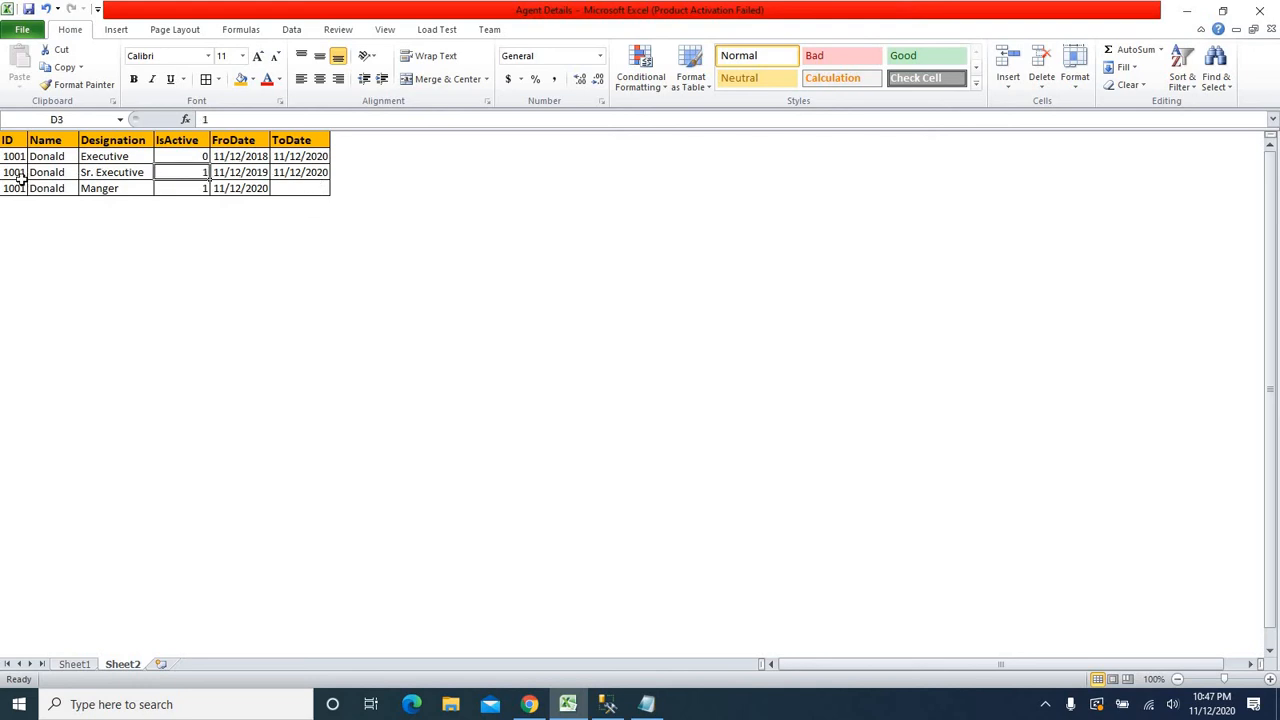
left_click_drag(11, 174, 297, 163)
left_click(293, 296)
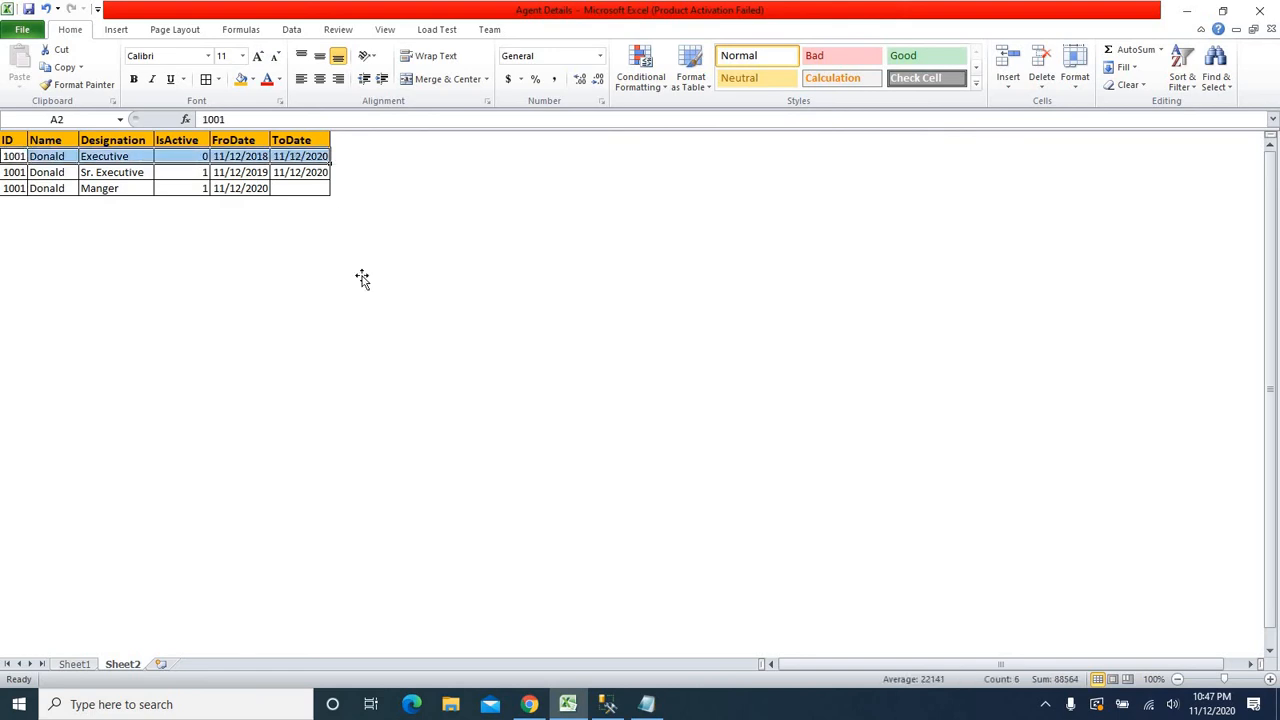
left_click(362, 270)
left_click(314, 314)
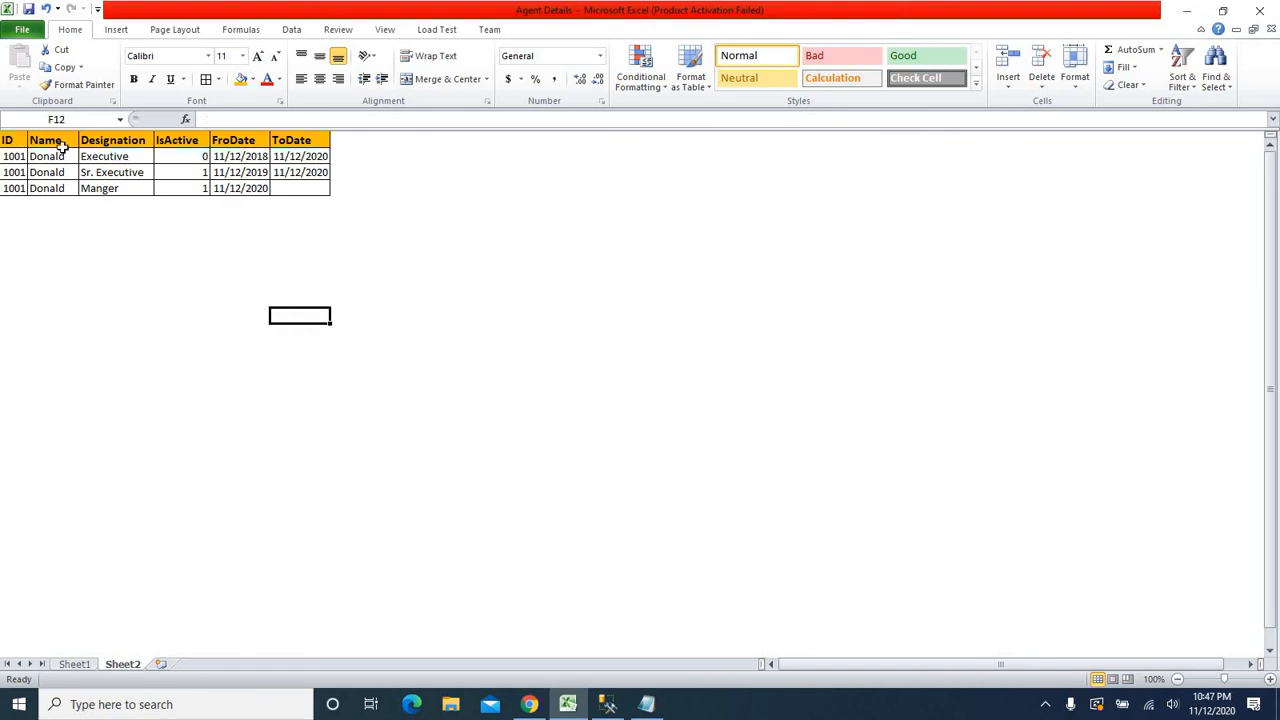
left_click_drag(17, 155, 312, 150)
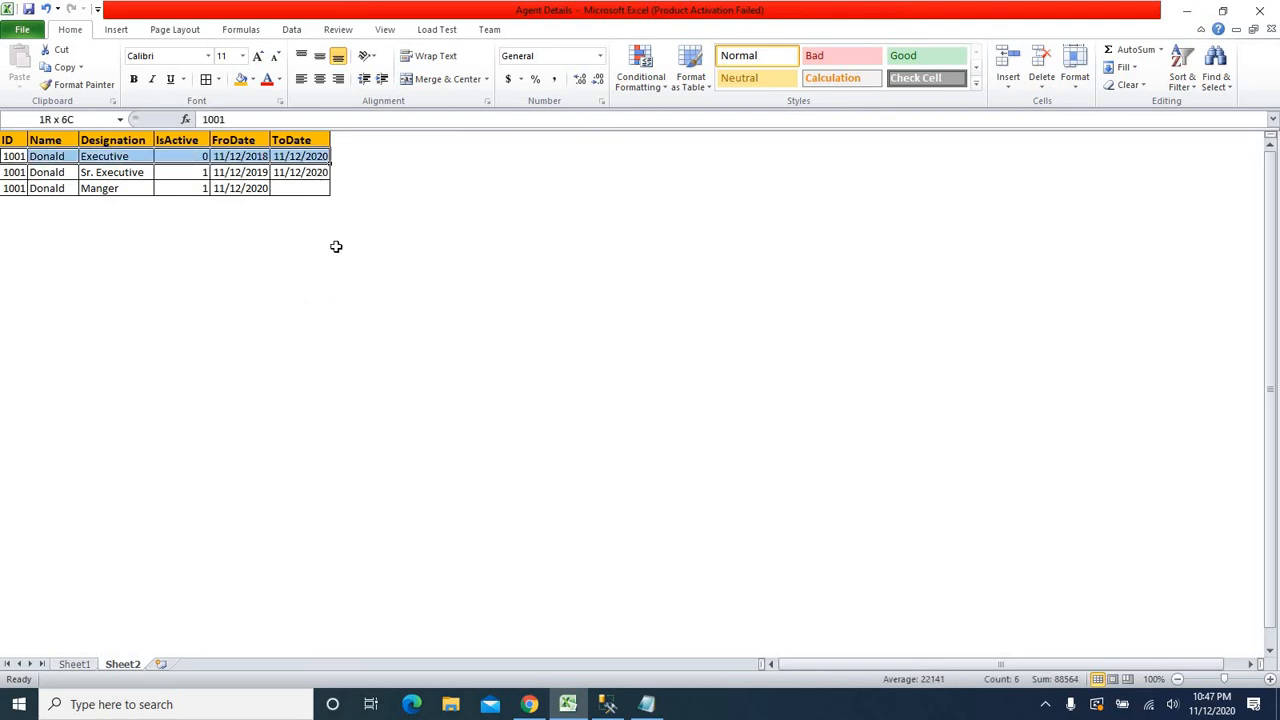
left_click(382, 330)
Switch to Azure Data Factory, open dataflow4 from the SCDType Load pipeline and examine the update condition of AlterRow2
left_click(529, 704)
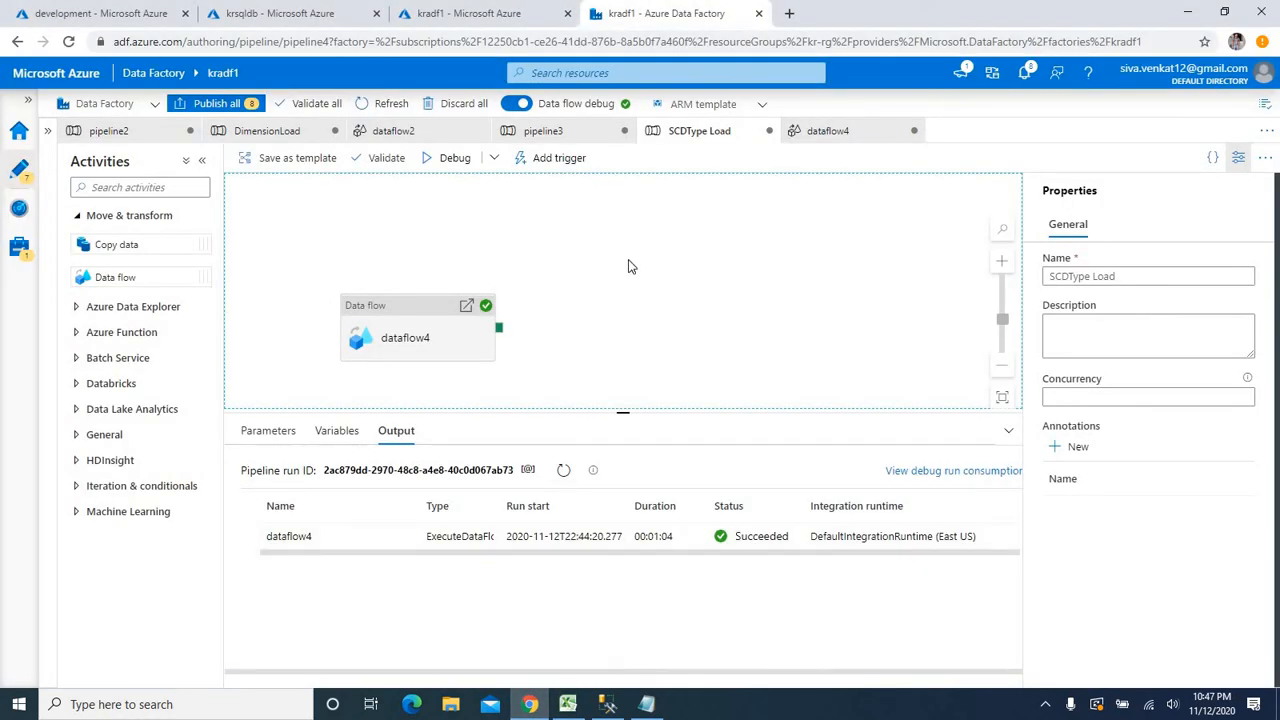
left_click_drag(423, 309, 440, 231)
double_click(470, 260)
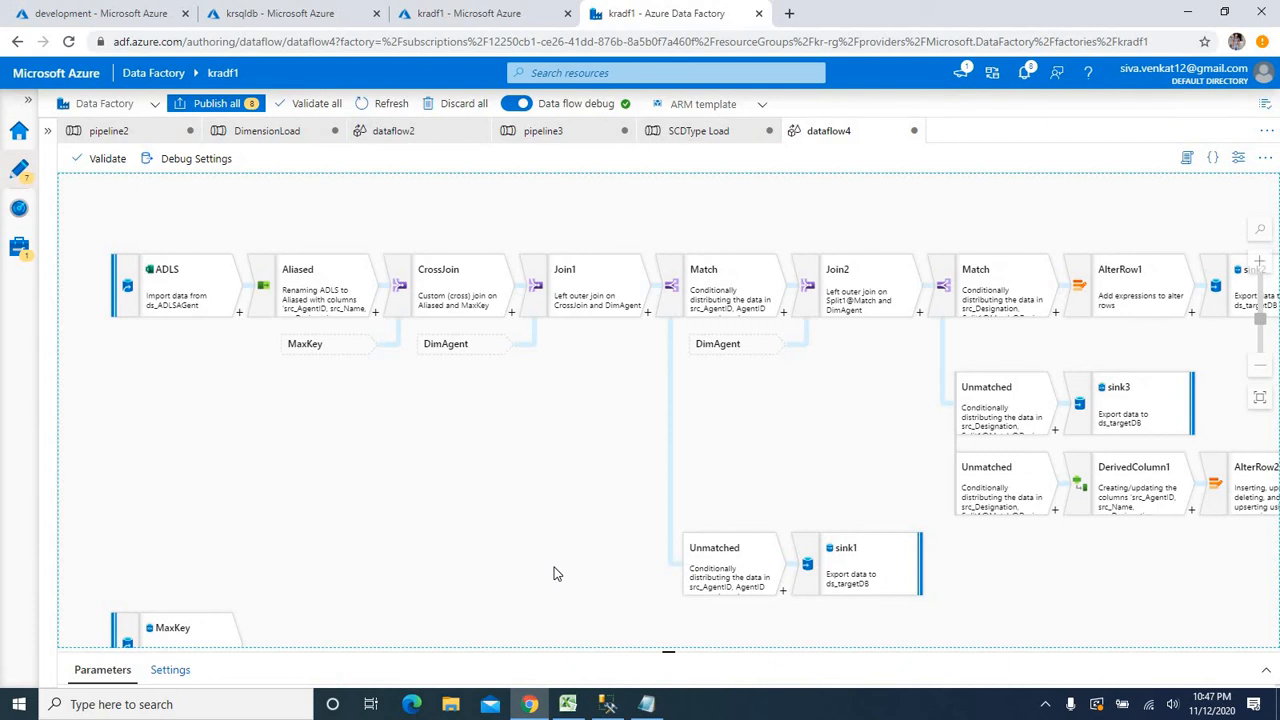
scroll(557, 573, "right", 3)
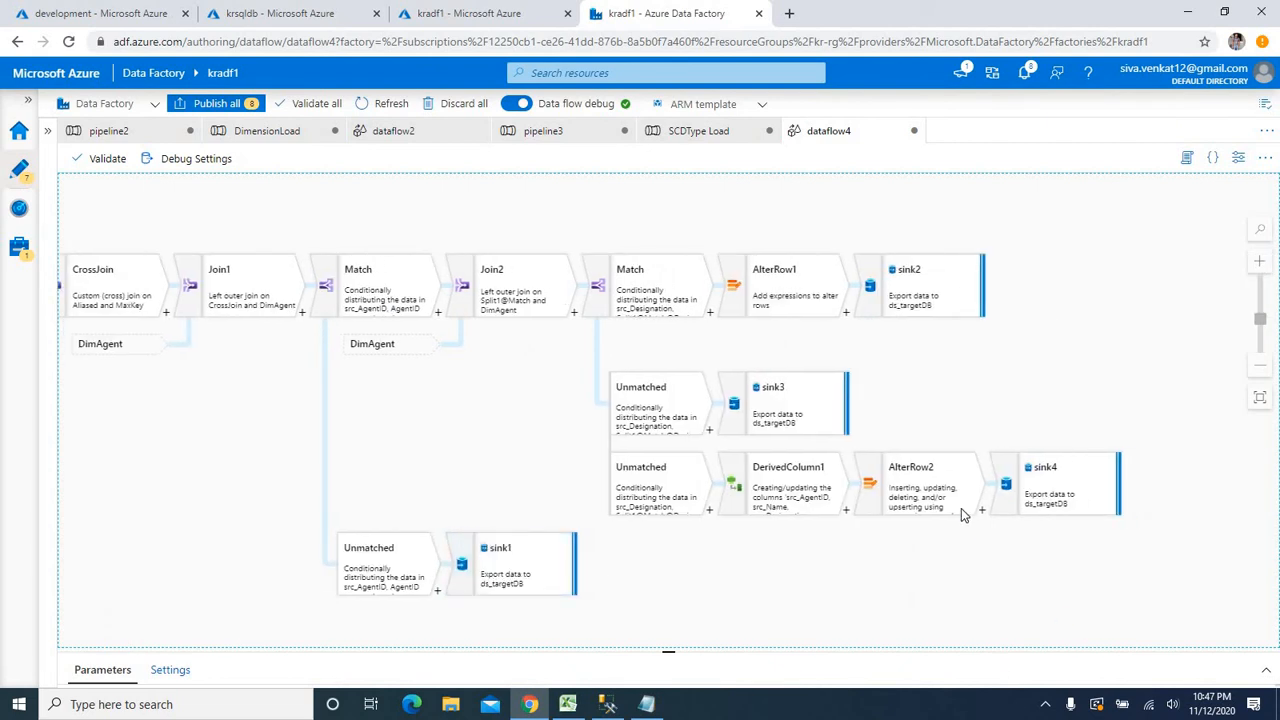
left_click(922, 486)
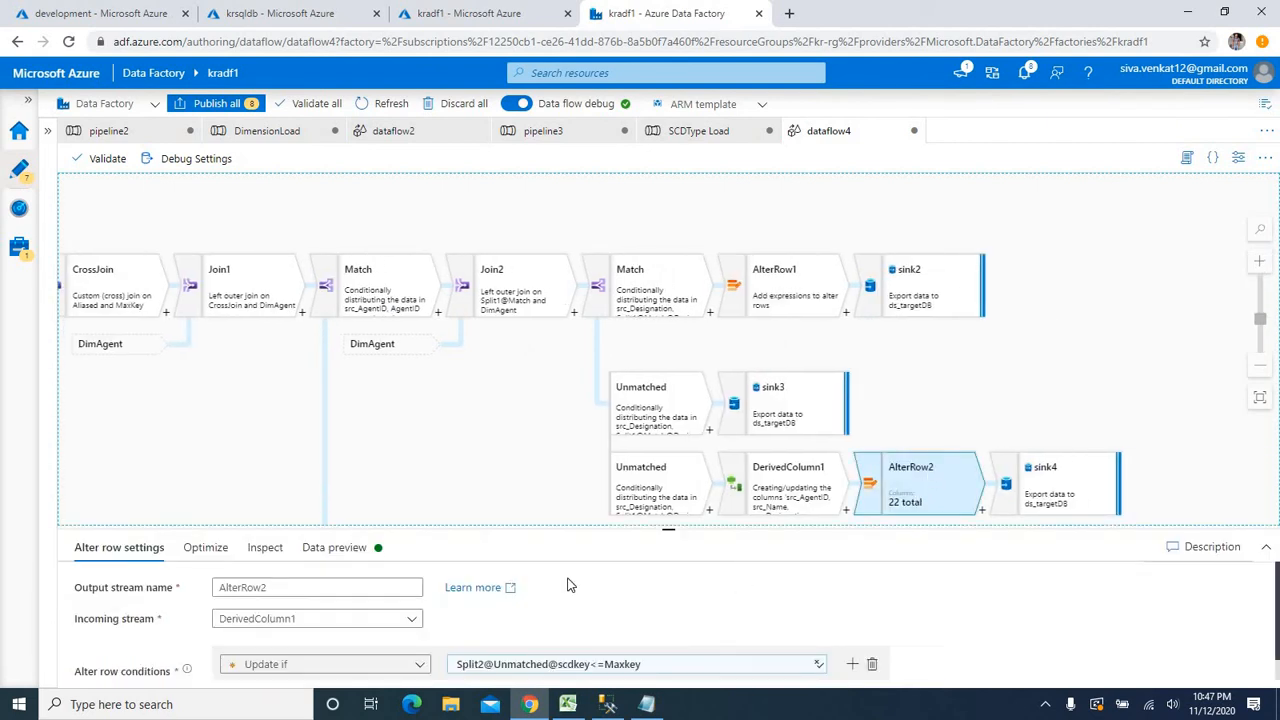
left_click_drag(656, 457, 657, 411)
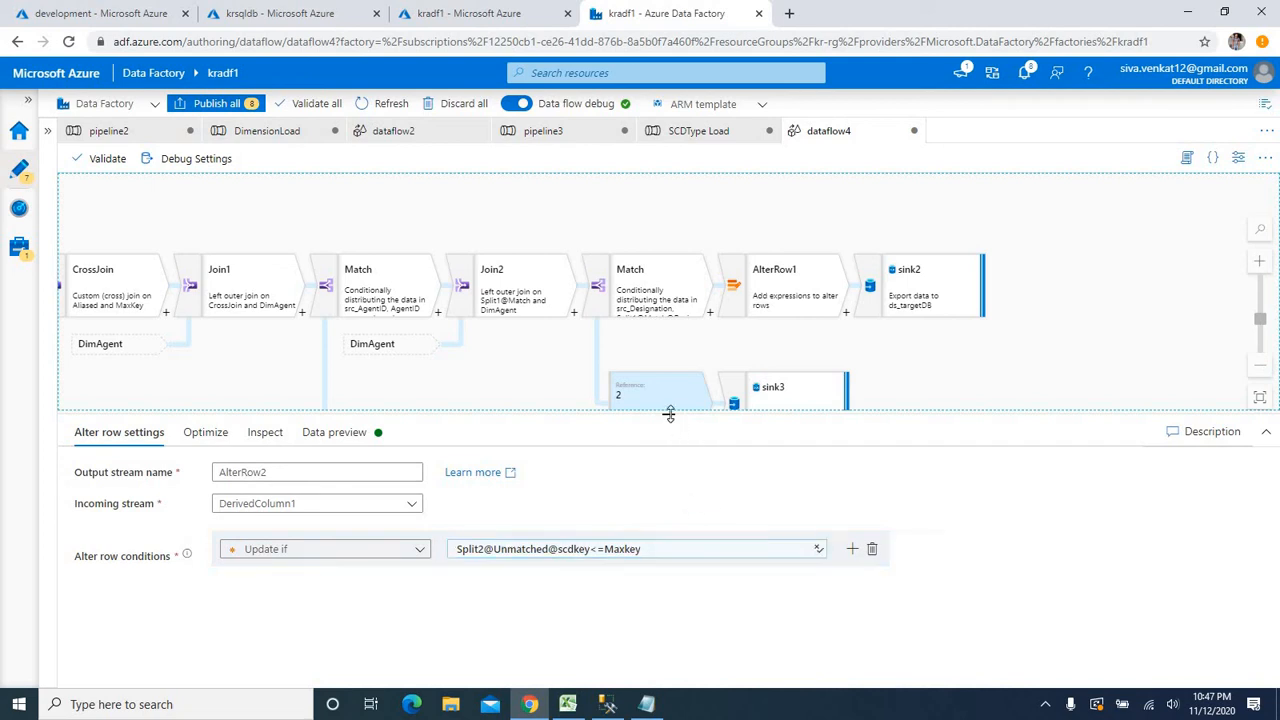
left_click_drag(675, 465, 631, 471)
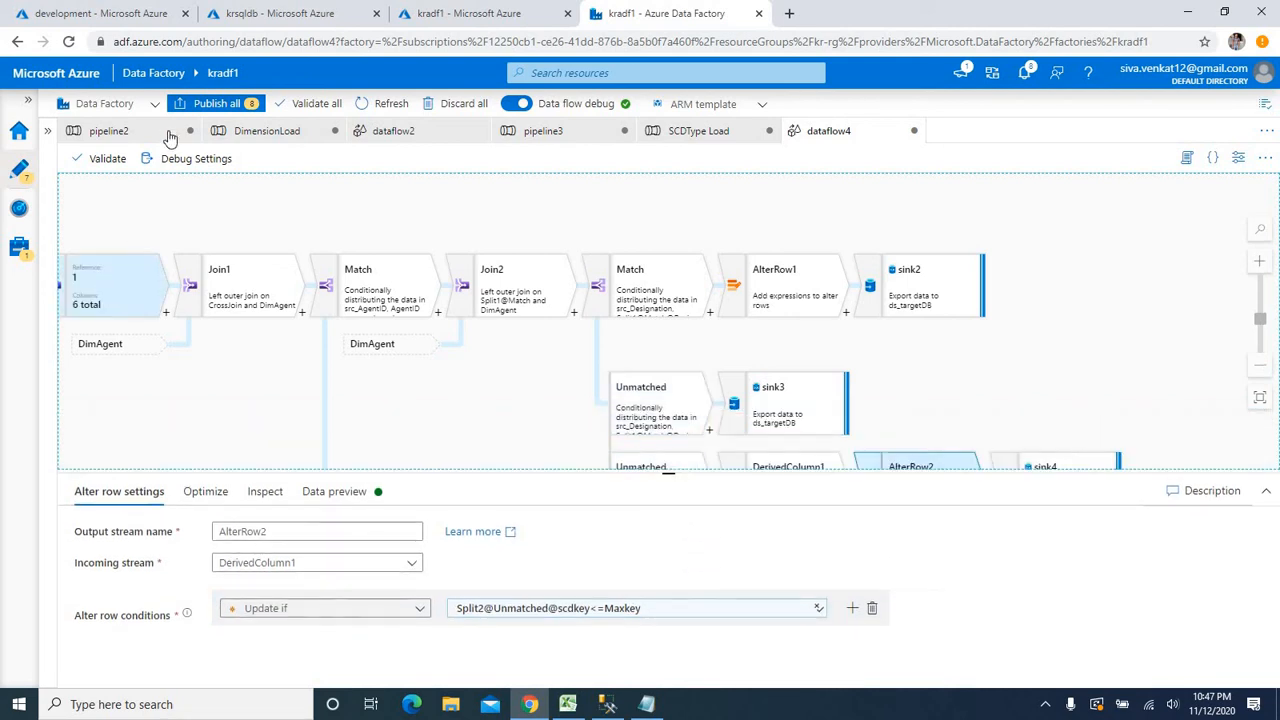
Return to the SCDType Load pipeline, and in SQL Server Management Studio run select * from dim_agent against TARGETDB
left_click(685, 131)
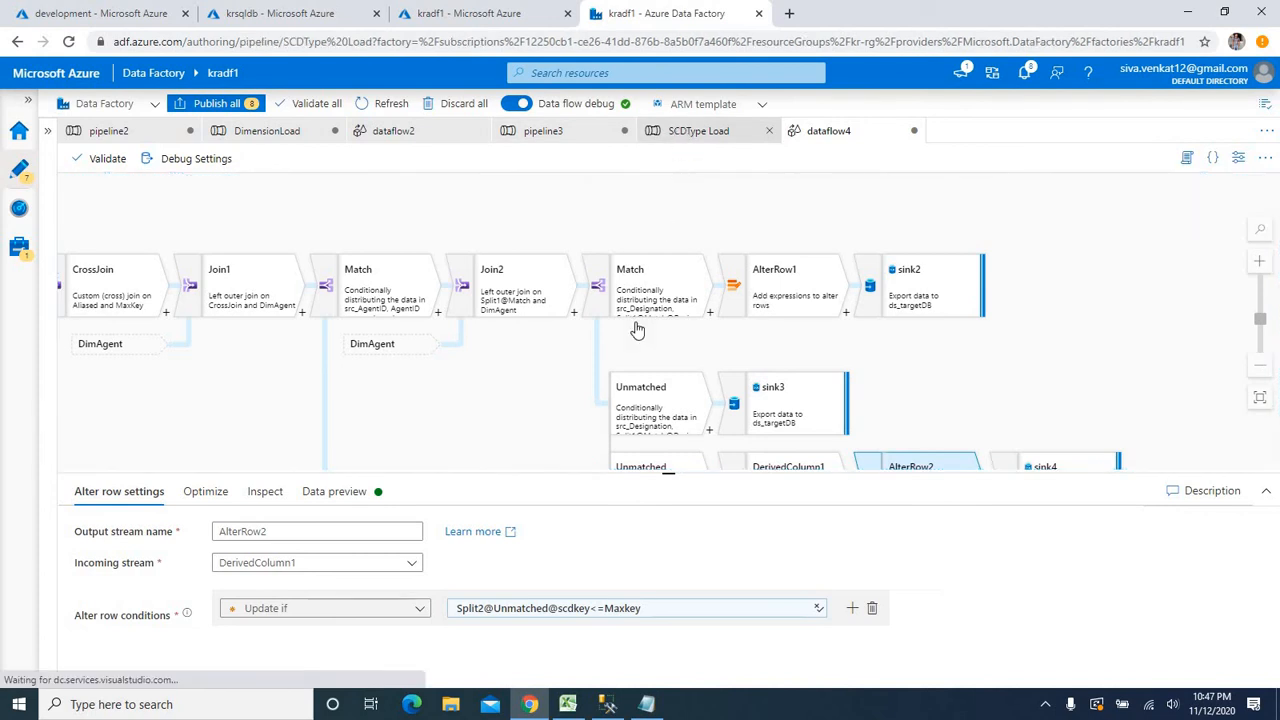
left_click(650, 328)
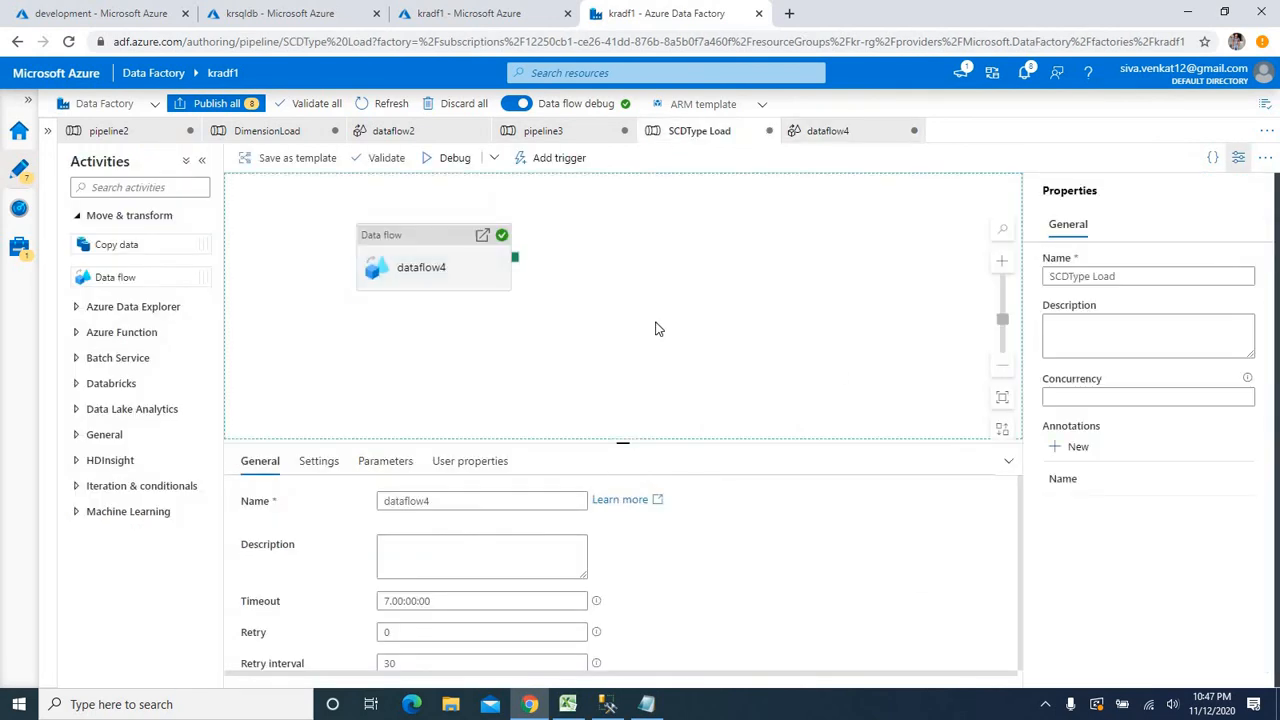
left_click(612, 705)
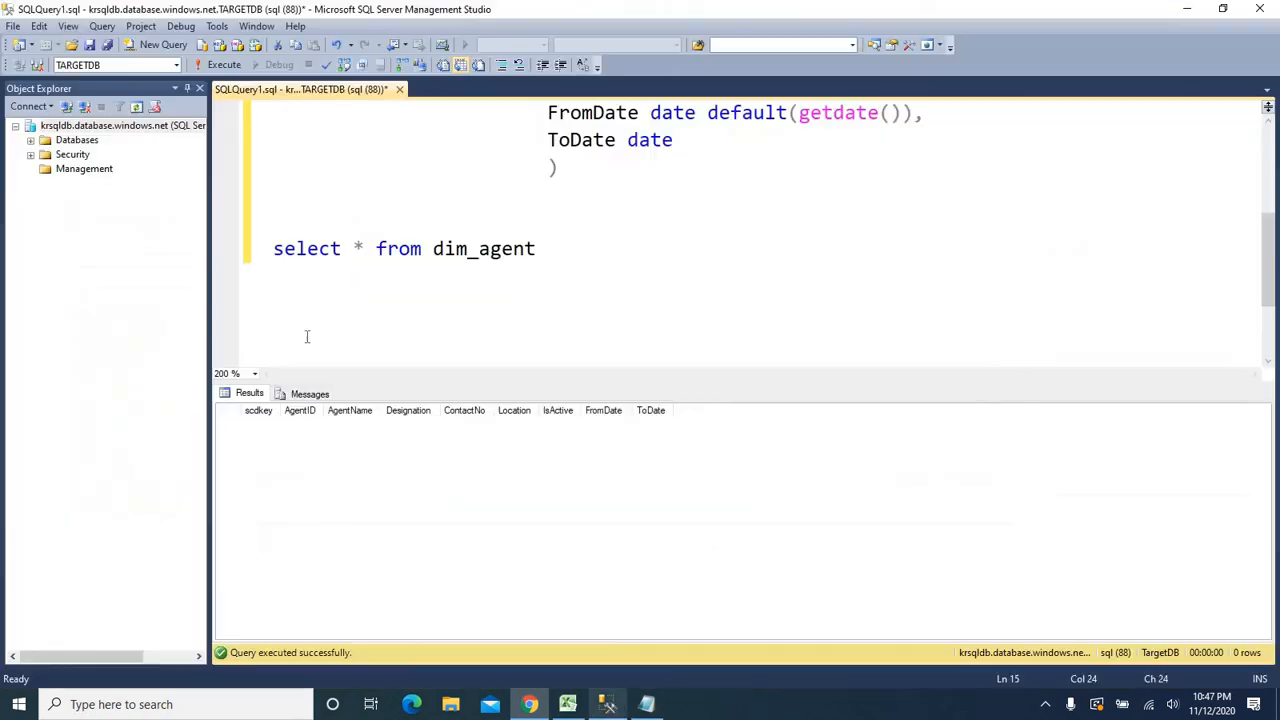
left_click_drag(563, 246, 234, 244)
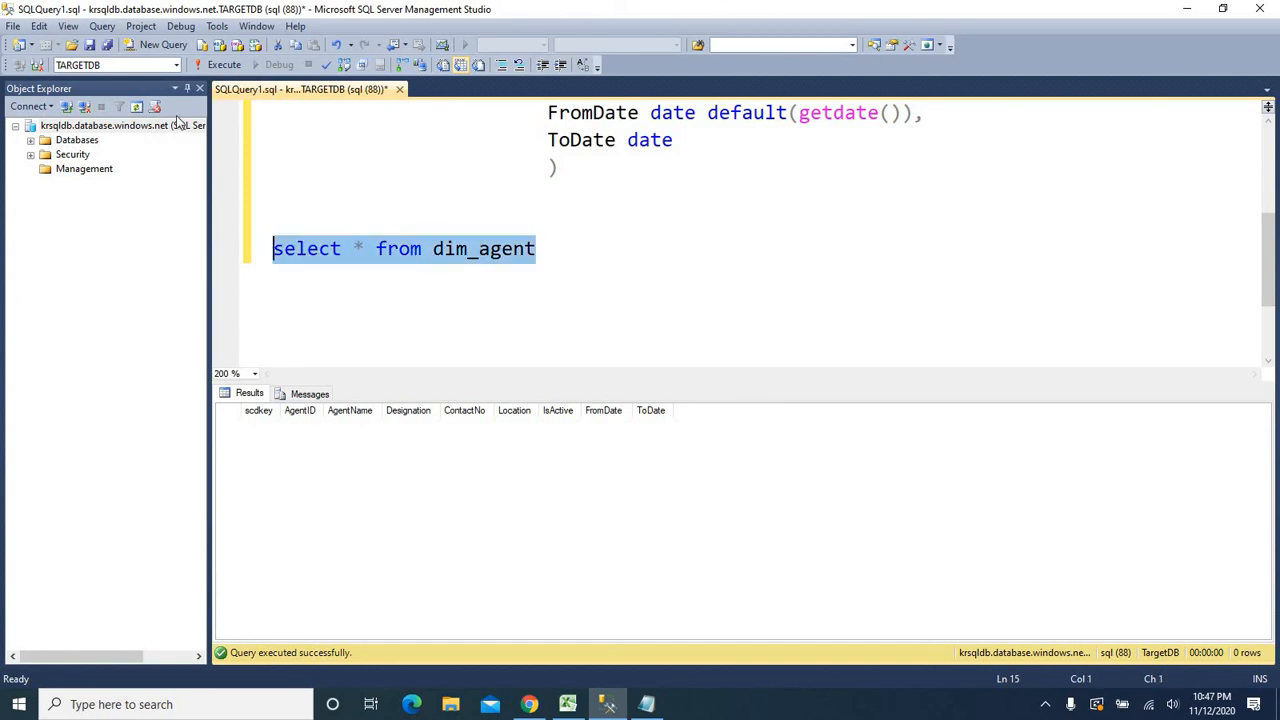
left_click(222, 65)
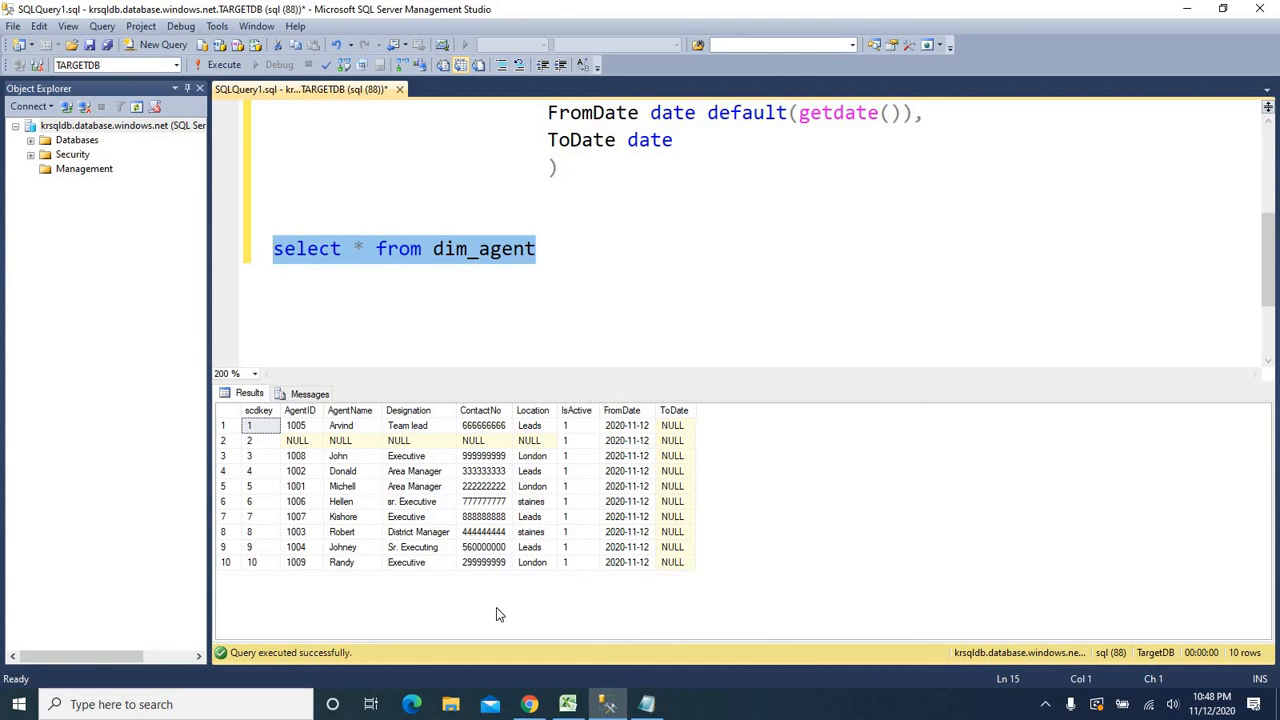
Examine the second result row and the FromDate, ToDate and IsActive columns of the loaded dim_agent table
left_click(341, 608)
left_click_drag(308, 441, 676, 449)
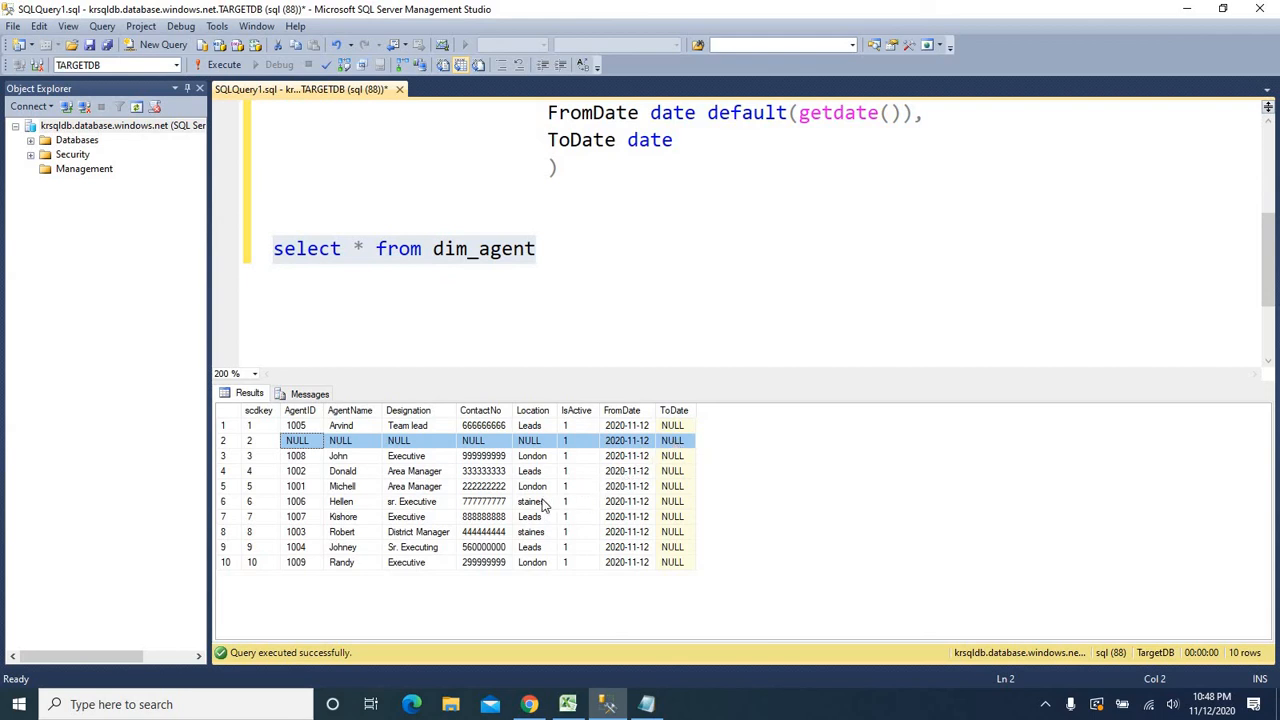
key("shift+Left")
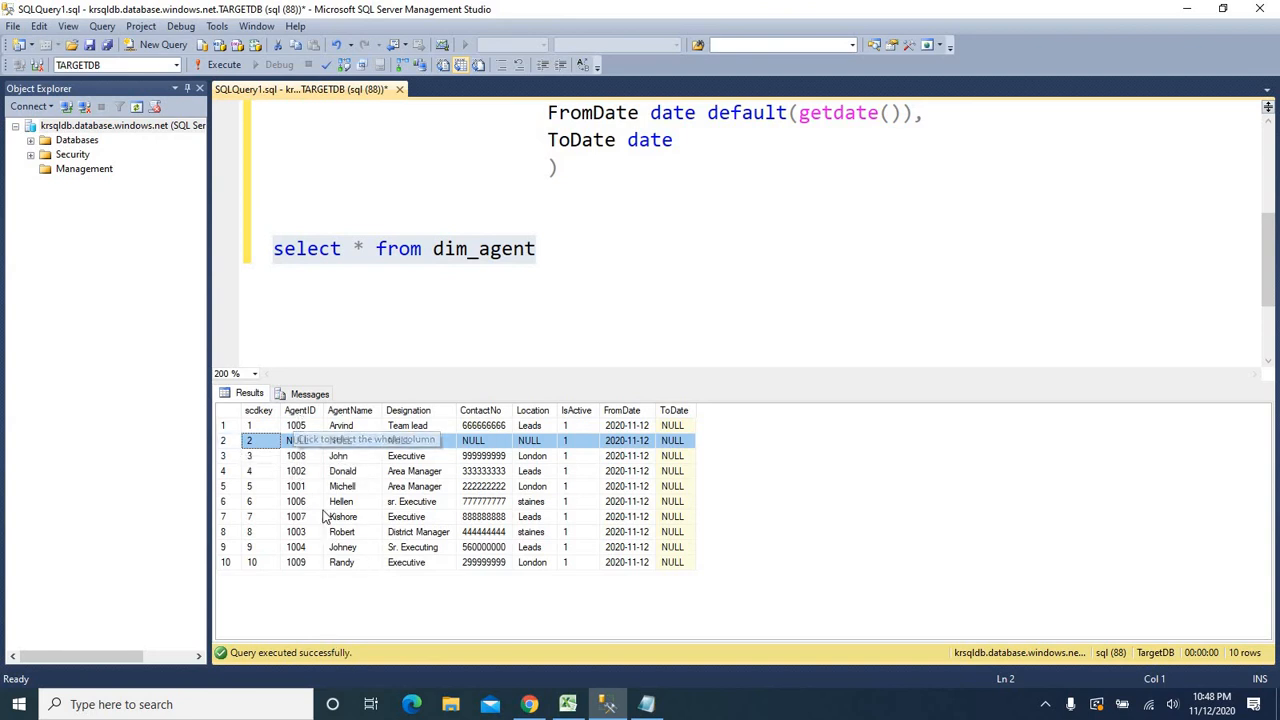
left_click(668, 564)
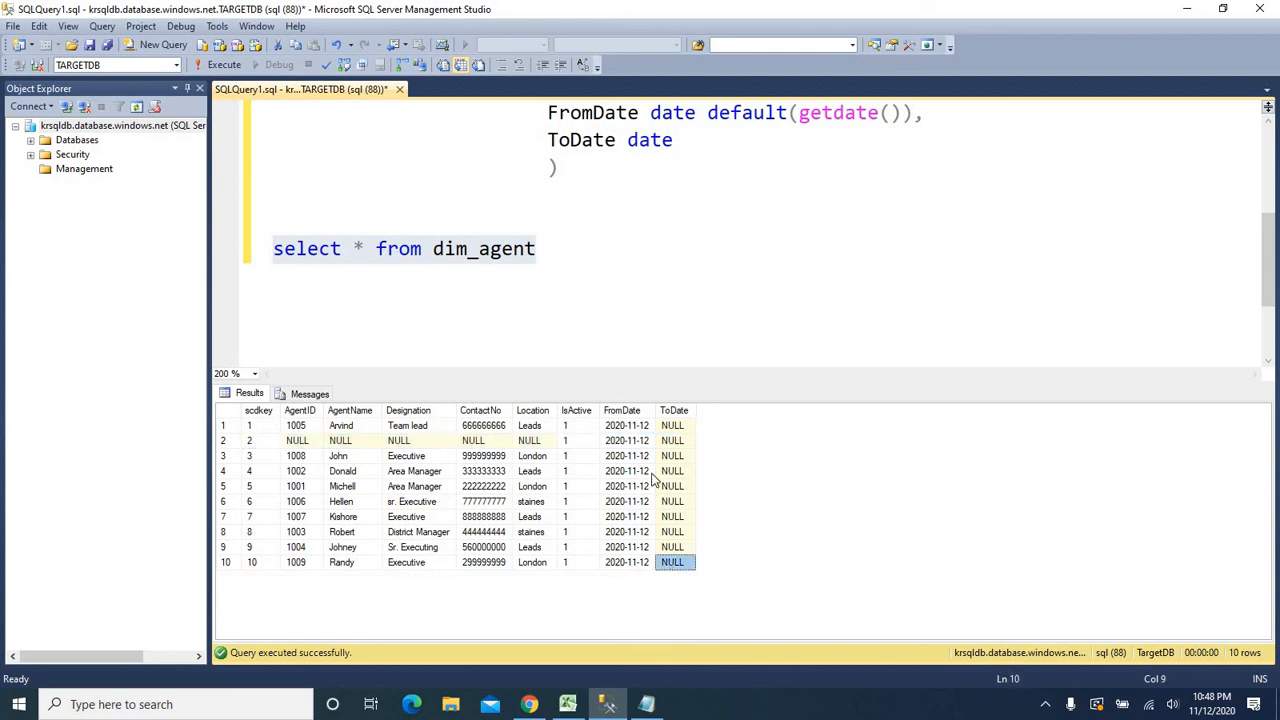
left_click(633, 412)
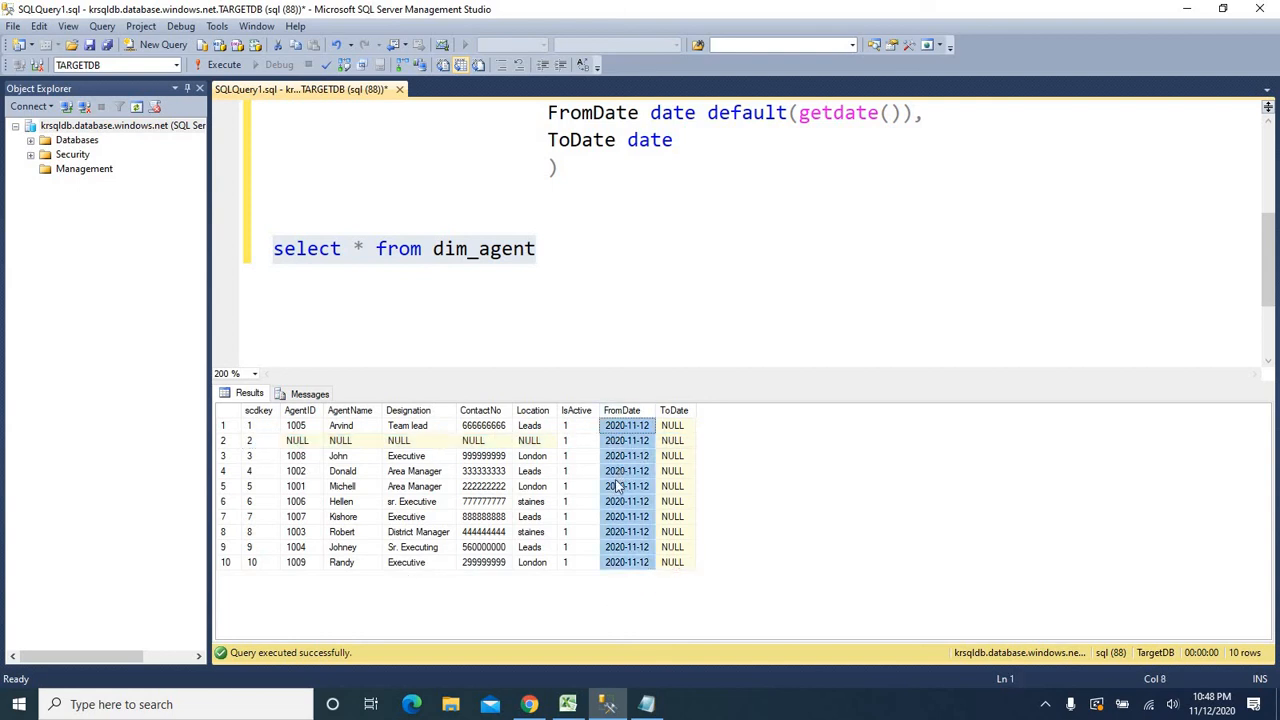
left_click(684, 414)
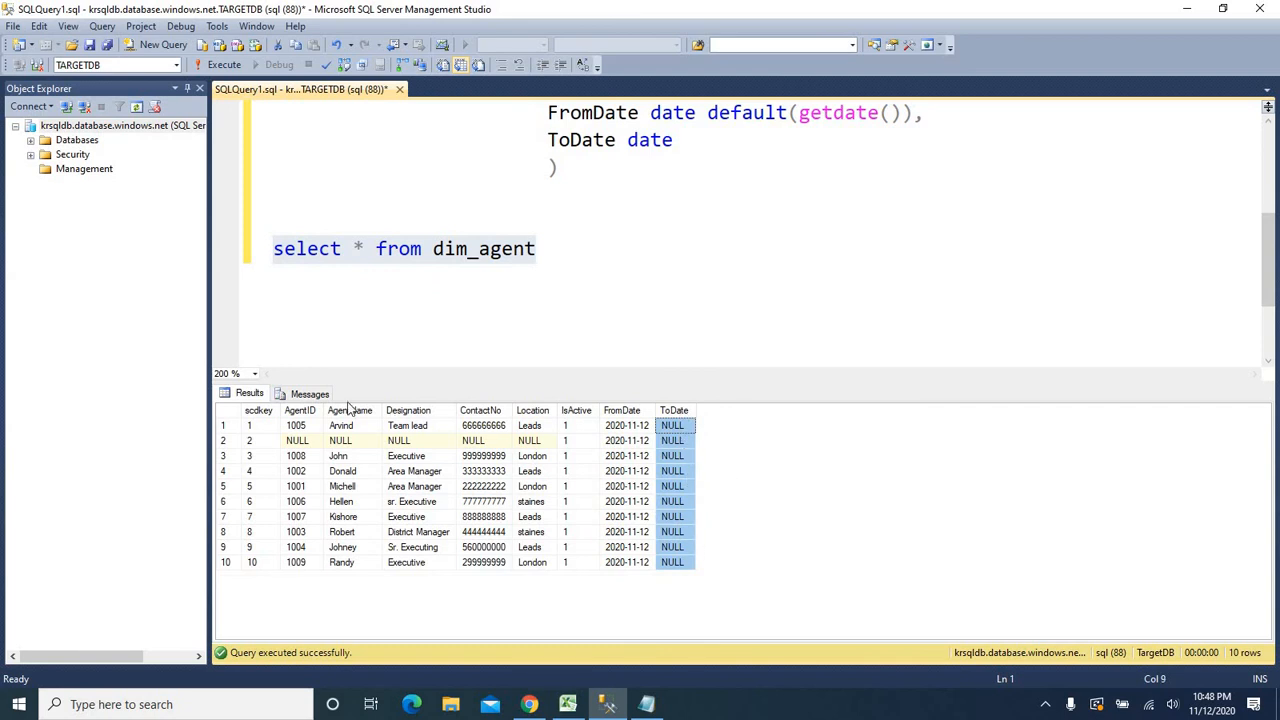
left_click(582, 414)
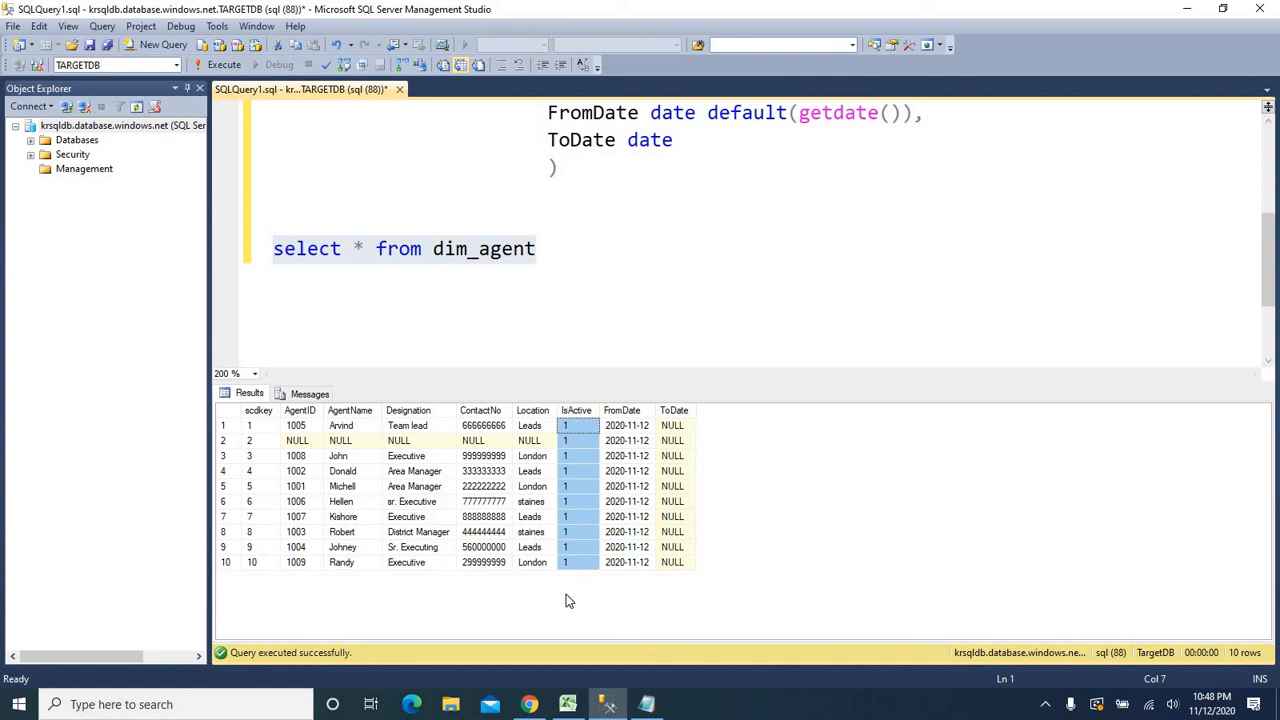
left_click(566, 256)
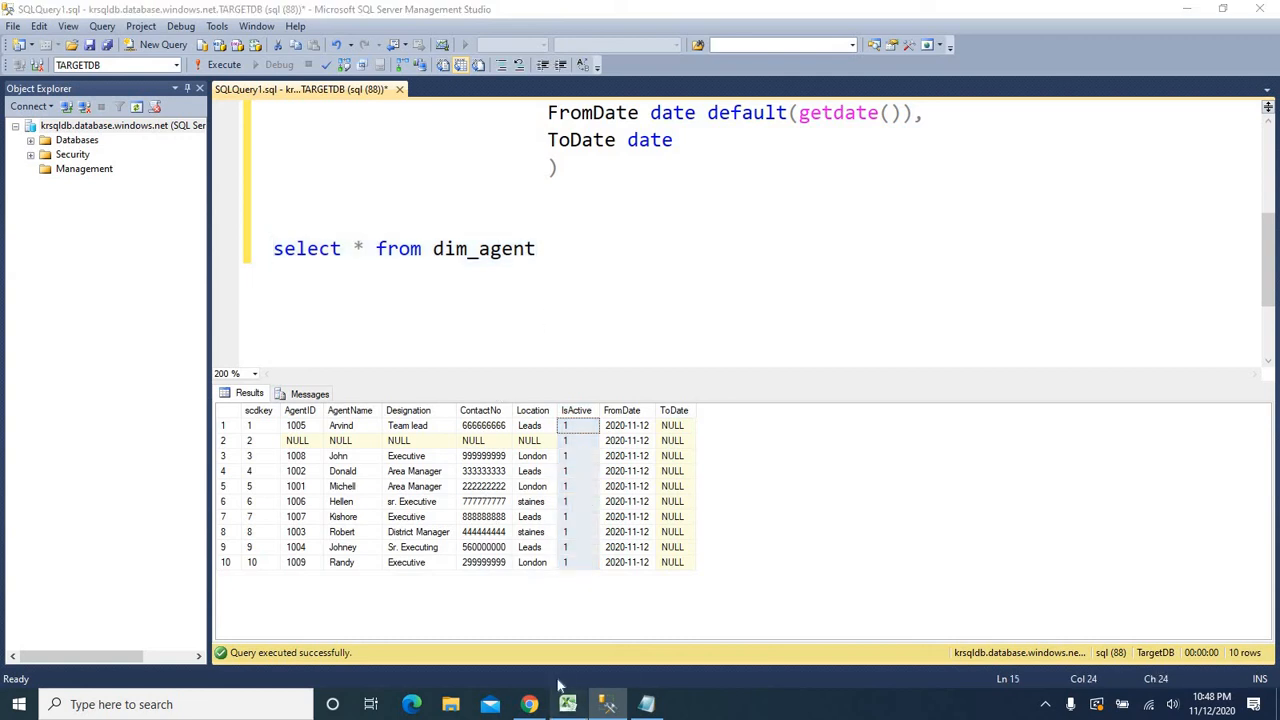
left_click(564, 698)
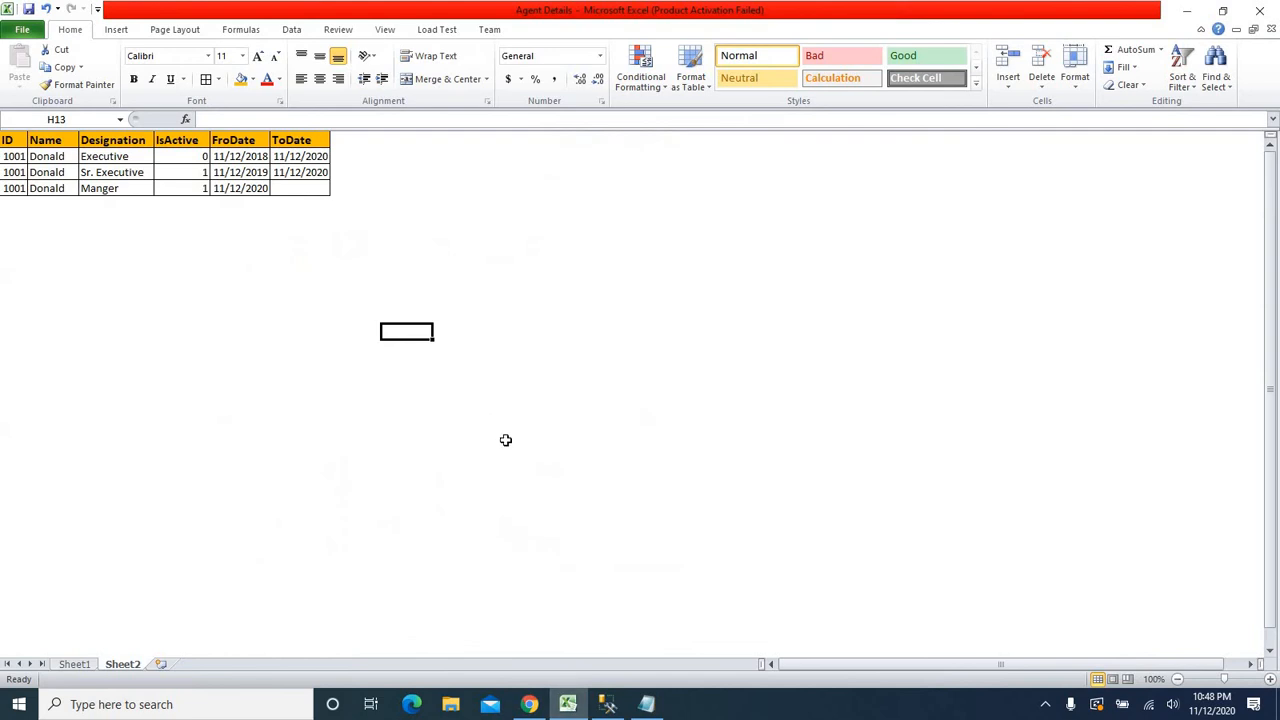
left_click(382, 537)
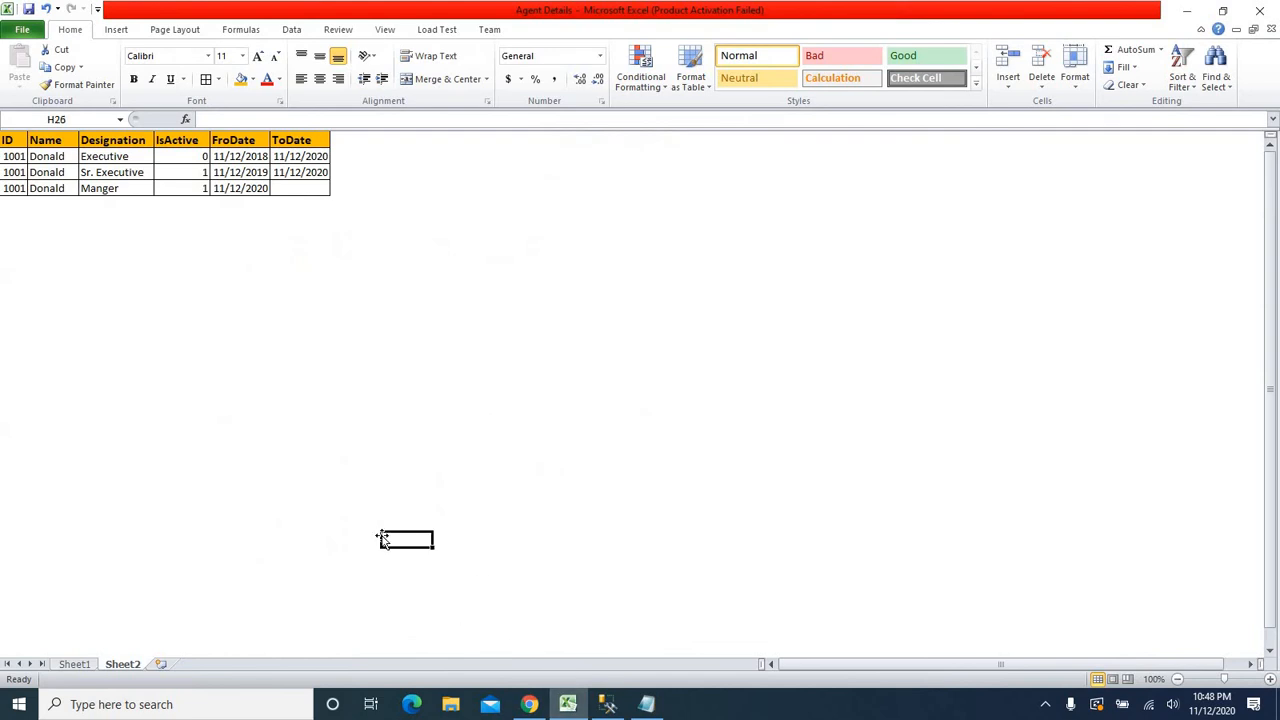
left_click(560, 705)
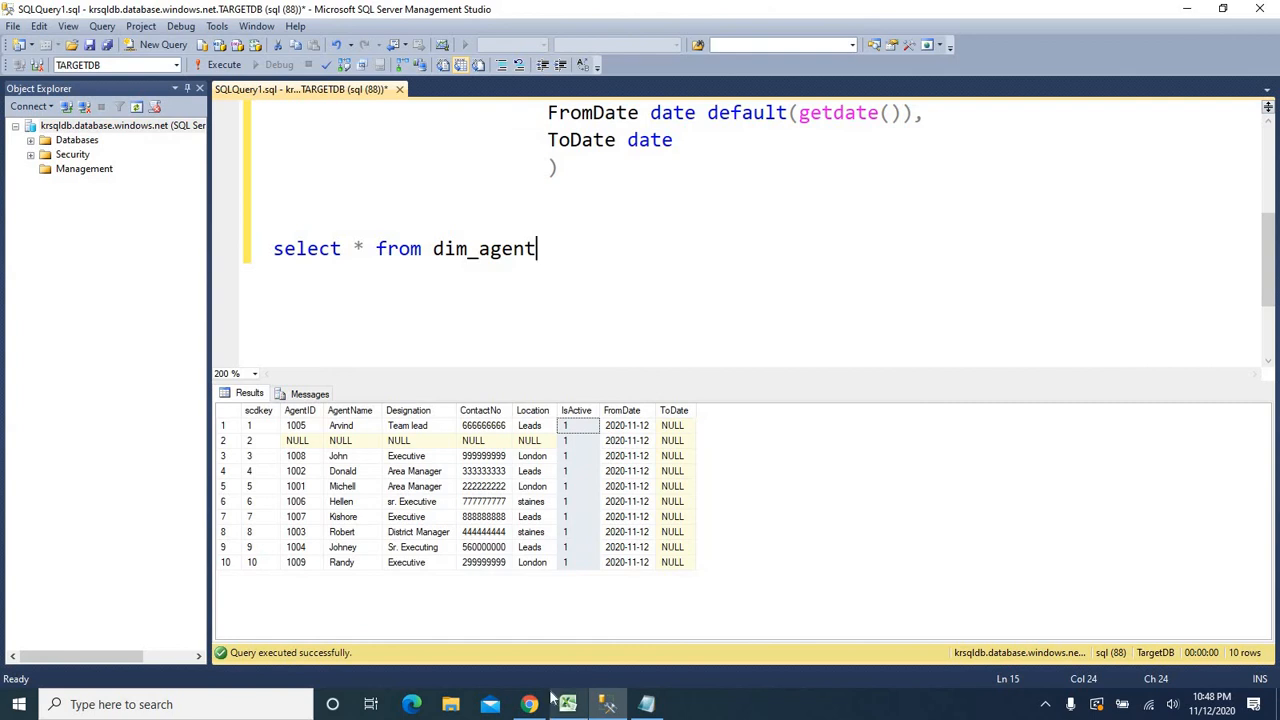
Switch to the Agent Details workbook in Excel and clear the Type 0 to Type 2 attribute notes in K9:L11 of Sheet1
left_click(555, 700)
left_click(80, 664)
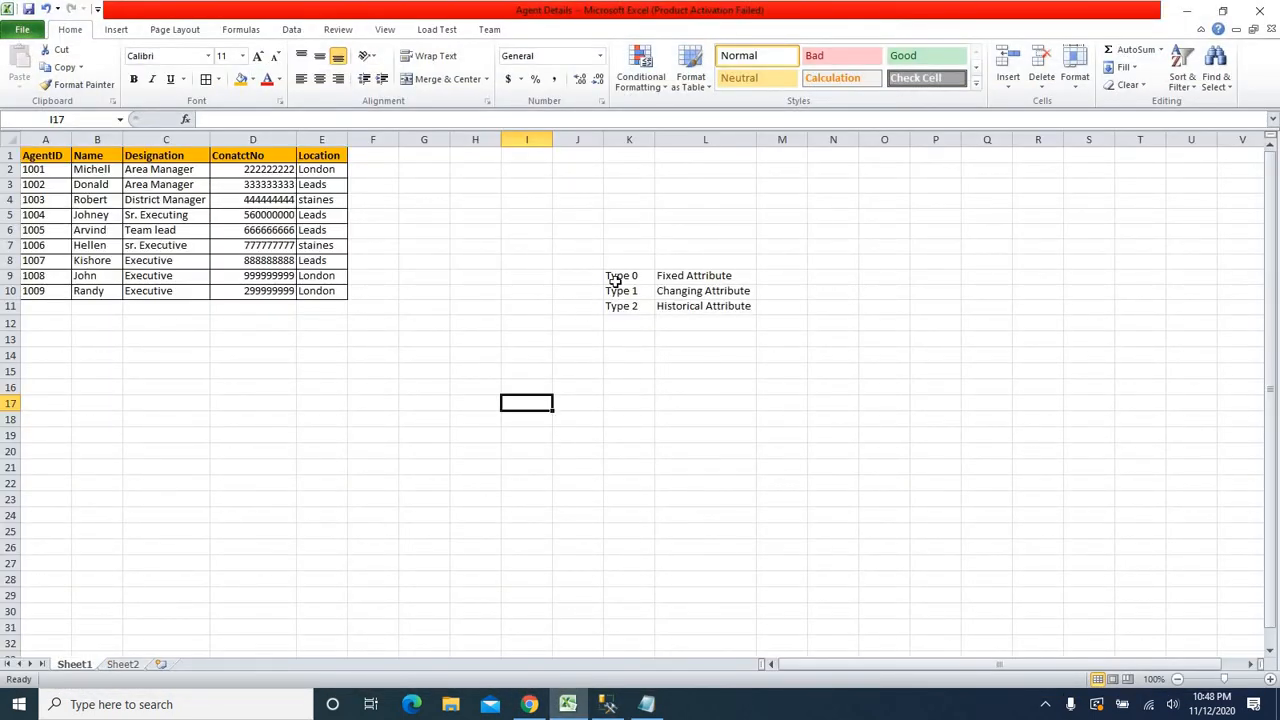
left_click_drag(610, 276, 742, 318)
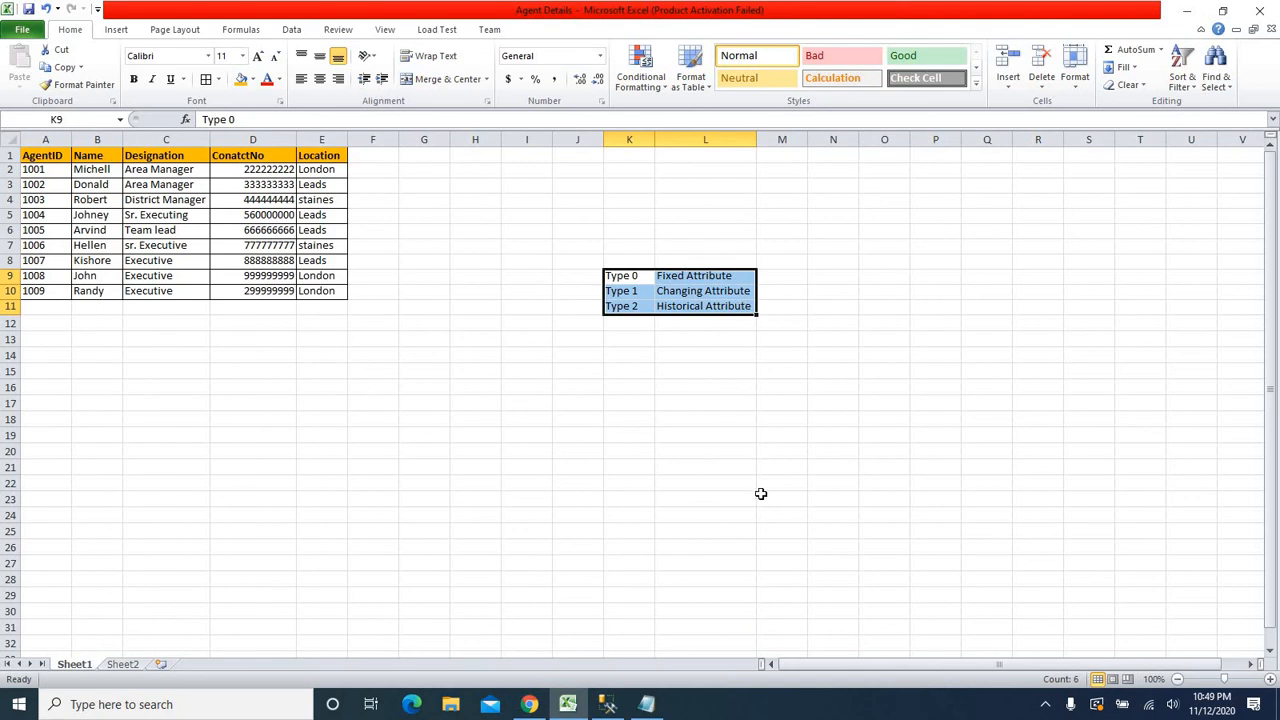
key("Delete")
left_click(375, 322)
Copy the last agent row, A10:E10, into row 11 and set the new row's AgentID to 1010
left_click(51, 308)
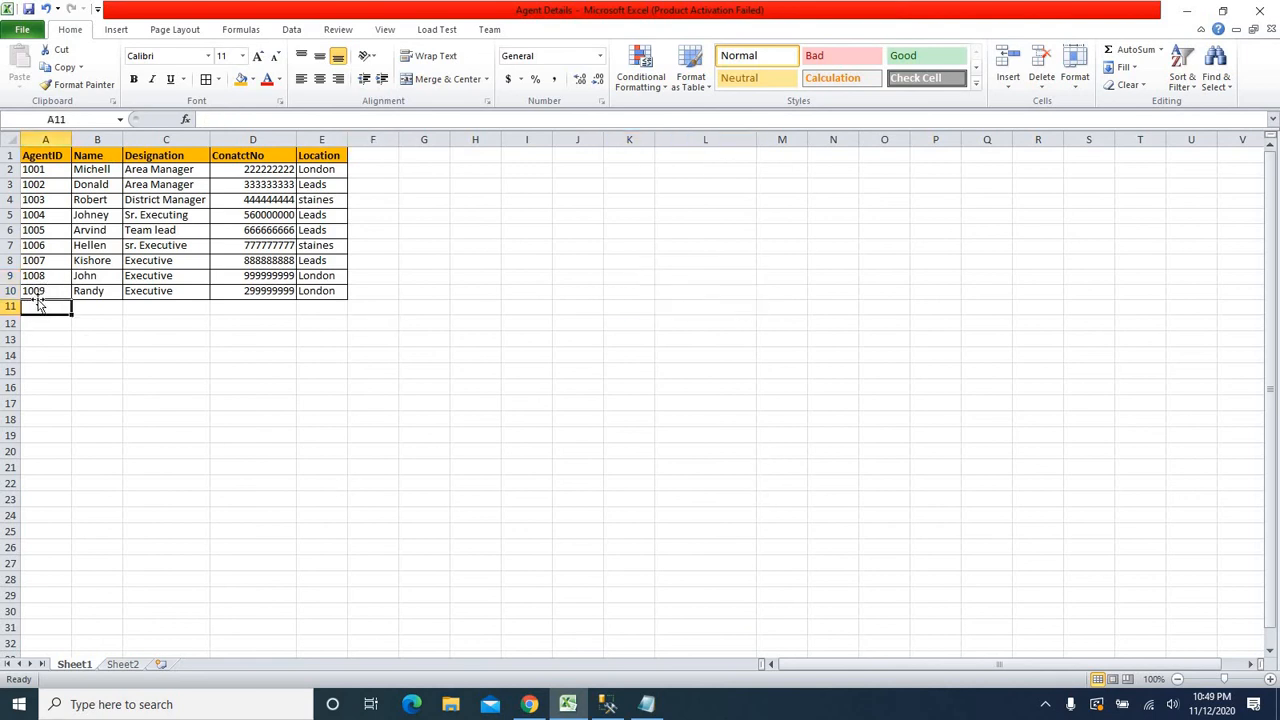
left_click_drag(34, 291, 305, 291)
key("ctrl+c")
left_click(51, 307)
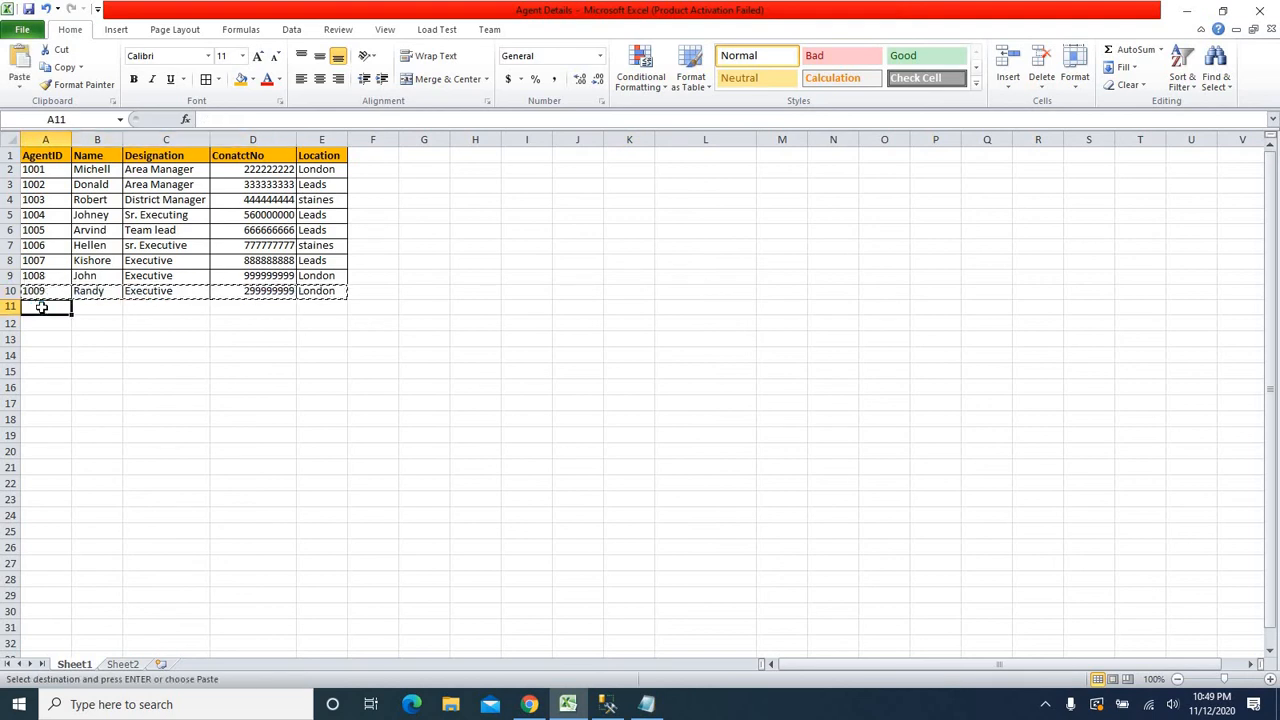
key("ctrl+v")
double_click(46, 306)
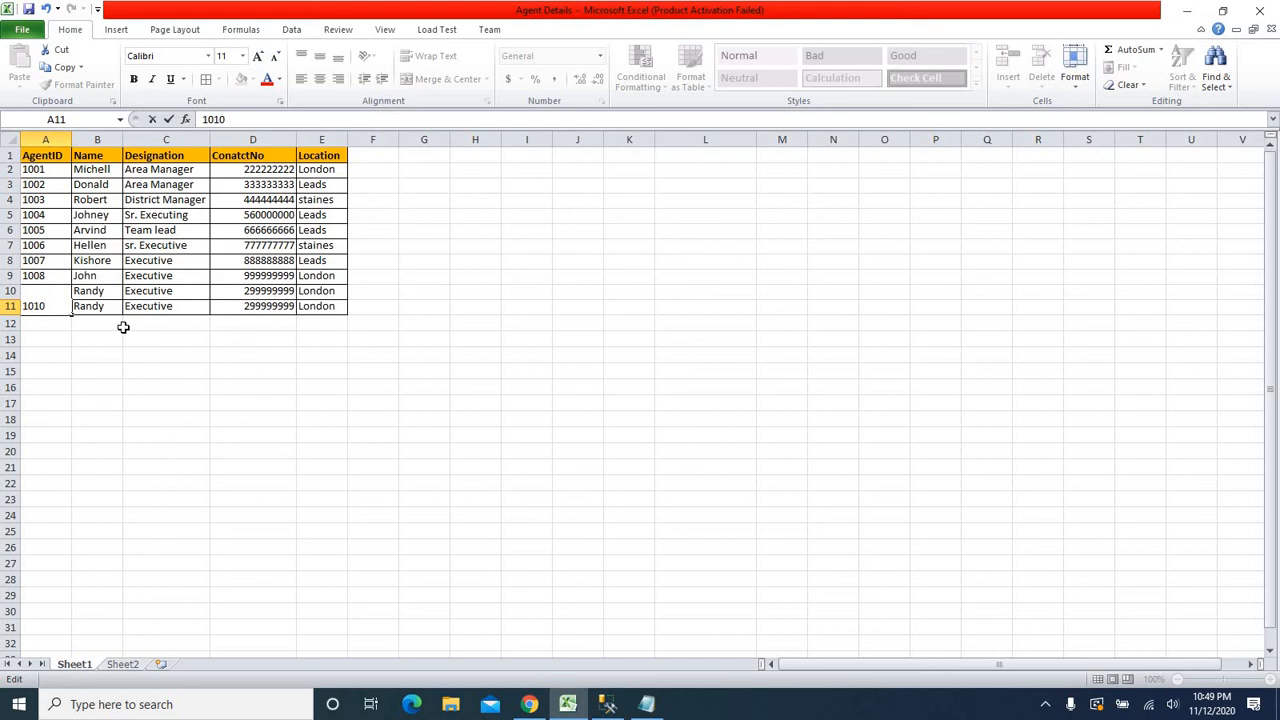
left_click(45, 547)
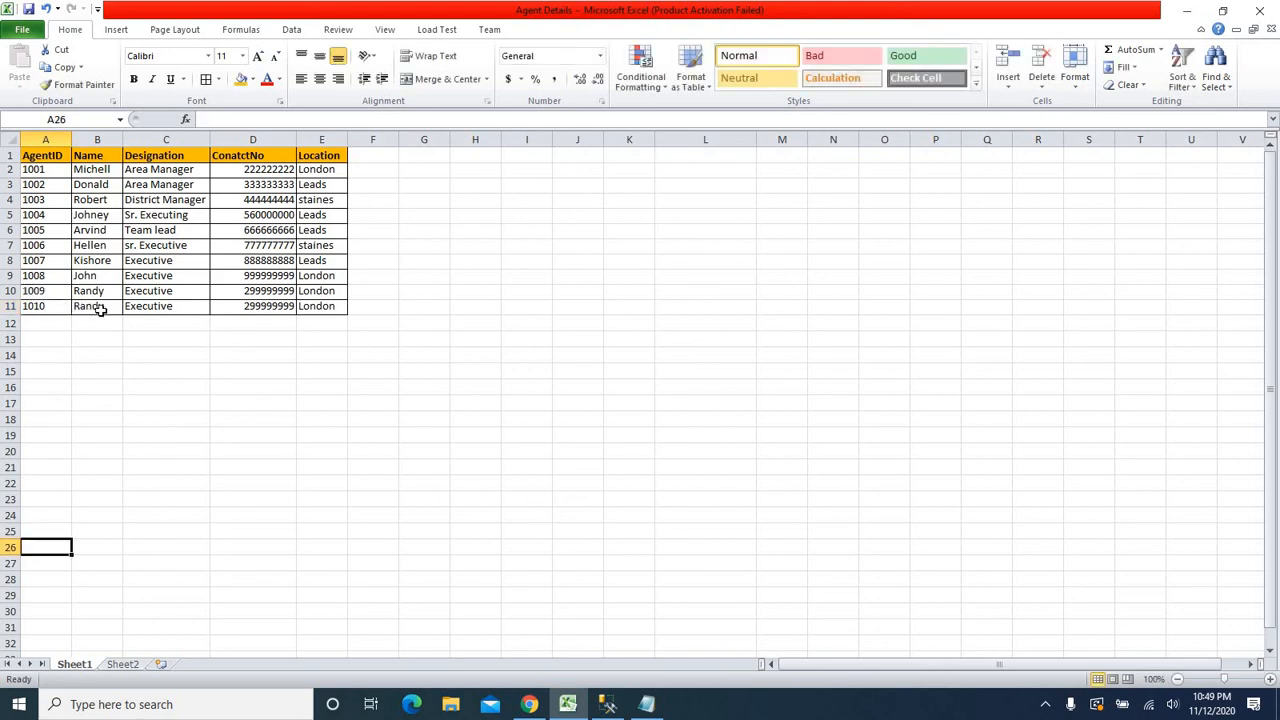
Replace the agent's name and contact number in the new row 11, keeping the Executive designation
left_click(105, 307)
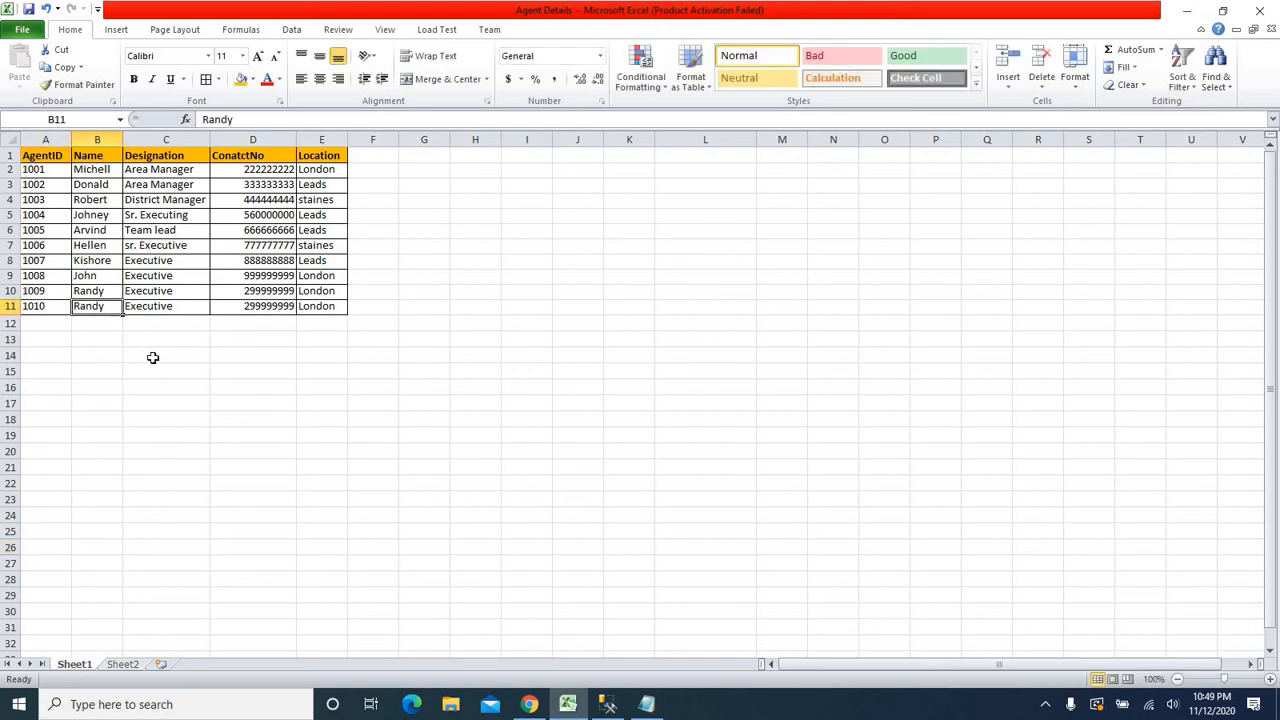
type("Vicky R")
left_click(150, 385)
left_click(149, 309)
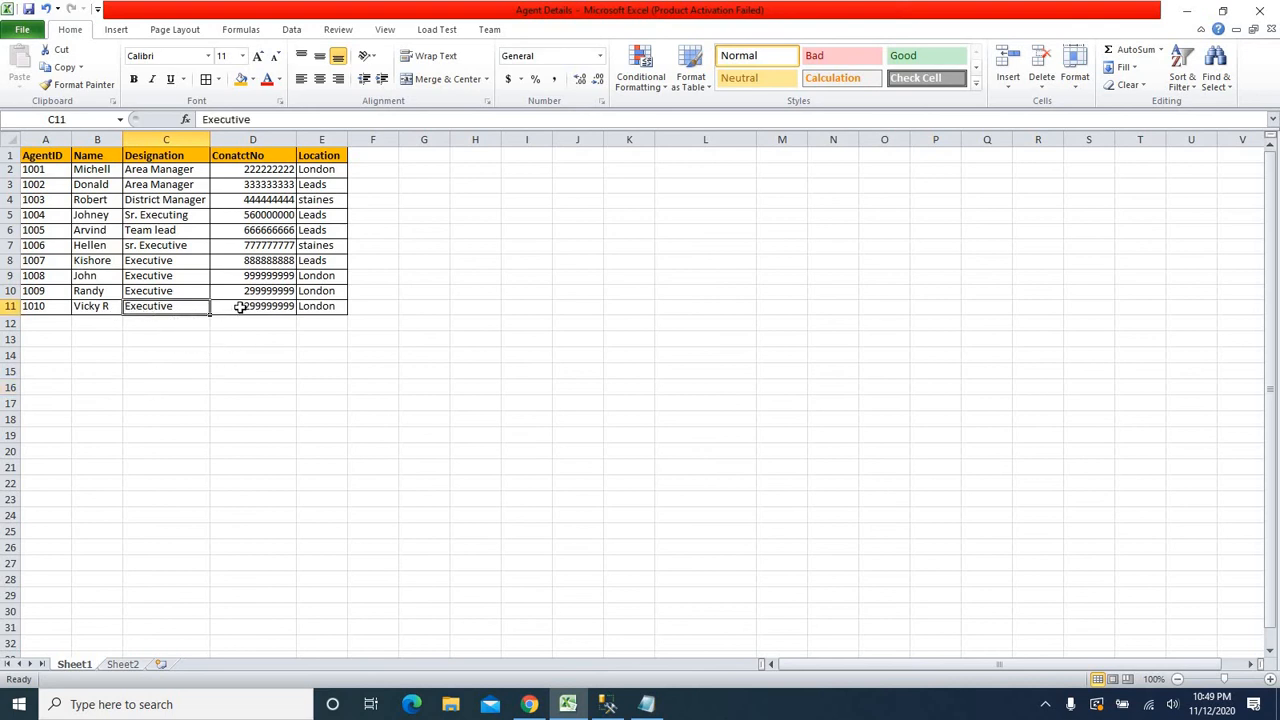
left_click(240, 308)
type("377999999")
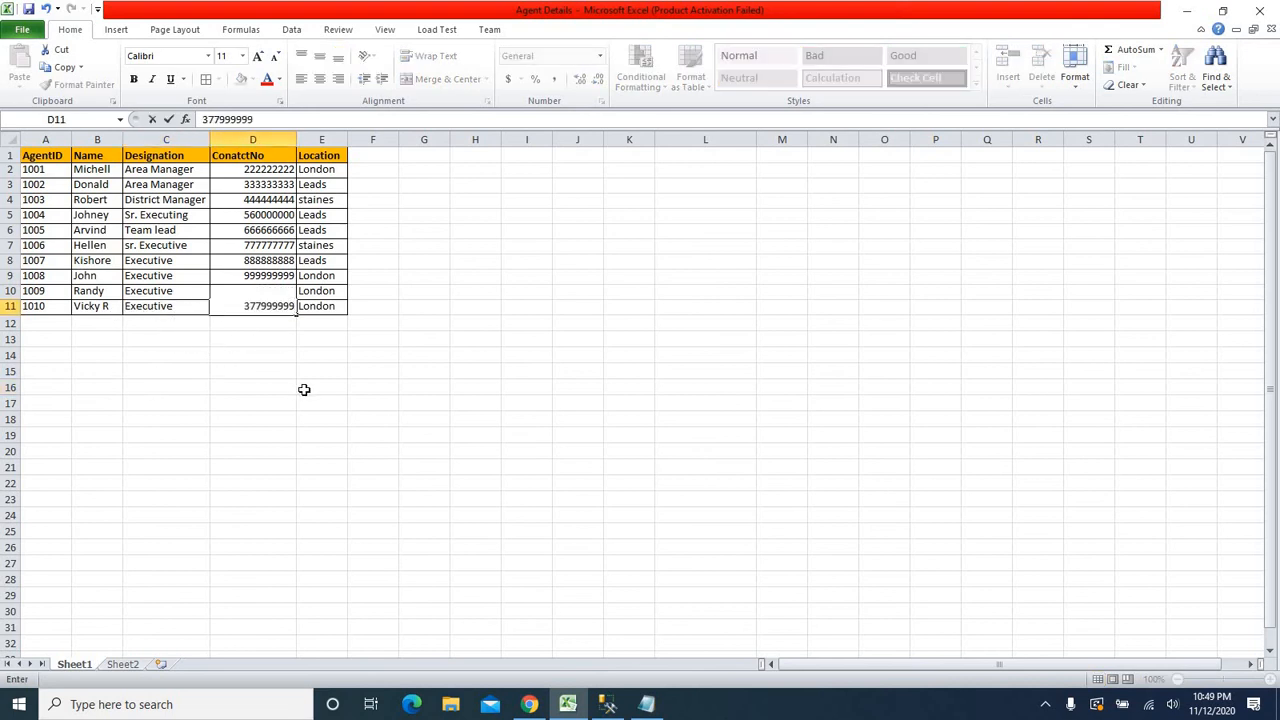
left_click(405, 388)
Set the location of the new agent in row 11 to Leads
left_click(325, 307)
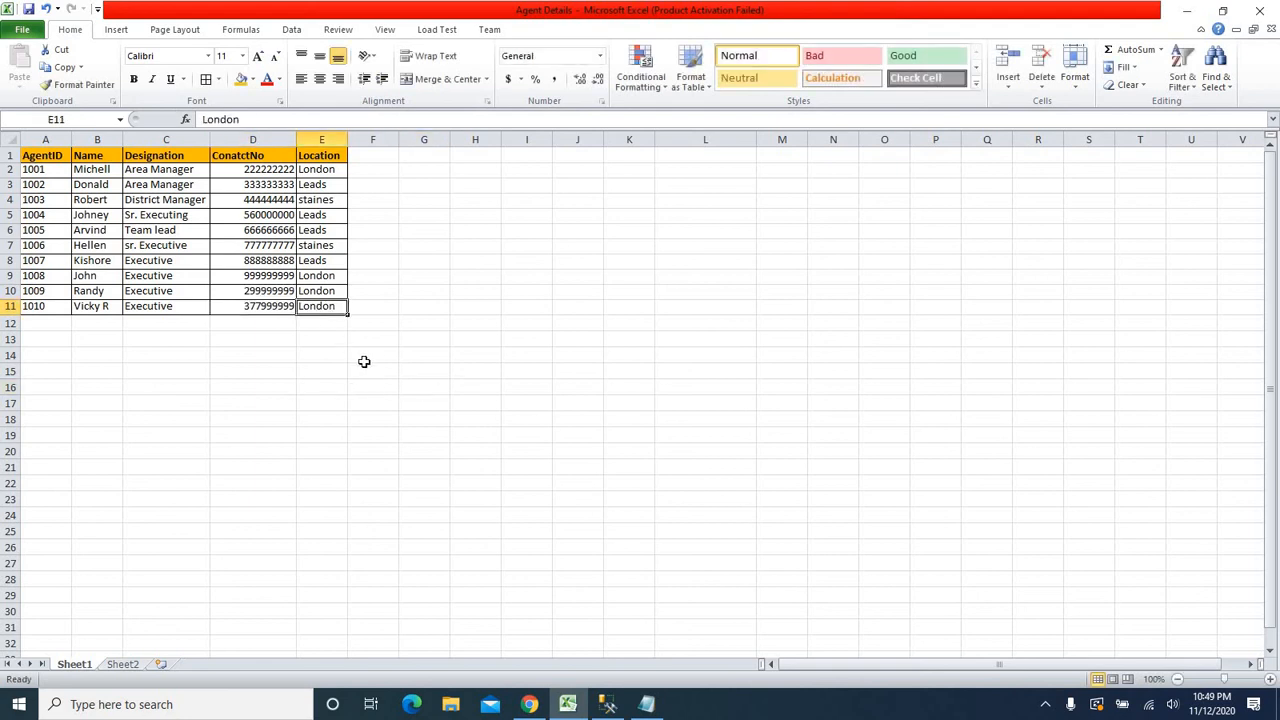
type("Lea")
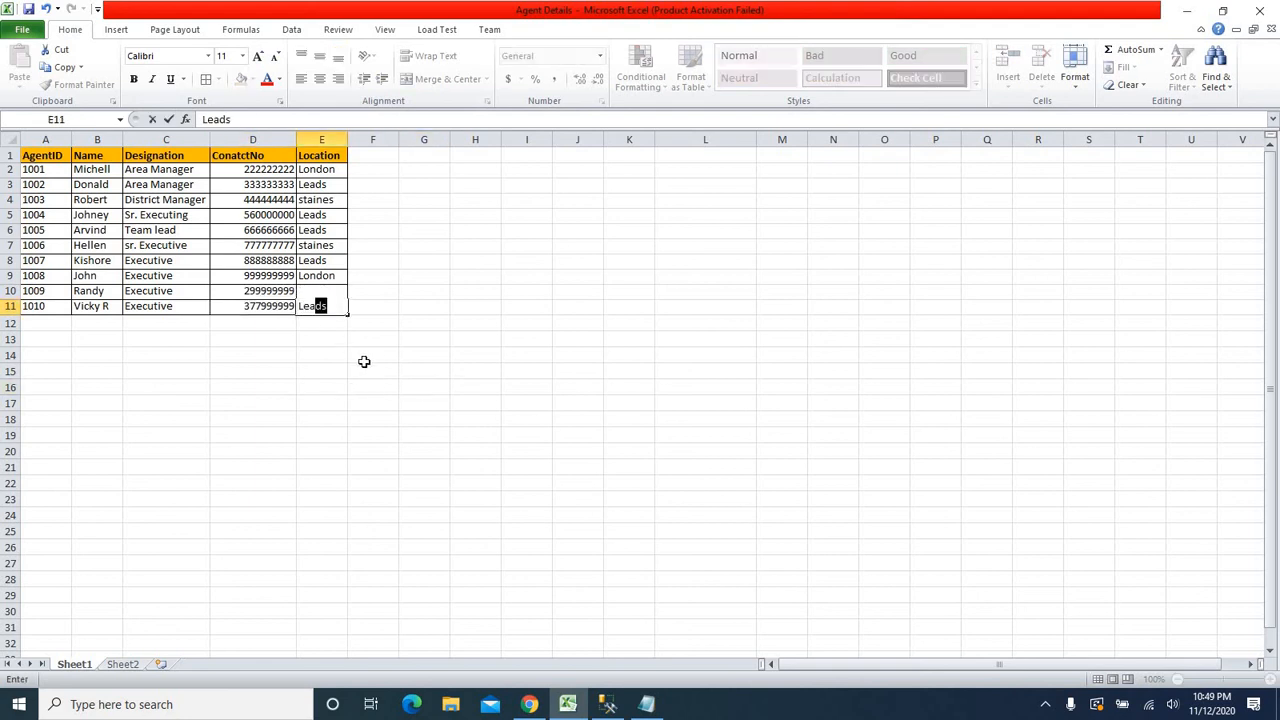
type("ds")
left_click(355, 447)
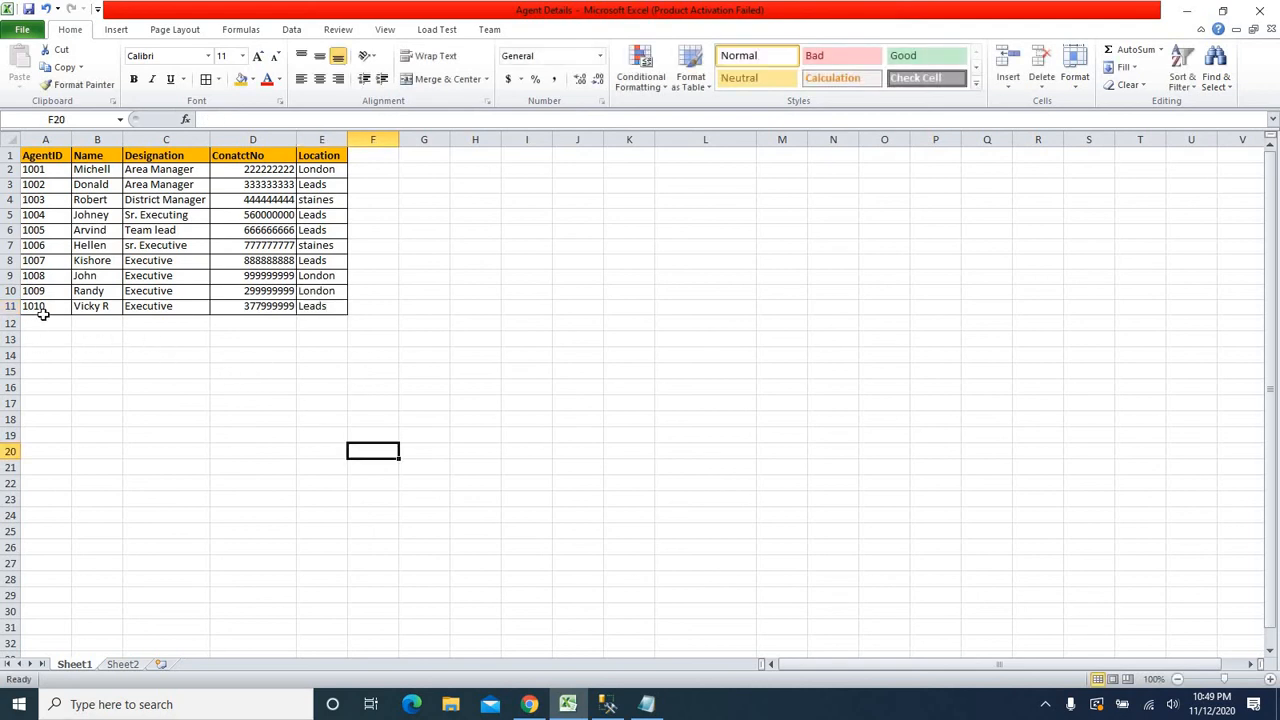
left_click_drag(37, 308, 330, 307)
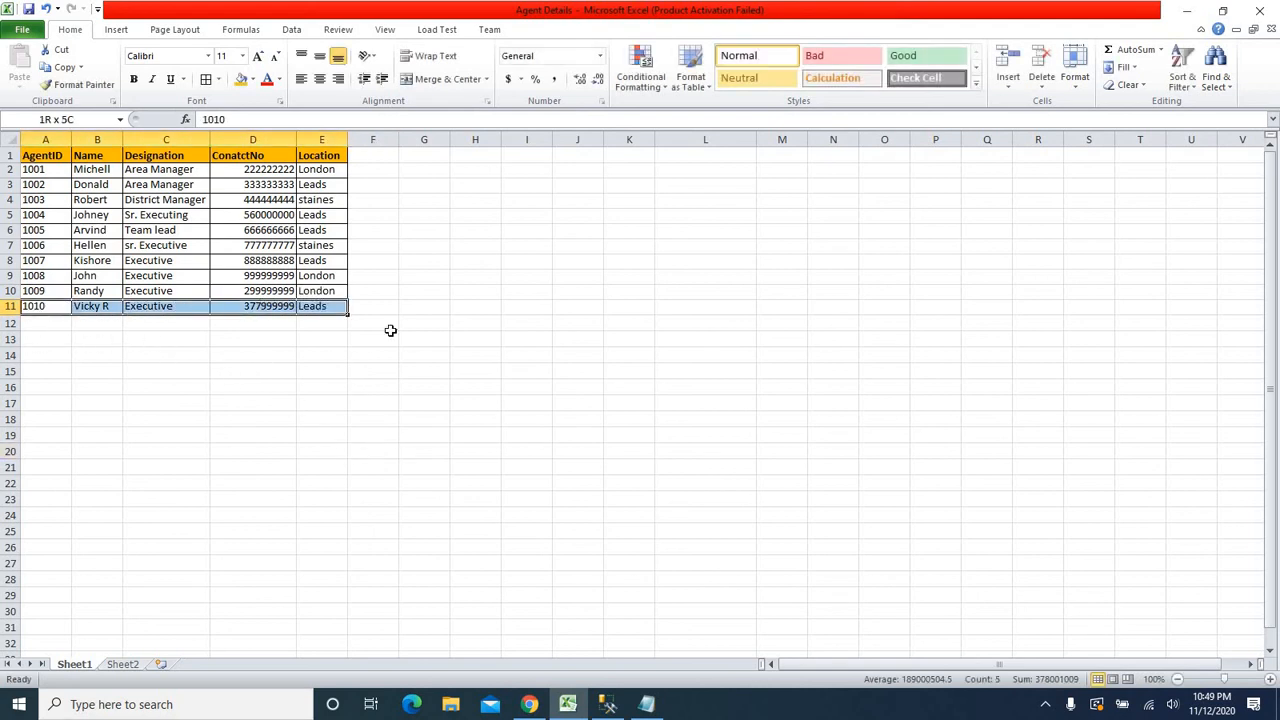
left_click(517, 305)
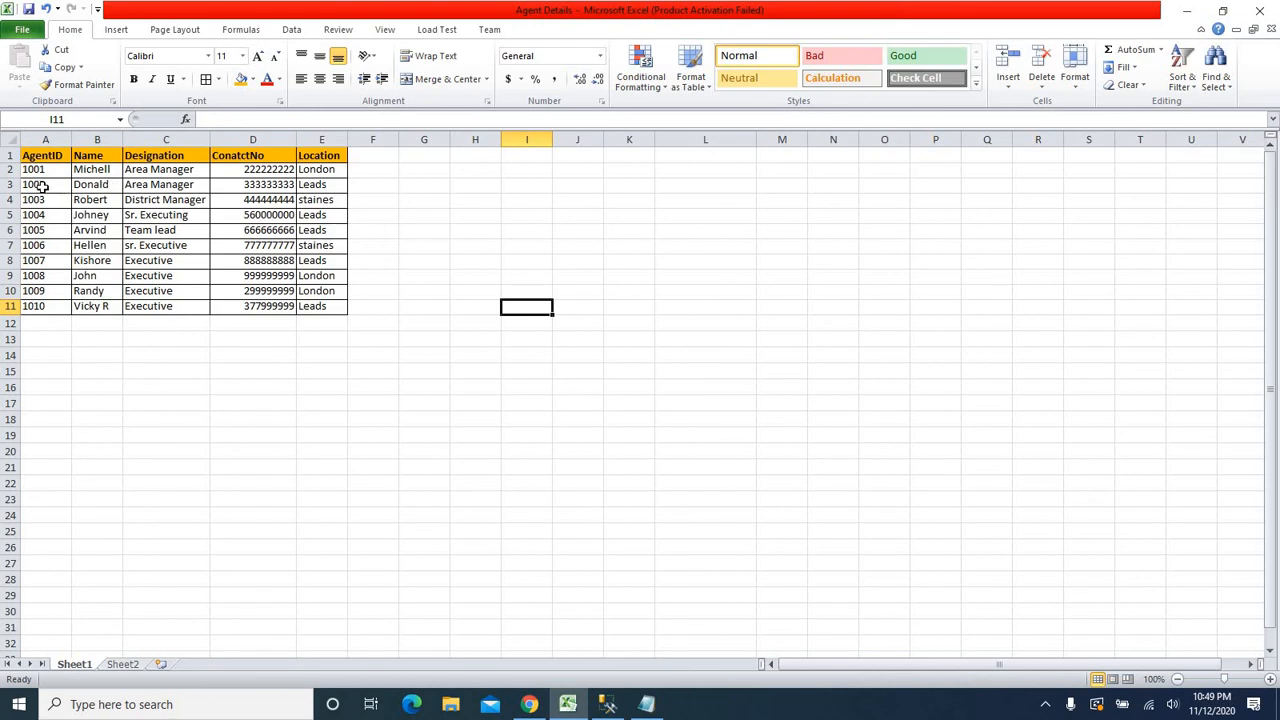
Change the designation in cell C4 to Area Manager and note Designation Changed in cell H4
left_click(76, 181)
left_click(68, 203)
left_click(106, 201)
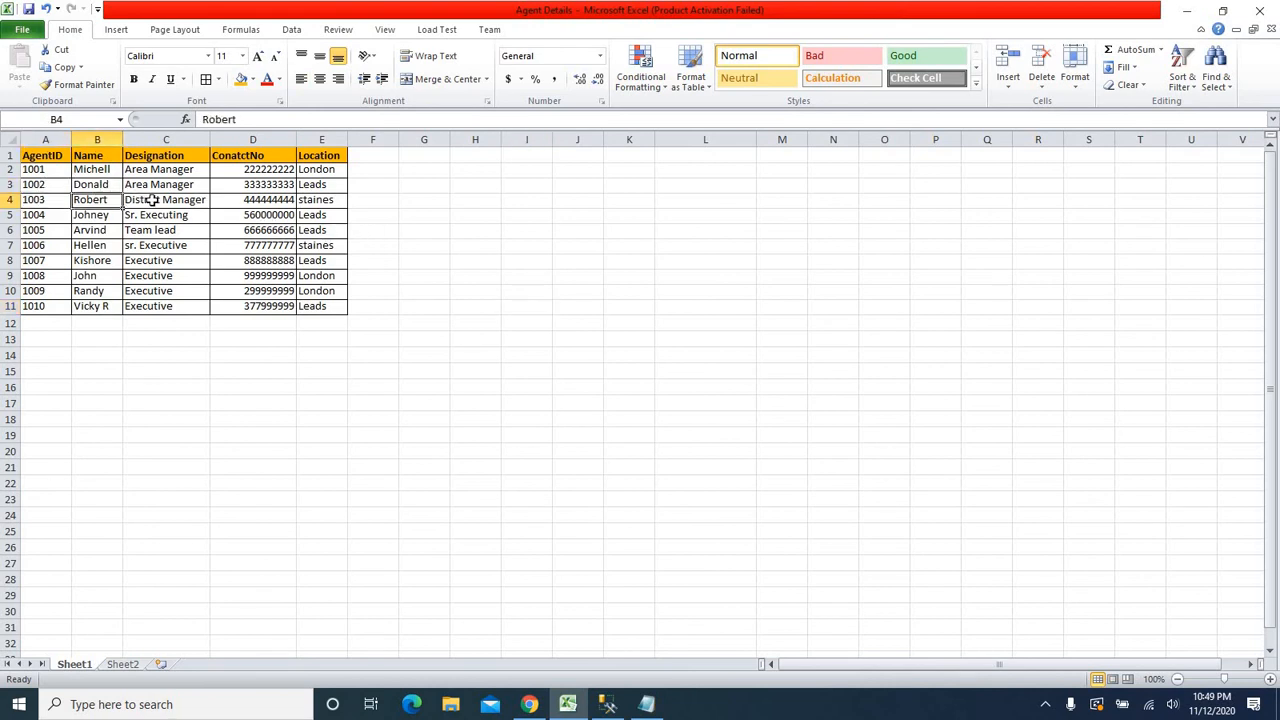
double_click(158, 199)
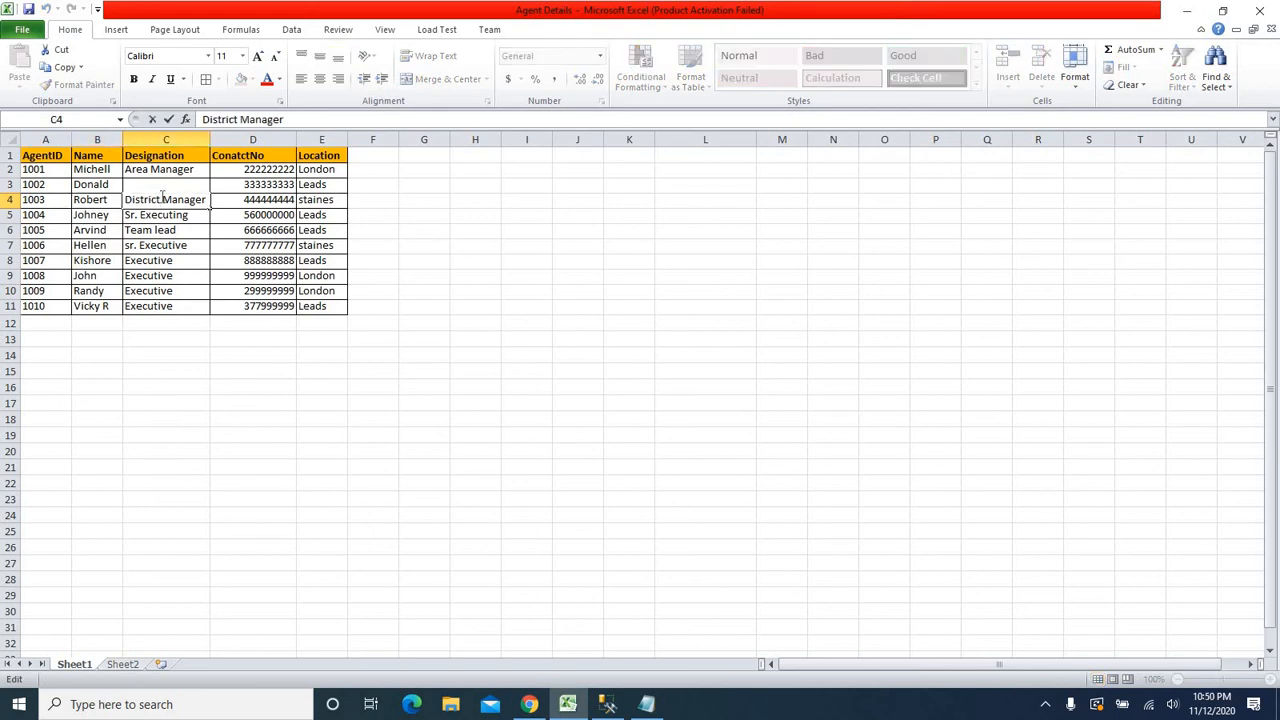
left_click_drag(162, 196, 133, 197)
type("rea")
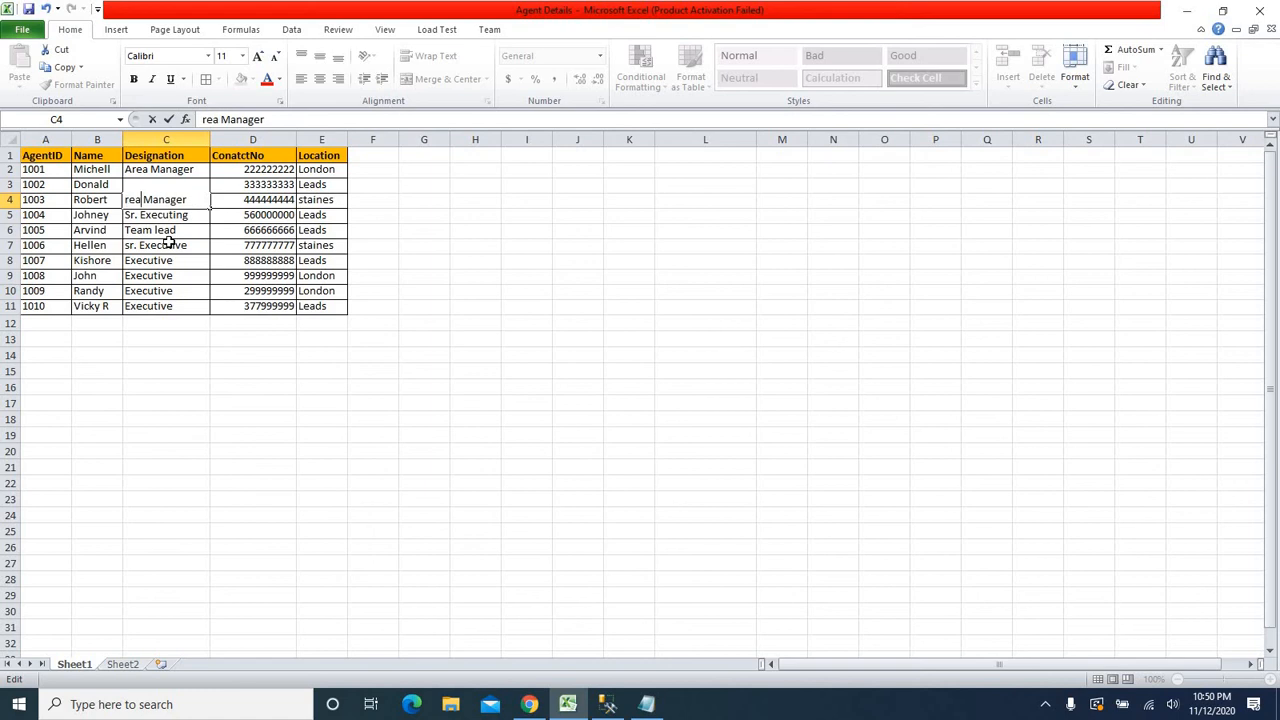
key("BackSpace")
key("BackSpace")
key("BackSpace")
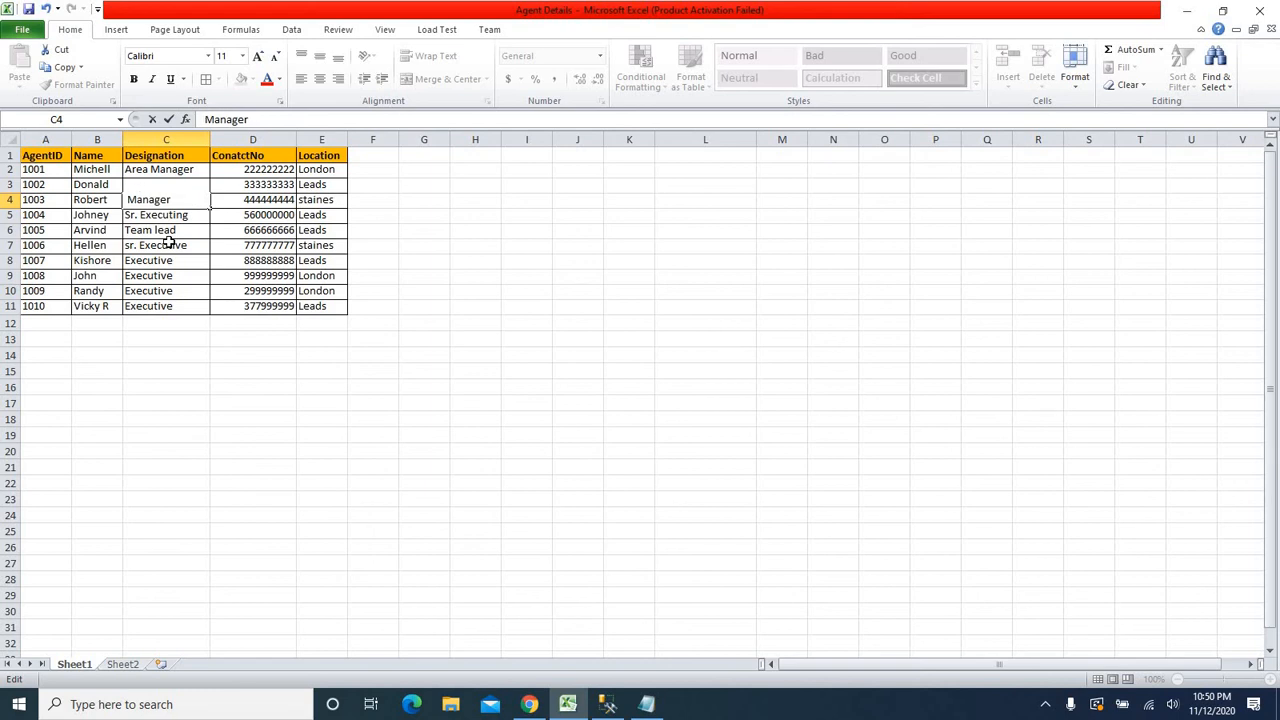
type("Area")
Write the note Contat Changed in cell H5, beside the Sr. Executing agent's row
left_click(113, 218)
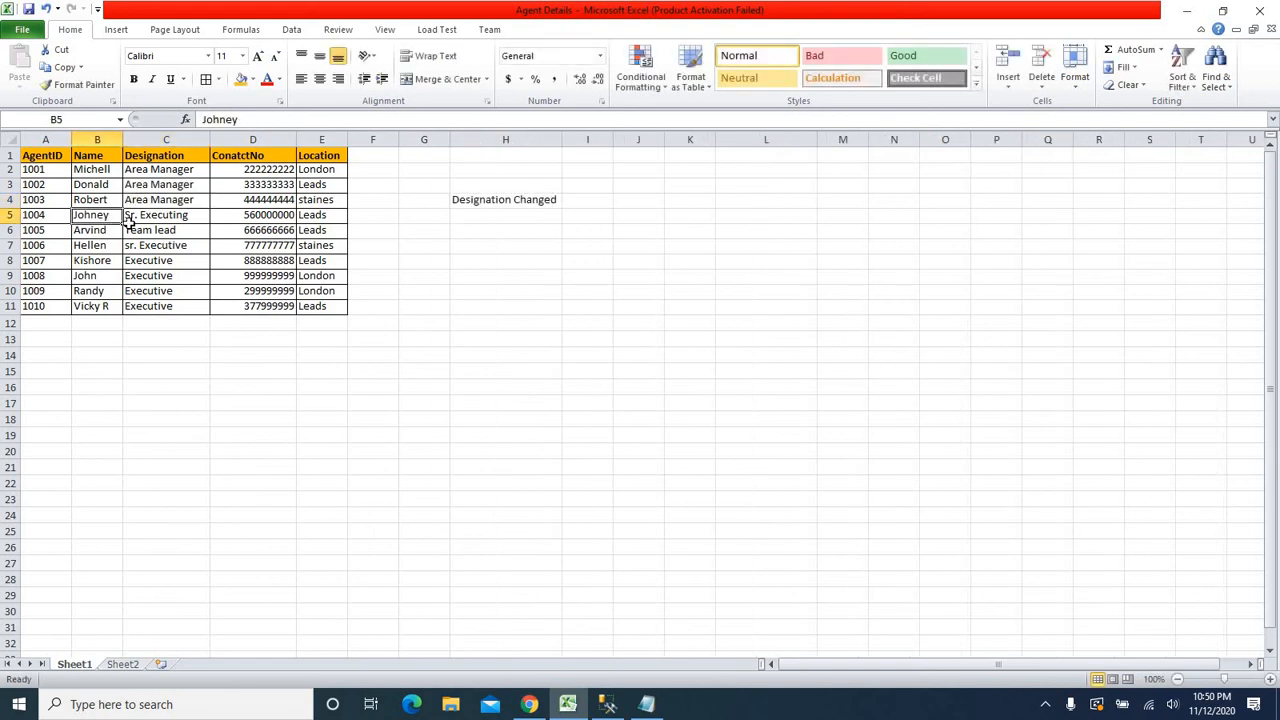
left_click(160, 217)
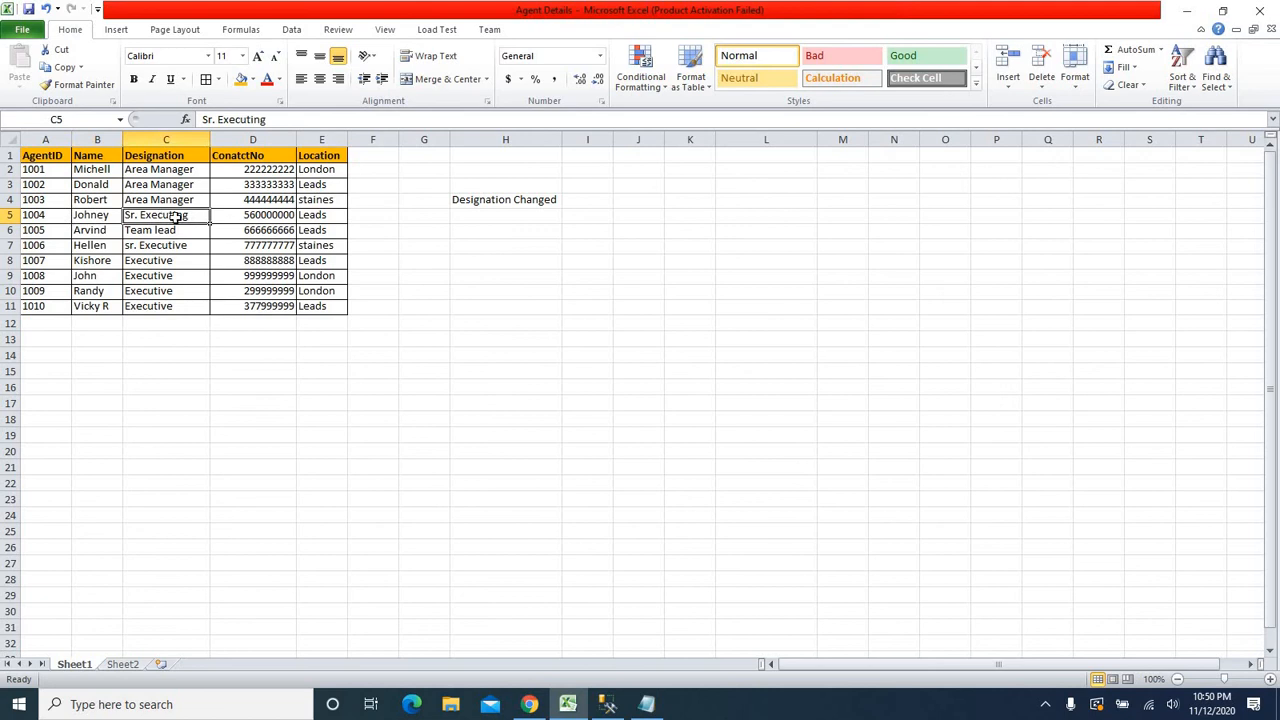
left_click(278, 216)
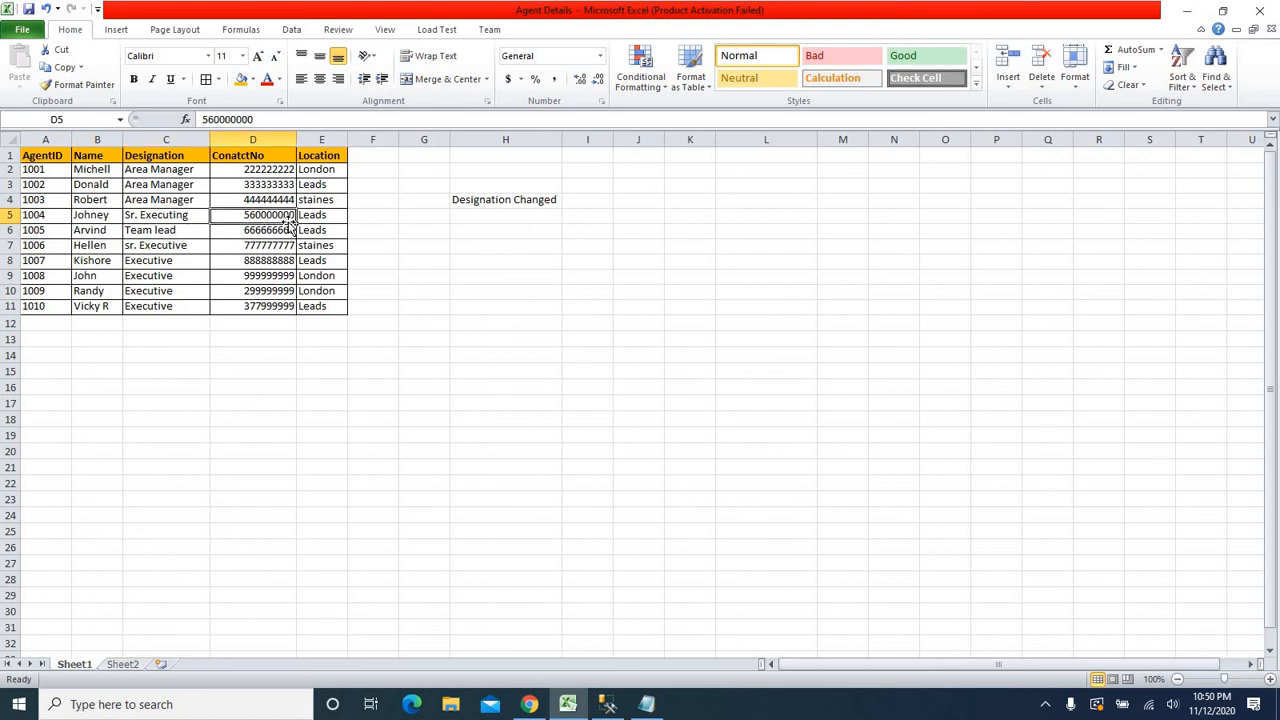
left_click(472, 219)
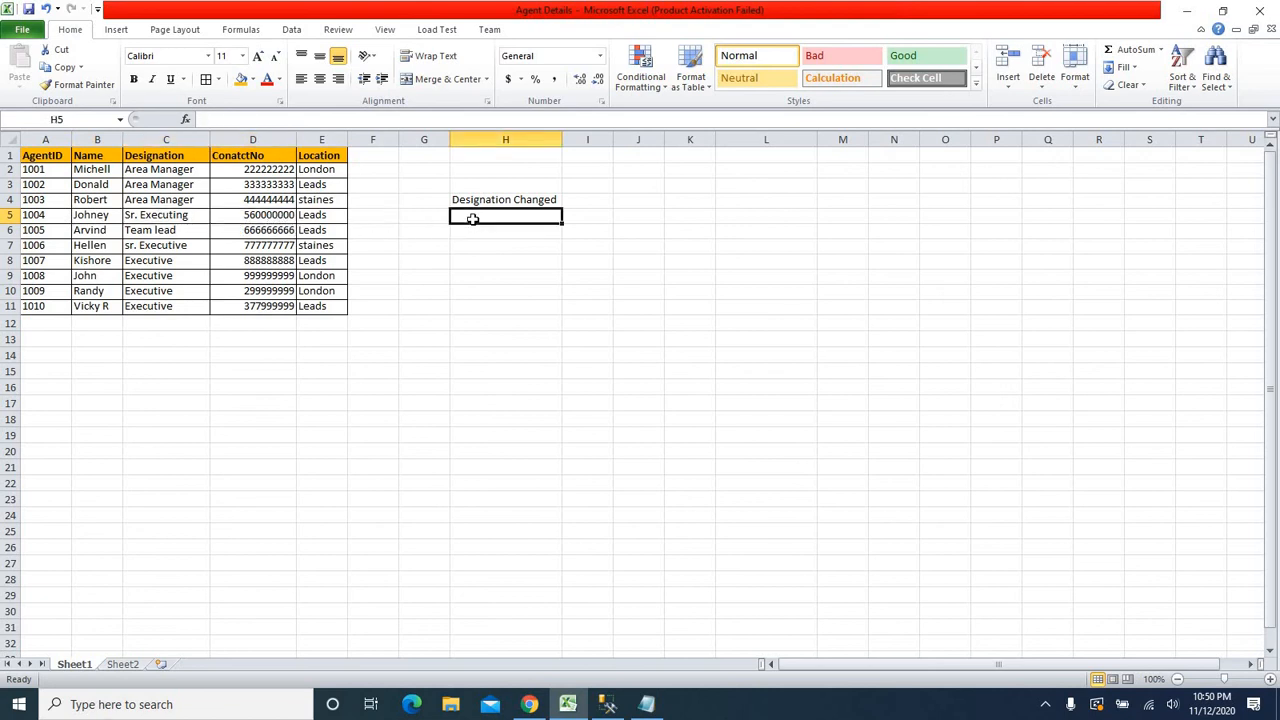
type("Contat Changed")
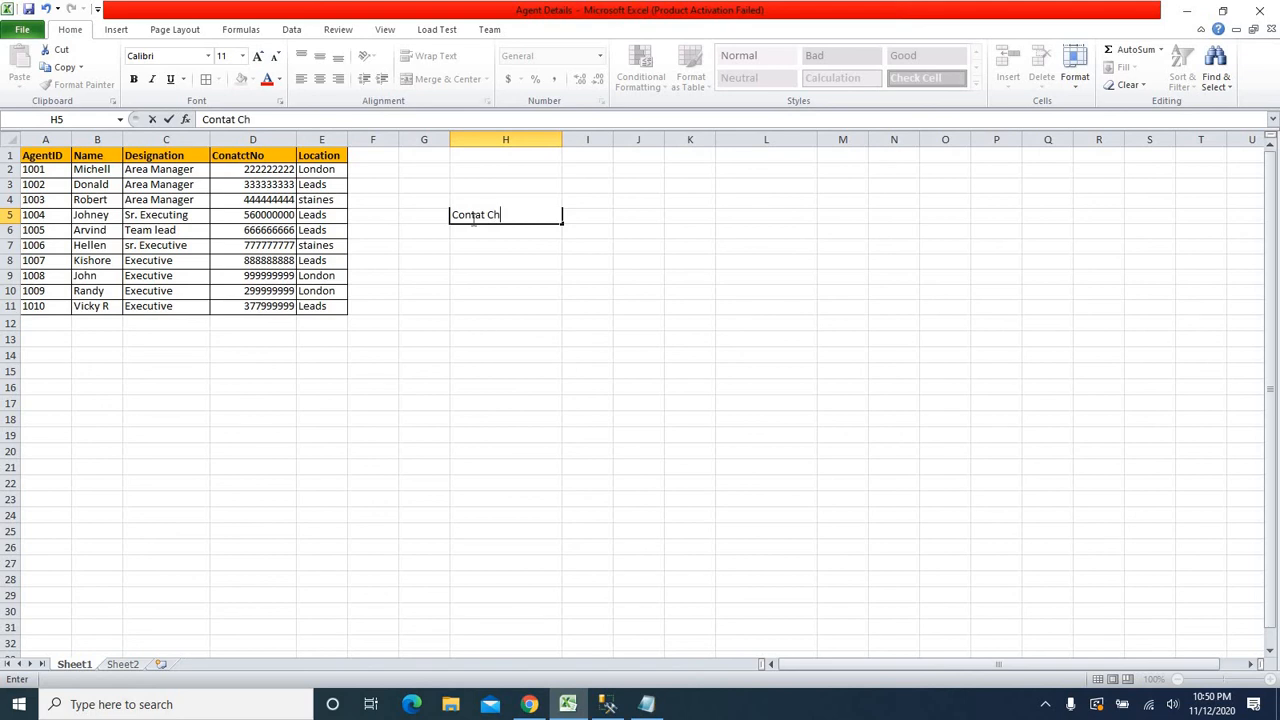
left_click(348, 247)
Replace the Sr. Executing agent's contact number in cell D5
left_click(266, 219)
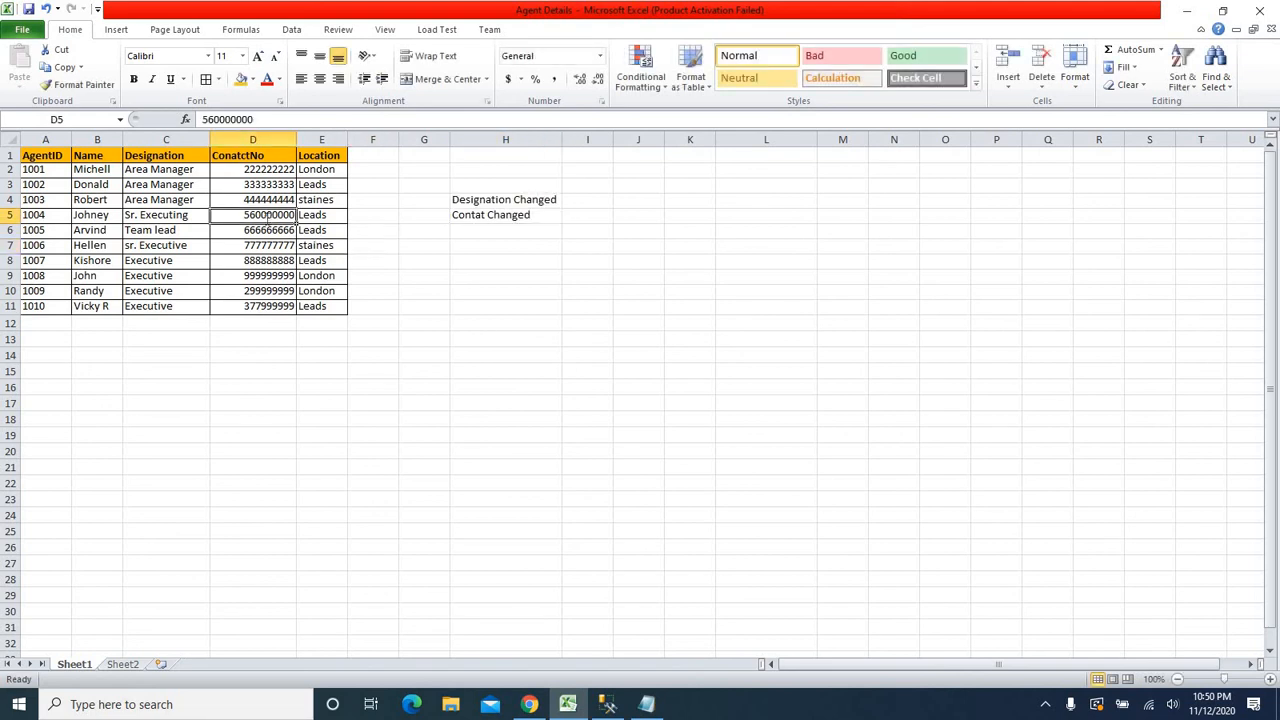
type("65")
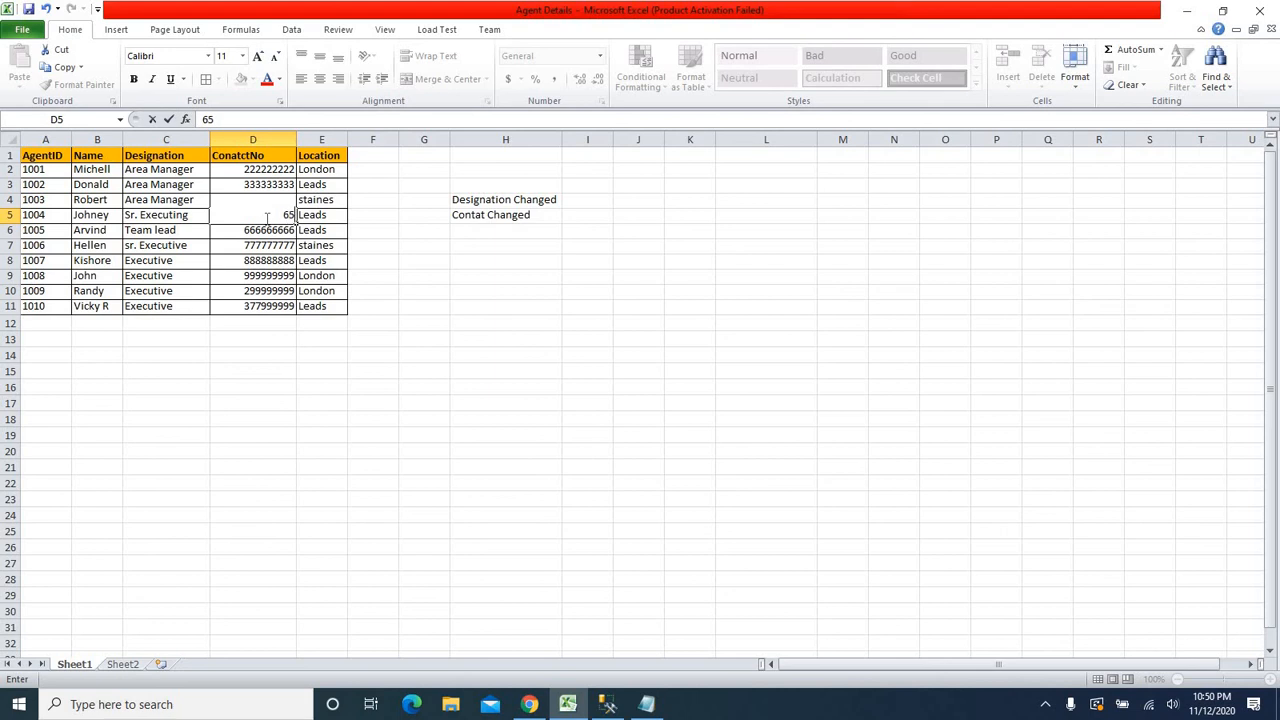
type("0000000")
left_click(391, 355)
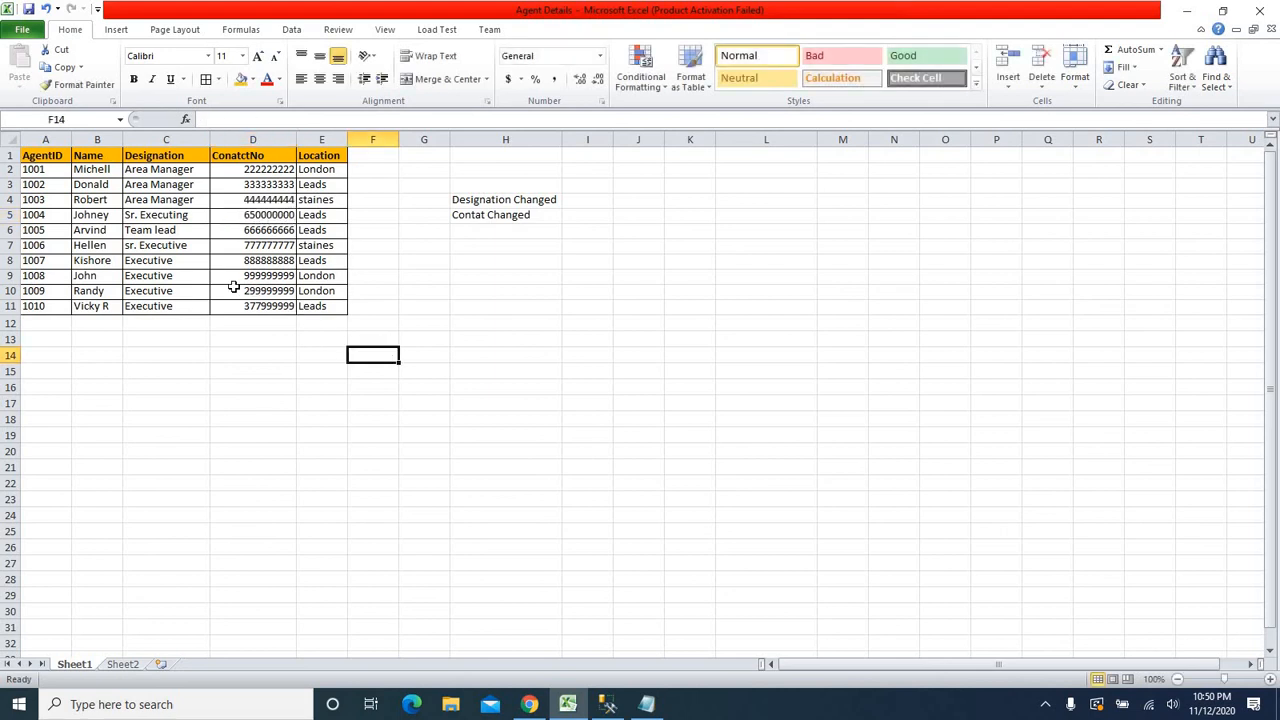
Change the location in cell E7 to London and note Location Changed in cell H7
left_click(165, 245)
left_click(95, 247)
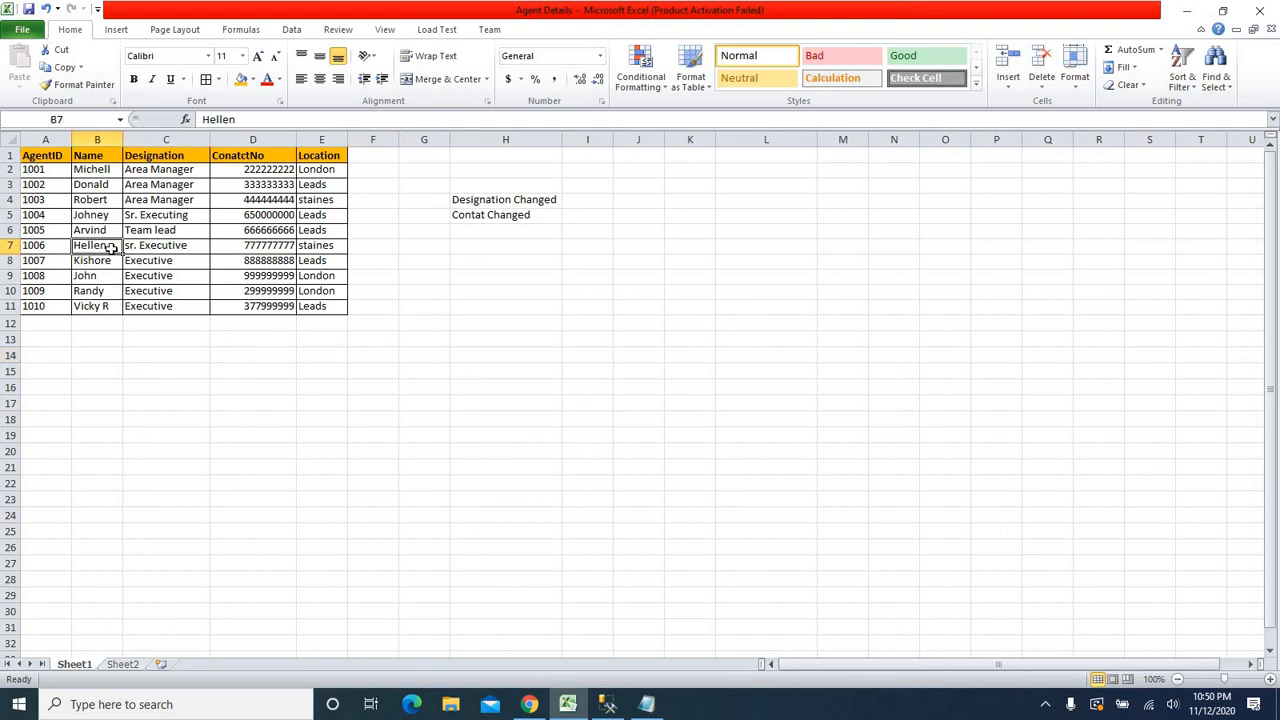
left_click(321, 245)
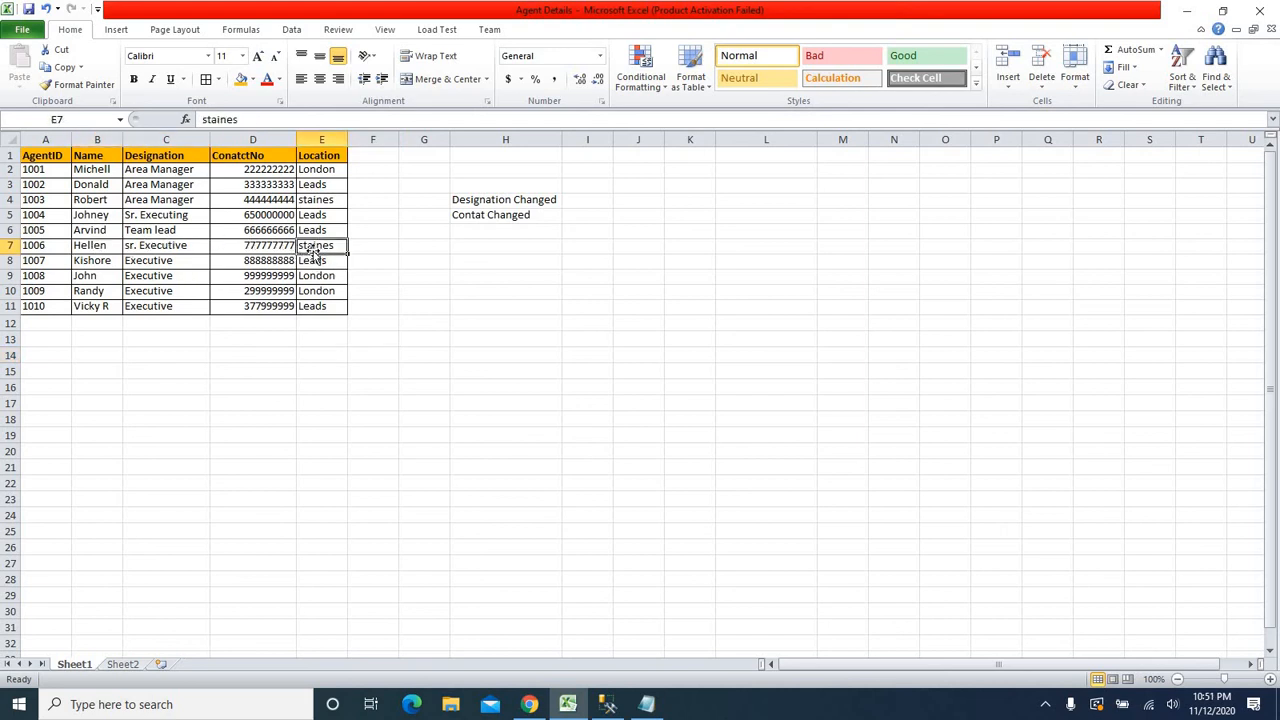
type("l")
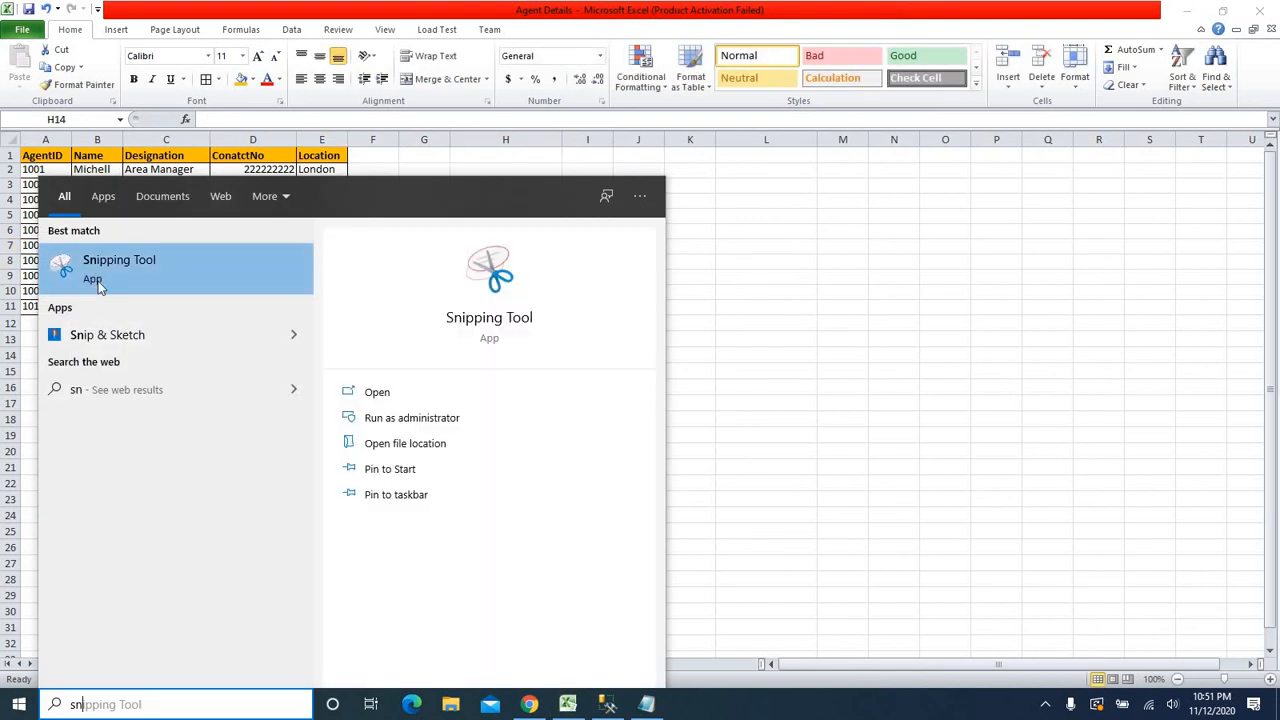
Open Snipping Tool, capture the agent table together with its column H change notes, and return to Excel
left_click(96, 268)
left_click_drag(17, 133, 560, 320)
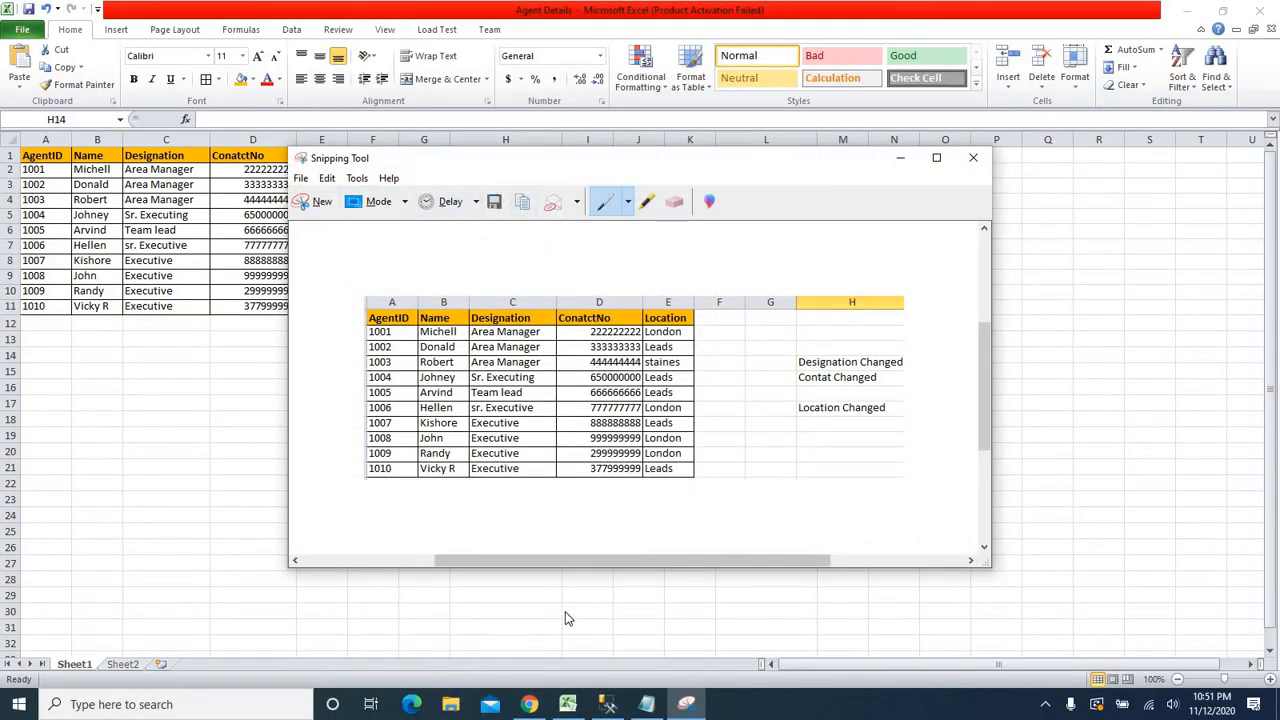
left_click(549, 586)
Clear the designation, contact and location change notes from column H
left_click_drag(473, 189, 485, 258)
key("Delete")
left_click(371, 371)
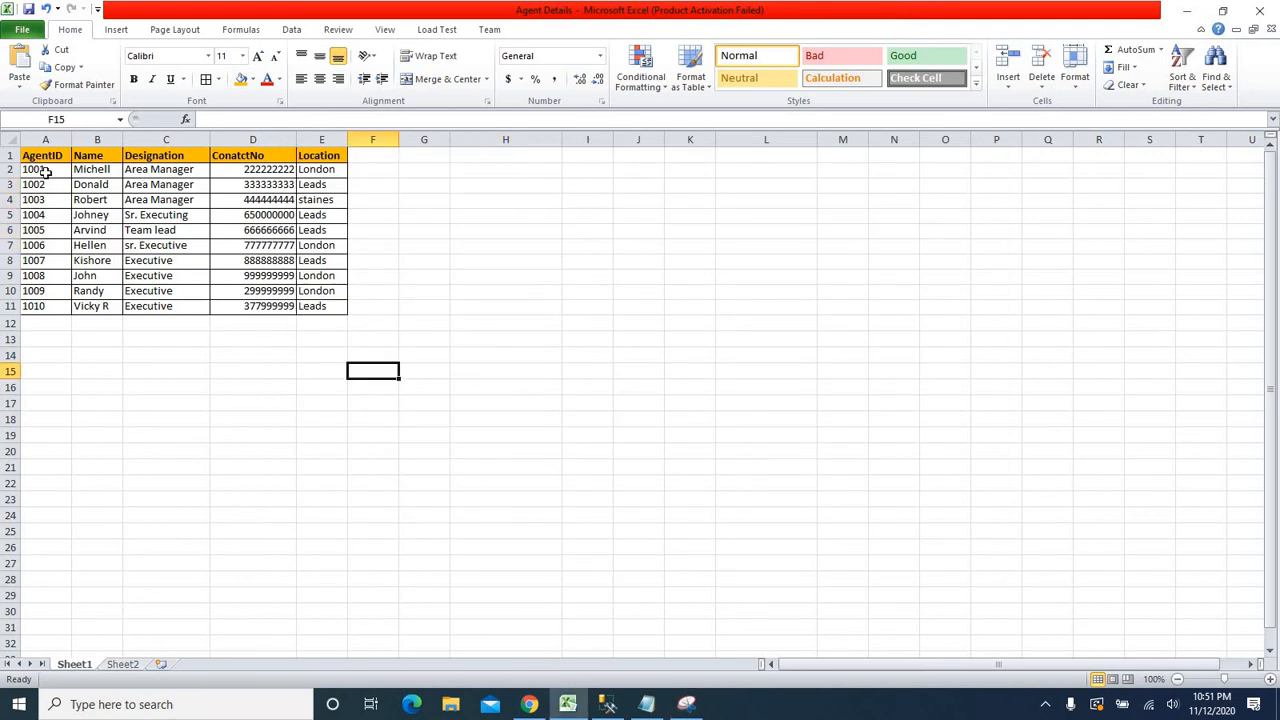
left_click(40, 171)
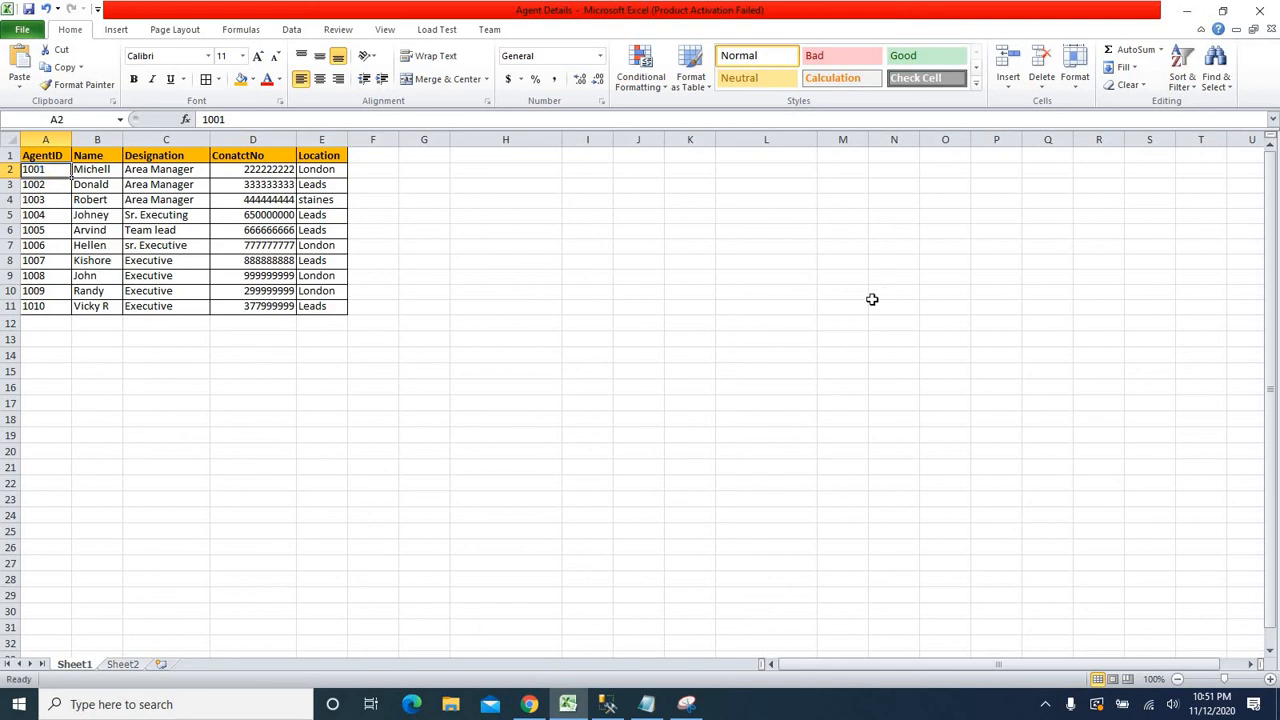
Switch to the browser and upload Agent Details.xlsx to the development container, overwriting the existing file
left_click(530, 707)
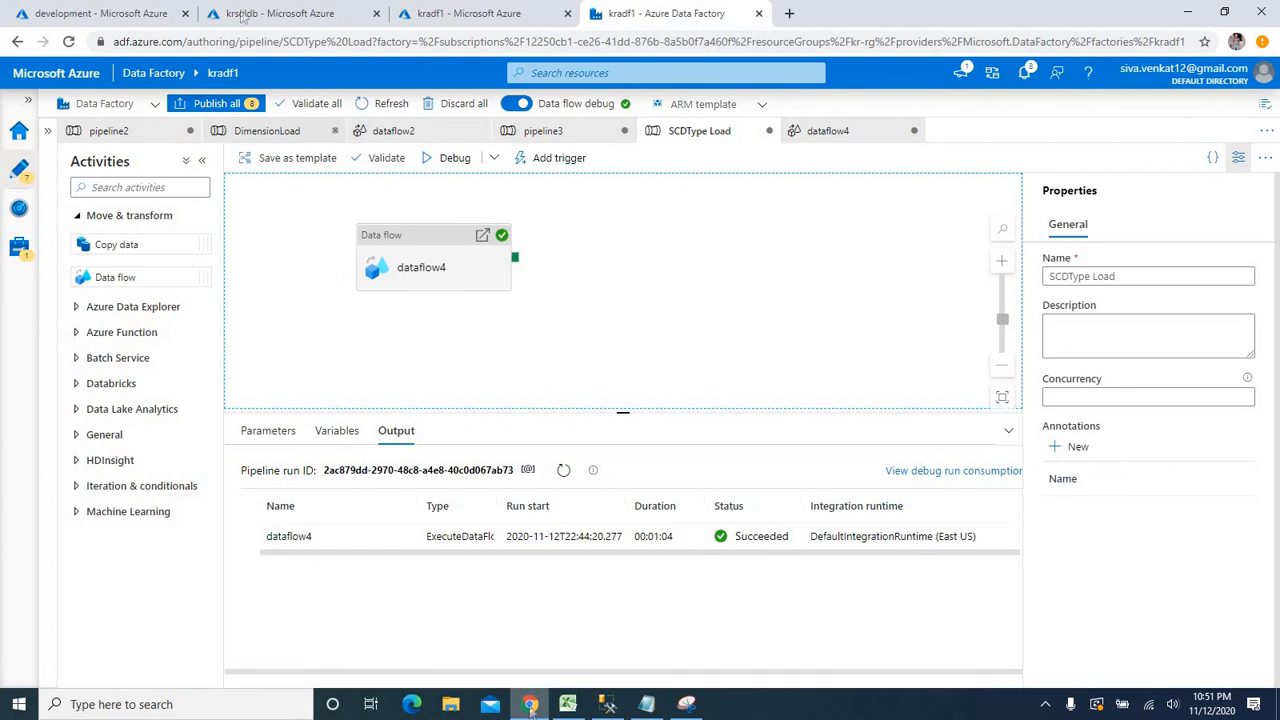
left_click(100, 13)
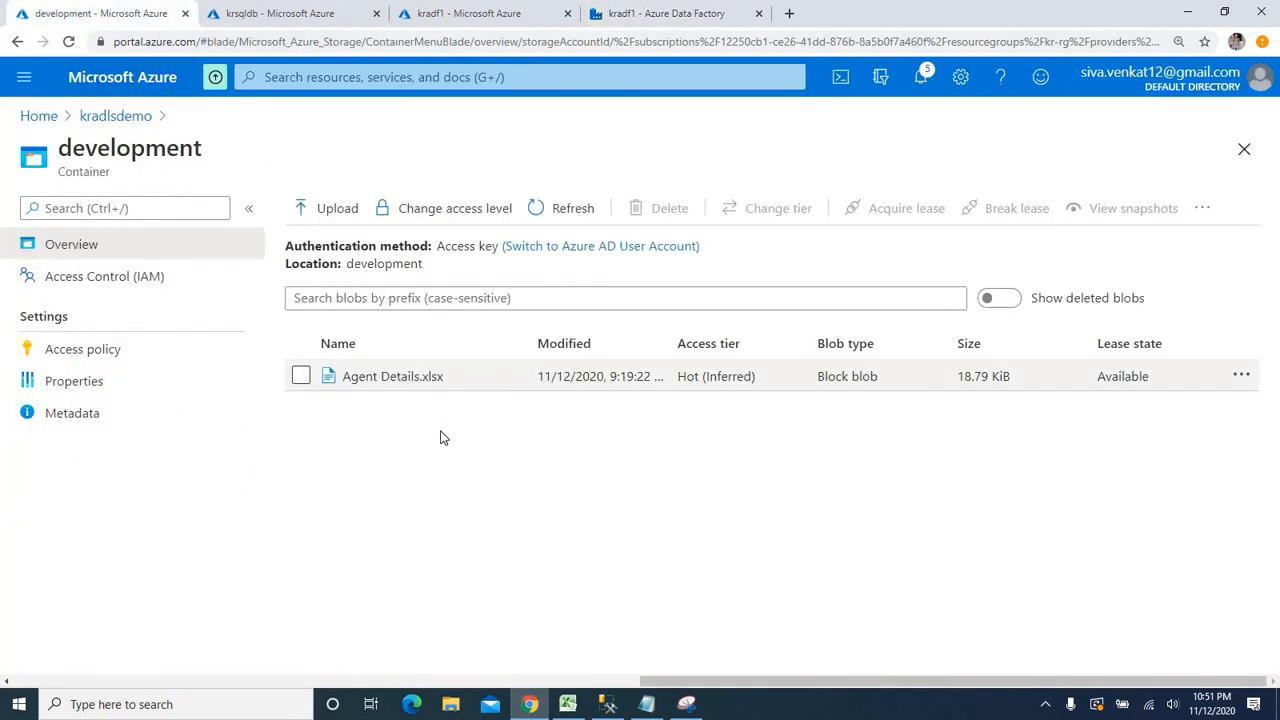
left_click(332, 210)
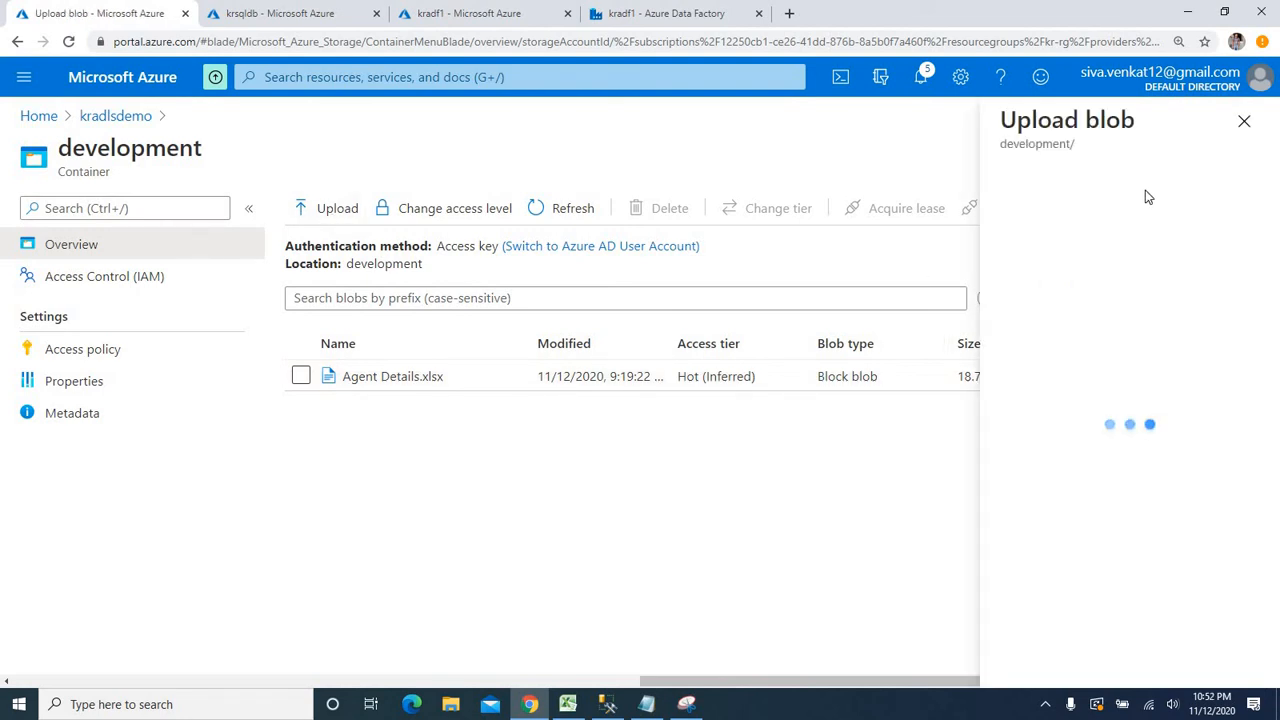
left_click(1242, 210)
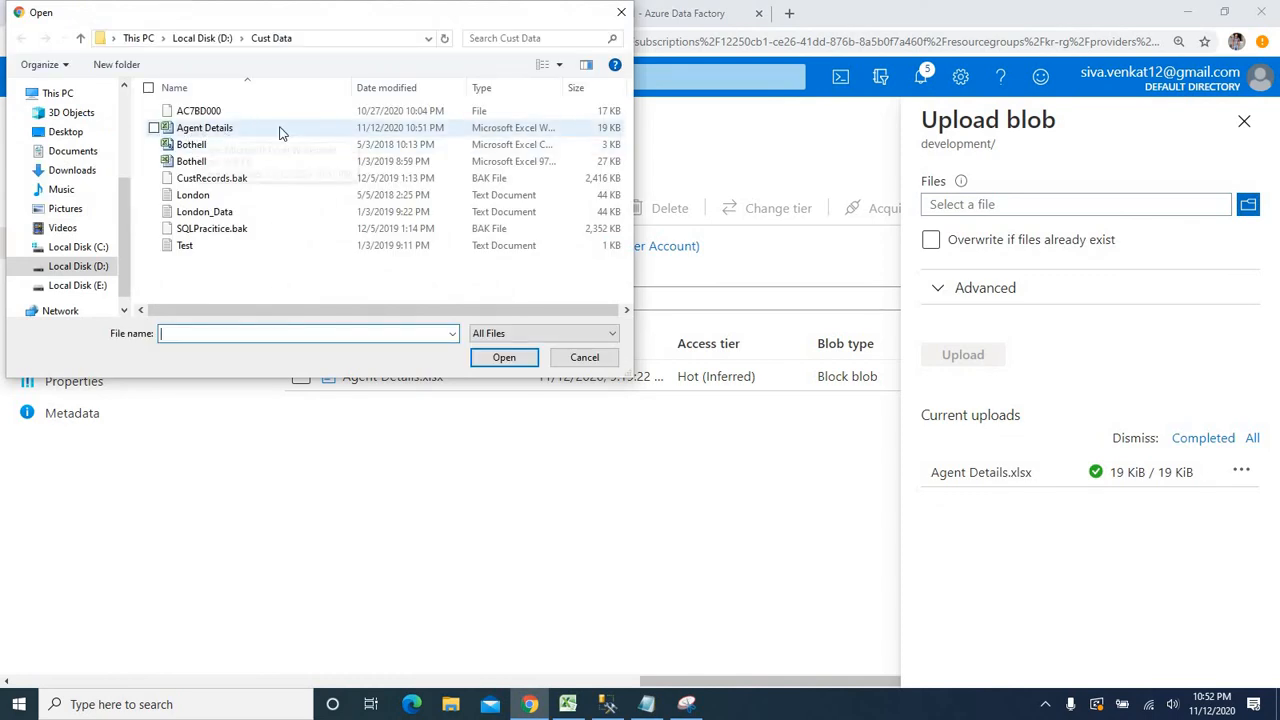
left_click(222, 134)
left_click(504, 357)
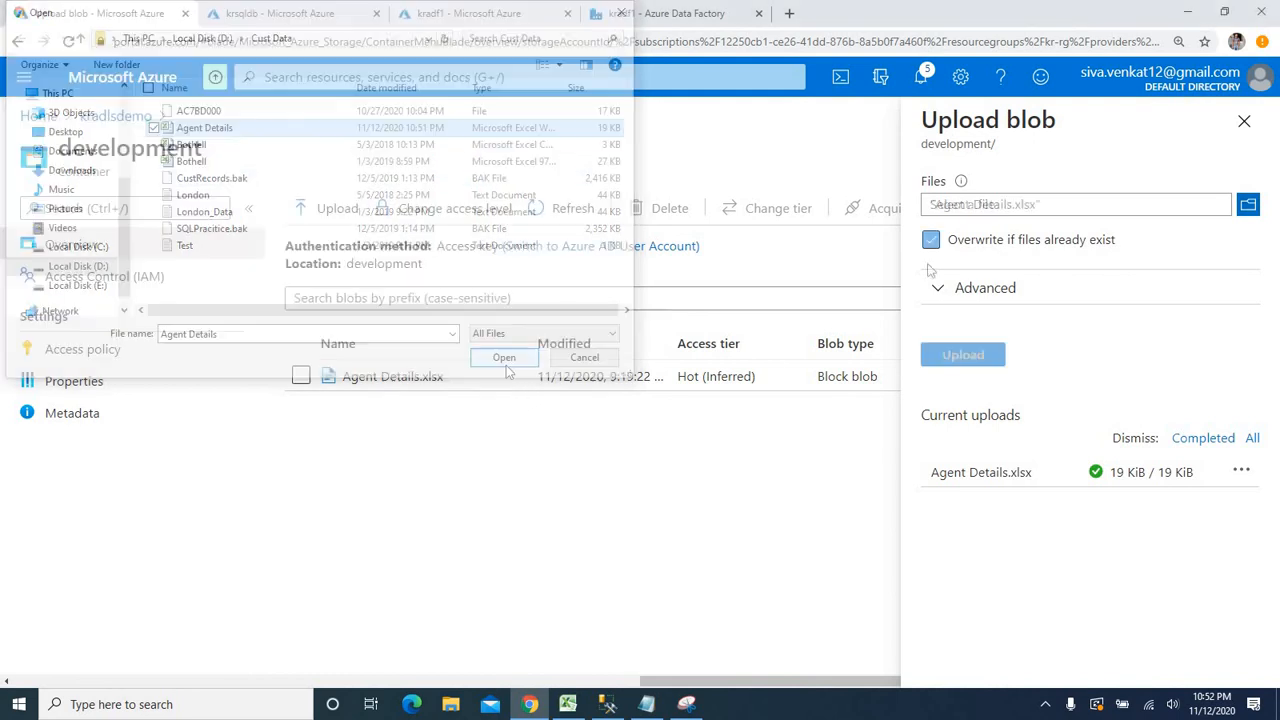
left_click(1010, 251)
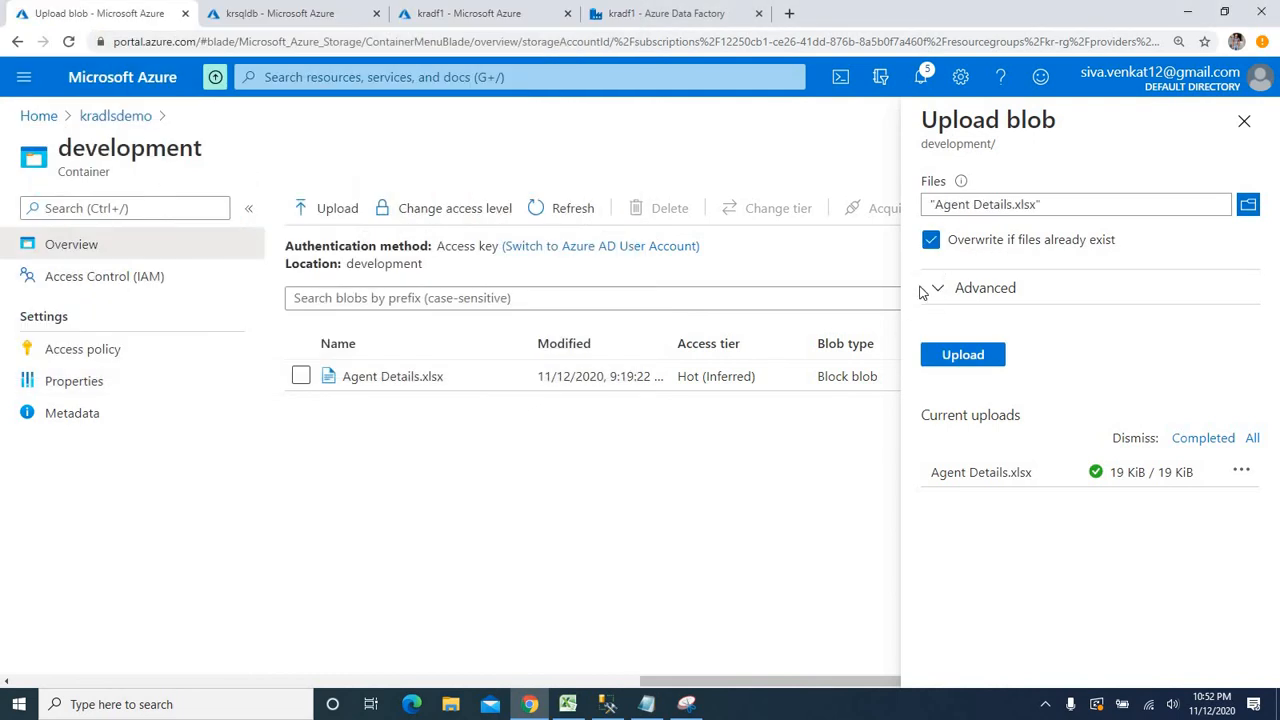
left_click(960, 357)
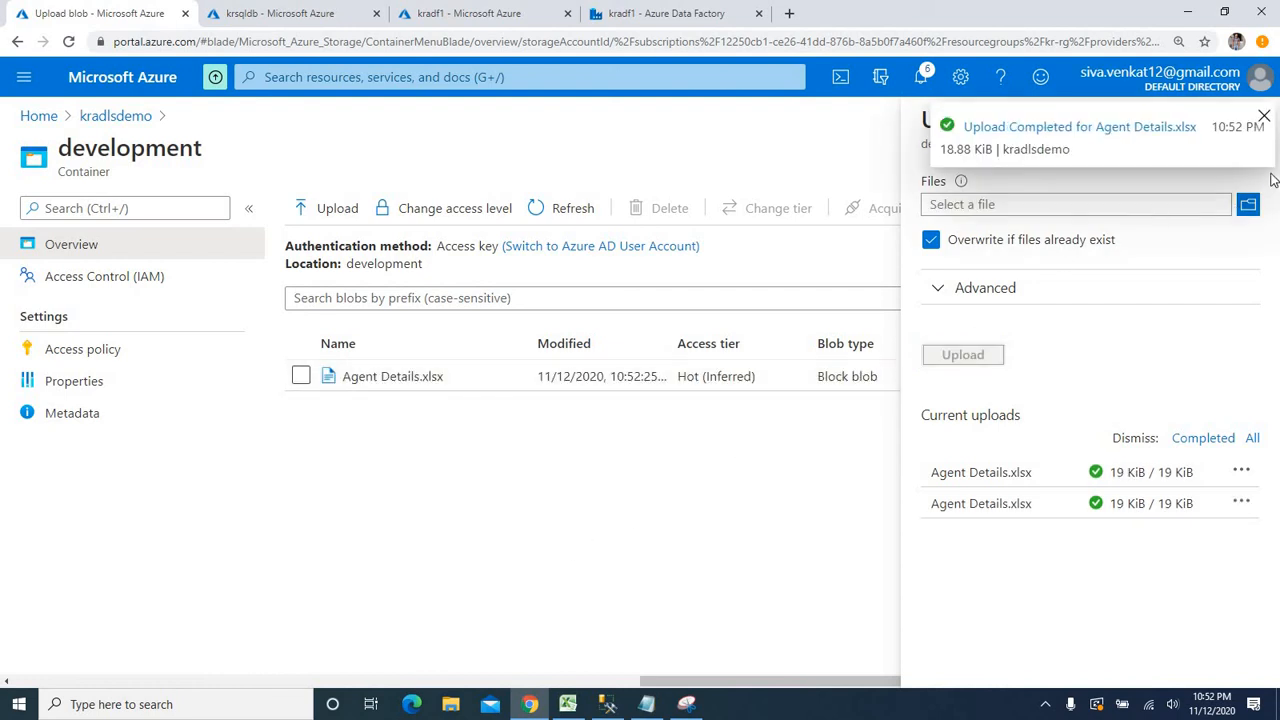
left_click(1264, 118)
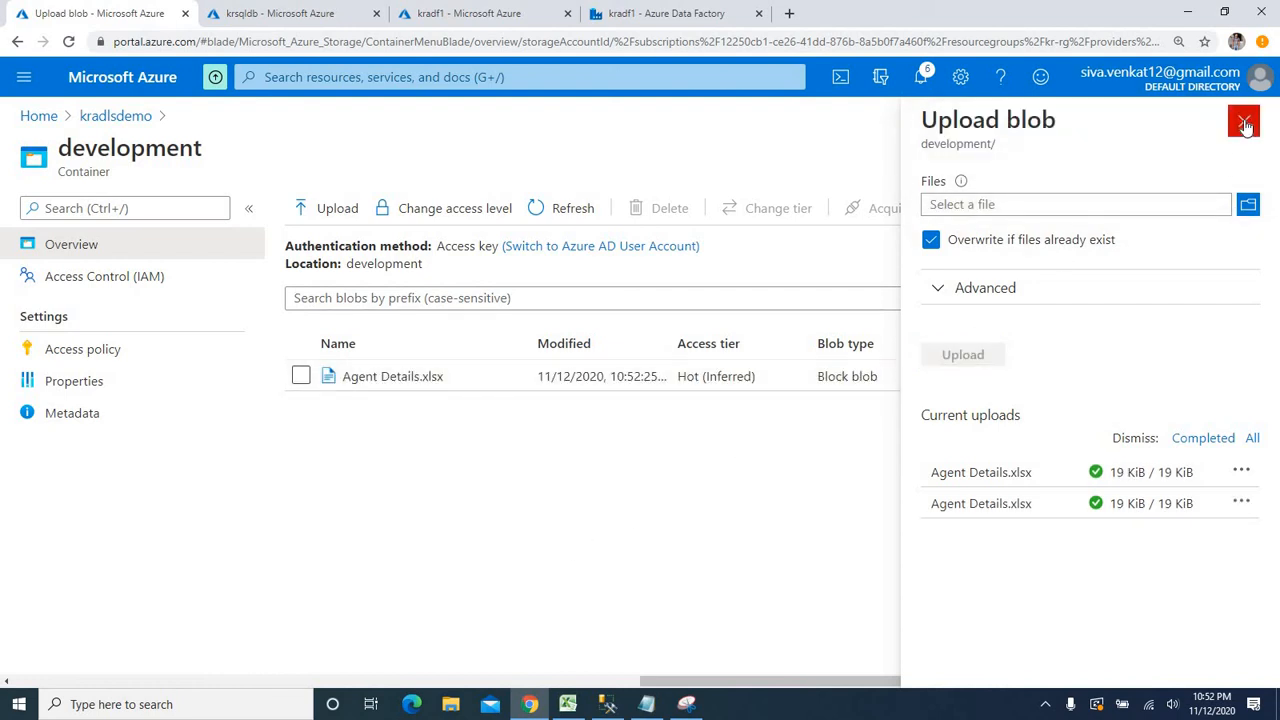
left_click(1244, 121)
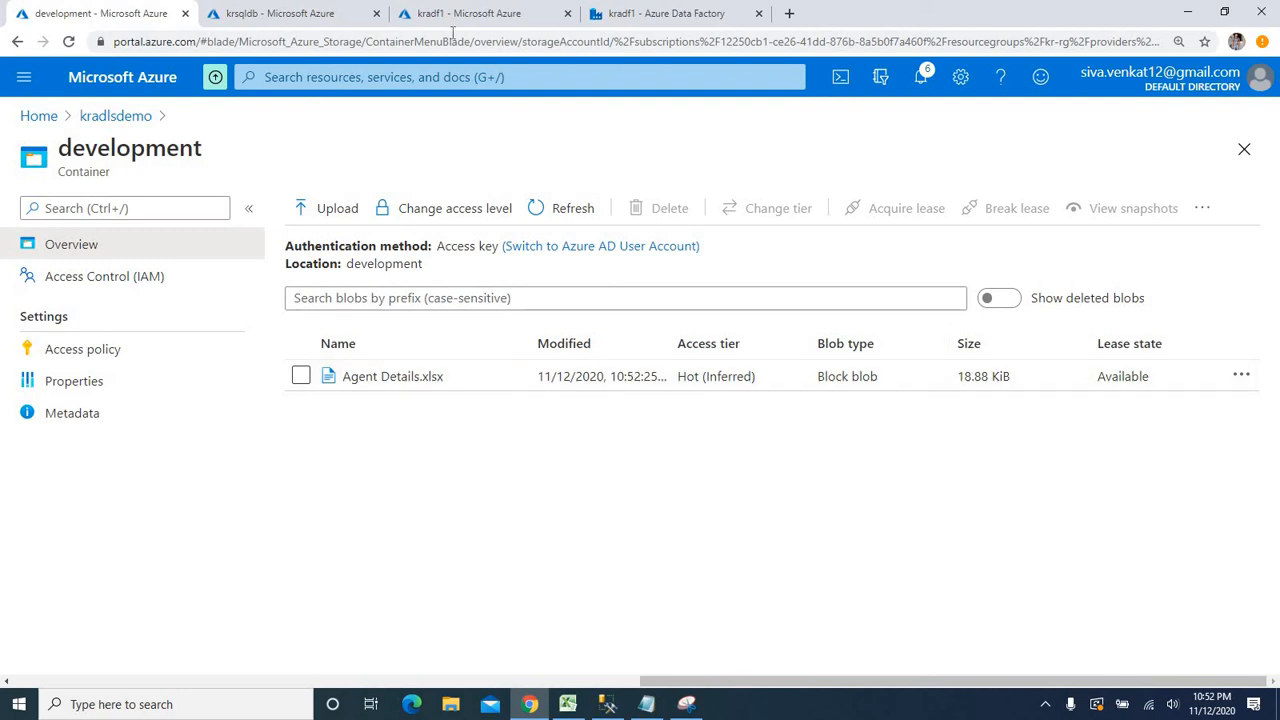
Run the SCDType Load pipeline in debug mode and requery dim_agent in SQL Server Management Studio
left_click(626, 14)
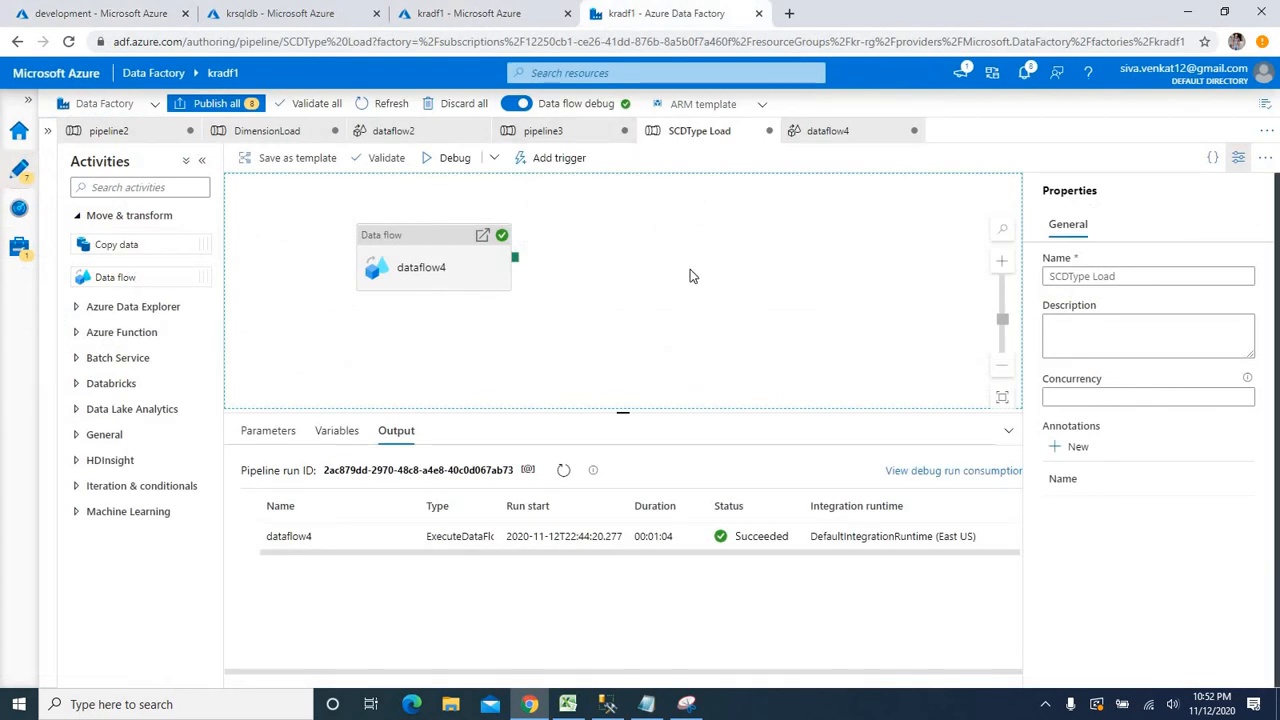
left_click(452, 158)
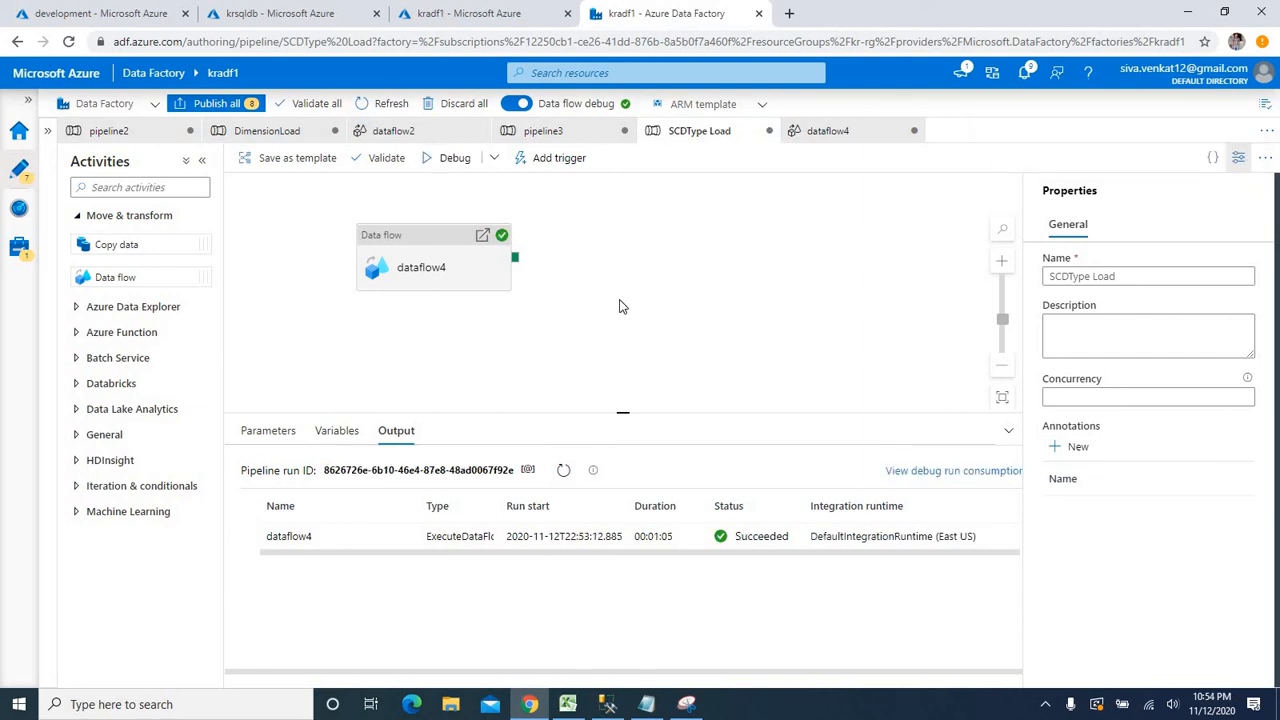
left_click(606, 704)
left_click(222, 64)
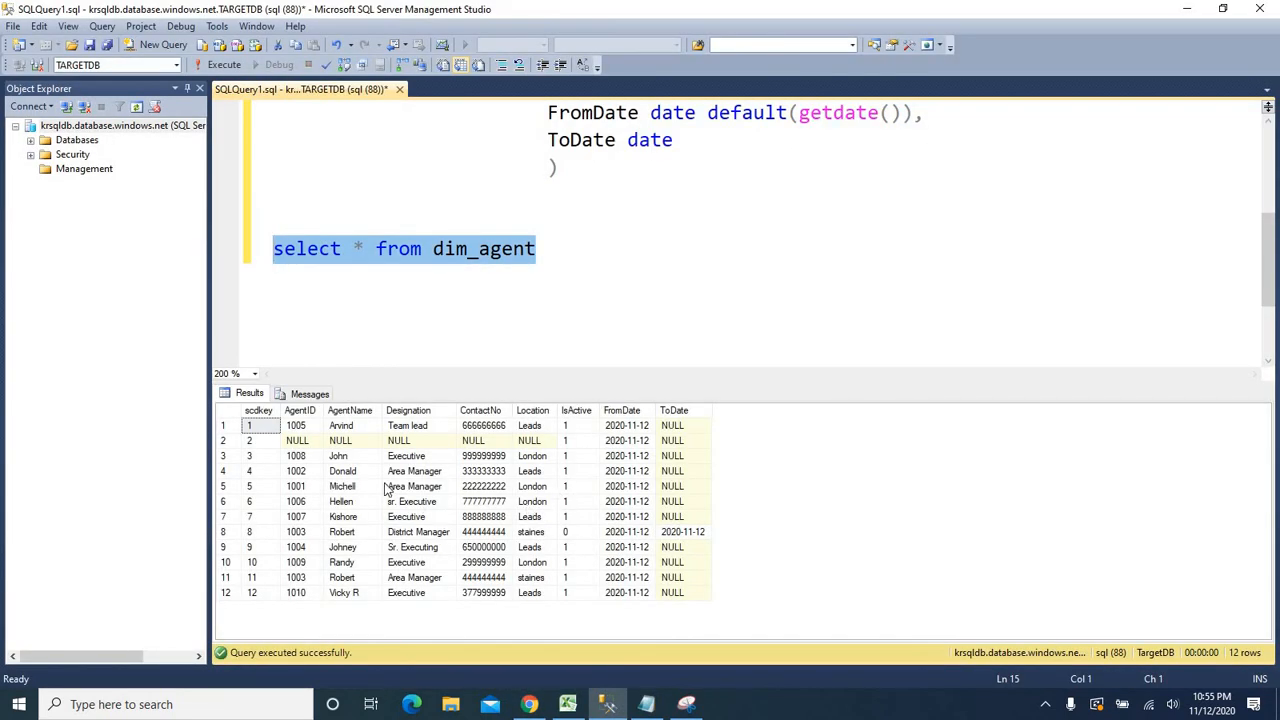
Bring up the captured agent table in Snipping Tool and place it clear of the query results
left_click(686, 704)
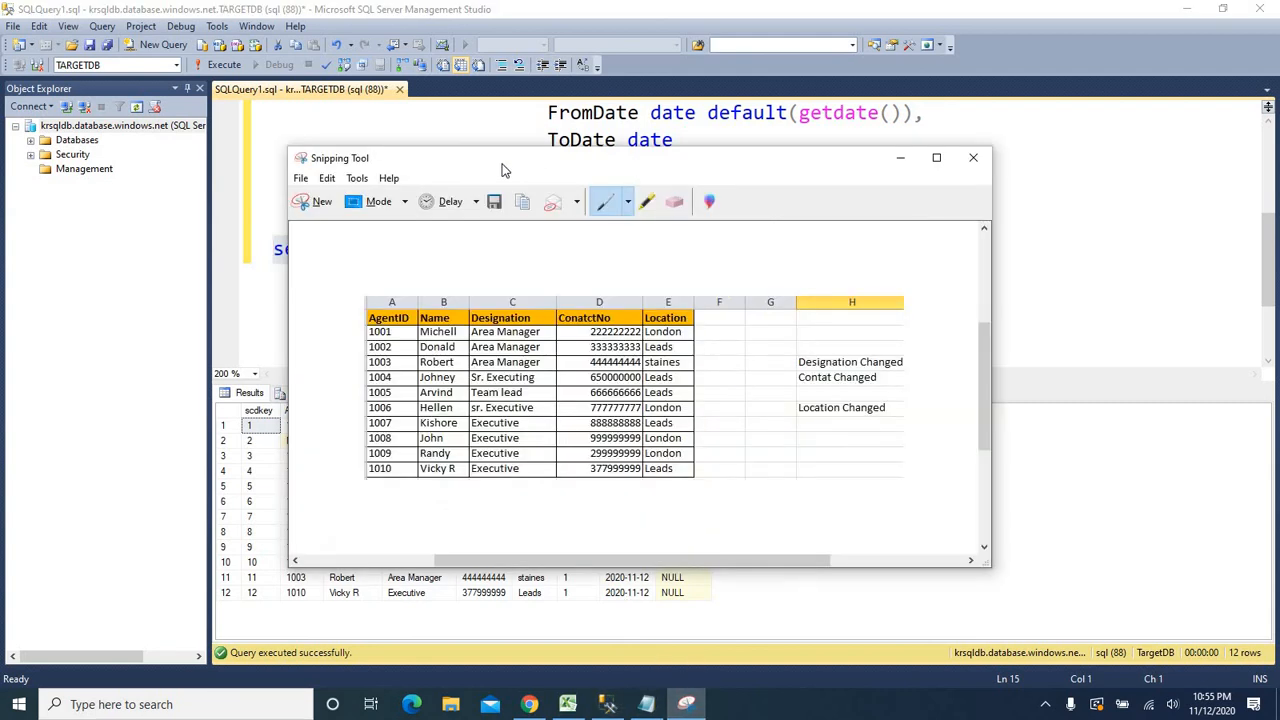
left_click_drag(557, 168, 906, 216)
left_click_drag(876, 277, 609, 103)
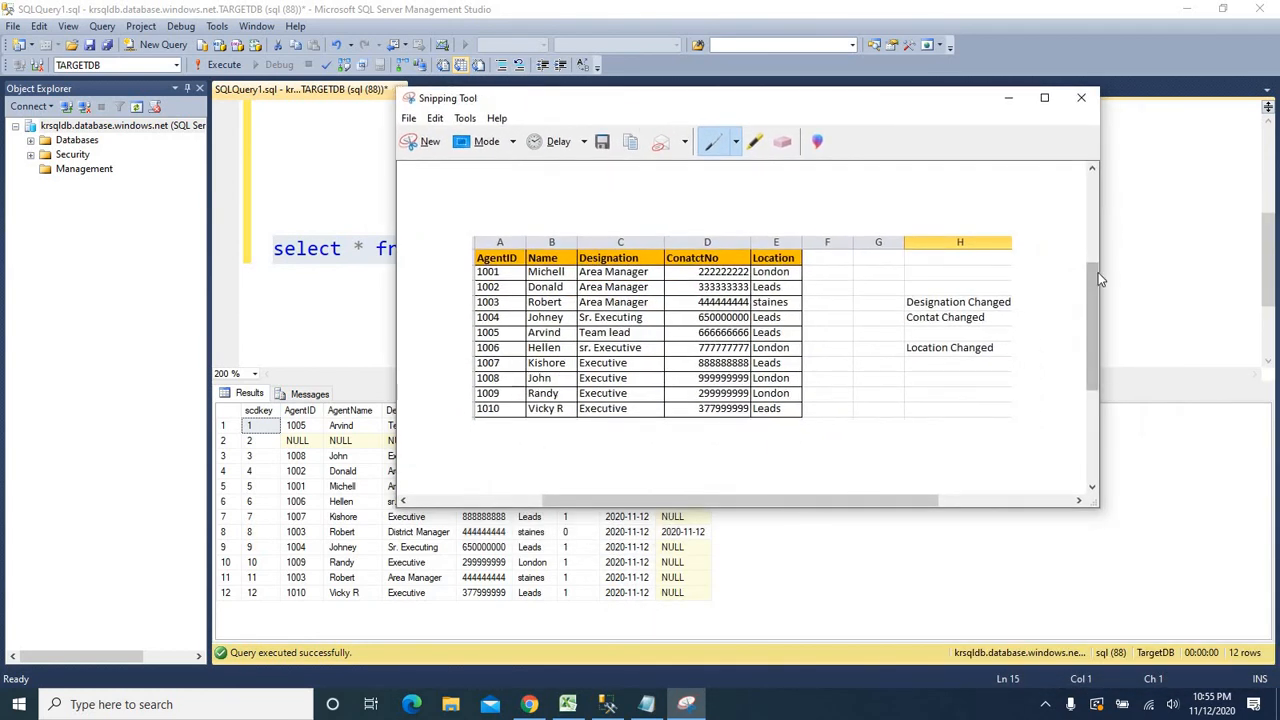
left_click_drag(1103, 262, 996, 250)
left_click_drag(680, 98, 982, 22)
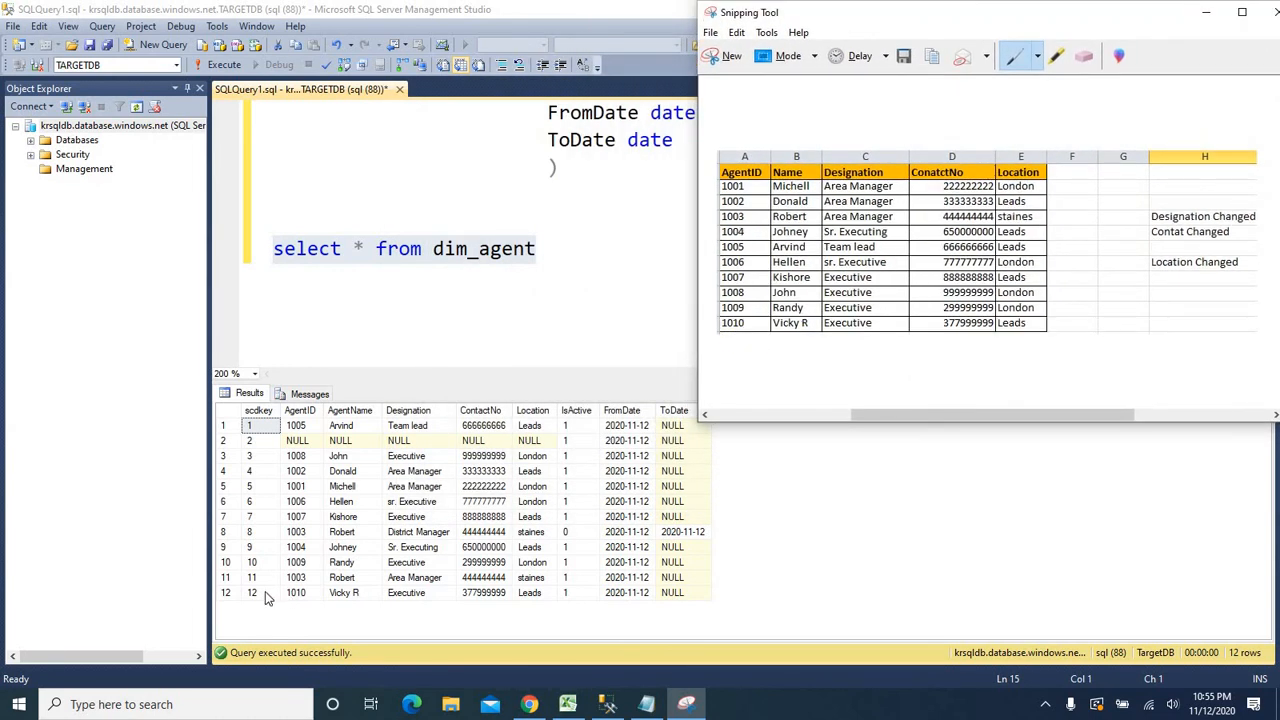
Check the dim_agent results in row 12 for the added agent and in rows 8 and 11 for the designation change against the captured table
left_click(229, 593)
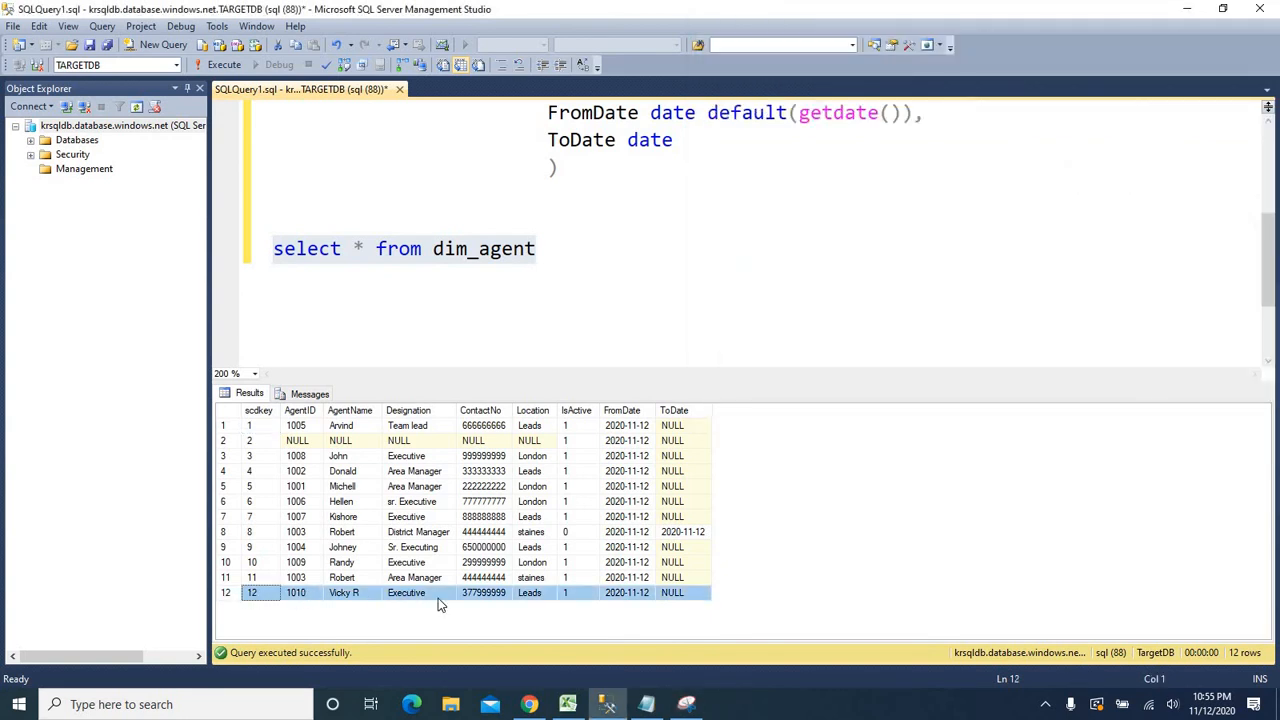
left_click(686, 704)
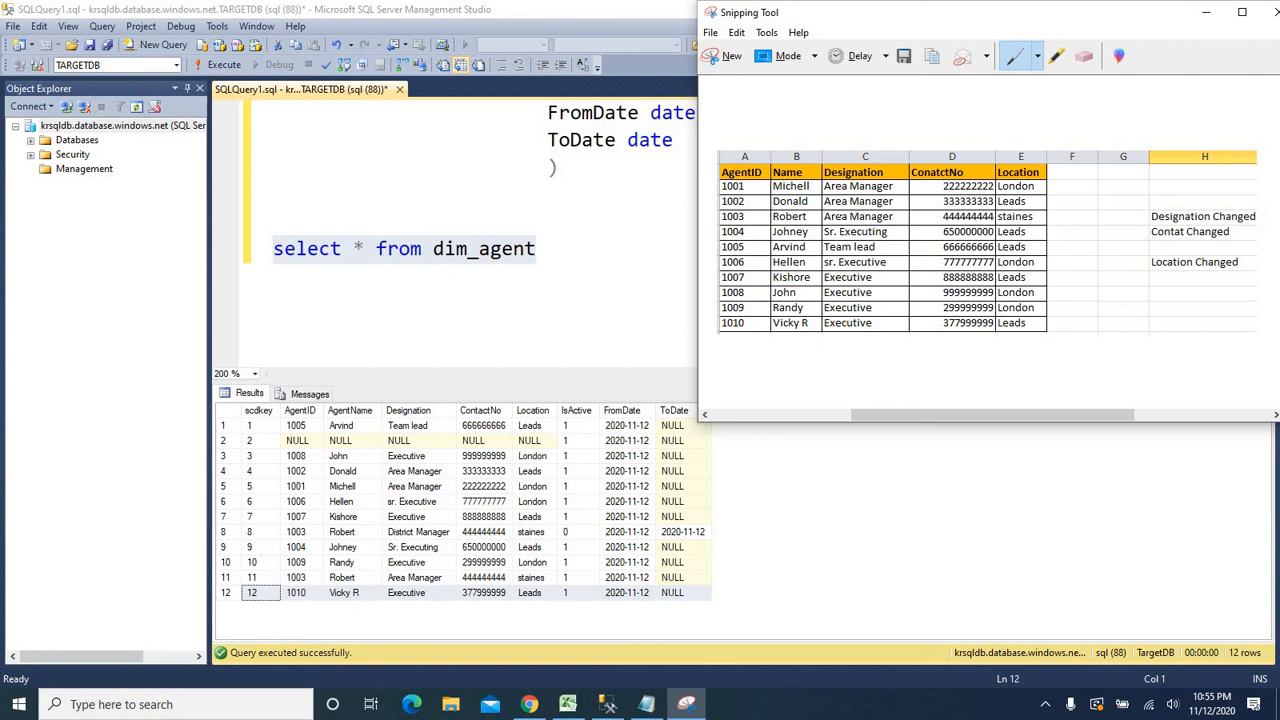
left_click(416, 534)
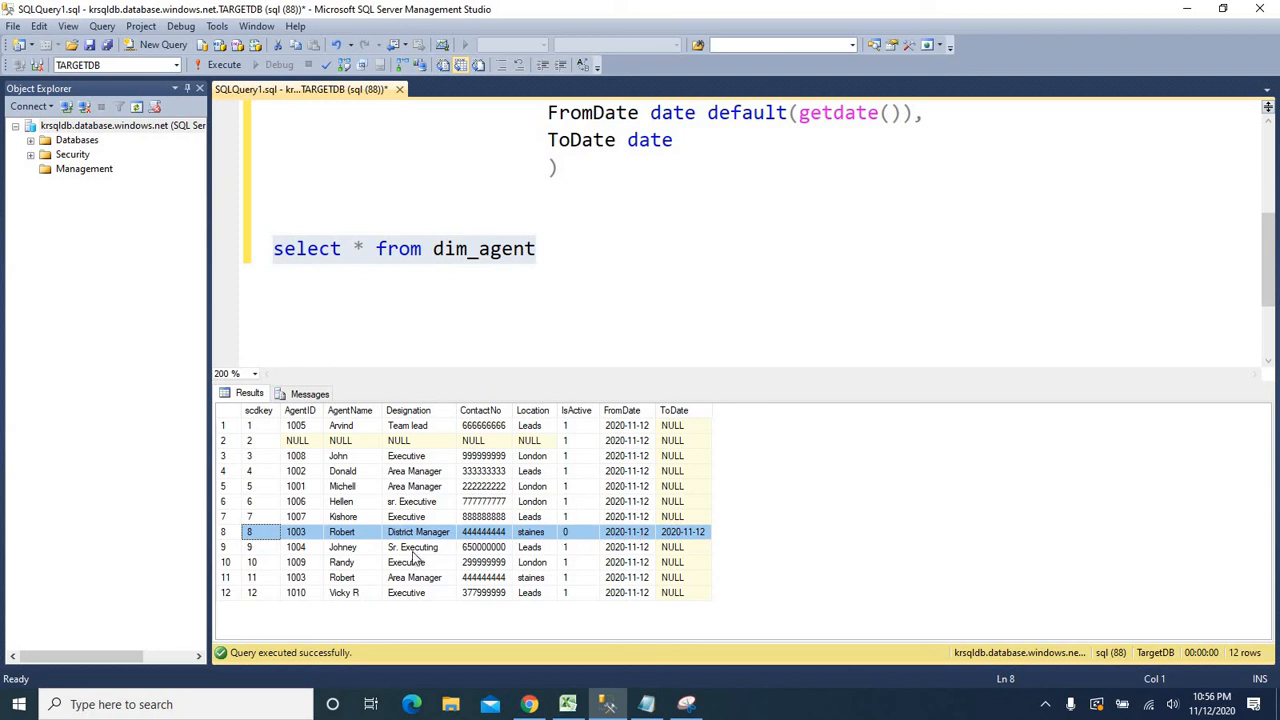
left_click(225, 579)
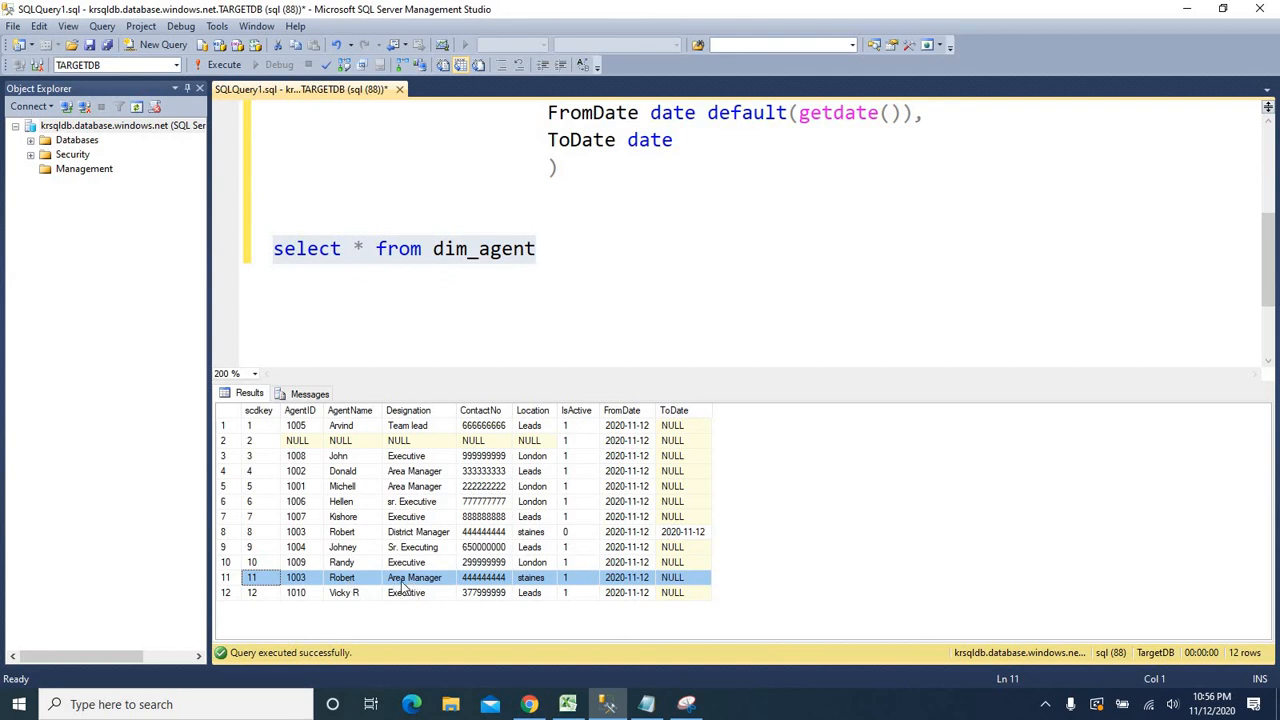
left_click(698, 581)
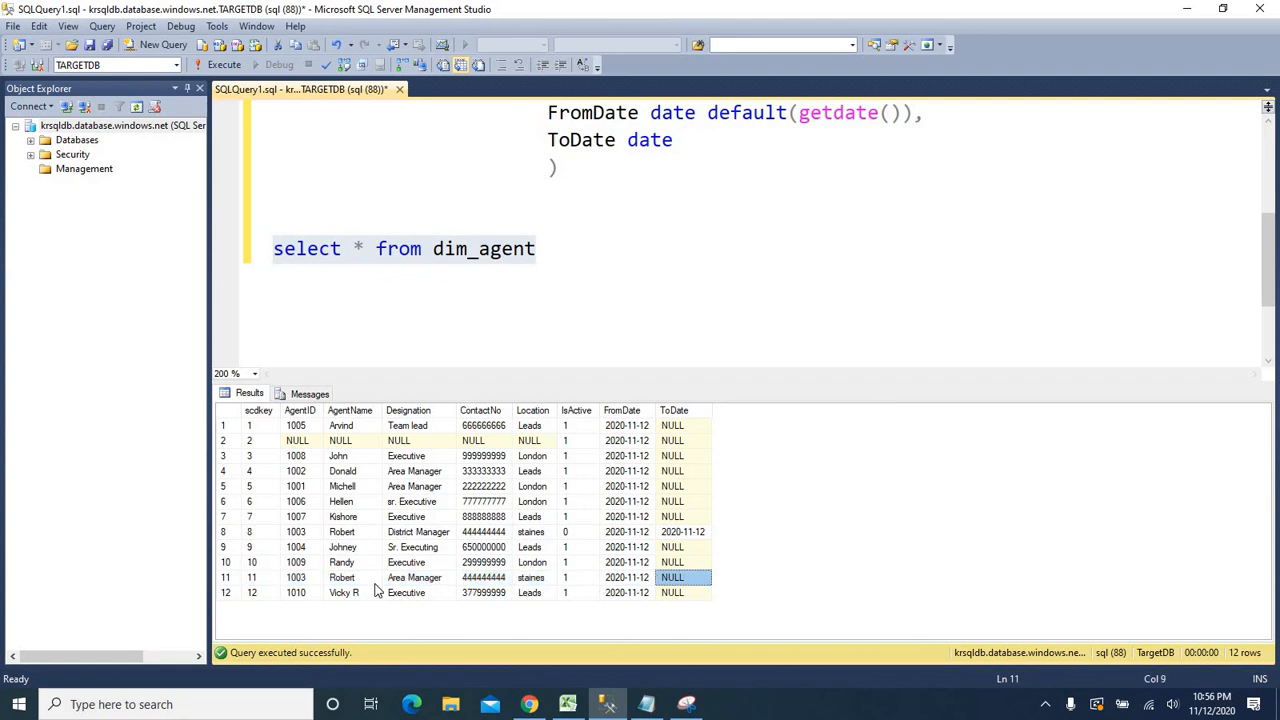
Compare the Sr. Executing agent's contact number in dim_agent with the captured table and the Excel worksheet
left_click(686, 704)
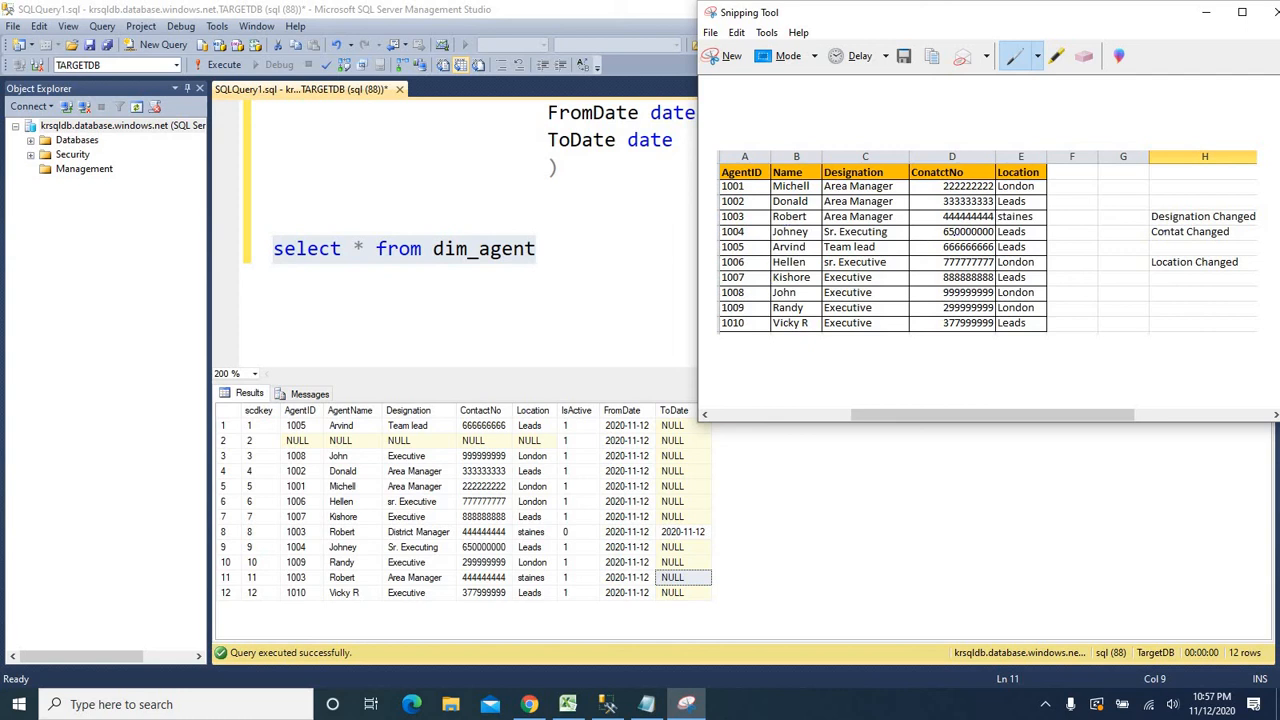
left_click(340, 488)
left_click(338, 456)
left_click(225, 547)
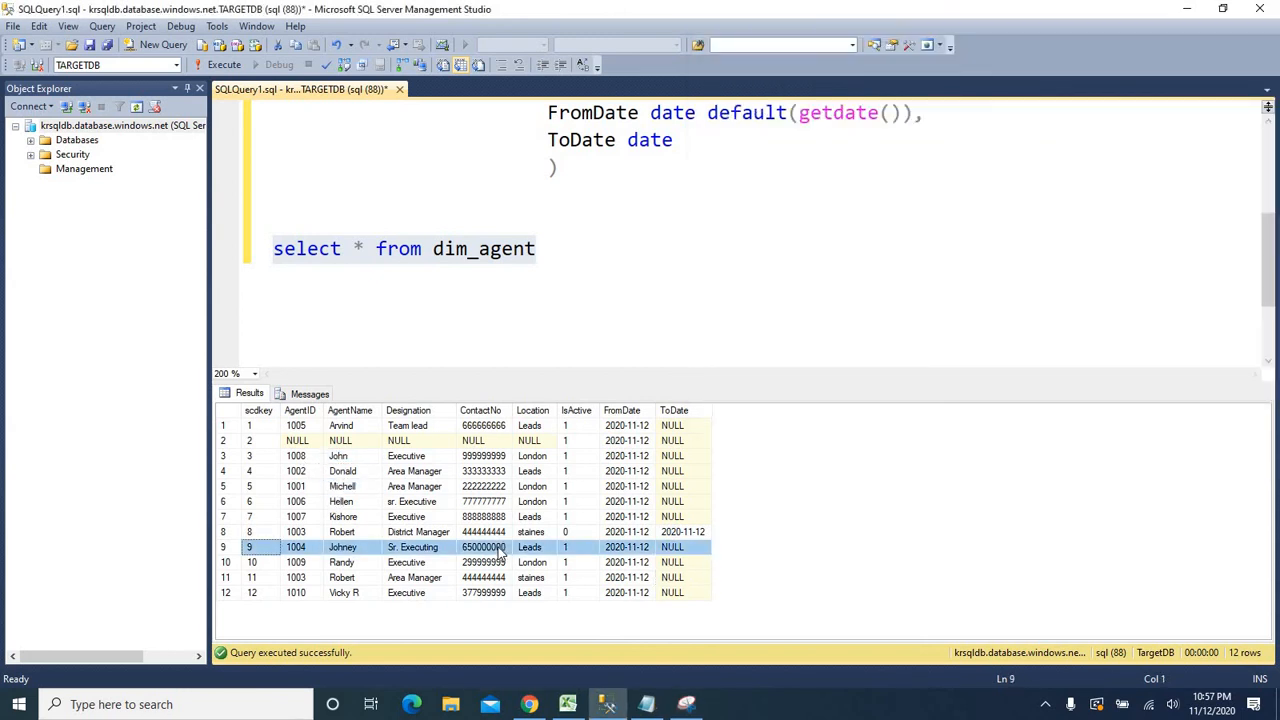
left_click(567, 704)
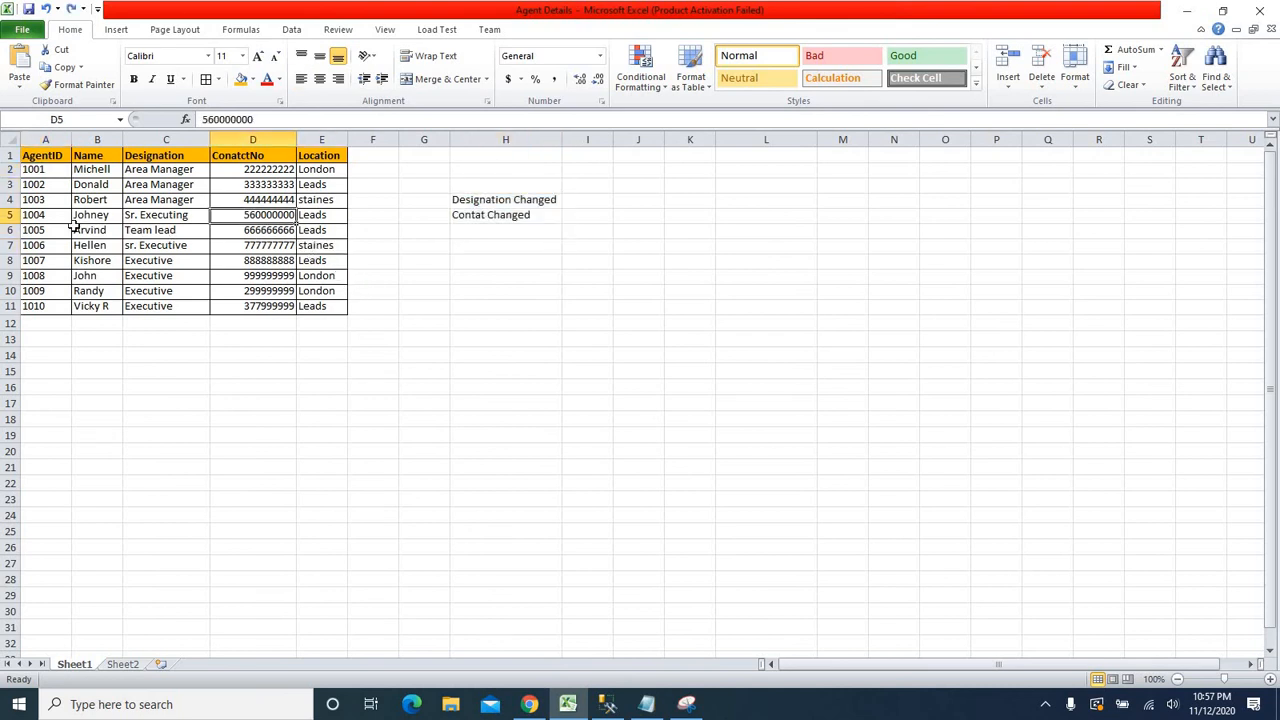
left_click(8, 215)
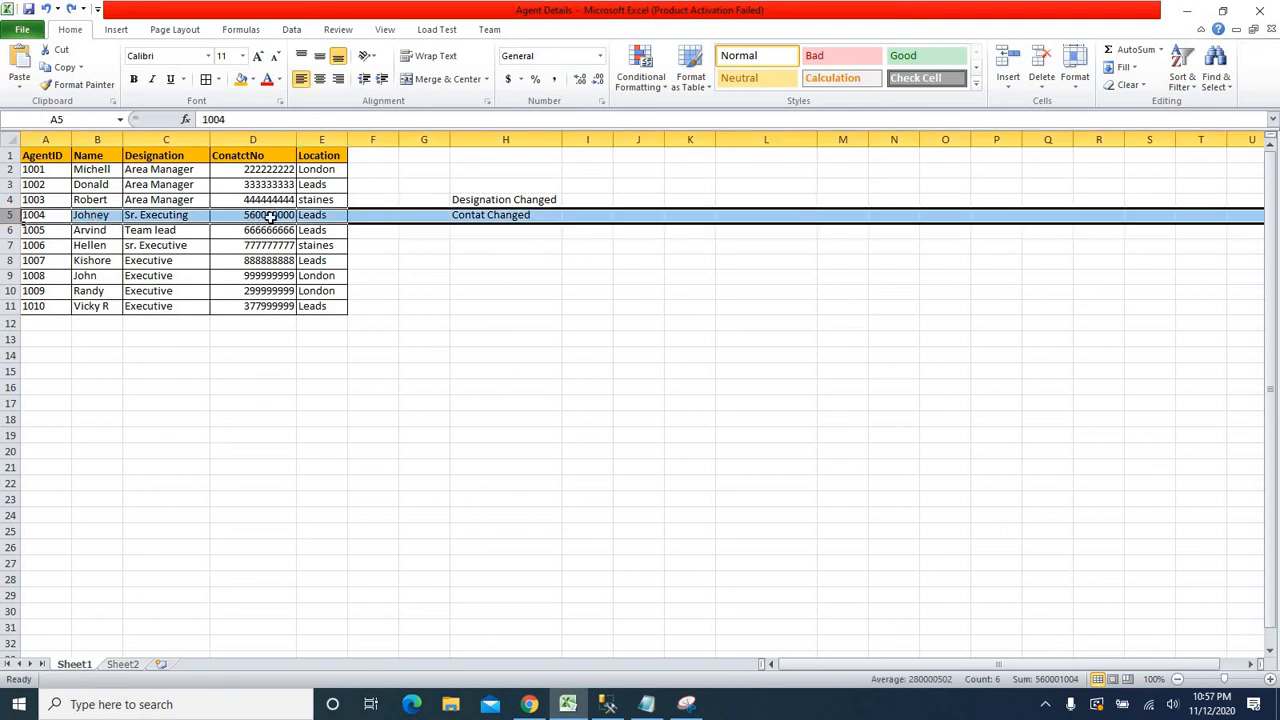
key("alt+Tab")
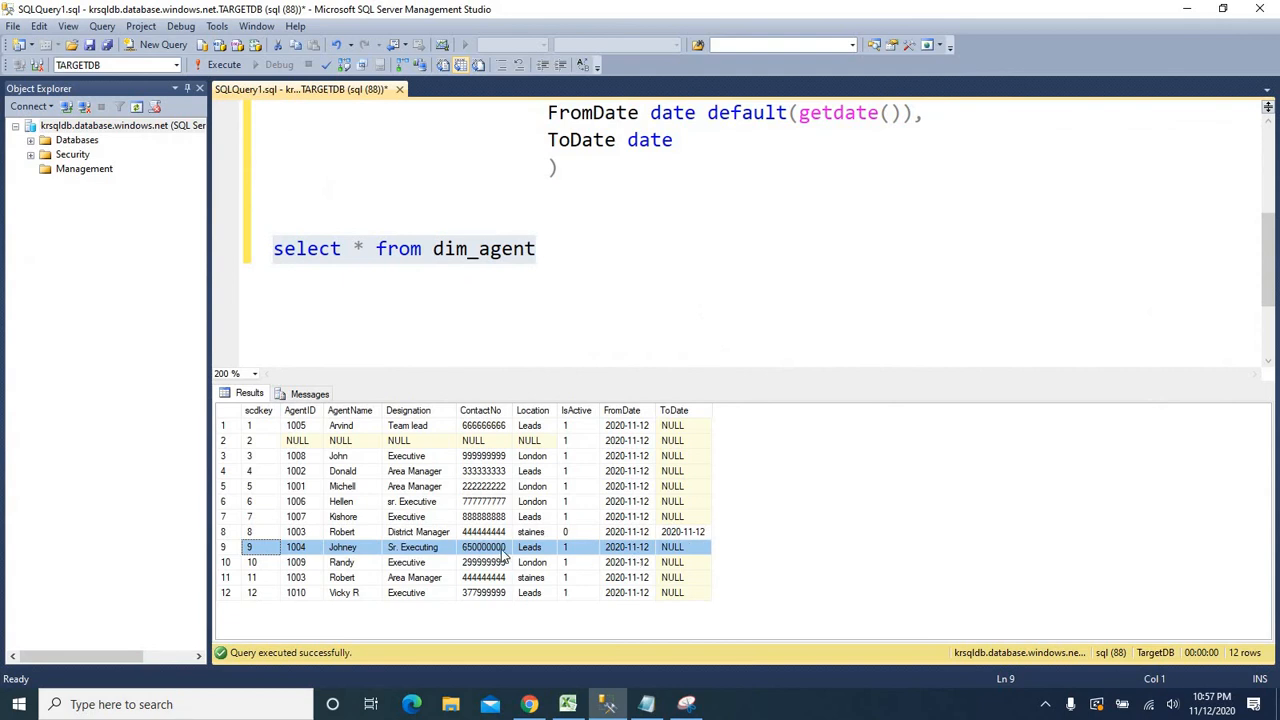
key("alt+Tab")
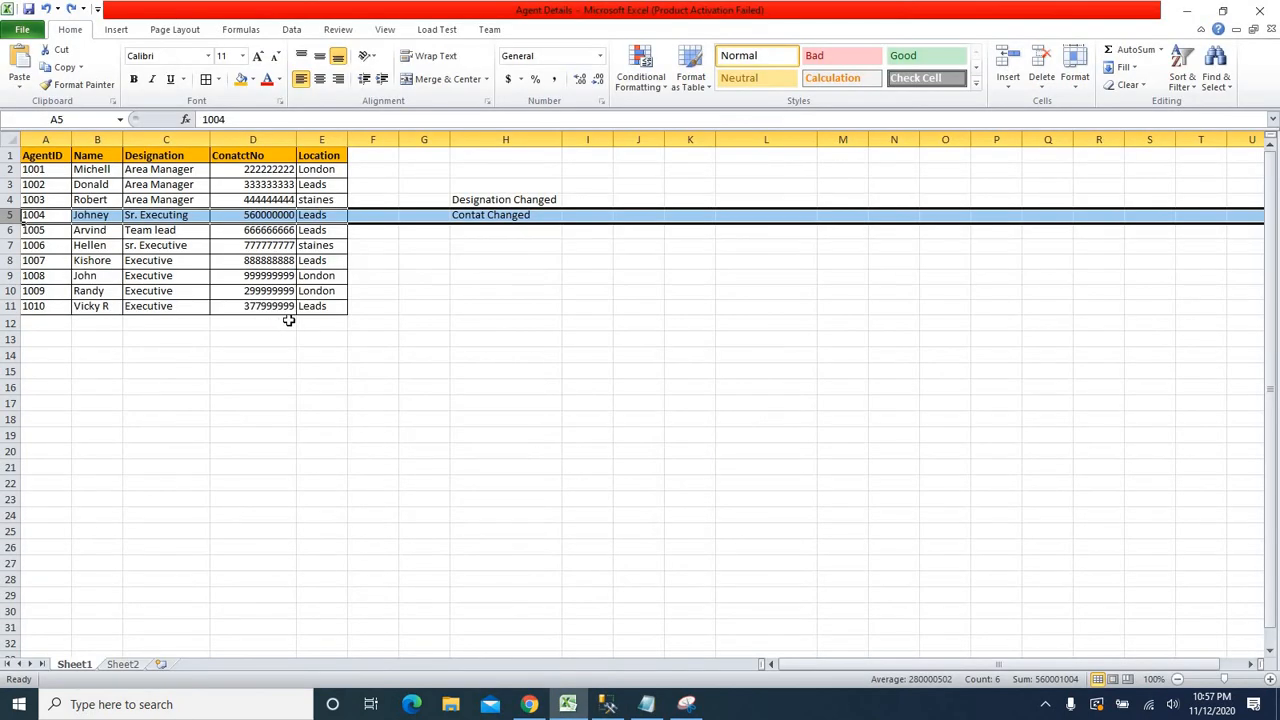
Undo the remaining change notes in column H and the designation edit in cell C4
key("ctrl+z")
key("ctrl+z")
key("ctrl+z")
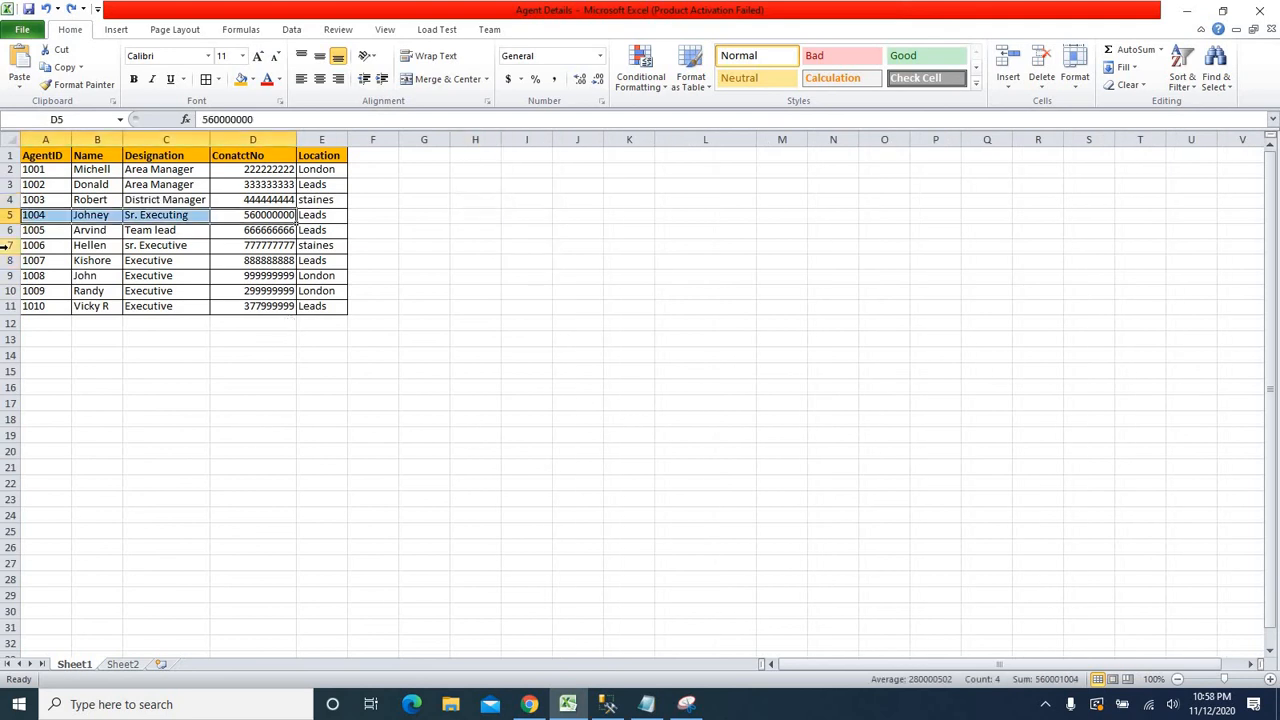
Compare the location in worksheet cell E7 with the matching agent's record in row 6 of the dim_agent results
left_click(10, 246)
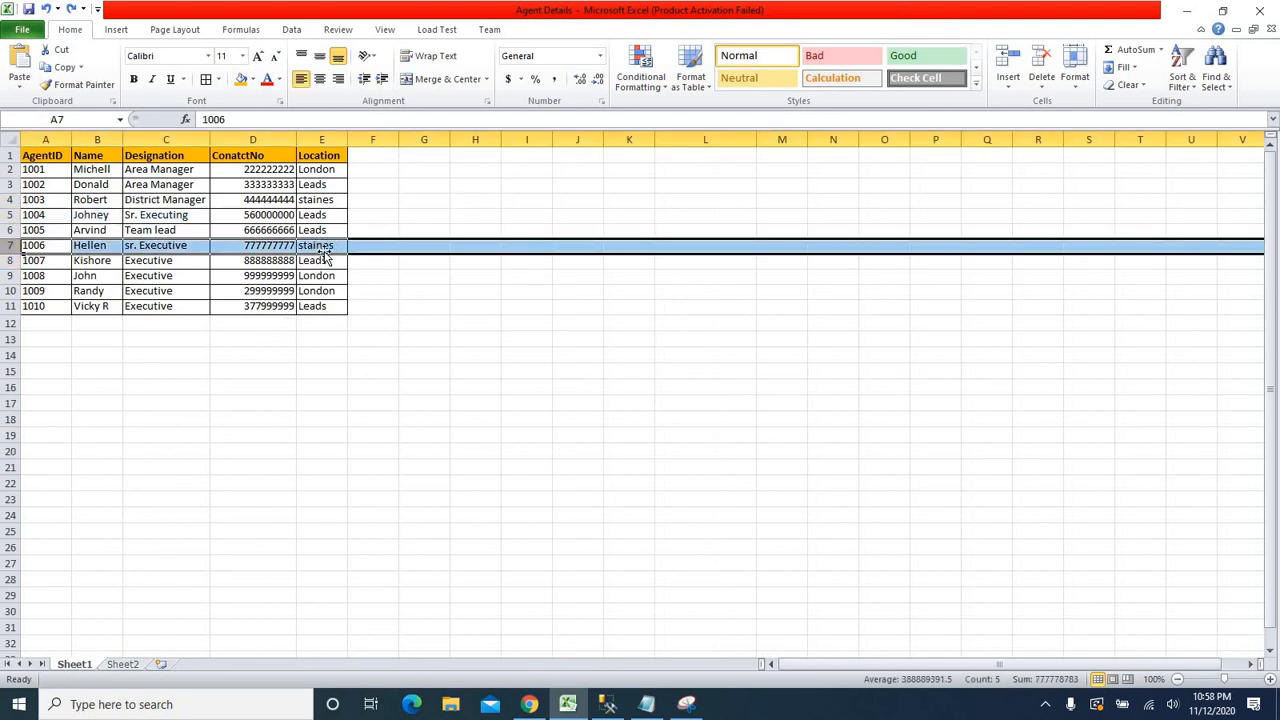
key("alt+Tab")
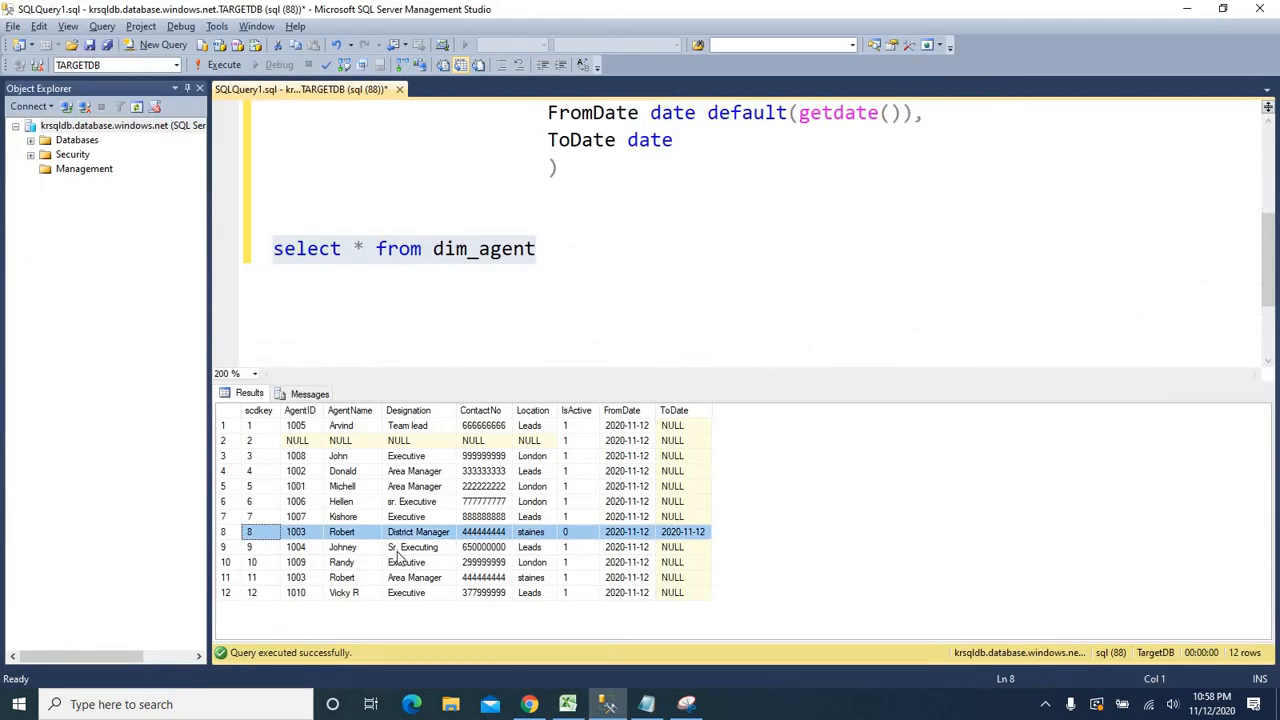
key("alt+Tab")
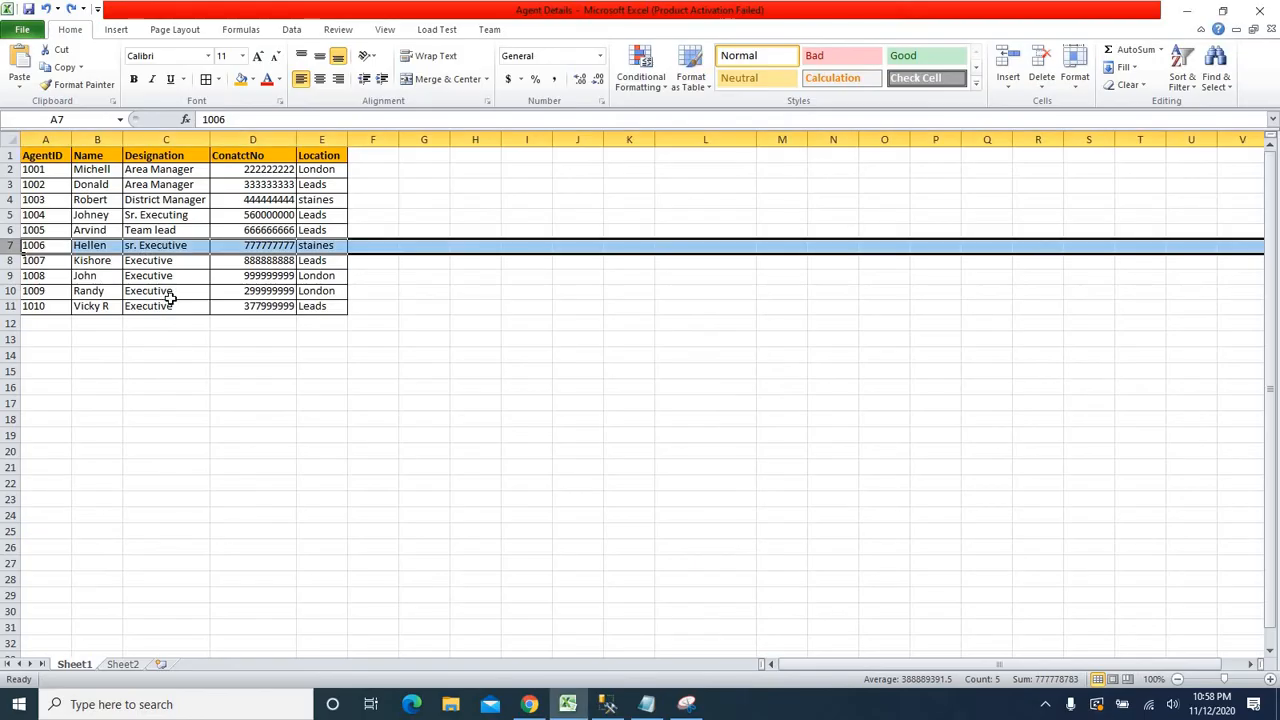
left_click(325, 245)
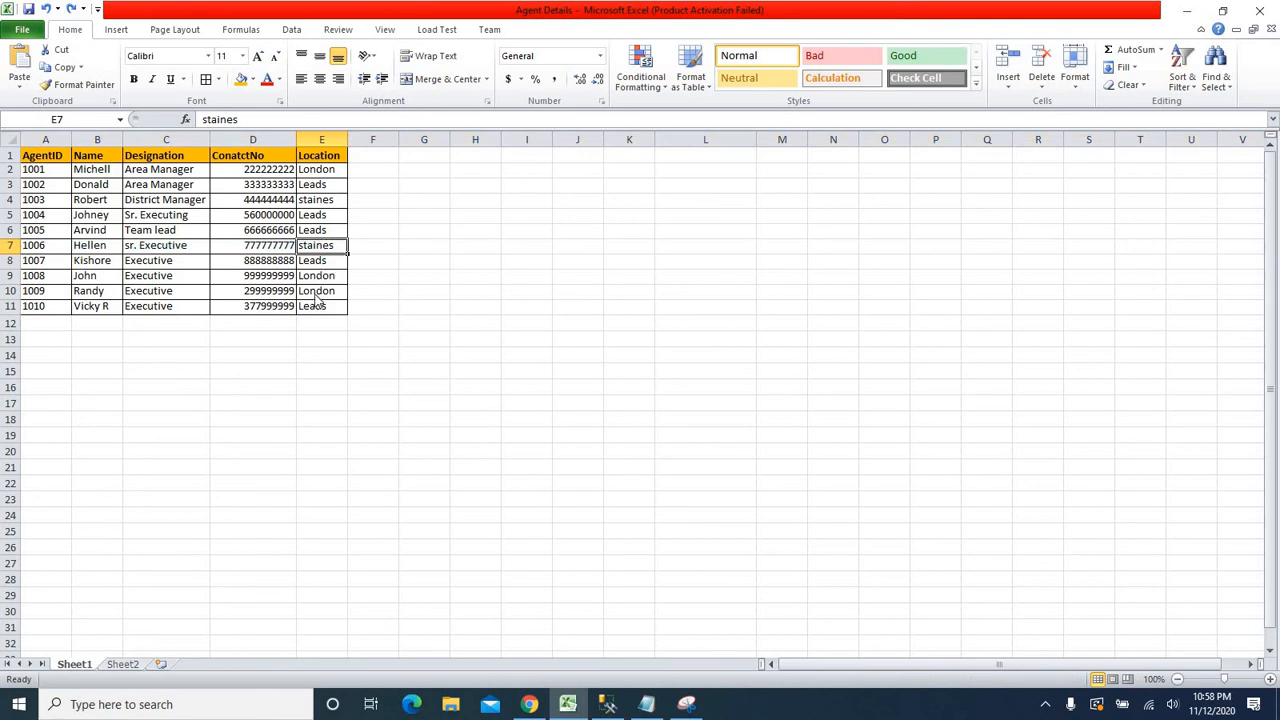
key("alt+Tab")
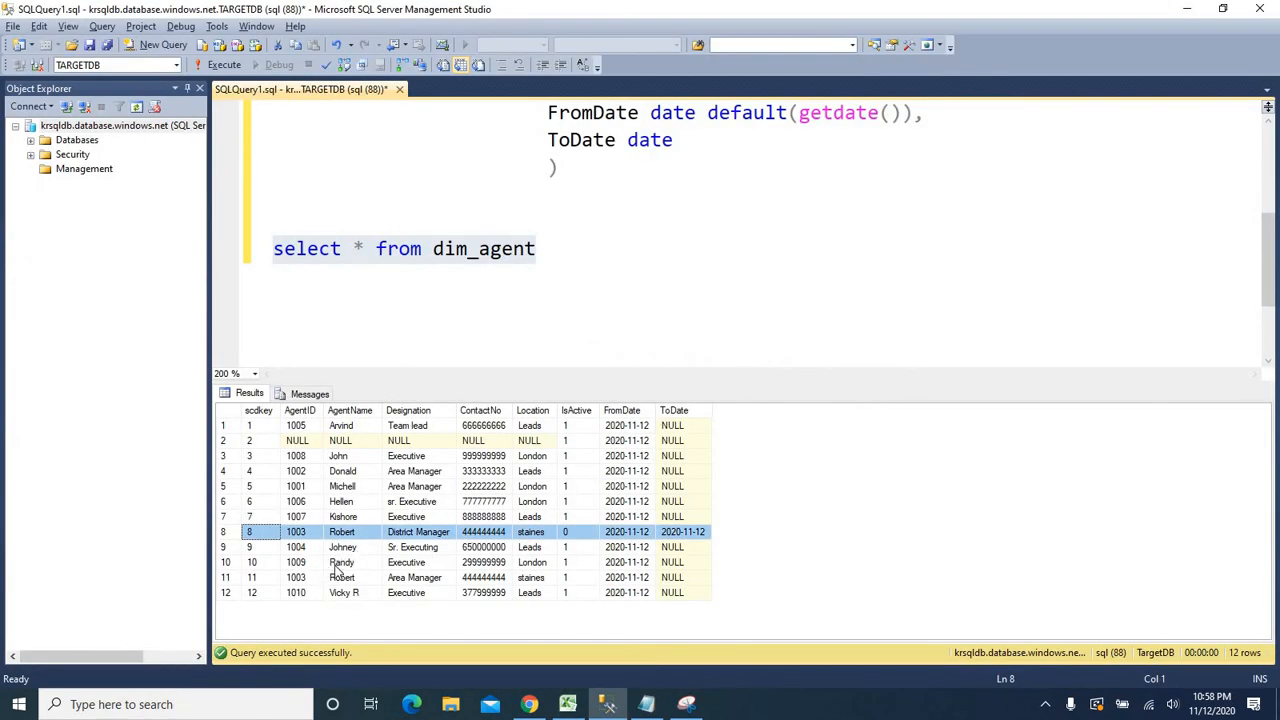
left_click(226, 501)
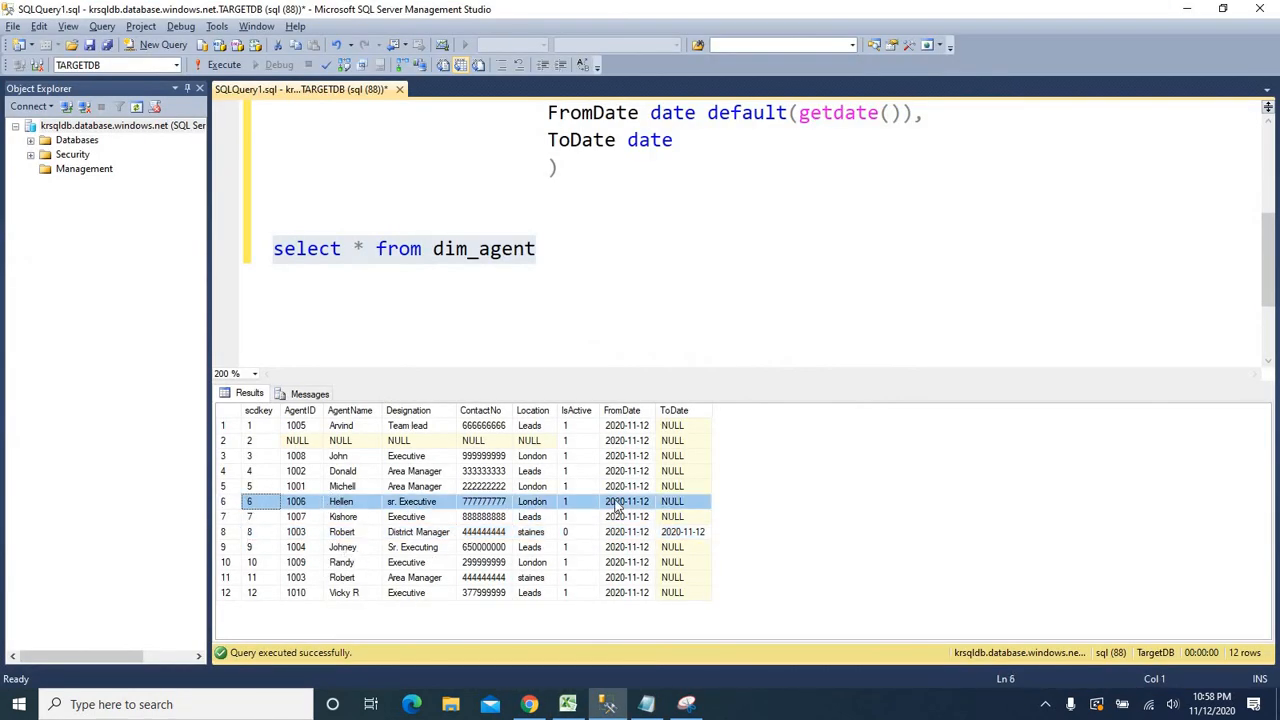
left_click(528, 503)
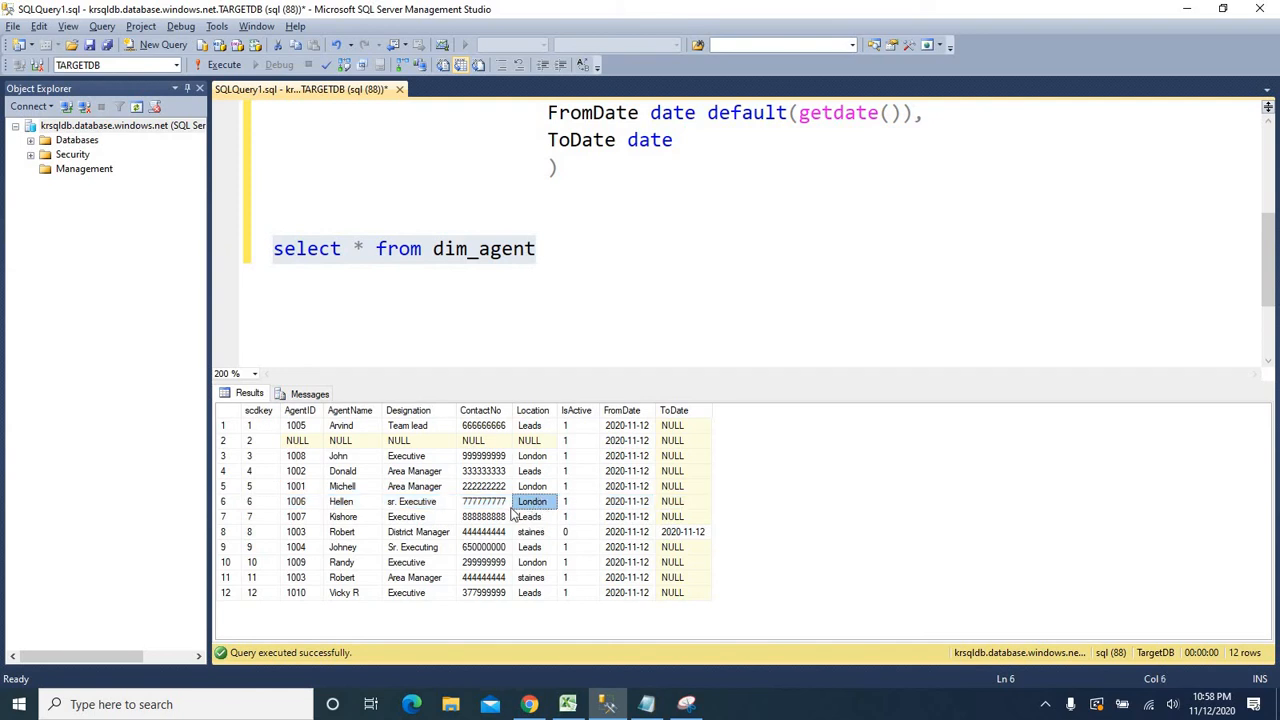
left_click(481, 503)
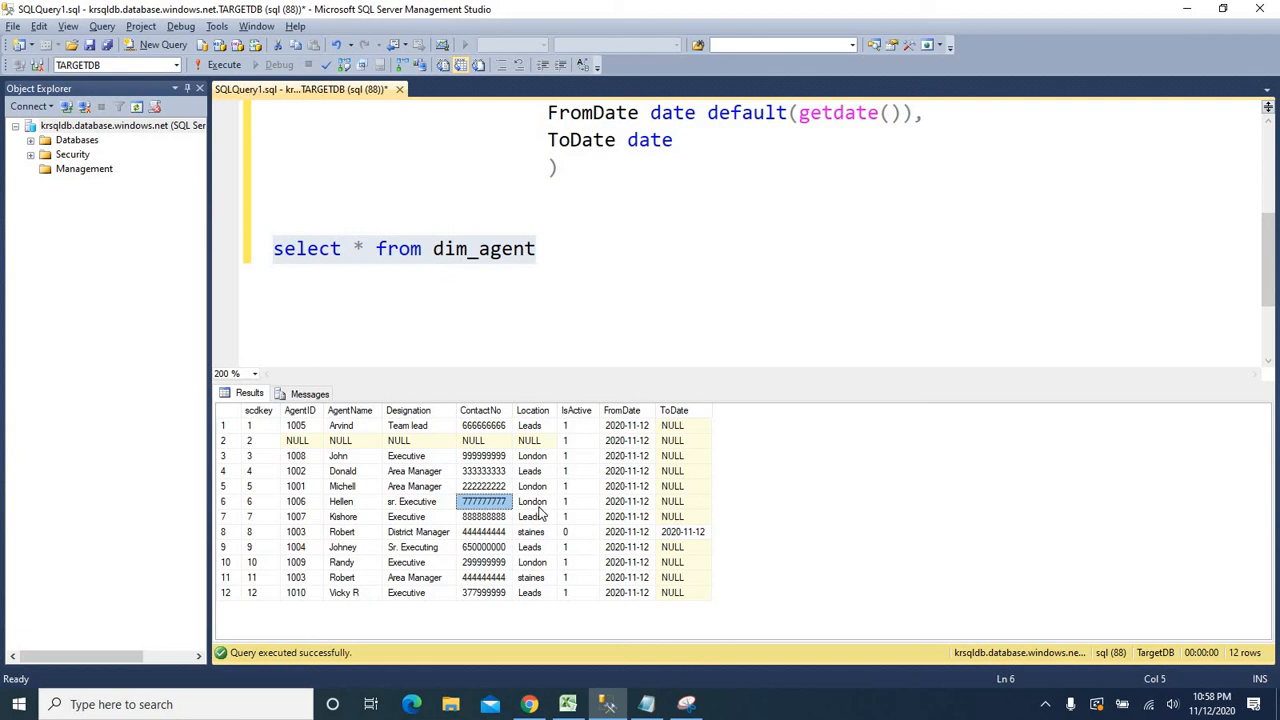
left_click(810, 536)
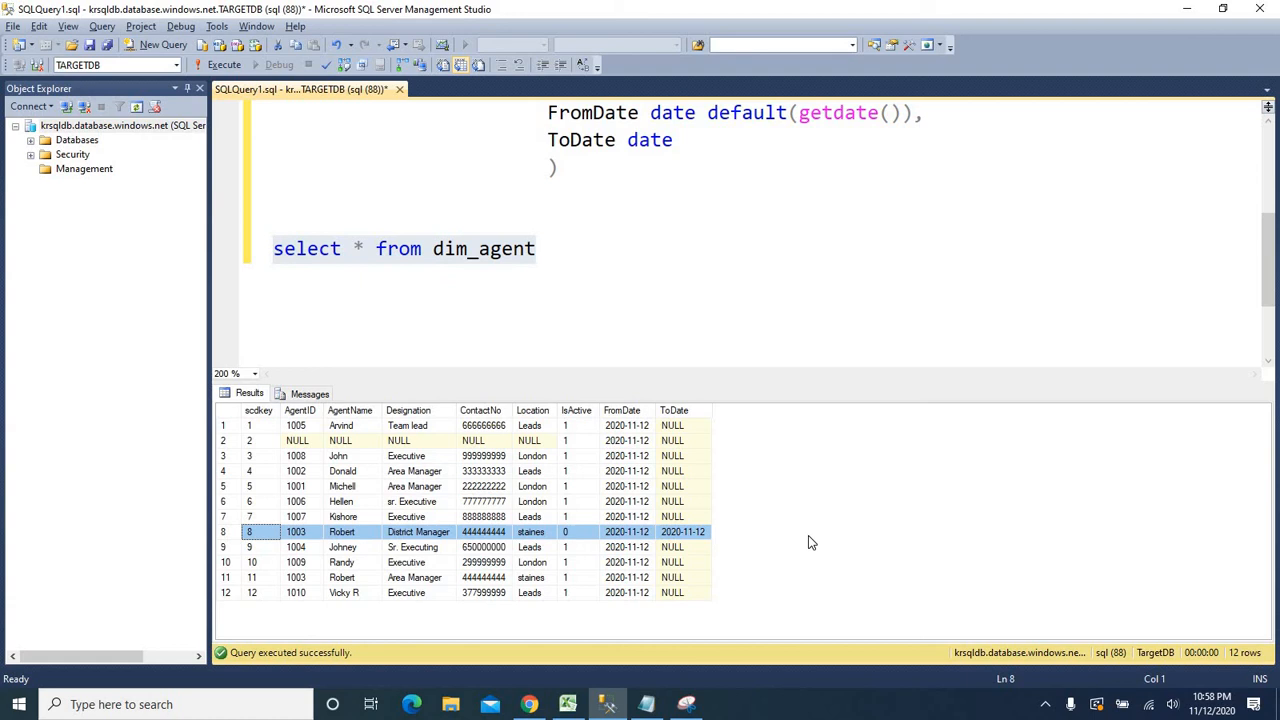
left_click(577, 268)
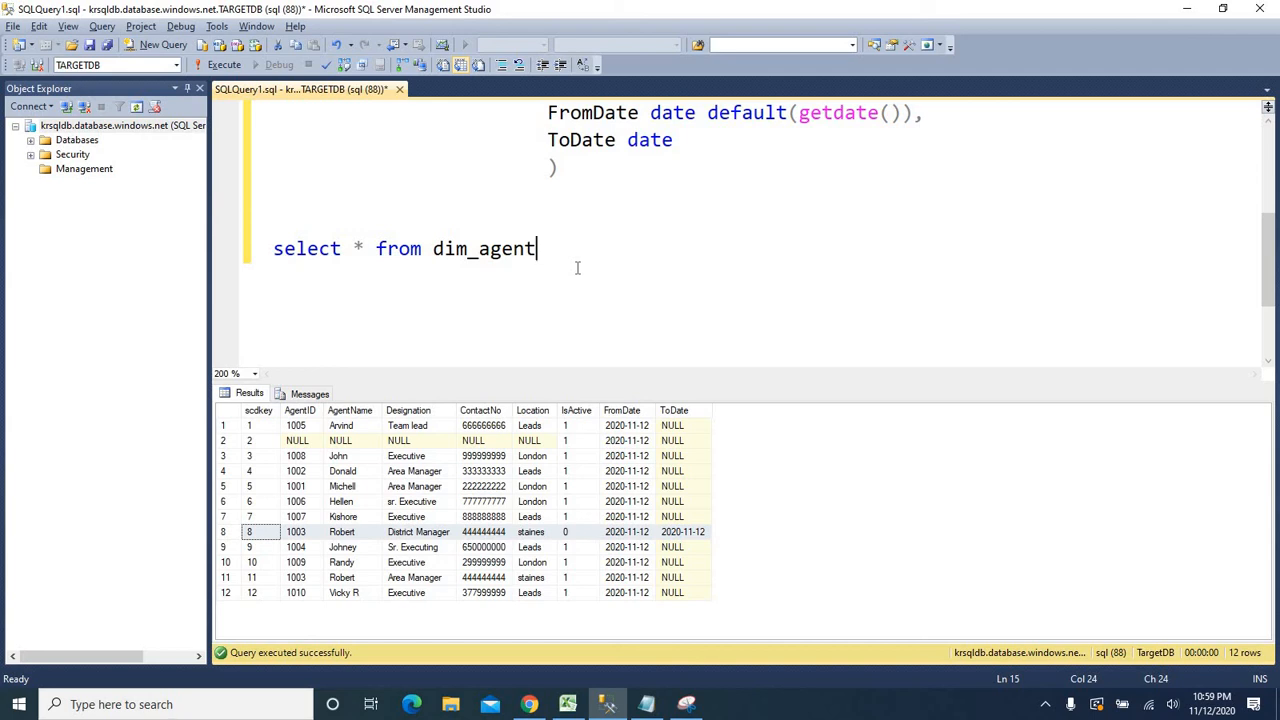
left_click_drag(577, 268, 259, 249)
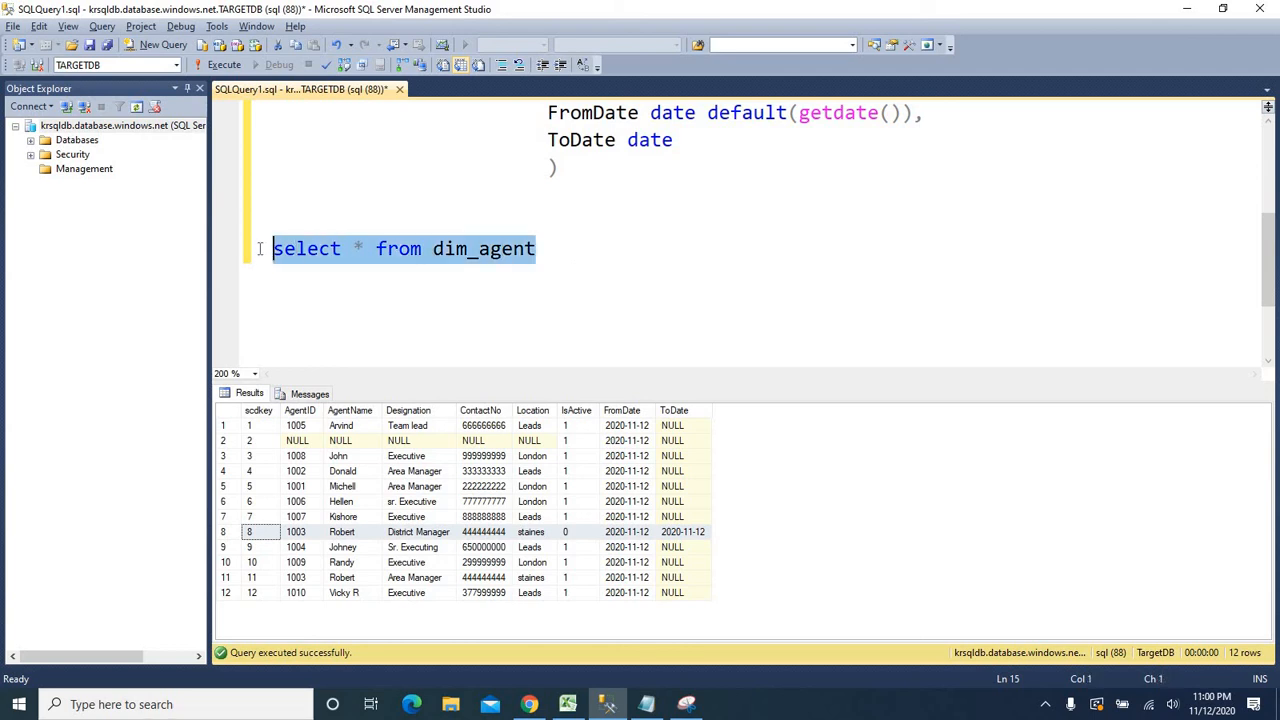
left_click(590, 258)
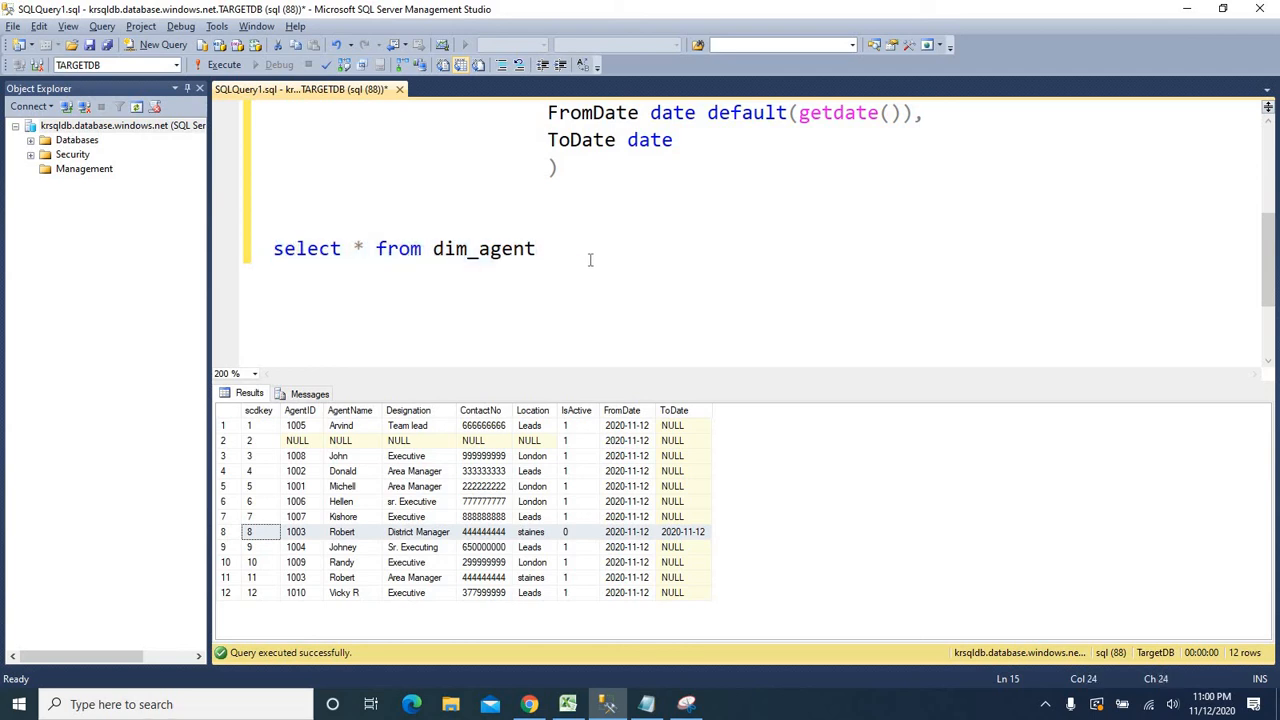